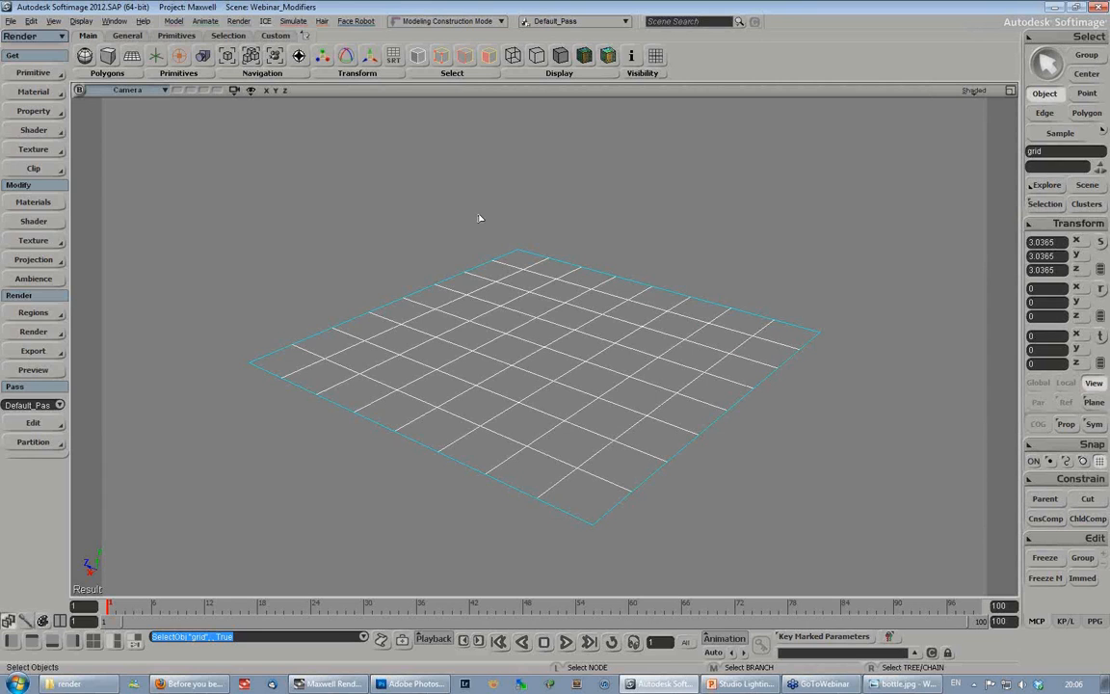
# - Create a new polygon mesh grid and raise it above the existing floor grid along Y
pyautogui.click(378, 242)
pyautogui.click(541, 328)
pyautogui.click(32, 72)
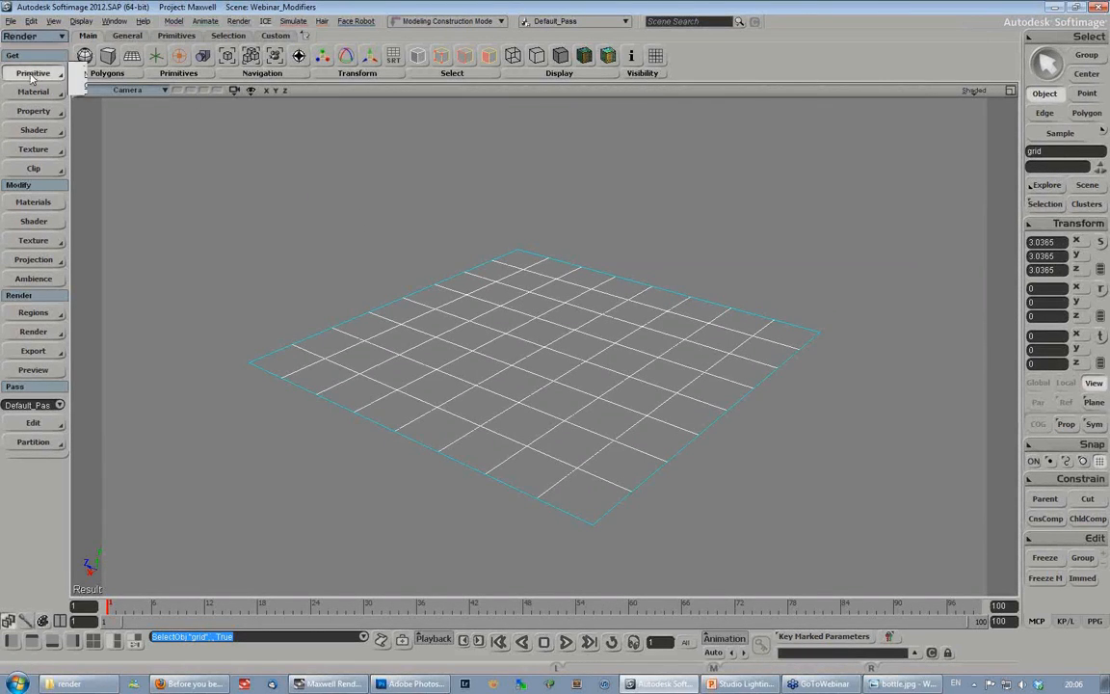
pyautogui.moveTo(113, 108)
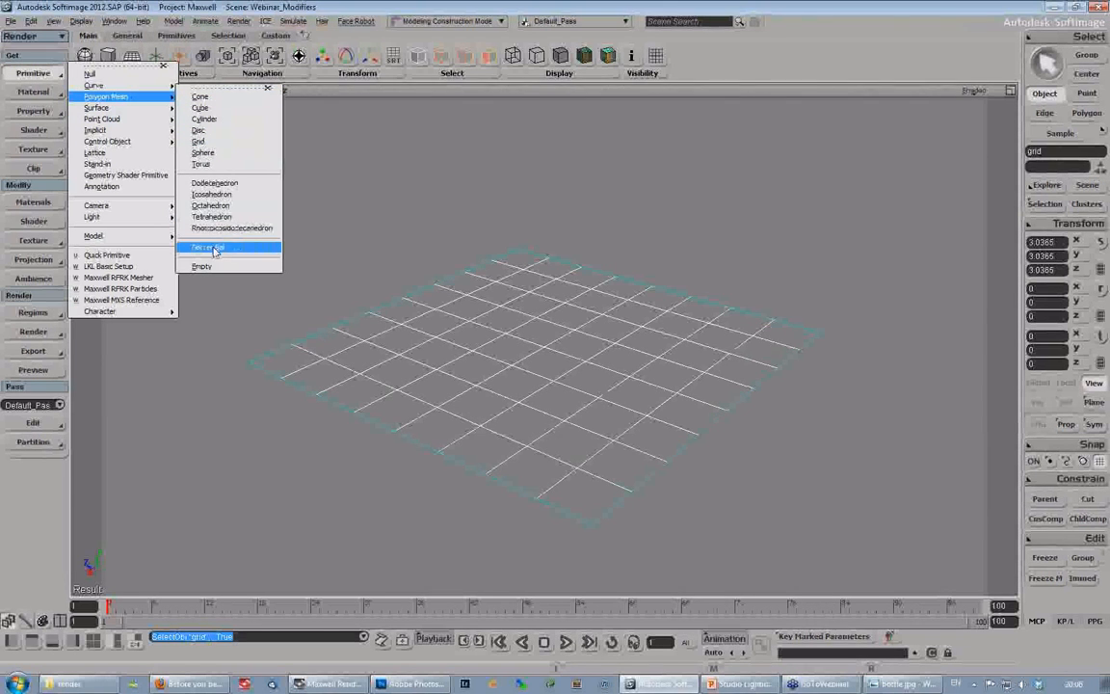
pyautogui.click(131, 55)
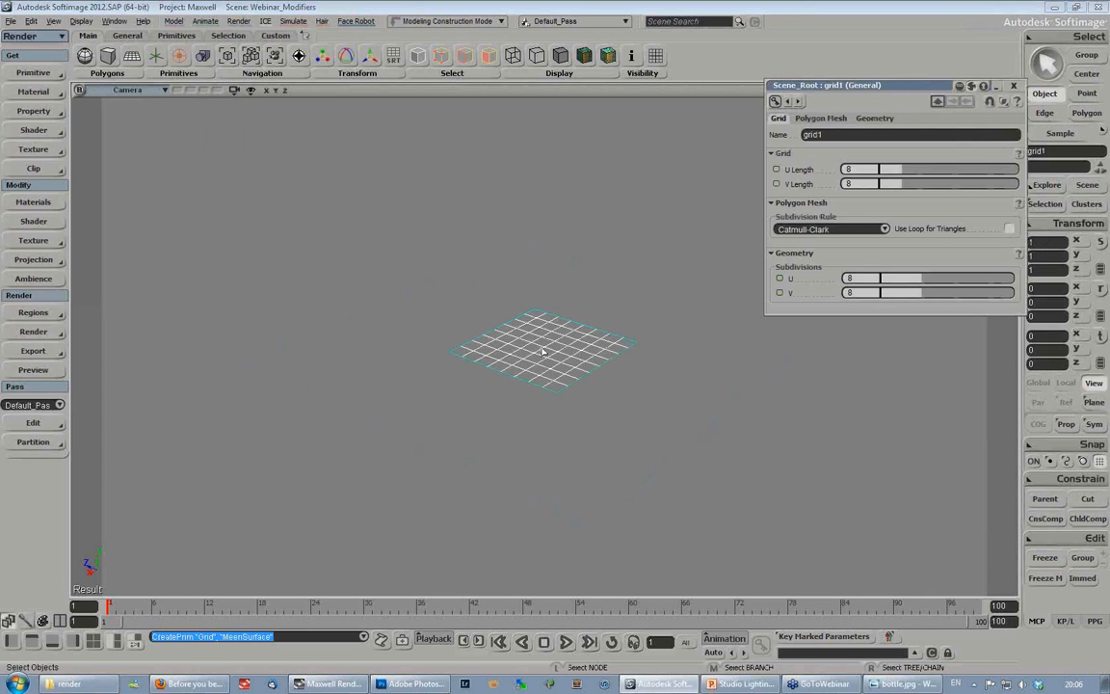
pyautogui.press('v')
pyautogui.moveTo(546, 280); pyautogui.dragTo(546, 192)
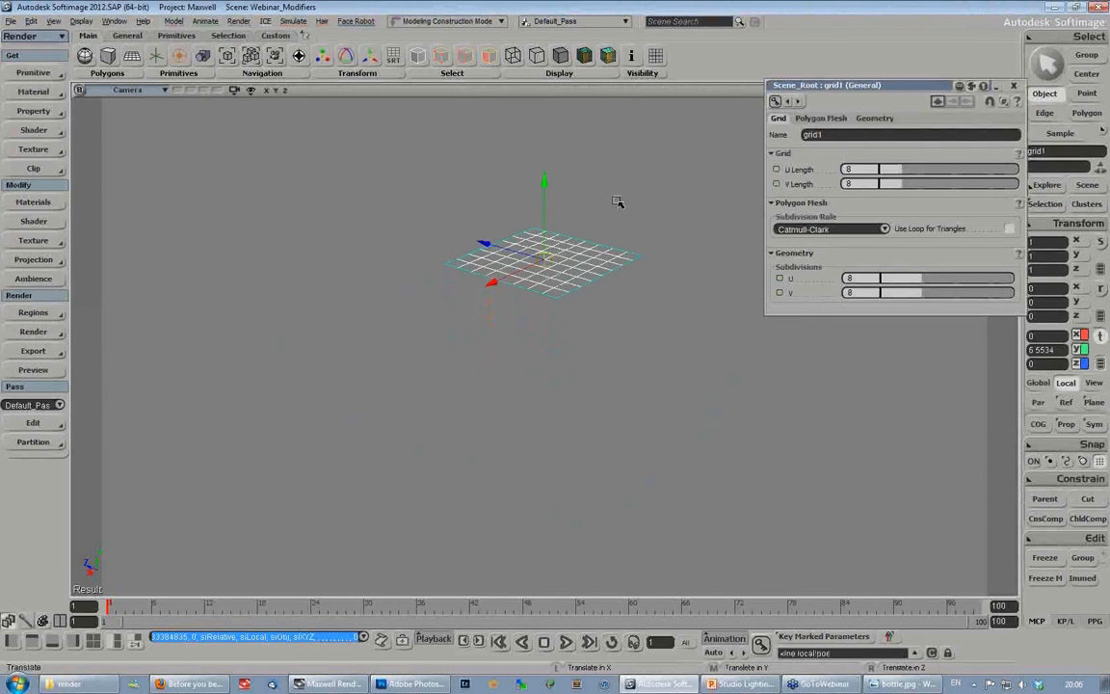
# - Set the new grid's U and V subdivisions to 1 and raise it to about 6.28 on Y
pyautogui.press('s')
pyautogui.moveTo(563, 336); pyautogui.dragTo(530, 399)
pyautogui.moveTo(620, 360); pyautogui.dragTo(470, 421, button='middle')
pyautogui.moveTo(512, 361); pyautogui.dragTo(557, 379)
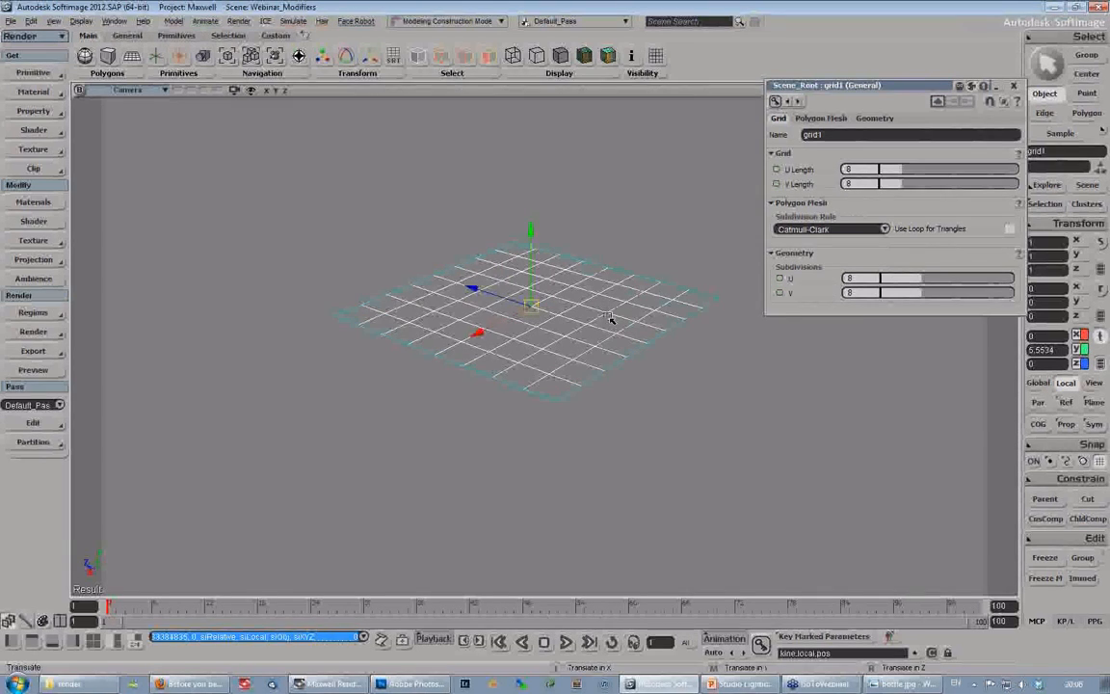
pyautogui.moveTo(892, 285); pyautogui.dragTo(732, 288)
pyautogui.moveTo(531, 232); pyautogui.dragTo(529, 207)
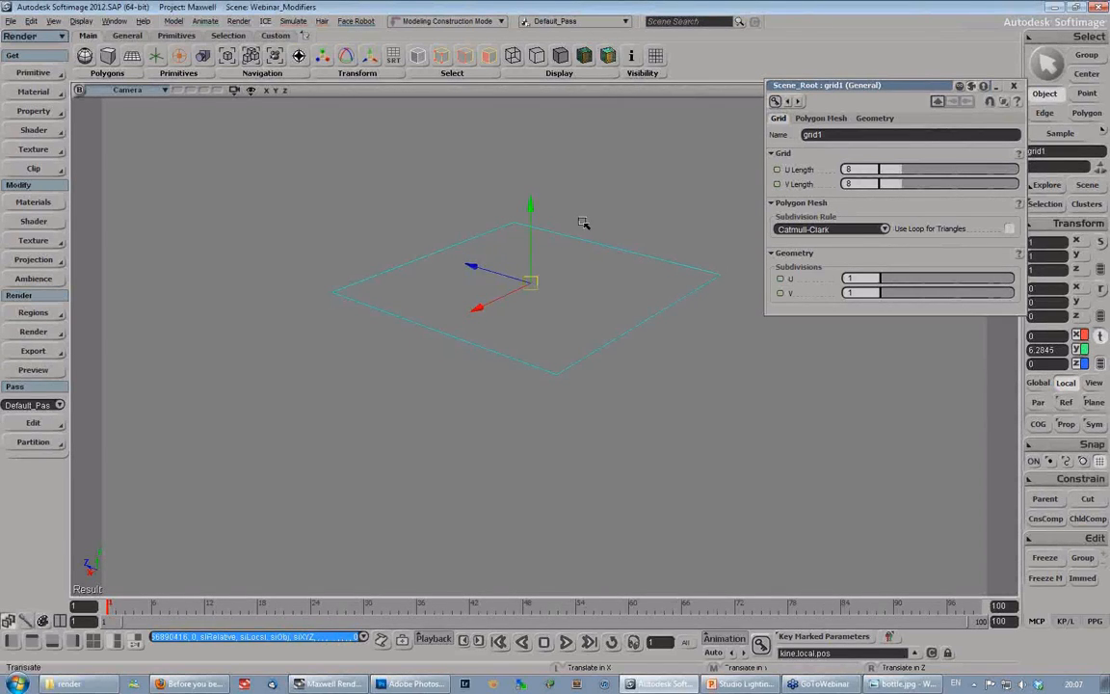
# - Rotate the raised grid about -134 degrees around Z so that it tilts toward the floor
pyautogui.moveTo(922, 90); pyautogui.dragTo(879, 191)
pyautogui.press('c')
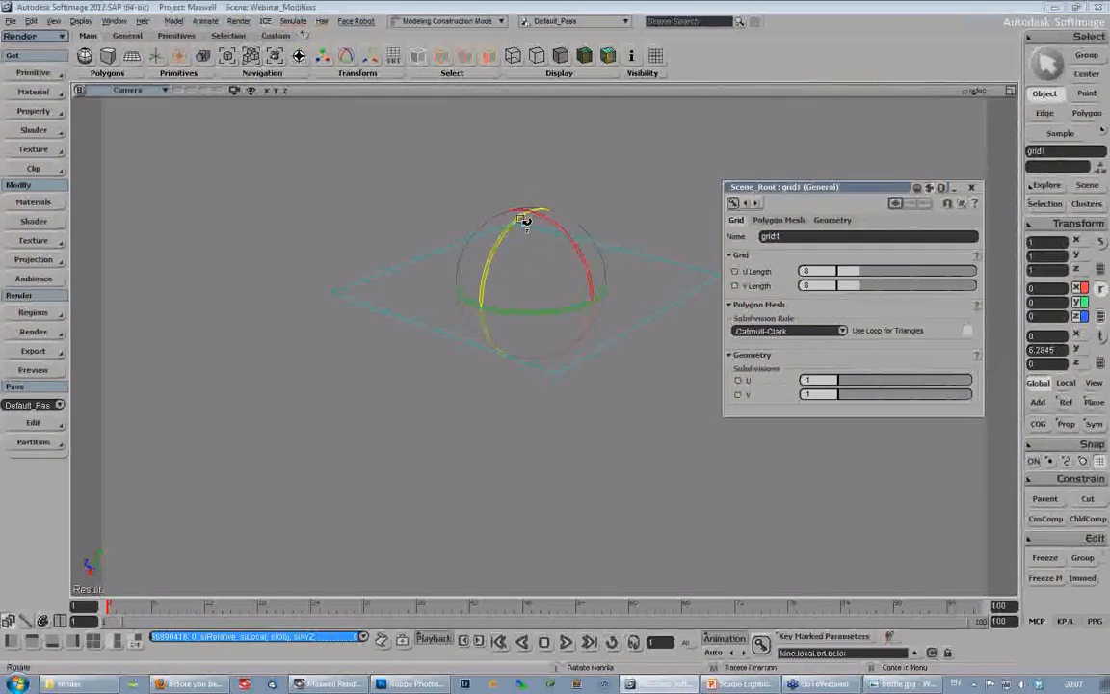
pyautogui.moveTo(503, 251); pyautogui.dragTo(482, 295)
pyautogui.press('s')
pyautogui.moveTo(566, 356); pyautogui.dragTo(577, 324, button='right')
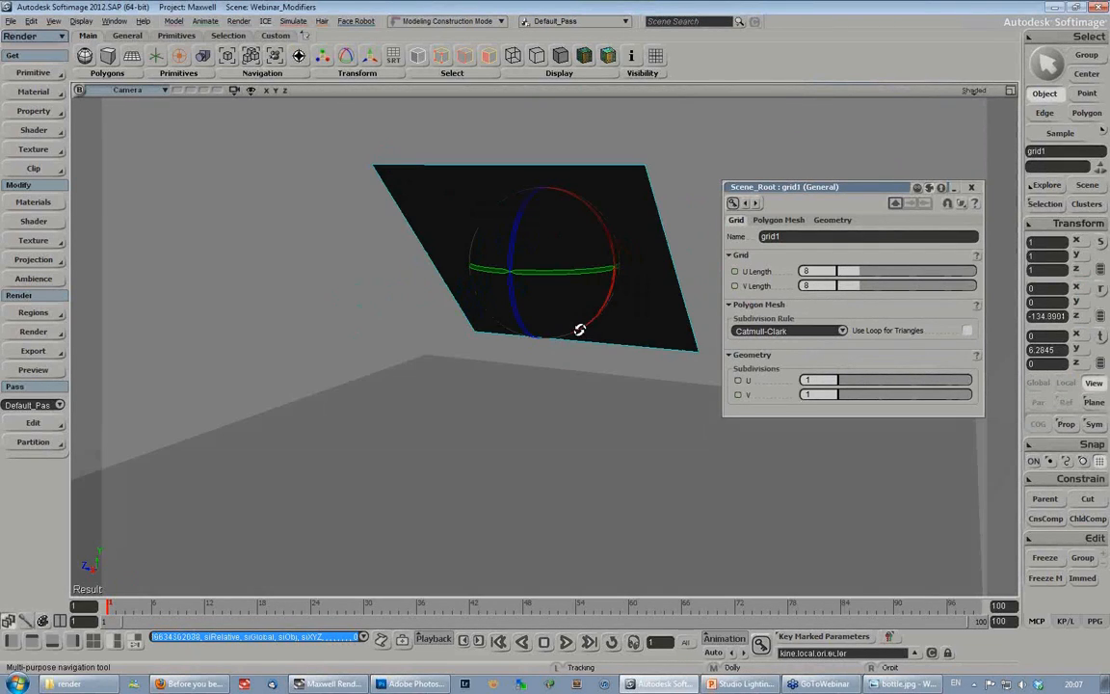
# - Switch to PowerPoint to view the studio lighting tools slide, and return to Softimage
pyautogui.click(742, 684)
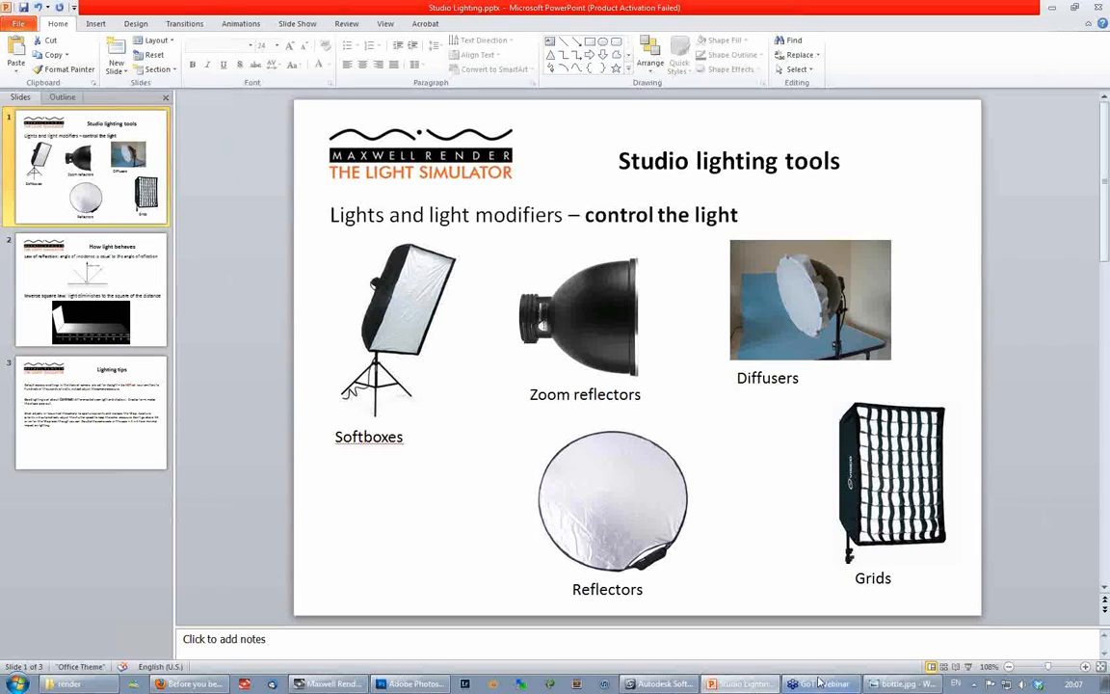
pyautogui.click(654, 687)
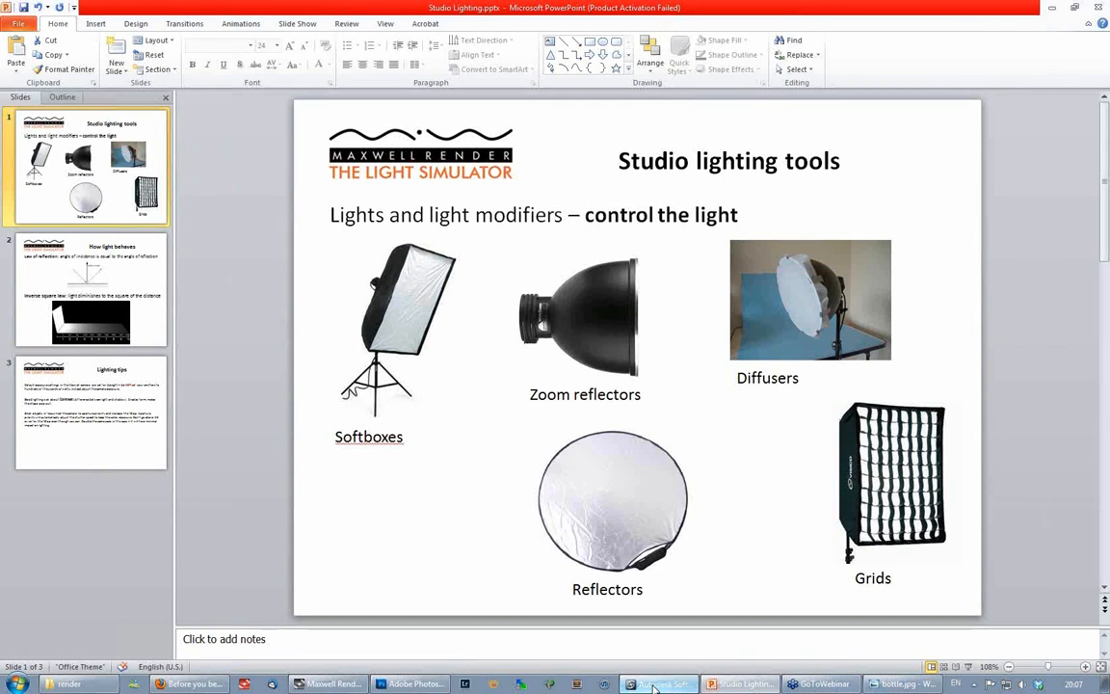
# - Assign a Maxwell material to the raised grid and add an emitter to its MaxwellLayer in the Render Tree
pyautogui.click(33, 92)
pyautogui.click(145, 390)
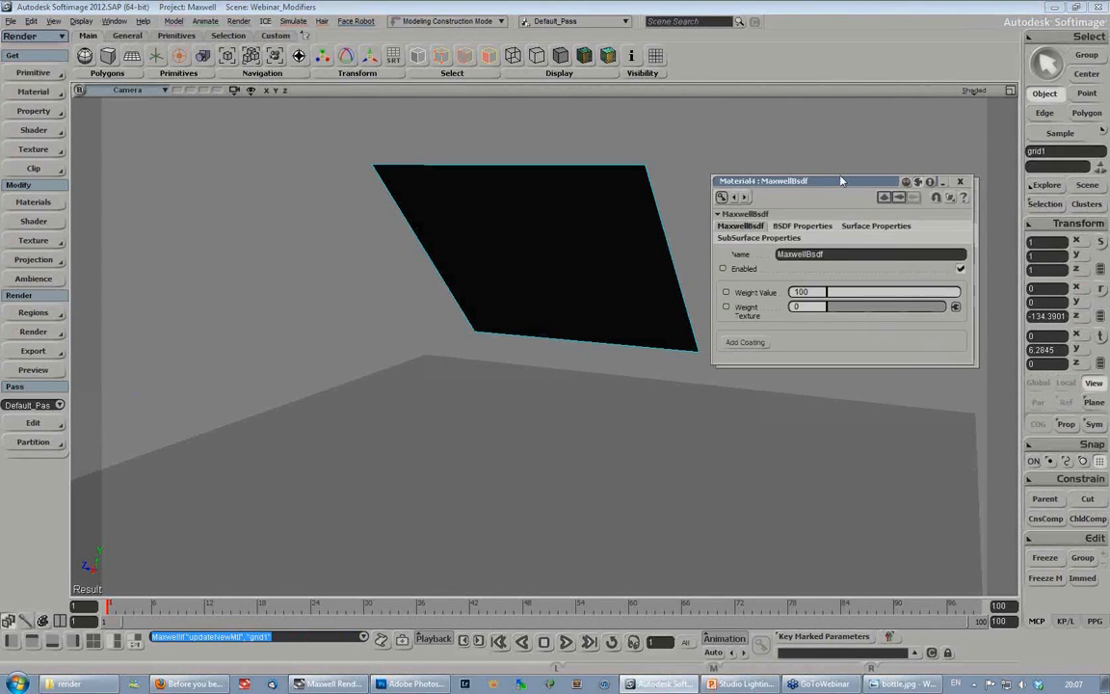
pyautogui.press('7')
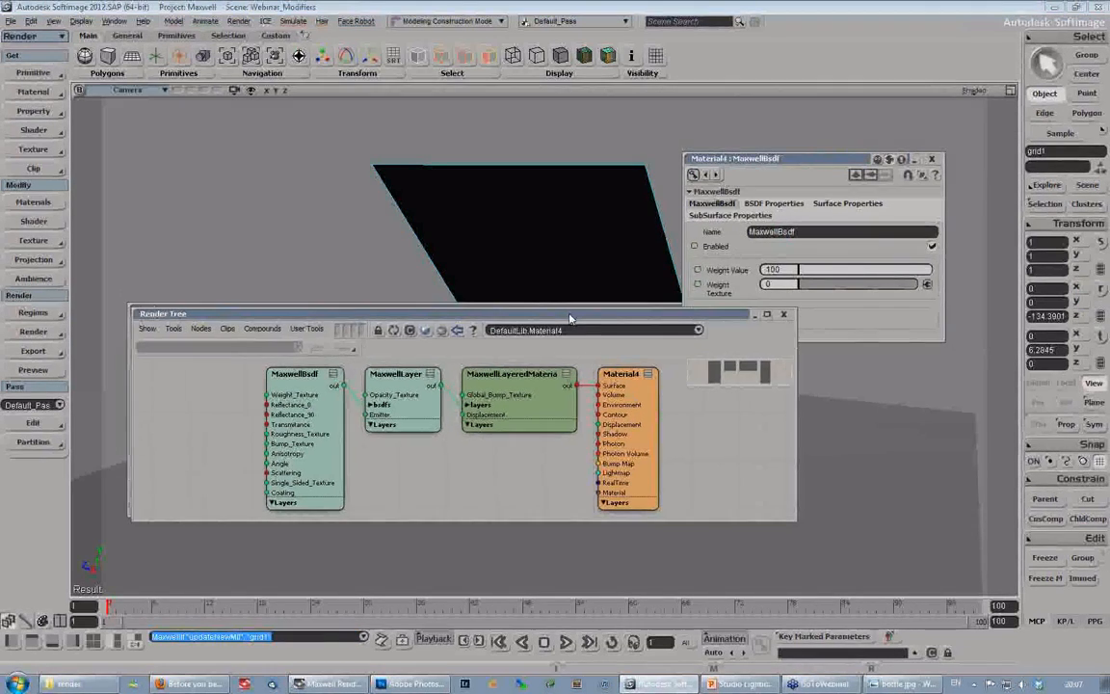
pyautogui.doubleClick(405, 388)
pyautogui.click(756, 311)
pyautogui.moveTo(424, 456); pyautogui.dragTo(383, 464)
pyautogui.moveTo(602, 323); pyautogui.dragTo(0, 270)
pyautogui.moveTo(812, 162); pyautogui.dragTo(853, 60)
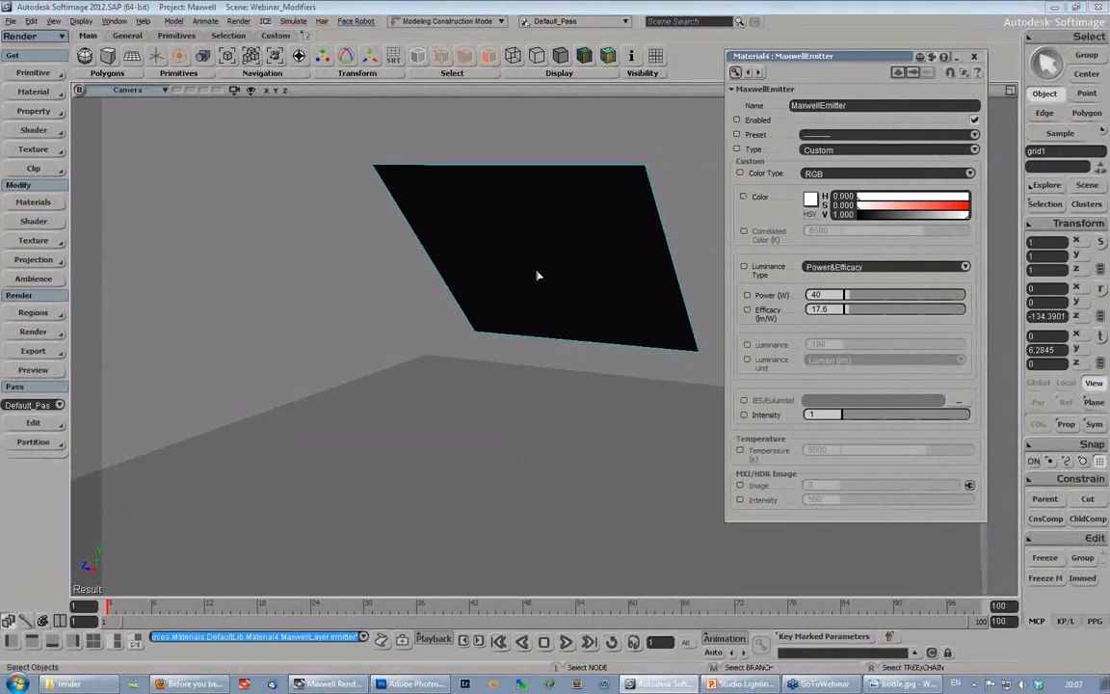
# - Change the emitter's luminance type to Intensity and set its luminance to about 1732 lumens
pyautogui.click(842, 271)
pyautogui.click(842, 268)
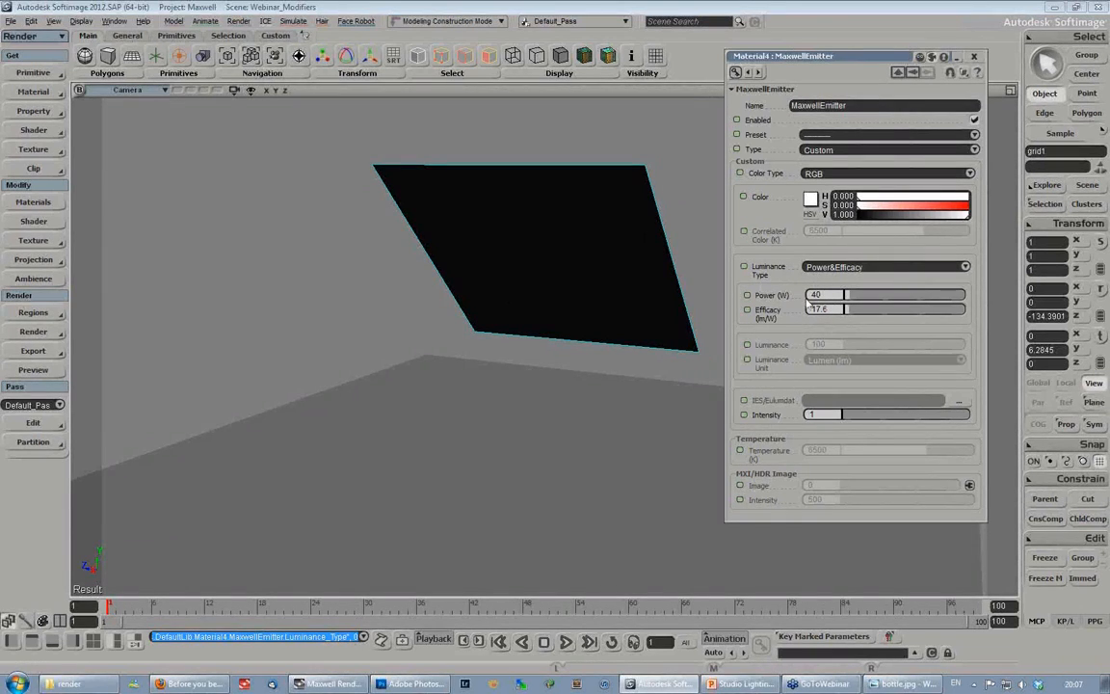
pyautogui.click(850, 267)
pyautogui.click(839, 281)
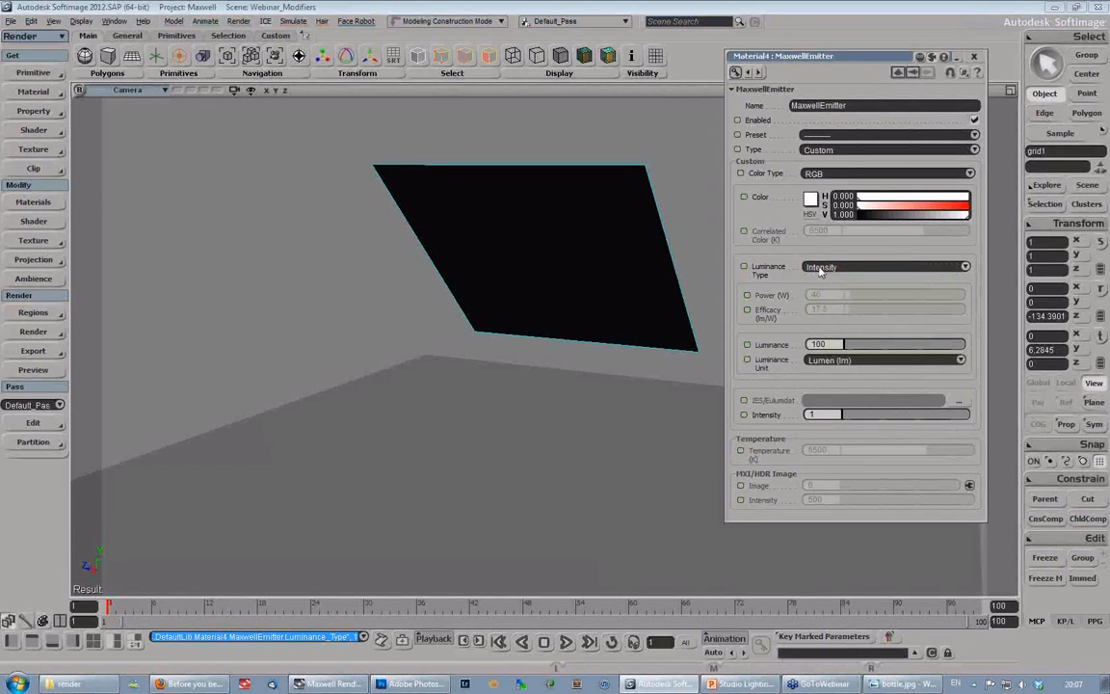
pyautogui.click(860, 347)
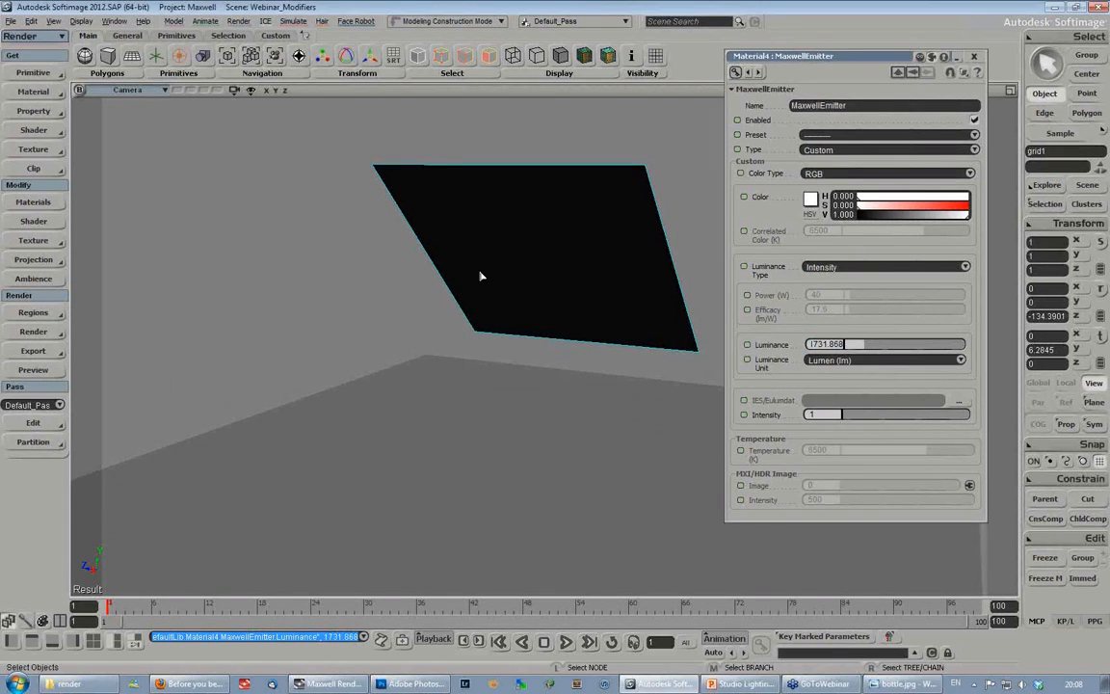
# - Start a Maxwell FIRE preview of the lit floor, and make its window smaller and keep it beside the emitter
pyautogui.press('s')
pyautogui.moveTo(473, 285); pyautogui.dragTo(540, 293, button='right')
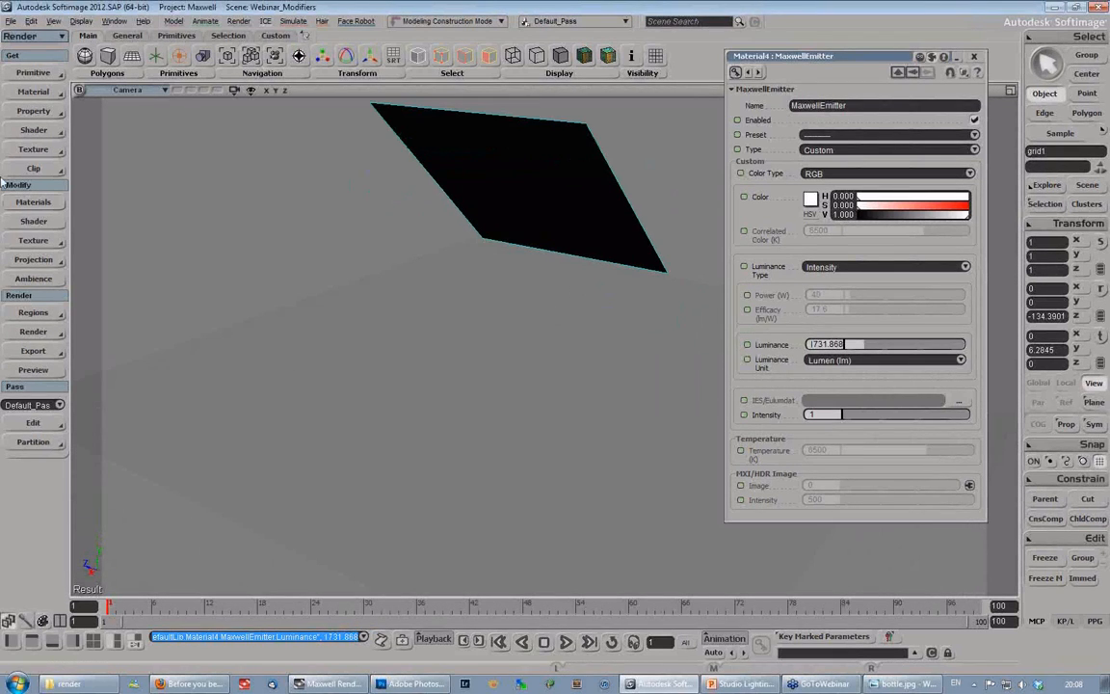
pyautogui.click(32, 334)
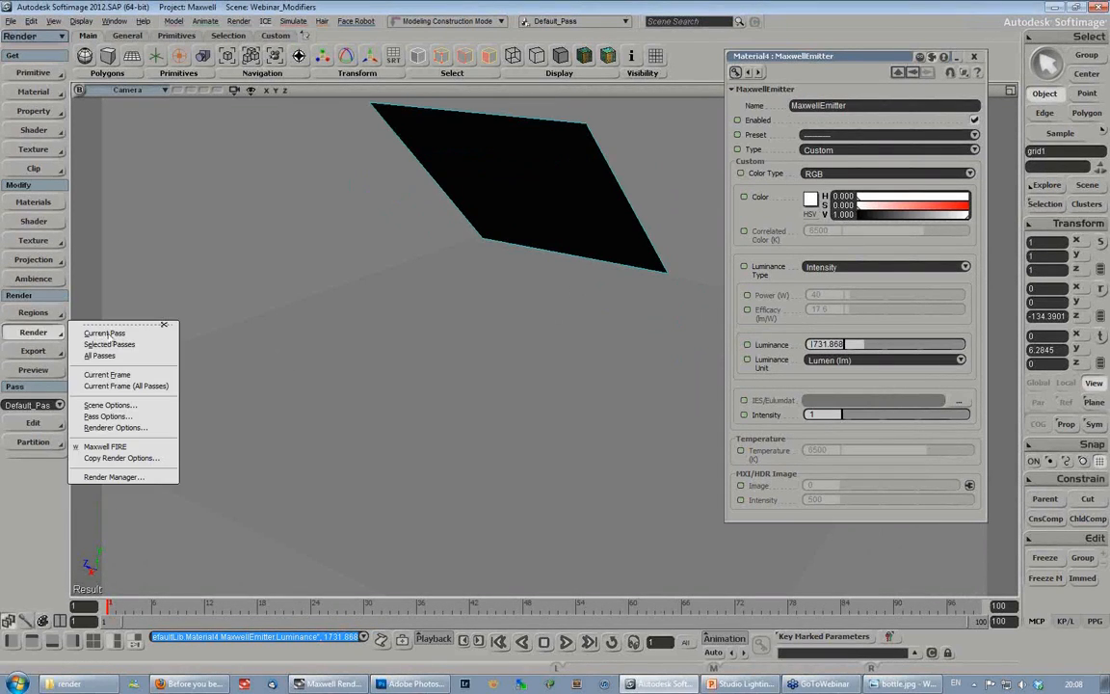
pyautogui.click(98, 399)
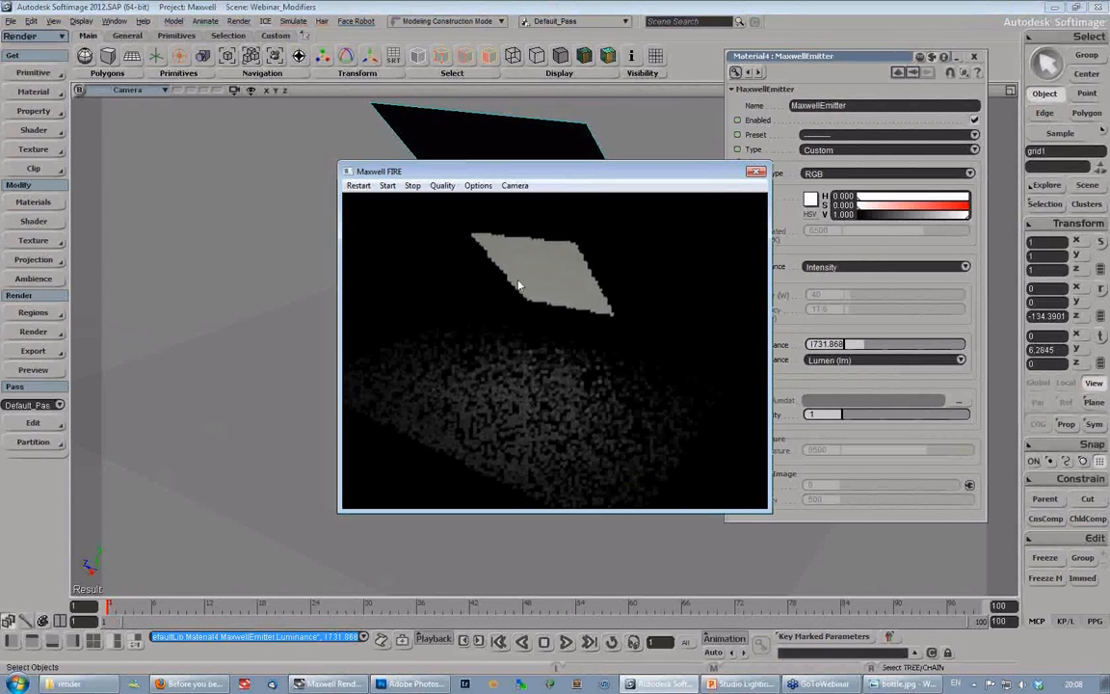
pyautogui.moveTo(545, 175); pyautogui.dragTo(270, 121)
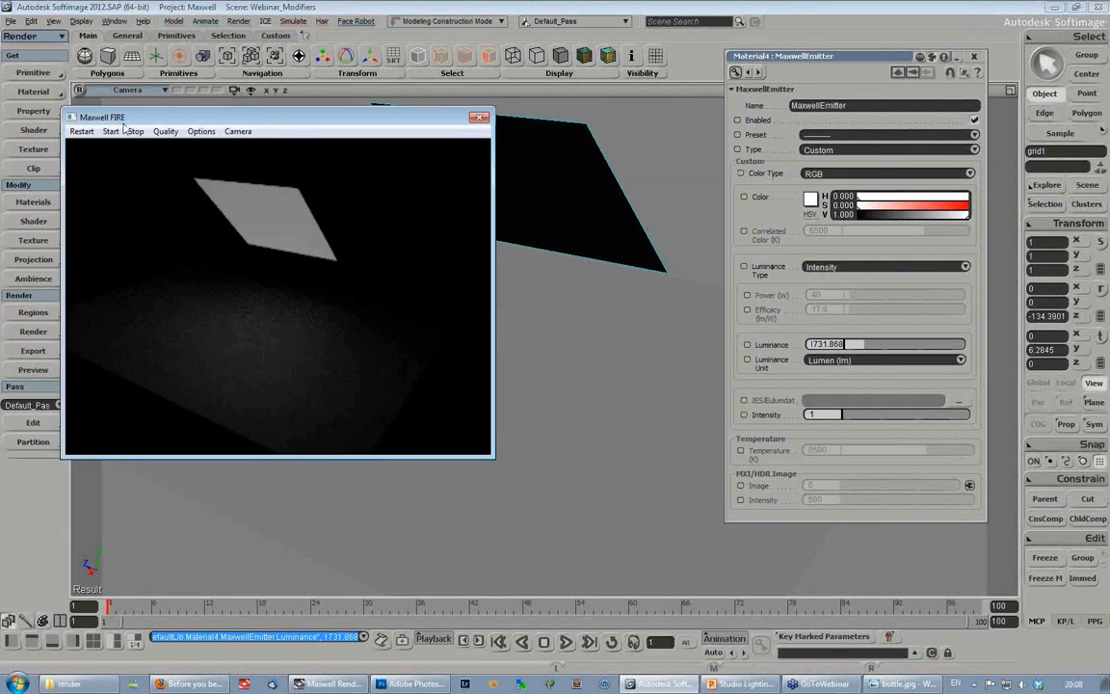
pyautogui.moveTo(157, 119); pyautogui.dragTo(202, 141)
pyautogui.moveTo(539, 480); pyautogui.dragTo(431, 465)
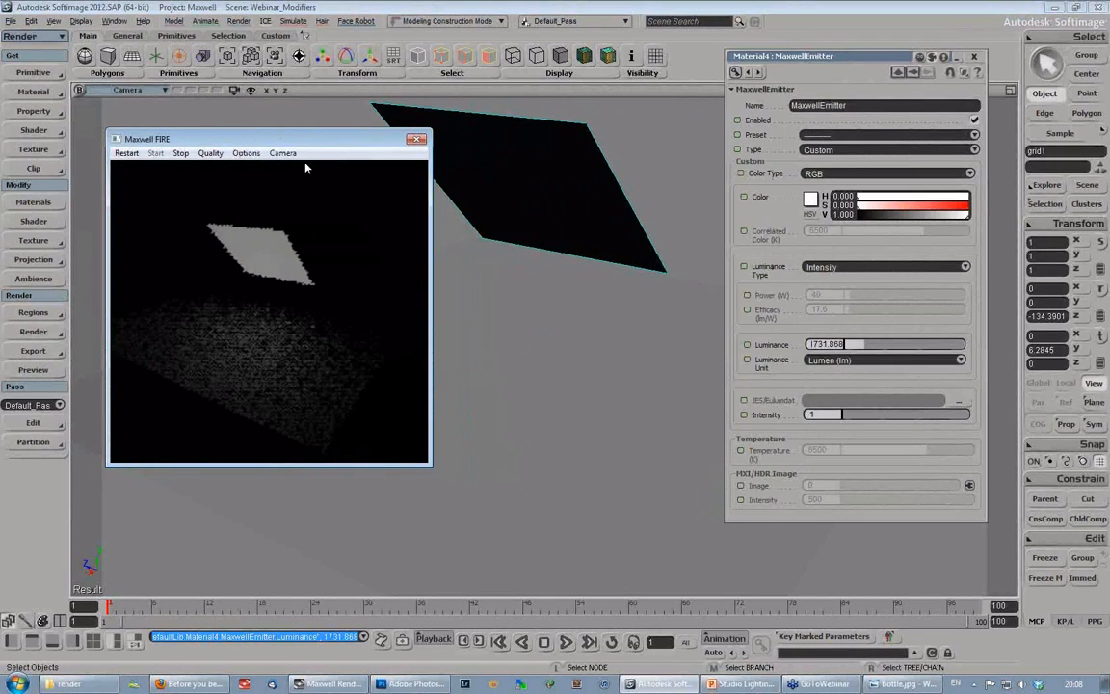
pyautogui.moveTo(270, 142); pyautogui.dragTo(235, 124)
# - Raise the emitter's luminance to about 8259 lumens
pyautogui.press('s')
pyautogui.moveTo(530, 285); pyautogui.dragTo(590, 335)
pyautogui.moveTo(590, 335); pyautogui.dragTo(541, 373, button='middle')
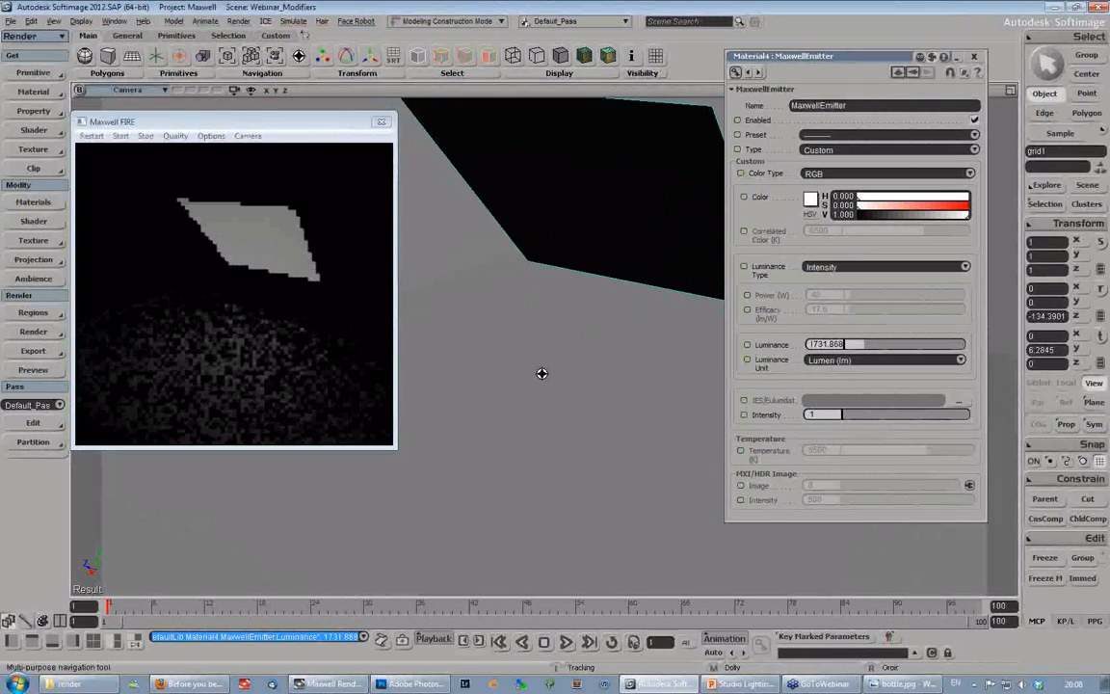
pyautogui.moveTo(541, 372); pyautogui.dragTo(575, 225, button='right')
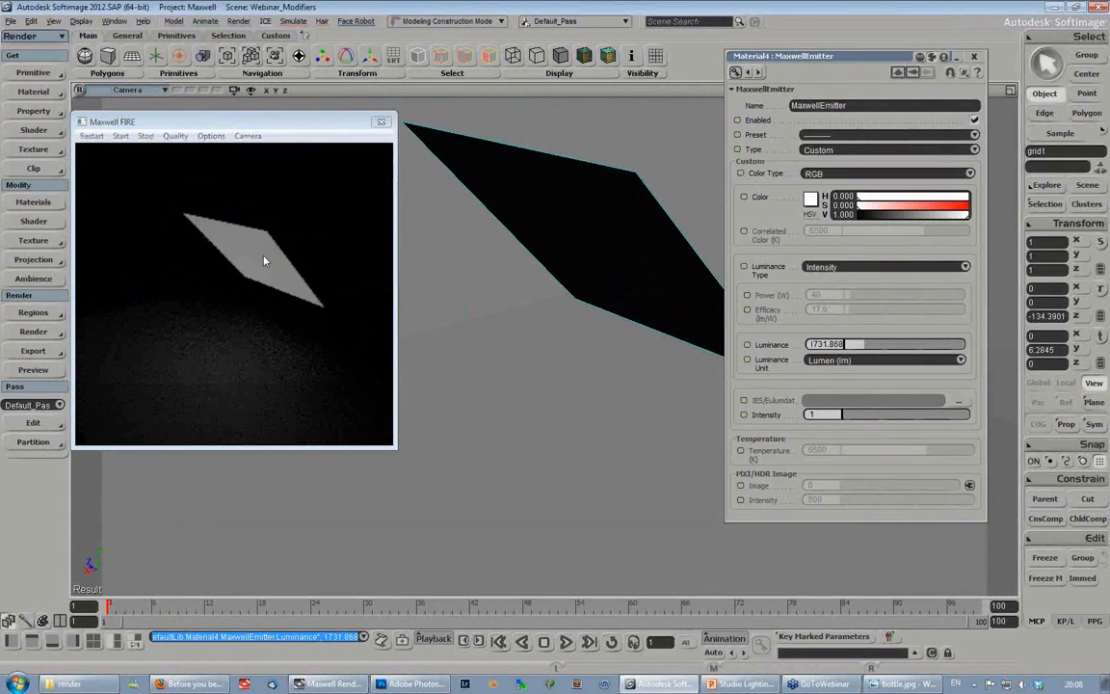
pyautogui.moveTo(868, 352); pyautogui.dragTo(944, 349)
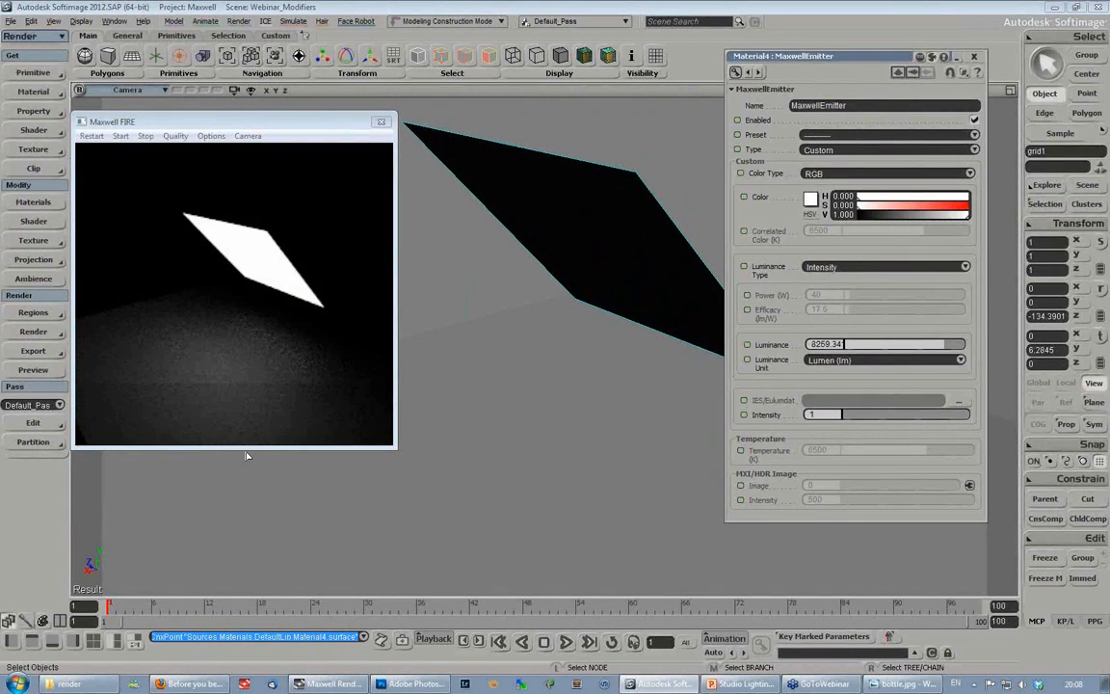
# - Reduce the height of the Maxwell FIRE window, move it clear of the emitter and reframe the camera on the lit floor
pyautogui.moveTo(250, 449); pyautogui.dragTo(249, 373)
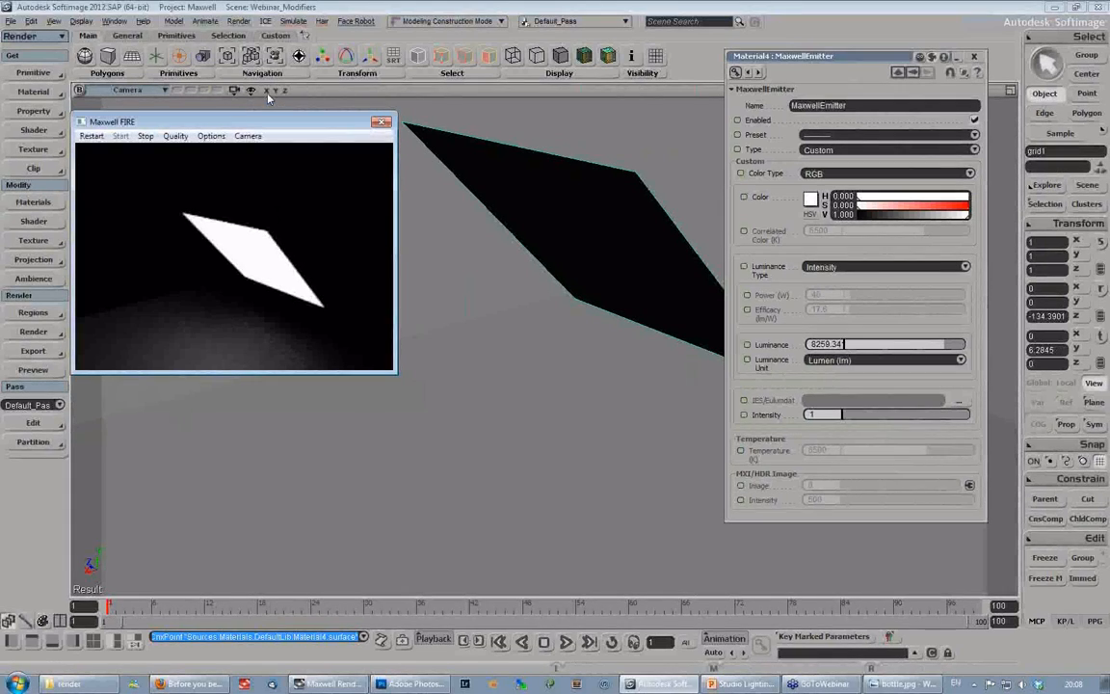
pyautogui.moveTo(235, 123); pyautogui.dragTo(208, 152)
pyautogui.press('s')
pyautogui.moveTo(542, 287)
pyautogui.mouseDown(button='right')
pyautogui.moveTo(558, 283)
pyautogui.moveTo(547, 281)
pyautogui.mouseUp(button='right')
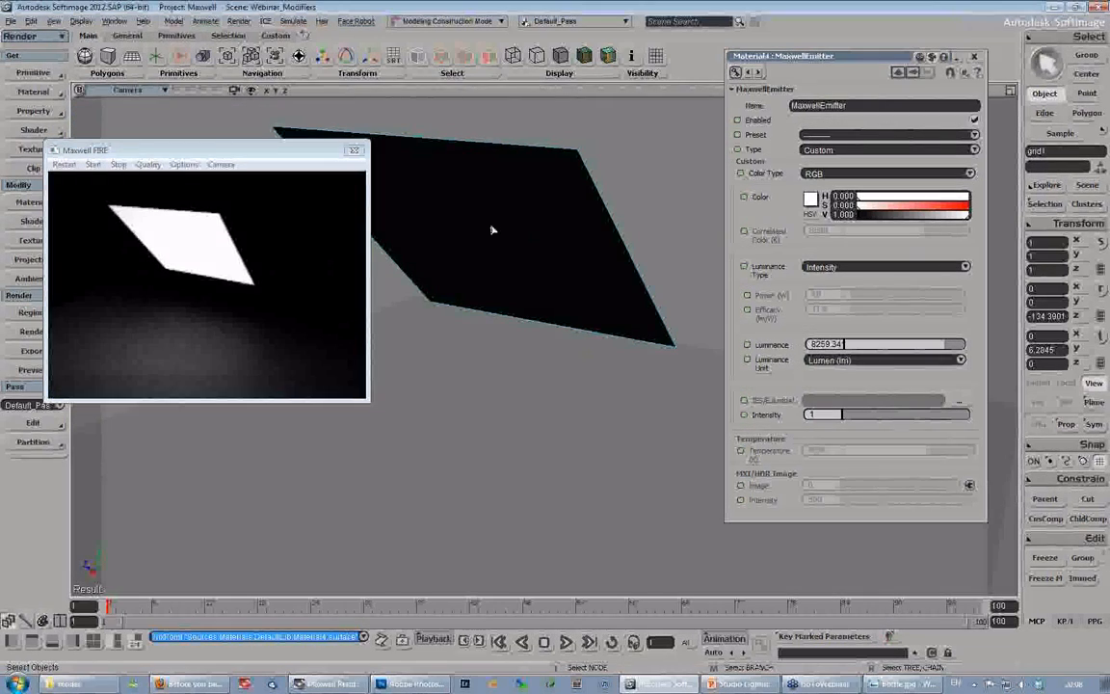
pyautogui.moveTo(550, 268); pyautogui.dragTo(563, 211, button='right')
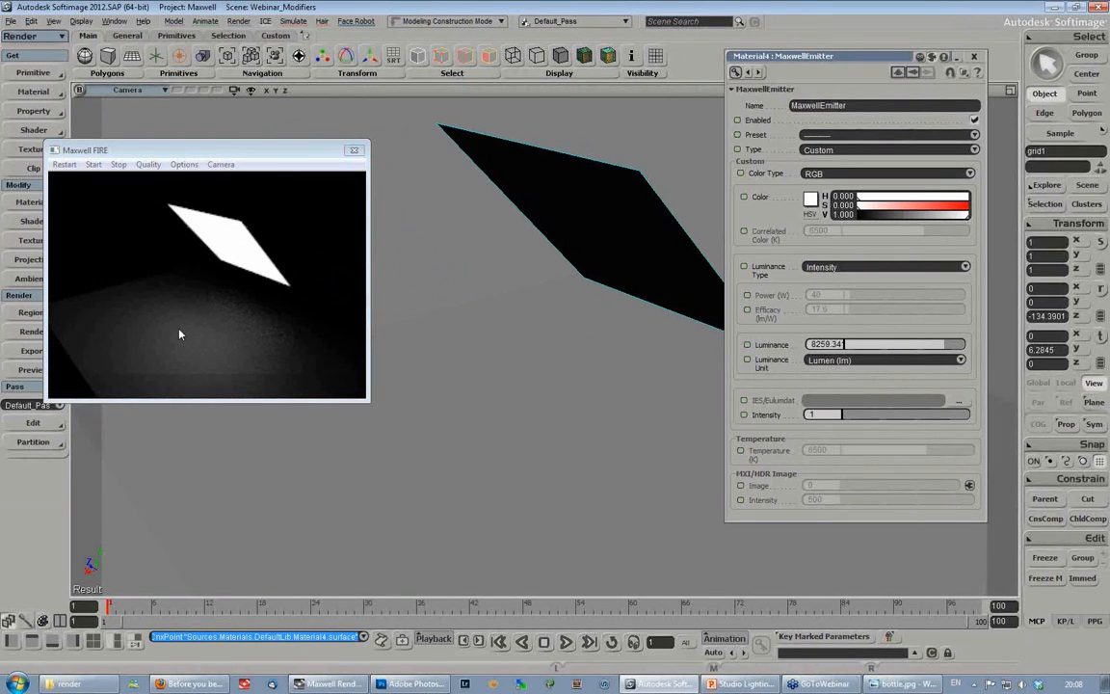
# - Create a polygon mesh sphere, scale it uniformly to about 0.35 and raise it to about 2.12 on Y
pyautogui.click(84, 55)
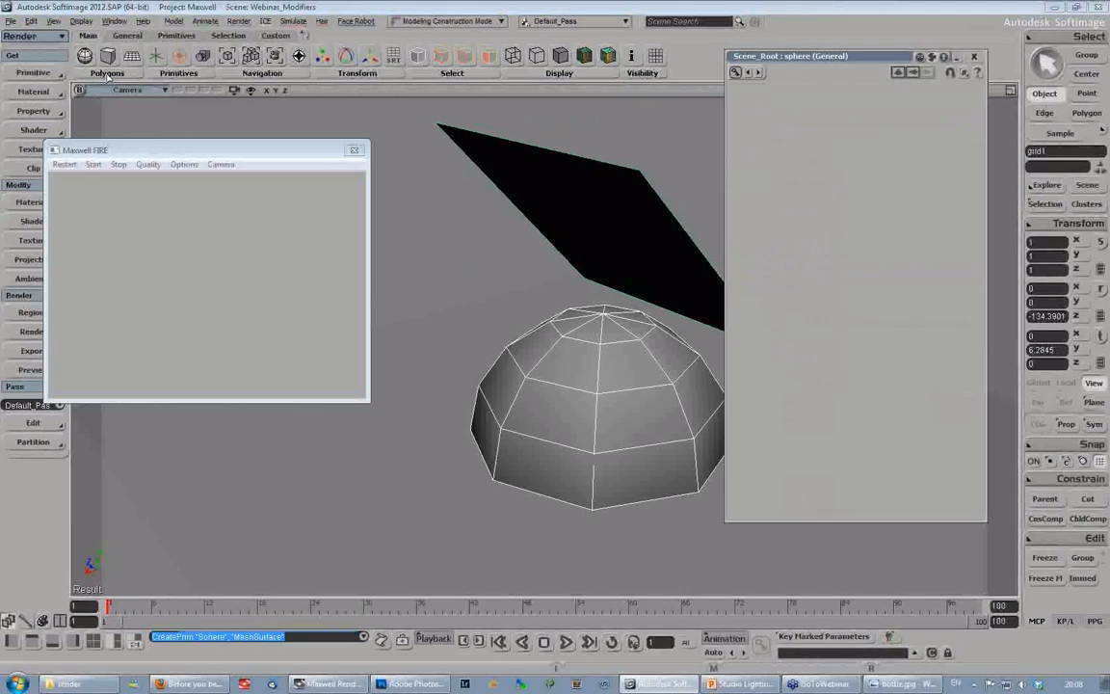
pyautogui.press('x')
pyautogui.moveTo(603, 439); pyautogui.dragTo(525, 451)
pyautogui.press('v')
pyautogui.moveTo(557, 339); pyautogui.dragTo(554, 277)
# - Set the sphere's subdivisions to 23 in U and 24 in V, and restart the Maxwell FIRE preview
pyautogui.moveTo(887, 235); pyautogui.dragTo(979, 250)
pyautogui.click(61, 166)
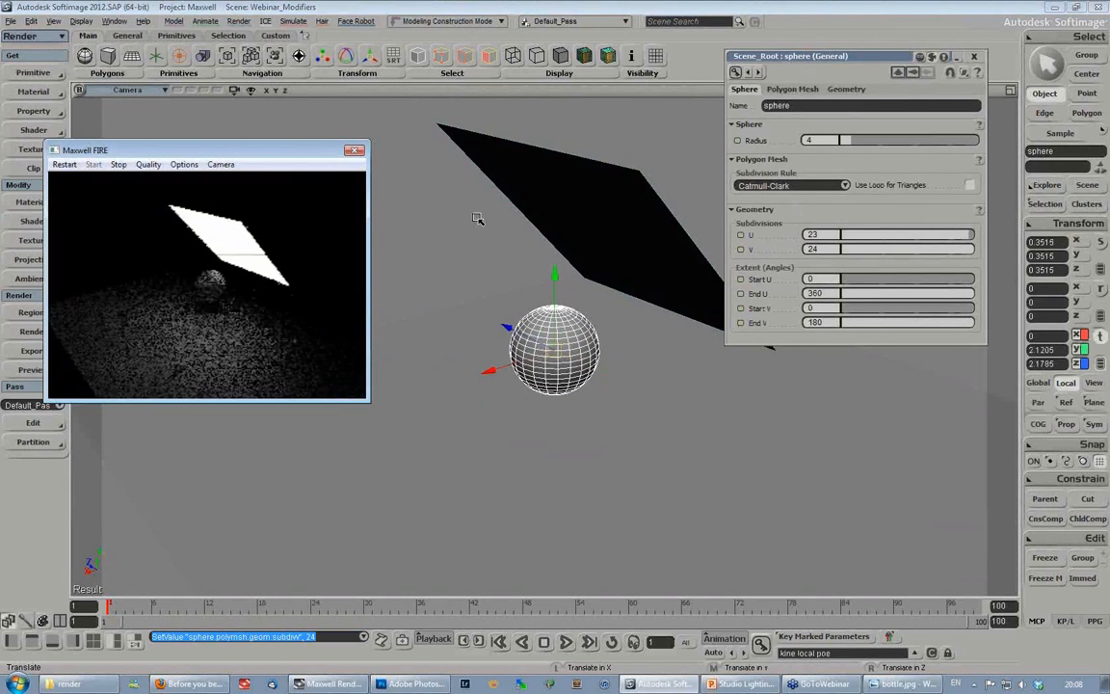
# - Move the sphere across the floor to about X 3.14 and Z 0.15
pyautogui.moveTo(510, 364); pyautogui.dragTo(427, 391)
pyautogui.press('s')
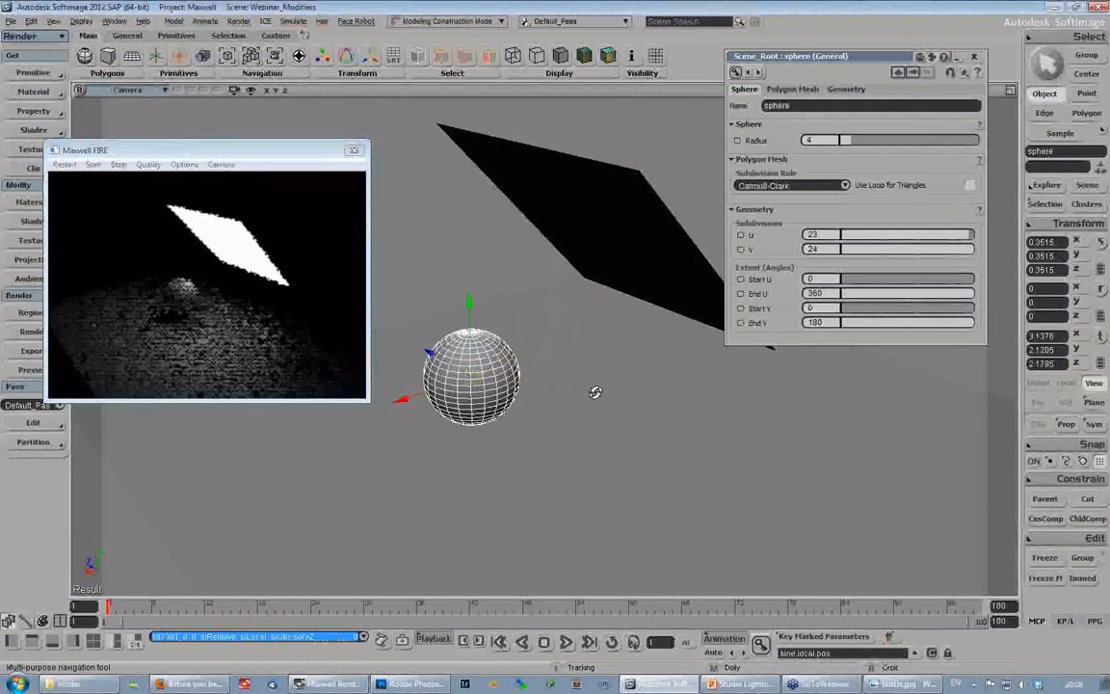
pyautogui.moveTo(595, 392)
pyautogui.mouseDown(button='right')
pyautogui.moveTo(625, 411)
pyautogui.moveTo(670, 408)
pyautogui.moveTo(610, 397)
pyautogui.mouseUp(button='right')
pyautogui.press('s')
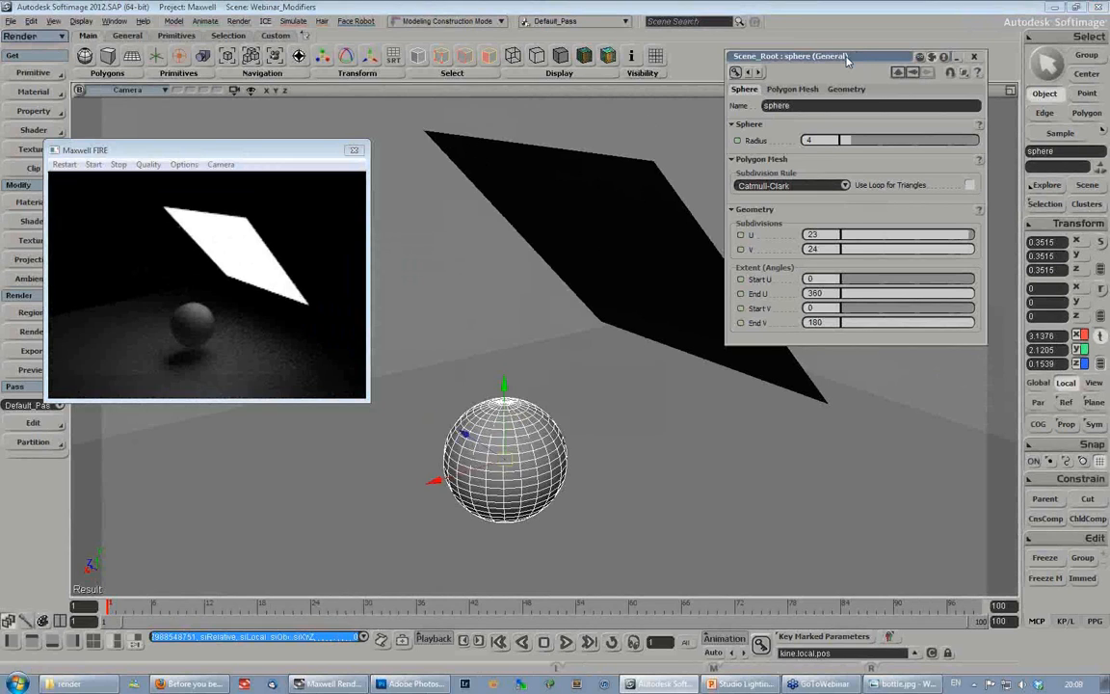
# - Scale the emitter grid uniformly up to about 1.91, and shrink it to about 0.31 and finally about 0.16
pyautogui.moveTo(845, 58); pyautogui.dragTo(869, 61)
pyautogui.press('space')
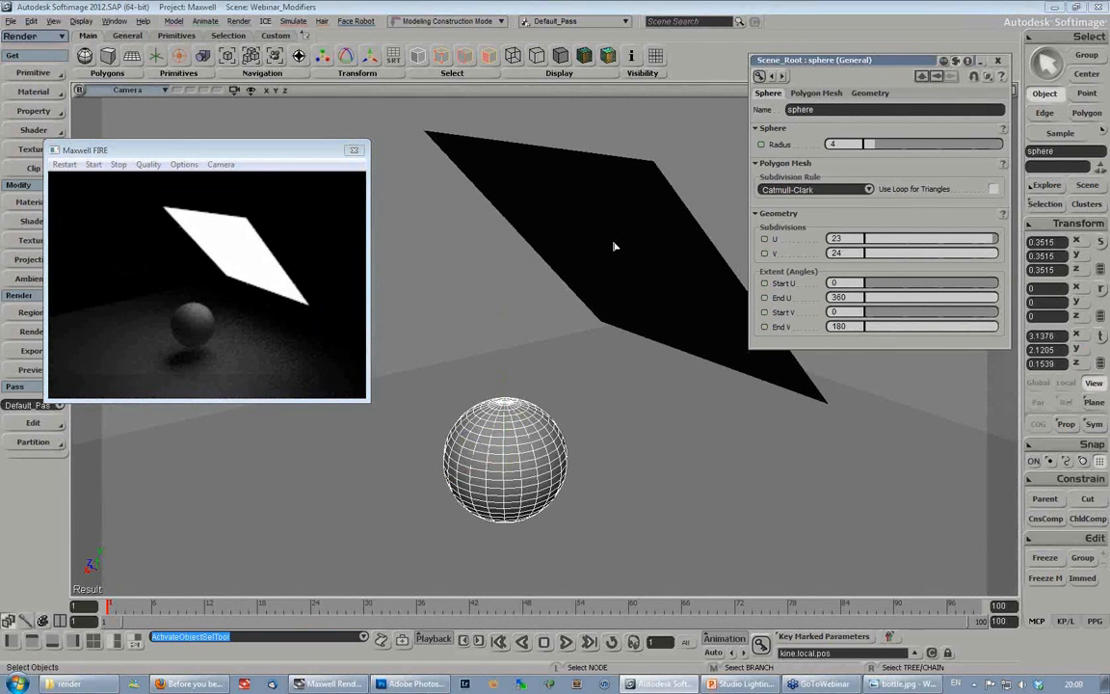
pyautogui.click(614, 247)
pyautogui.press('x')
pyautogui.moveTo(617, 265); pyautogui.dragTo(768, 291)
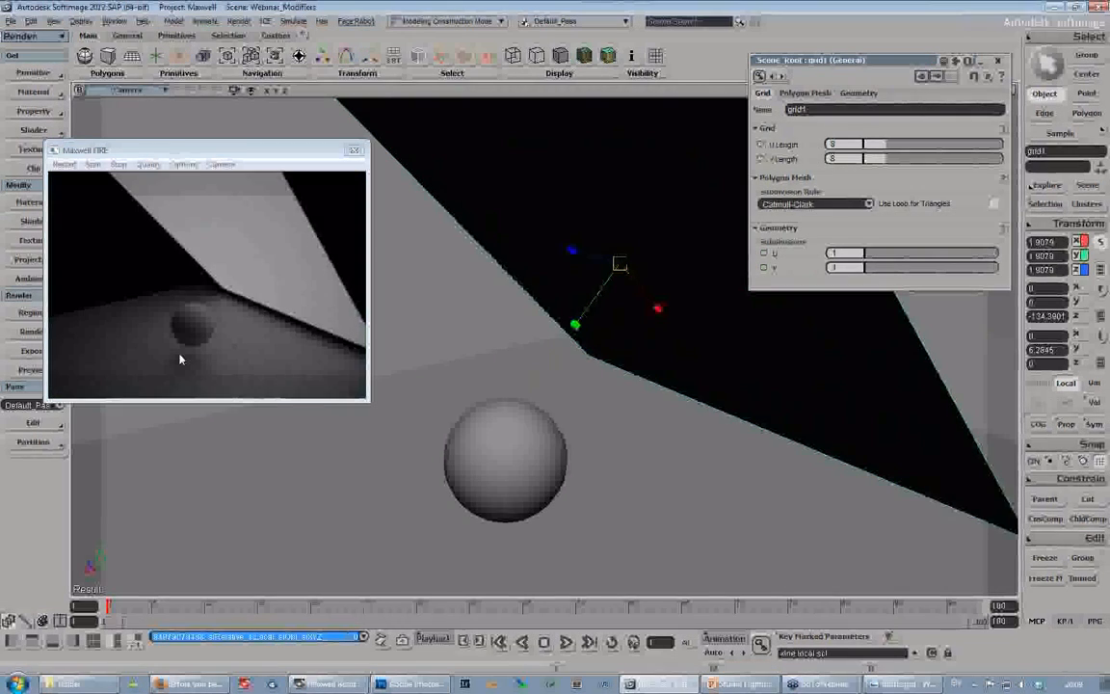
pyautogui.moveTo(620, 265); pyautogui.dragTo(445, 266)
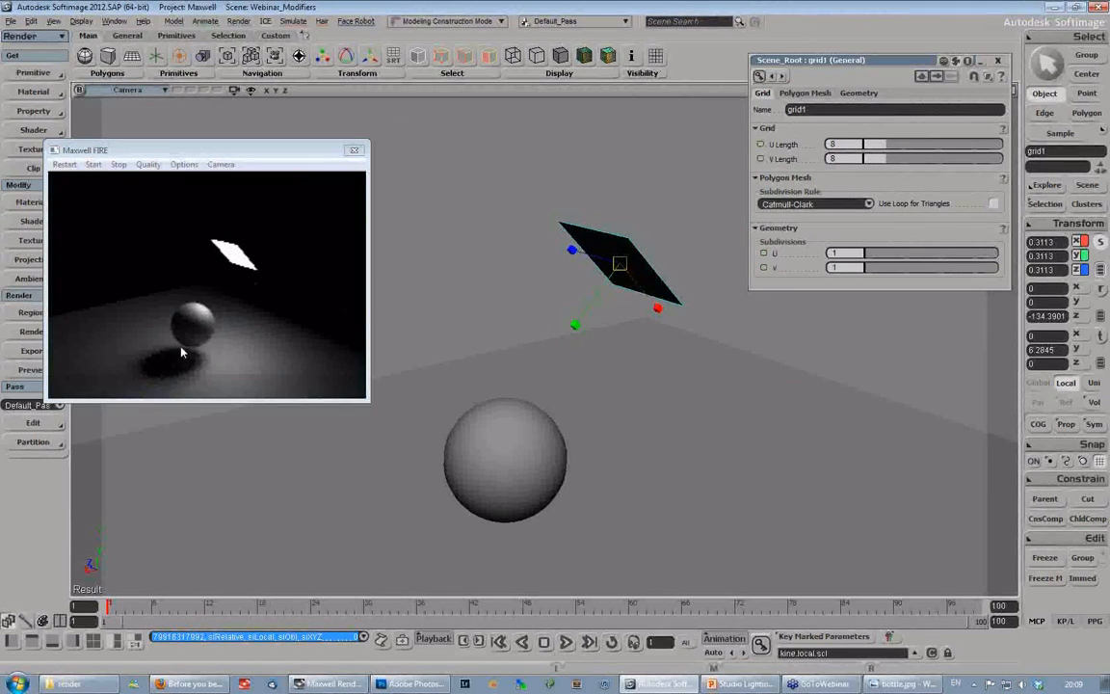
pyautogui.moveTo(619, 265); pyautogui.dragTo(520, 281)
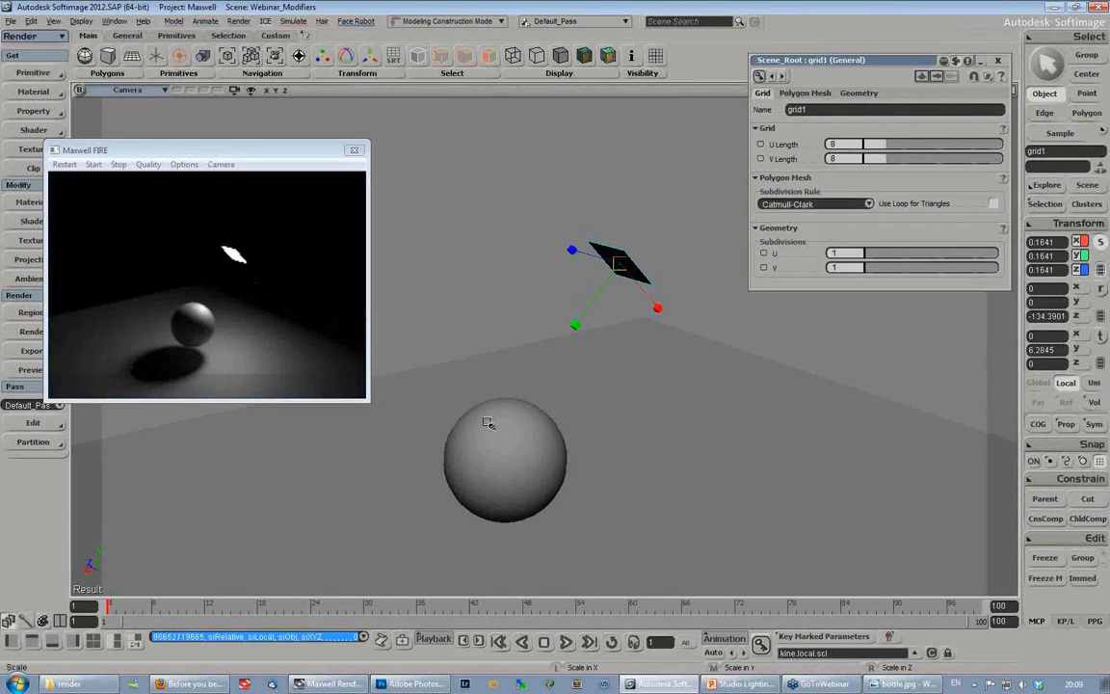
# - Scale the emitter grid uniformly up to about 0.39
pyautogui.moveTo(621, 267); pyautogui.dragTo(557, 283)
pyautogui.moveTo(622, 265); pyautogui.dragTo(1069, 321)
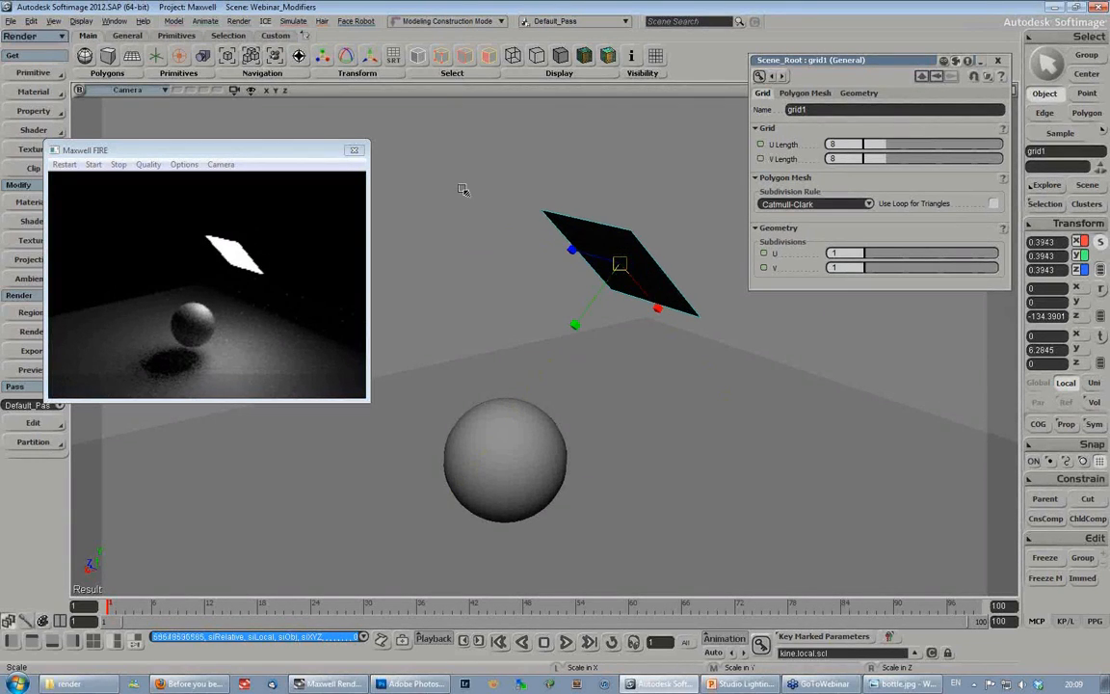
# - Delete the emitter grid from the scene and move the Maxwell FIRE preview window slightly aside
pyautogui.press('space')
pyautogui.click(624, 254)
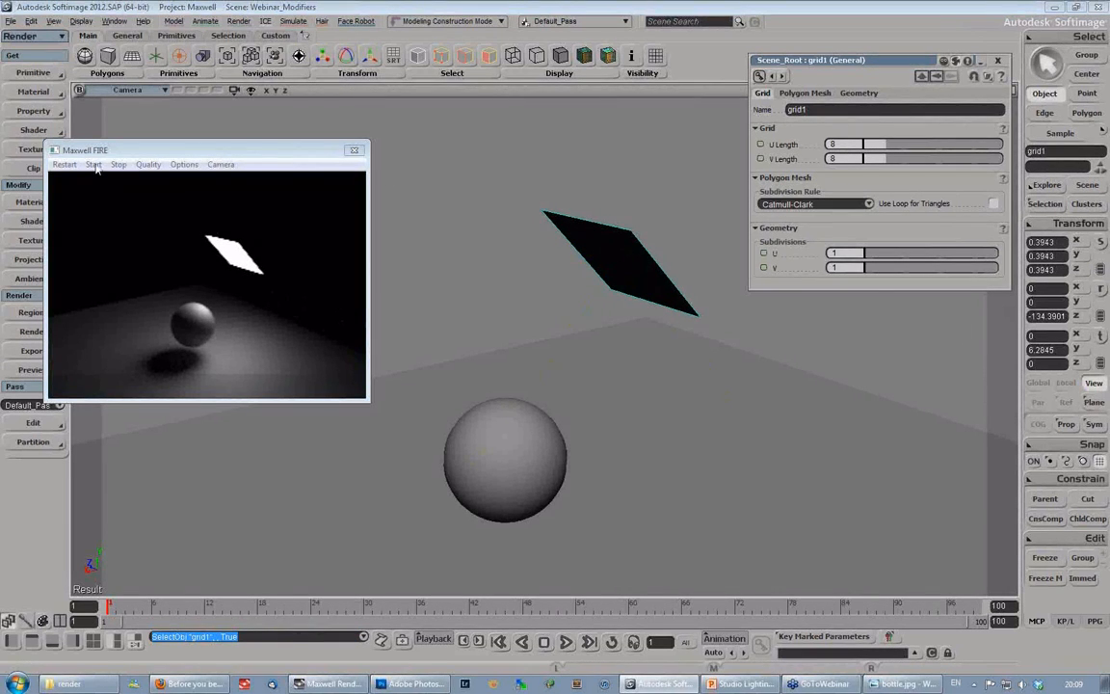
pyautogui.press('Delete')
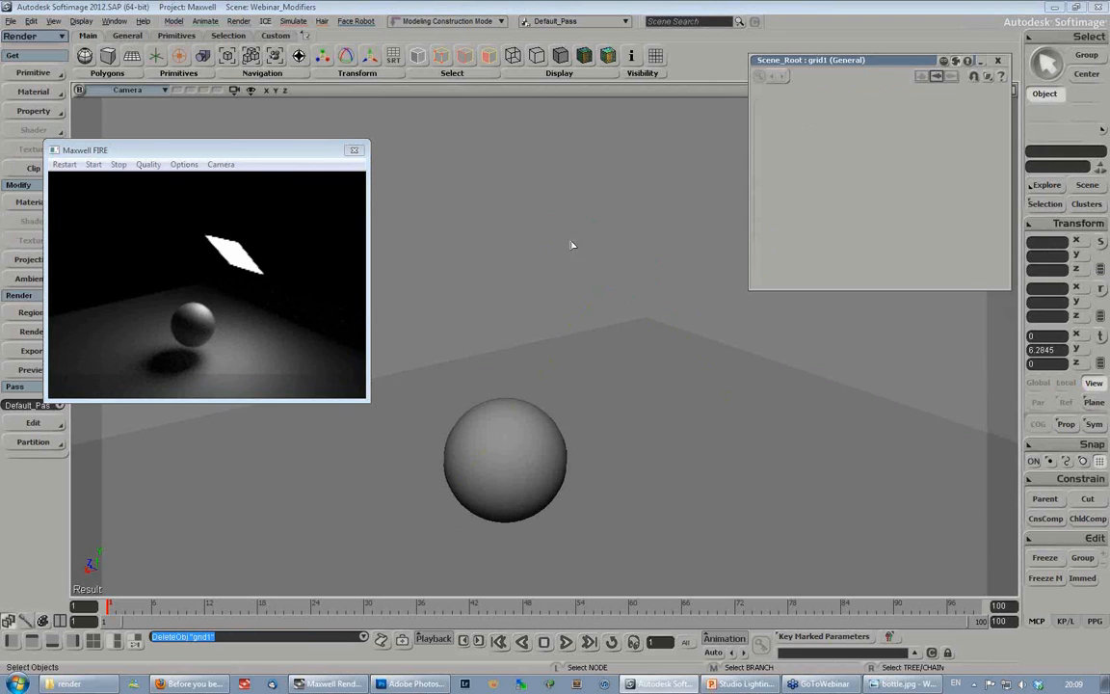
pyautogui.moveTo(317, 151); pyautogui.dragTo(360, 151)
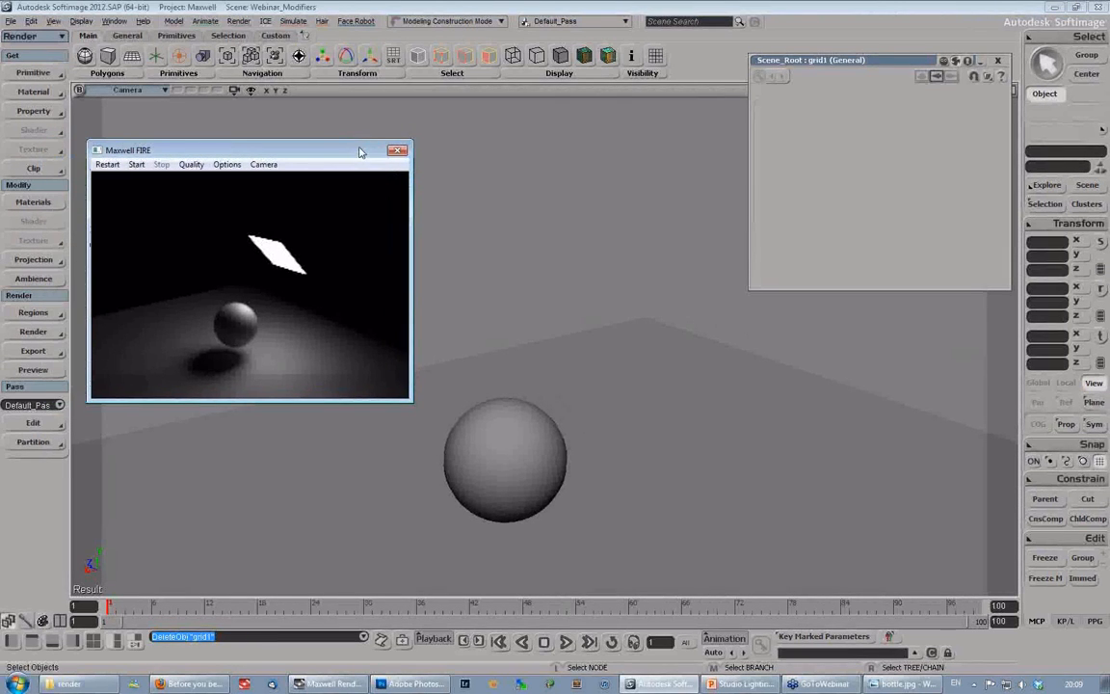
# - View the Studio lighting tools slide in PowerPoint, and switch back to Softimage
pyautogui.click(748, 684)
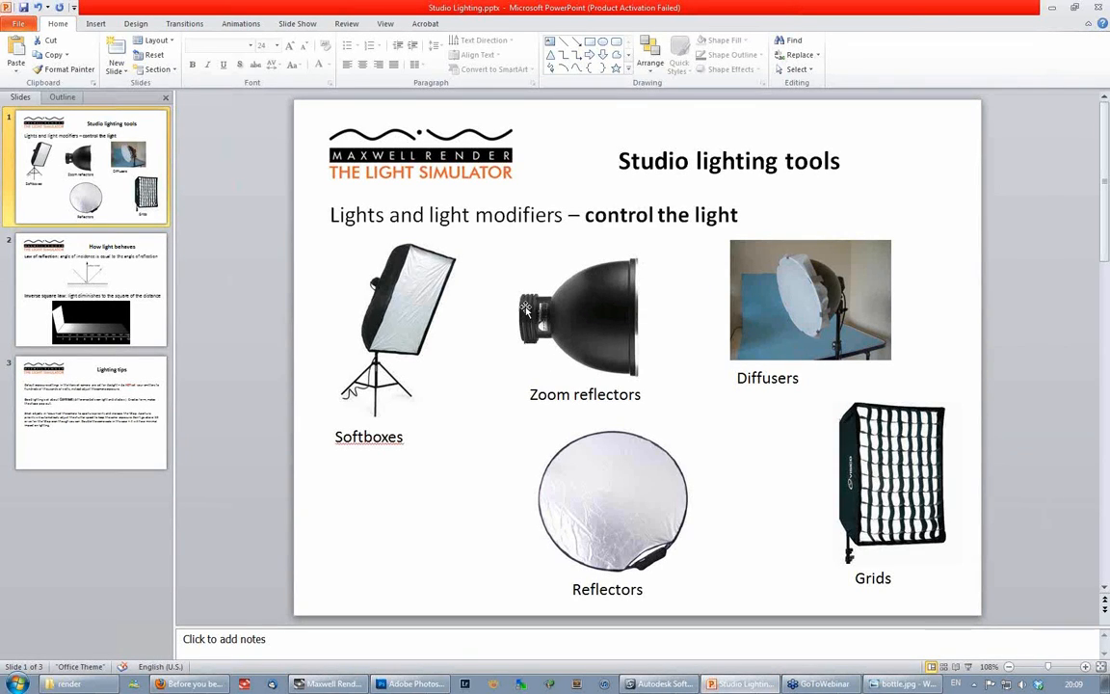
pyautogui.click(658, 684)
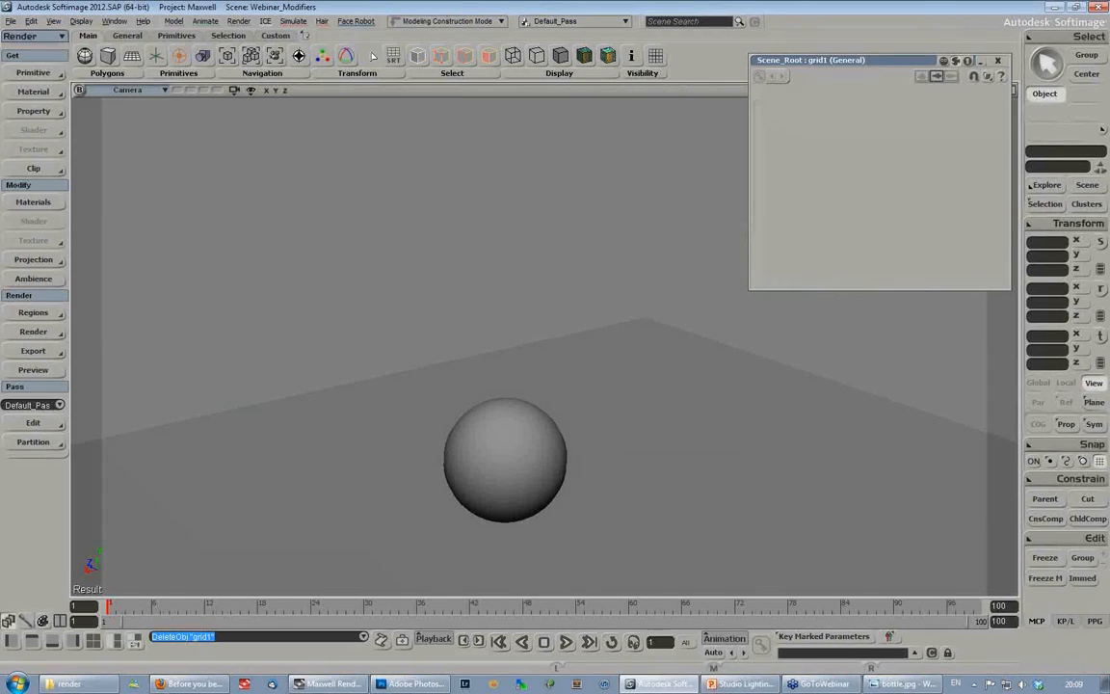
# - Create a polygon mesh cylinder beside the sphere with 24 U subdivisions
pyautogui.press('s')
pyautogui.moveTo(327, 413); pyautogui.dragTo(390, 379, button='middle')
pyautogui.moveTo(494, 415); pyautogui.dragTo(479, 361)
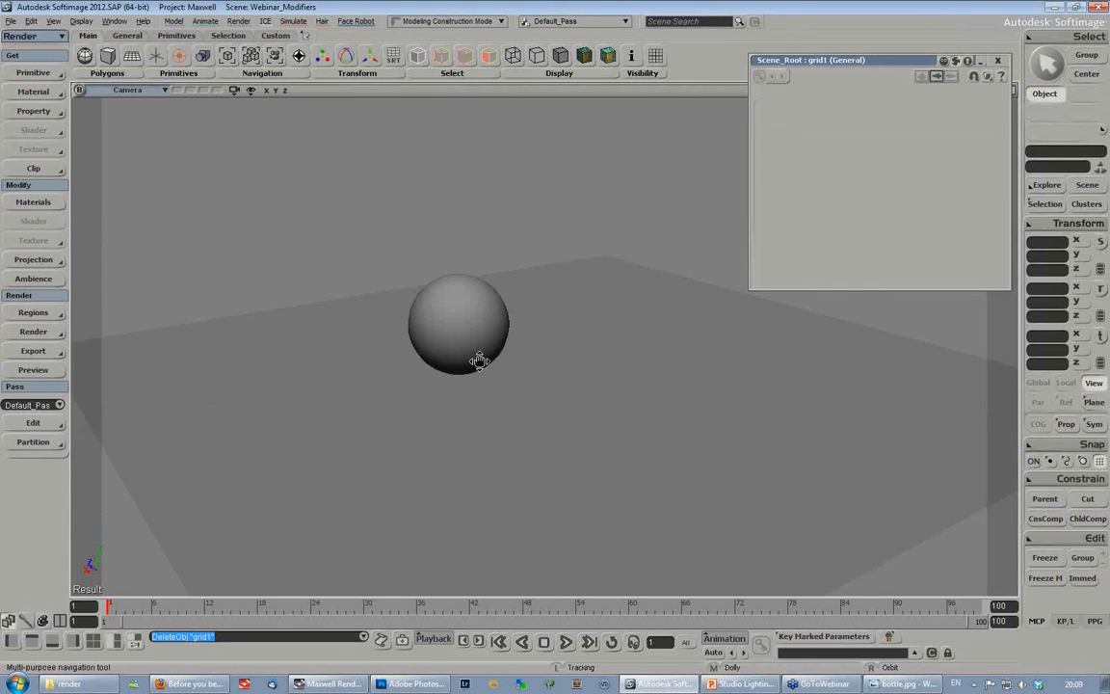
pyautogui.moveTo(479, 361); pyautogui.dragTo(482, 414, button='right')
pyautogui.click(35, 74)
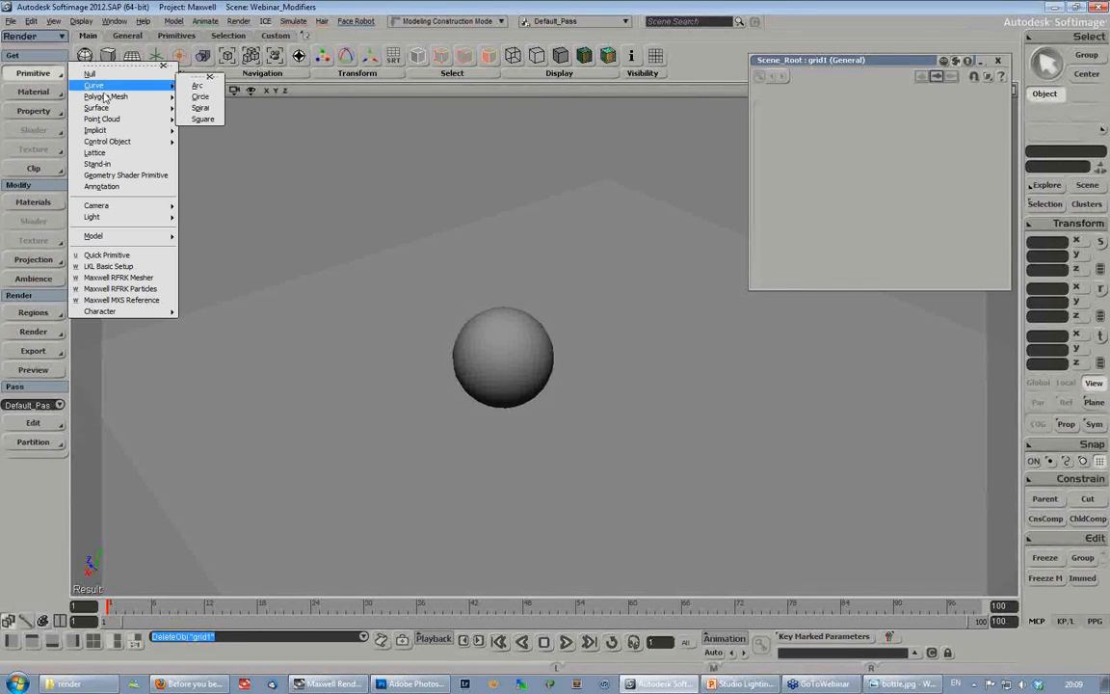
pyautogui.moveTo(105, 97)
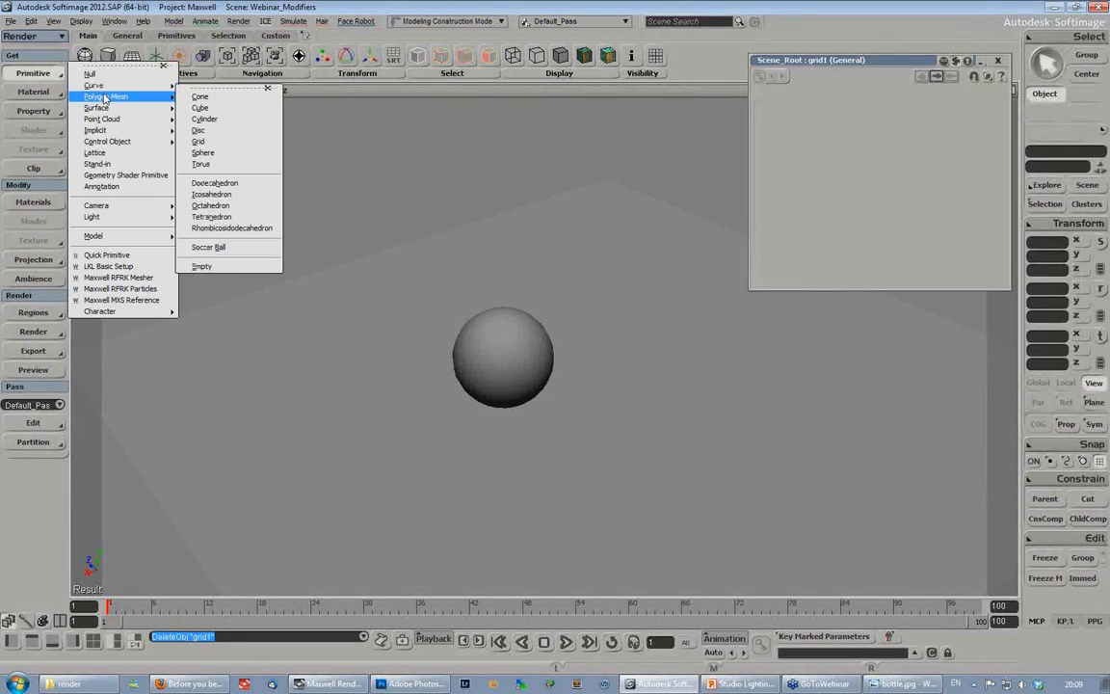
pyautogui.click(207, 119)
pyautogui.moveTo(913, 258); pyautogui.dragTo(998, 255)
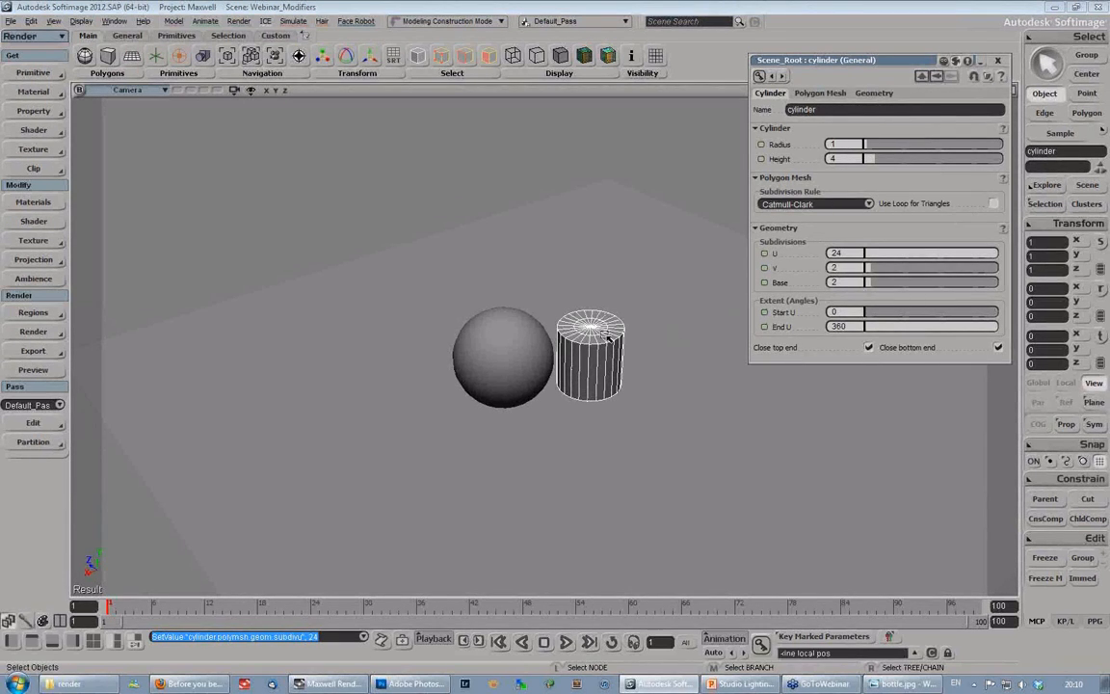
# - Raise the cylinder to about 5.1 on Y and set its V and base subdivisions to 1
pyautogui.press('v')
pyautogui.moveTo(592, 321); pyautogui.dragTo(596, 158)
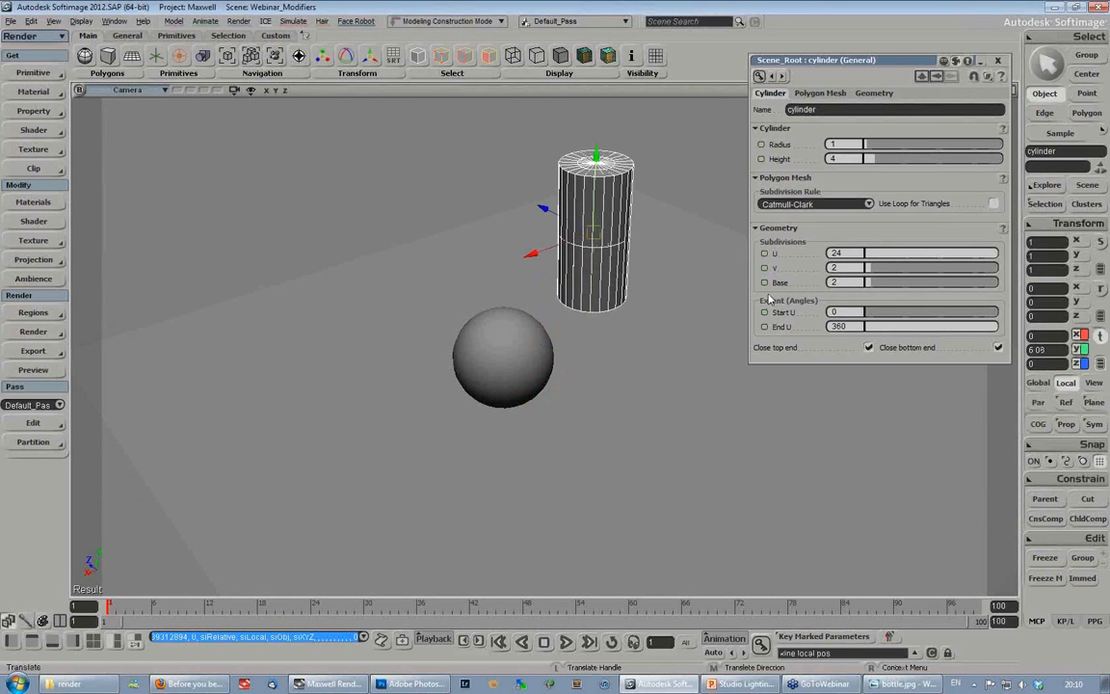
pyautogui.click(860, 267)
pyautogui.moveTo(878, 284); pyautogui.dragTo(850, 281)
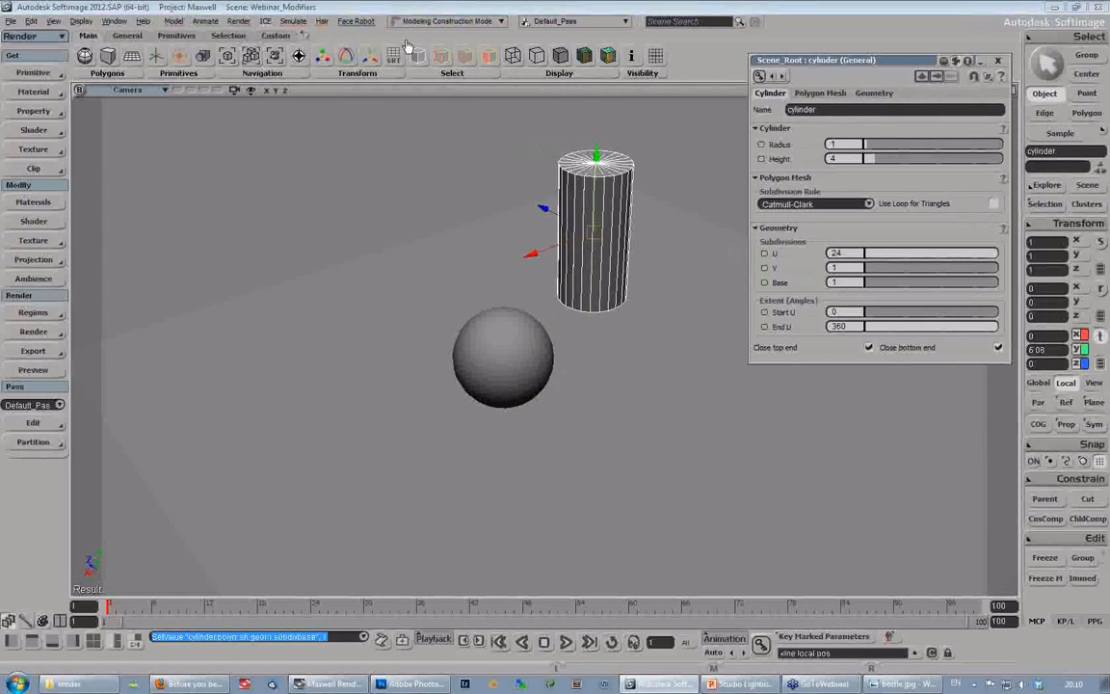
# - Isolate the cylinder in the view and select all polygons of its bottom cap
pyautogui.click(231, 36)
pyautogui.click(346, 62)
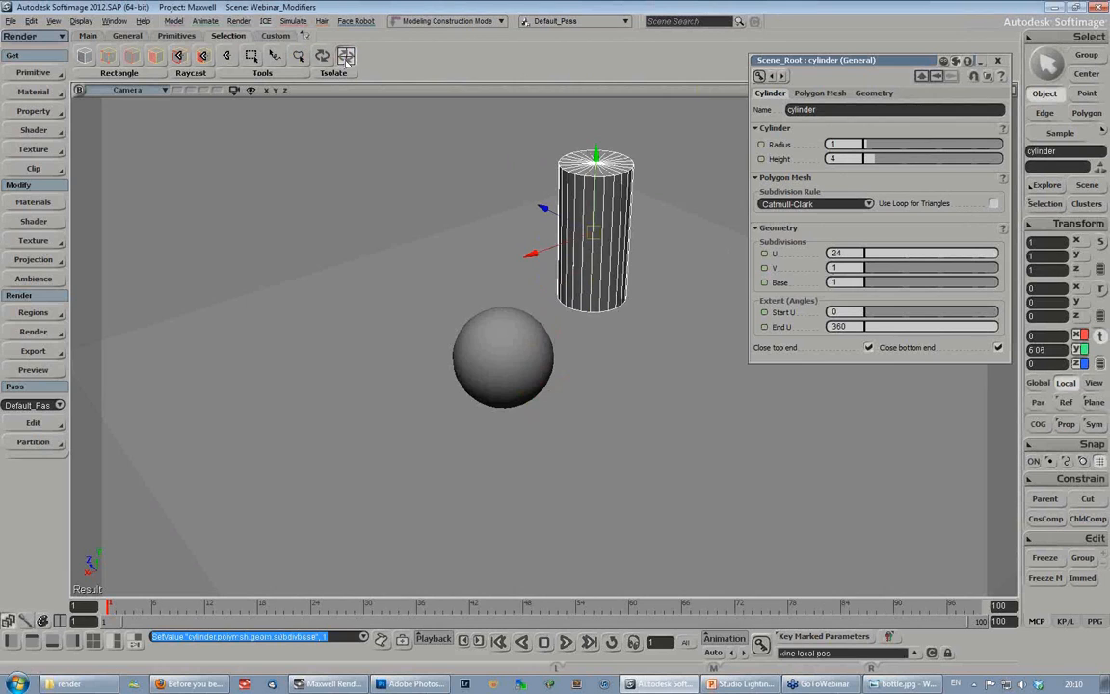
pyautogui.press('s')
pyautogui.moveTo(605, 317); pyautogui.dragTo(646, 324, button='right')
pyautogui.moveTo(646, 324); pyautogui.dragTo(456, 346, button='middle')
pyautogui.moveTo(455, 316); pyautogui.dragTo(490, 350)
pyautogui.press('u')
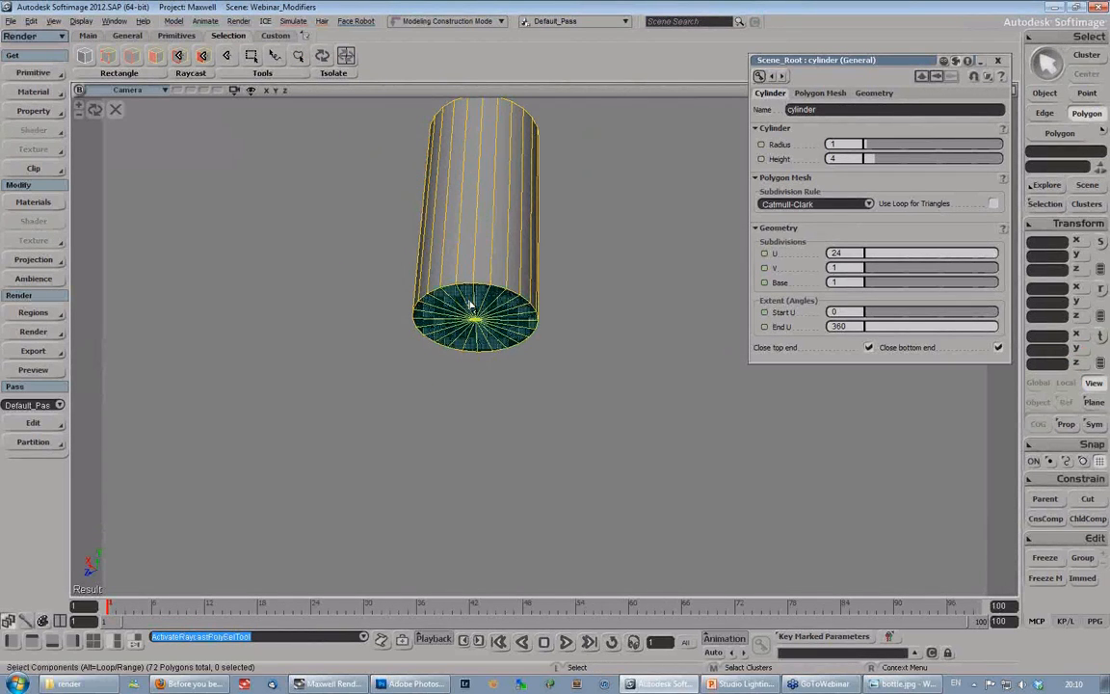
pyautogui.click(477, 328)
# - Detach the selected bottom cap polygons from the cylinder as a separate polygon mesh
pyautogui.press('1')
pyautogui.press('s')
pyautogui.moveTo(502, 342); pyautogui.dragTo(510, 306, button='right')
pyautogui.moveTo(511, 306); pyautogui.dragTo(459, 373, button='middle')
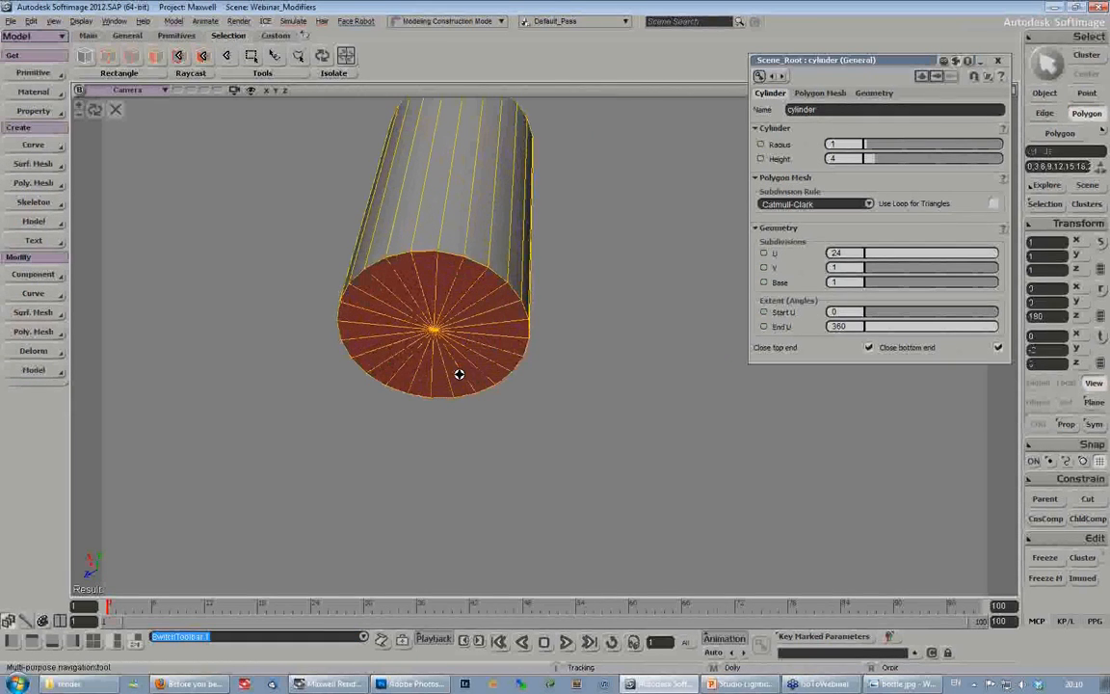
pyautogui.click(24, 183)
pyautogui.click(111, 281)
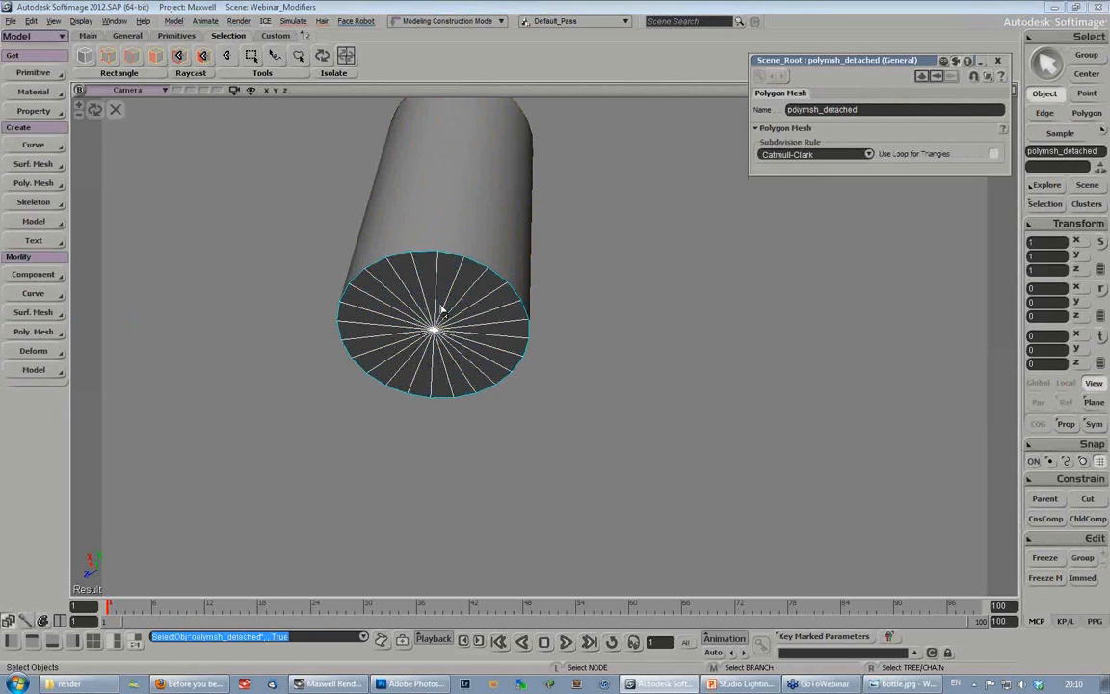
# - Move the detached disc's center to its vertices and scale the disc uniformly to about 0.96
pyautogui.press('x')
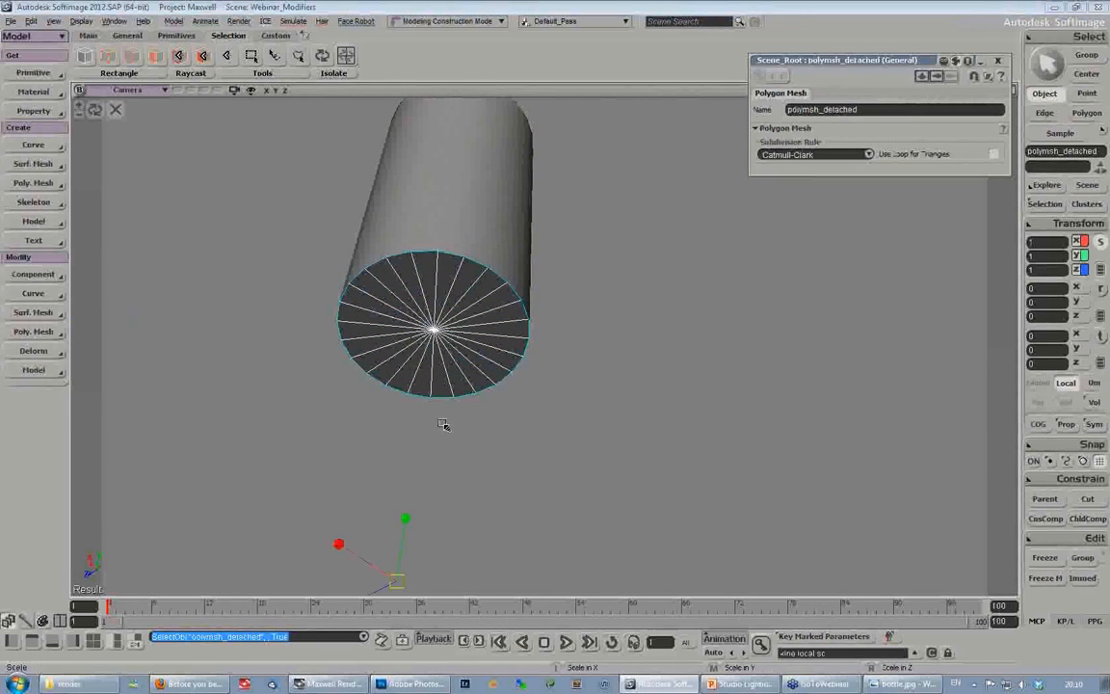
pyautogui.click(1075, 223)
pyautogui.click(872, 448)
pyautogui.moveTo(435, 333); pyautogui.dragTo(432, 331)
# - Lower the detached disc out of the cylinder's open bottom to about 2.89 on Y
pyautogui.press('s')
pyautogui.moveTo(494, 264); pyautogui.dragTo(465, 318, button='right')
pyautogui.press('v')
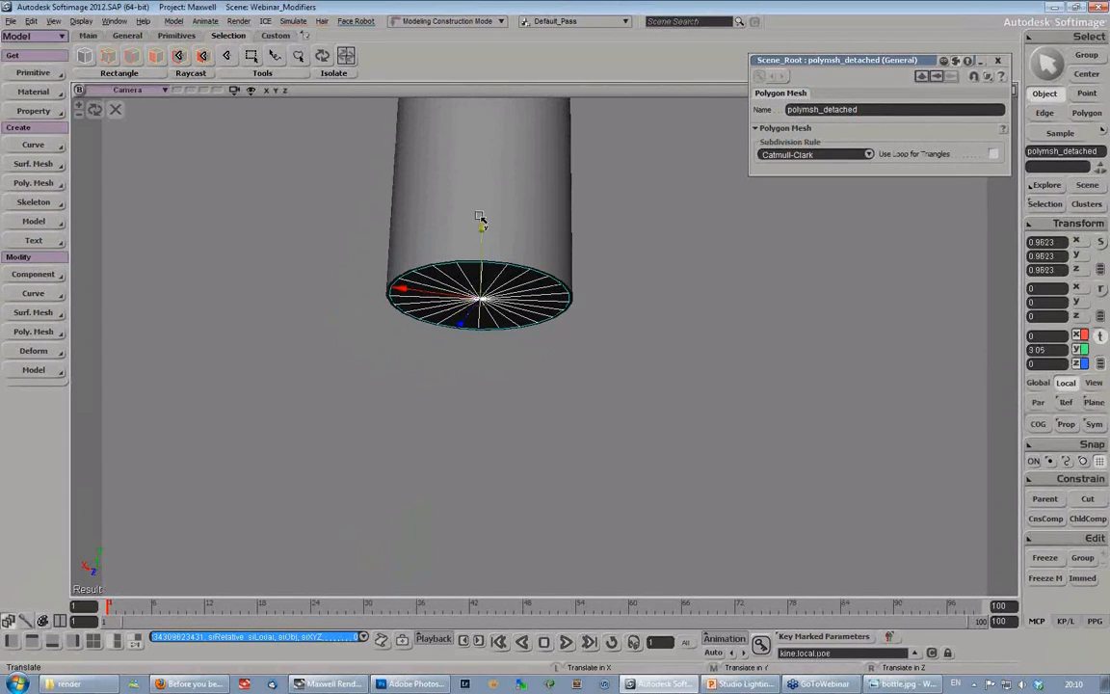
pyautogui.moveTo(479, 235)
pyautogui.mouseDown()
pyautogui.moveTo(484, 156)
pyautogui.moveTo(482, 228)
pyautogui.mouseUp()
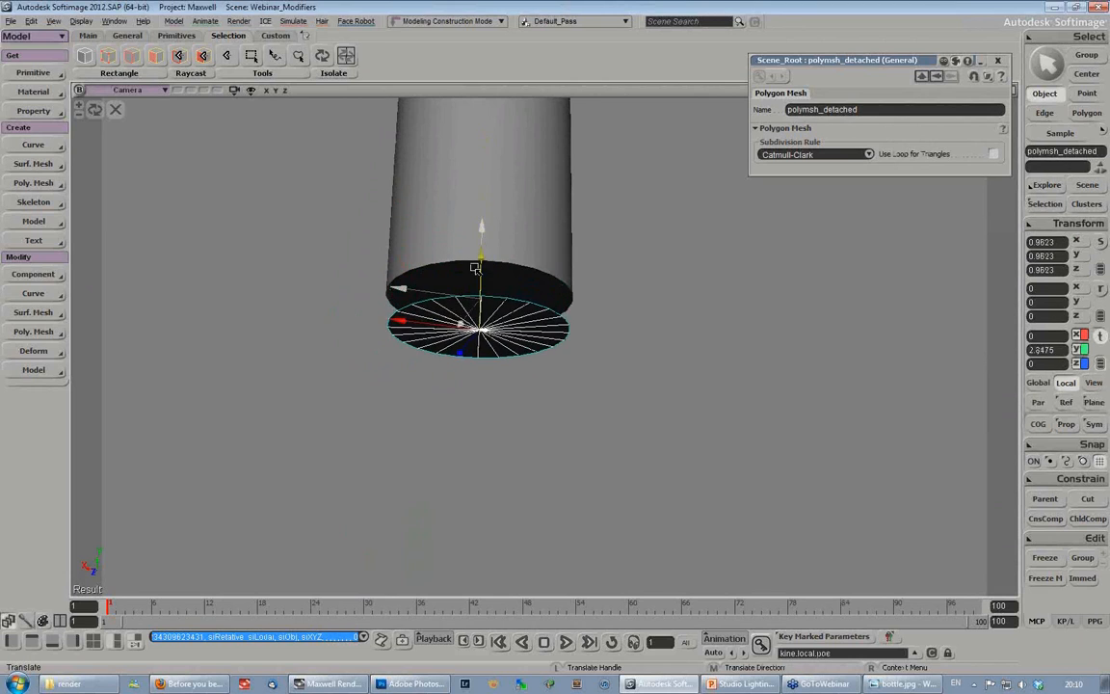
# - Apply a Maxwell Layered Material to the detached disc
pyautogui.press('s')
pyautogui.moveTo(536, 339); pyautogui.dragTo(558, 330, button='right')
pyautogui.click(36, 93)
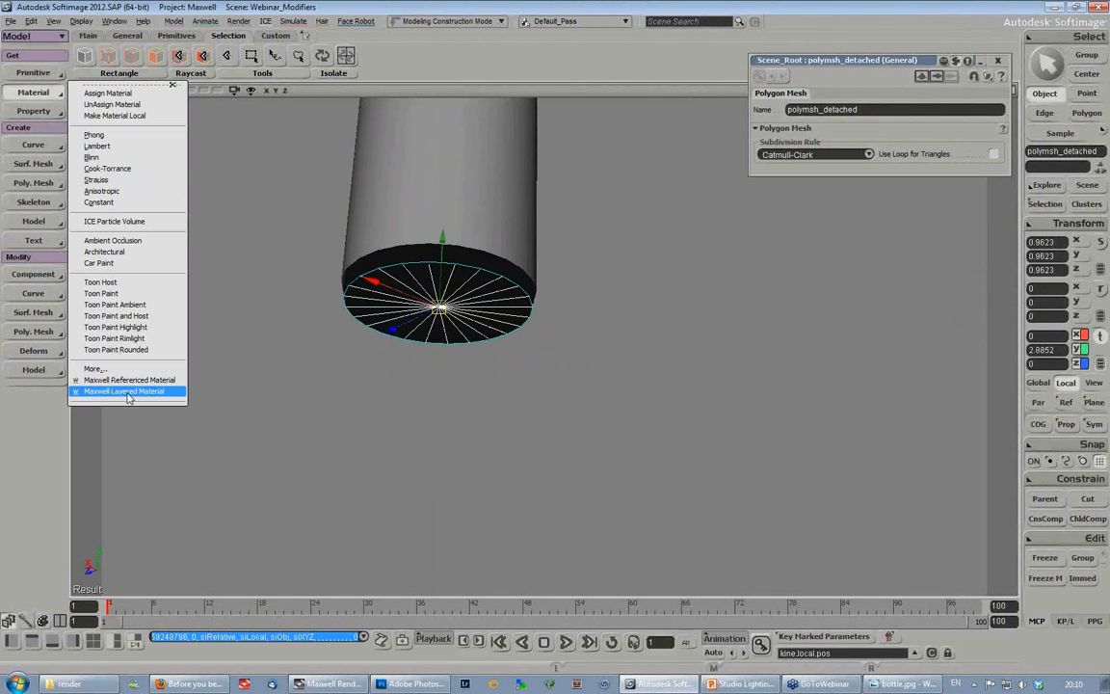
pyautogui.click(127, 392)
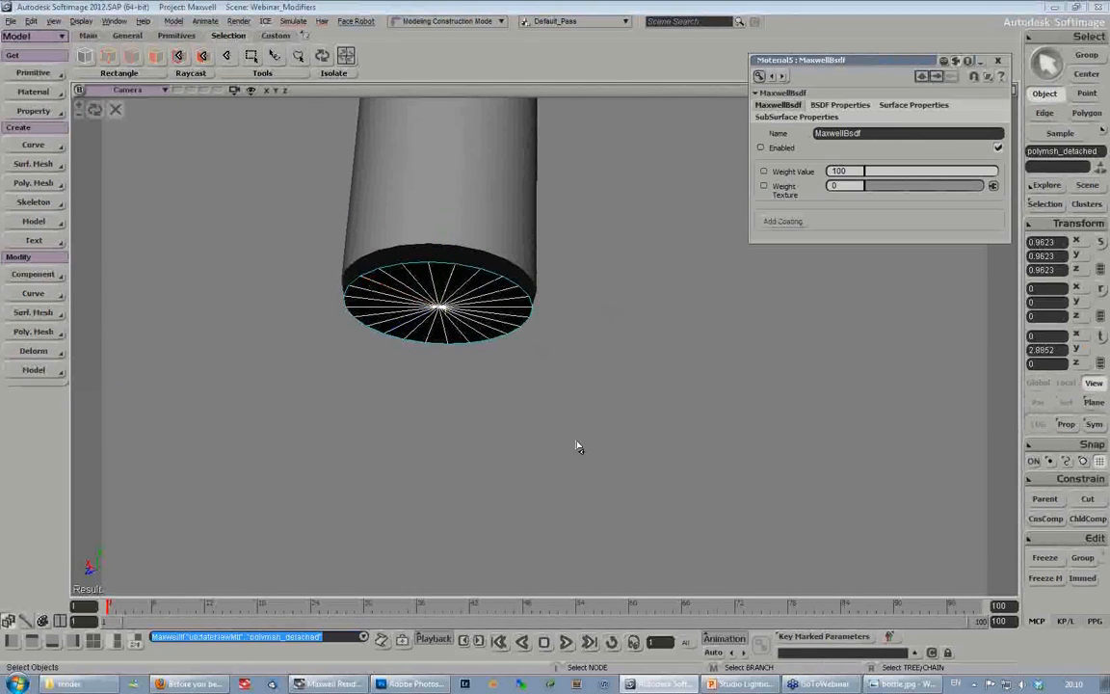
# - Add an emitter to the disc's Maxwell layer with luminance type Intensity and a luminance of 3500 lumens
pyautogui.press('7')
pyautogui.click(220, 361)
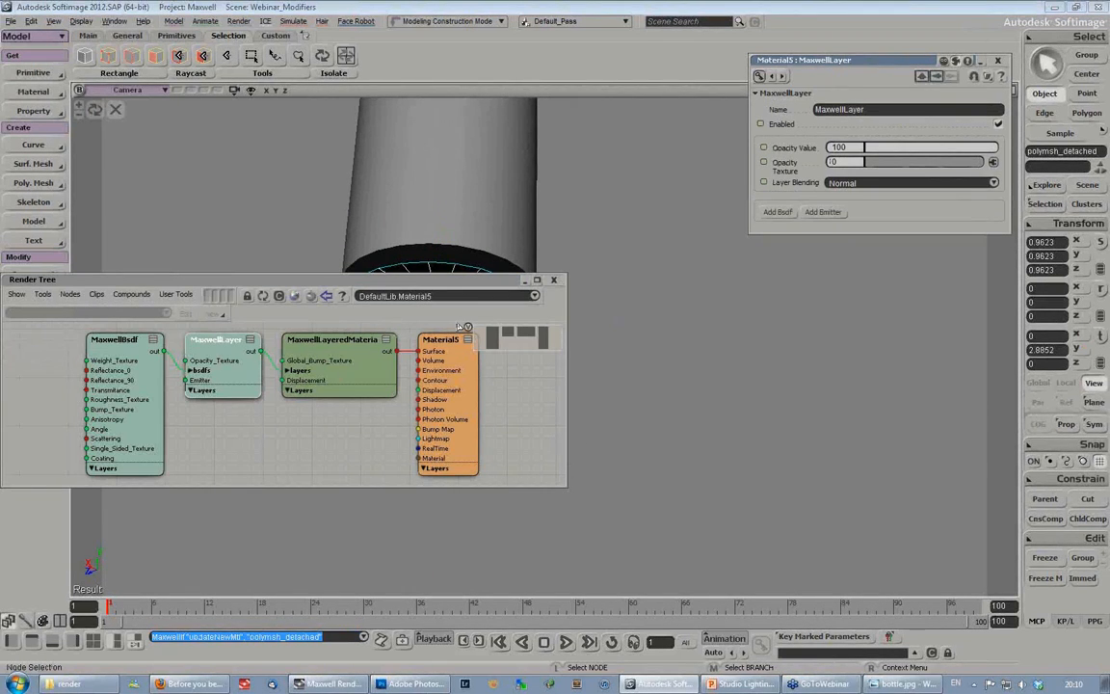
pyautogui.click(828, 214)
pyautogui.click(229, 424)
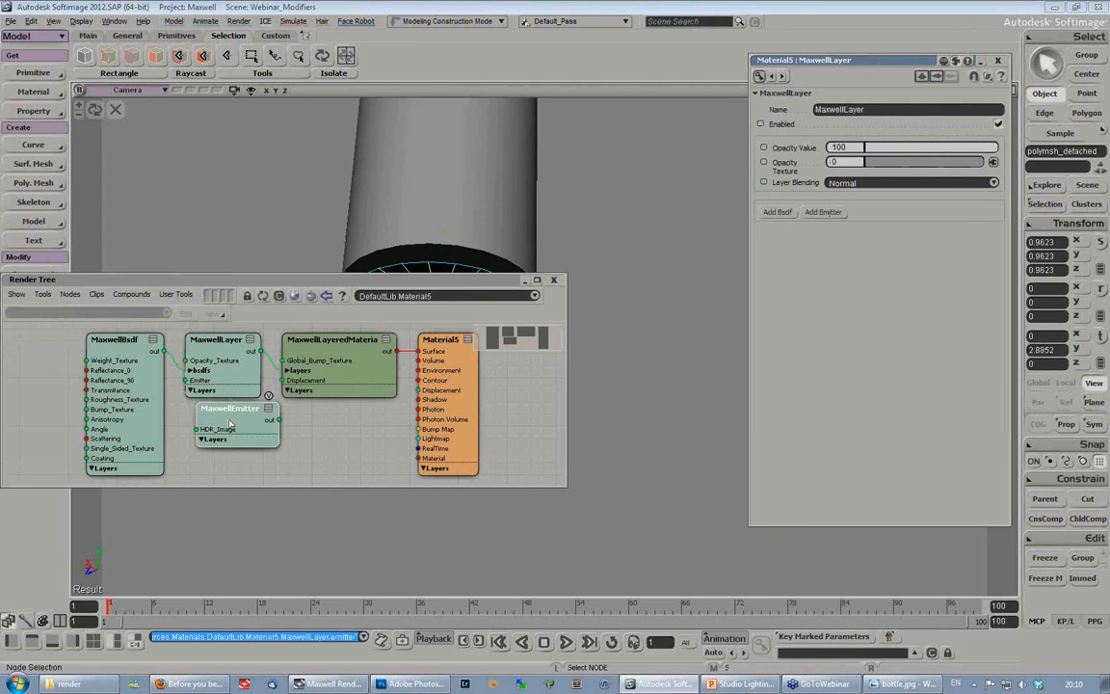
pyautogui.click(854, 272)
pyautogui.click(853, 283)
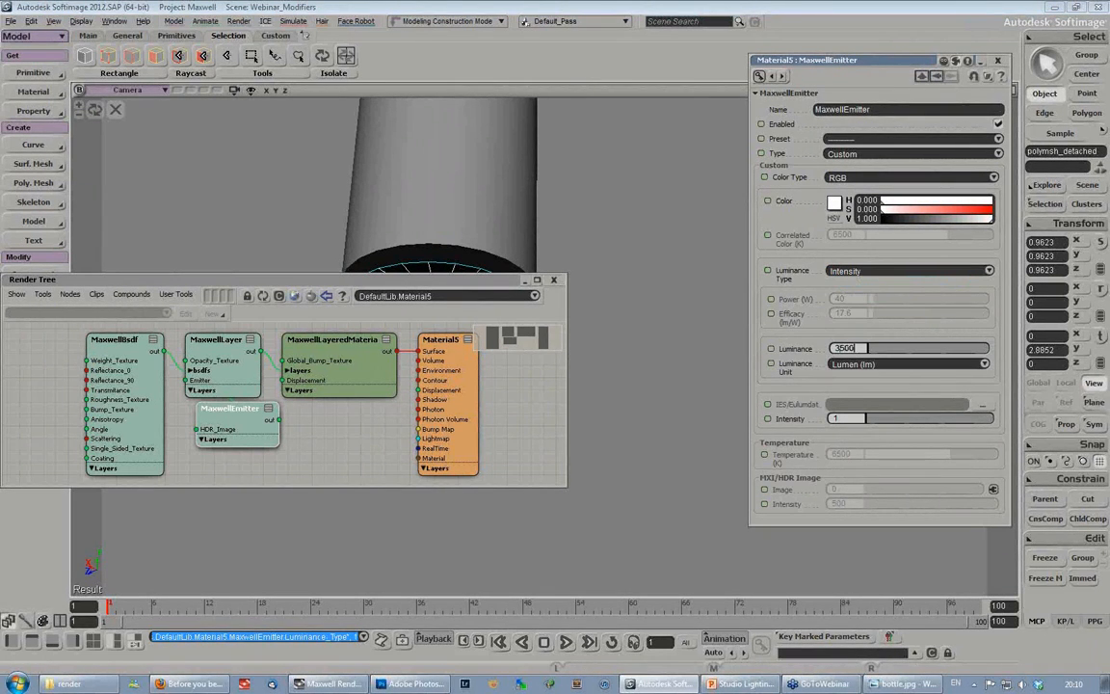
pyautogui.click(554, 280)
# - Raise the emitter disc to about 3.03 on Y and end the isolation so the whole scene is shown
pyautogui.press('v')
pyautogui.moveTo(446, 238); pyautogui.dragTo(445, 225)
pyautogui.press('s')
pyautogui.moveTo(508, 277); pyautogui.dragTo(534, 238, button='middle')
pyautogui.press('space')
pyautogui.click(116, 112)
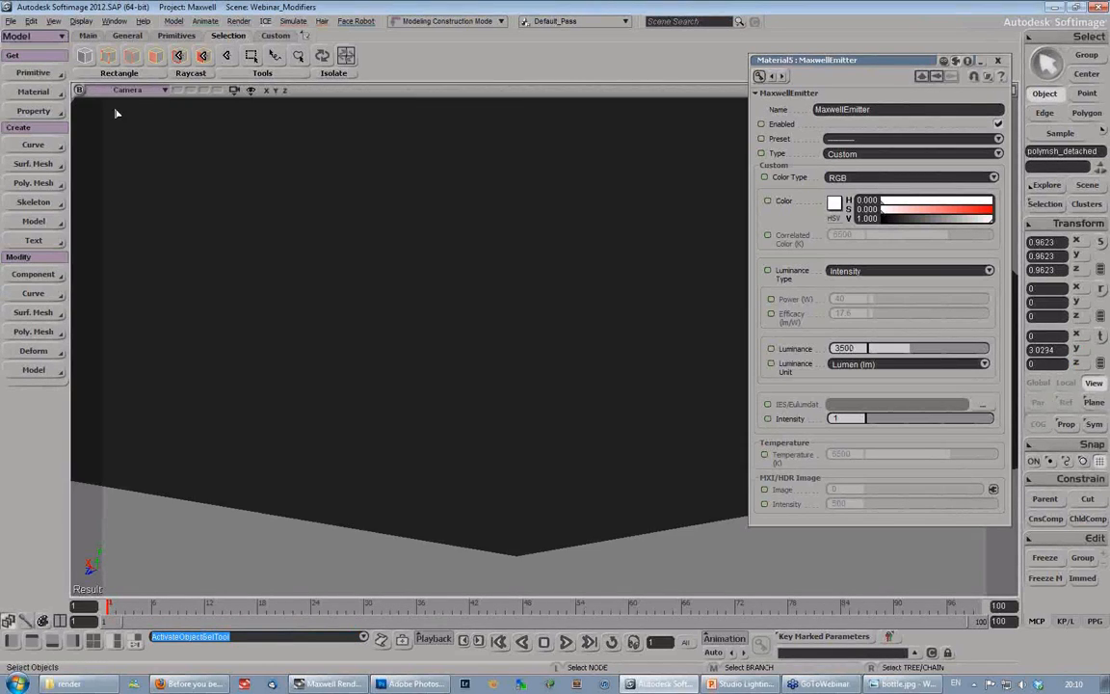
# - Give the cylinder its own Maxwell Layered Material and darken its Reflectance 0 color to a value of about 0.065
pyautogui.press('s')
pyautogui.moveTo(414, 235); pyautogui.dragTo(421, 310, button='right')
pyautogui.press('space')
pyautogui.click(508, 211)
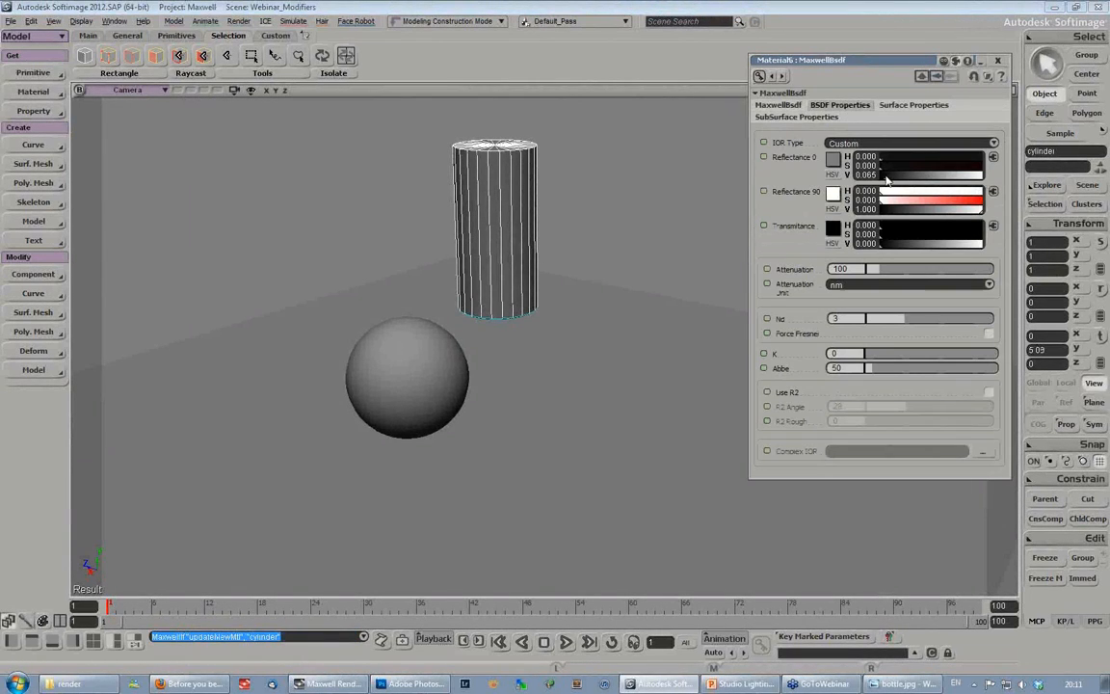
pyautogui.click(998, 61)
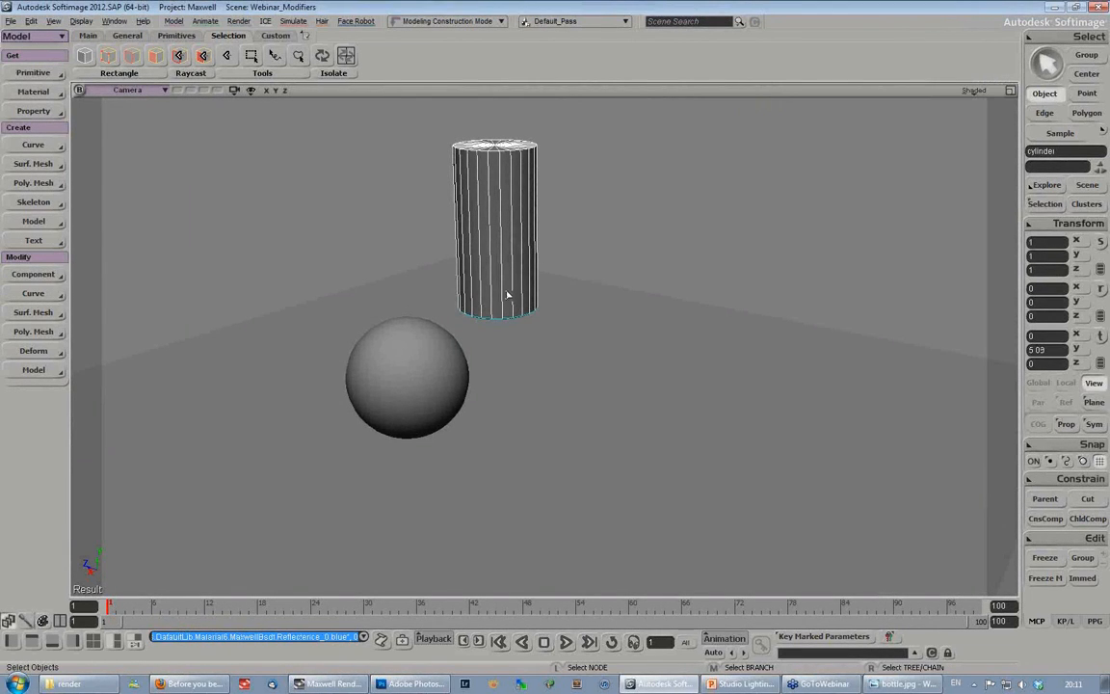
# - Raise the emitter disc up inside the cylinder to about 4.80 on Y
pyautogui.moveTo(531, 344); pyautogui.dragTo(525, 300, button='right')
pyautogui.moveTo(525, 301); pyautogui.dragTo(544, 318, button='middle')
pyautogui.moveTo(545, 318); pyautogui.dragTo(564, 364)
pyautogui.moveTo(560, 385)
pyautogui.mouseDown(button='right')
pyautogui.moveTo(569, 357)
pyautogui.moveTo(590, 361)
pyautogui.moveTo(538, 389)
pyautogui.mouseUp(button='right')
pyautogui.click(539, 389)
pyautogui.press('v')
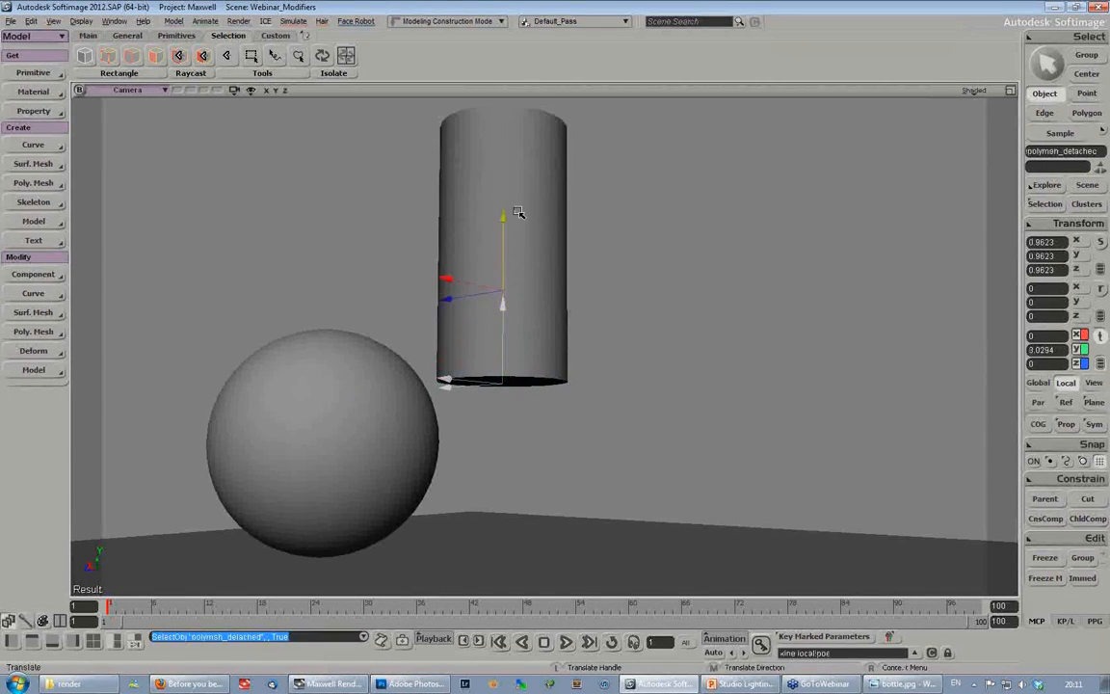
# - Open the Explorer and lower the emitter disc to about 2.70 on Y, just below the cylinder's open end
pyautogui.press('s')
pyautogui.moveTo(451, 473); pyautogui.dragTo(696, 321, button='middle')
pyautogui.moveTo(695, 321); pyautogui.dragTo(676, 307, button='right')
pyautogui.press('v')
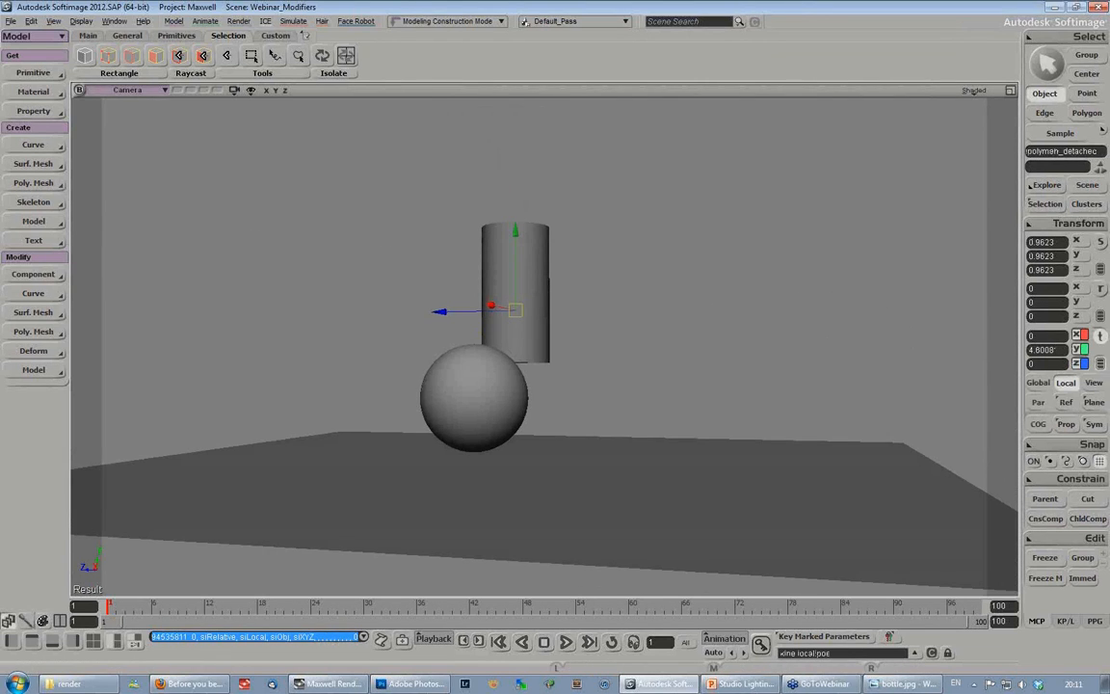
pyautogui.moveTo(1109, 81); pyautogui.dragTo(828, 74)
pyautogui.moveTo(520, 236); pyautogui.dragTo(519, 287)
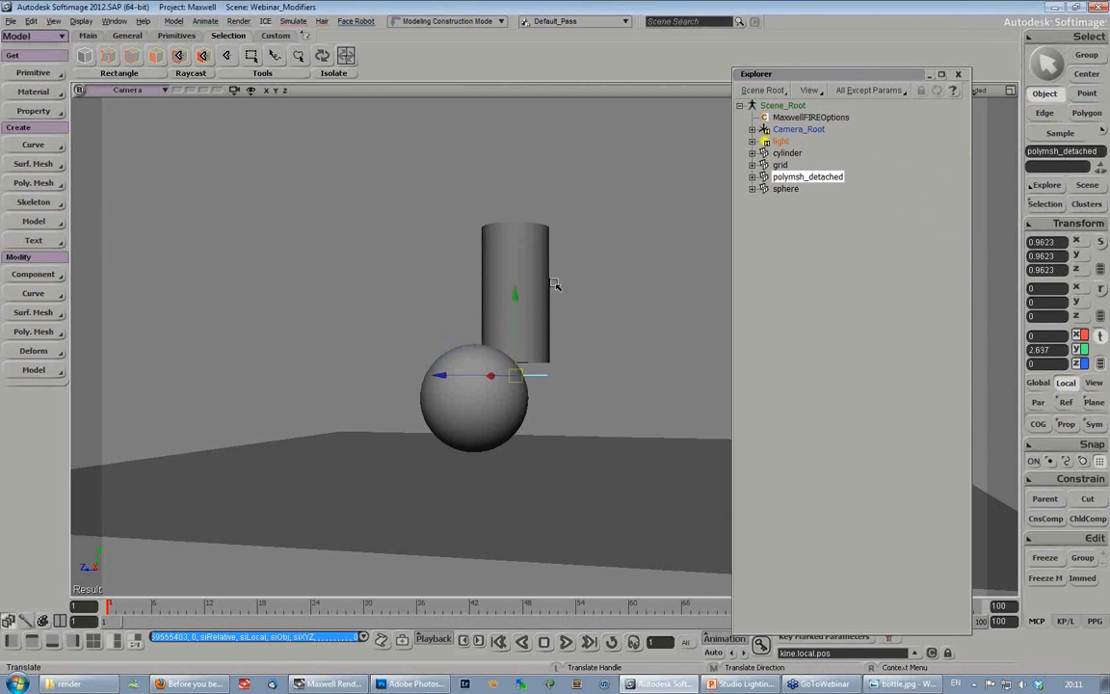
# - Parent the emitter disc under the cylinder and move the cylinder to about X -0.14, Y 7.39, Z -0.75
pyautogui.click(792, 177)
pyautogui.moveTo(798, 157); pyautogui.dragTo(795, 155)
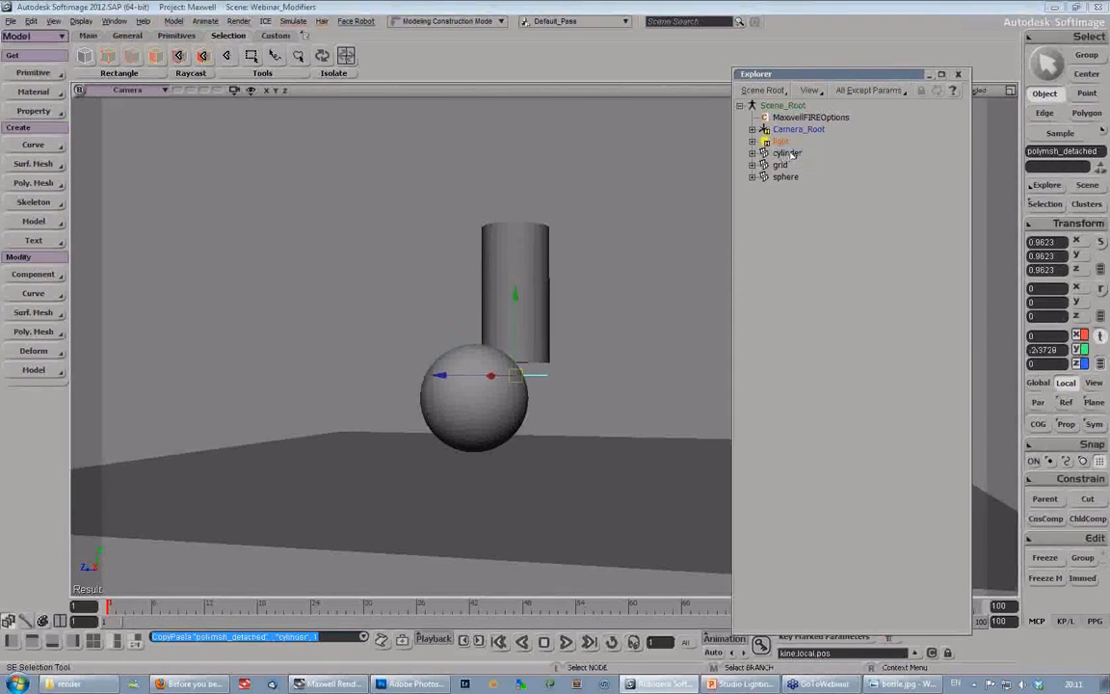
pyautogui.click(794, 154)
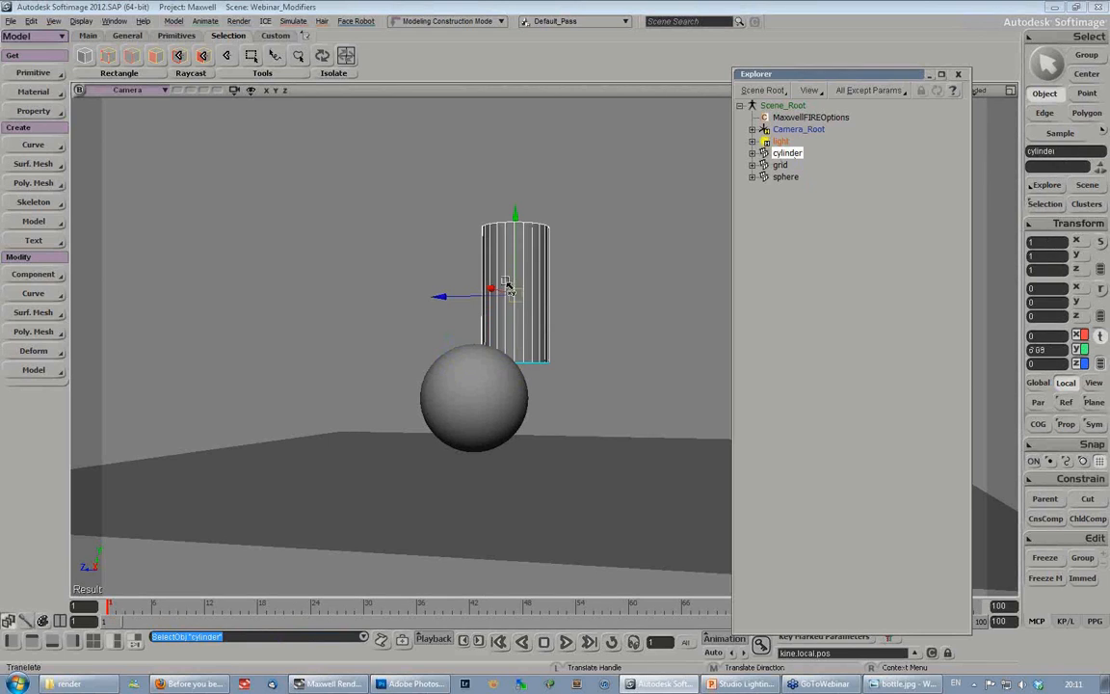
pyautogui.moveTo(517, 303); pyautogui.dragTo(542, 224)
# - Create a null, scale it uniformly to about 1.62 and place it at about X 0.08, Y 3.27, Z -0.11 above the sphere
pyautogui.click(33, 72)
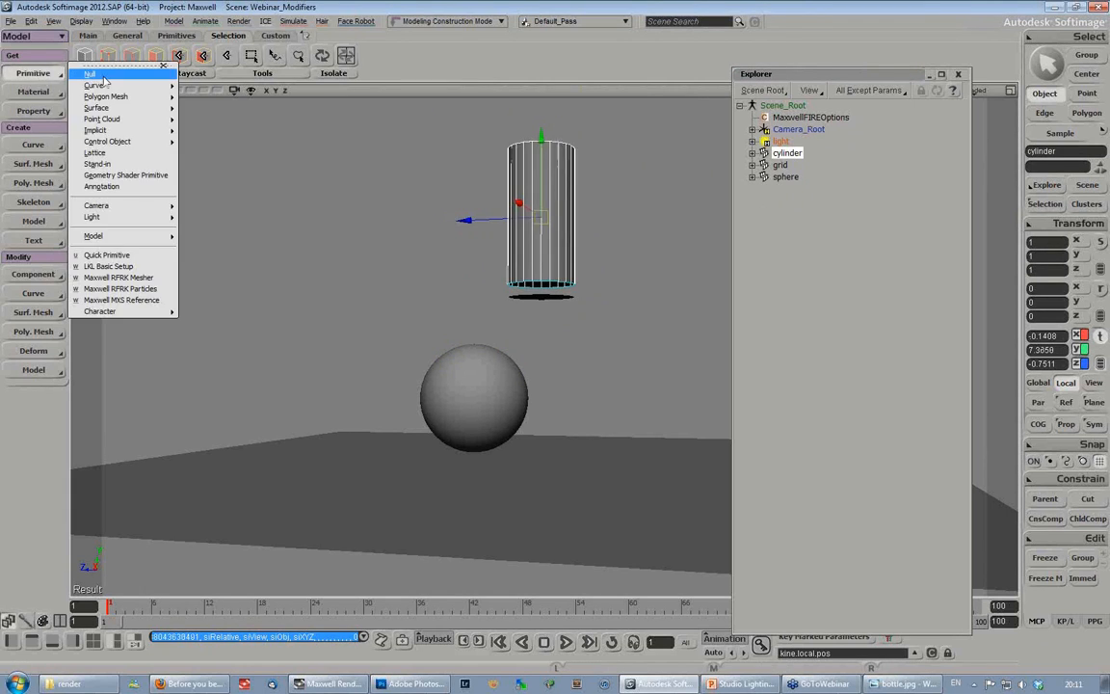
pyautogui.click(106, 77)
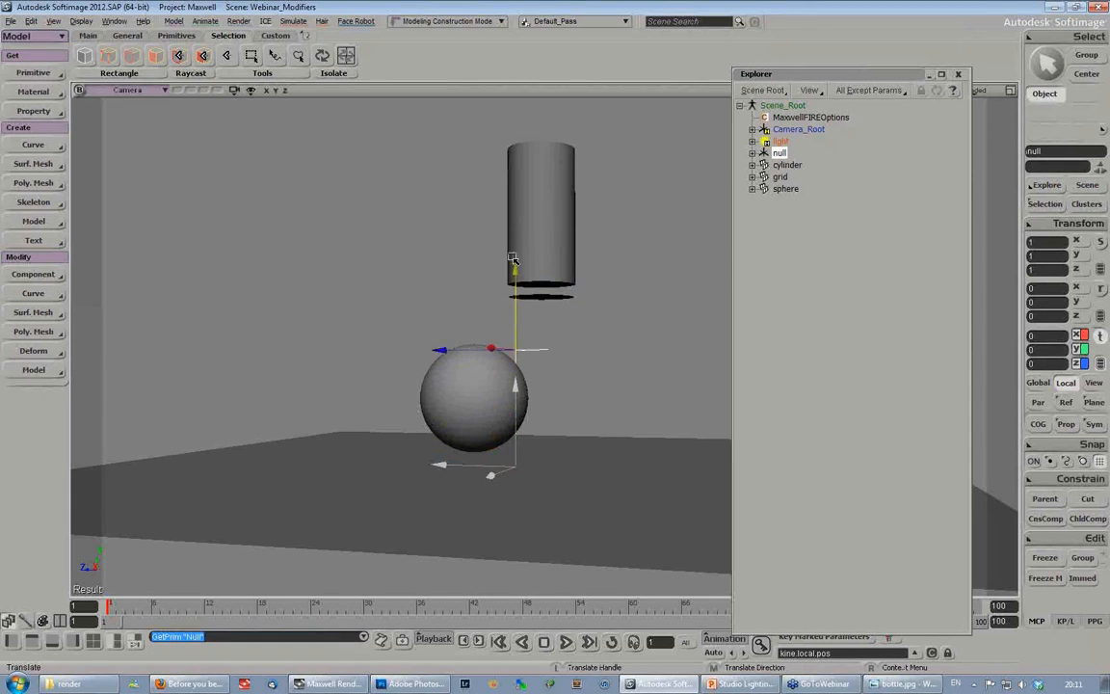
pyautogui.press('x')
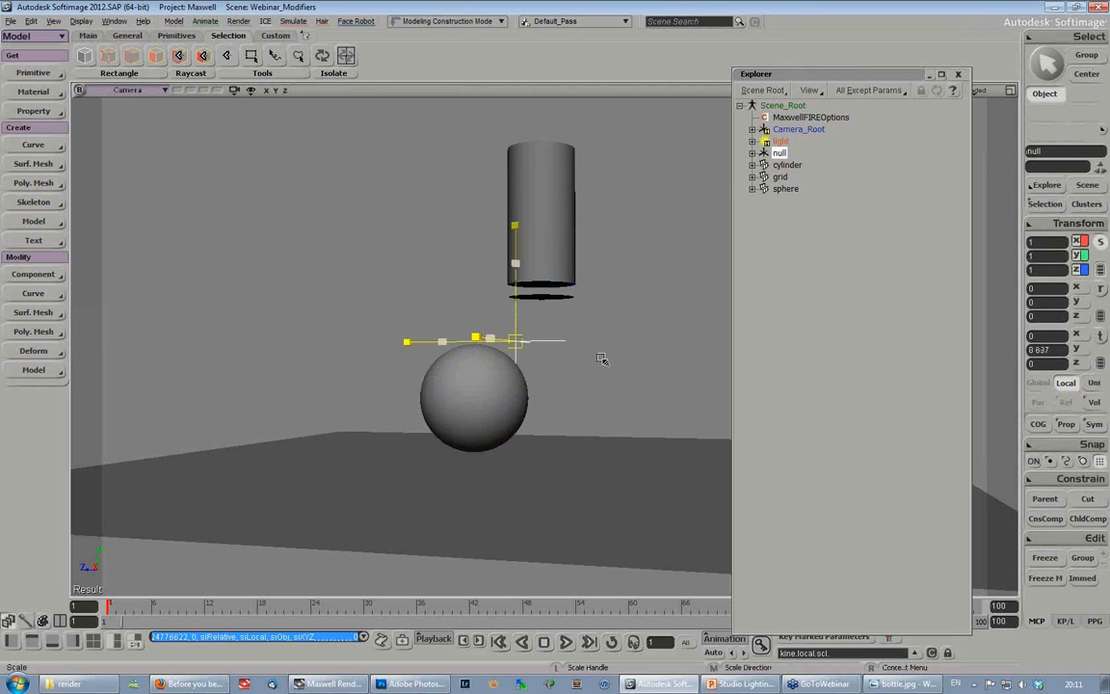
pyautogui.moveTo(613, 359); pyautogui.dragTo(617, 359)
pyautogui.press('v')
pyautogui.press('s')
pyautogui.moveTo(594, 318); pyautogui.dragTo(582, 360, button='right')
pyautogui.moveTo(503, 335); pyautogui.dragTo(547, 362)
pyautogui.press('space')
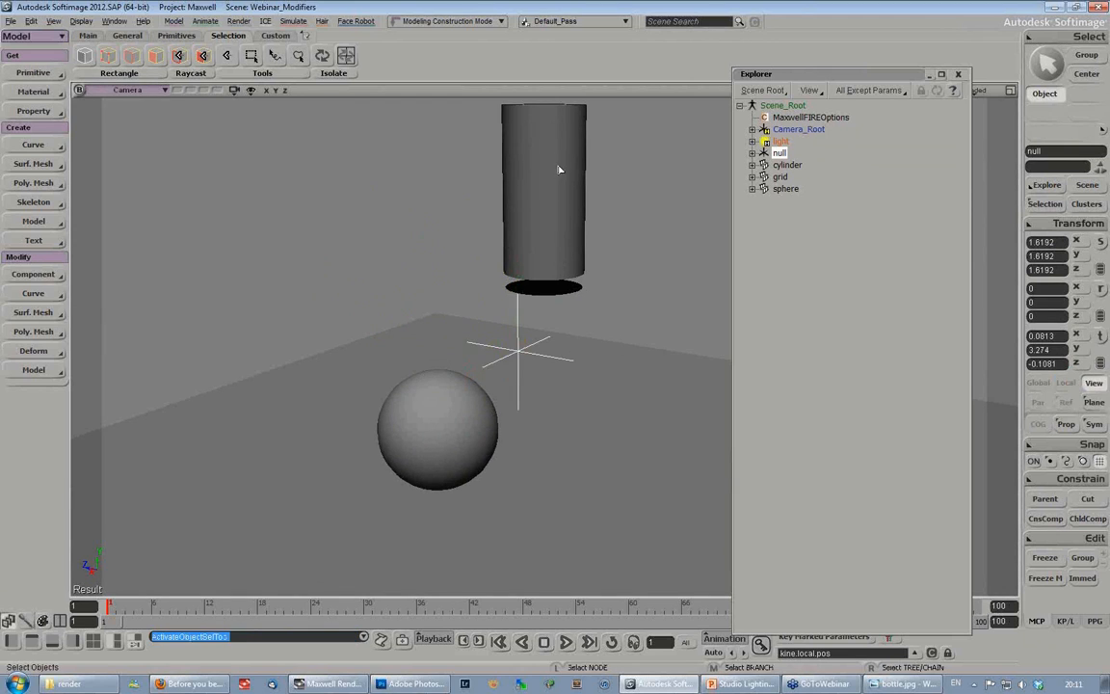
# - Constrain the cylinder's direction to the null, with the negative Y axis as the align axis
pyautogui.click(560, 170)
pyautogui.click(1060, 486)
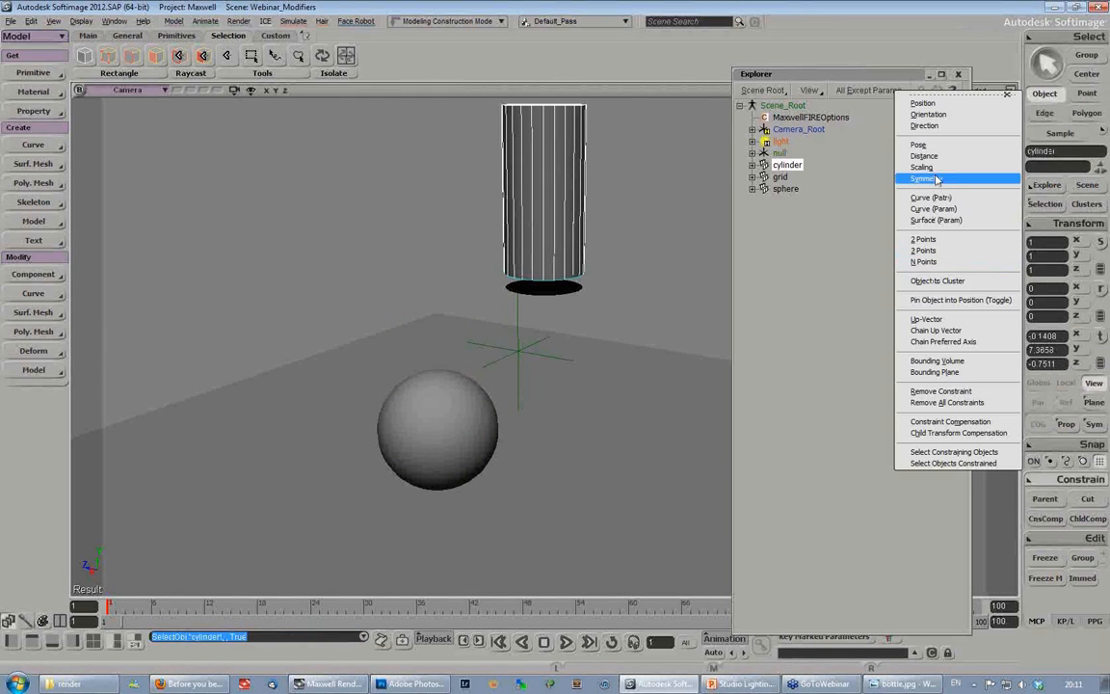
pyautogui.click(927, 126)
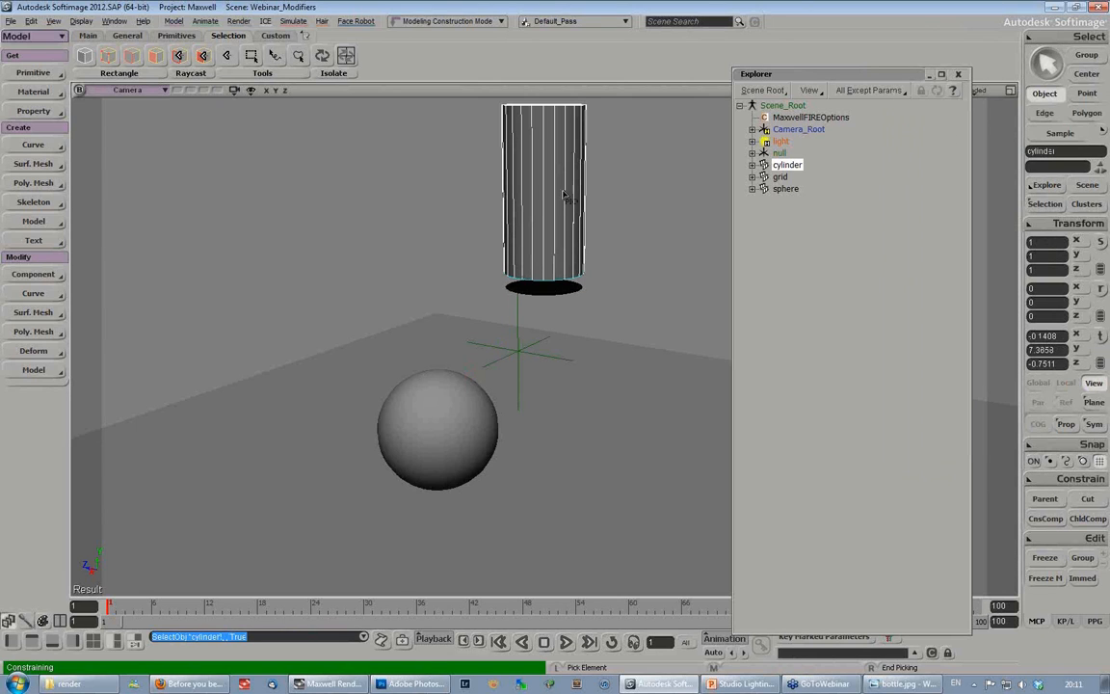
pyautogui.click(530, 322)
pyautogui.click(1008, 200)
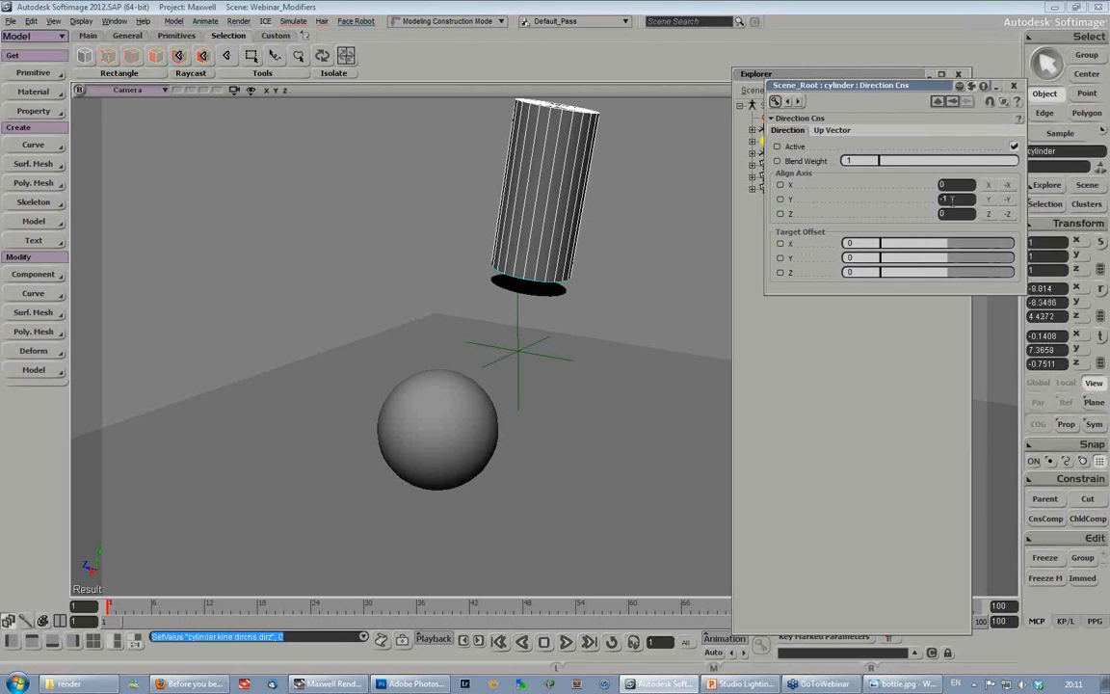
pyautogui.click(1014, 86)
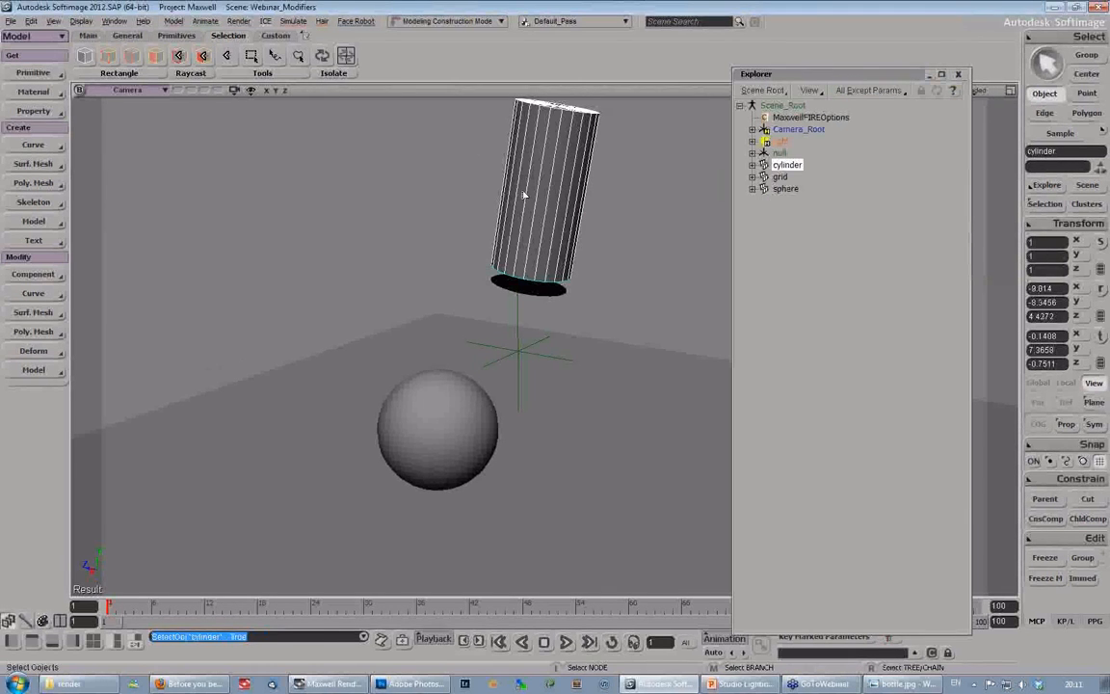
# - Test the direction constraint by moving the cylinder around the sphere to about X 3.57, Y 6.85, Z 6.06
pyautogui.click(559, 198)
pyautogui.moveTo(552, 190); pyautogui.dragTo(292, 195)
pyautogui.press('s')
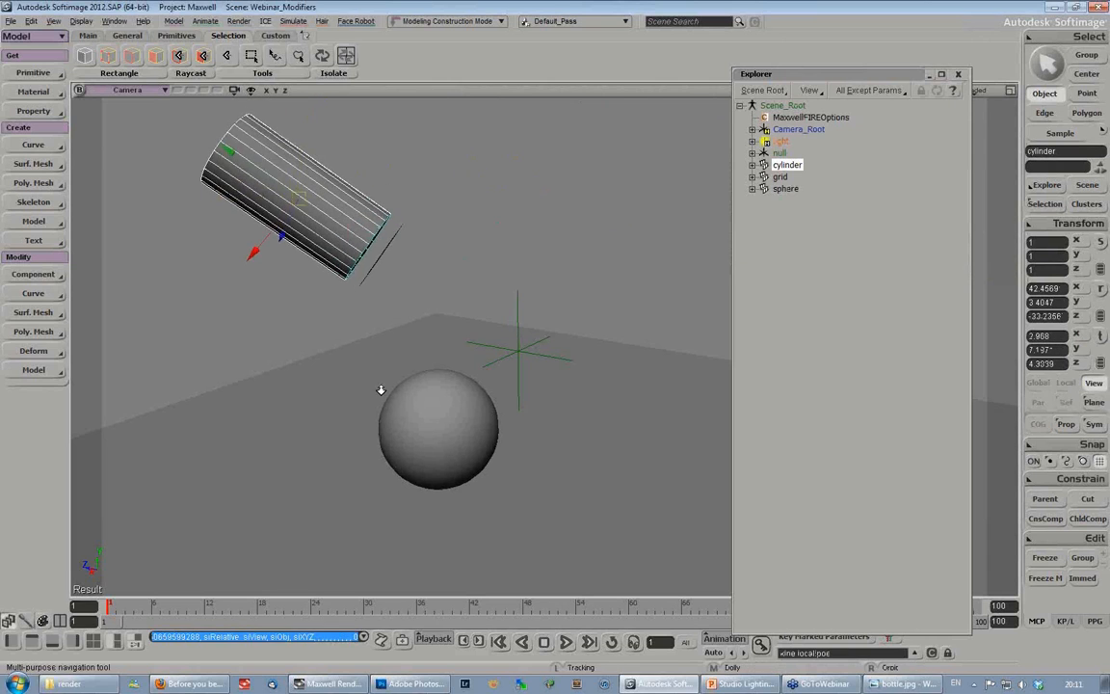
pyautogui.moveTo(378, 389); pyautogui.dragTo(548, 295, button='middle')
pyautogui.moveTo(548, 295); pyautogui.dragTo(381, 321, button='right')
pyautogui.moveTo(383, 321); pyautogui.dragTo(359, 339)
pyautogui.moveTo(572, 419); pyautogui.dragTo(544, 325, button='right')
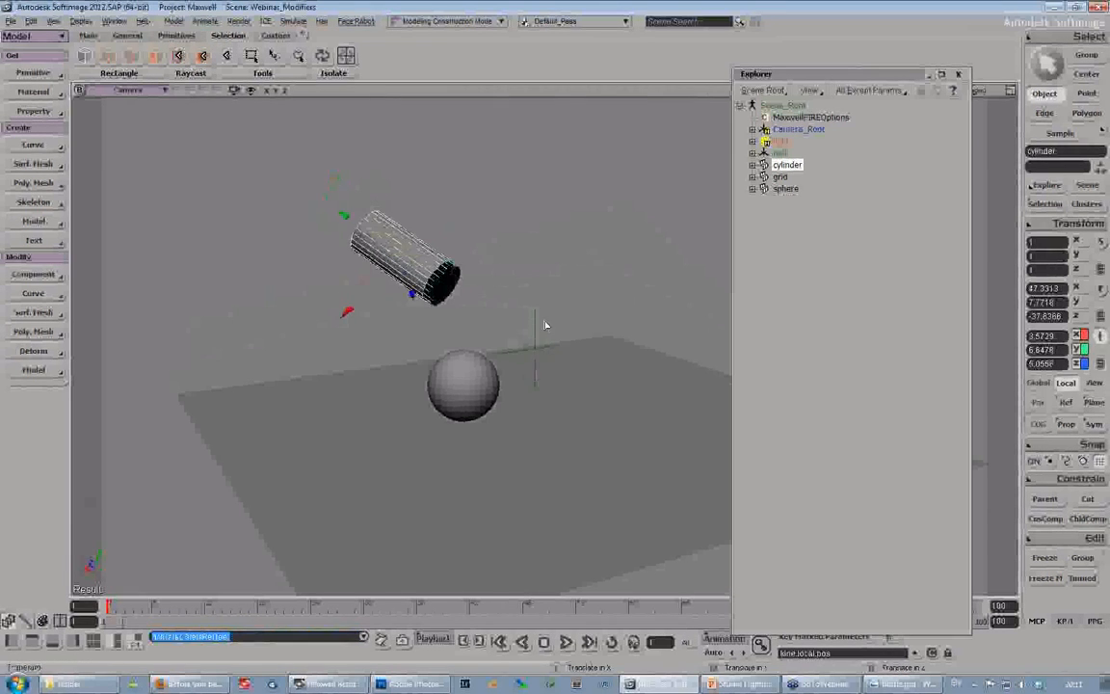
# - Move the null target onto the sphere, at about X 3.17, Y 3.01, Z 0.12
pyautogui.press('space')
pyautogui.click(538, 334)
pyautogui.moveTo(535, 348); pyautogui.dragTo(459, 358)
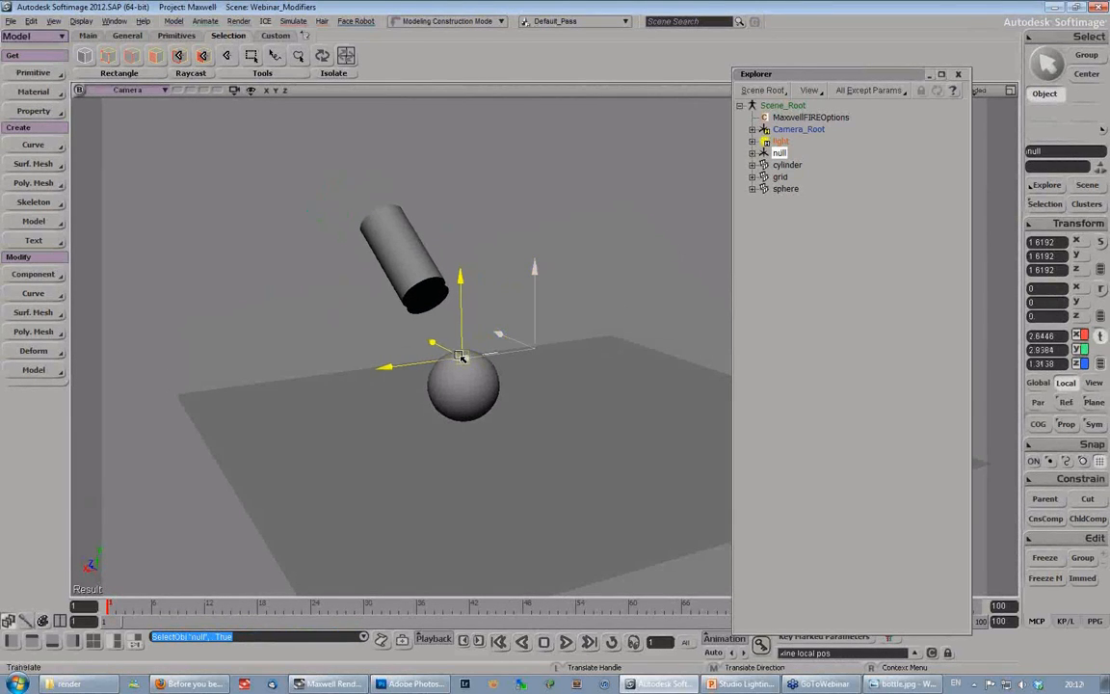
pyautogui.press('s')
pyautogui.moveTo(471, 414); pyautogui.dragTo(525, 432, button='right')
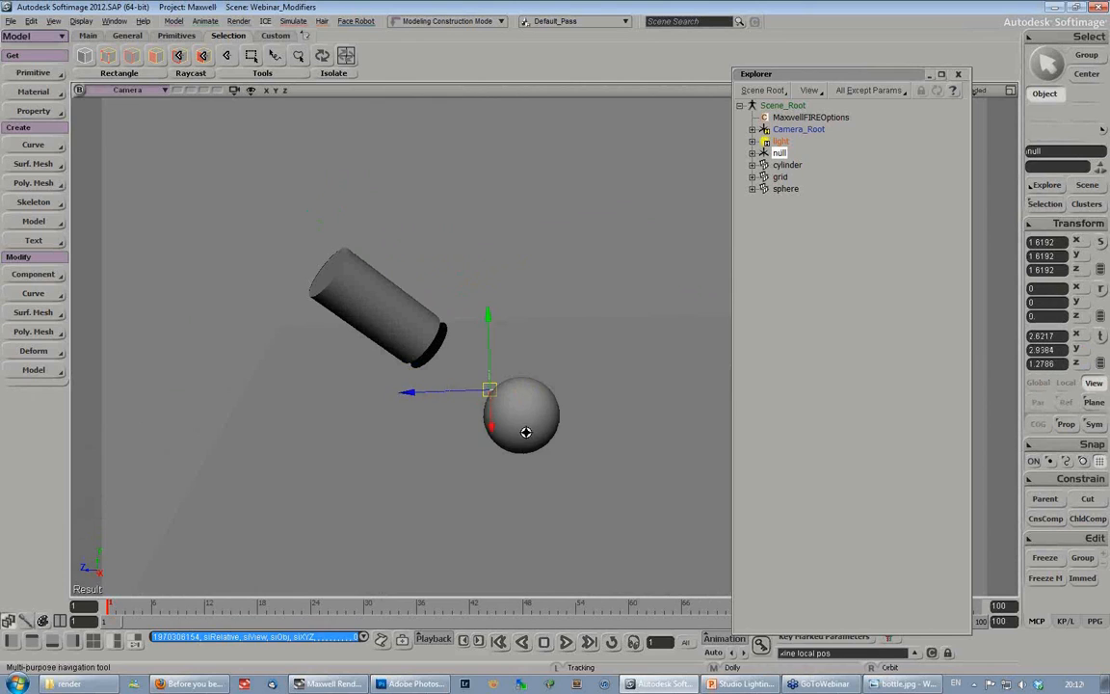
pyautogui.press('space')
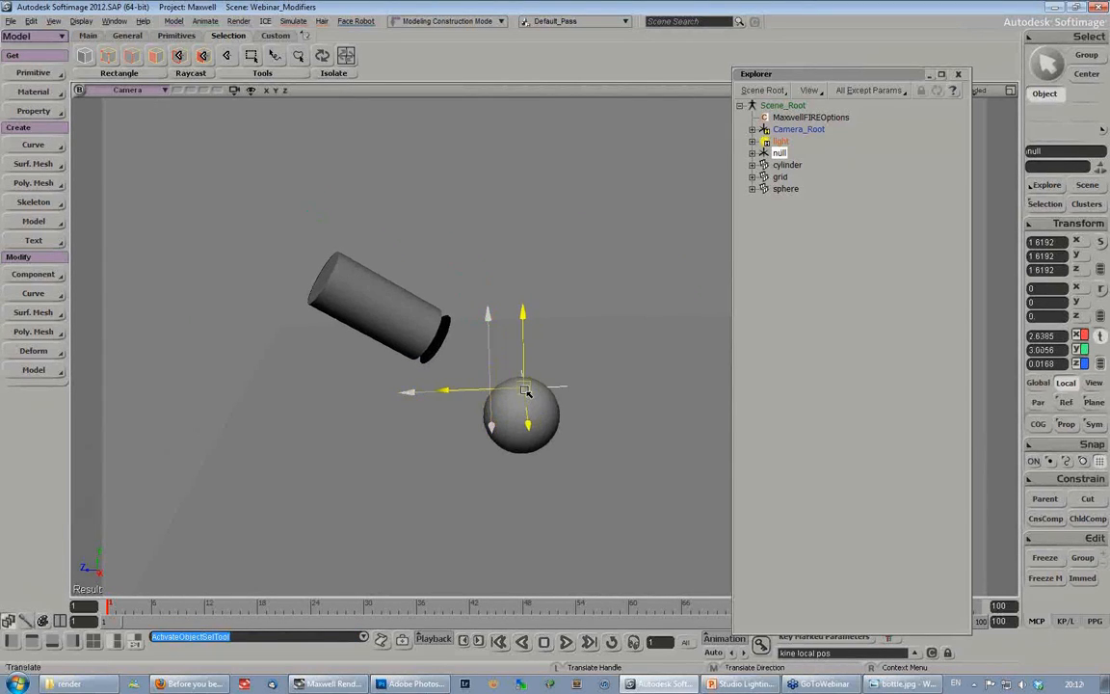
pyautogui.press('s')
pyautogui.moveTo(547, 436); pyautogui.dragTo(587, 490, button='right')
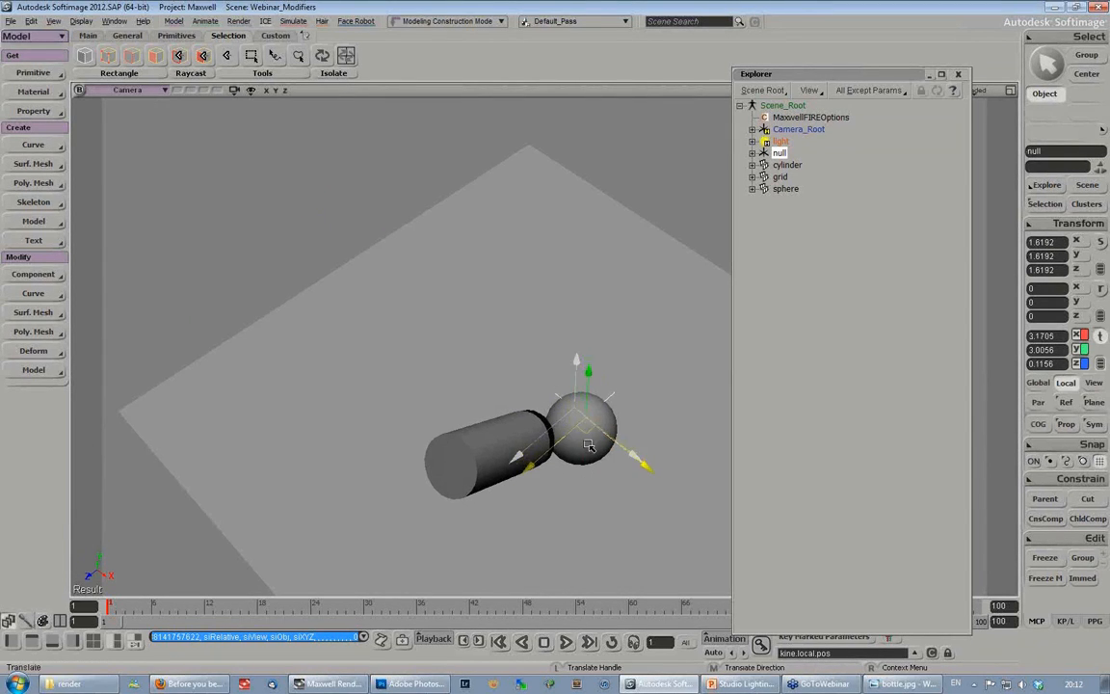
# - Raise the cylinder high above the sphere, to about X 1.23, Y 10.84, Z -0.22
pyautogui.press('space')
pyautogui.click(472, 444)
pyautogui.moveTo(527, 518); pyautogui.dragTo(552, 239)
pyautogui.press('s')
pyautogui.moveTo(567, 424); pyautogui.dragTo(493, 416, button='right')
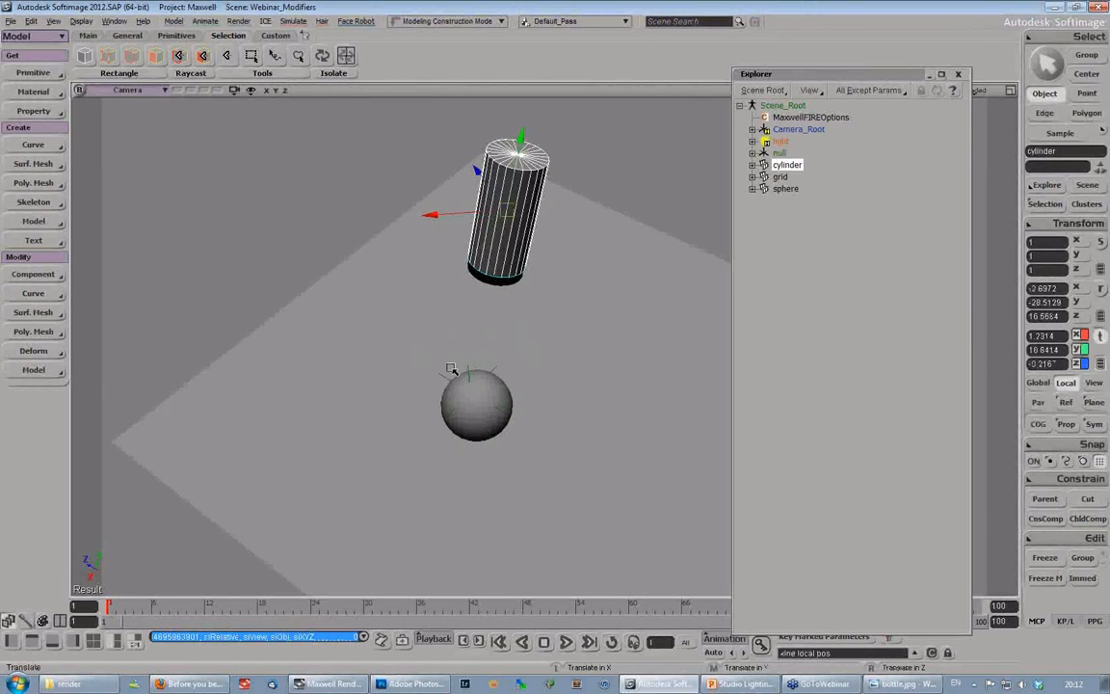
pyautogui.press('s')
pyautogui.moveTo(463, 347); pyautogui.dragTo(549, 397, button='right')
pyautogui.press('s')
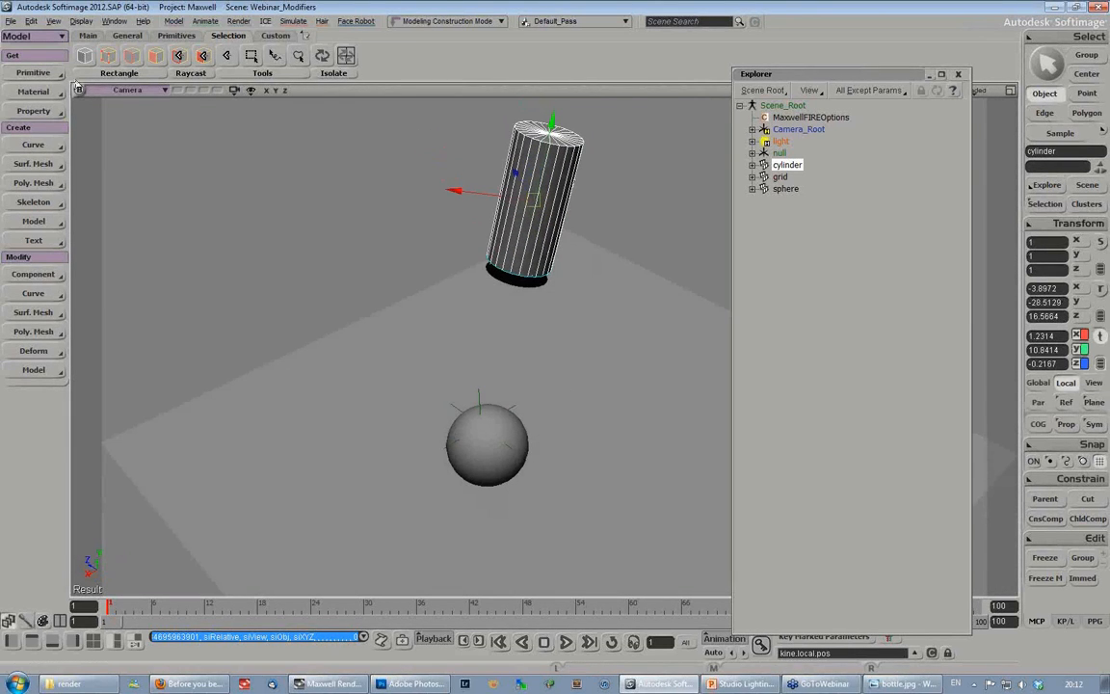
# - Start the Maxwell FIRE interactive render preview and place its window beside the cylinder and sphere
pyautogui.press('3')
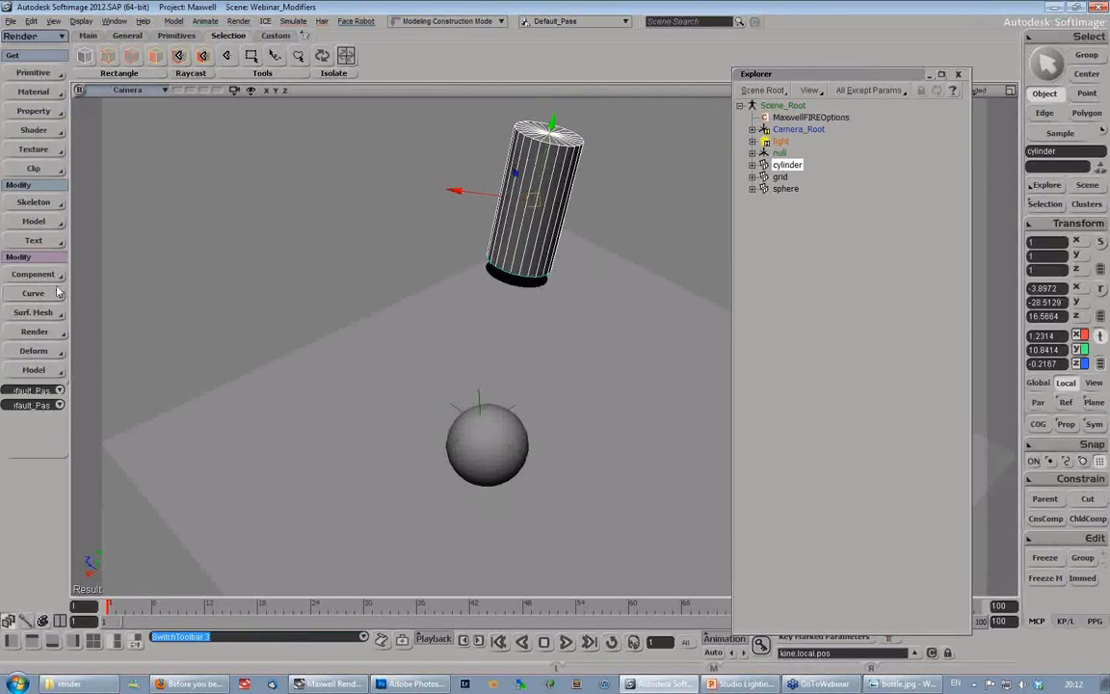
pyautogui.click(53, 313)
pyautogui.moveTo(91, 397)
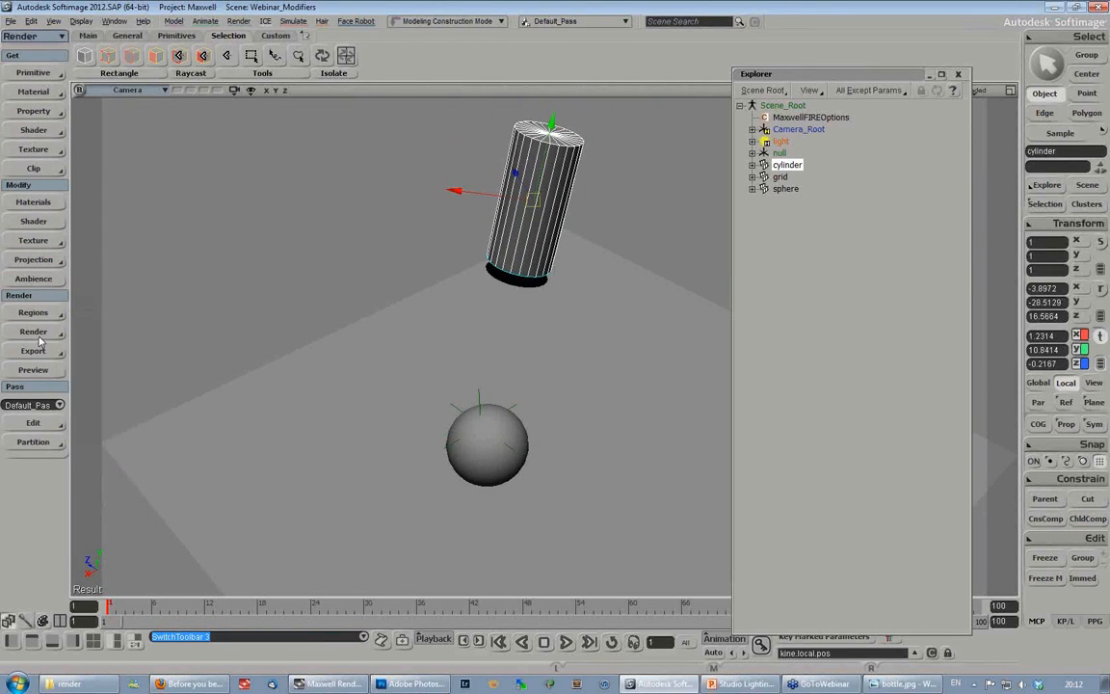
pyautogui.click(38, 332)
pyautogui.click(111, 449)
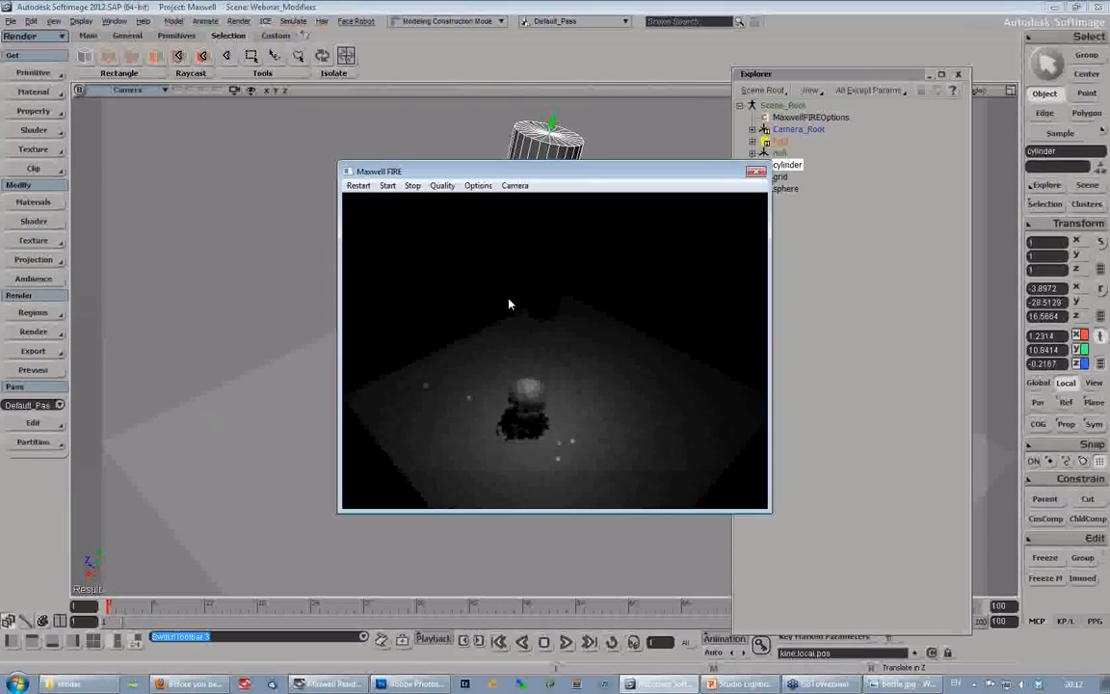
pyautogui.moveTo(582, 185); pyautogui.dragTo(282, 129)
# - Raise the emitter disc from the cylinder's open end deep inside it, to about 0.89 on local Y
pyautogui.press('s')
pyautogui.moveTo(582, 317); pyautogui.dragTo(591, 255, button='right')
pyautogui.press('s')
pyautogui.moveTo(588, 259); pyautogui.dragTo(606, 330)
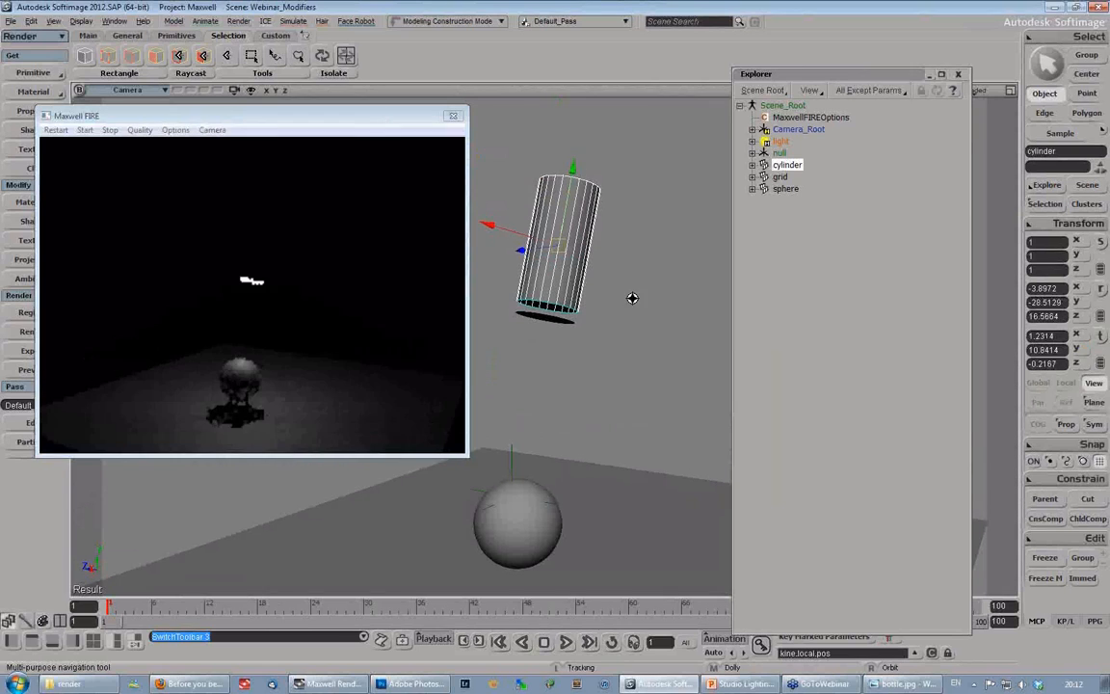
pyautogui.moveTo(632, 297); pyautogui.dragTo(642, 303, button='middle')
pyautogui.moveTo(642, 302); pyautogui.dragTo(634, 327, button='right')
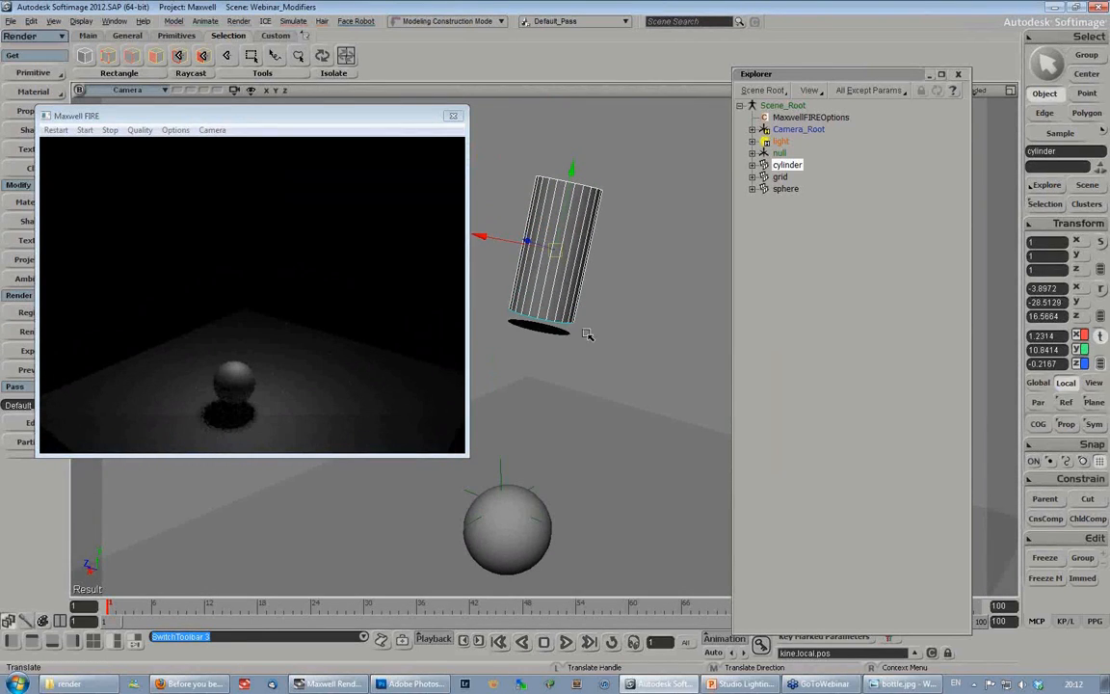
pyautogui.press('space')
pyautogui.click(539, 334)
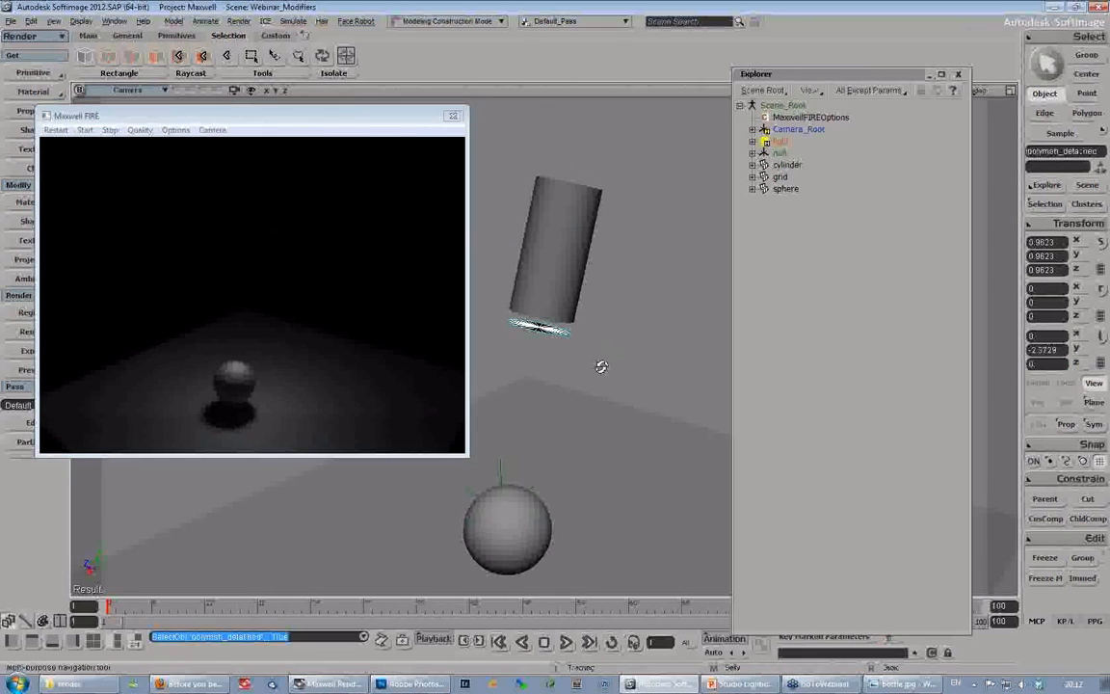
pyautogui.moveTo(601, 368)
pyautogui.mouseDown(button='right')
pyautogui.moveTo(597, 407)
pyautogui.moveTo(602, 389)
pyautogui.mouseUp(button='right')
pyautogui.press('v')
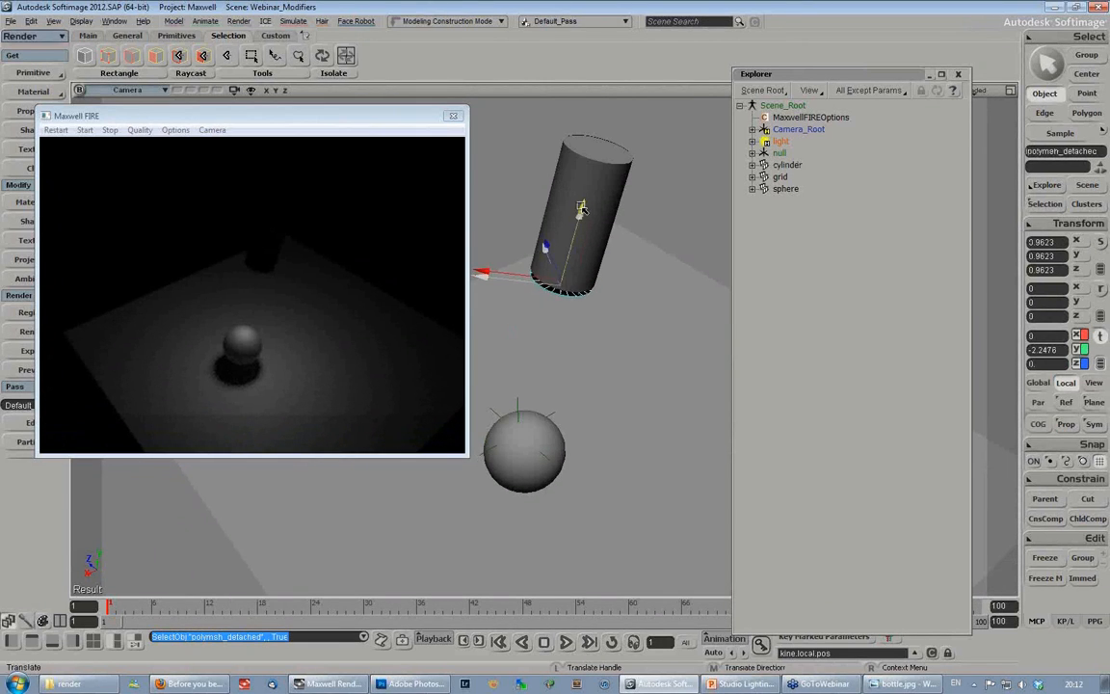
pyautogui.moveTo(603, 163); pyautogui.dragTo(601, 149)
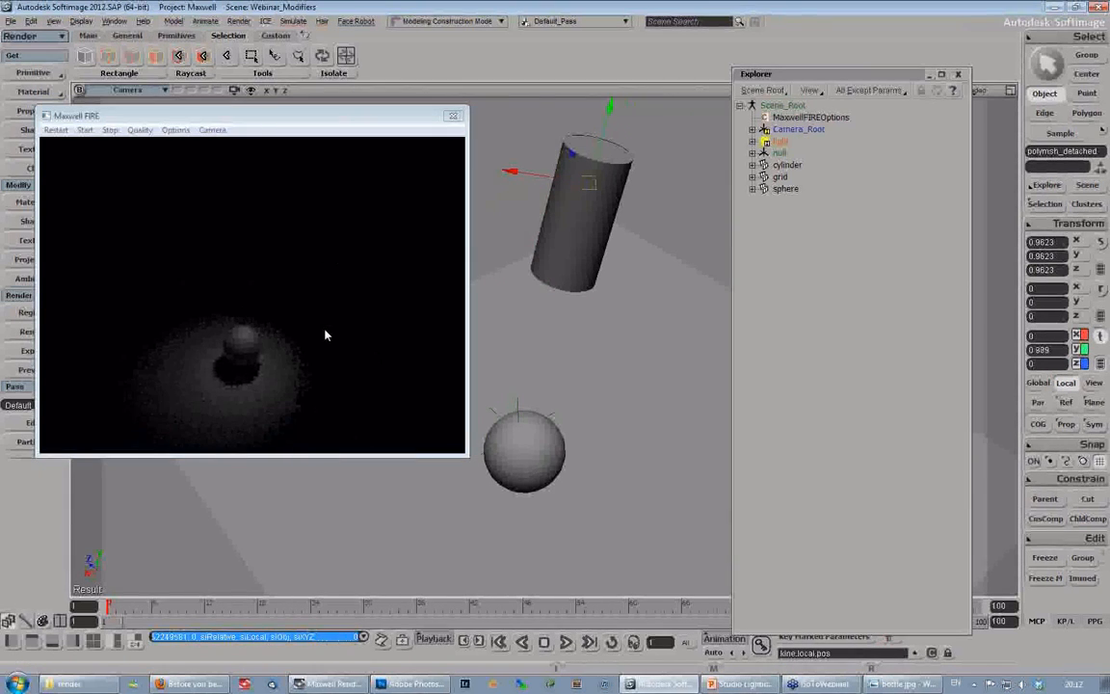
# - Swing the cylinder down beside the sphere to about X -1.11, Y 8.49, Z -4.79
pyautogui.press('s')
pyautogui.moveTo(593, 329); pyautogui.dragTo(471, 360, button='right')
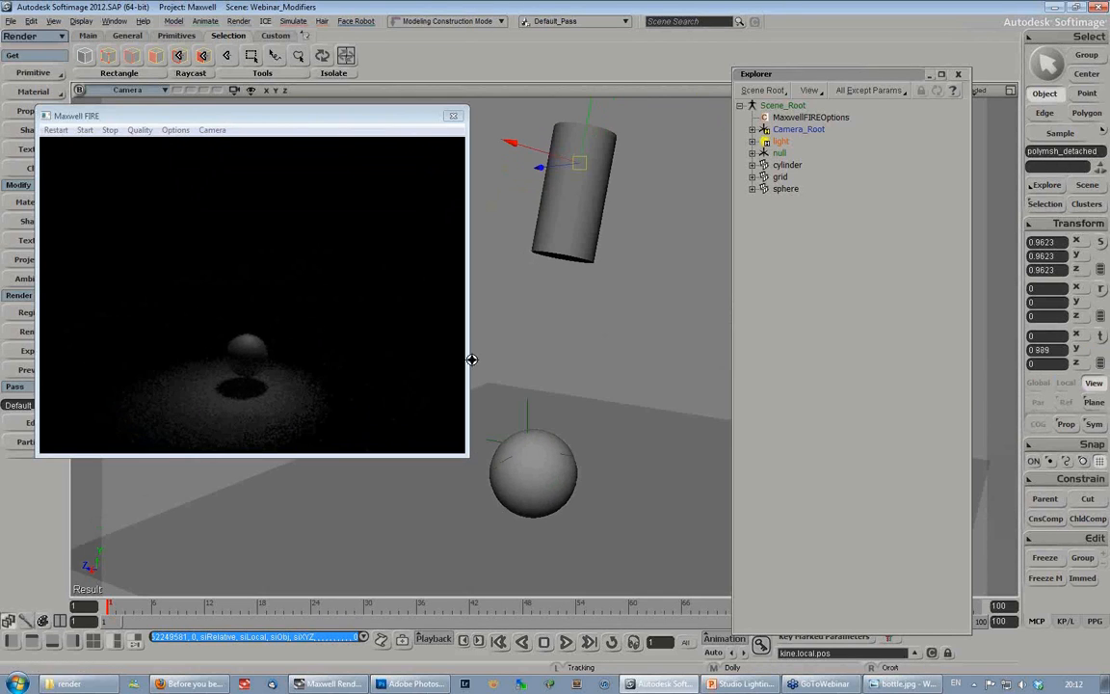
pyautogui.moveTo(616, 369); pyautogui.dragTo(641, 360, button='right')
pyautogui.moveTo(642, 359); pyautogui.dragTo(649, 318, button='middle')
pyautogui.press('space')
pyautogui.click(595, 194)
pyautogui.press('v')
pyautogui.moveTo(576, 191); pyautogui.dragTo(743, 370)
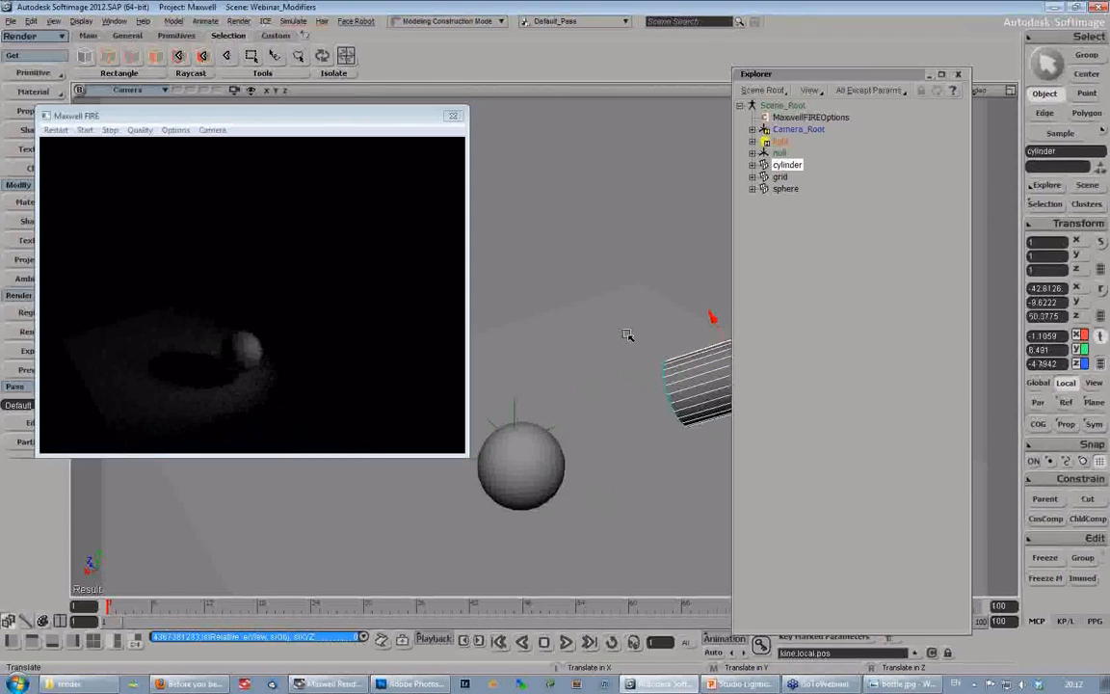
pyautogui.press('s')
pyautogui.moveTo(607, 319)
pyautogui.mouseDown(button='right')
pyautogui.moveTo(623, 335)
pyautogui.moveTo(617, 322)
pyautogui.mouseUp(button='right')
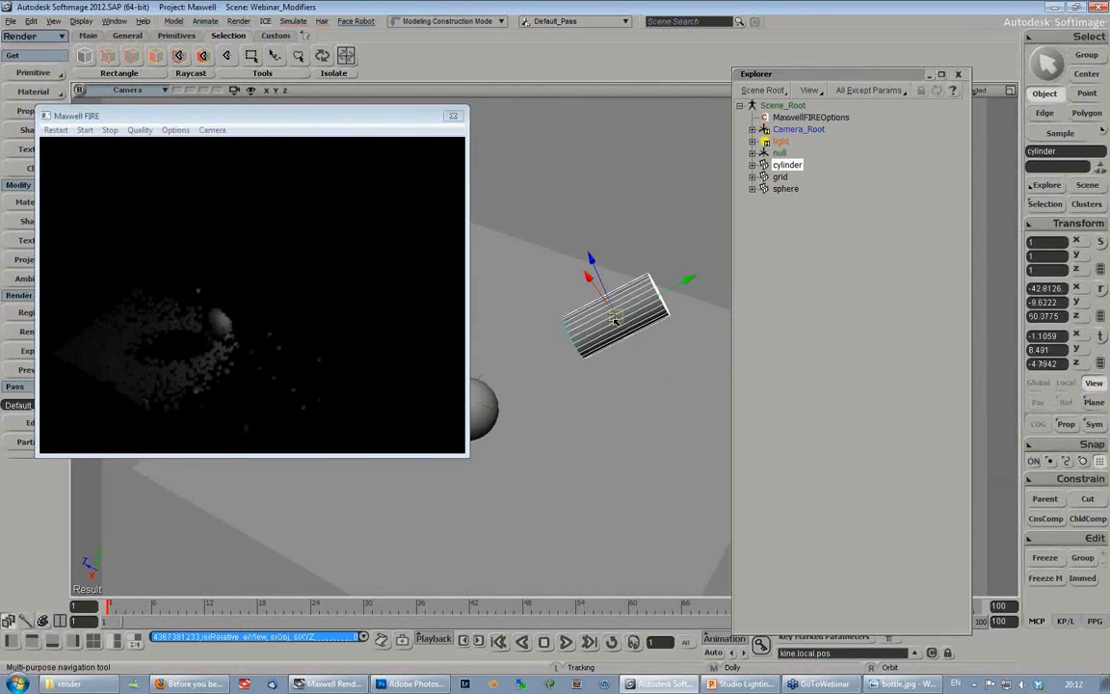
# - Reposition the cylinder to light the sphere obliquely from above, at about X -0.94, Y 7.25, Z -3.25
pyautogui.press('v')
pyautogui.moveTo(622, 312); pyautogui.dragTo(583, 261)
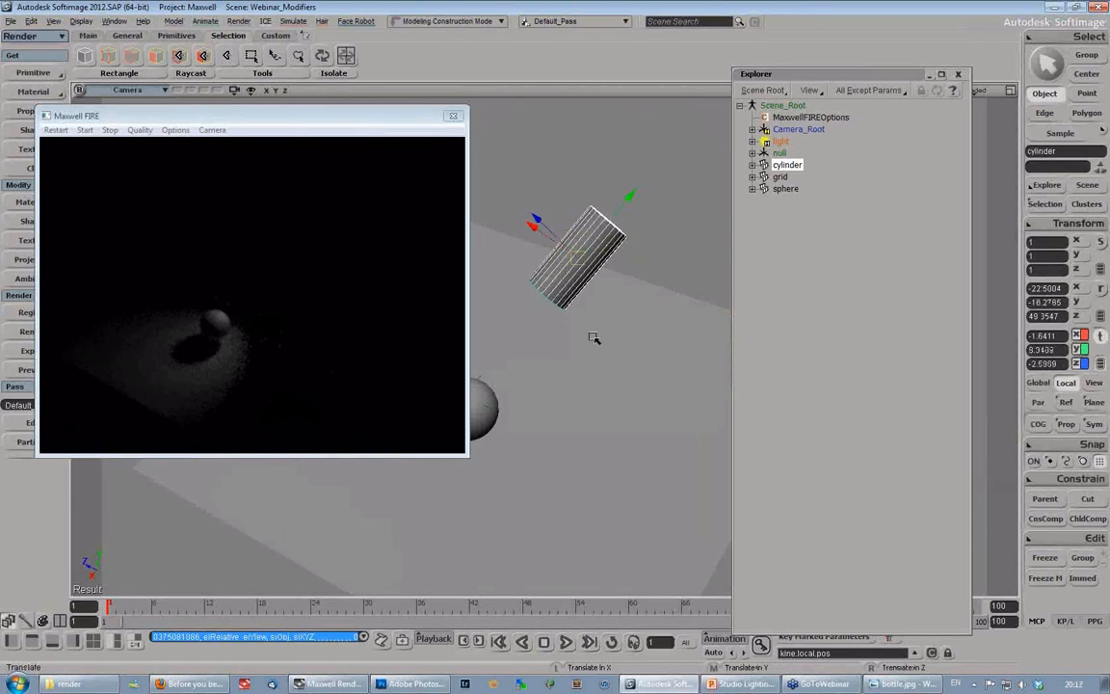
pyautogui.press('s')
pyautogui.moveTo(575, 352); pyautogui.dragTo(600, 339)
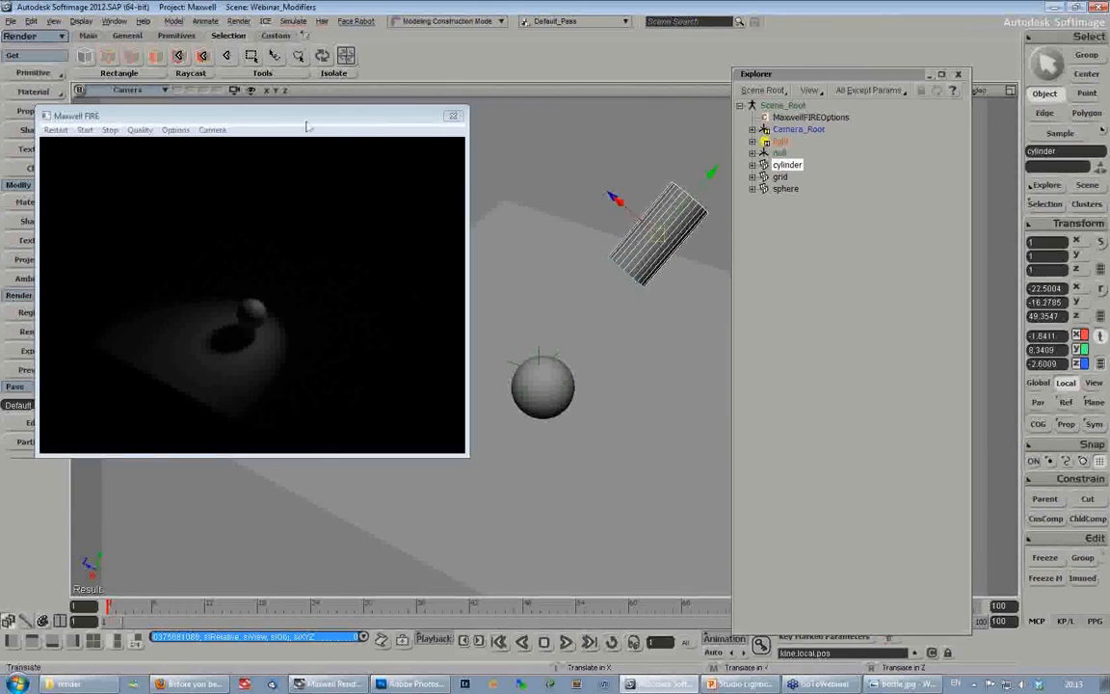
pyautogui.moveTo(303, 121); pyautogui.dragTo(322, 120)
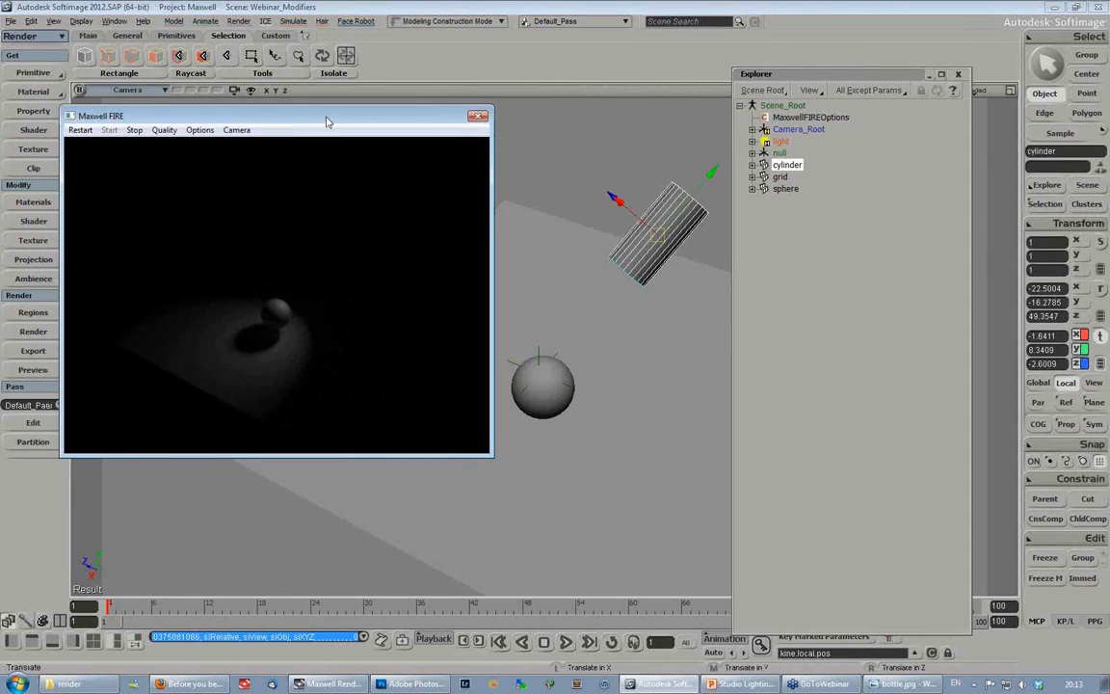
pyautogui.moveTo(664, 245)
pyautogui.mouseDown()
pyautogui.moveTo(603, 193)
pyautogui.moveTo(655, 300)
pyautogui.moveTo(645, 229)
pyautogui.moveTo(666, 274)
pyautogui.moveTo(664, 258)
pyautogui.mouseUp()
# - Move the Maxwell FIRE preview aside and switch to the Studio Lighting presentation in PowerPoint
pyautogui.moveTo(362, 118); pyautogui.dragTo(313, 81)
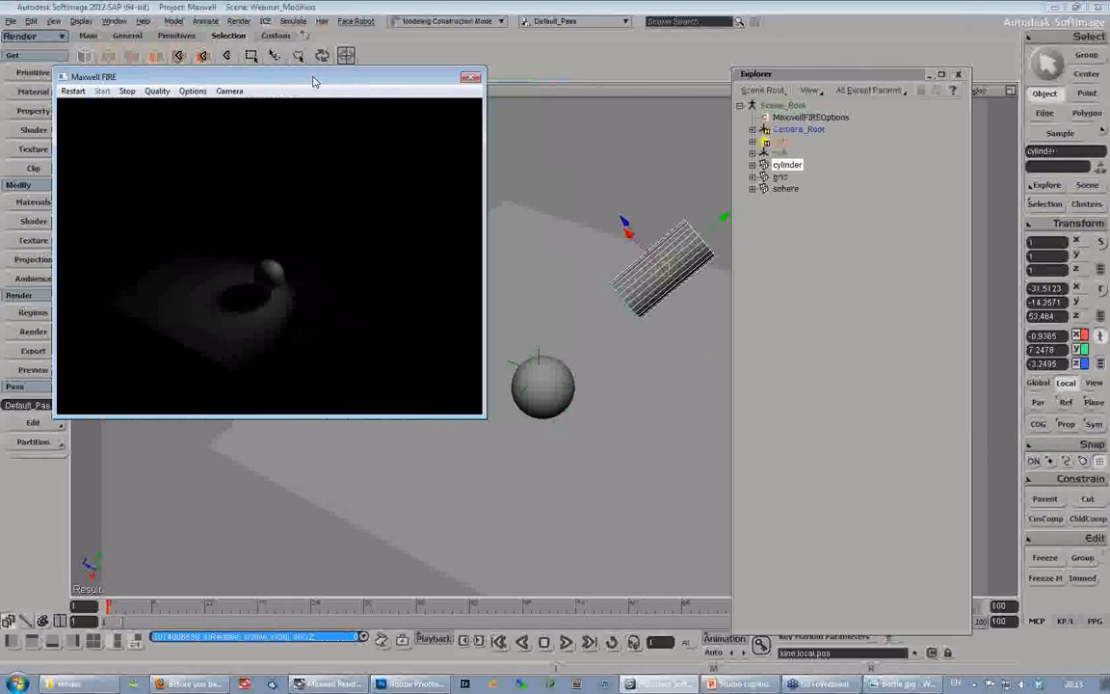
pyautogui.click(690, 684)
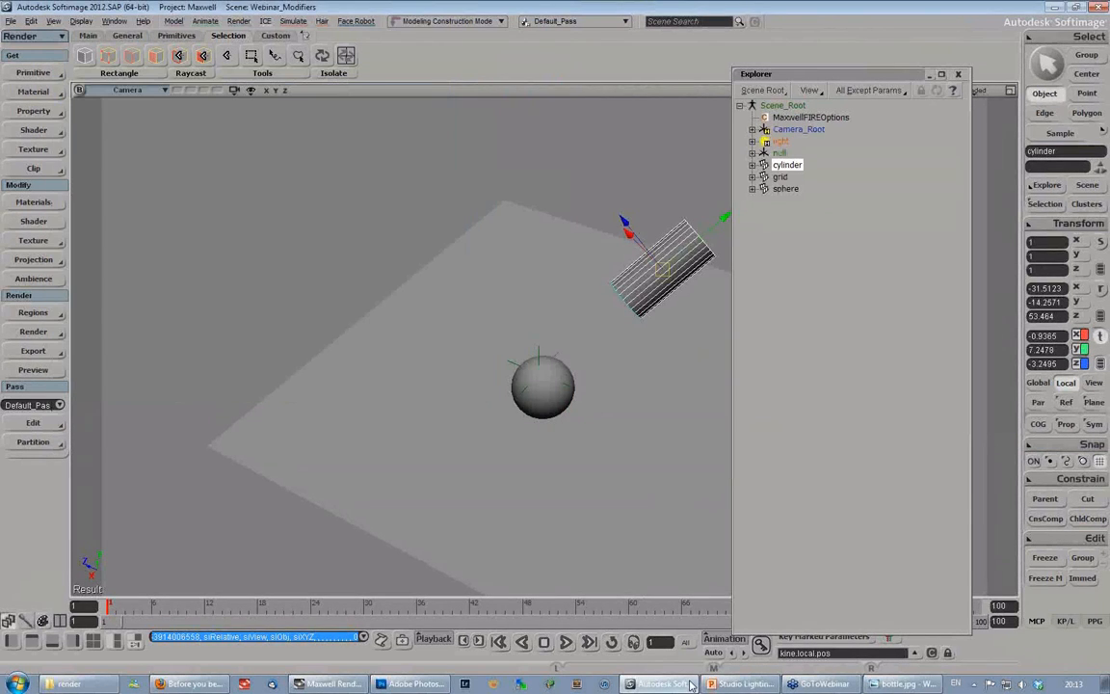
pyautogui.click(739, 684)
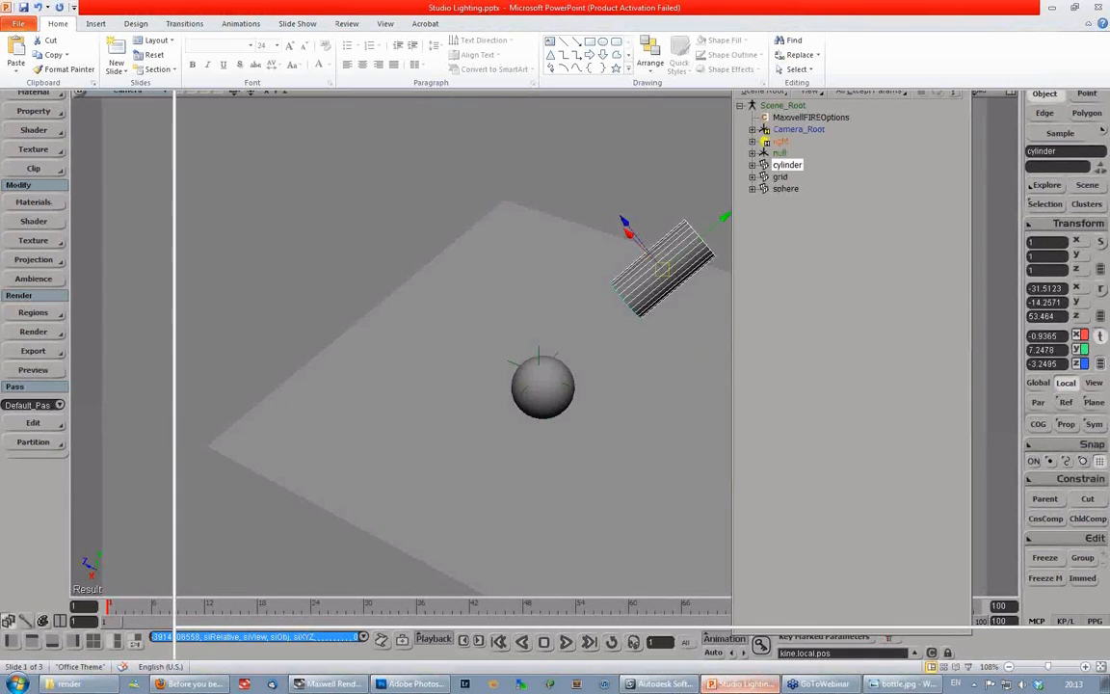
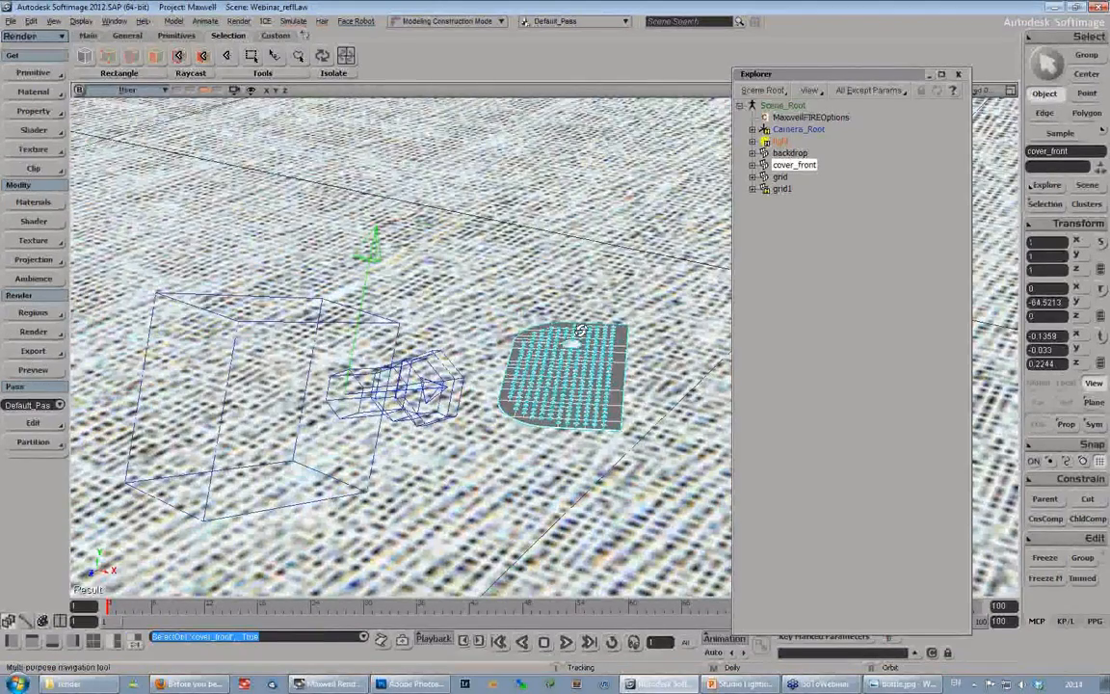
# - Start a Maxwell FIRE preview of the perforated cover scene, move its window aside and collapse the Explorer
pyautogui.scroll(-5, 626, 231)
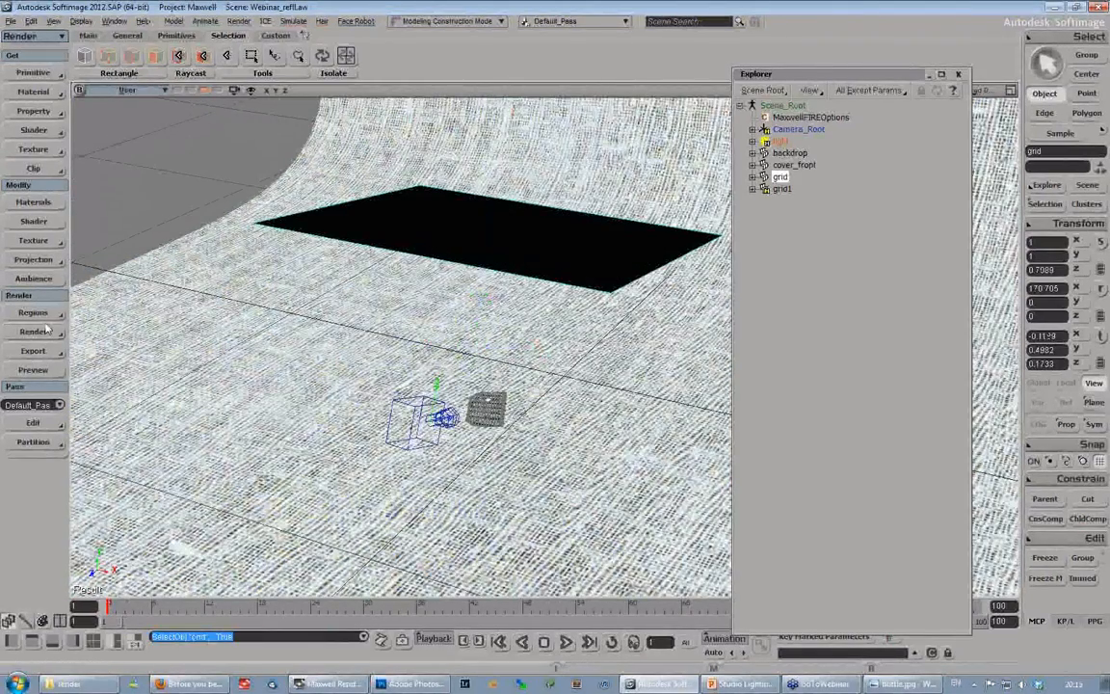
pyautogui.click(38, 331)
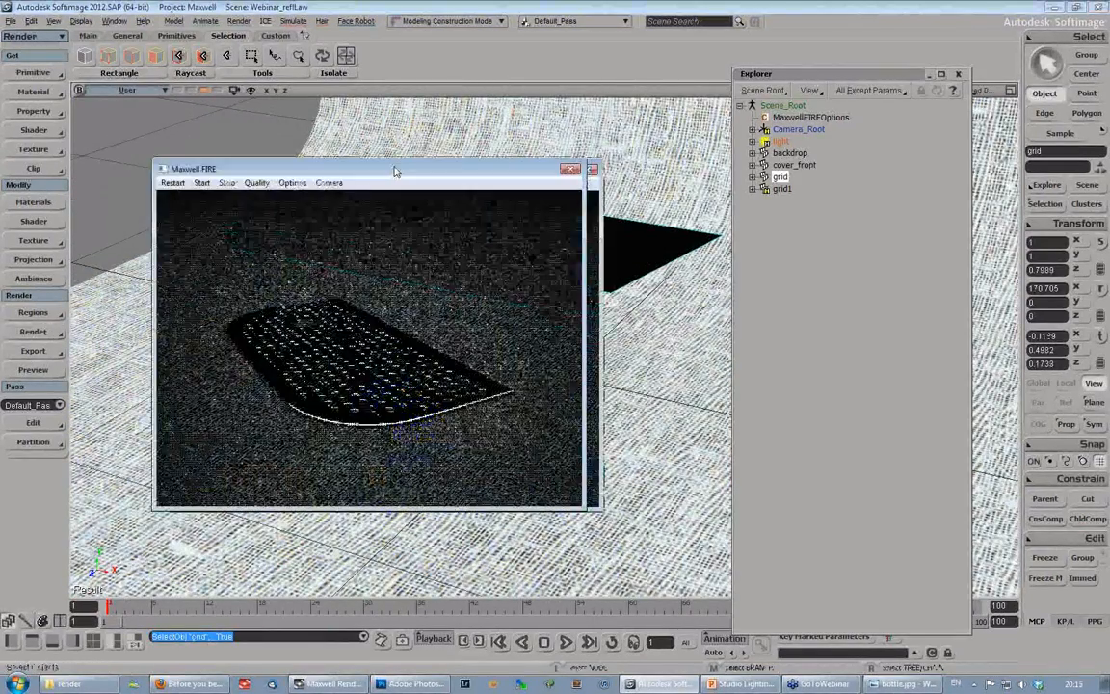
pyautogui.moveTo(394, 169); pyautogui.dragTo(255, 71)
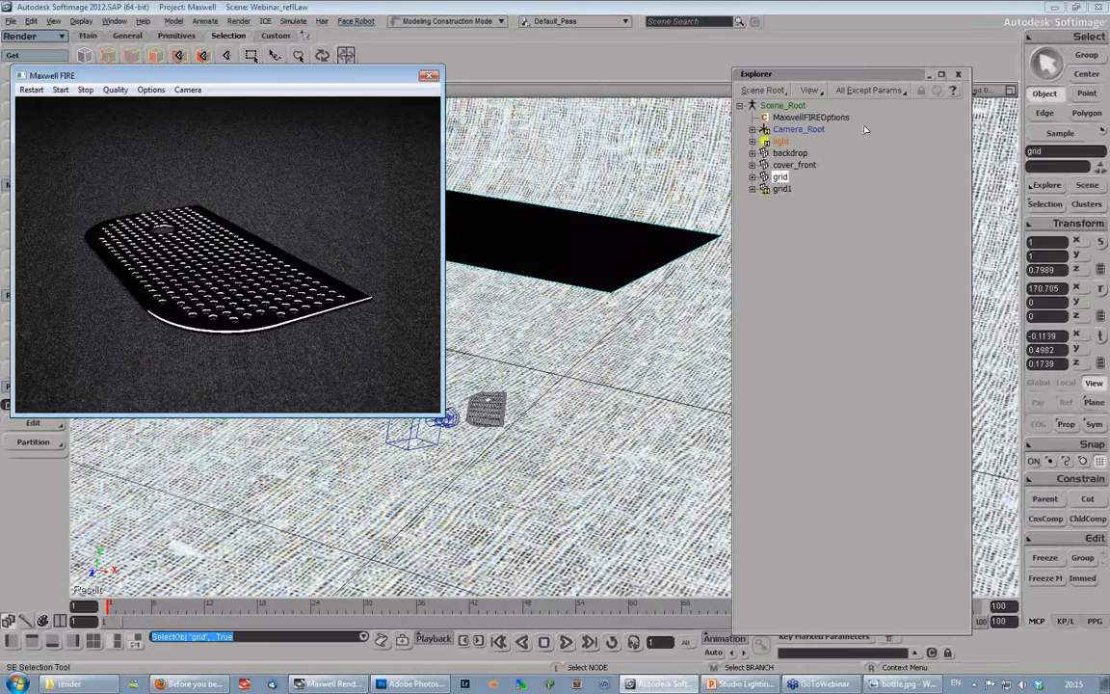
pyautogui.doubleClick(848, 74)
# - Review the law of reflection slide in PowerPoint, return to Softimage and examine the overhead panel and cover from the side
pyautogui.press('s')
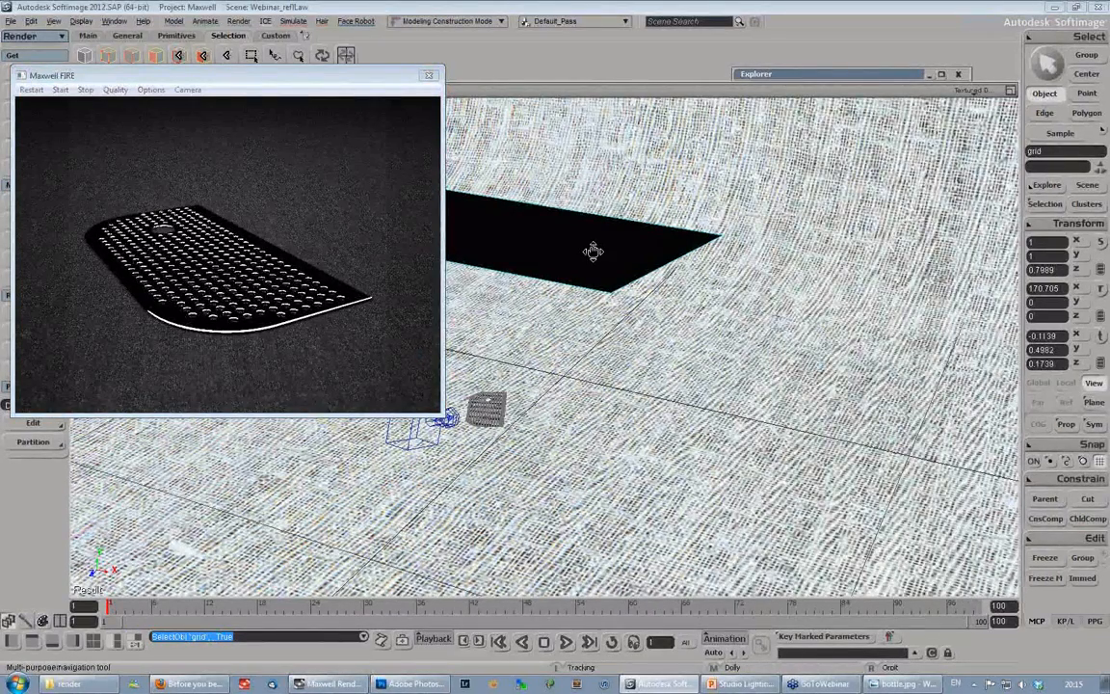
pyautogui.moveTo(594, 252); pyautogui.dragTo(711, 315, button='right')
pyautogui.click(740, 684)
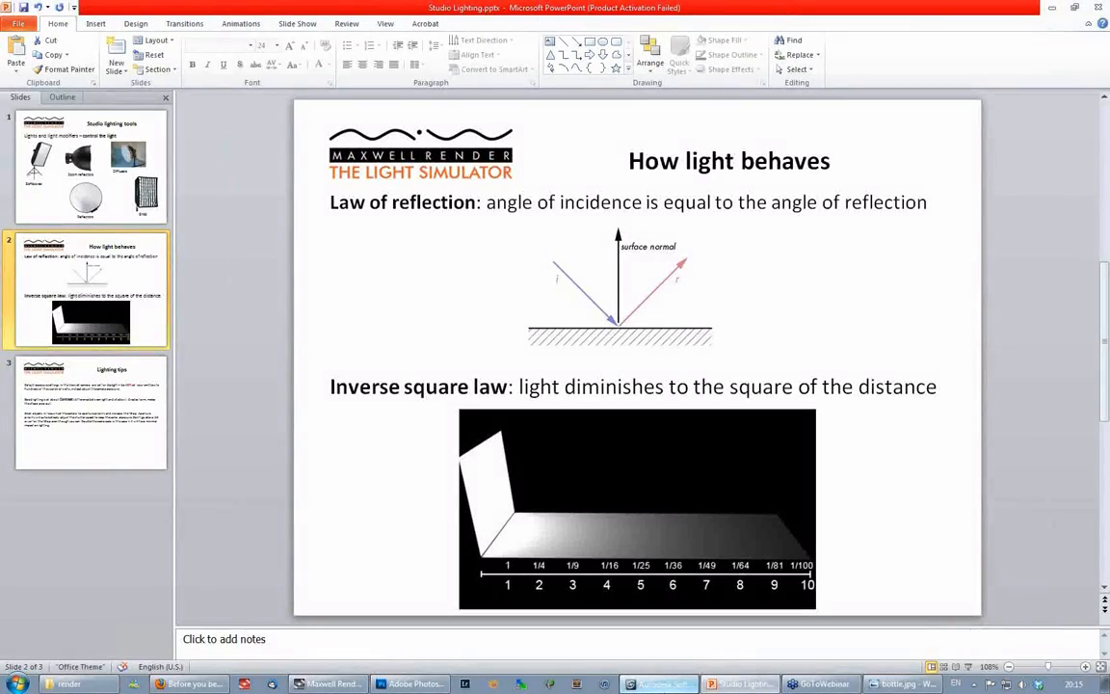
pyautogui.click(660, 684)
pyautogui.press('s')
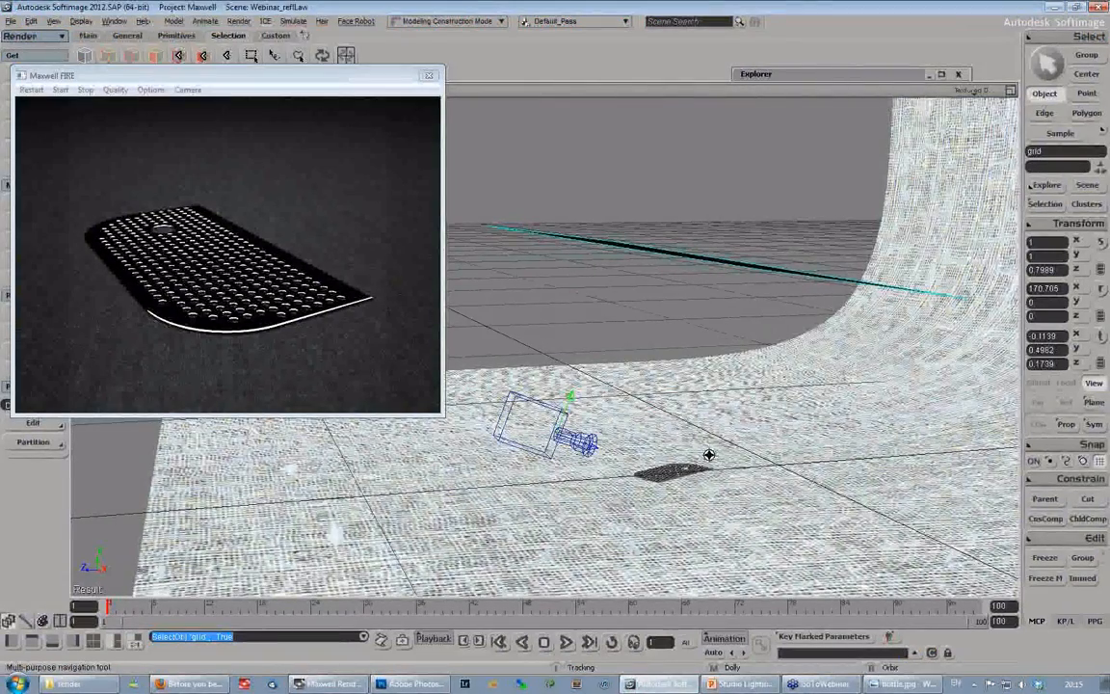
pyautogui.moveTo(709, 455); pyautogui.dragTo(683, 437, button='right')
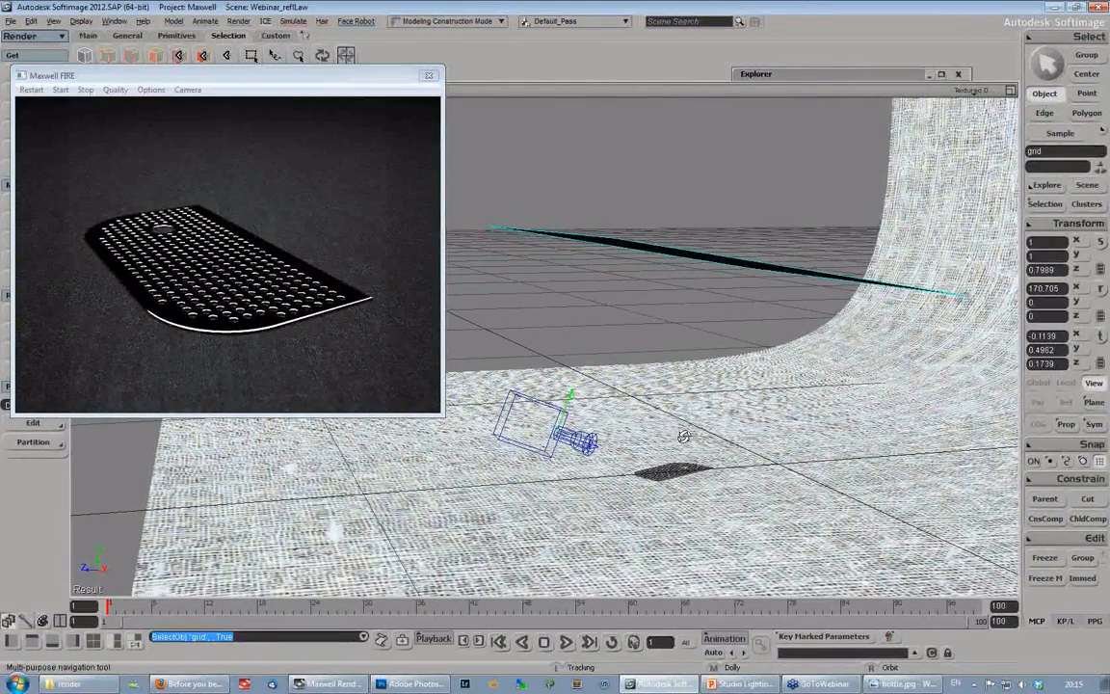
pyautogui.moveTo(683, 436); pyautogui.dragTo(694, 217, button='right')
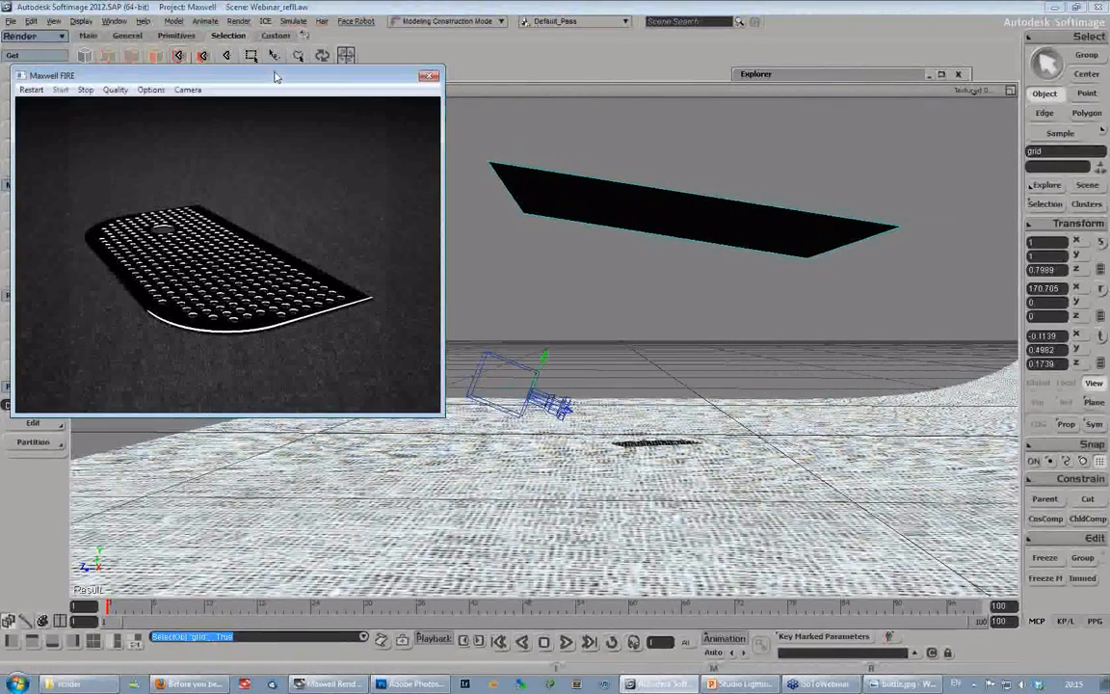
# - Move the Maxwell FIRE window down and switch the viewport to the scene camera
pyautogui.moveTo(274, 79); pyautogui.dragTo(275, 115)
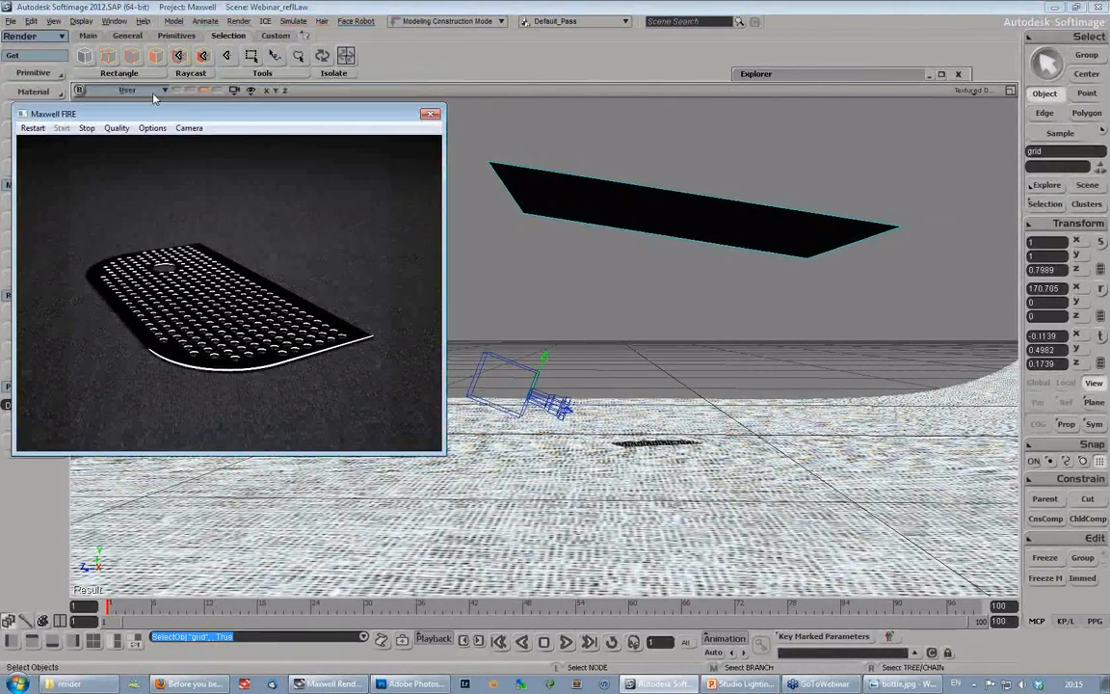
pyautogui.click(149, 91)
pyautogui.moveTo(193, 104)
pyautogui.click(330, 108)
# - Orbit the camera to higher and lower angles over the perforated cover to compare its reflections in Maxwell FIRE
pyautogui.press('s')
pyautogui.moveTo(566, 264); pyautogui.dragTo(567, 281, button='right')
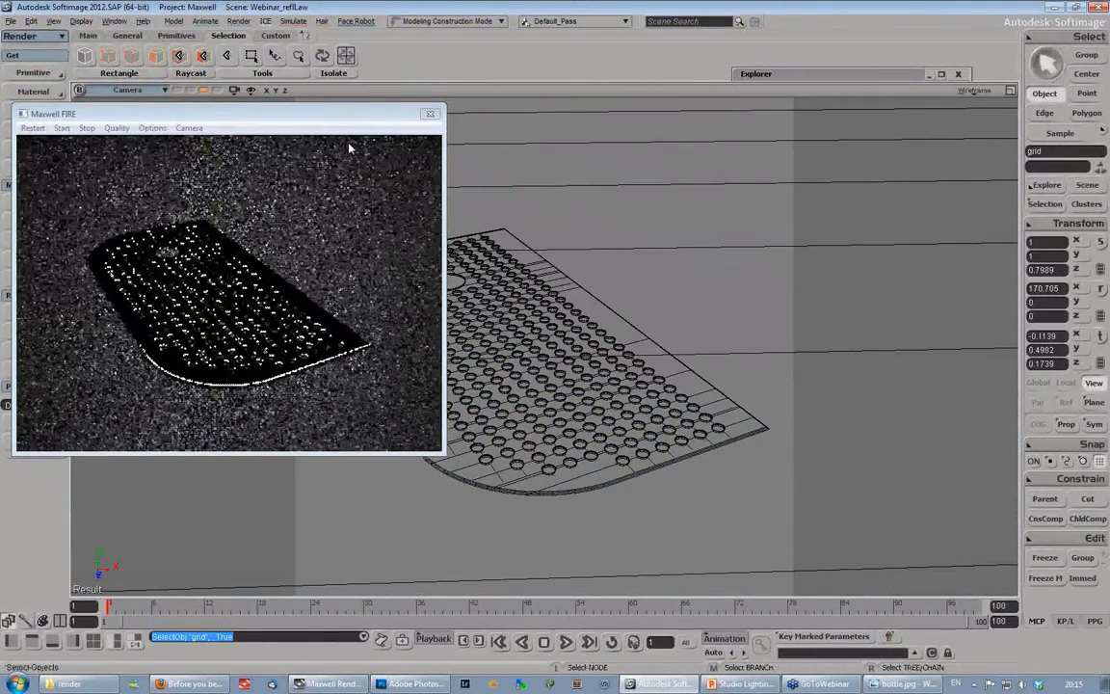
pyautogui.press('s')
pyautogui.moveTo(325, 326); pyautogui.dragTo(321, 349, button='right')
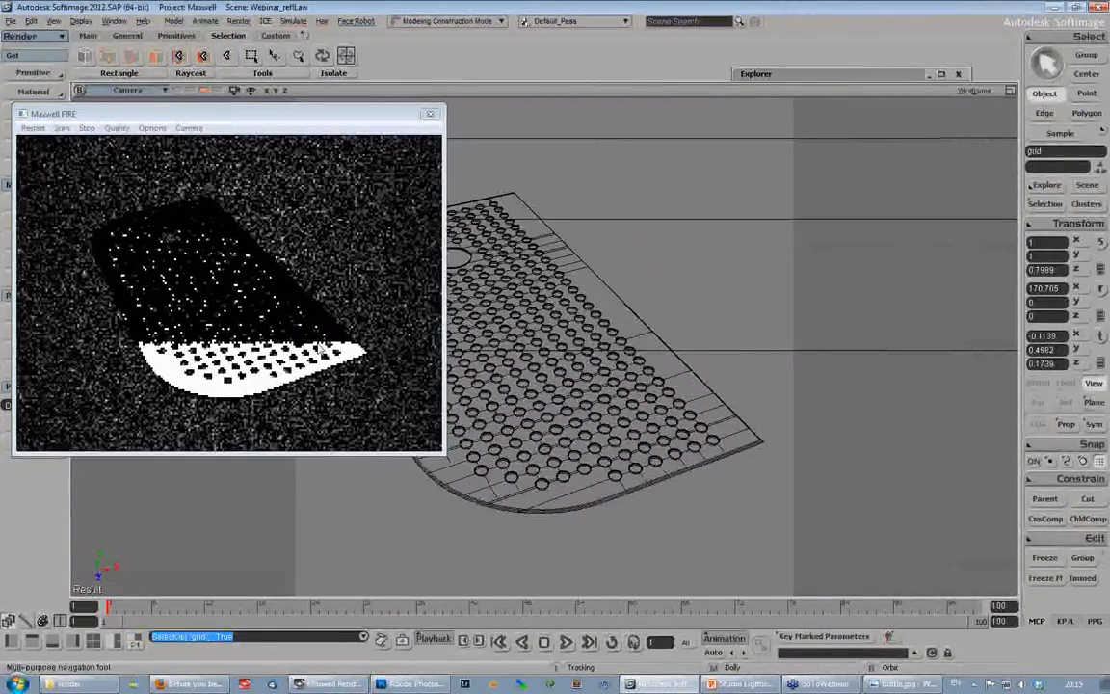
pyautogui.moveTo(570, 303); pyautogui.dragTo(579, 388, button='right')
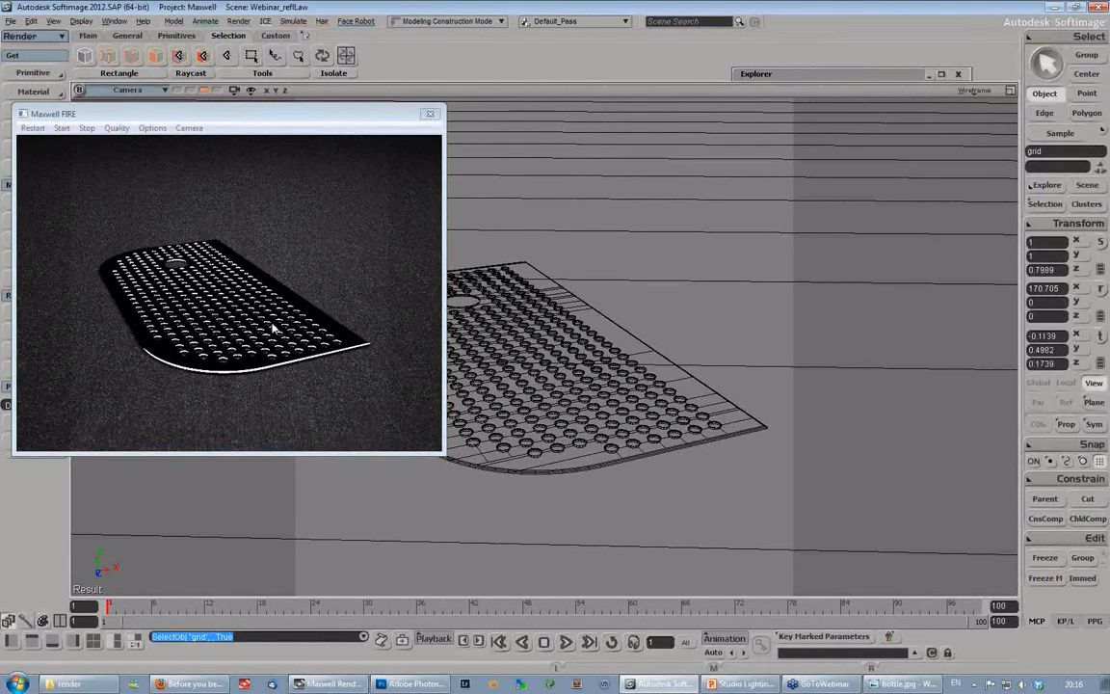
pyautogui.press('s')
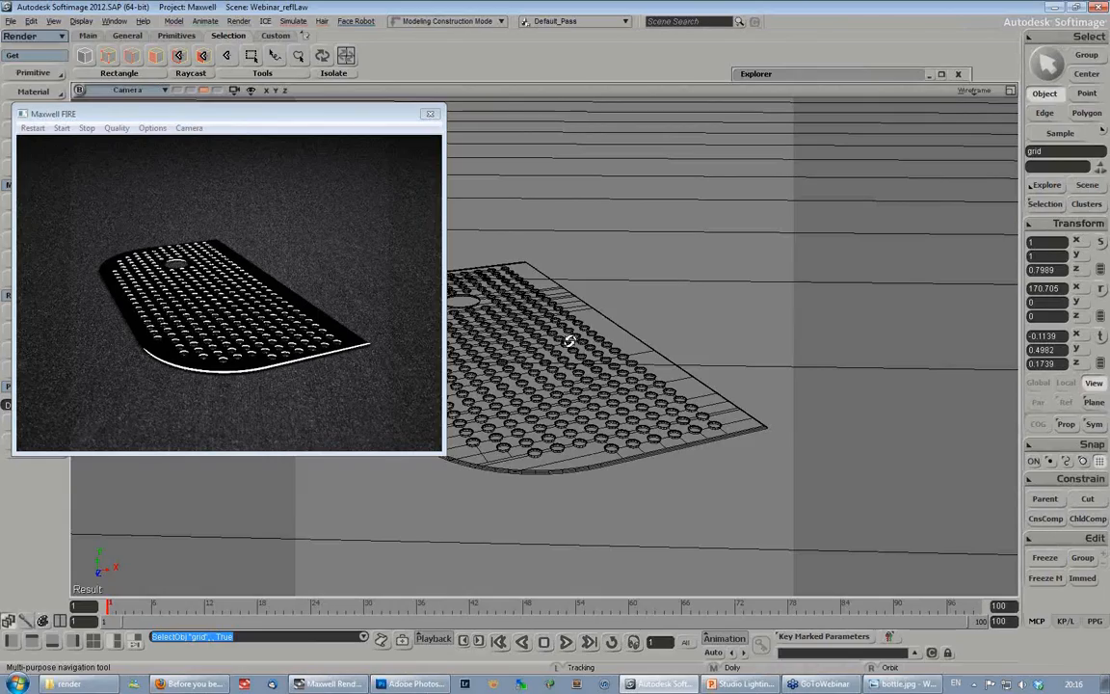
pyautogui.moveTo(569, 341); pyautogui.dragTo(571, 354, button='right')
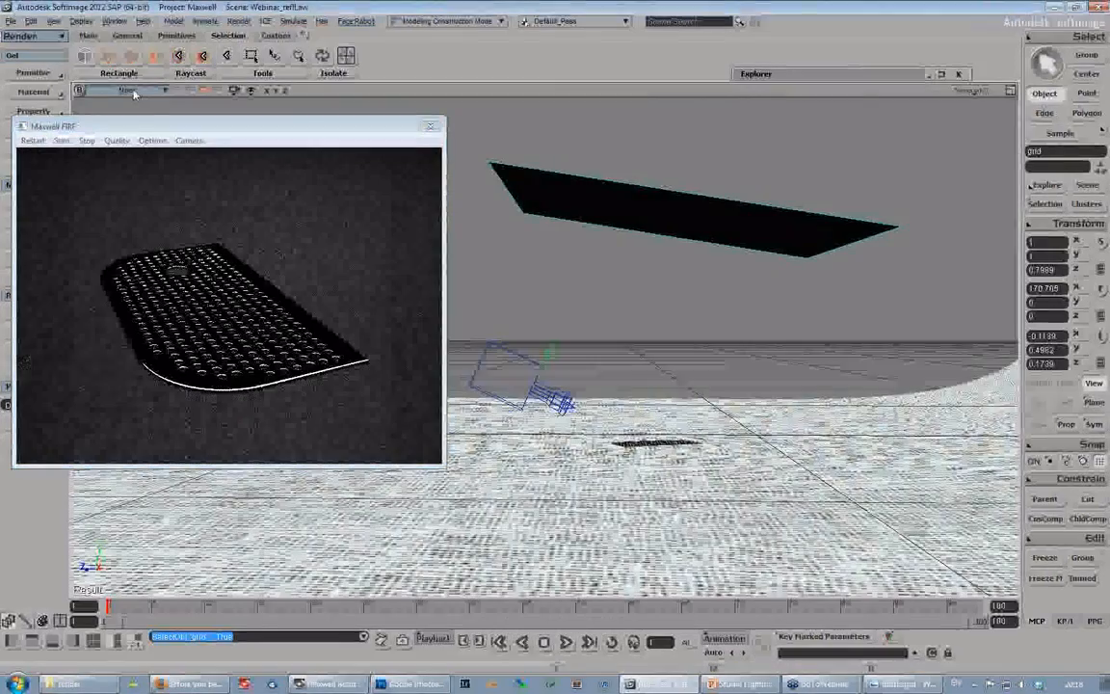
# - Open the MaxwellEmitter properties of the overhead grid and set its luminance to 50000 lumens
pyautogui.press('F3')
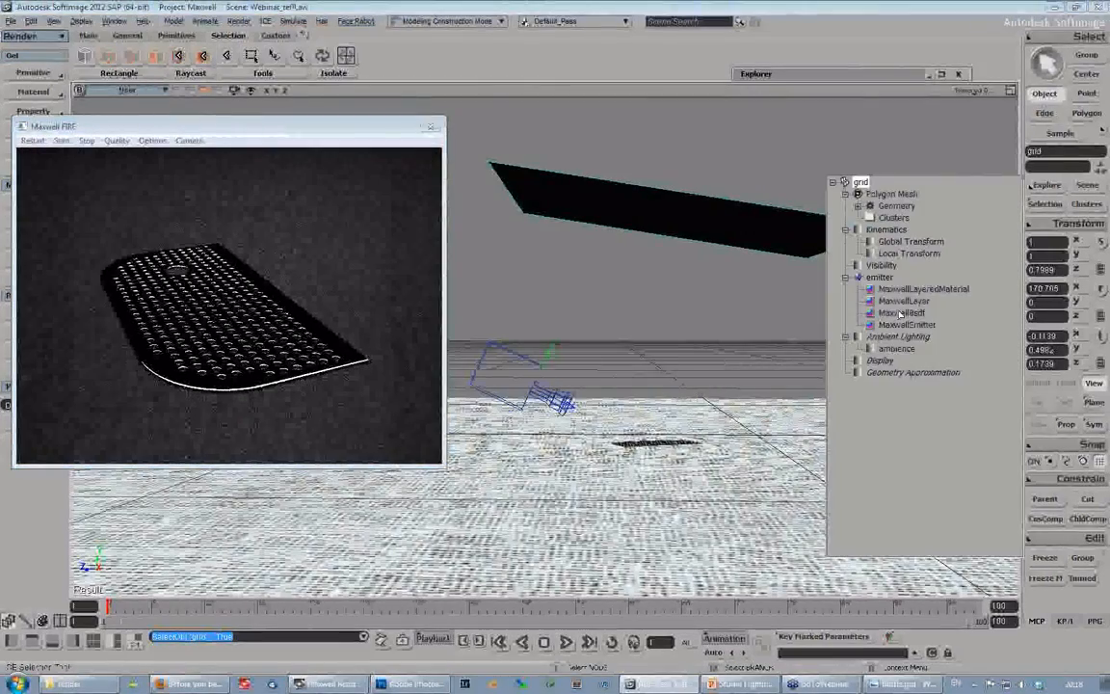
pyautogui.click(906, 325)
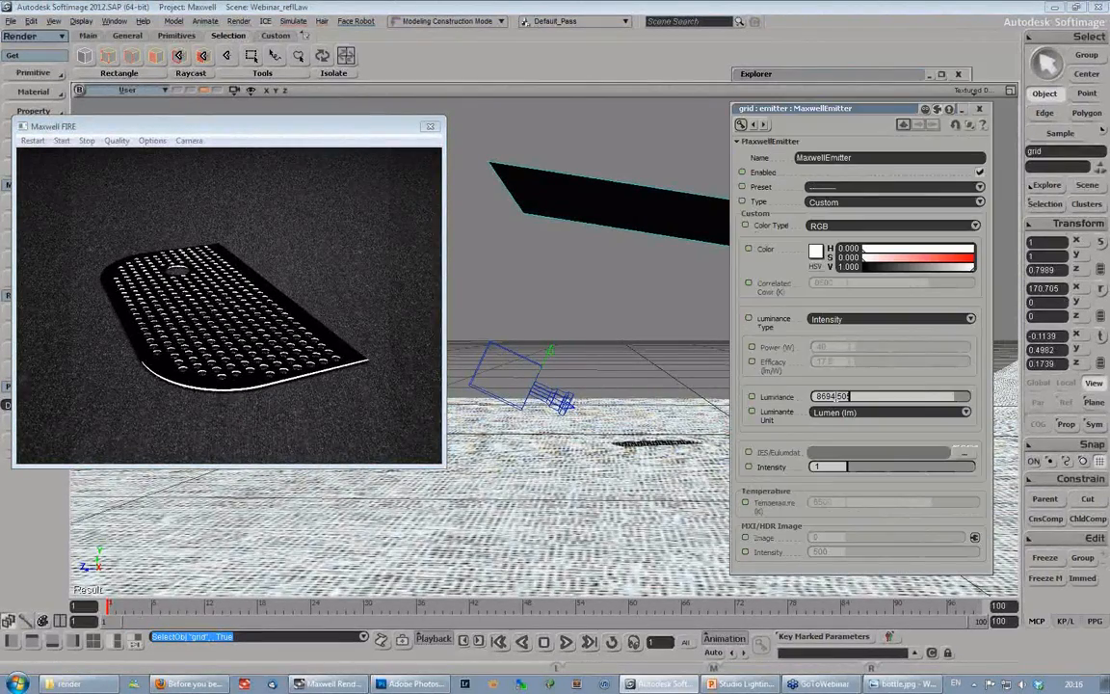
pyautogui.moveTo(953, 396); pyautogui.dragTo(966, 399)
pyautogui.doubleClick(842, 396)
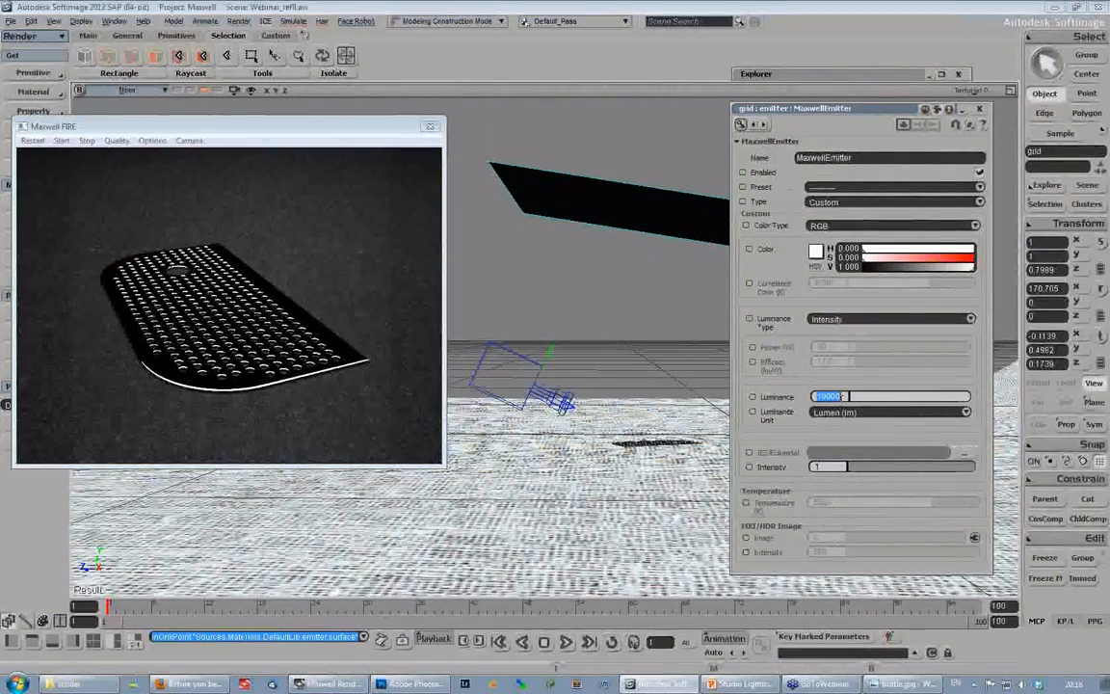
pyautogui.write('5')
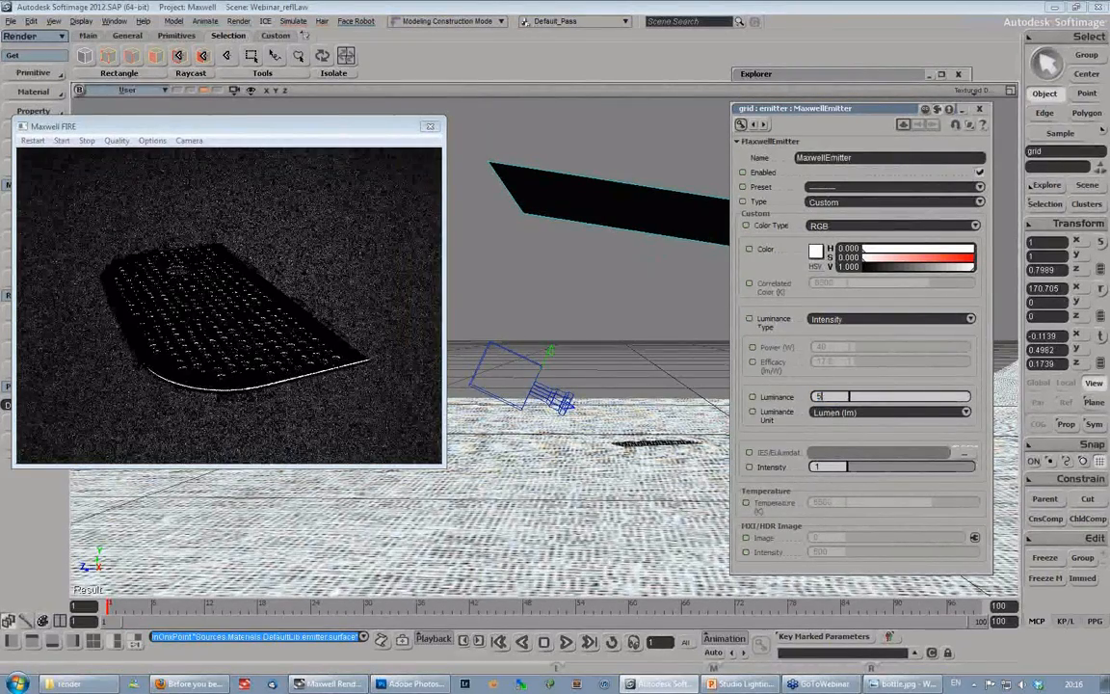
pyautogui.write('0000')
pyautogui.press('Return')
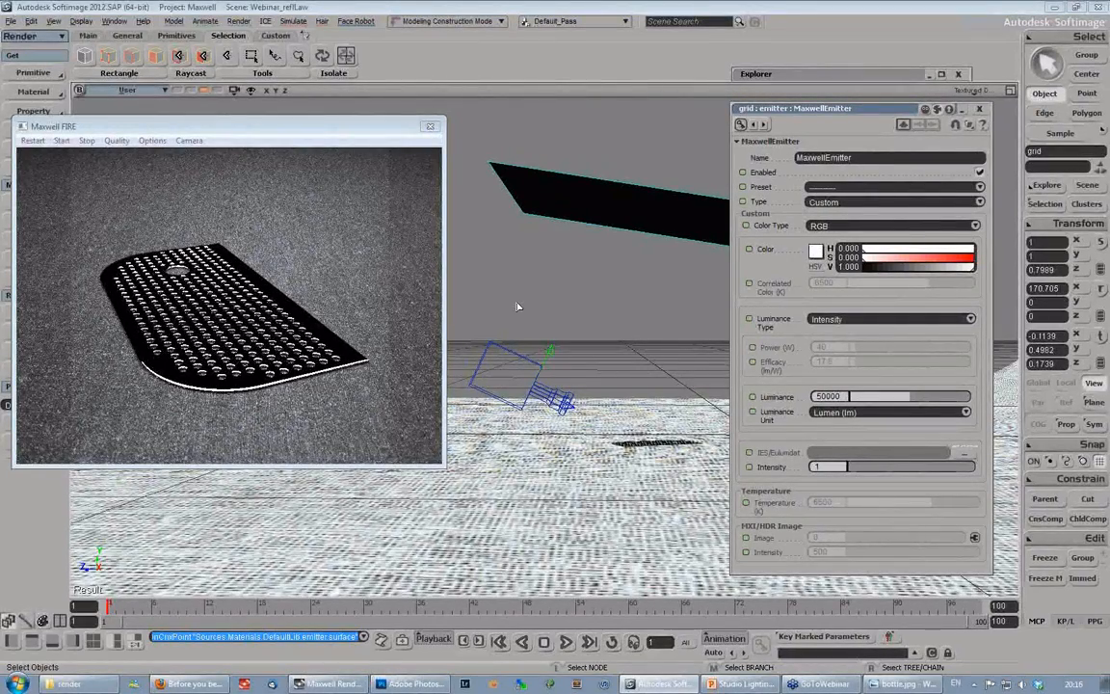
# - Try the grid emitter's luminance at 500000 lumens and at 5000 lumens
pyautogui.click(838, 397)
pyautogui.write('0')
pyautogui.press('Return')
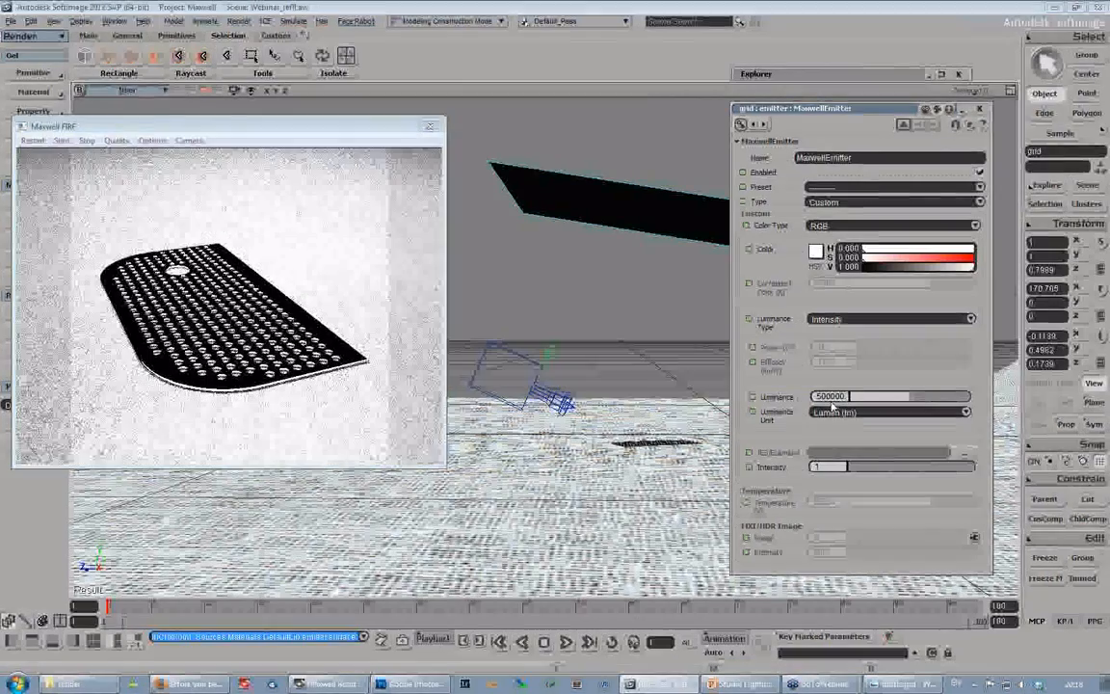
pyautogui.press('BackSpace')
pyautogui.press('BackSpace')
pyautogui.press('Return')
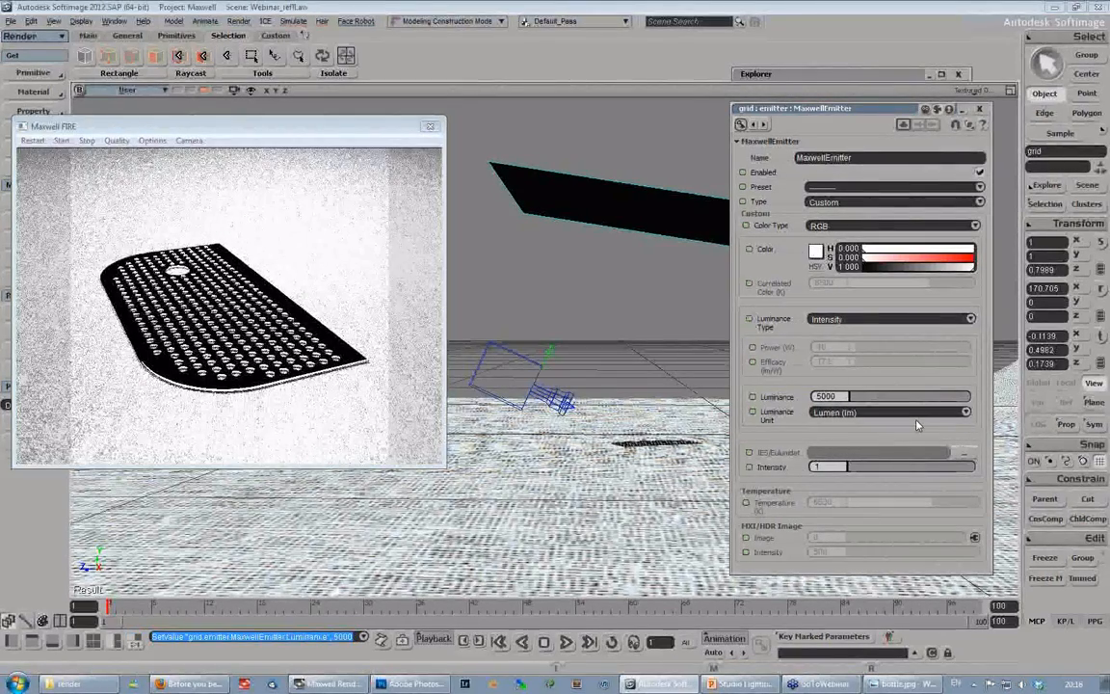
# - Set the grid emitter's luminance to 15000 lumens and put the emitter properties away
pyautogui.click(817, 397)
pyautogui.write('1')
pyautogui.press('Return')
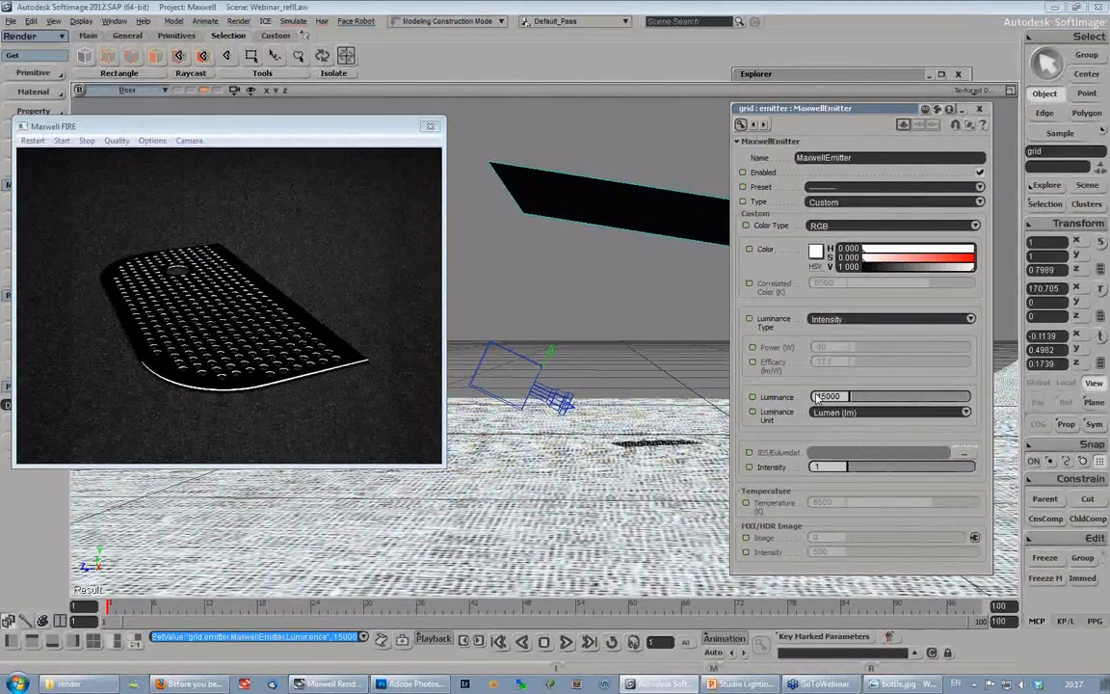
pyautogui.doubleClick(870, 111)
# - Try the grid rotated to about 118.57° on X and moved to about Y 0.48, Z -0.06, and undo both changes
pyautogui.click(755, 218)
pyautogui.press('c')
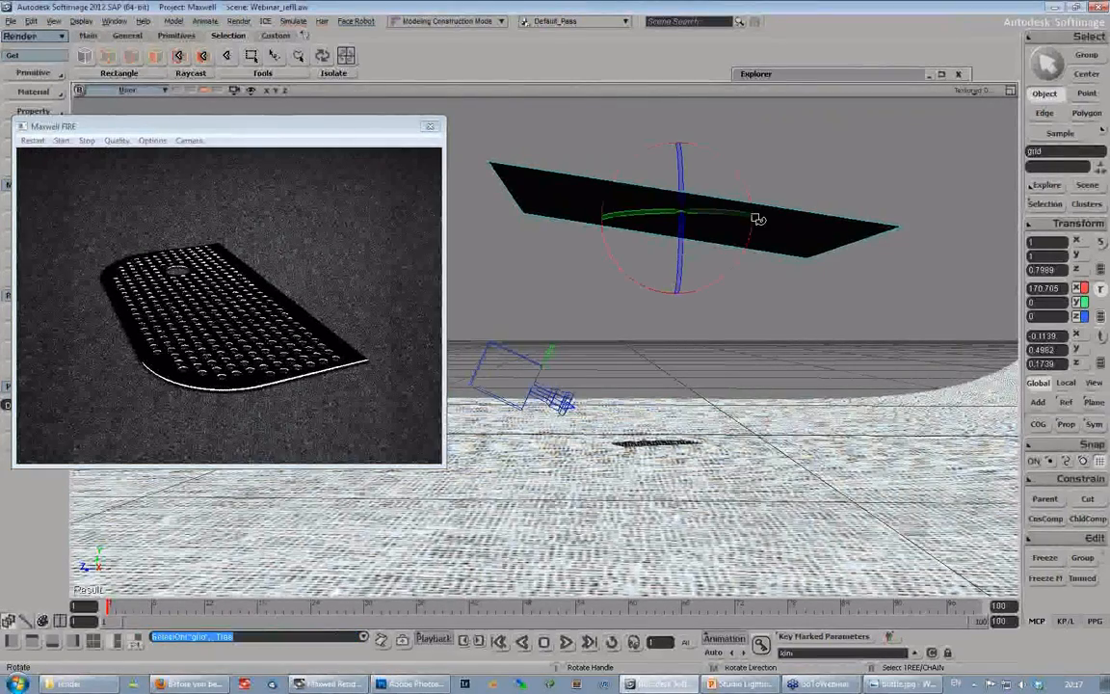
pyautogui.moveTo(759, 218); pyautogui.dragTo(739, 239)
pyautogui.press('v')
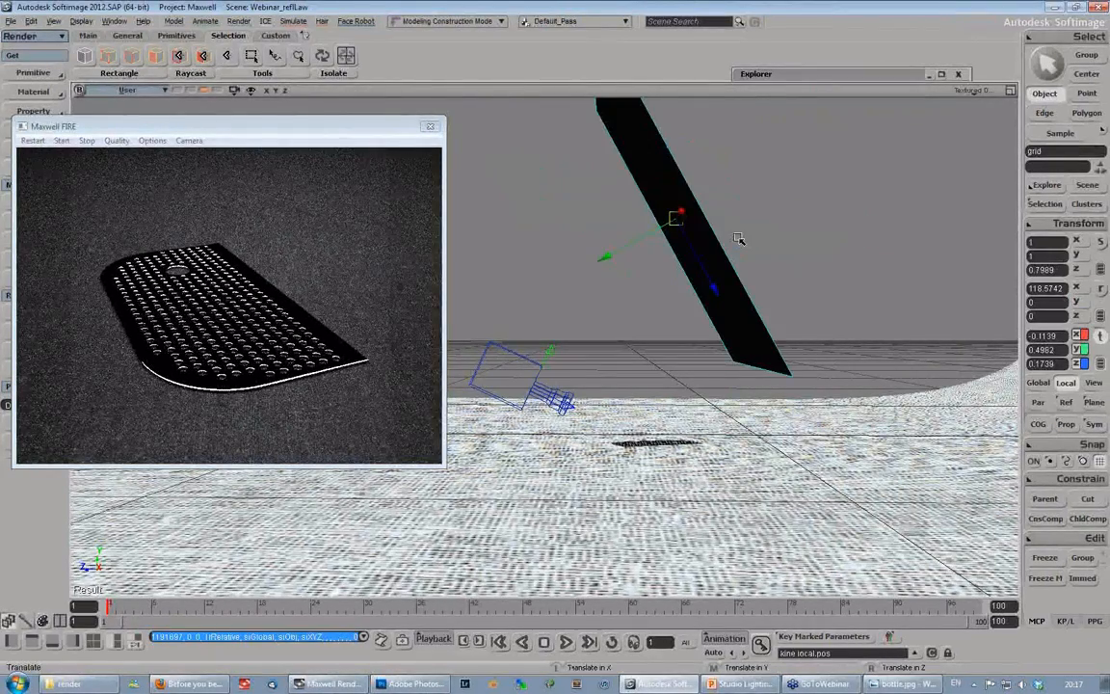
pyautogui.moveTo(669, 251); pyautogui.dragTo(769, 262)
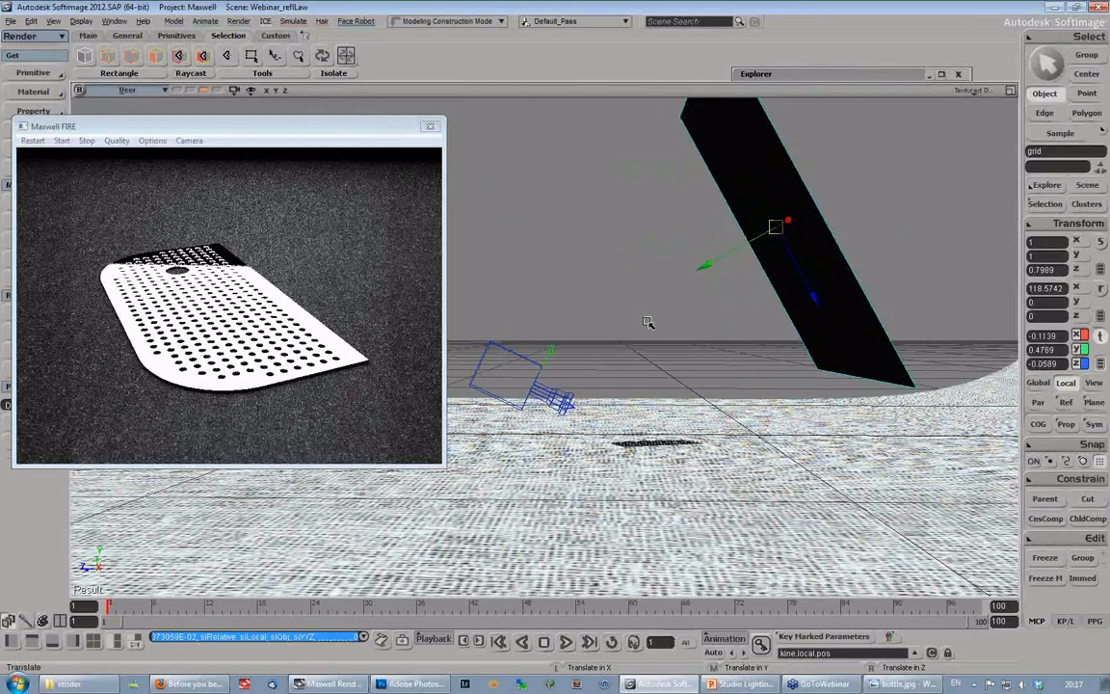
pyautogui.hotkey('ctrl', 'z')
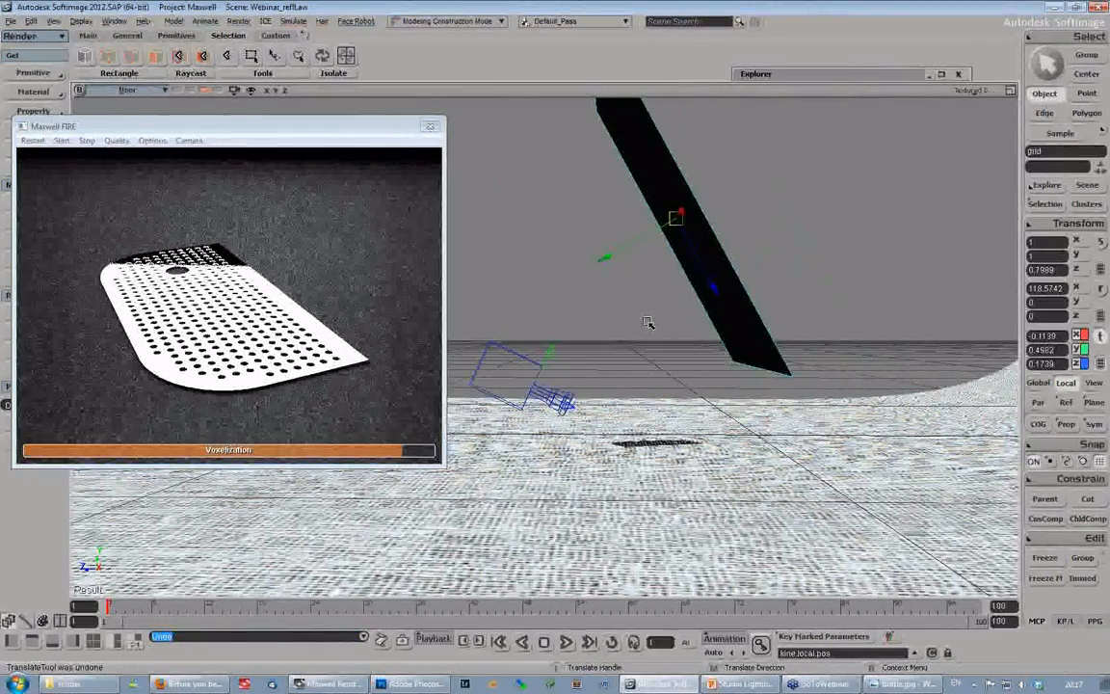
pyautogui.hotkey('ctrl', 'z')
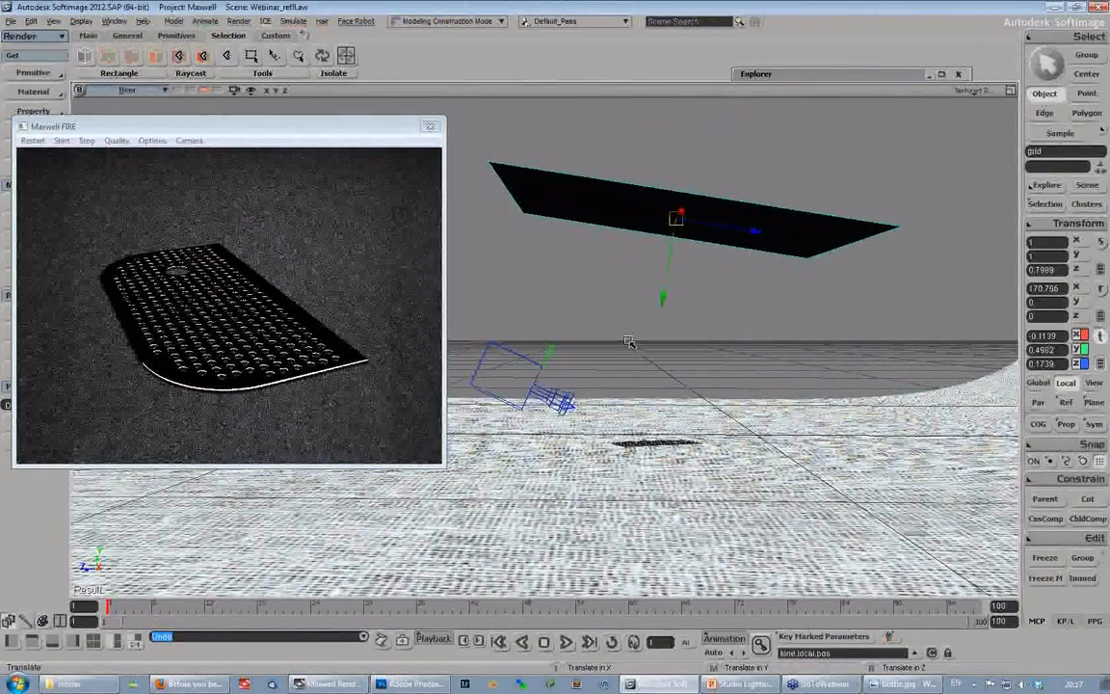
# - Select the hidden grid1 in the scene hierarchy and unhide it near the perforated cover
pyautogui.press('s')
pyautogui.moveTo(628, 341); pyautogui.dragTo(714, 377, button='right')
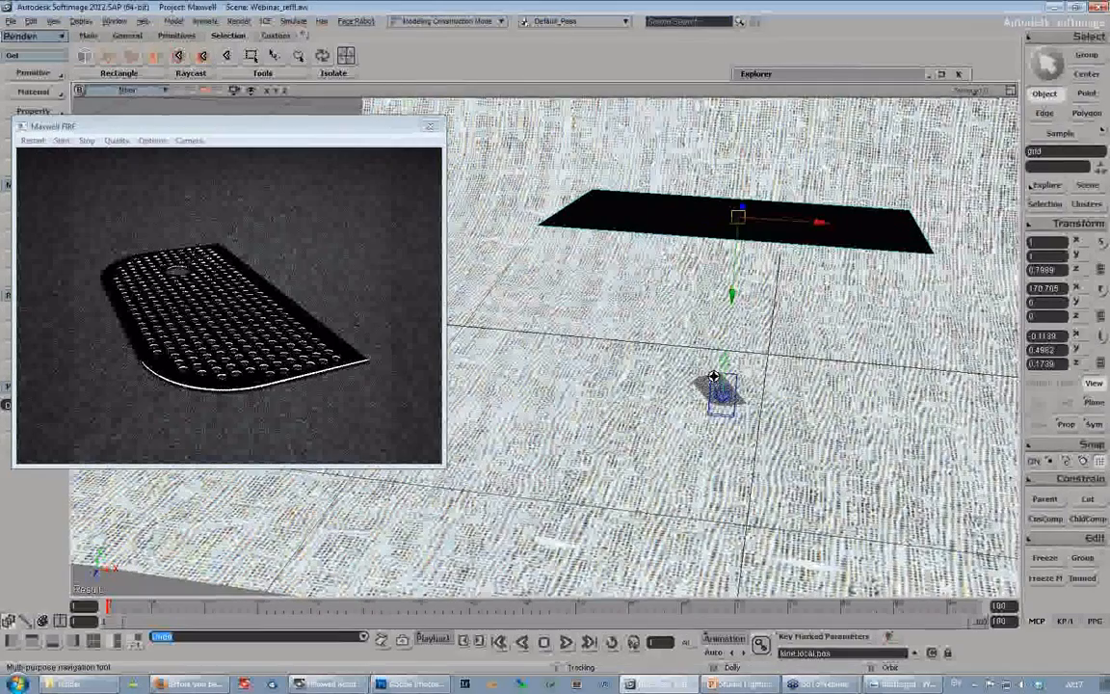
pyautogui.moveTo(714, 377); pyautogui.dragTo(712, 301, button='middle')
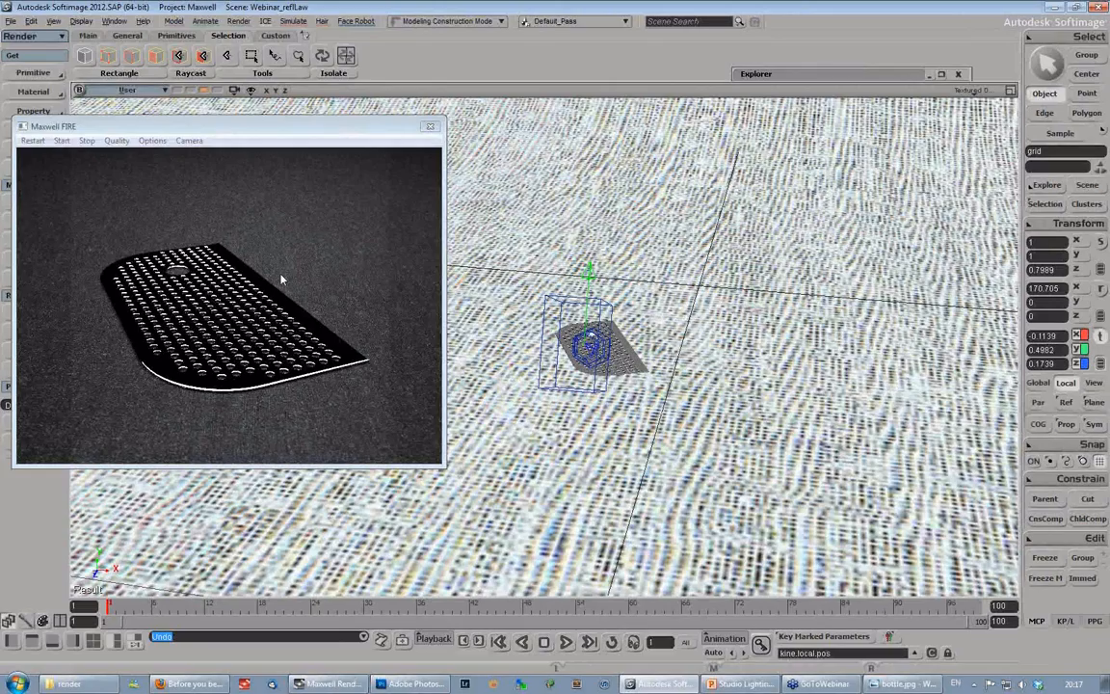
pyautogui.moveTo(335, 127); pyautogui.dragTo(348, 120)
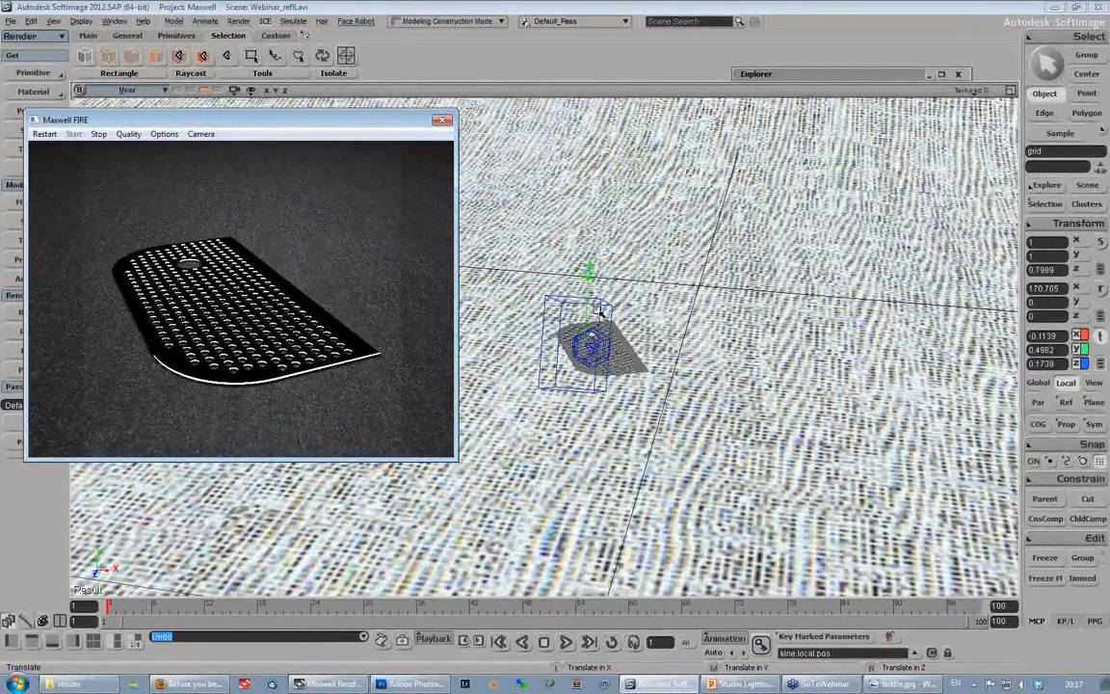
pyautogui.click(840, 76)
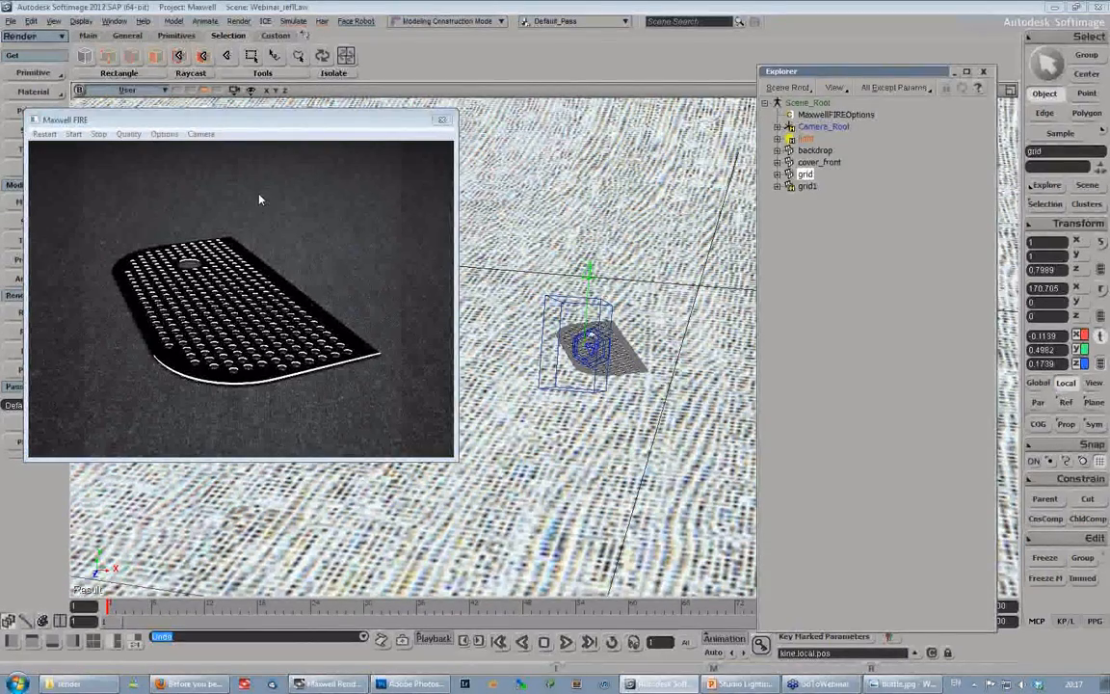
pyautogui.click(807, 187)
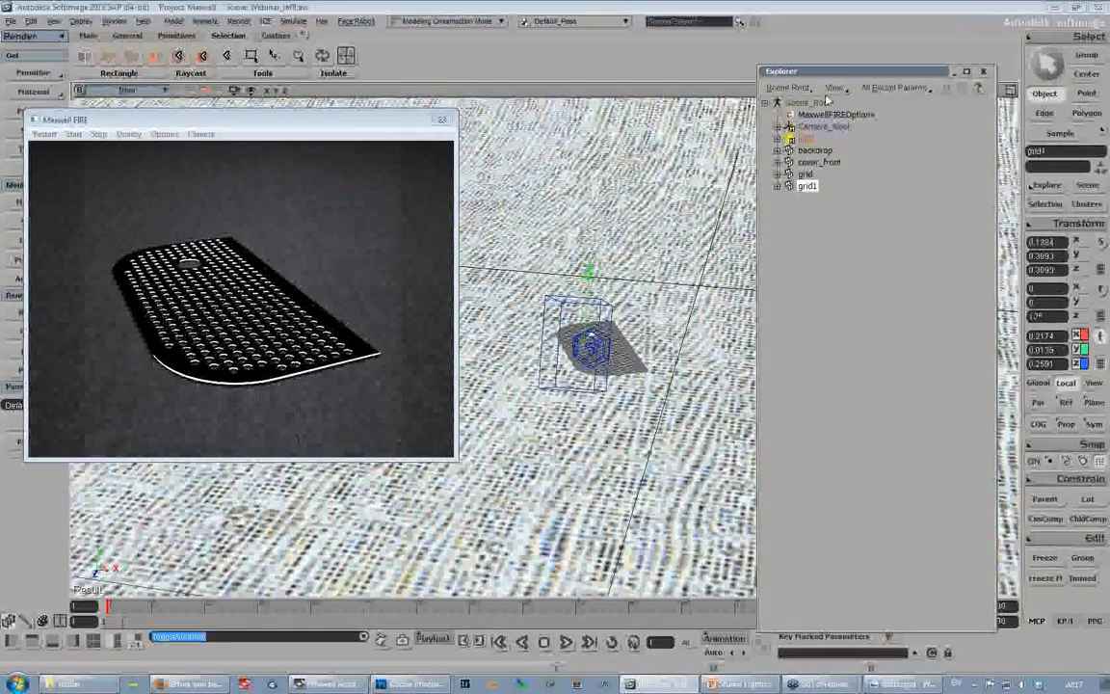
pyautogui.click(845, 76)
# - Examine grid1's position and tilt relative to the perforated cover and the camera from several viewing angles
pyautogui.press('s')
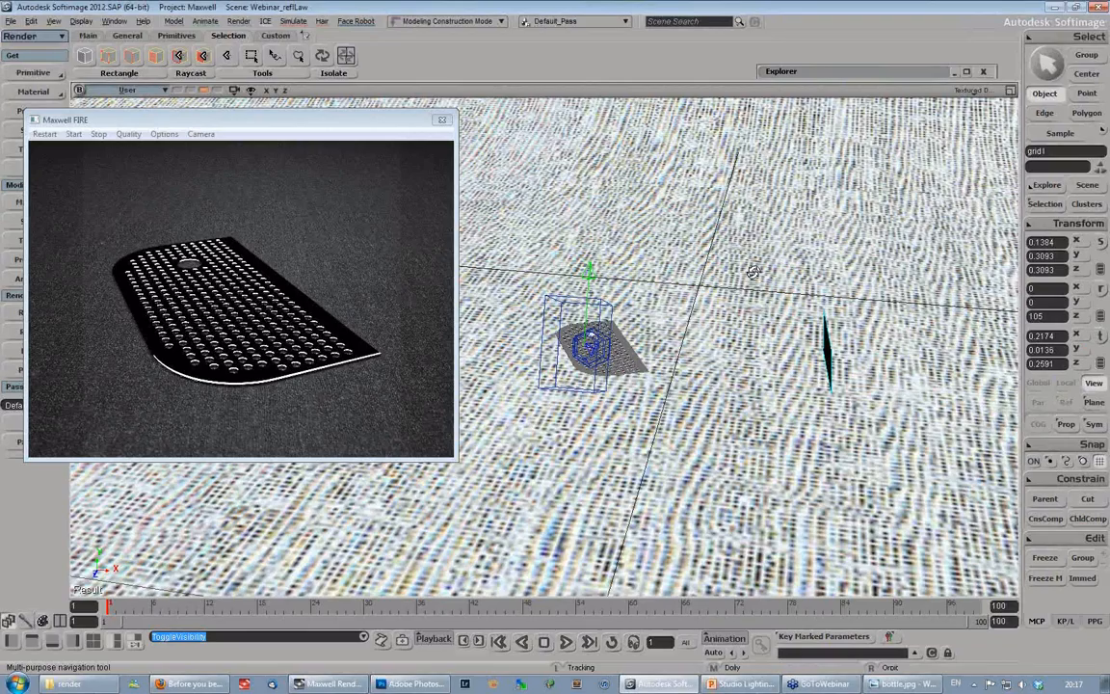
pyautogui.moveTo(753, 271); pyautogui.dragTo(728, 268, button='right')
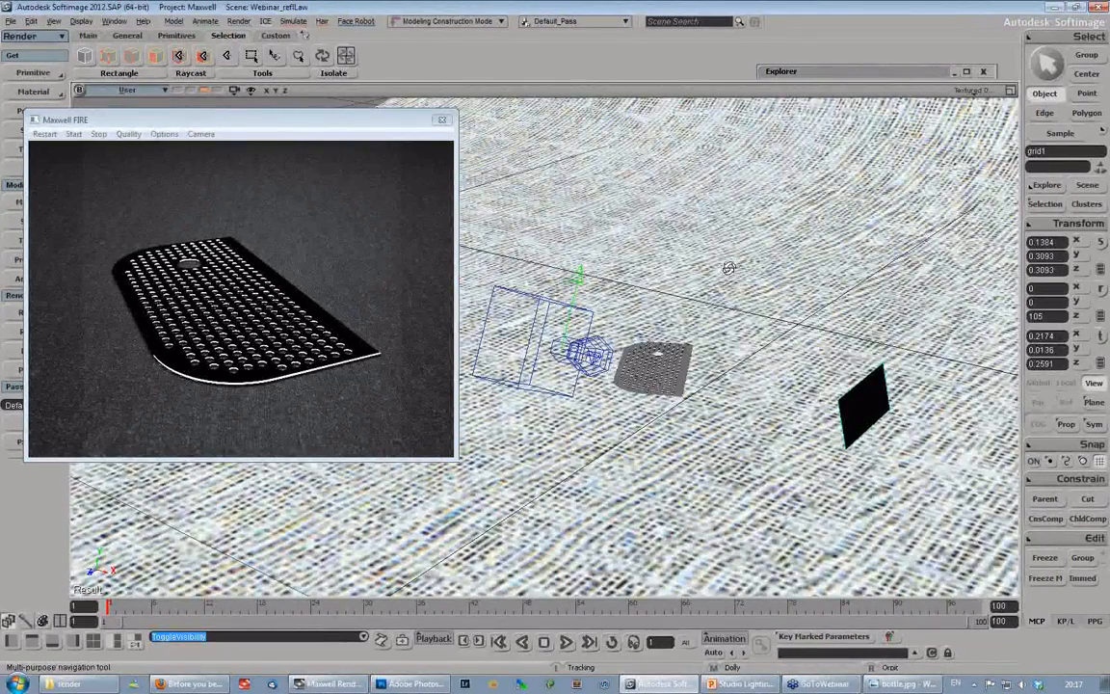
pyautogui.moveTo(728, 269); pyautogui.dragTo(629, 294, button='right')
pyautogui.press('v')
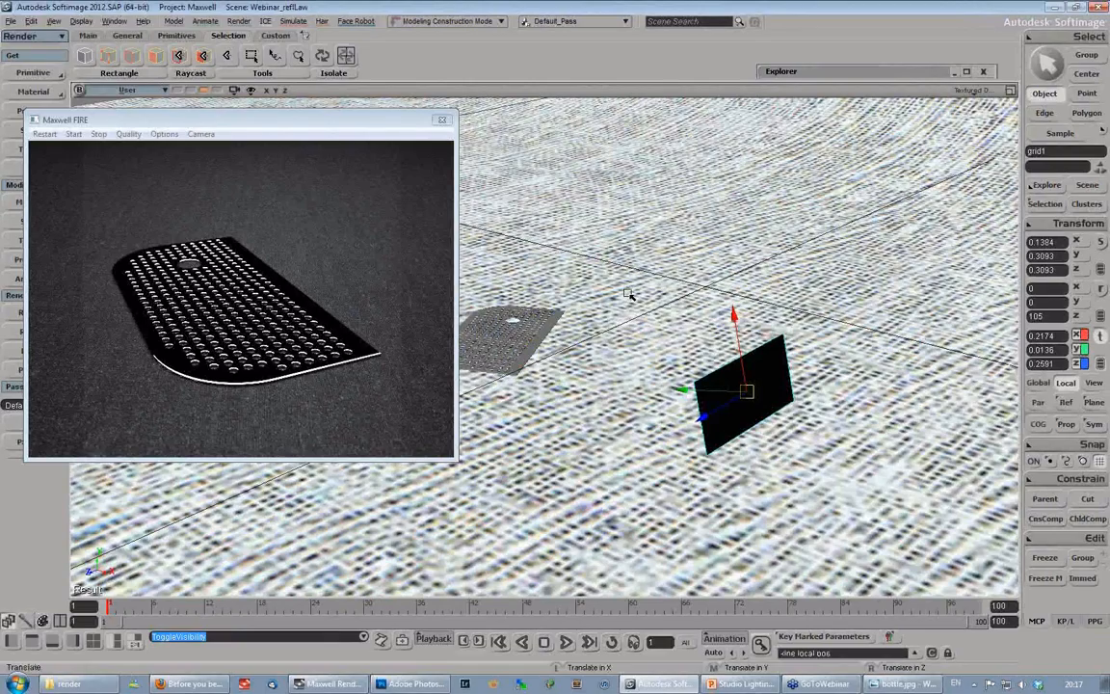
pyautogui.hotkey('alt', 'z')
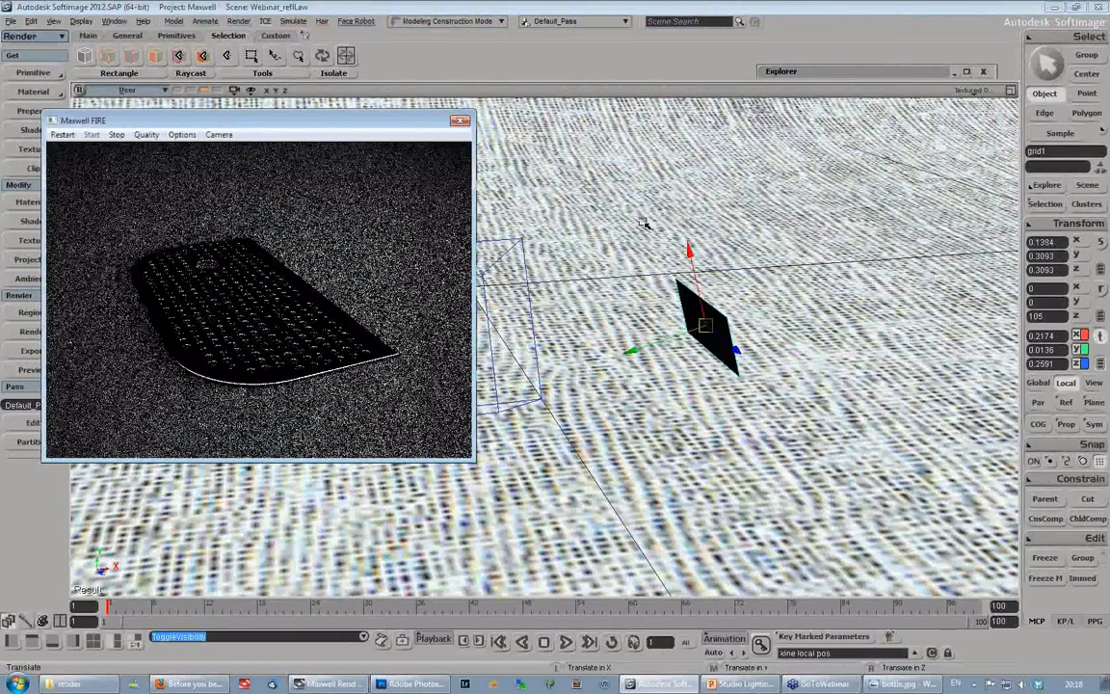
pyautogui.press('s')
pyautogui.moveTo(541, 303); pyautogui.dragTo(655, 298)
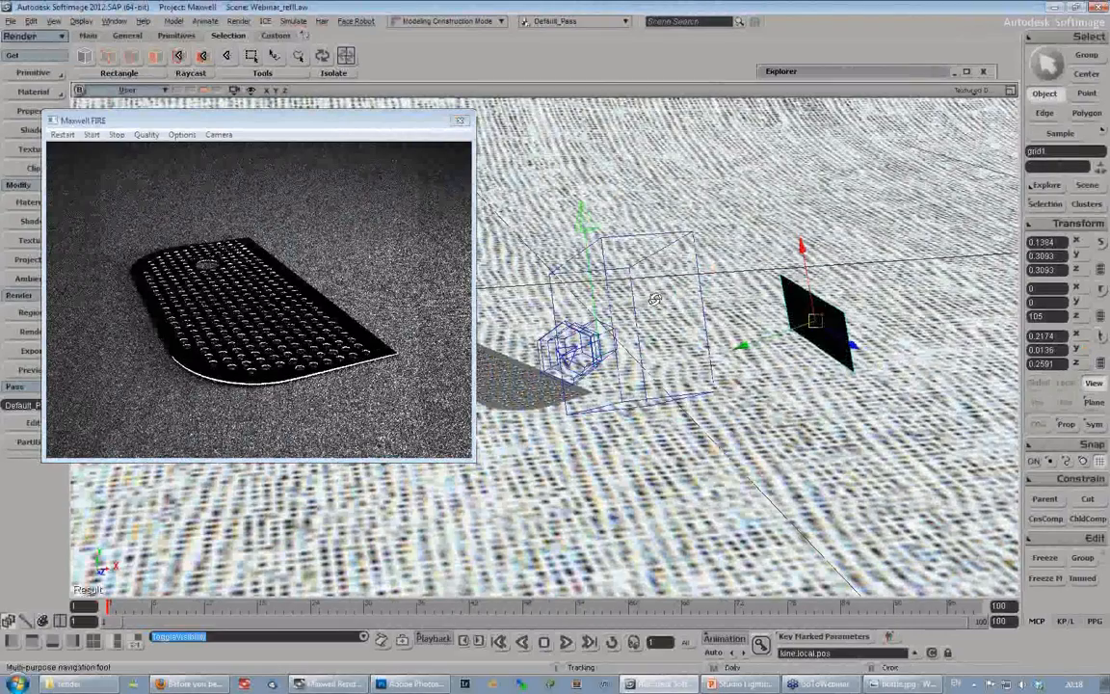
pyautogui.moveTo(655, 299); pyautogui.dragTo(346, 252, button='right')
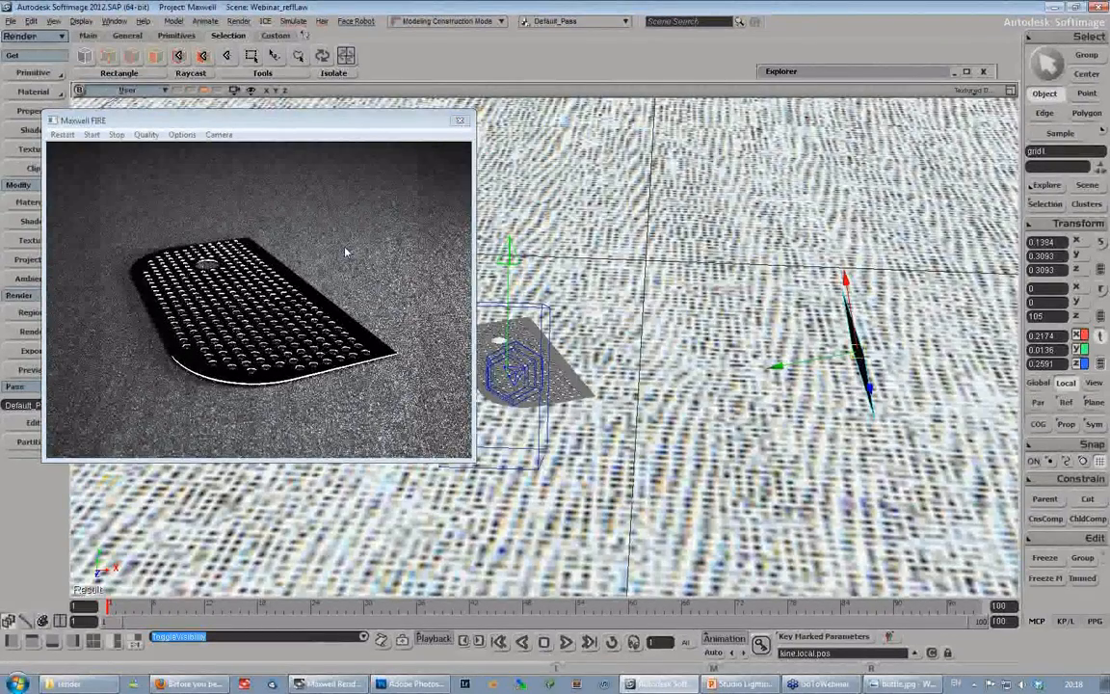
pyautogui.press('s')
pyautogui.moveTo(578, 289); pyautogui.dragTo(501, 289, button='middle')
pyautogui.moveTo(501, 289); pyautogui.dragTo(574, 398)
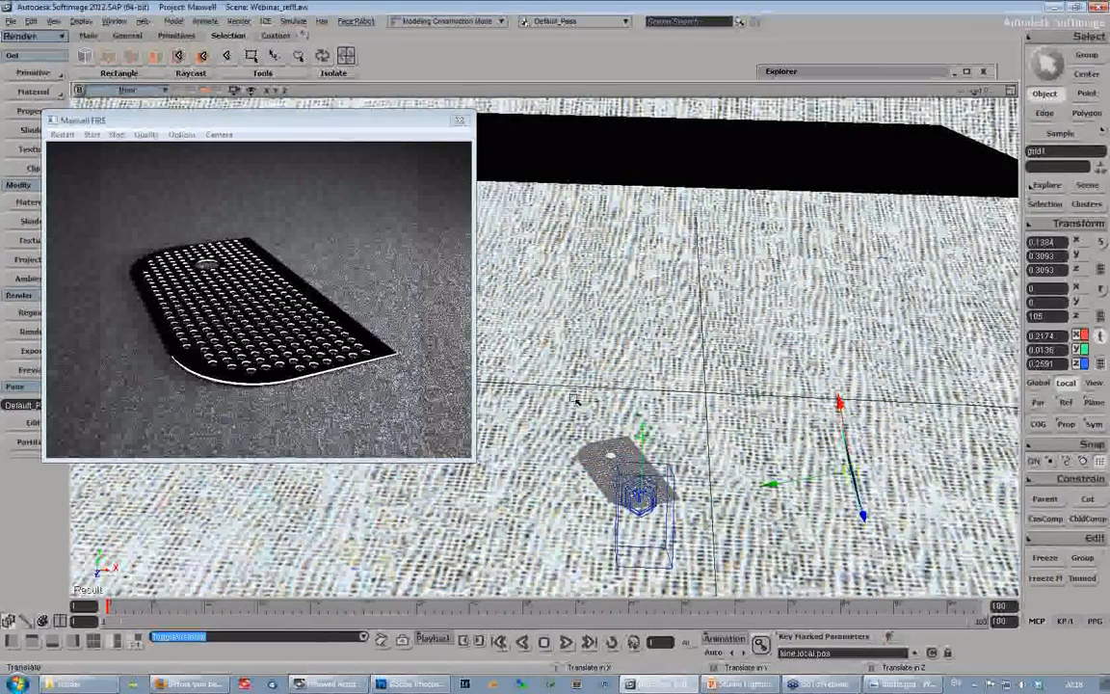
pyautogui.moveTo(575, 399); pyautogui.dragTo(575, 332)
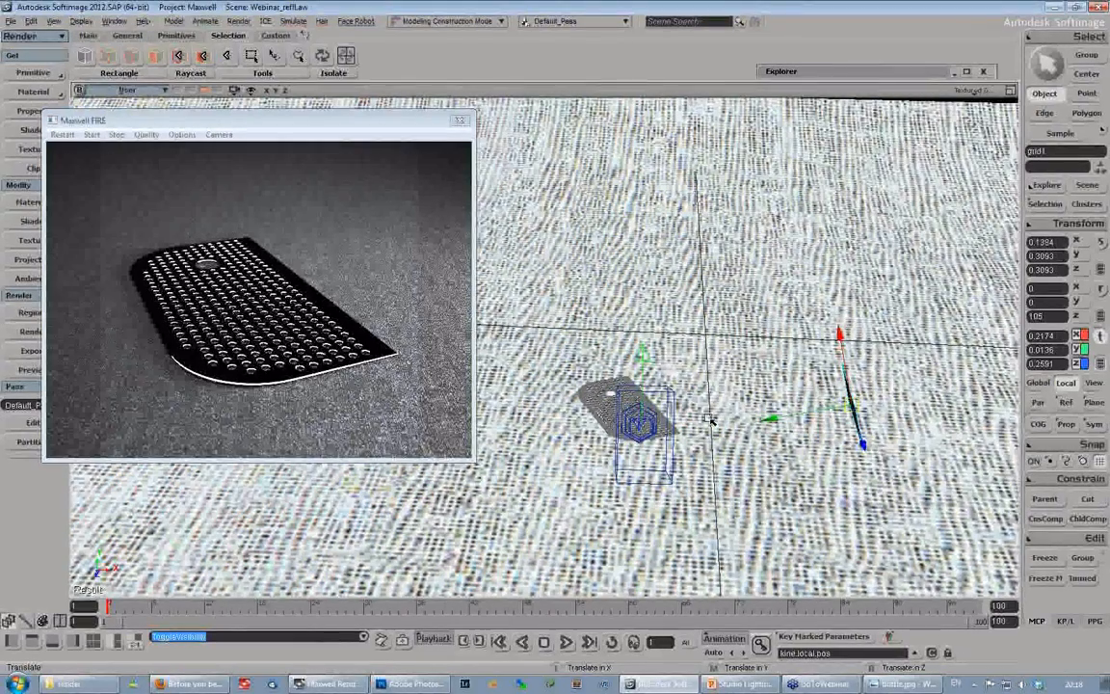
pyautogui.moveTo(708, 419); pyautogui.dragTo(471, 427, button='right')
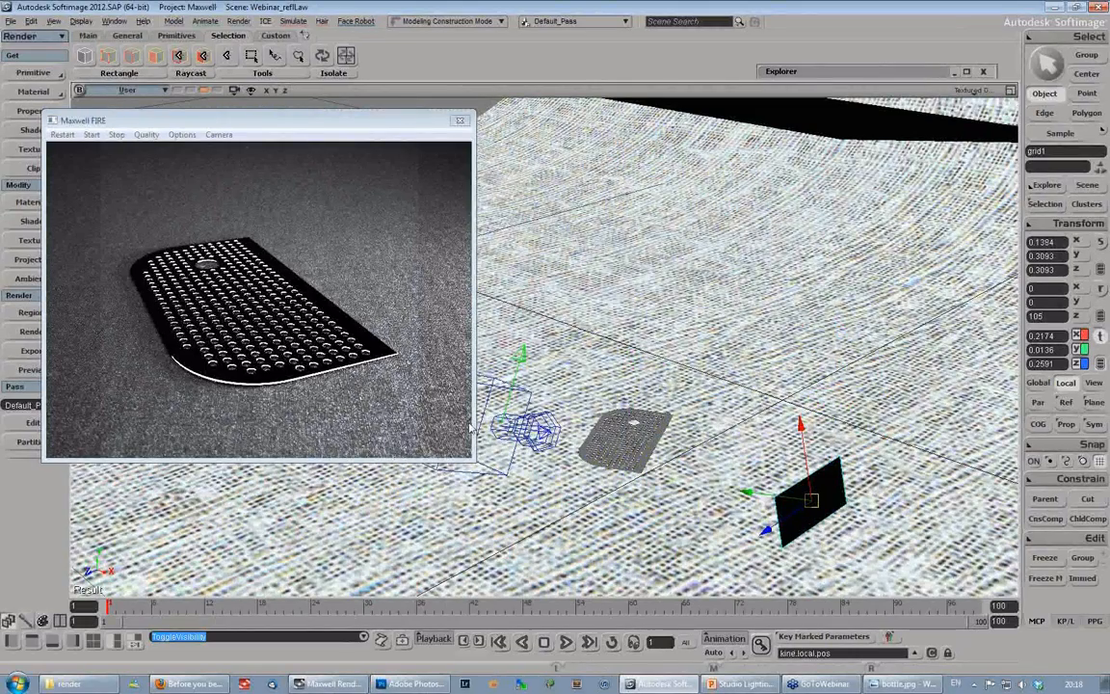
pyautogui.moveTo(471, 428); pyautogui.dragTo(667, 337, button='right')
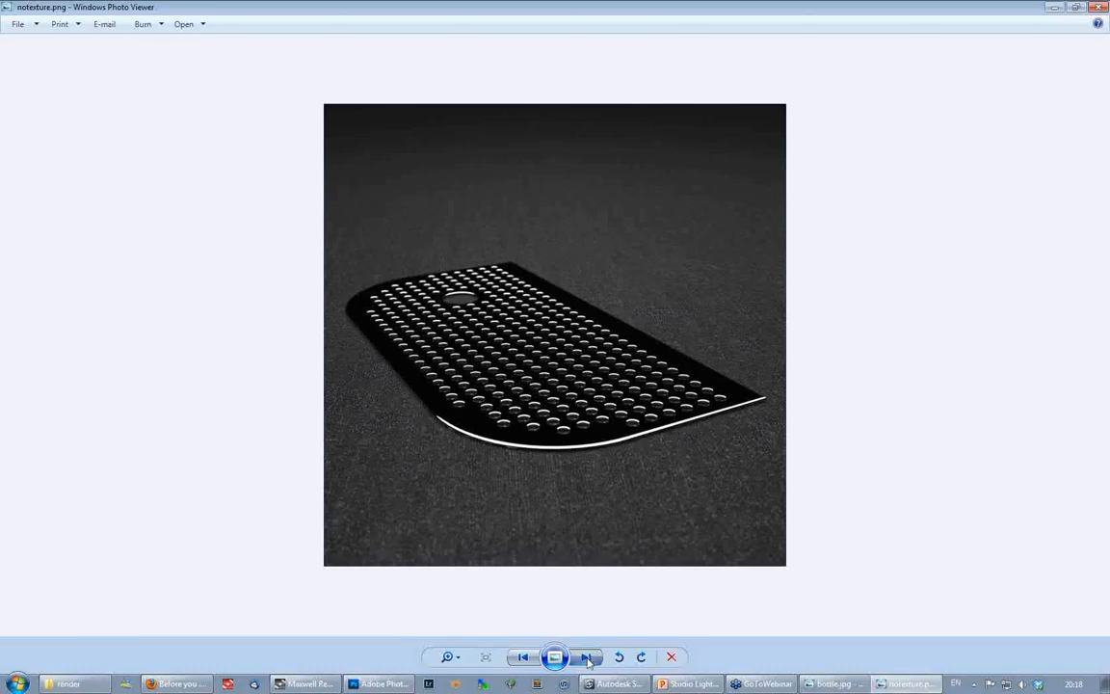
# - Compare the notexture.png and texture.png renders of the perforated cover in Windows Photo Viewer, and close the viewer
pyautogui.click(586, 657)
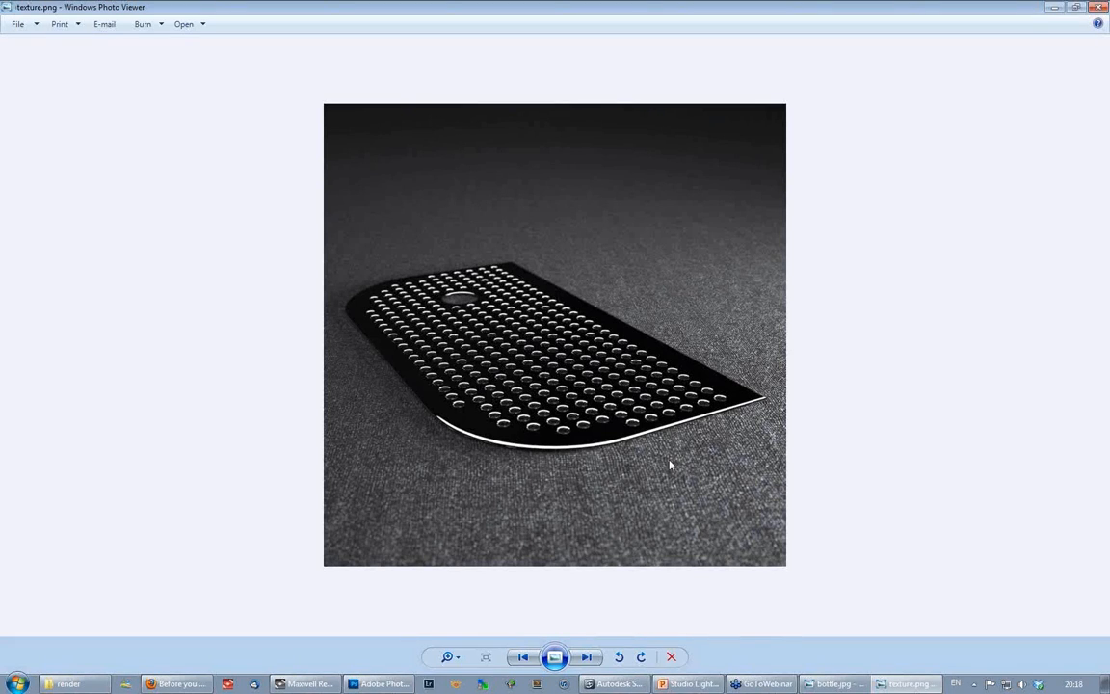
pyautogui.click(522, 656)
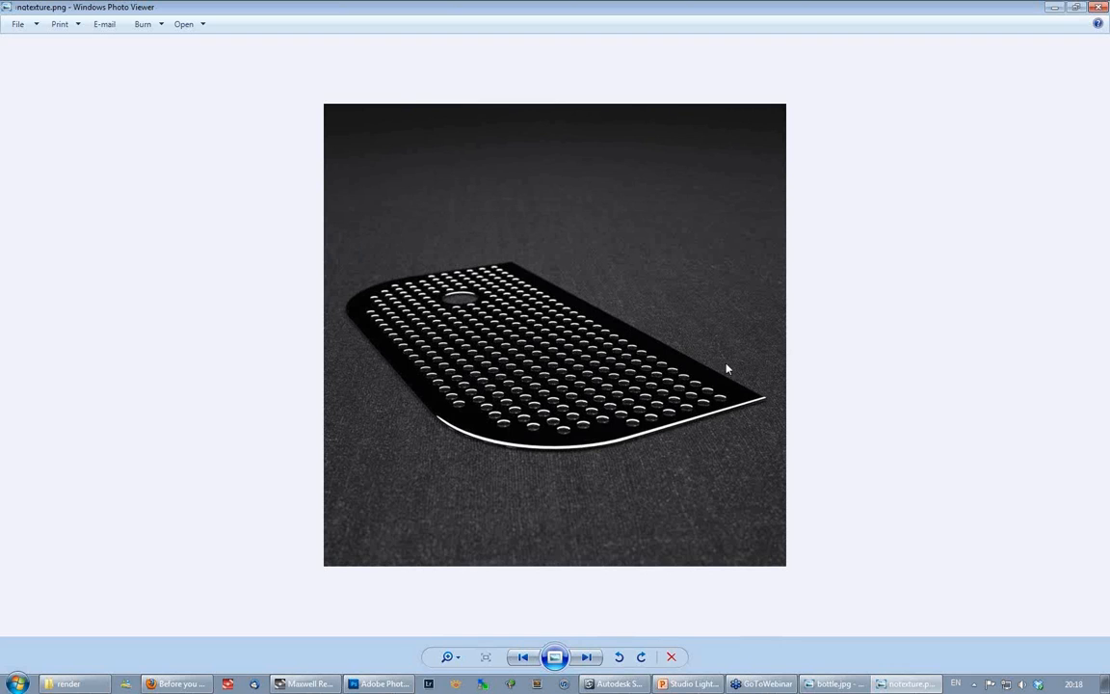
pyautogui.click(585, 656)
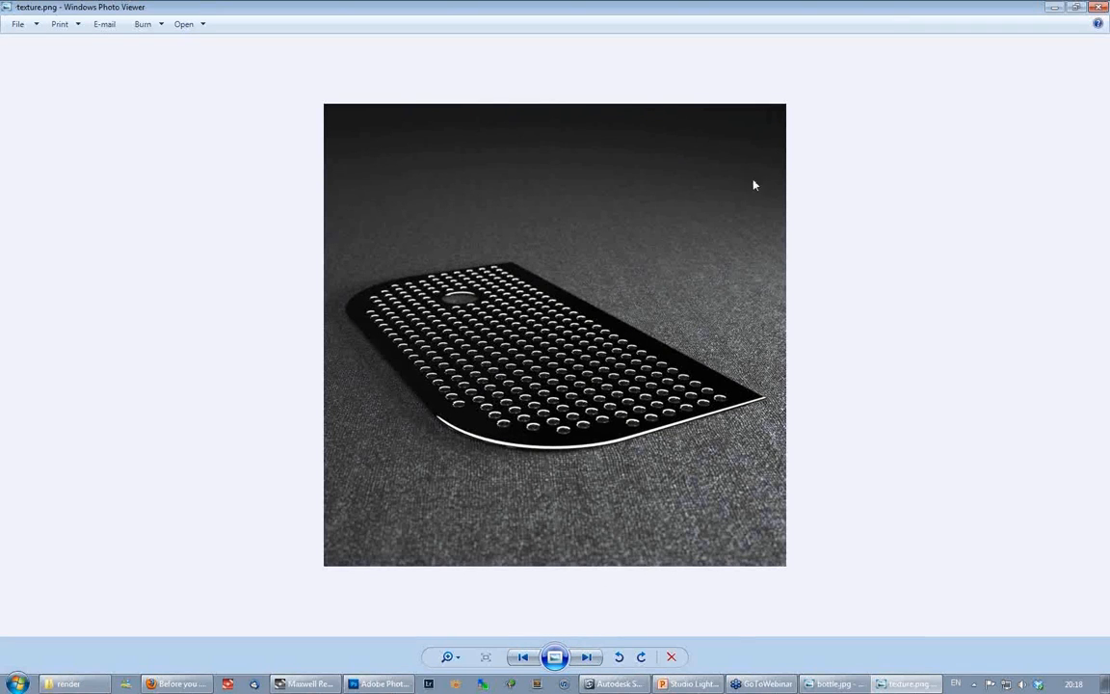
pyautogui.click(1100, 9)
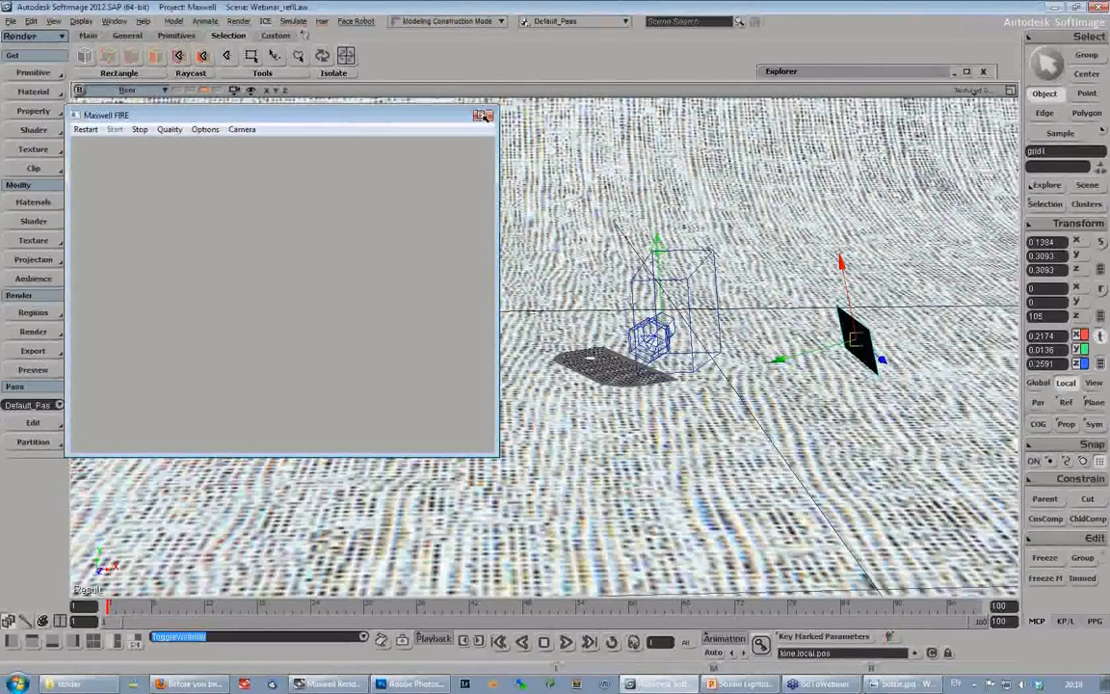
# - Close the Maxwell FIRE preview and select the large grid emitter above the perforated cover
pyautogui.click(484, 115)
pyautogui.press('s')
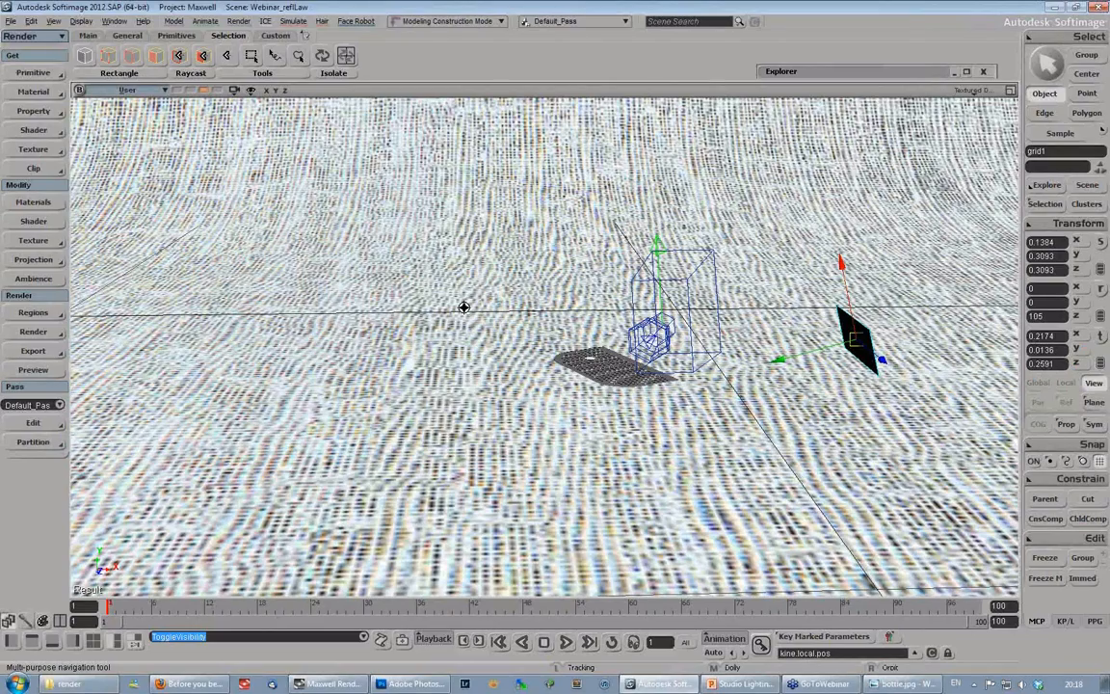
pyautogui.moveTo(463, 307); pyautogui.dragTo(443, 327, button='right')
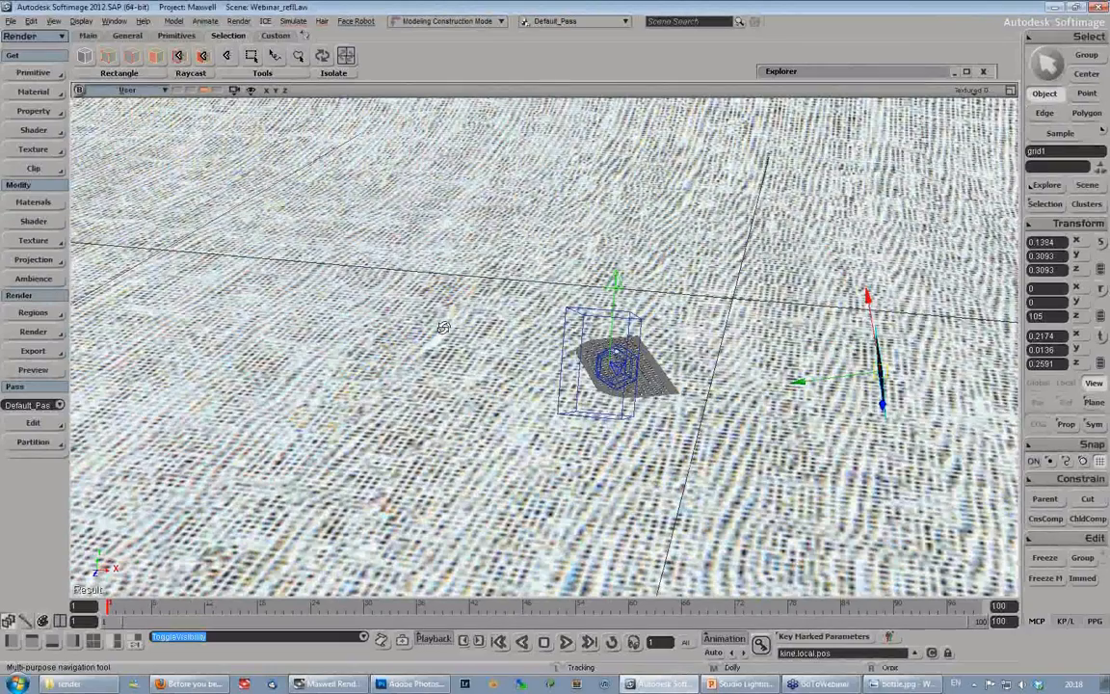
pyautogui.moveTo(443, 327); pyautogui.dragTo(717, 310, button='right')
pyautogui.press('v')
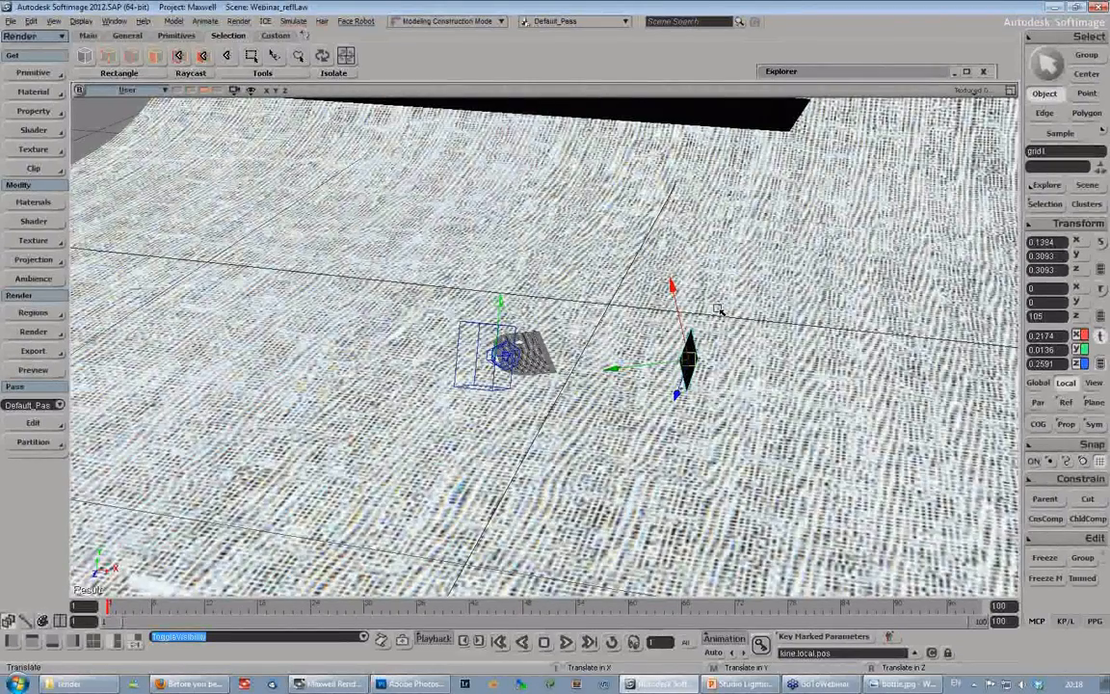
pyautogui.press('s')
pyautogui.moveTo(718, 310); pyautogui.dragTo(558, 235, button='right')
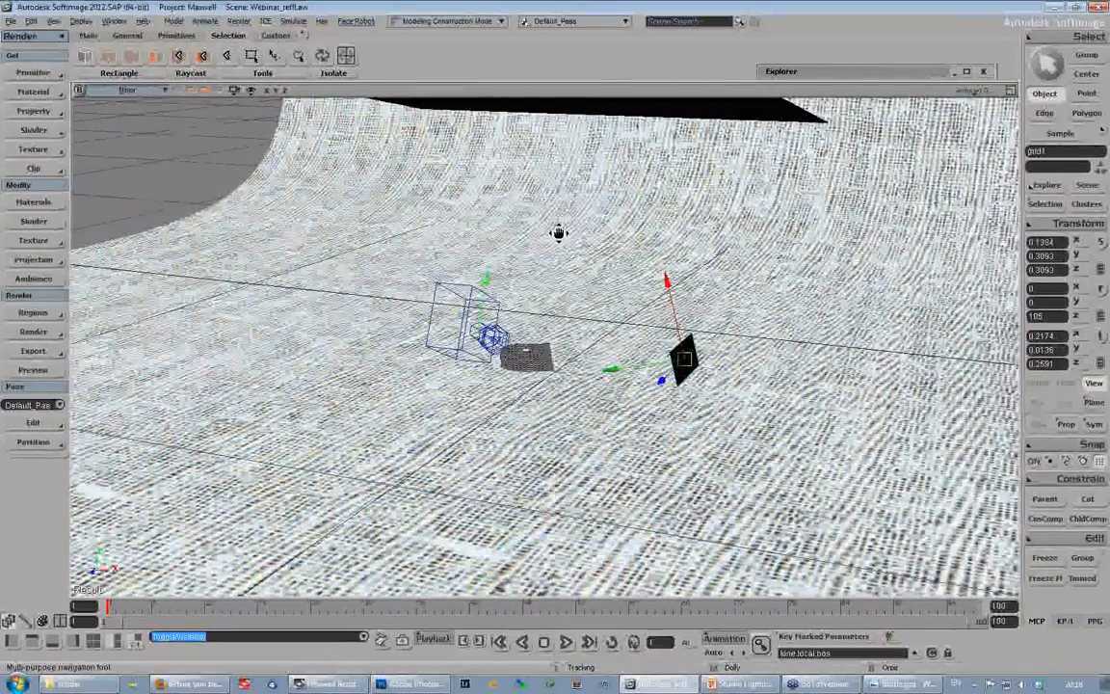
pyautogui.moveTo(558, 233); pyautogui.dragTo(542, 208, button='right')
pyautogui.press('space')
pyautogui.click(541, 208)
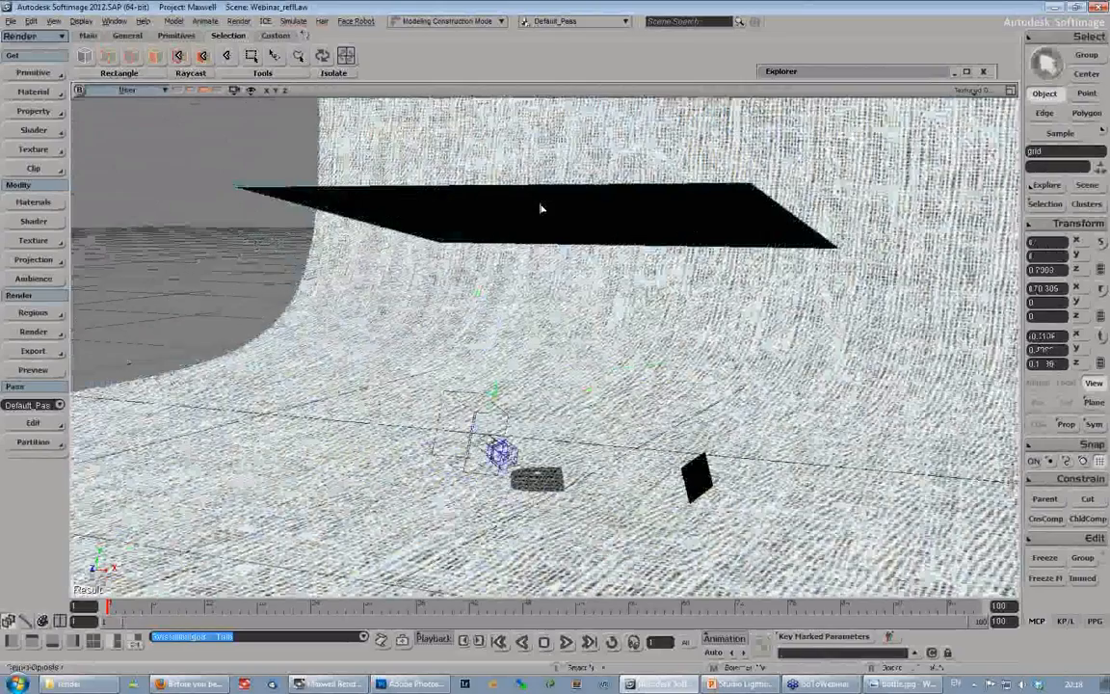
# - Start a new Maxwell FIRE preview and place its window clear of the scene's centre
pyautogui.click(33, 332)
pyautogui.click(132, 453)
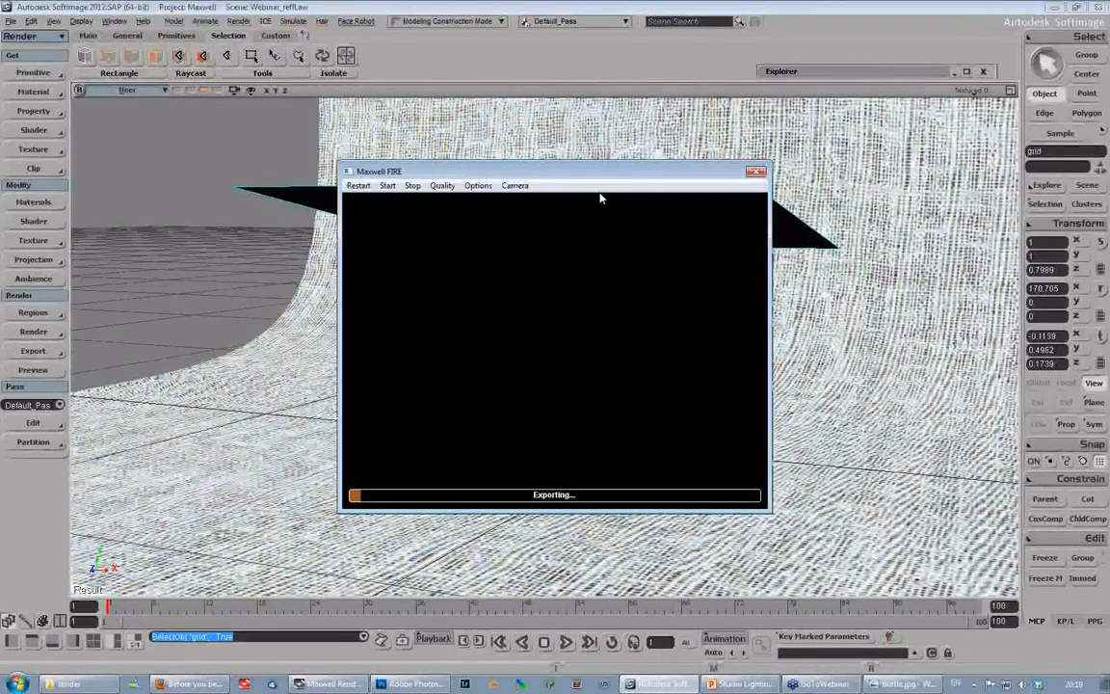
pyautogui.moveTo(583, 177); pyautogui.dragTo(543, 176)
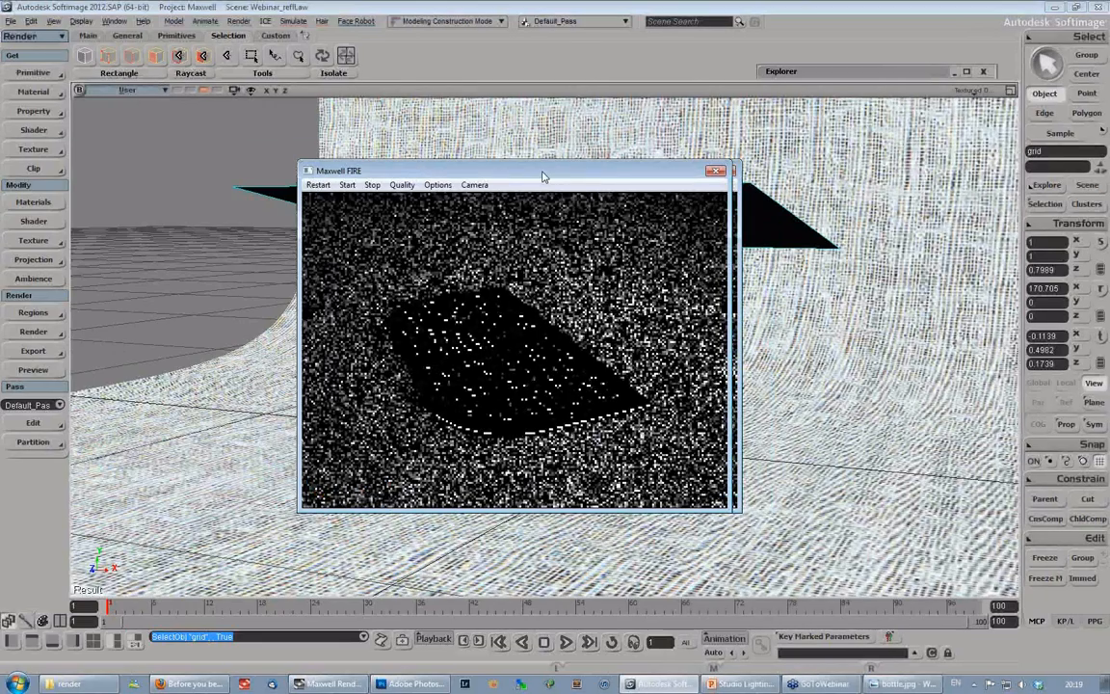
pyautogui.moveTo(542, 175); pyautogui.dragTo(251, 159)
# - Show the scene through the Camera and orbit it to a higher angle looking down on the perforated cover
pyautogui.click(142, 92)
pyautogui.press('s')
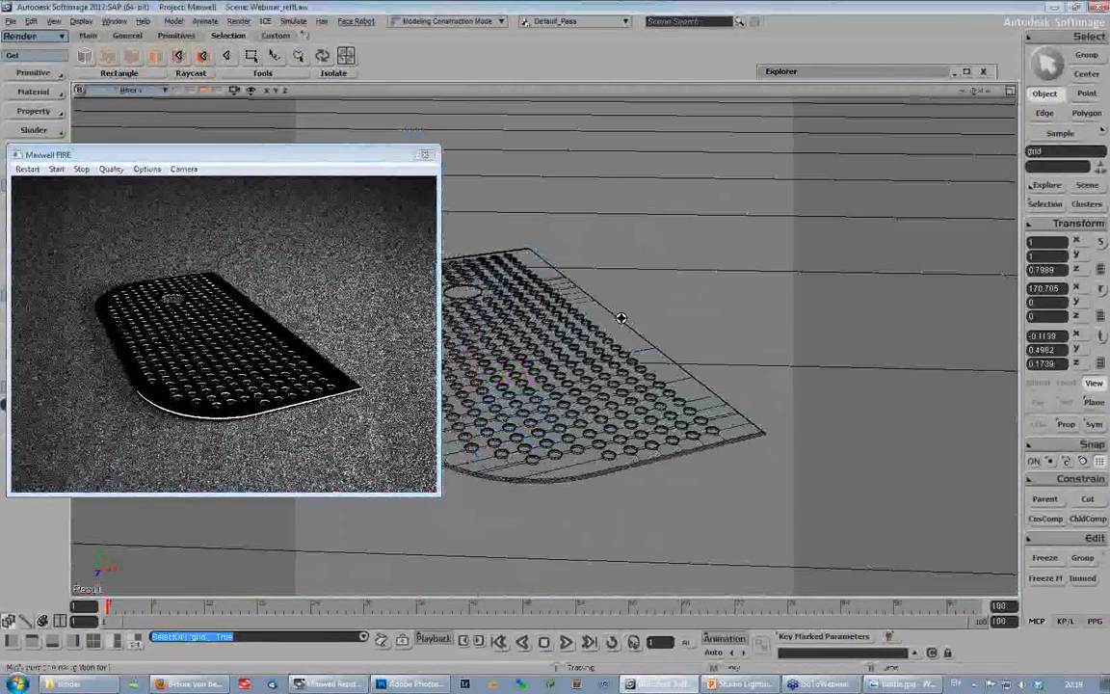
pyautogui.moveTo(621, 318); pyautogui.dragTo(590, 341, button='right')
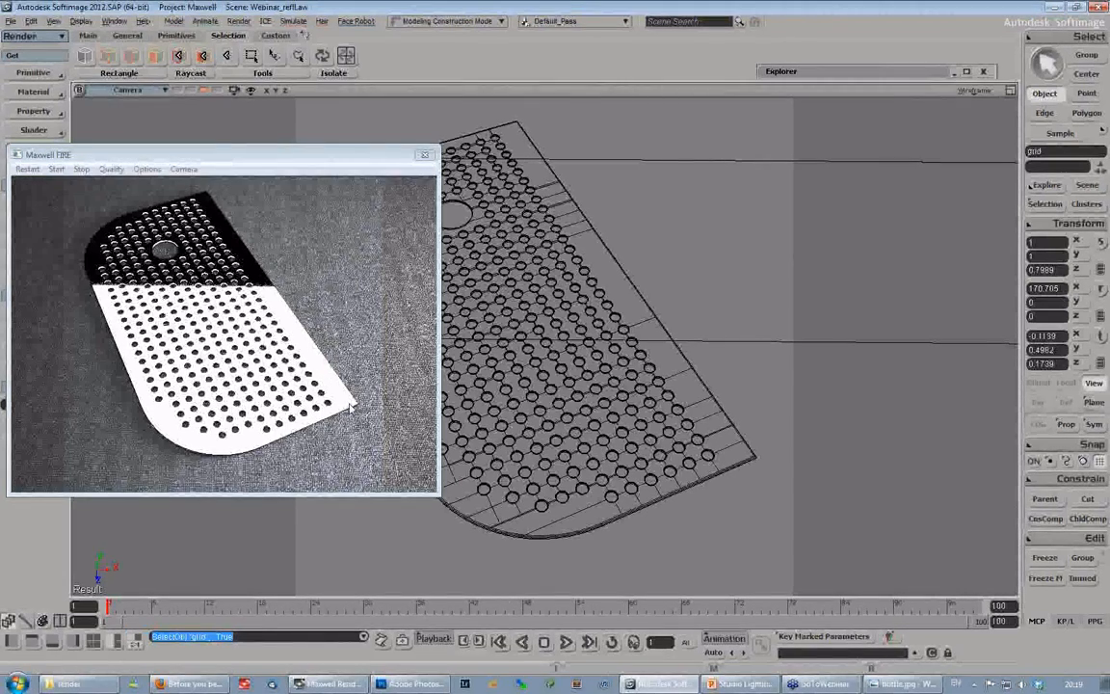
# - Return the viewport to the User view and open the MaxwellEmitter node's properties from the grid's render tree
pyautogui.click(129, 90)
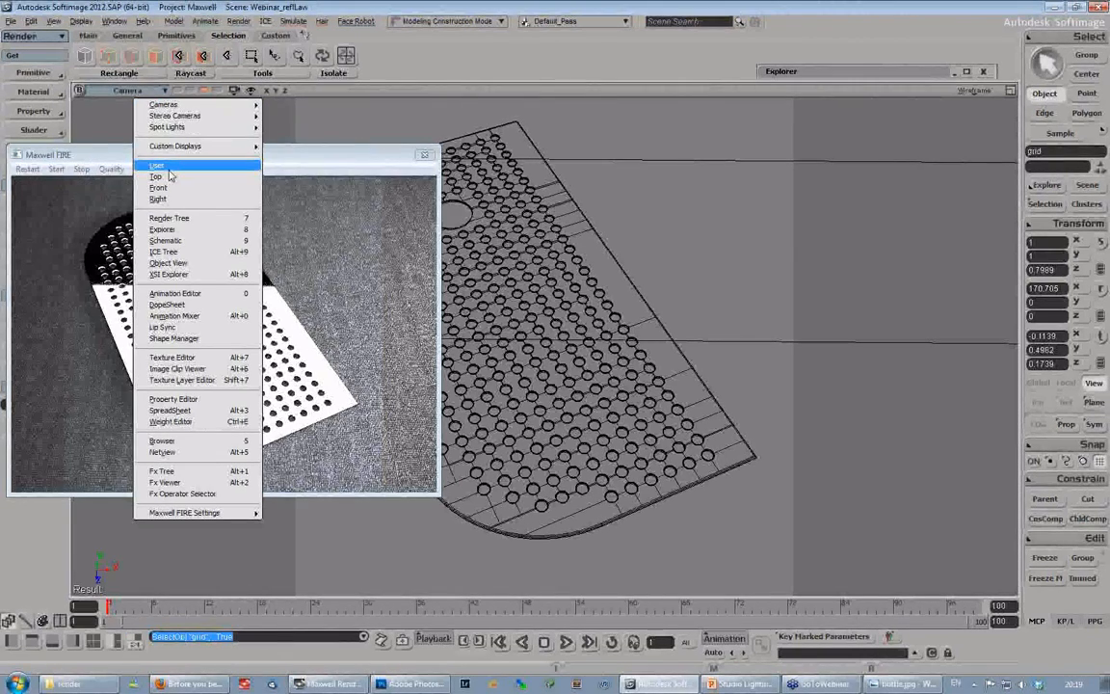
pyautogui.click(169, 171)
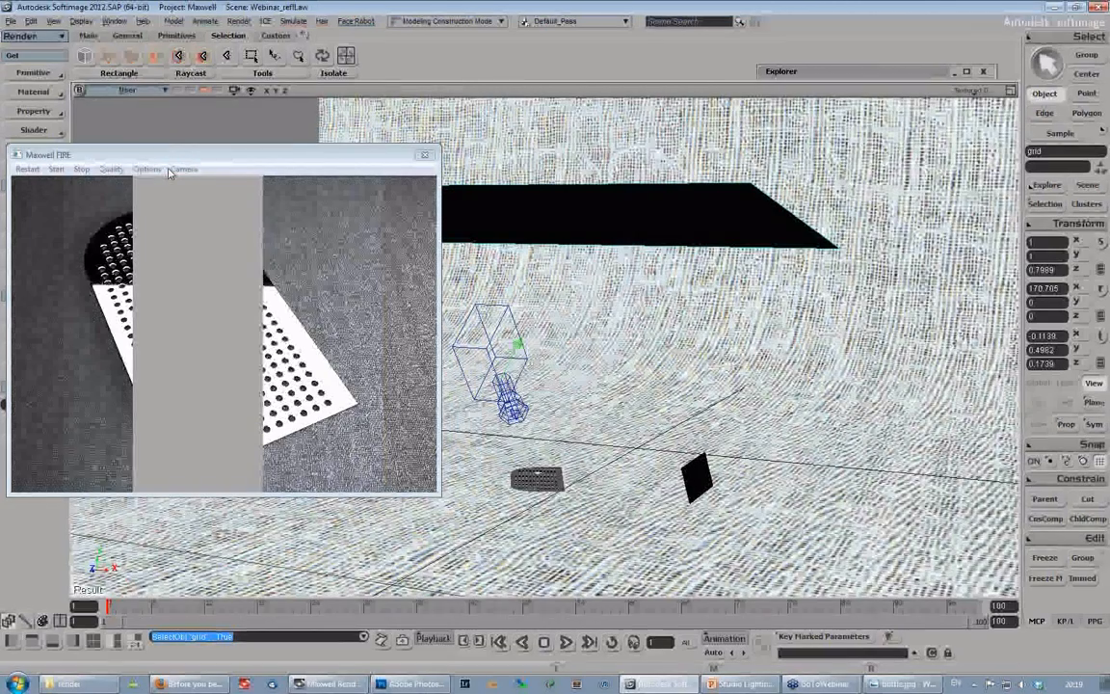
pyautogui.moveTo(636, 313); pyautogui.dragTo(706, 372, button='right')
pyautogui.press('7')
pyautogui.moveTo(308, 286); pyautogui.dragTo(501, 265)
pyautogui.click(437, 391)
pyautogui.doubleClick(437, 395)
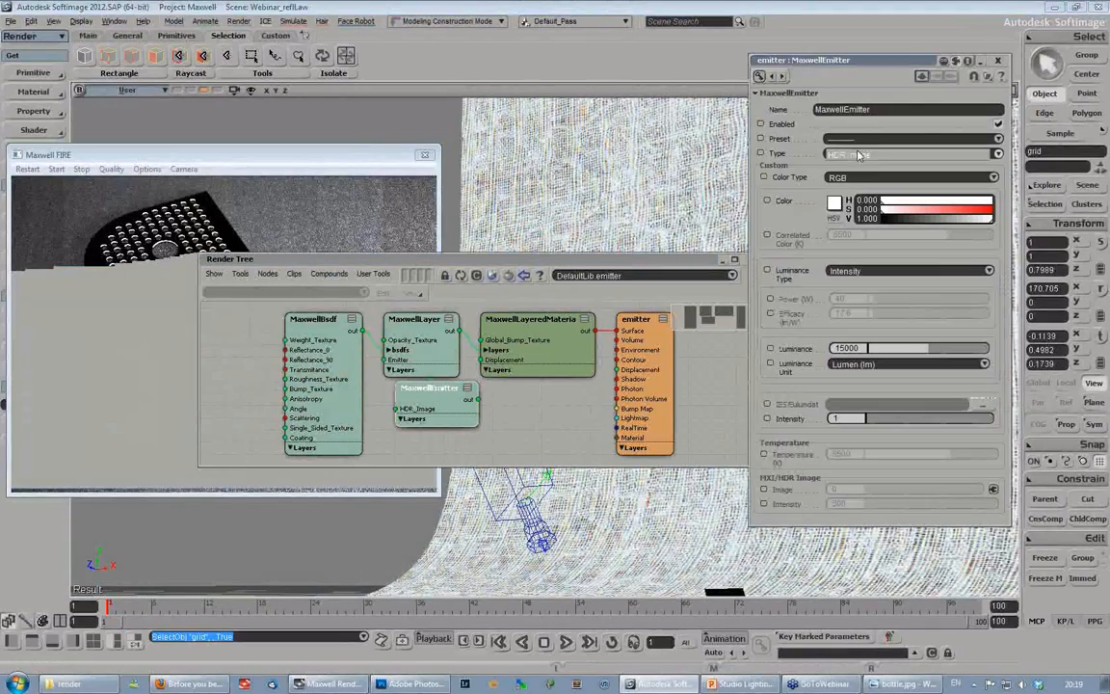
# - Try HDR Image as the emitter type and return it to Custom
pyautogui.click(848, 153)
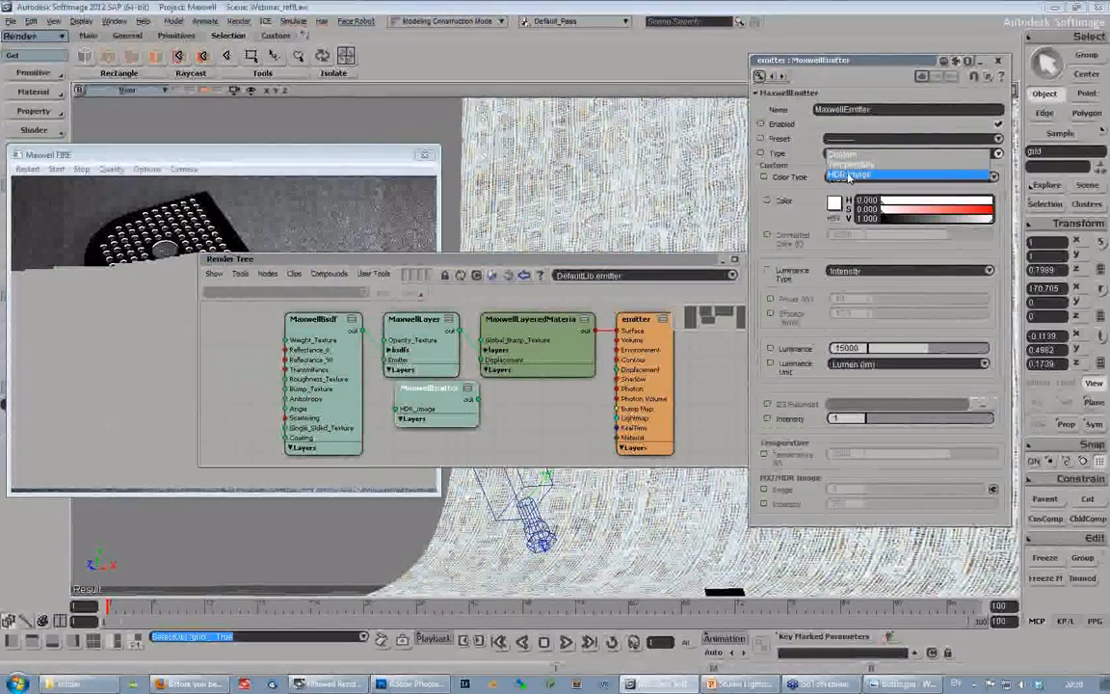
pyautogui.click(850, 177)
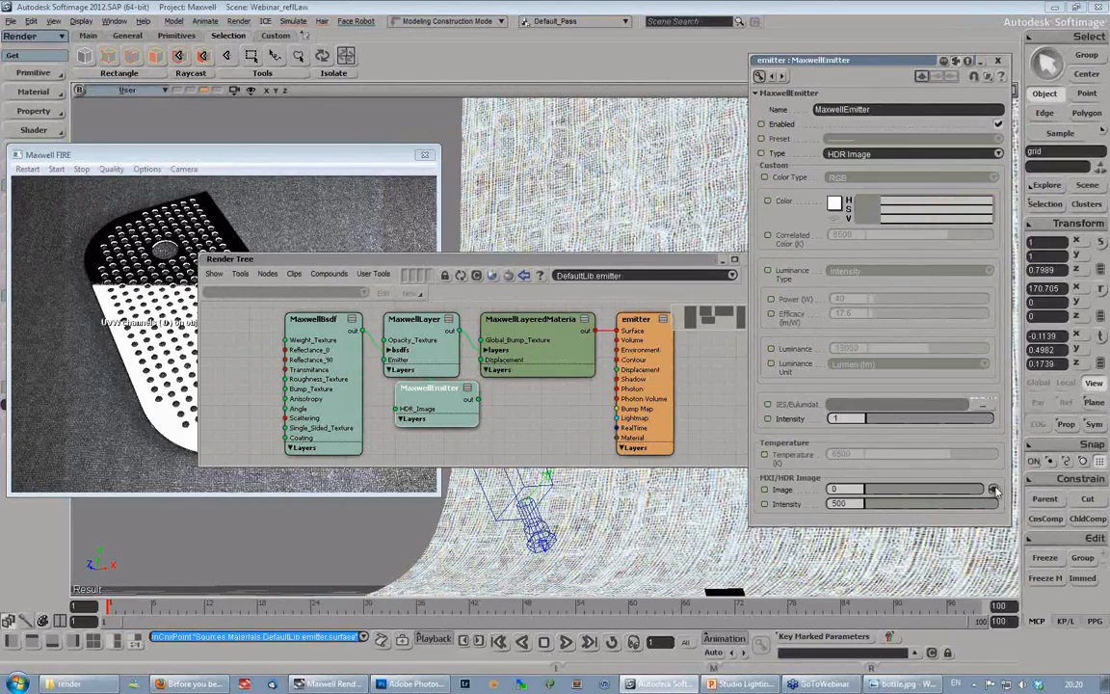
pyautogui.click(863, 154)
pyautogui.click(855, 136)
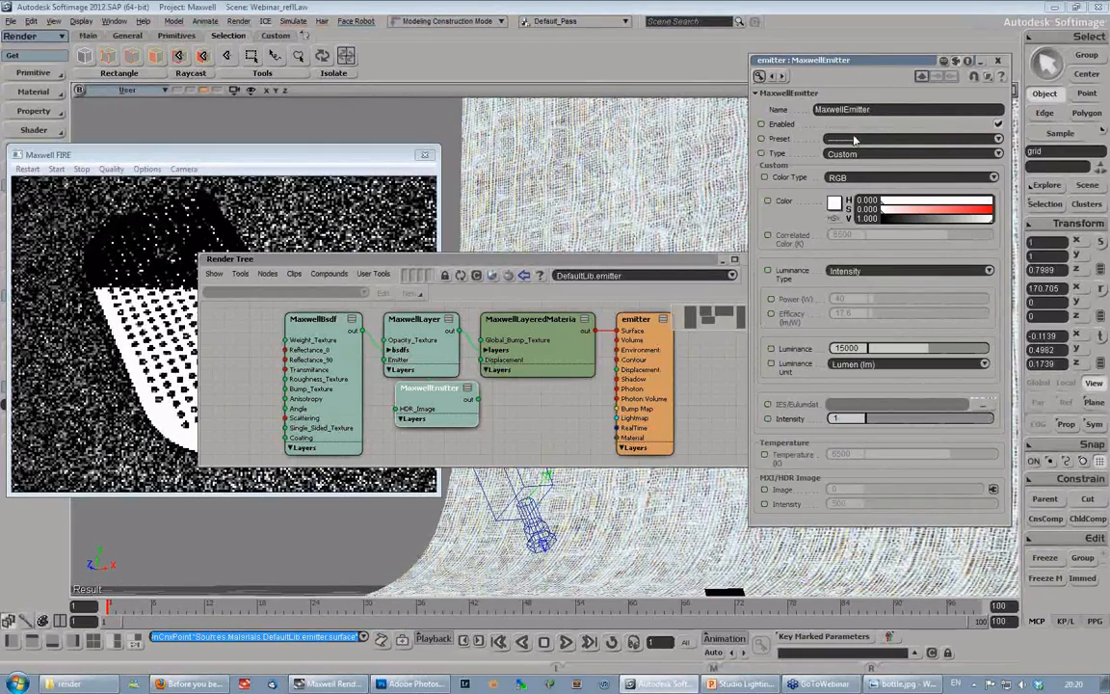
# - Close the emitter's render tree and switch to Photoshop with the new document settings open
pyautogui.moveTo(544, 260); pyautogui.dragTo(771, 69)
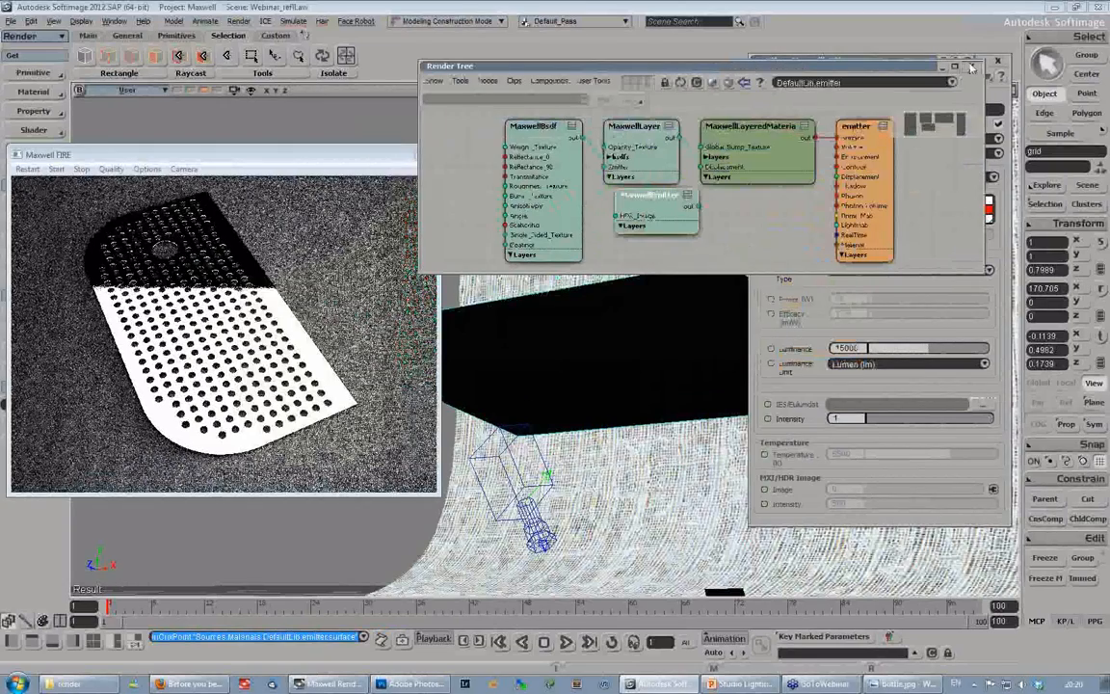
pyautogui.click(972, 68)
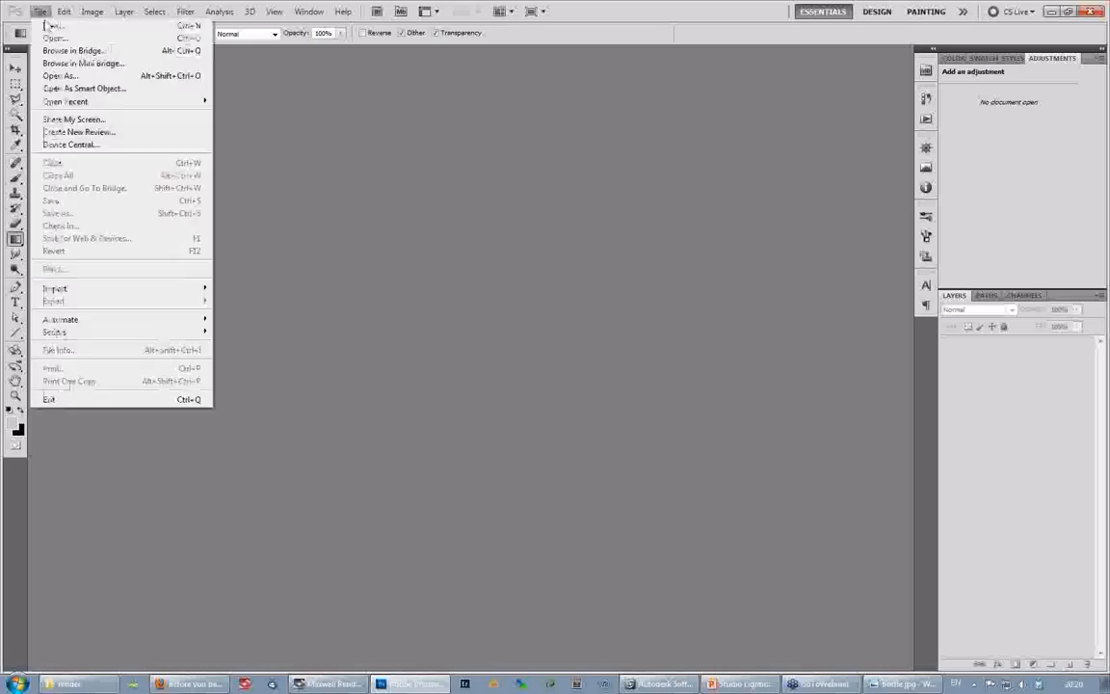
pyautogui.click(314, 153)
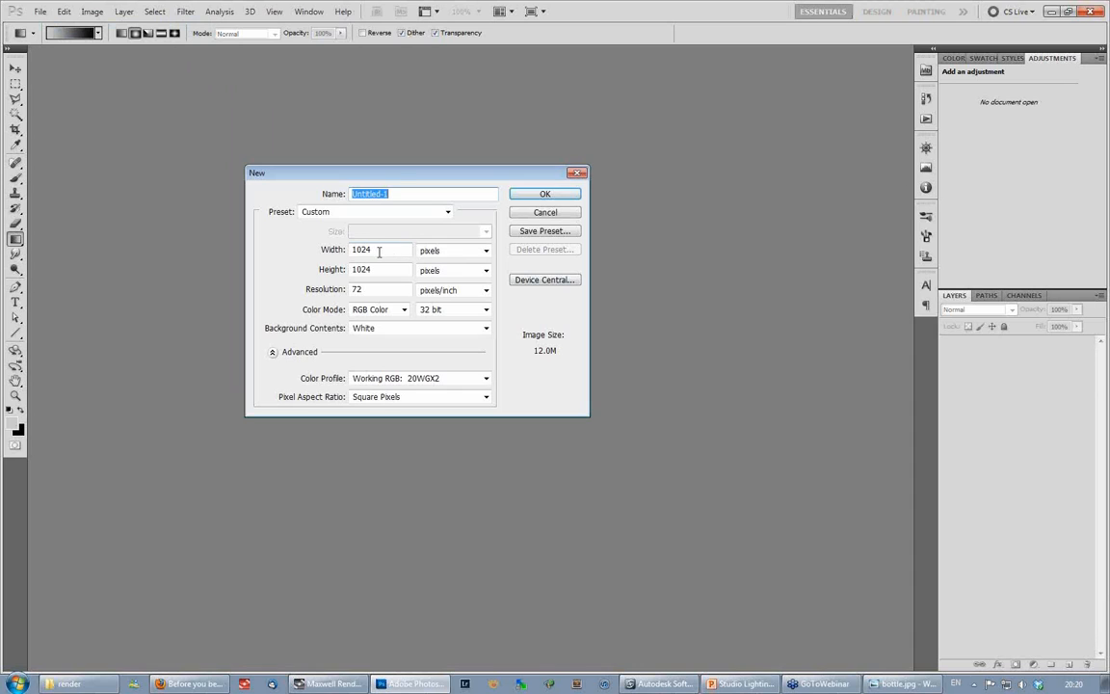
# - Create a 1024 by 1024 pixel RGB Color document at 72 pixels/inch with 32 bit depth and white background
pyautogui.moveTo(393, 175); pyautogui.dragTo(453, 136)
pyautogui.click(437, 211)
pyautogui.click(439, 214)
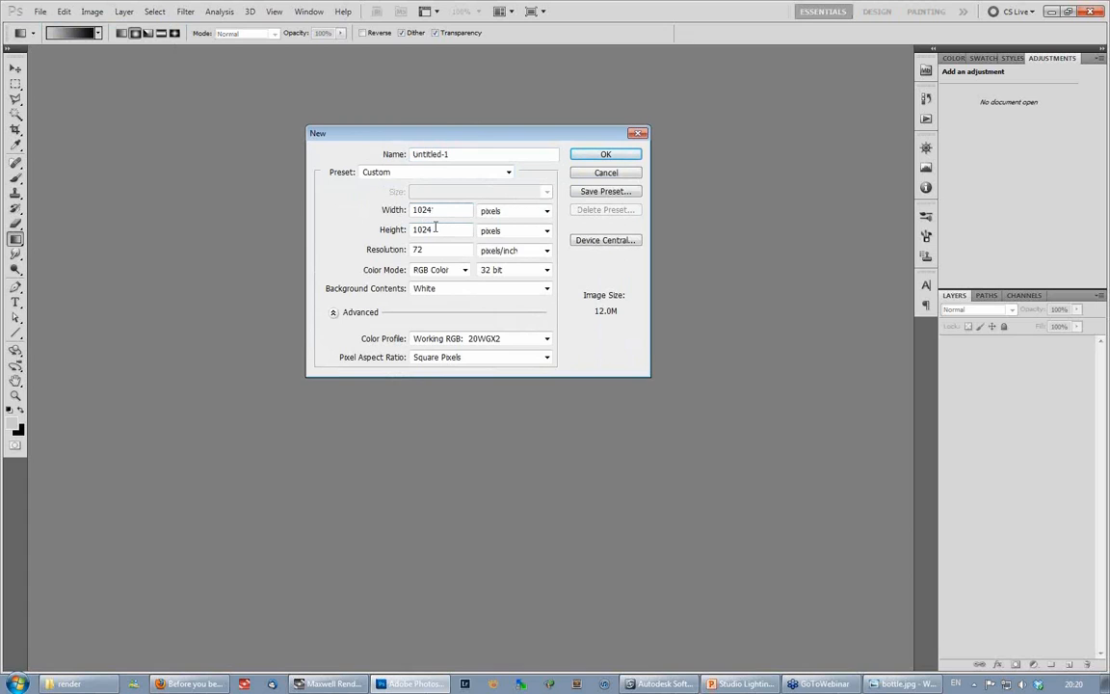
pyautogui.click(510, 273)
pyautogui.click(490, 293)
pyautogui.click(511, 271)
pyautogui.click(493, 315)
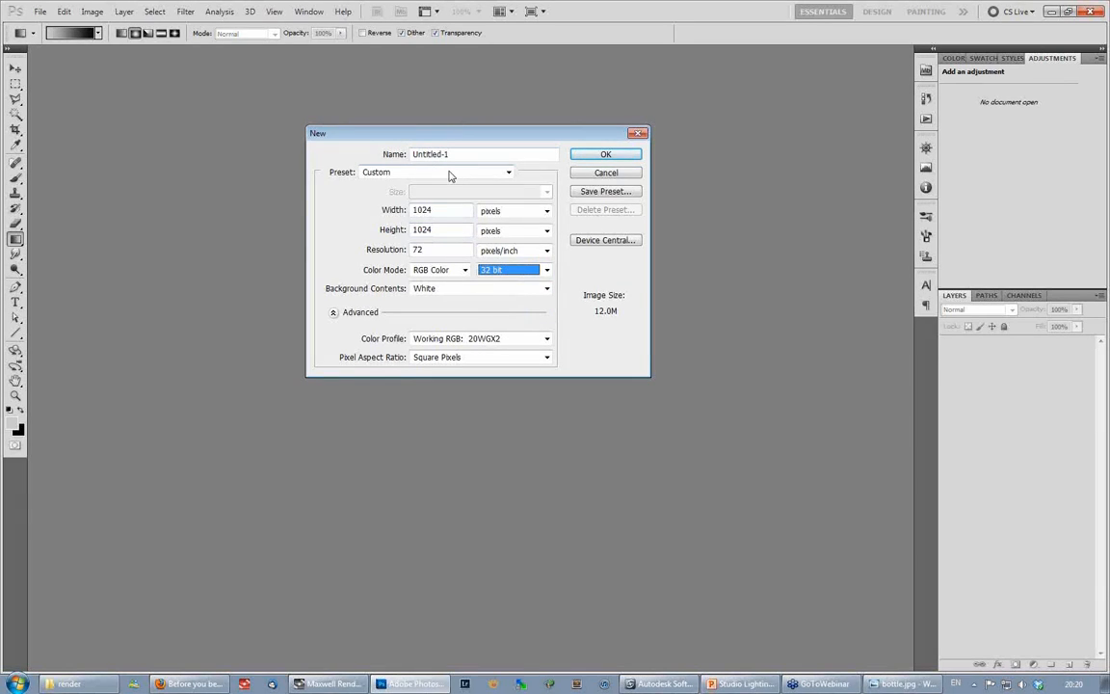
pyautogui.click(604, 155)
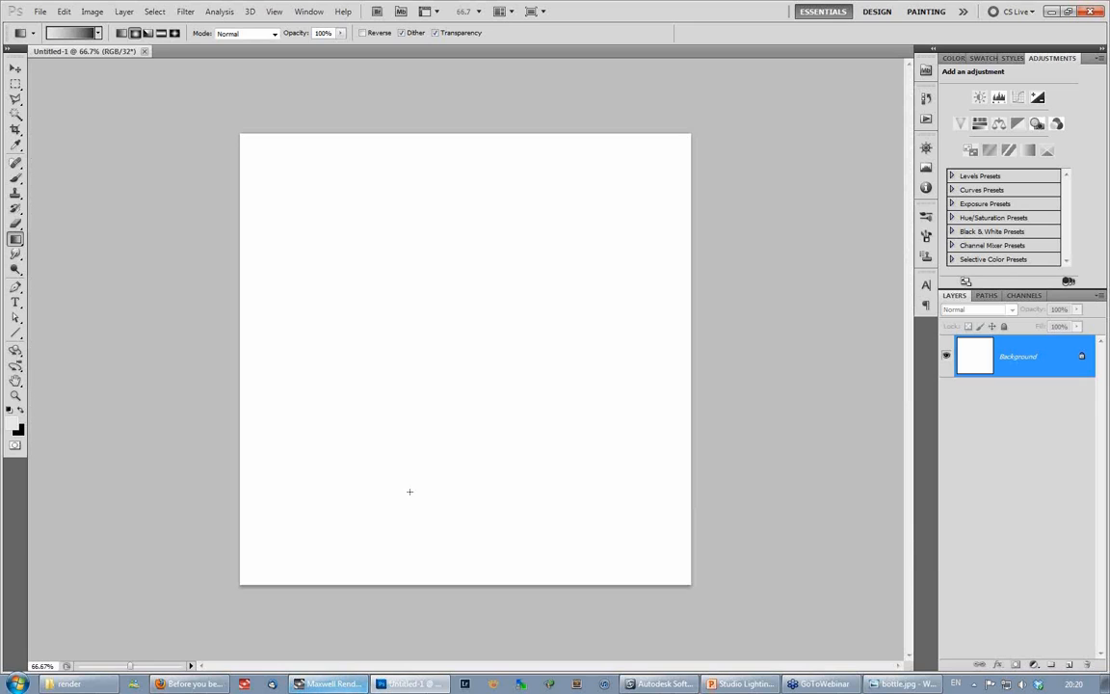
# - Switch to Maxwell Render to view the finished coffee machine render
pyautogui.click(330, 684)
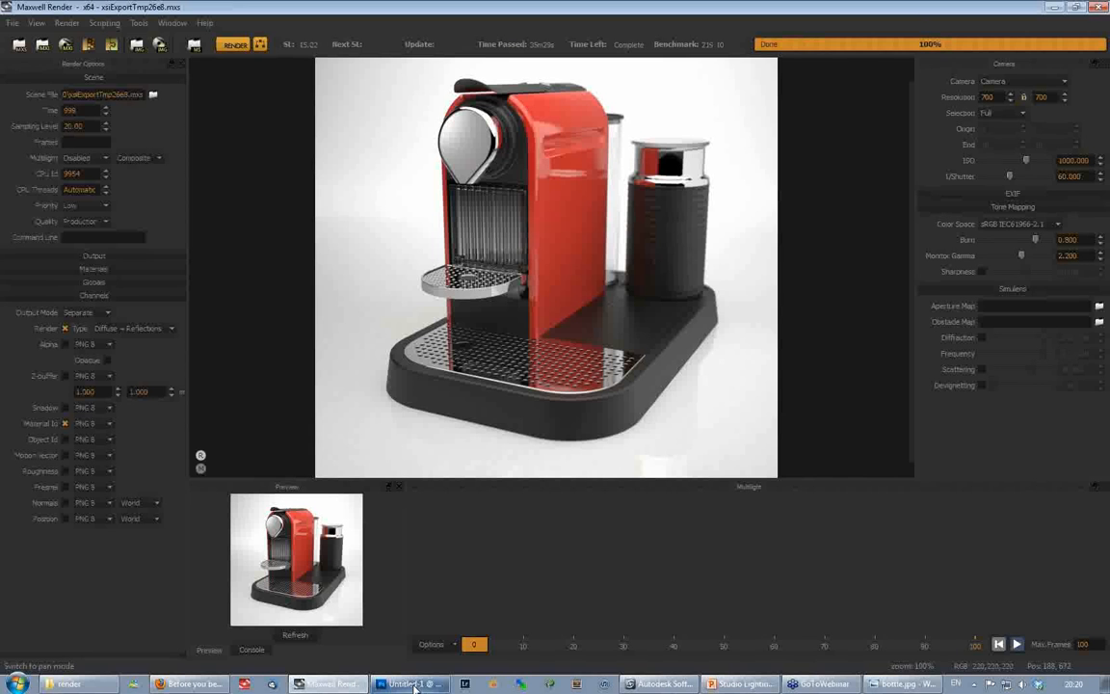
# - Switch to Photoshop and fill the white Background layer with solid black
pyautogui.click(413, 684)
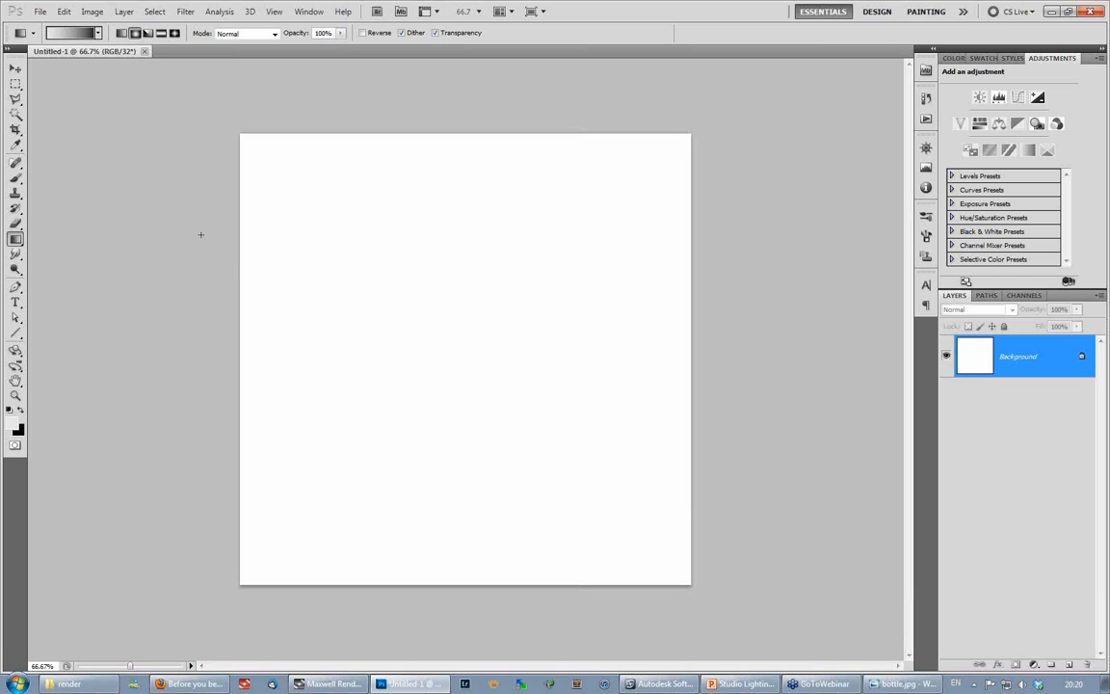
pyautogui.hotkey('alt', 'BackSpace')
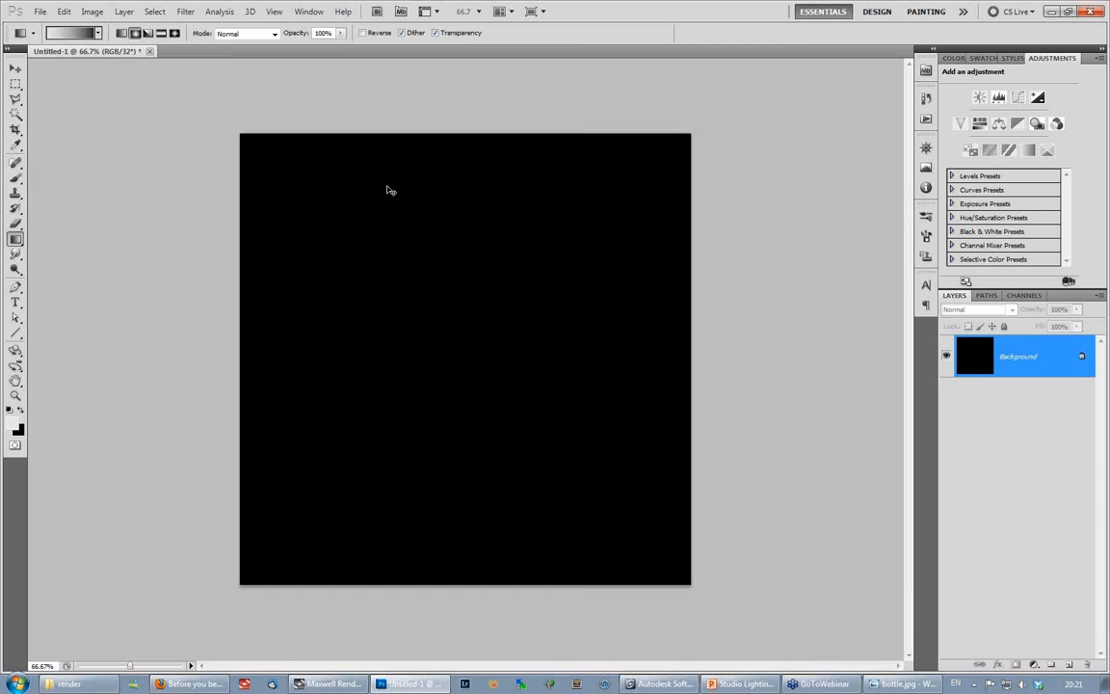
# - Show the rulers and place one horizontal and one vertical guide crossing at the centre of the canvas
pyautogui.hotkey('ctrl', 'r')
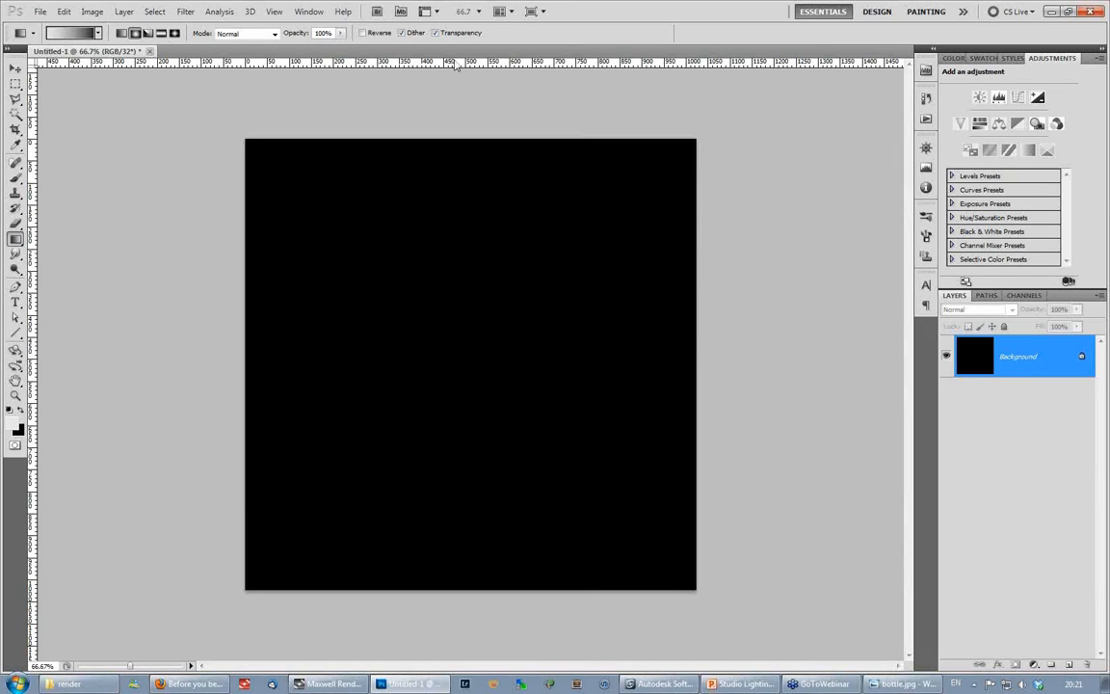
pyautogui.moveTo(473, 305); pyautogui.dragTo(468, 364)
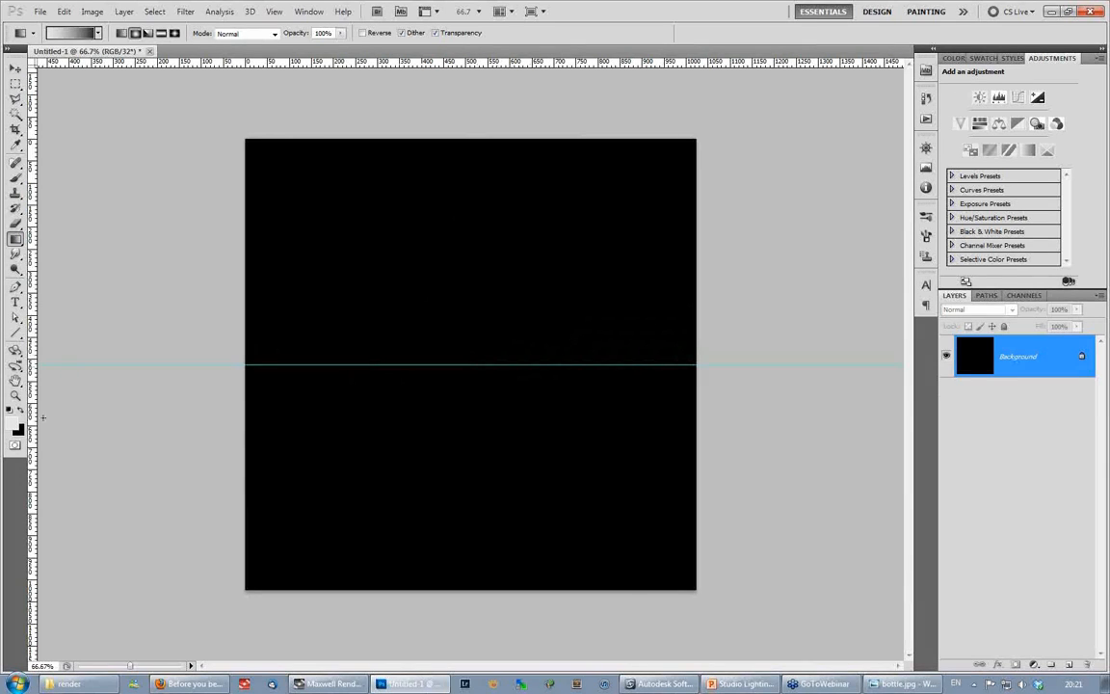
pyautogui.moveTo(33, 378); pyautogui.dragTo(470, 410)
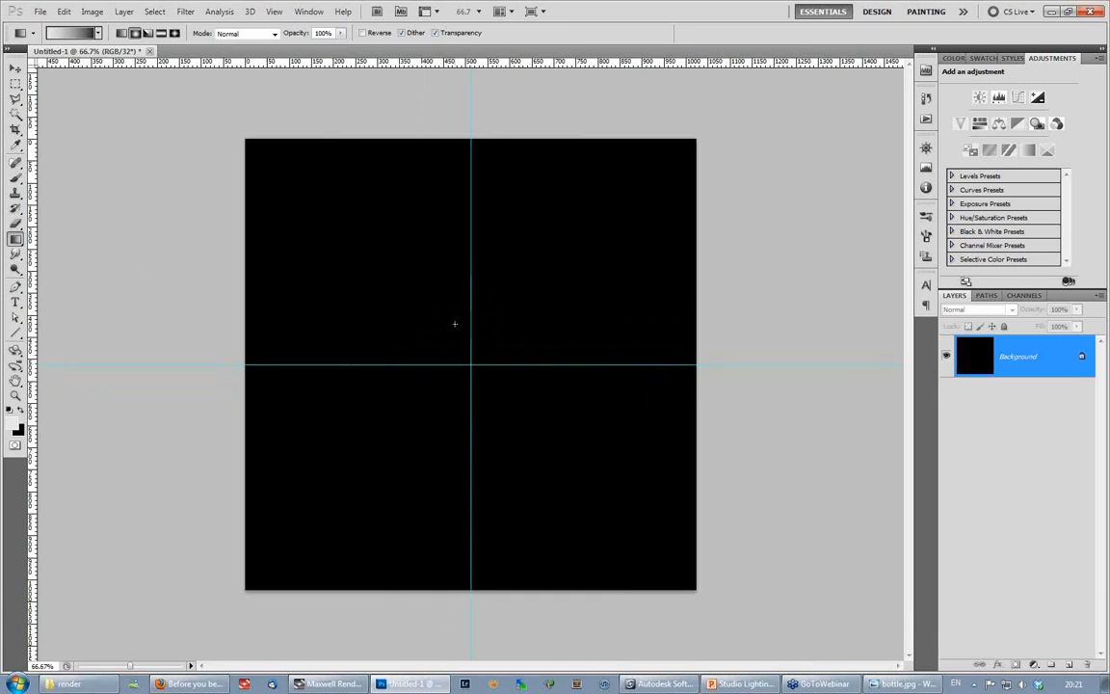
pyautogui.click(273, 11)
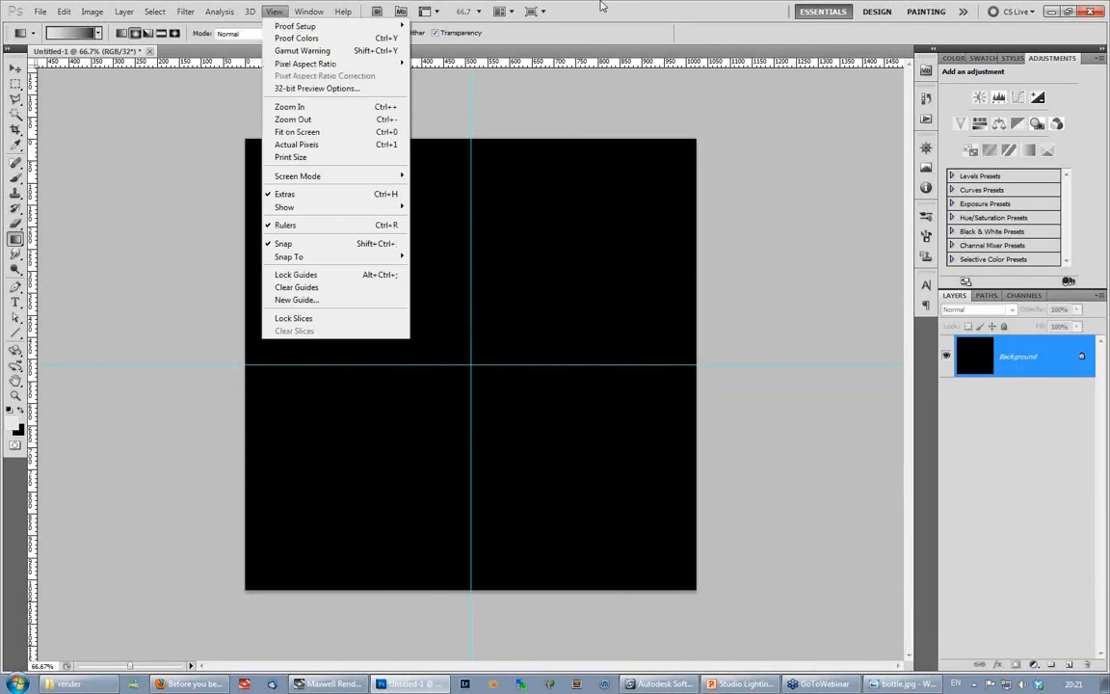
pyautogui.click(216, 107)
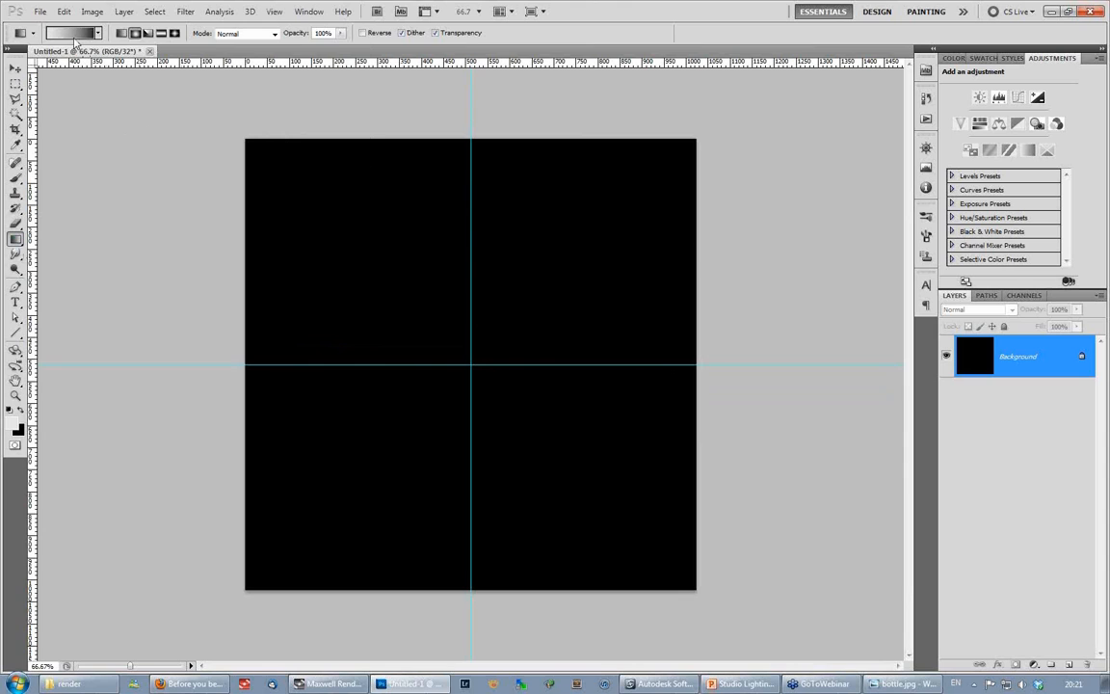
# - Set the foreground's 32-bit R, G and B to 0.2 and draw a large centred radial gradient reaching the canvas corners
pyautogui.click(16, 429)
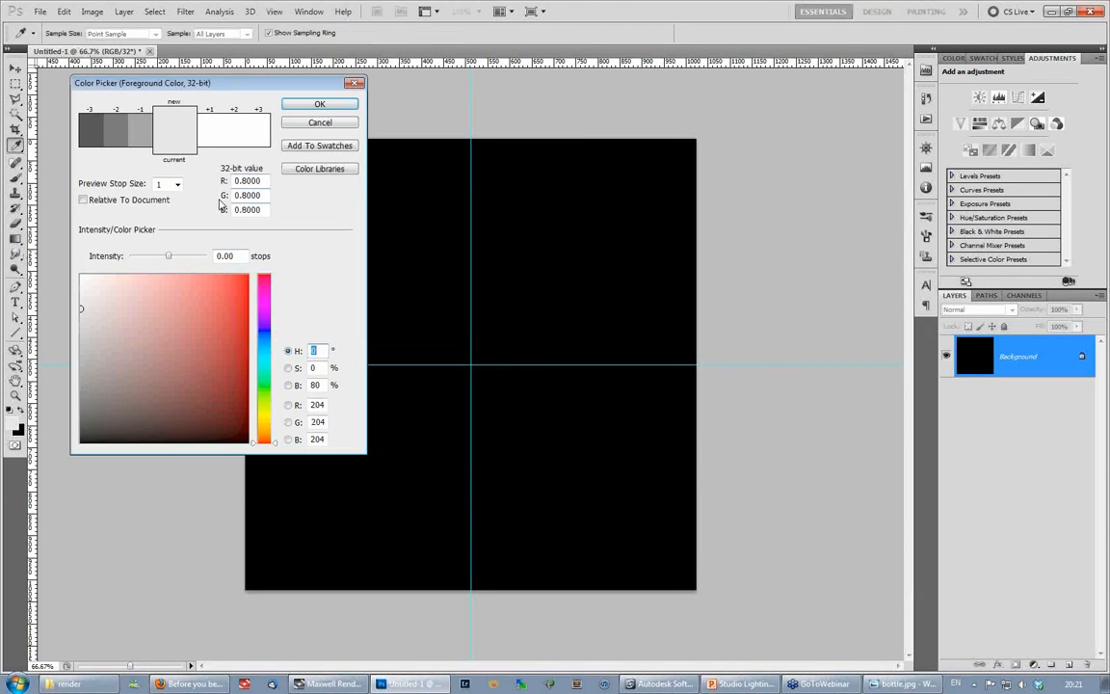
pyautogui.click(235, 180)
pyautogui.write('.2')
pyautogui.press('Tab')
pyautogui.write('.2')
pyautogui.press('Tab')
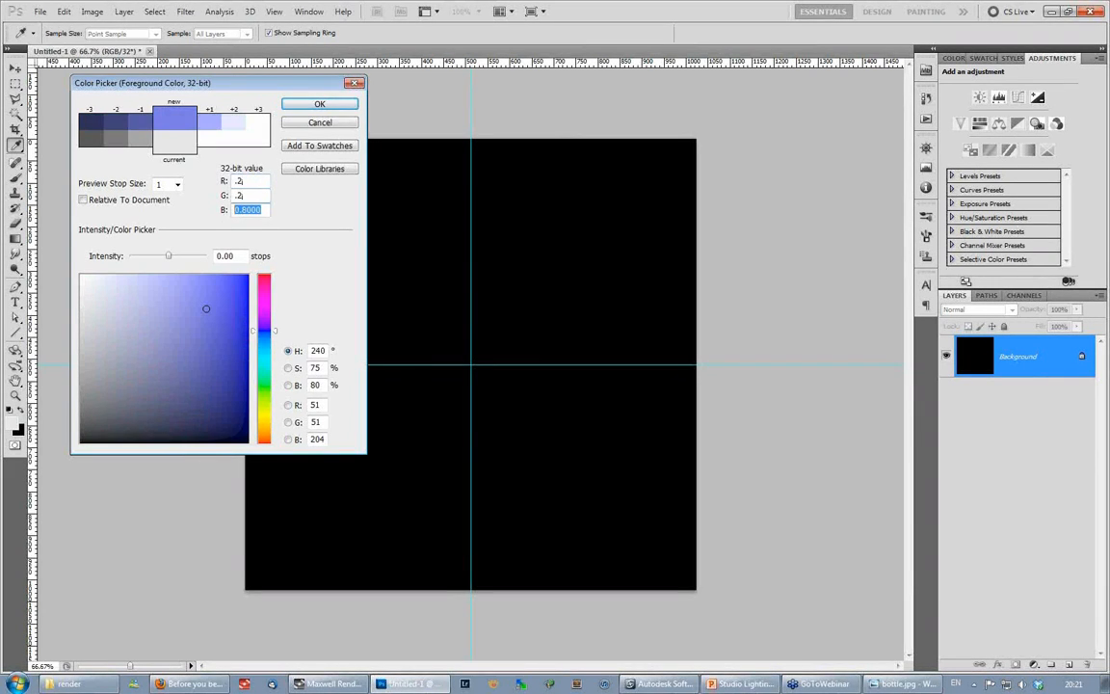
pyautogui.write('.2')
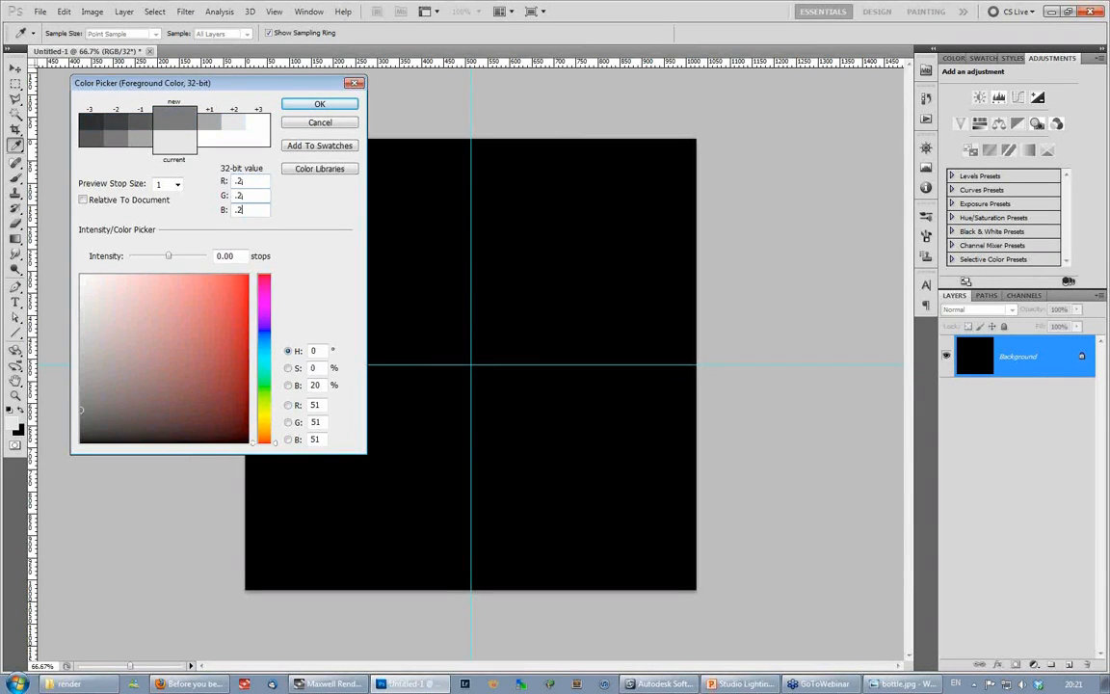
pyautogui.click(318, 106)
pyautogui.press('g')
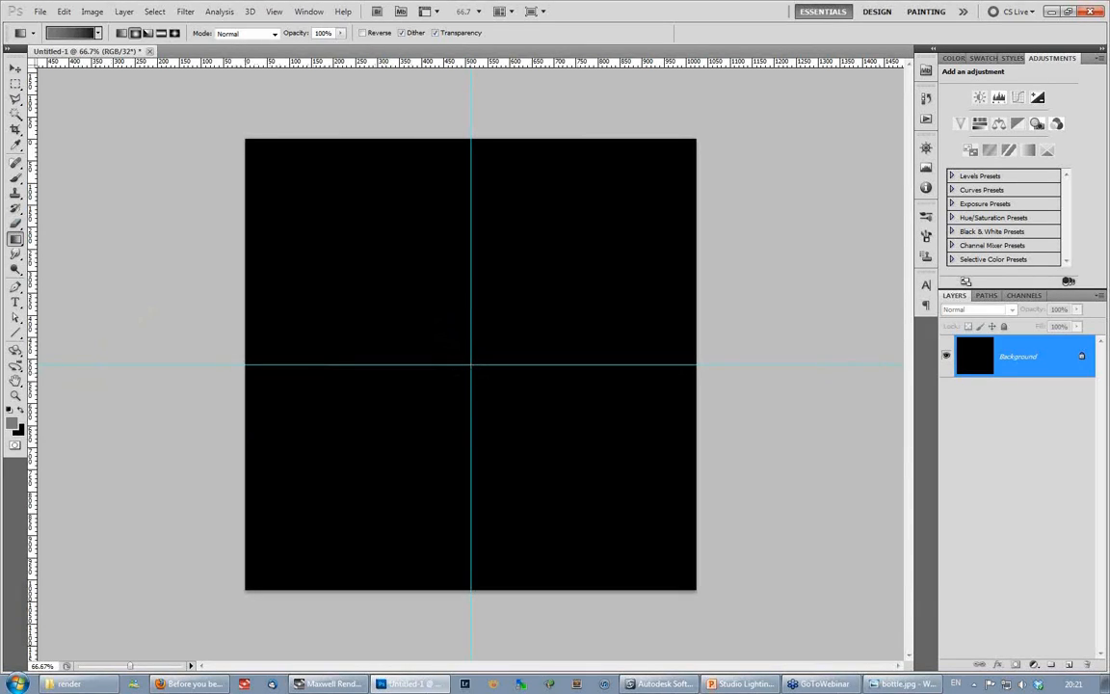
pyautogui.moveTo(254, 352); pyautogui.dragTo(170, 362)
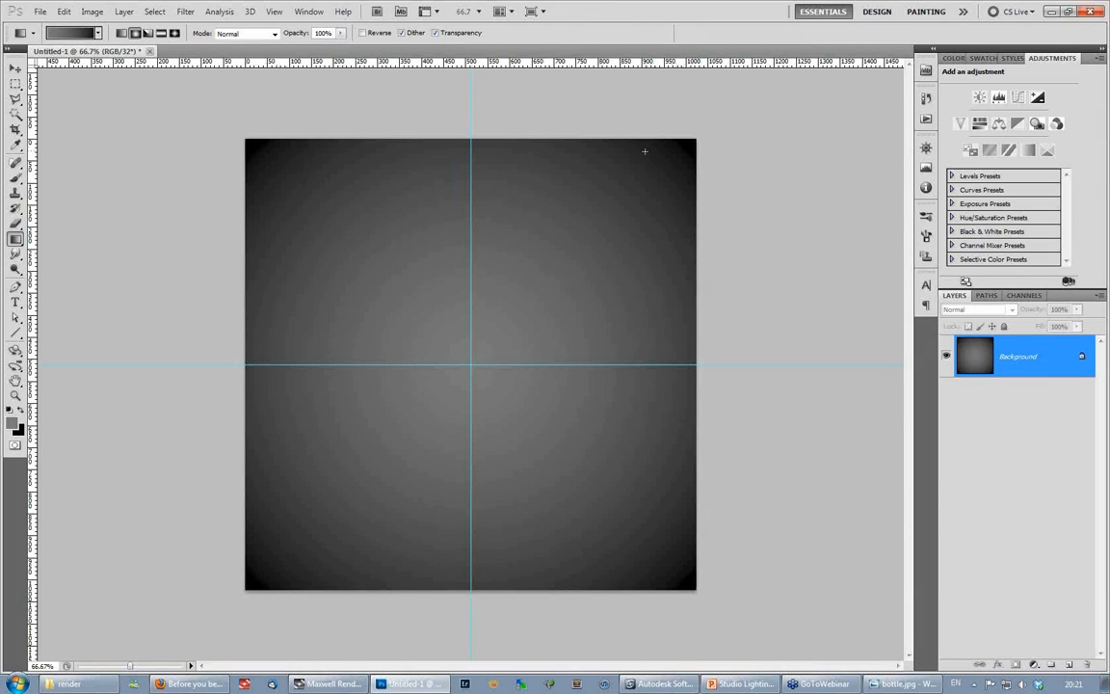
# - Add a new layer above the Background and set the foreground's 32-bit R, G and B values to 0.8
pyautogui.hotkey('ctrl', 'shift', 'alt', 'n')
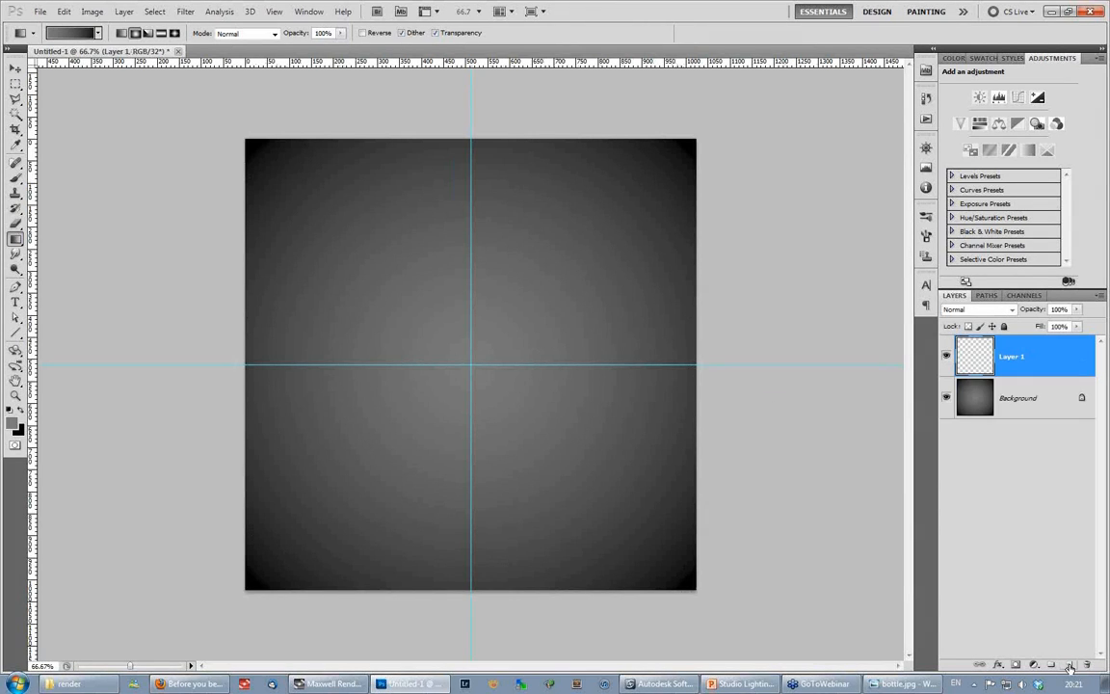
pyautogui.click(12, 427)
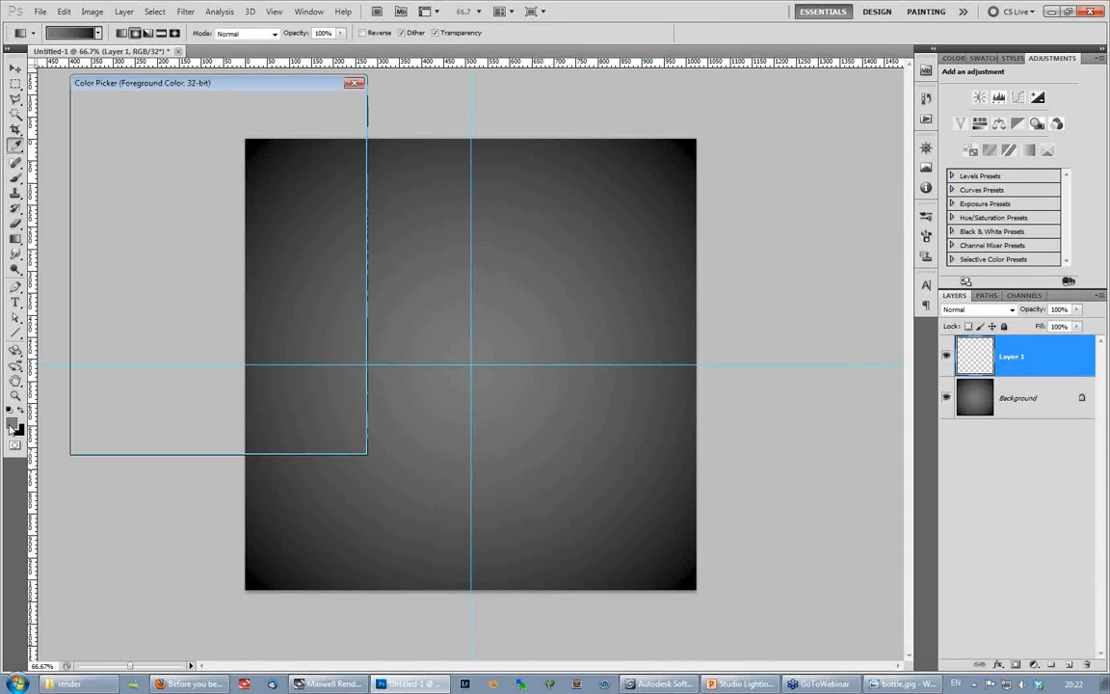
pyautogui.moveTo(256, 180); pyautogui.dragTo(223, 192)
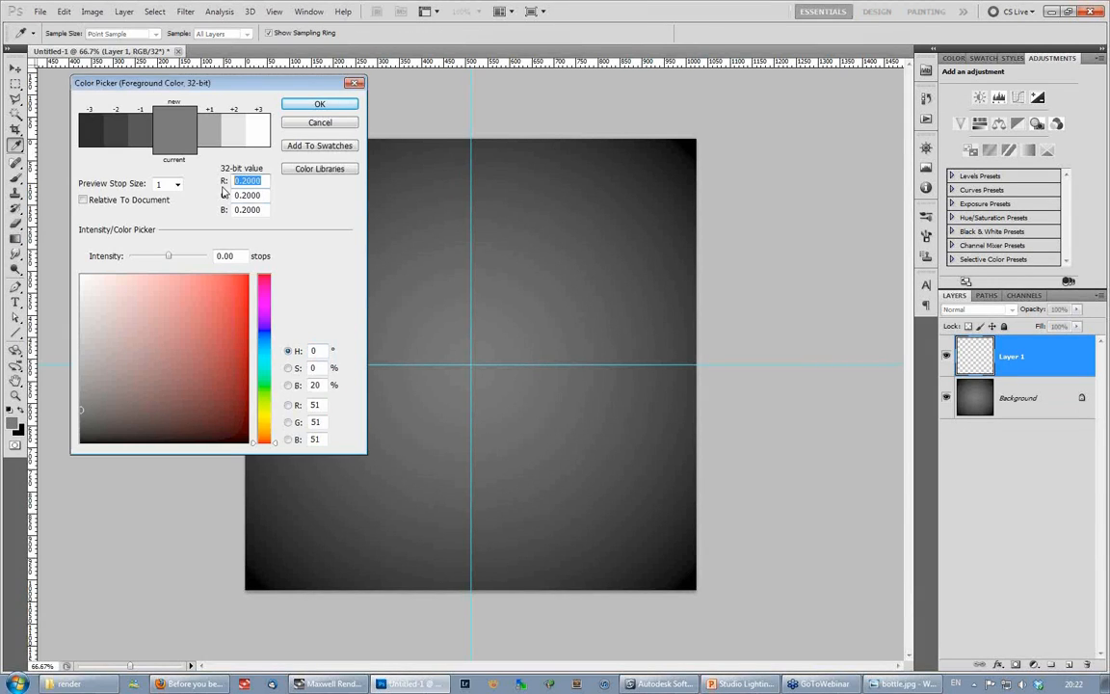
pyautogui.write('.8')
pyautogui.press('Tab')
pyautogui.write('.8')
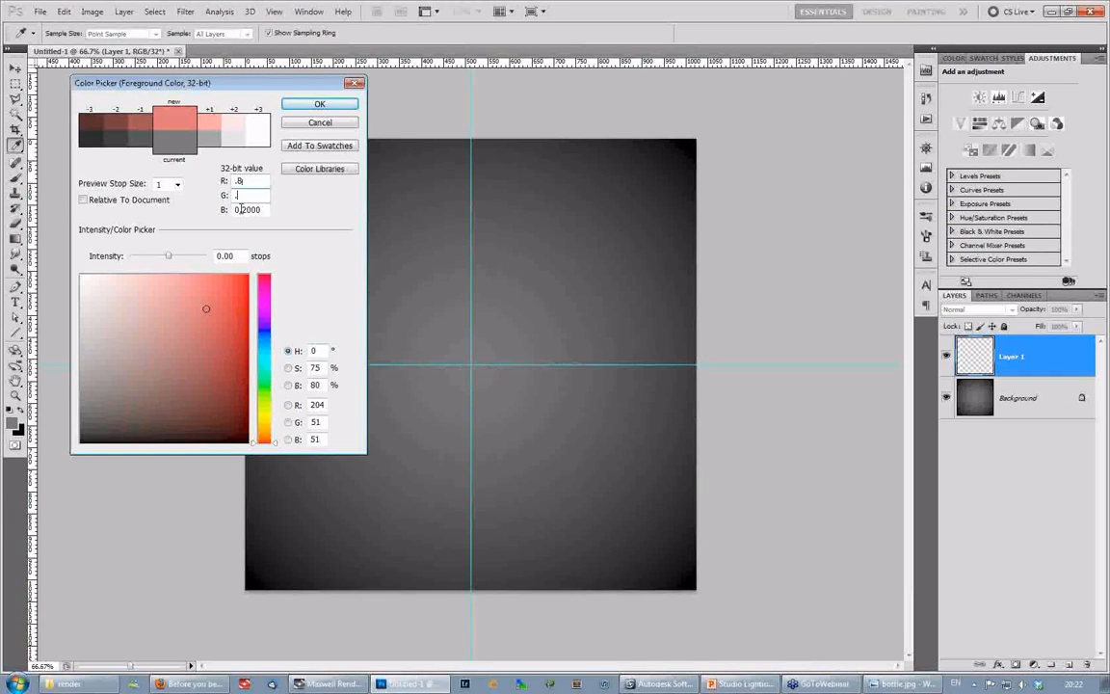
pyautogui.click(258, 211)
pyautogui.moveTo(258, 214); pyautogui.dragTo(228, 213)
pyautogui.write('.8')
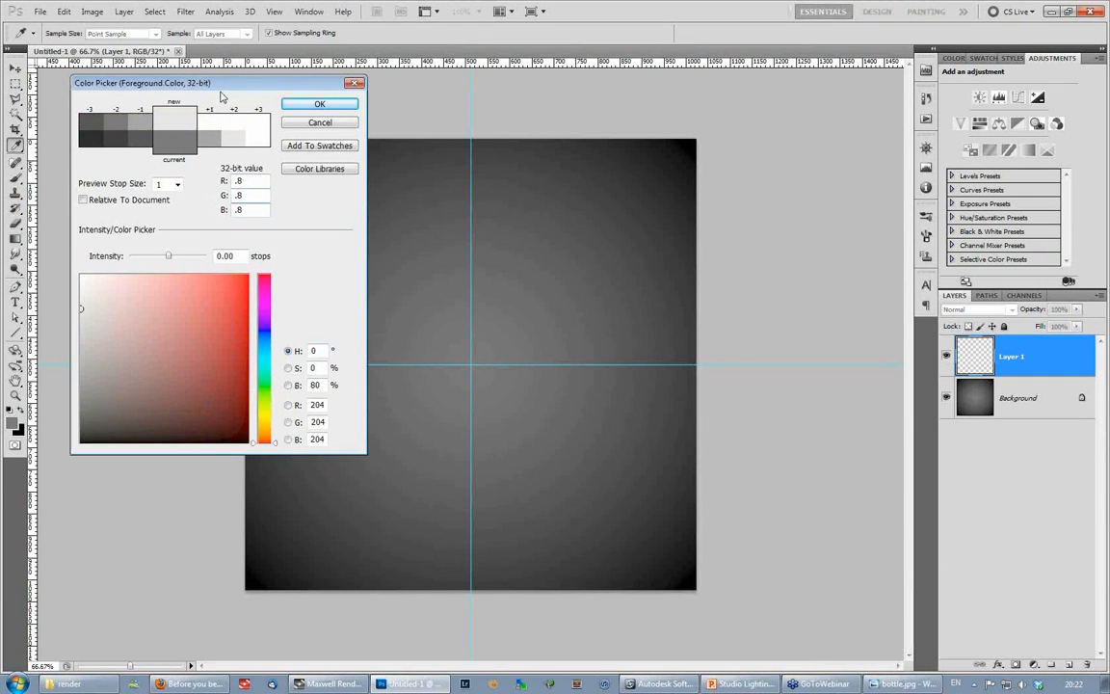
# - Try 32-bit values of 20 for the foreground colour's R, G and B
pyautogui.press('Tab')
pyautogui.write('20')
pyautogui.press('Tab')
pyautogui.write('20')
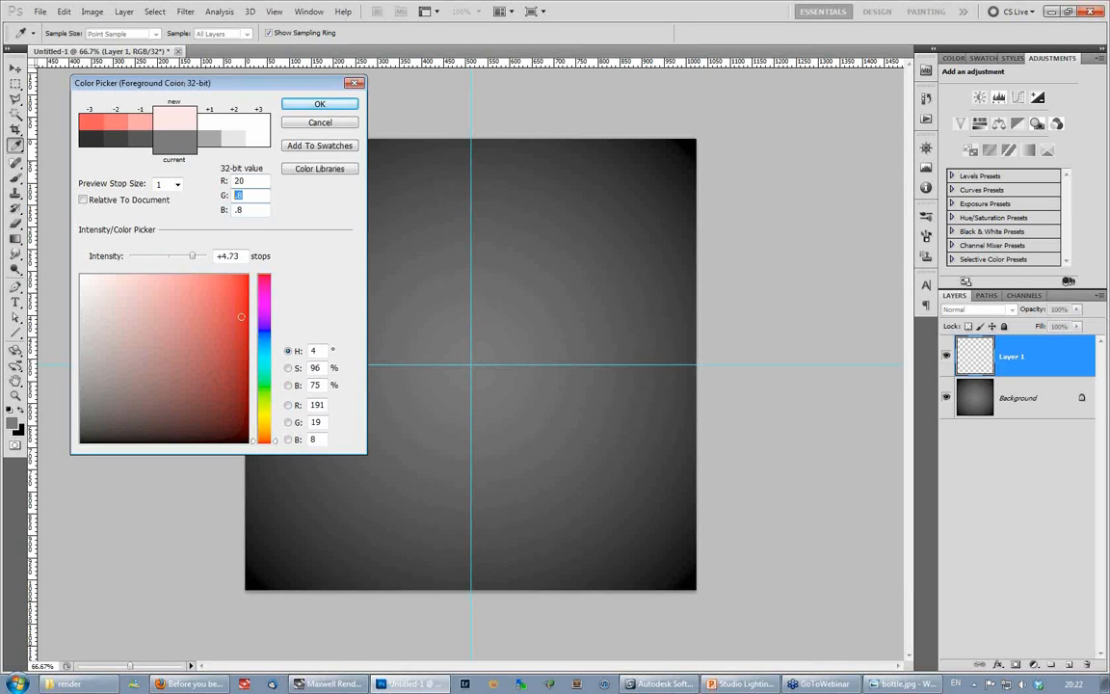
pyautogui.press('Tab')
pyautogui.write('20')
# - Return the foreground's R, G and B to 0.8 and draw a radial gradient about 350 pixels across from the guide crossing on Layer 1
pyautogui.moveTo(246, 181); pyautogui.dragTo(209, 186)
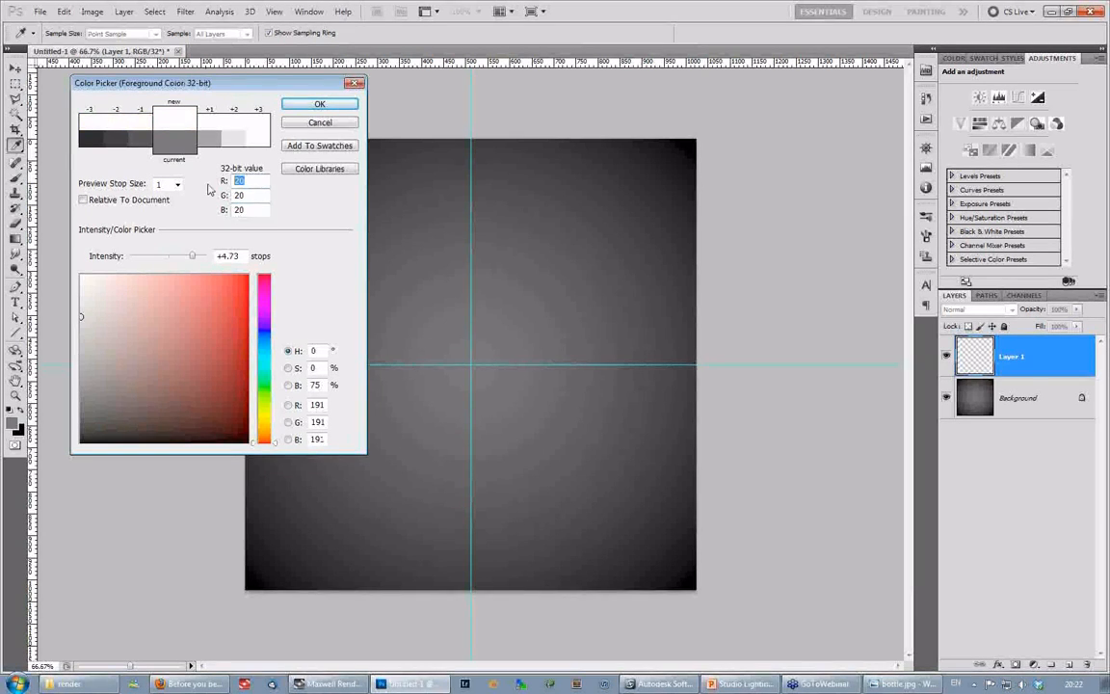
pyautogui.write('.8')
pyautogui.press('Tab')
pyautogui.write('.8')
pyautogui.press('Tab')
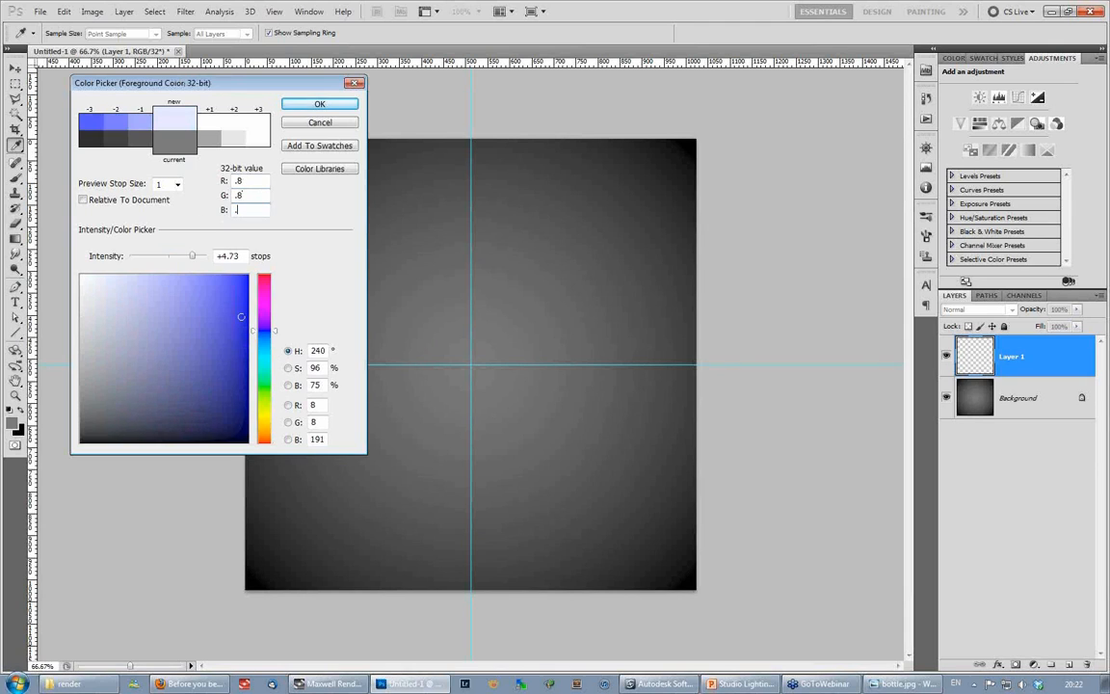
pyautogui.write('.8')
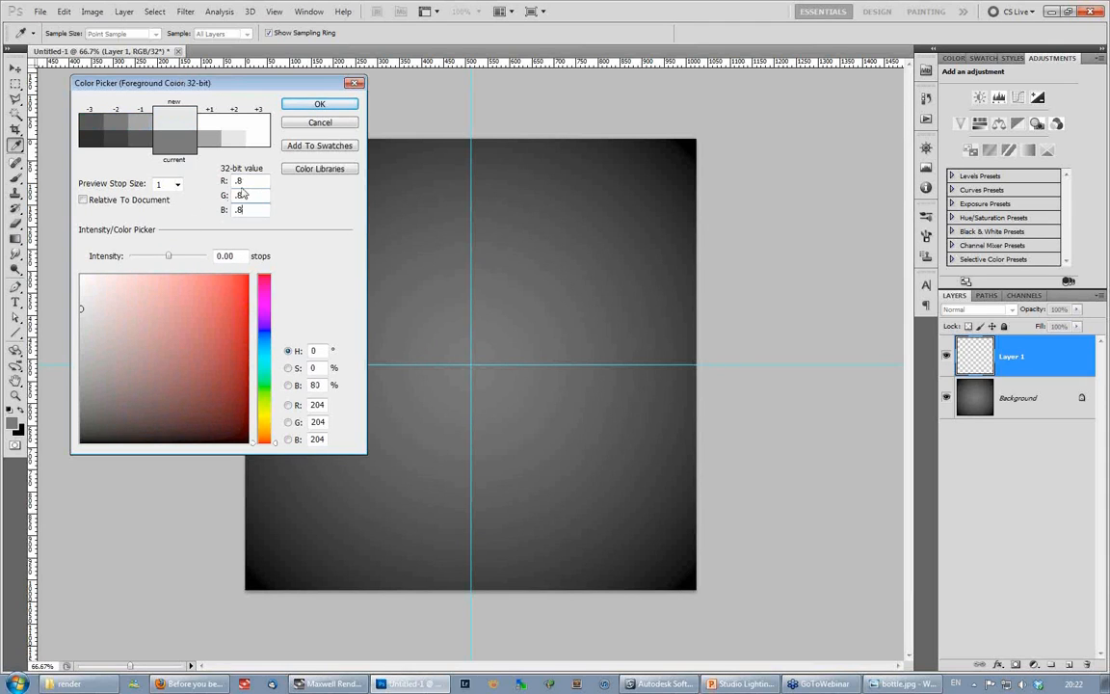
pyautogui.click(320, 105)
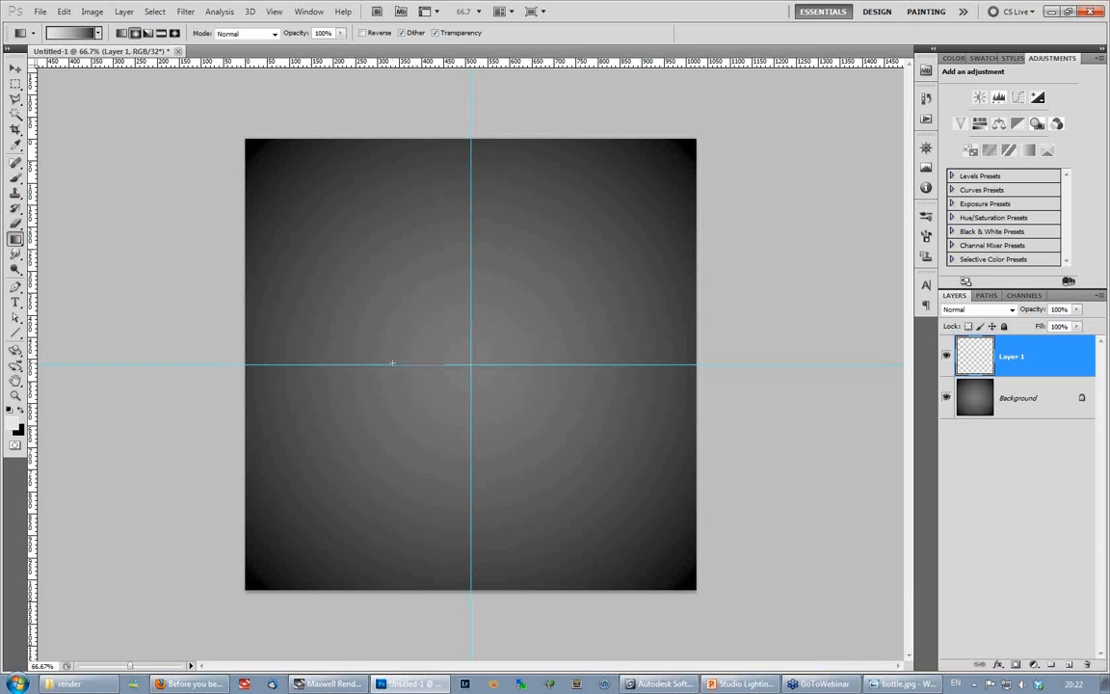
pyautogui.moveTo(470, 364); pyautogui.dragTo(502, 314)
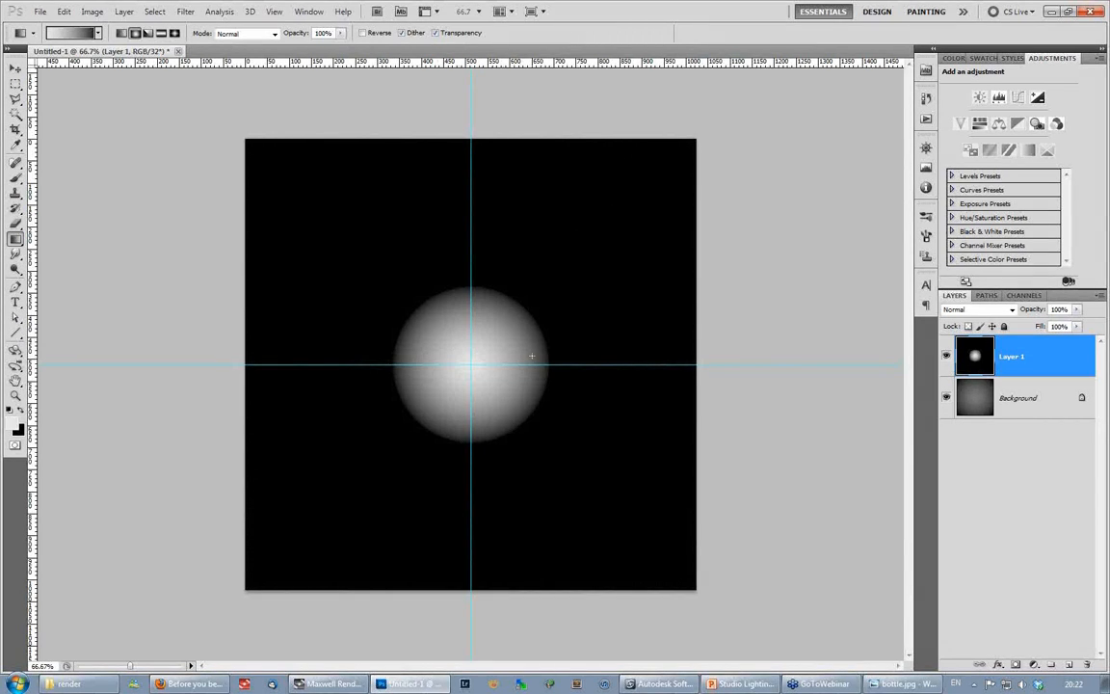
# - Blend Layer 1 with Linear Dodge (Add) and flatten the image into a single Background layer
pyautogui.click(971, 309)
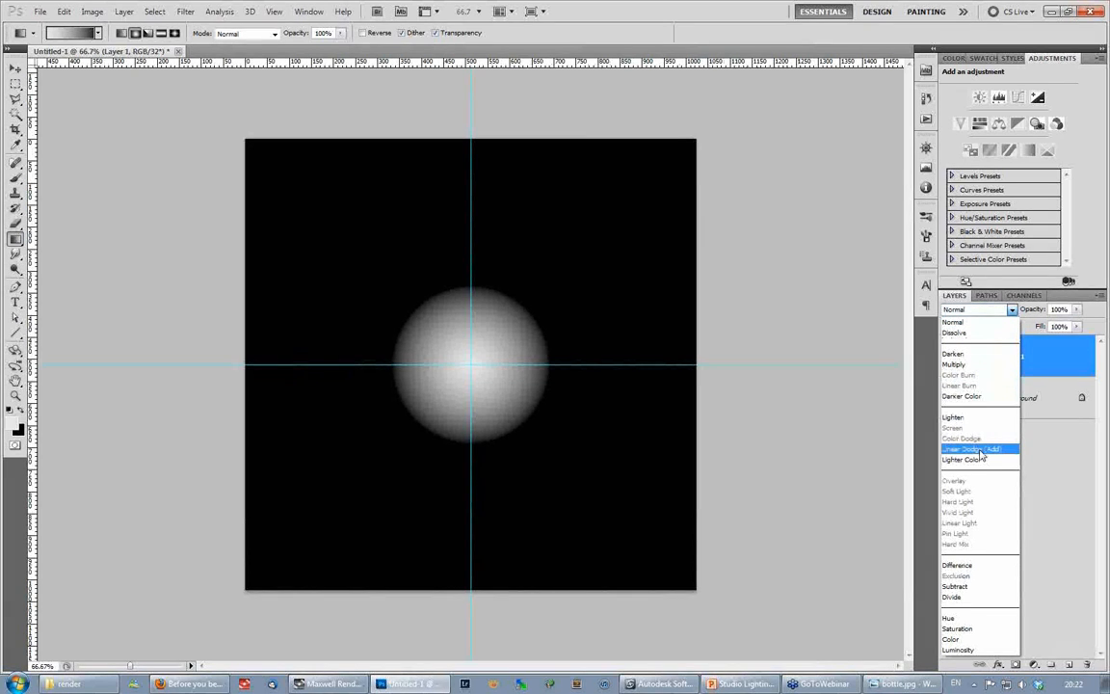
pyautogui.click(975, 449)
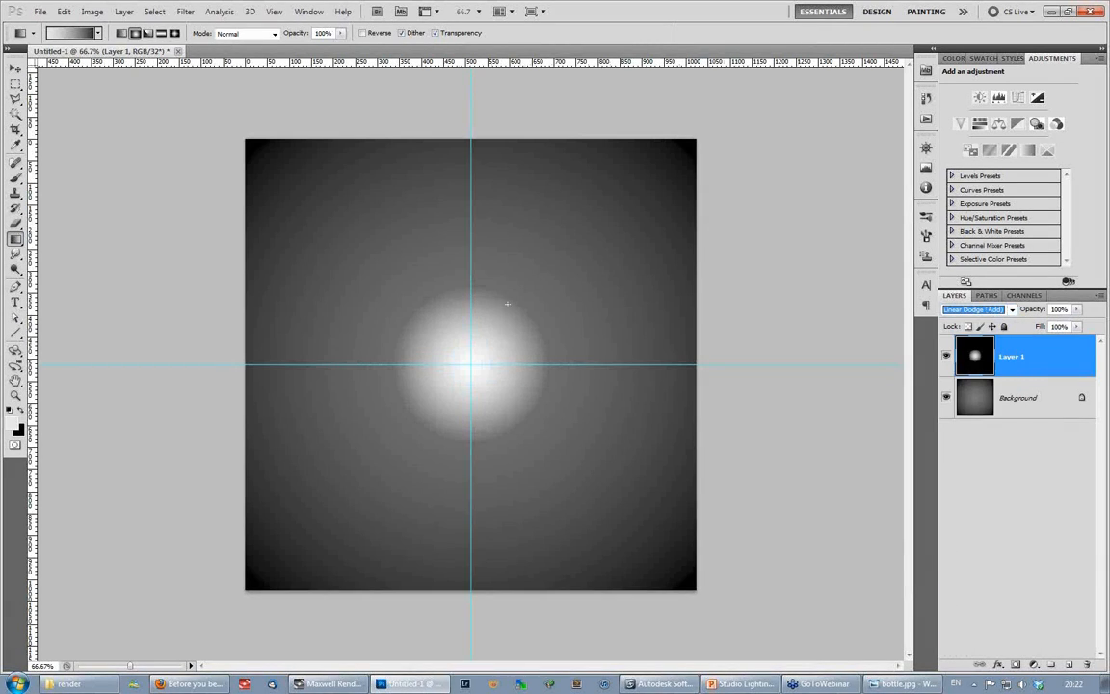
pyautogui.click(125, 11)
pyautogui.click(161, 442)
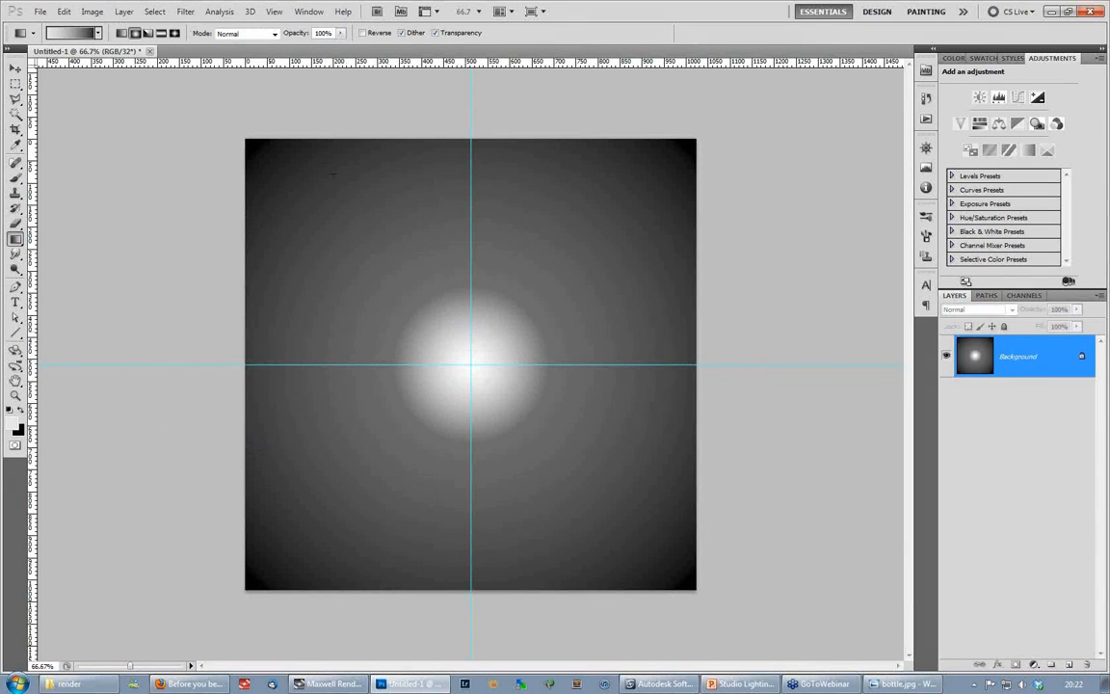
# - Soften the flattened gradient with a Gaussian Blur and check its brightness range by varying the 32-bit preview exposure
pyautogui.click(184, 12)
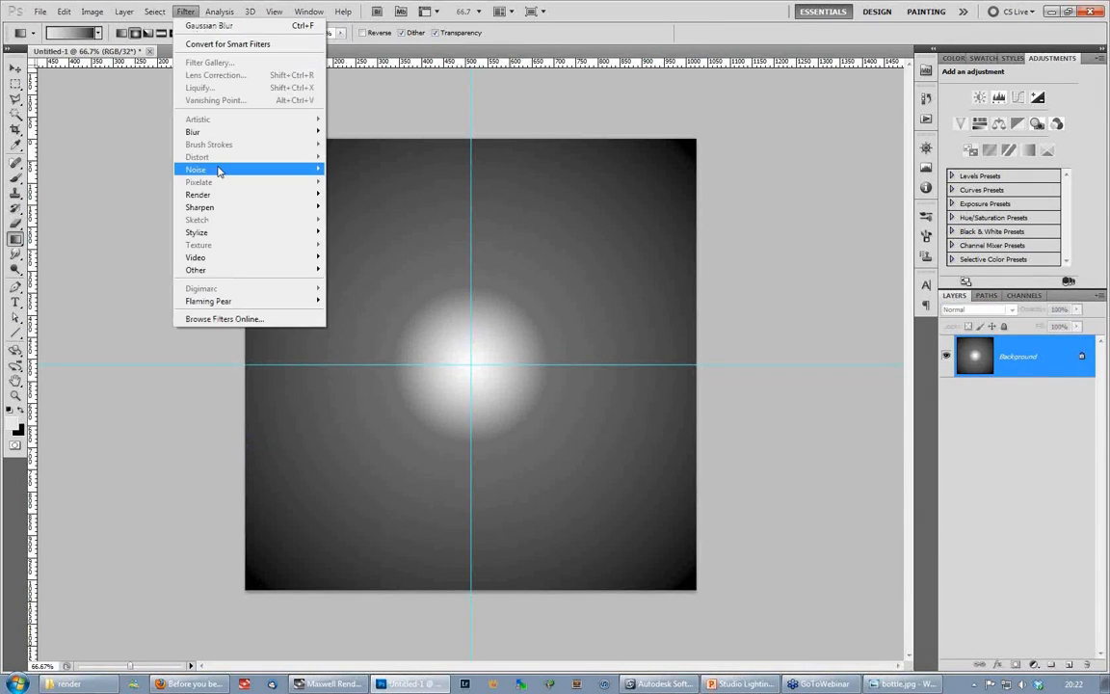
pyautogui.moveTo(203, 131)
pyautogui.click(133, 183)
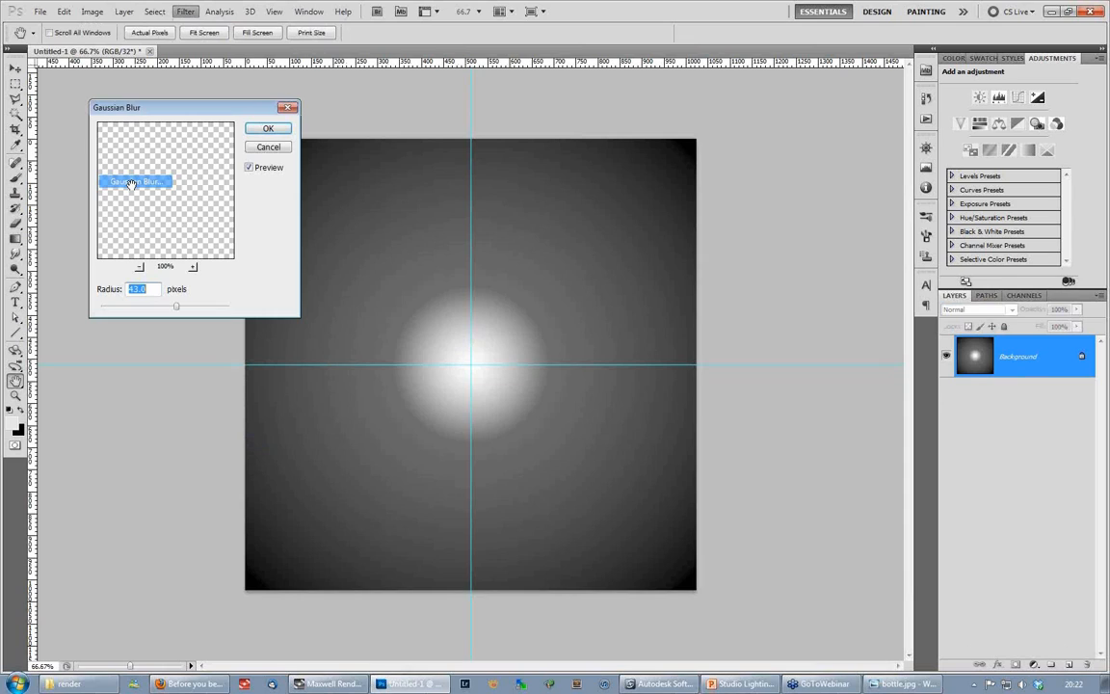
pyautogui.moveTo(164, 309)
pyautogui.mouseDown()
pyautogui.moveTo(126, 308)
pyautogui.moveTo(175, 308)
pyautogui.mouseUp()
pyautogui.click(267, 128)
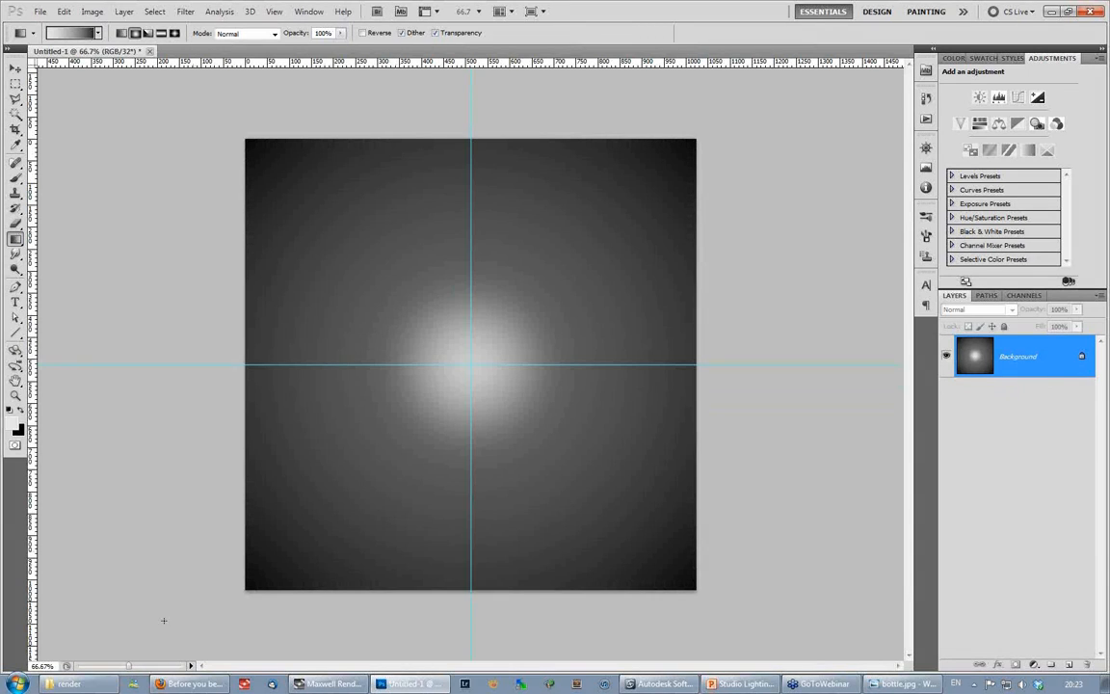
pyautogui.moveTo(129, 668); pyautogui.dragTo(131, 670)
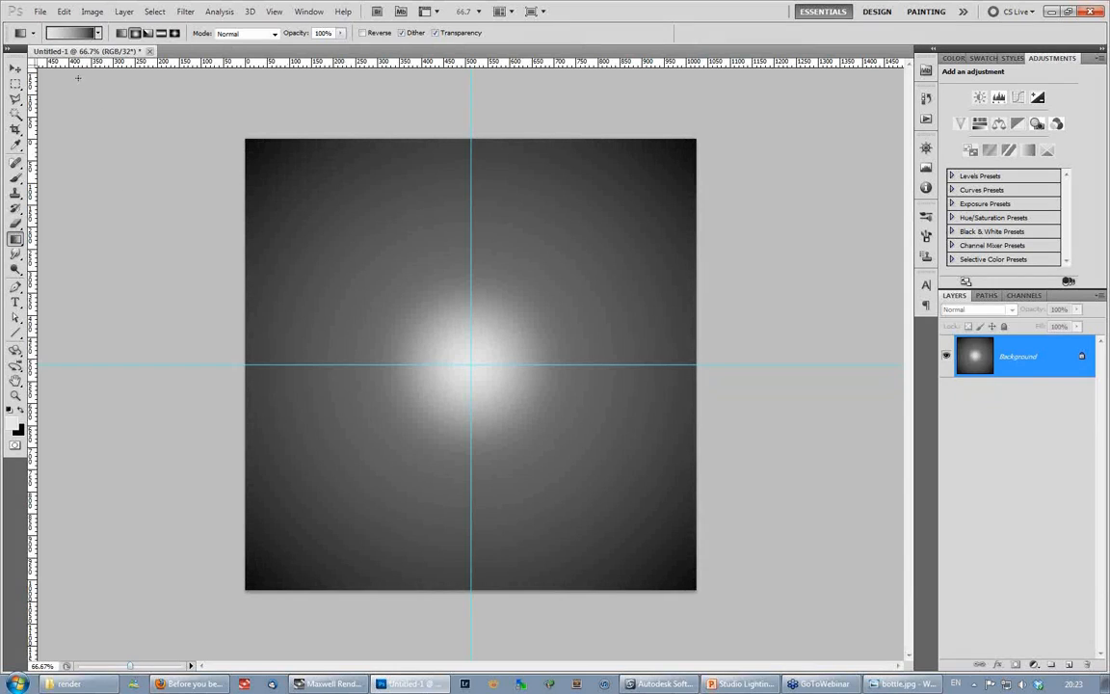
# - Save the image as softbox in OpenEXR (*.EXR) format in the Webinar folder
pyautogui.click(41, 12)
pyautogui.click(70, 213)
pyautogui.write('softox')
pyautogui.press('BackSpace')
pyautogui.press('BackSpace')
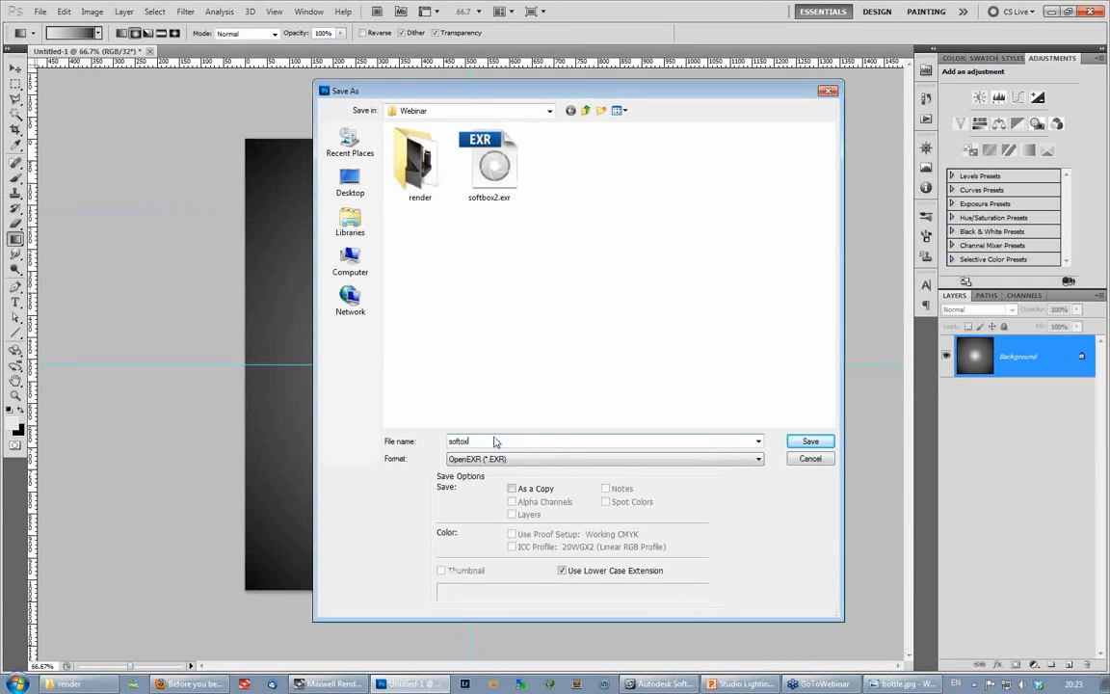
pyautogui.write('box')
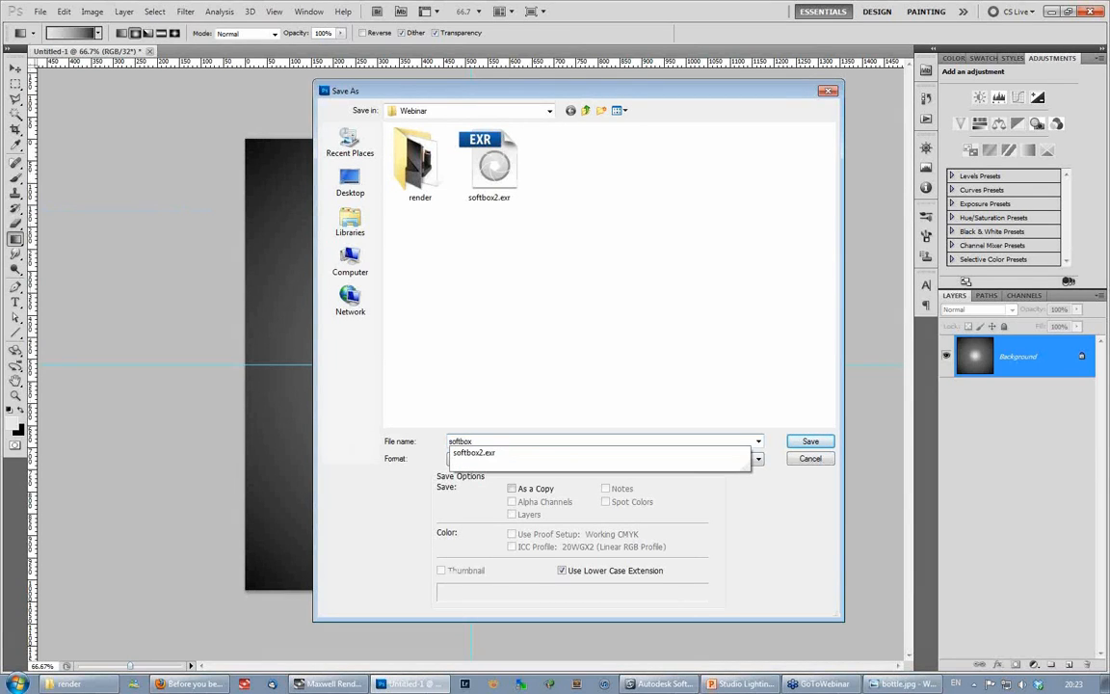
pyautogui.click(410, 465)
pyautogui.click(484, 460)
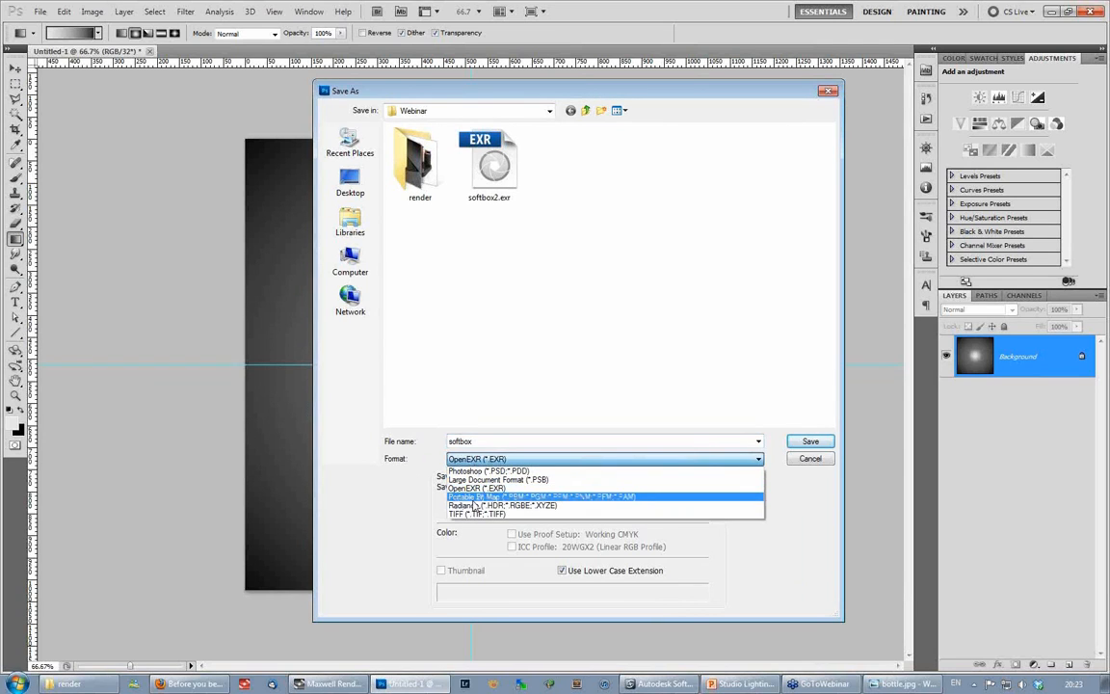
pyautogui.click(487, 488)
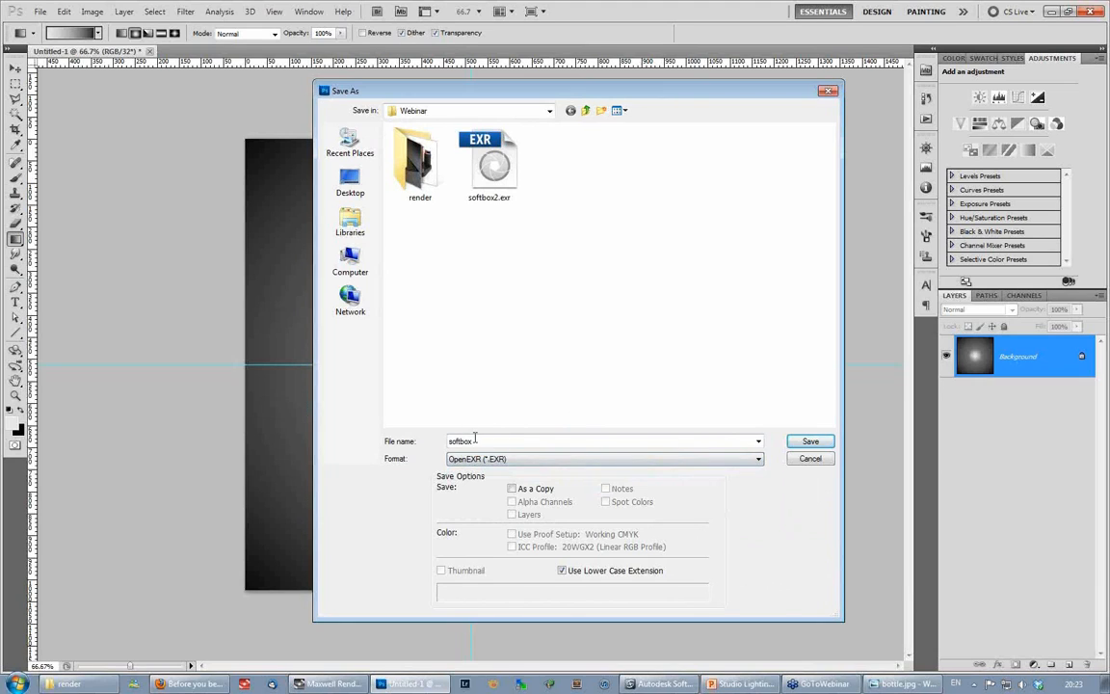
pyautogui.click(826, 444)
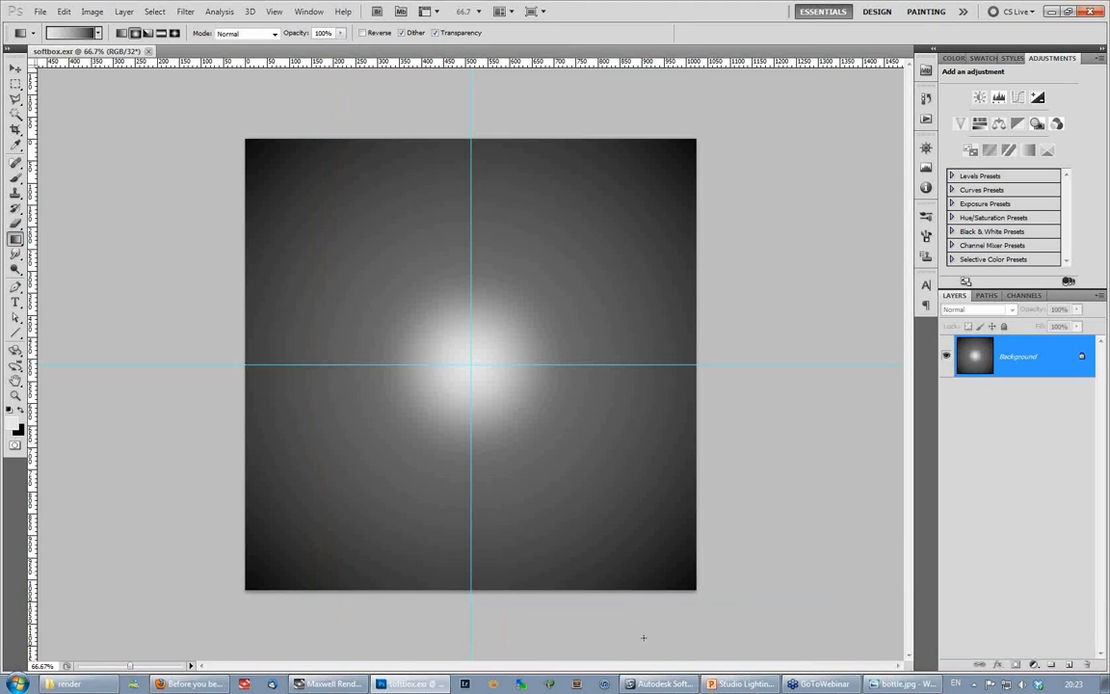
# - Switch to Softimage, open the emitter grid's material in an enlarged Render Tree, and make room around the MaxwellEmitter node
pyautogui.click(665, 684)
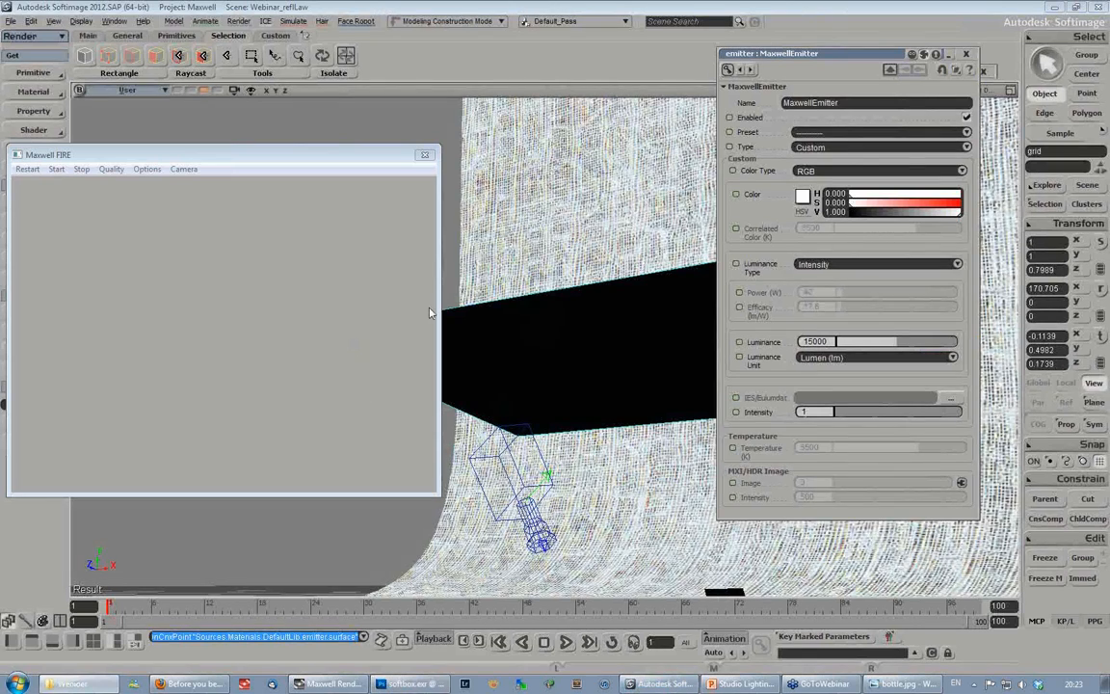
pyautogui.click(564, 349)
pyautogui.press('7')
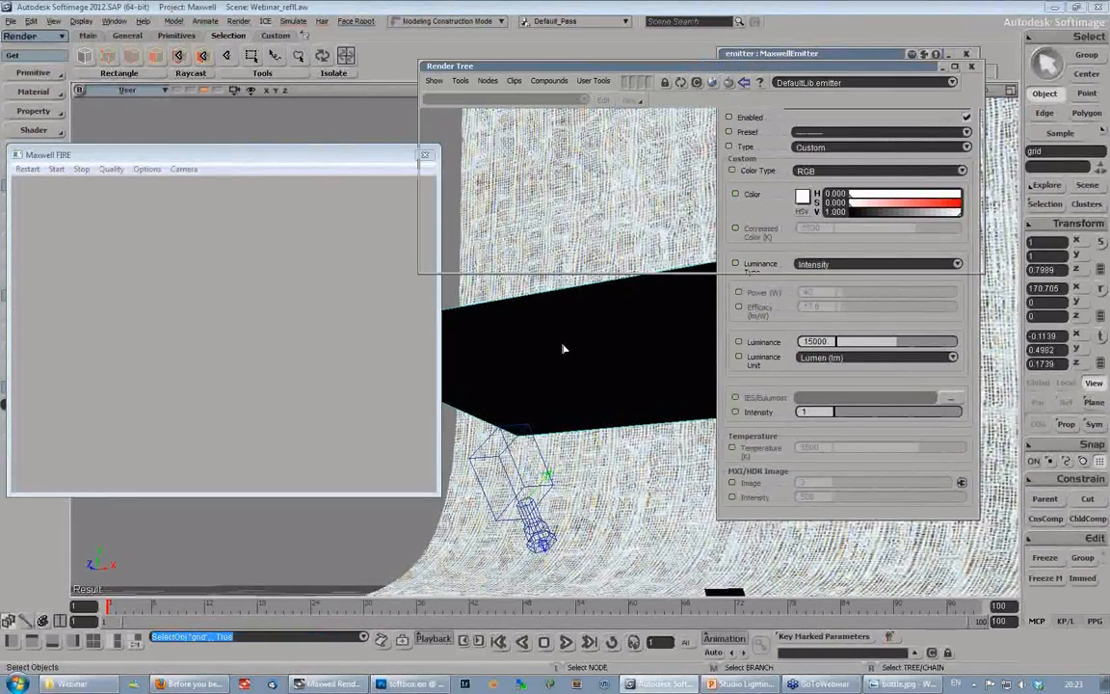
pyautogui.moveTo(587, 67); pyautogui.dragTo(243, 201)
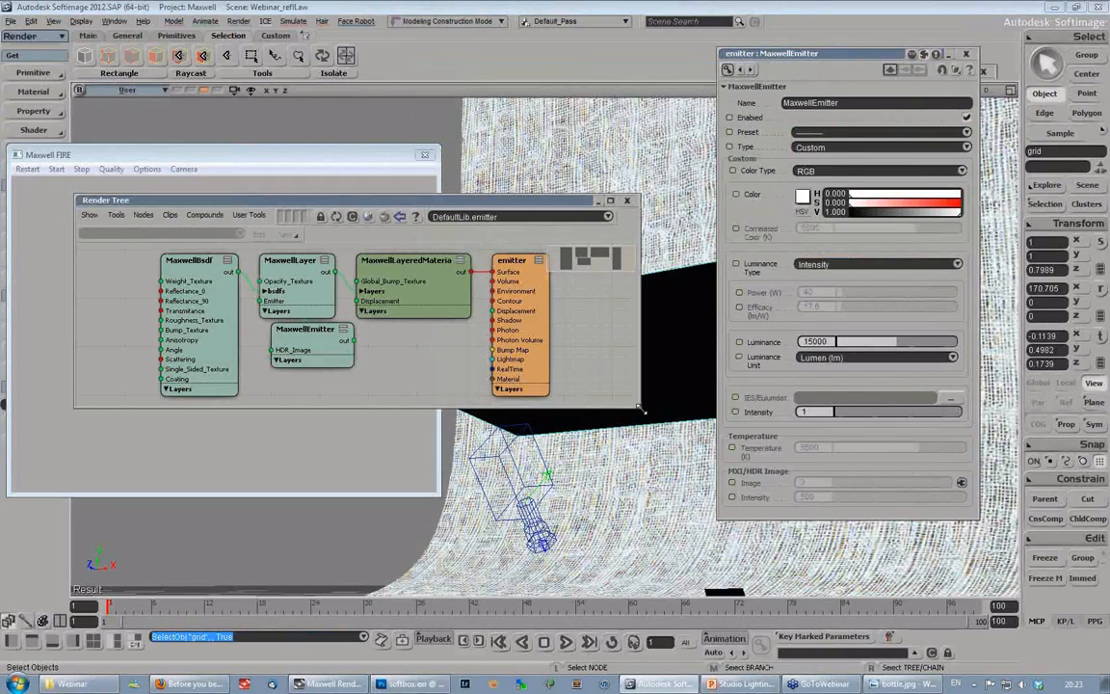
pyautogui.moveTo(640, 410); pyautogui.dragTo(720, 535)
pyautogui.moveTo(308, 330); pyautogui.dragTo(295, 354)
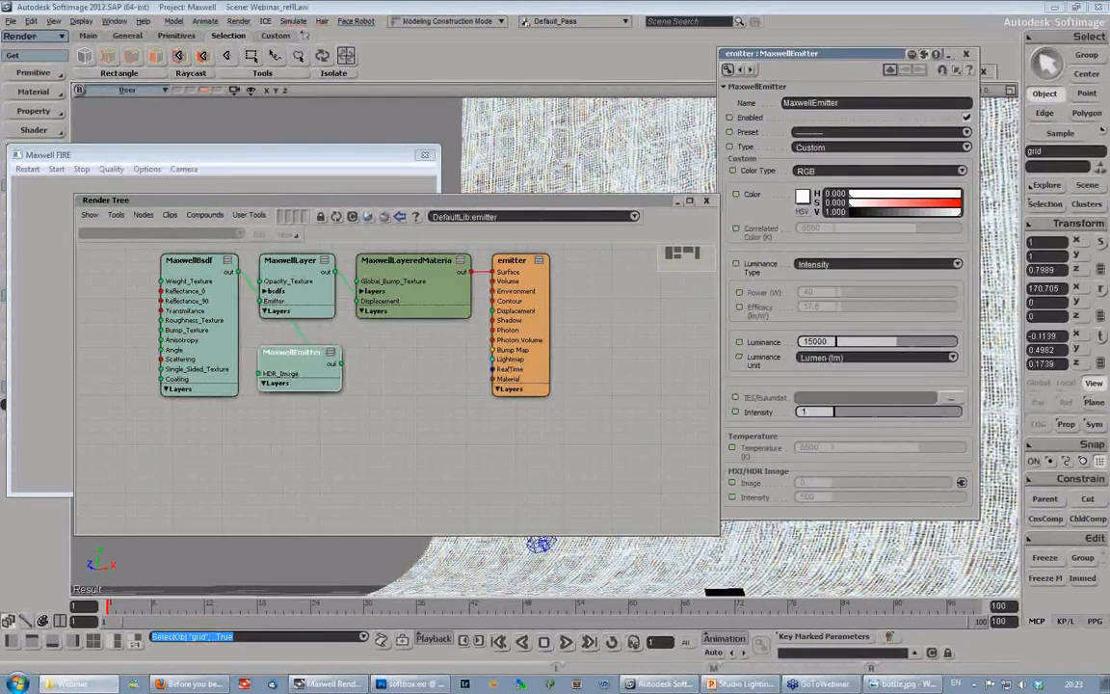
# - Bring softbox.exr into the Render Tree and connect it through a ScalarImage node to the MaxwellEmitter's HDR_Image input
pyautogui.moveTo(1107, 378); pyautogui.dragTo(260, 373)
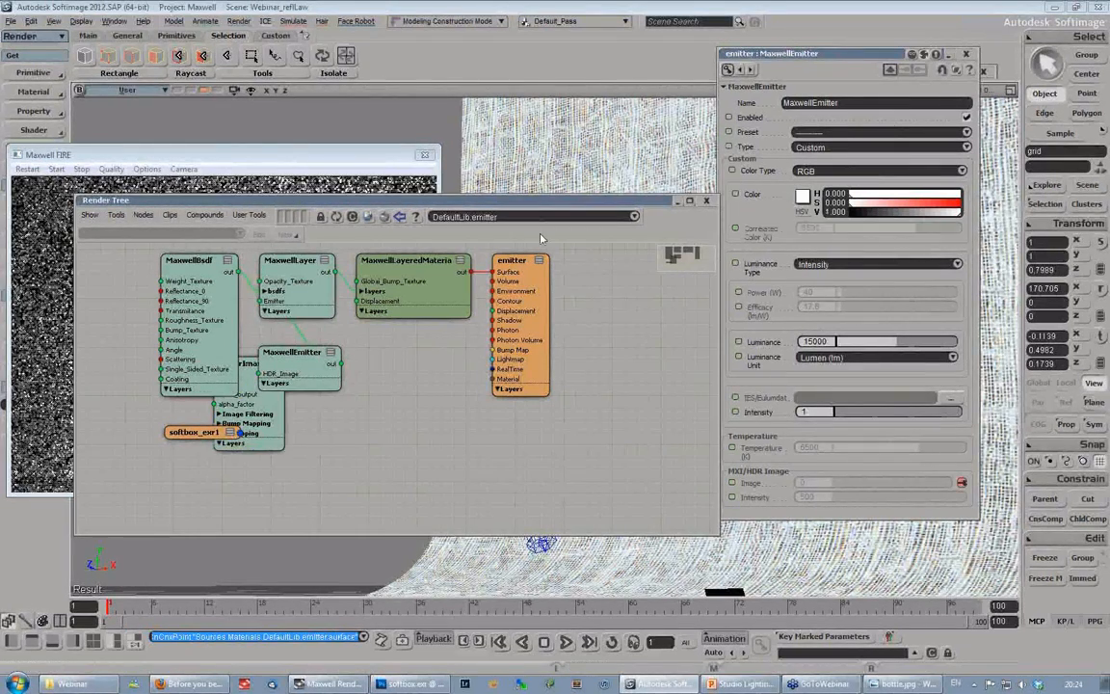
pyautogui.moveTo(542, 205); pyautogui.dragTo(533, 386)
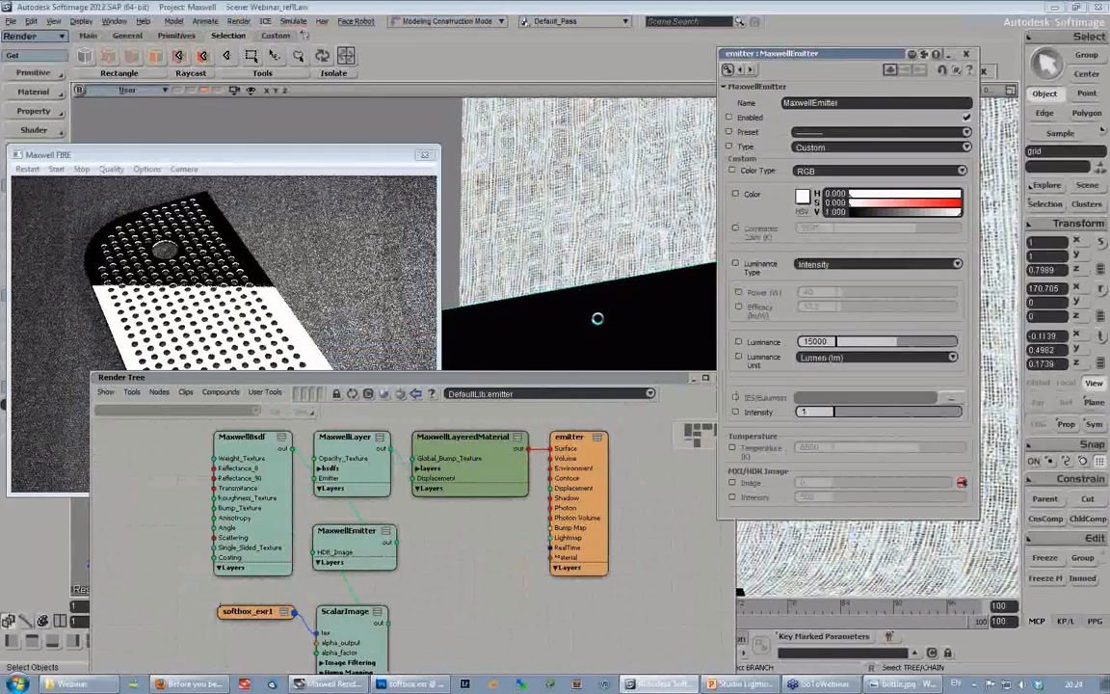
pyautogui.click(588, 263)
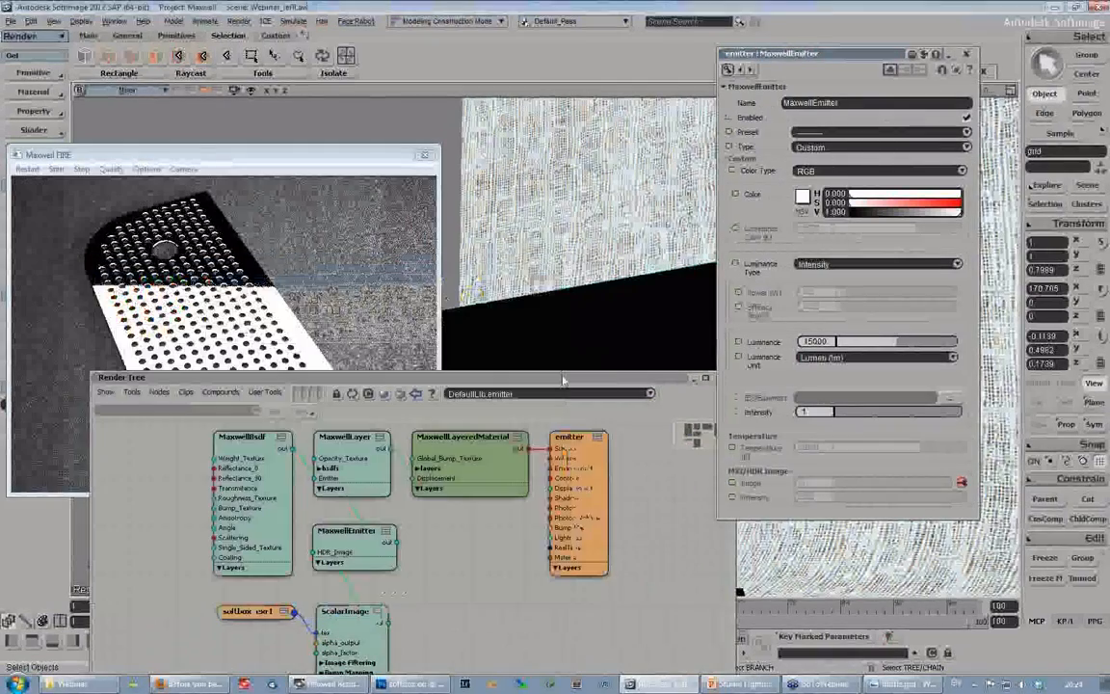
pyautogui.moveTo(563, 380); pyautogui.dragTo(832, 298)
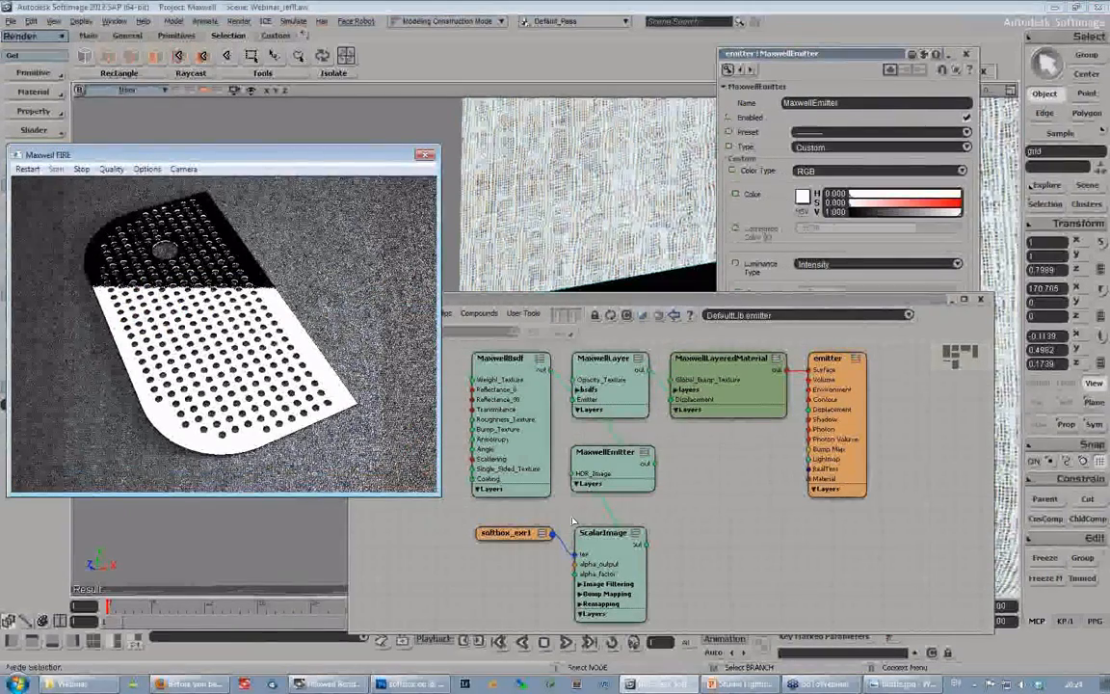
# - Set the MaxwellEmitter's type to HDR Image and restart the Maxwell FIRE preview
pyautogui.doubleClick(607, 457)
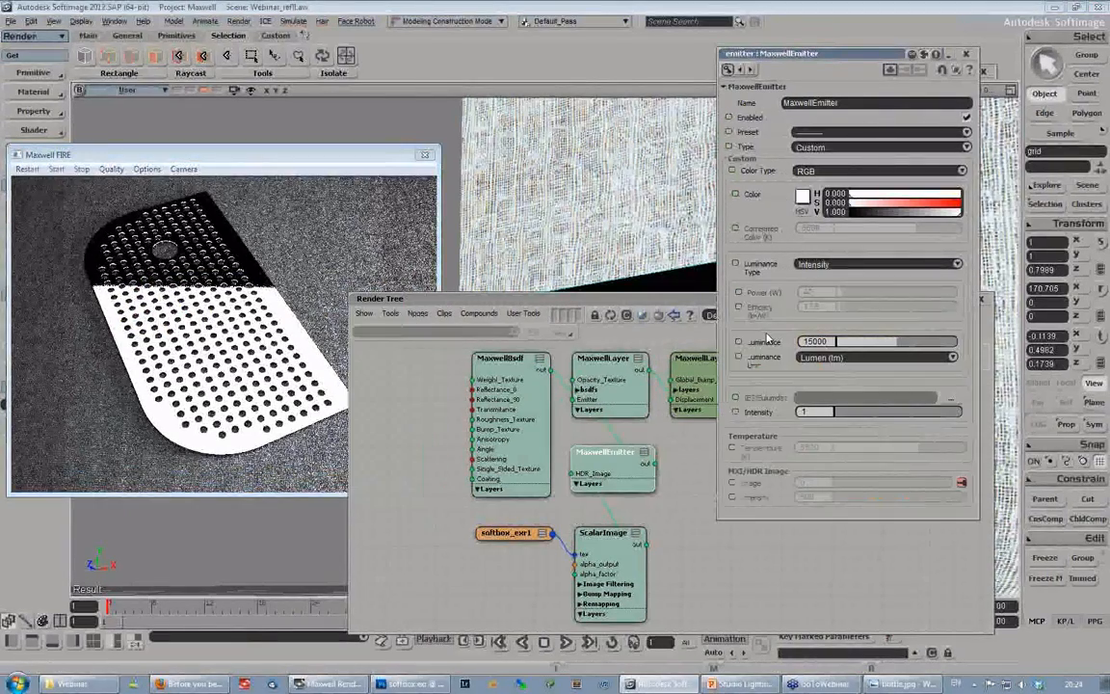
pyautogui.click(839, 169)
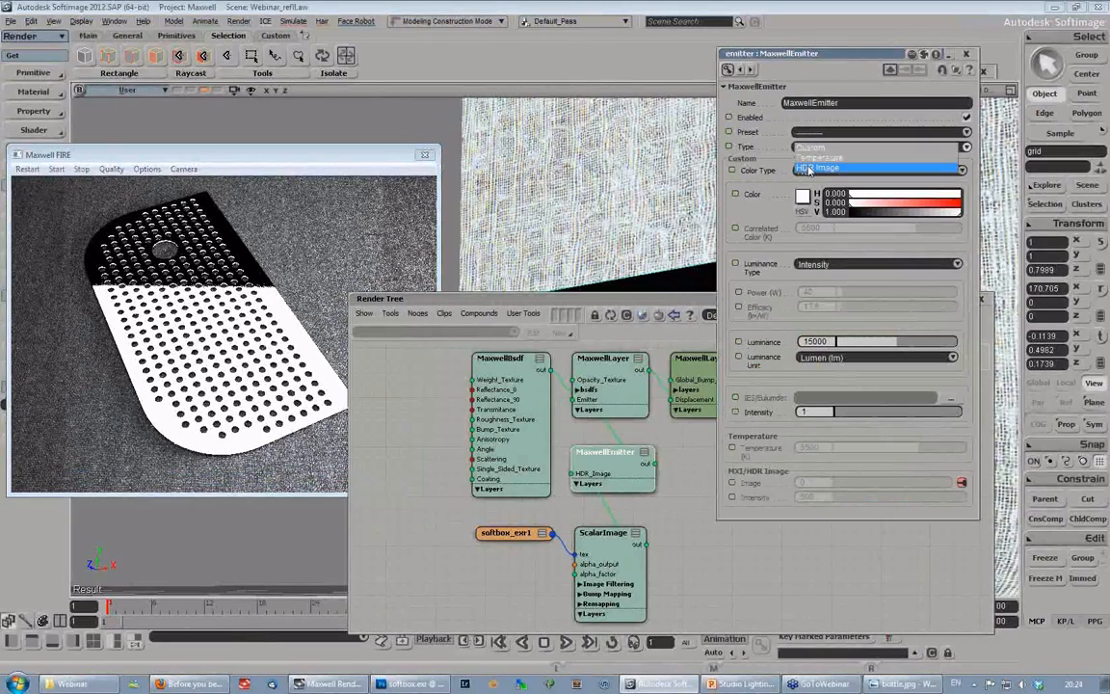
pyautogui.click(809, 168)
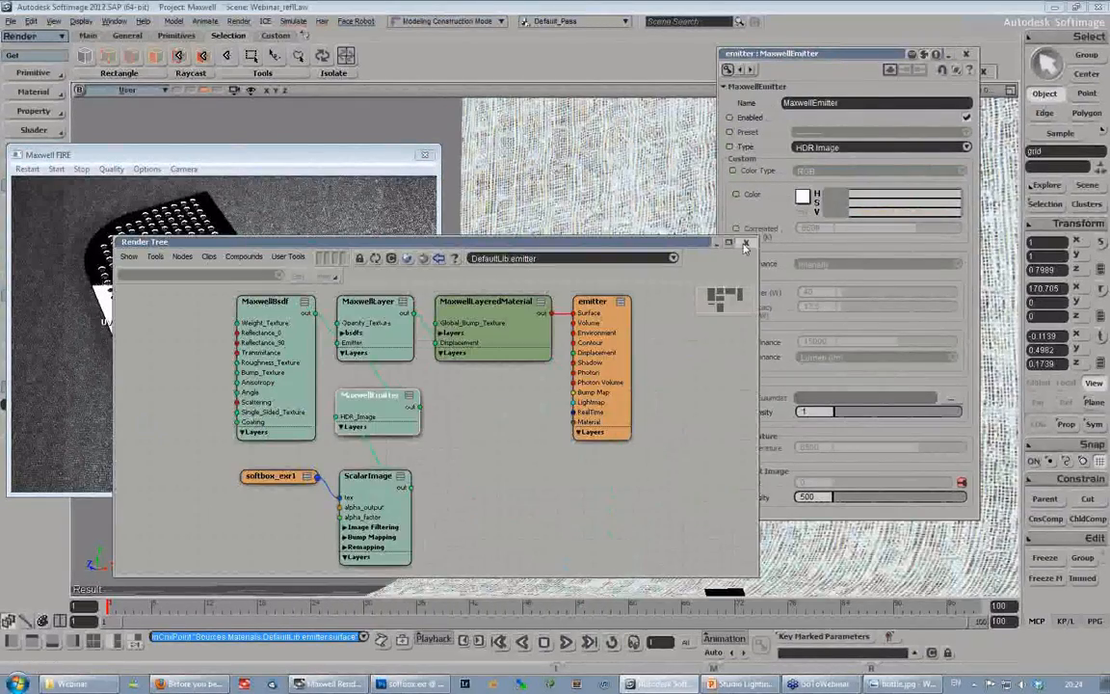
pyautogui.click(29, 170)
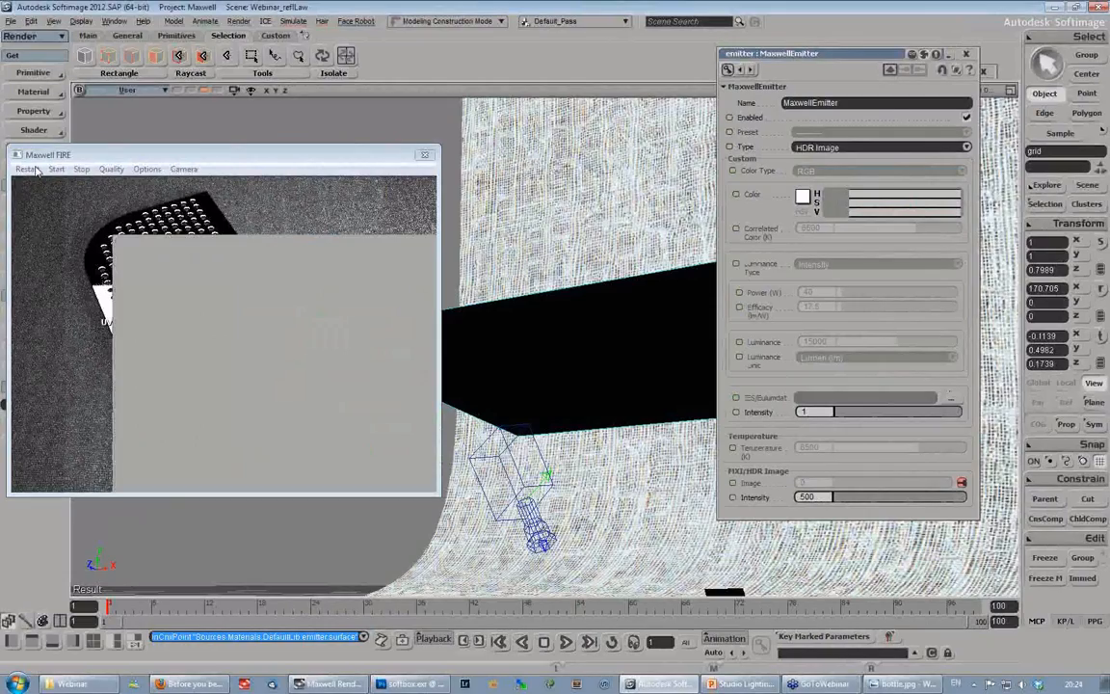
# - Add a Planar XZ texture projection to the emitter grid, keeping the Maxwell FIRE preview in view
pyautogui.moveTo(299, 157); pyautogui.dragTo(339, 95)
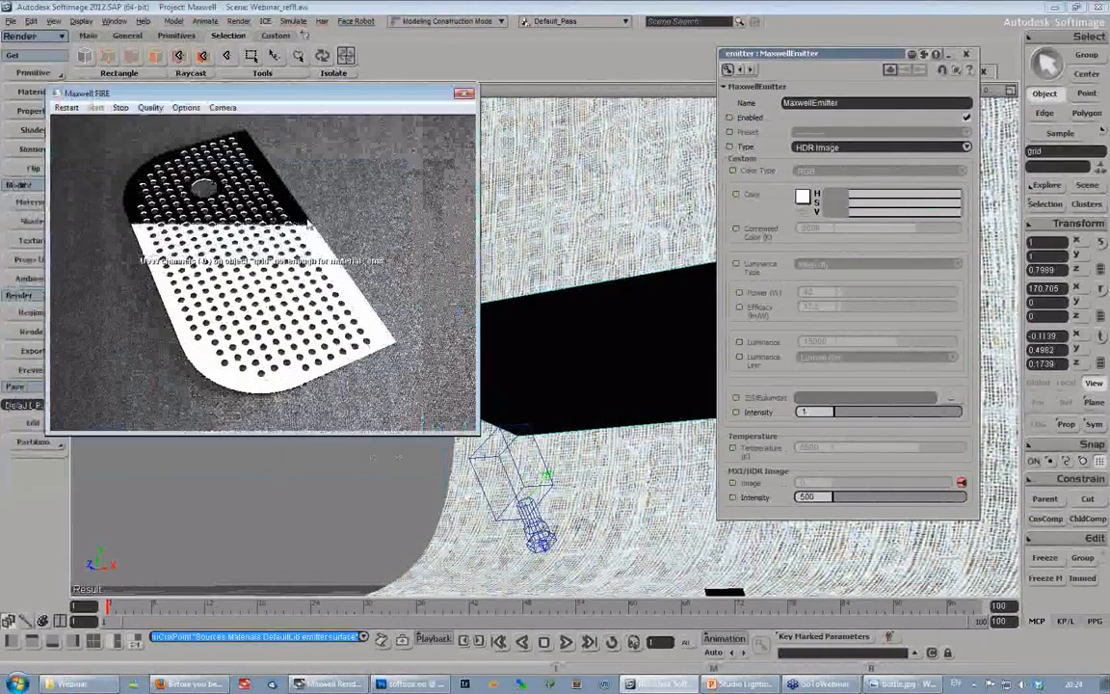
pyautogui.click(31, 111)
pyautogui.moveTo(154, 113)
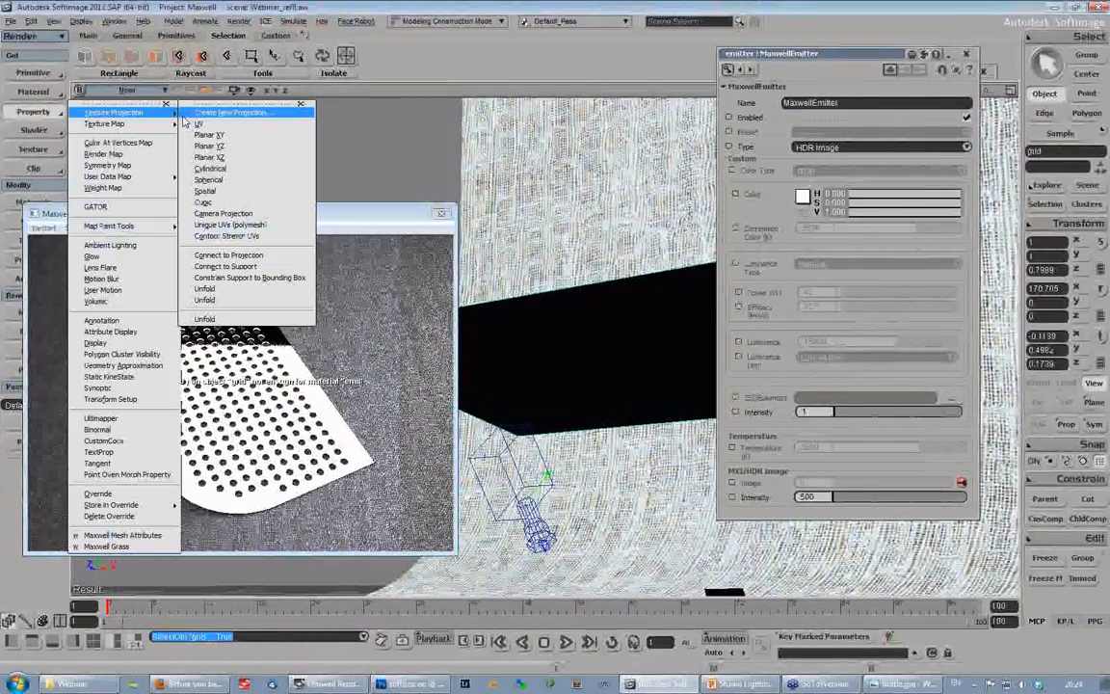
pyautogui.click(215, 157)
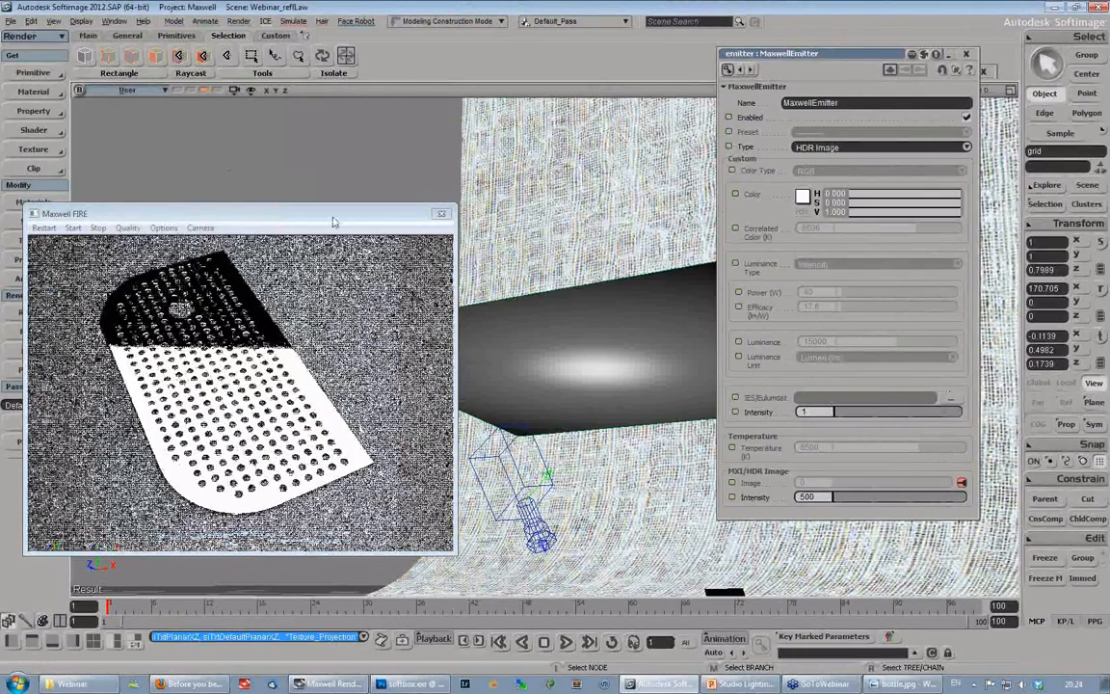
pyautogui.moveTo(333, 221); pyautogui.dragTo(342, 157)
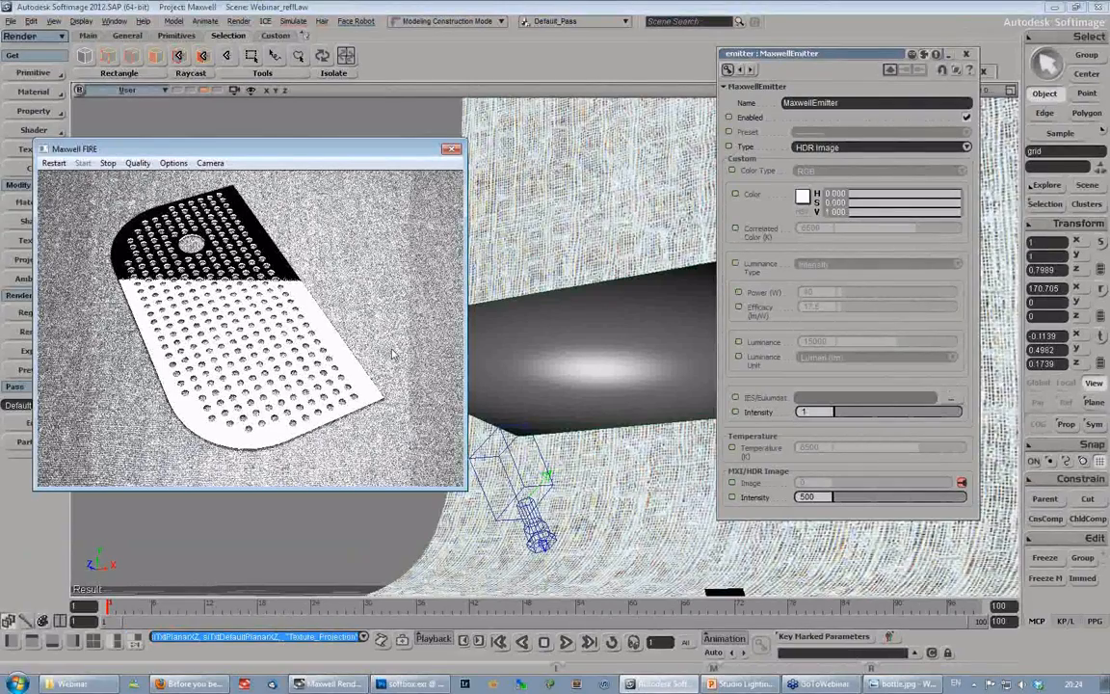
# - Set the MaxwellEmitter's MXI/HDR Image intensity to 1
pyautogui.click(809, 497)
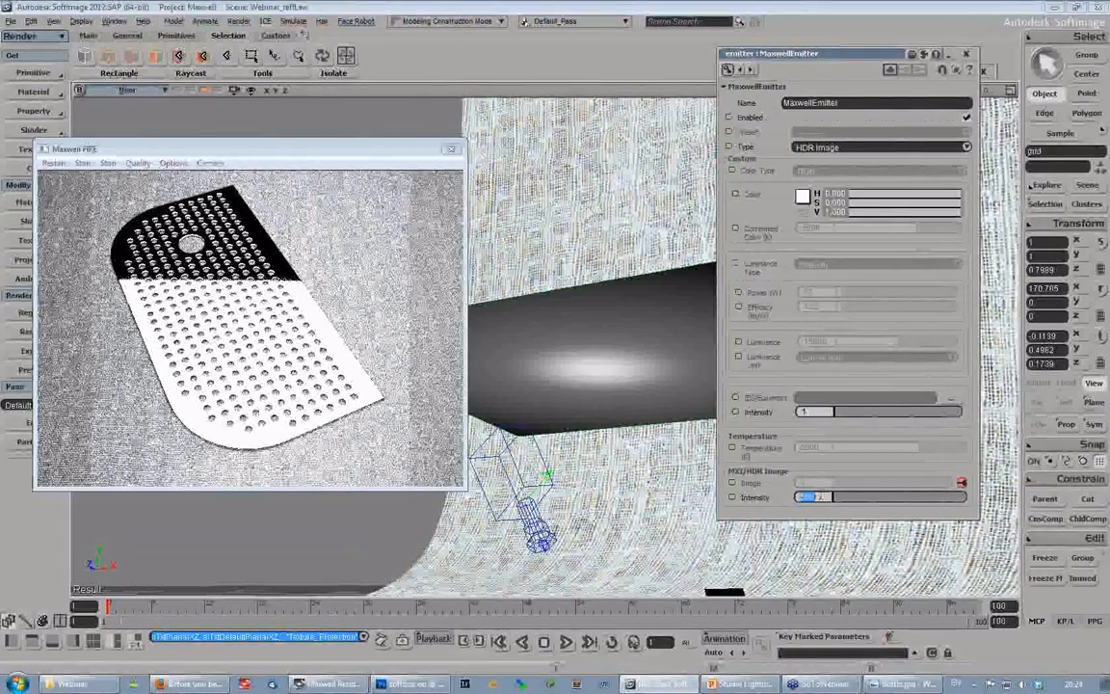
pyautogui.write('1')
pyautogui.press('Return')
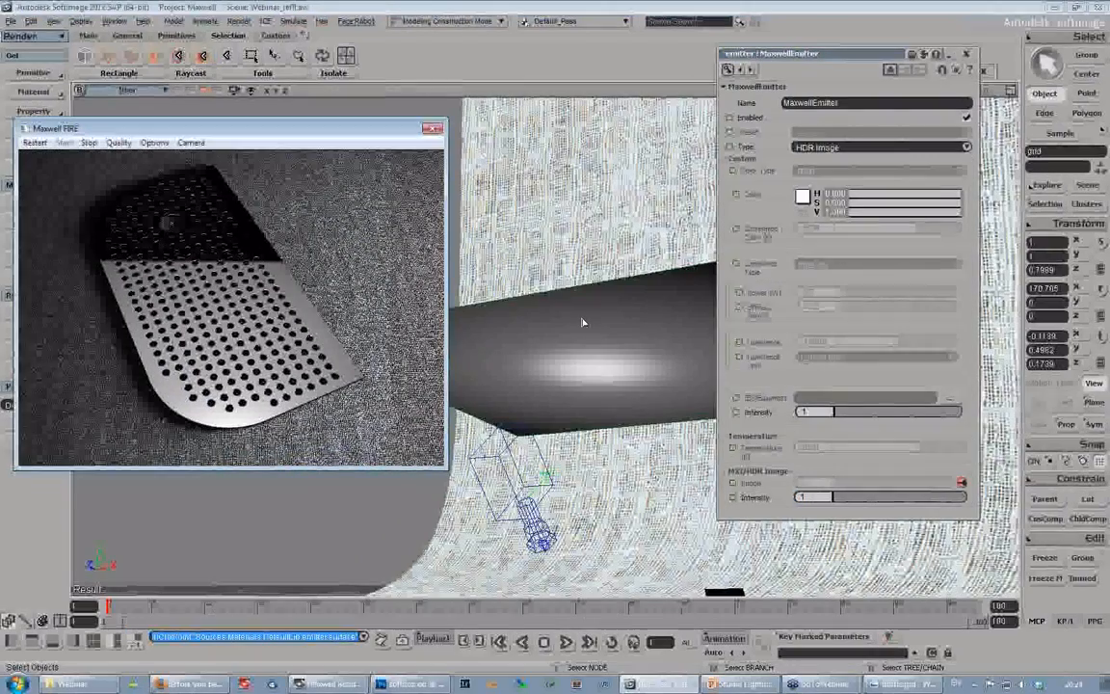
# - Move the emitter grid over the perforated plate to a position of about 0.48 in Y and 0.07 in Z
pyautogui.press('v')
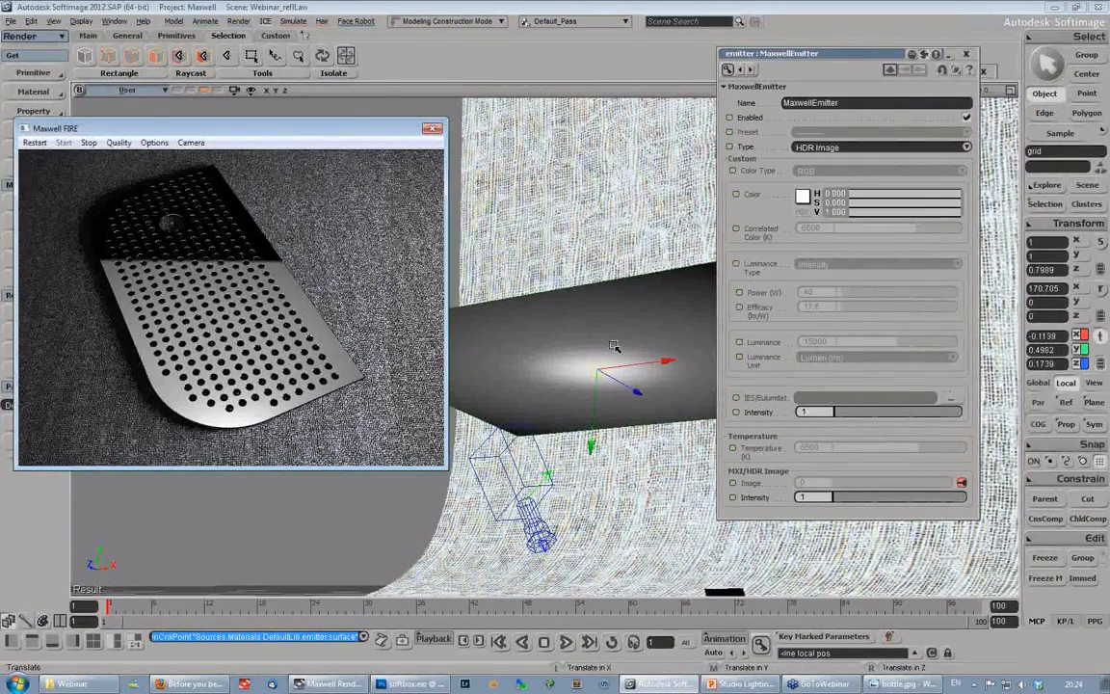
pyautogui.press('s')
pyautogui.moveTo(614, 346); pyautogui.dragTo(602, 351, button='right')
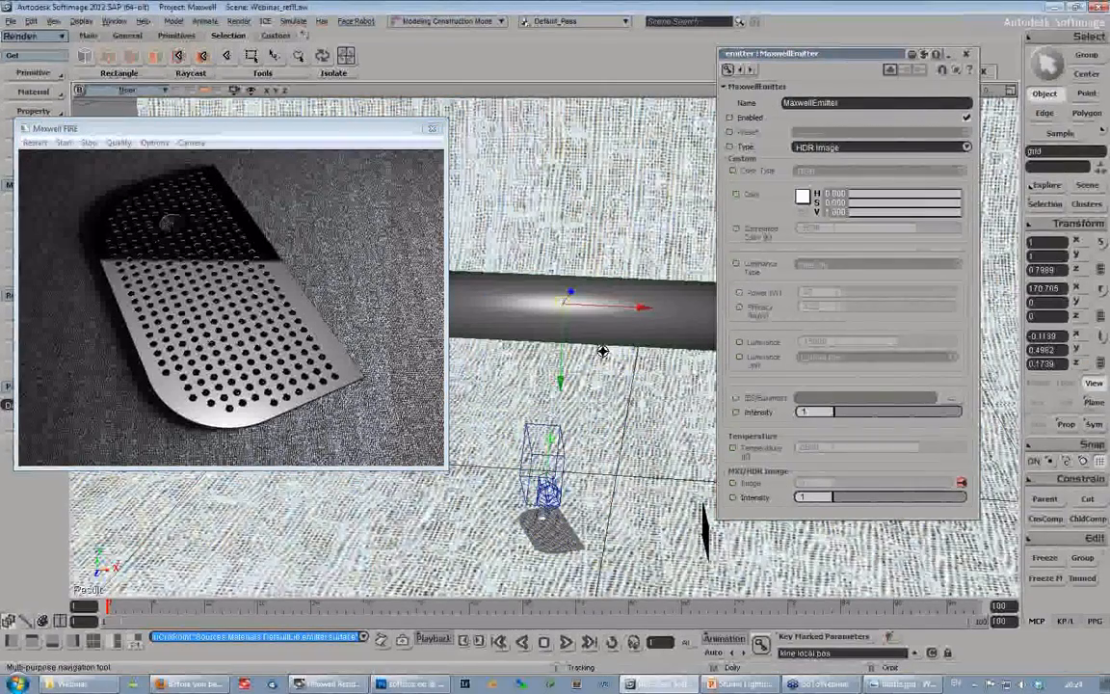
pyautogui.moveTo(602, 351); pyautogui.dragTo(636, 305, button='right')
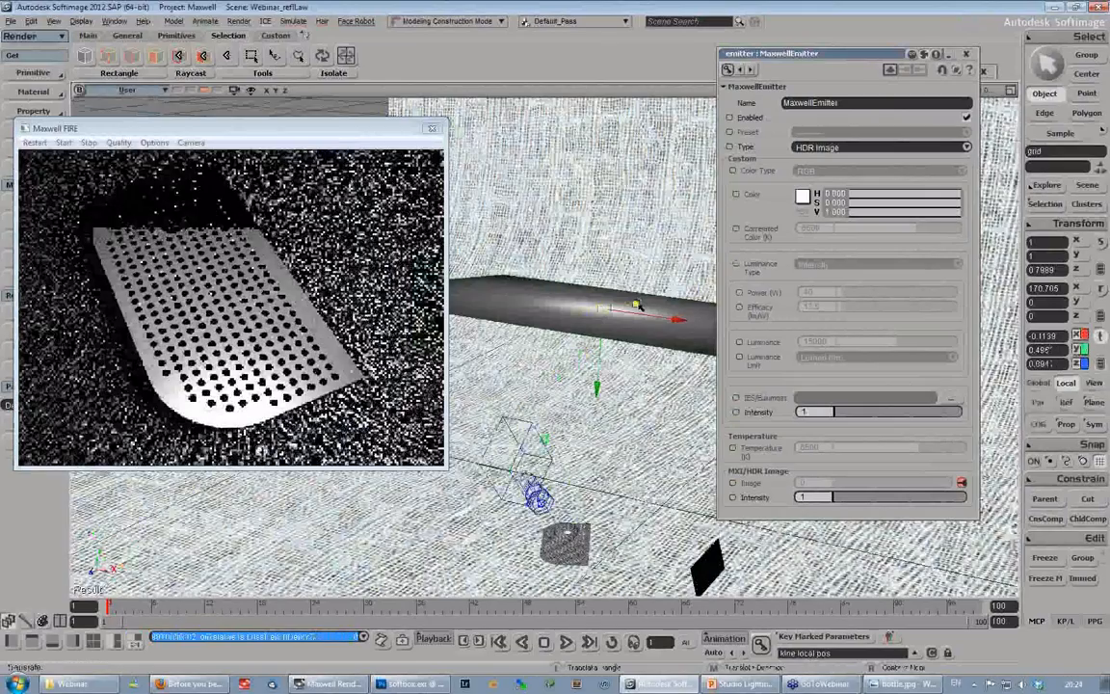
pyautogui.moveTo(636, 304); pyautogui.dragTo(647, 310)
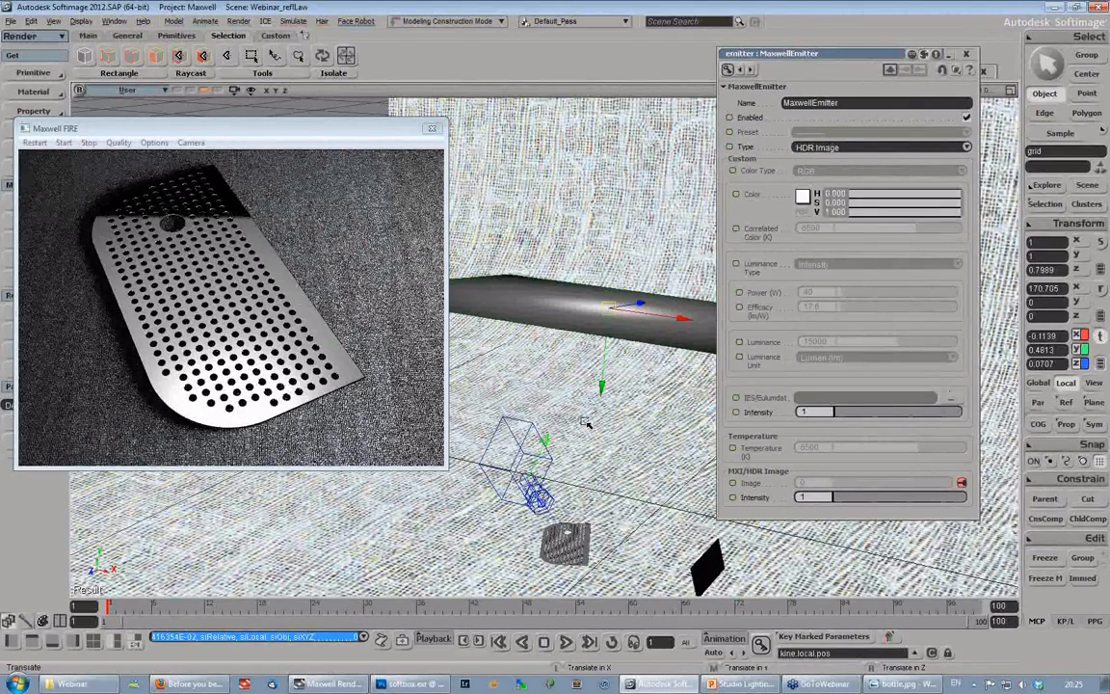
# - Examine the softbox emitter's placement against its reflection in Maxwell FIRE, and switch to the Studio Lighting presentation in PowerPoint
pyautogui.press('s')
pyautogui.moveTo(586, 422); pyautogui.dragTo(619, 374, button='right')
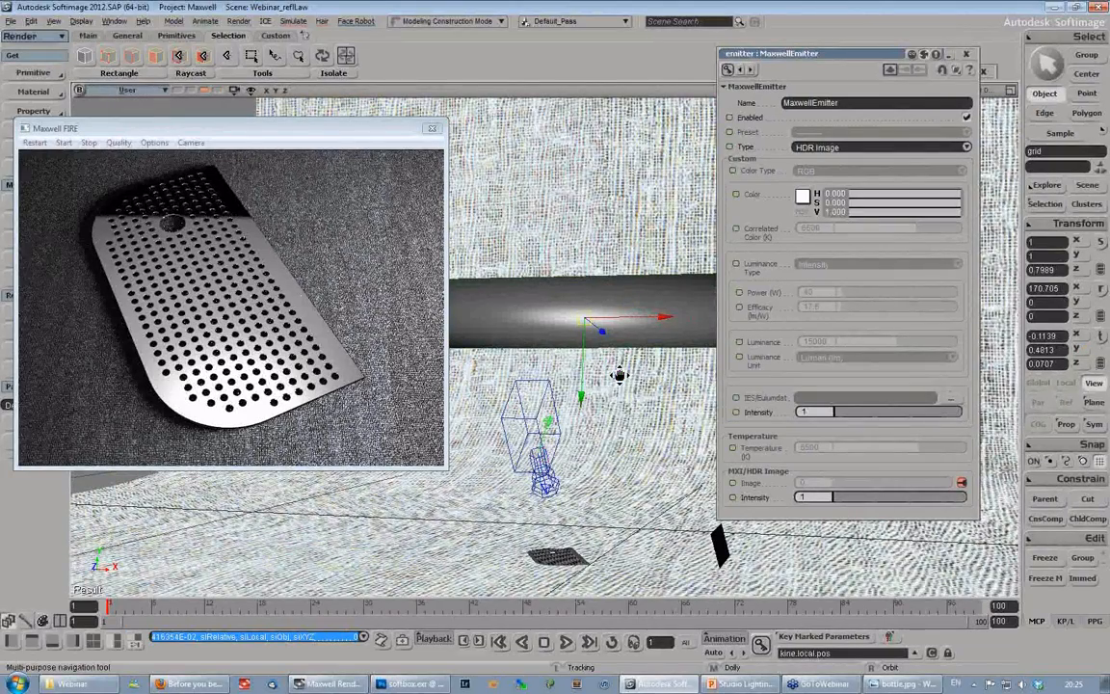
pyautogui.moveTo(619, 375); pyautogui.dragTo(552, 310, button='right')
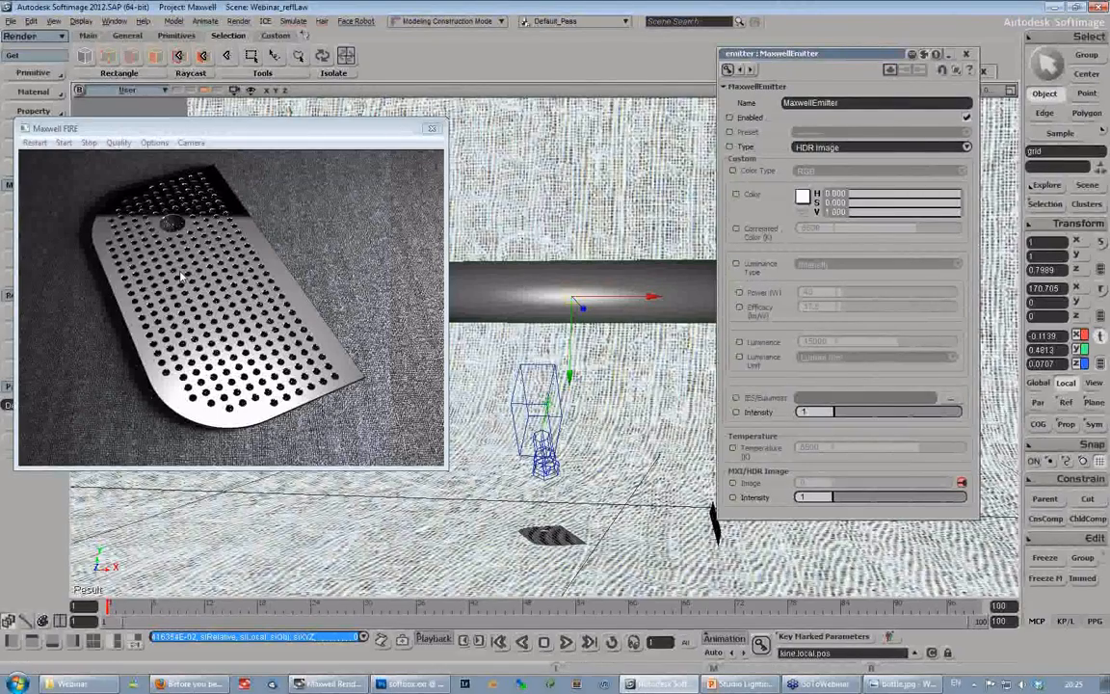
pyautogui.moveTo(183, 128); pyautogui.dragTo(177, 114)
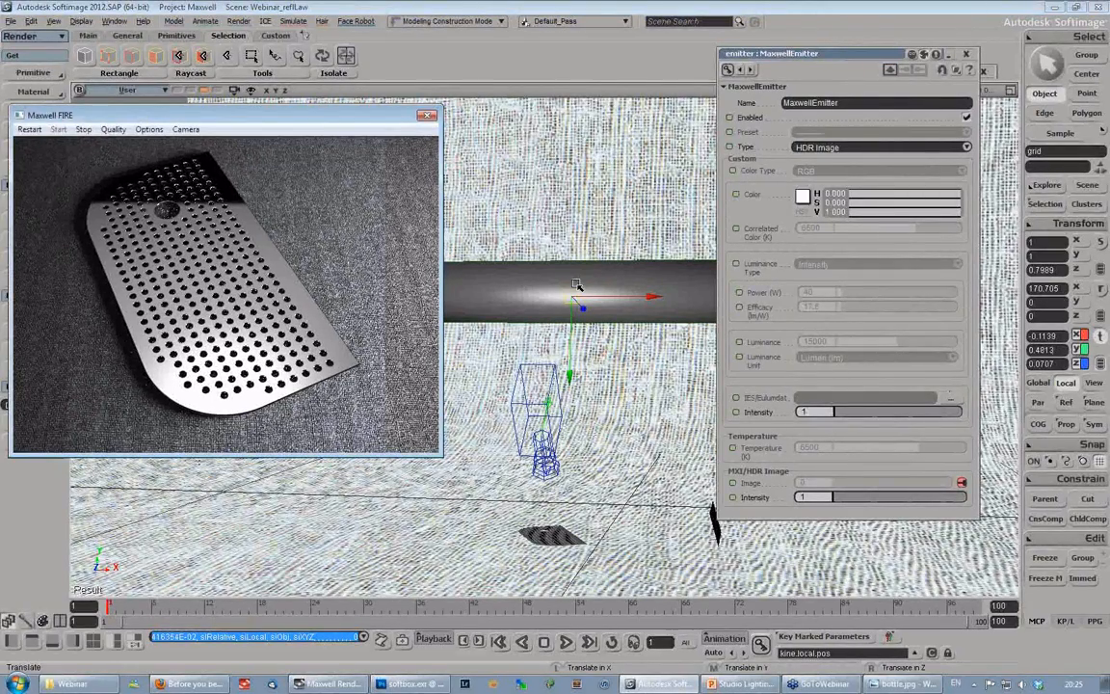
pyautogui.press('s')
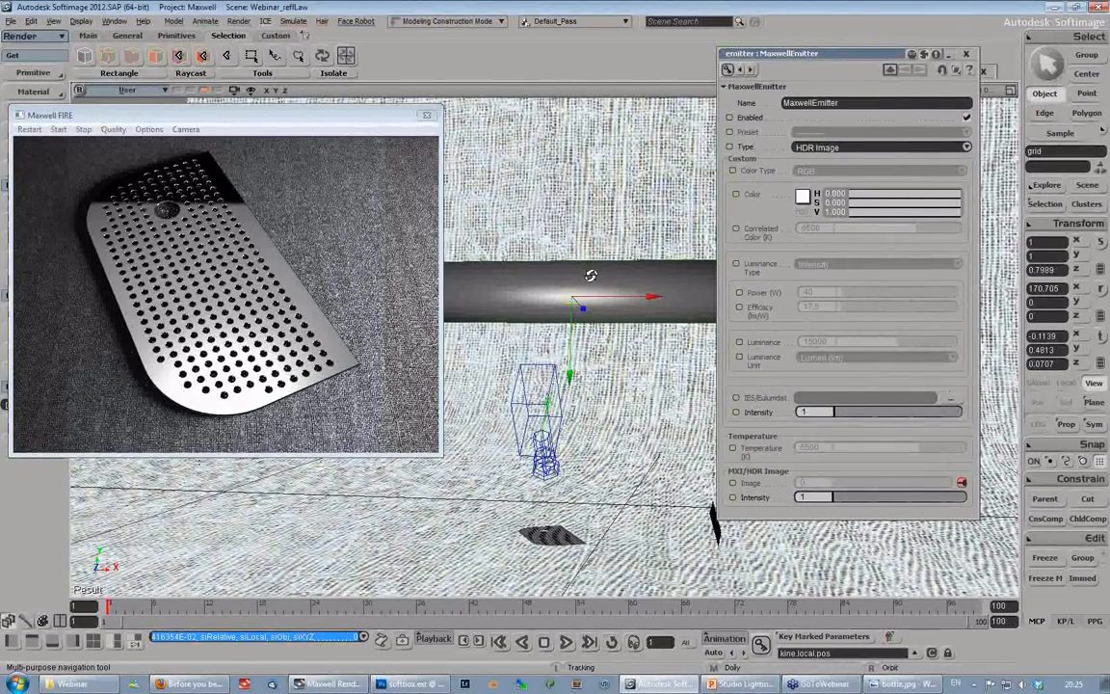
pyautogui.moveTo(591, 275); pyautogui.dragTo(585, 269, button='right')
pyautogui.click(740, 683)
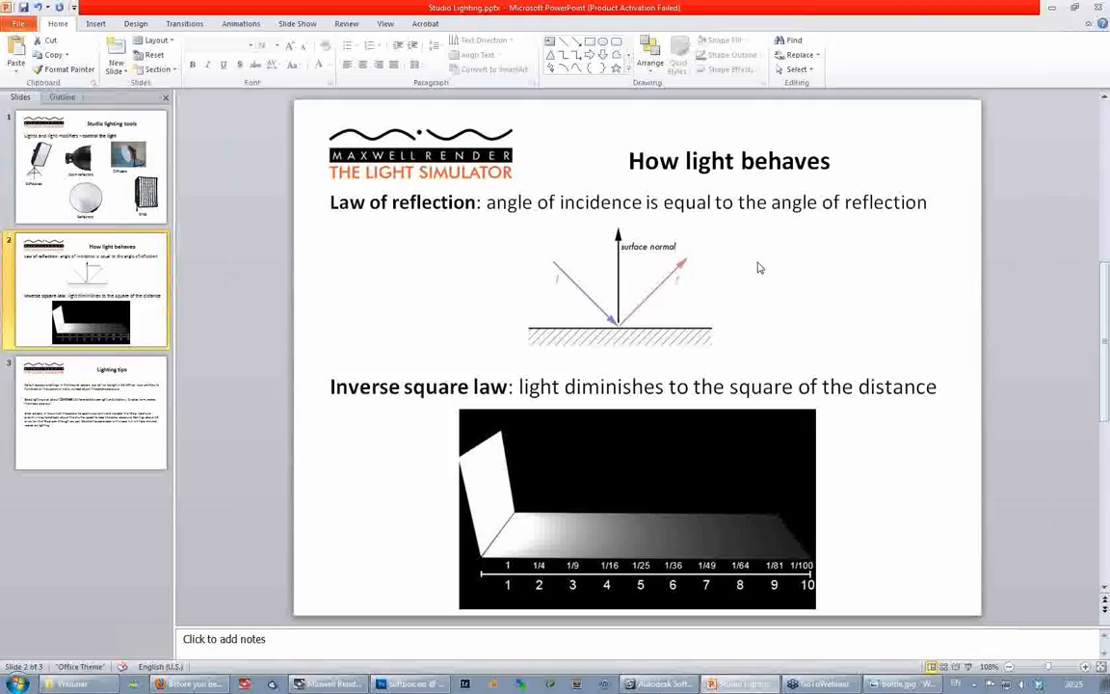
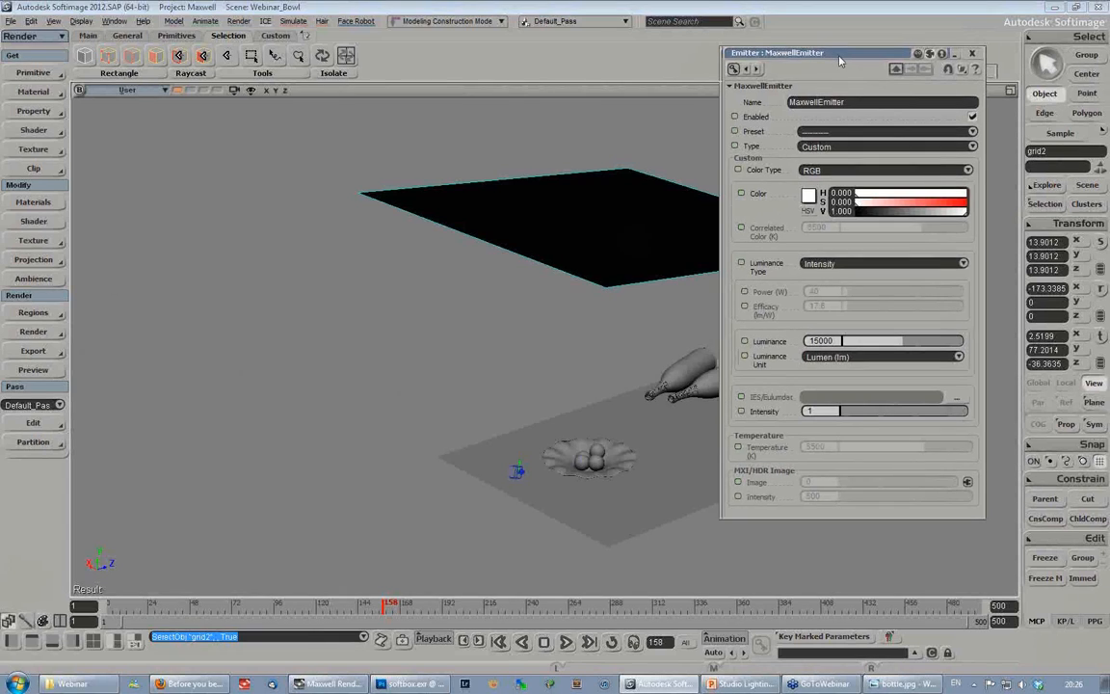
# - Start the Maxwell FIRE preview of the bowl scene and place it clear of the emitter grid and its settings
pyautogui.click(33, 332)
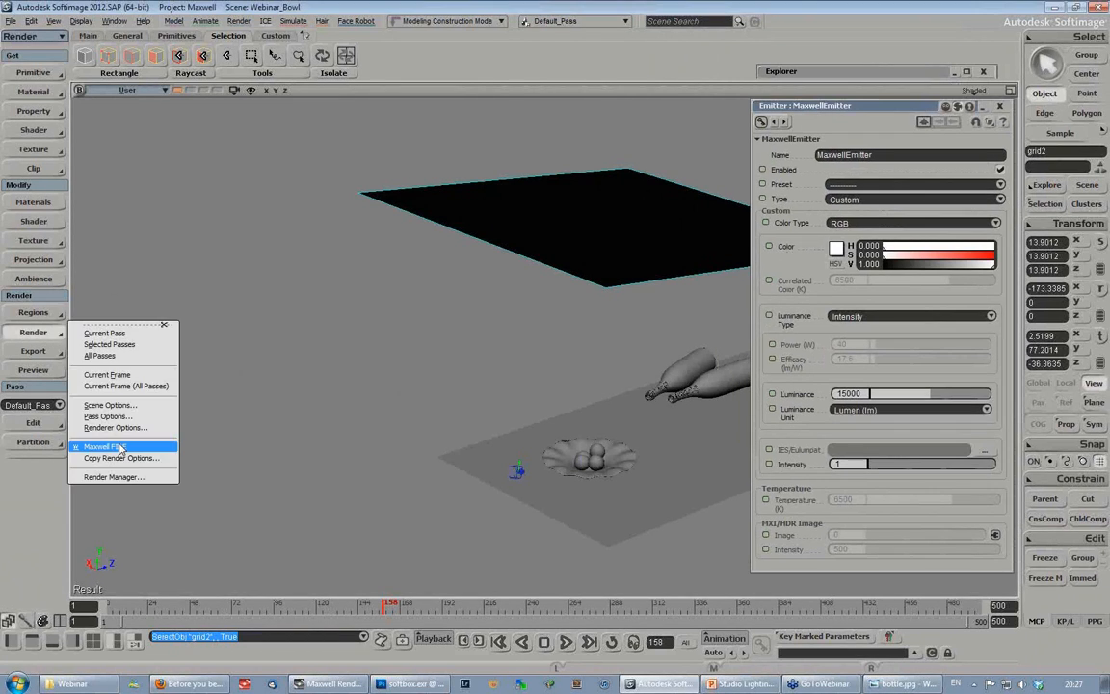
pyautogui.click(183, 446)
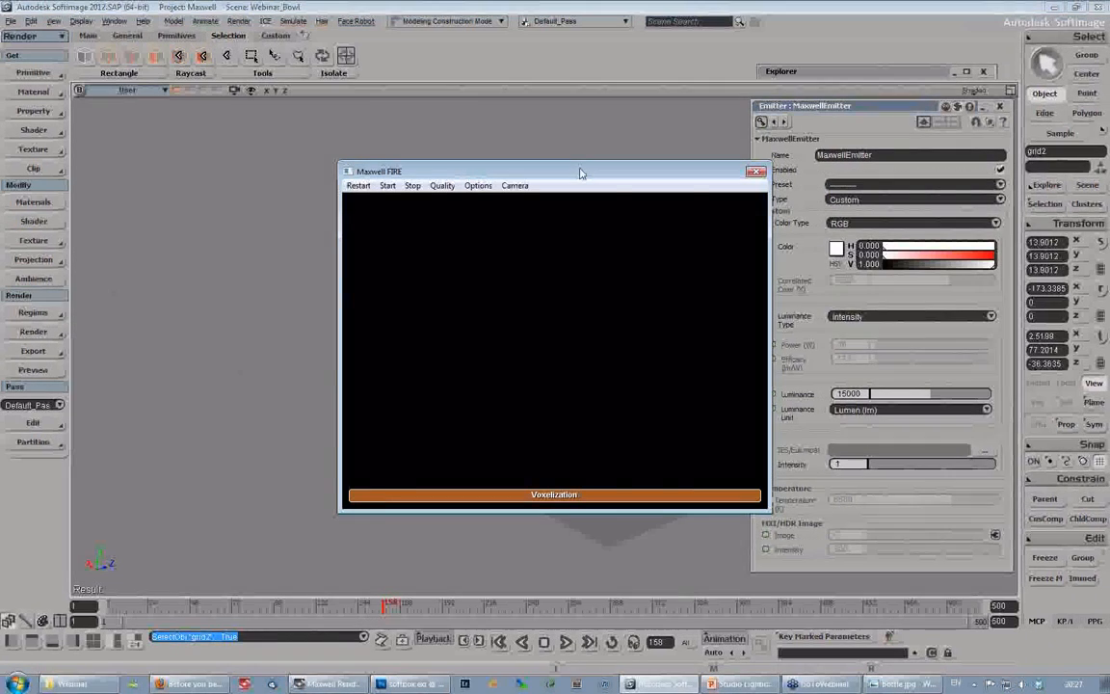
pyautogui.moveTo(580, 174); pyautogui.dragTo(282, 158)
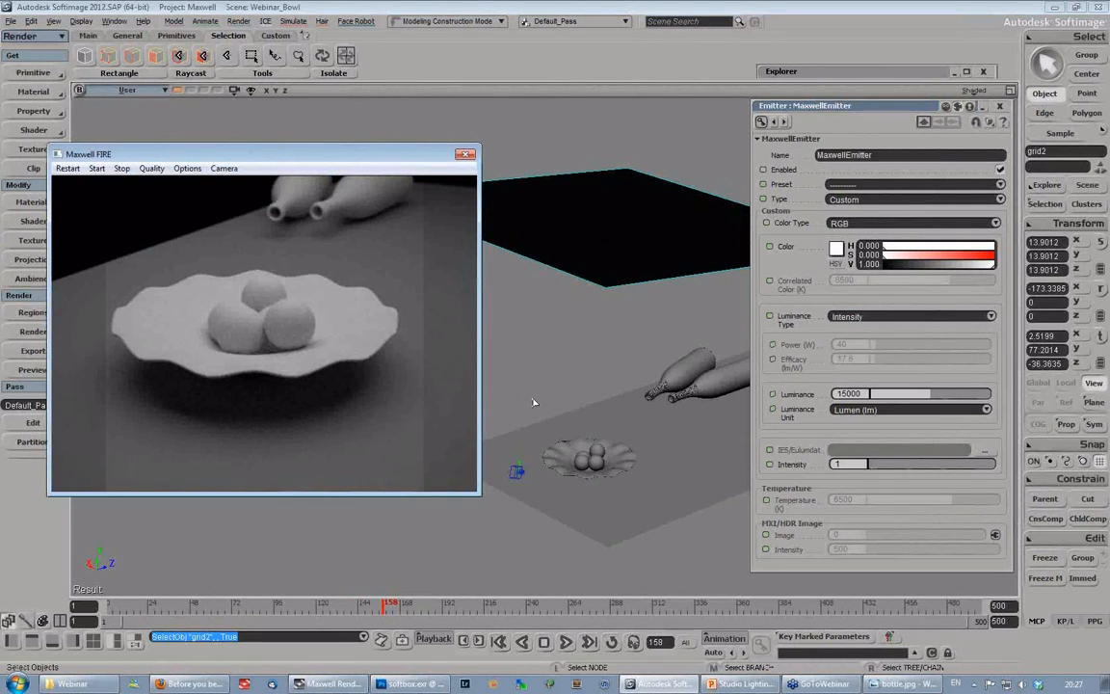
pyautogui.moveTo(344, 163); pyautogui.dragTo(311, 161)
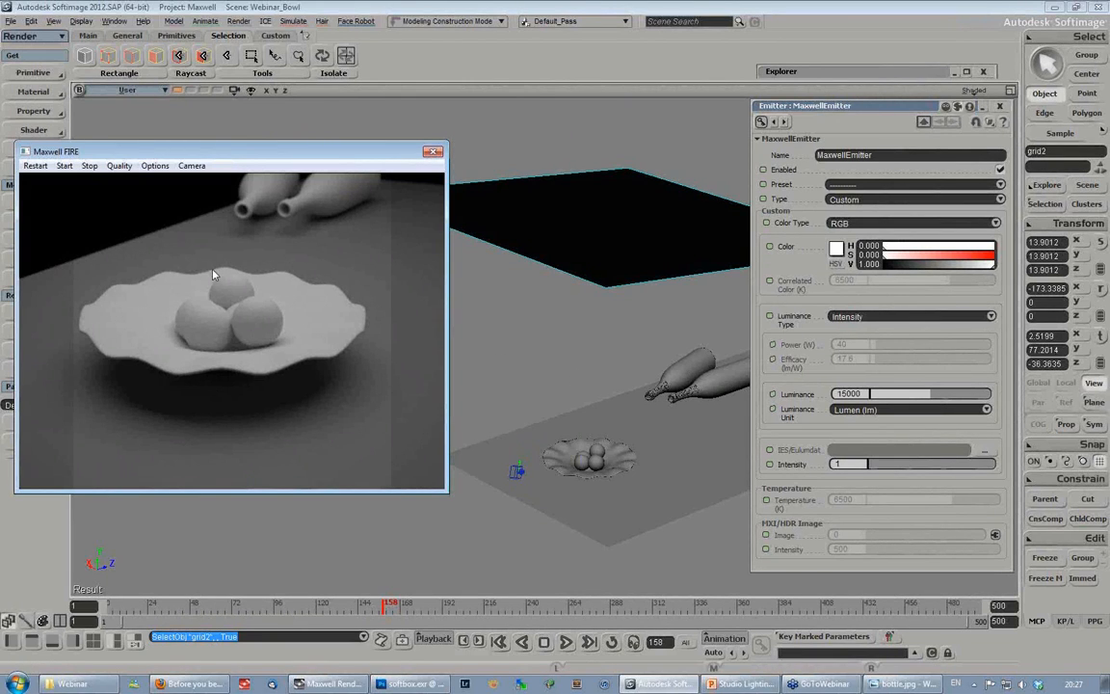
pyautogui.moveTo(324, 158); pyautogui.dragTo(318, 137)
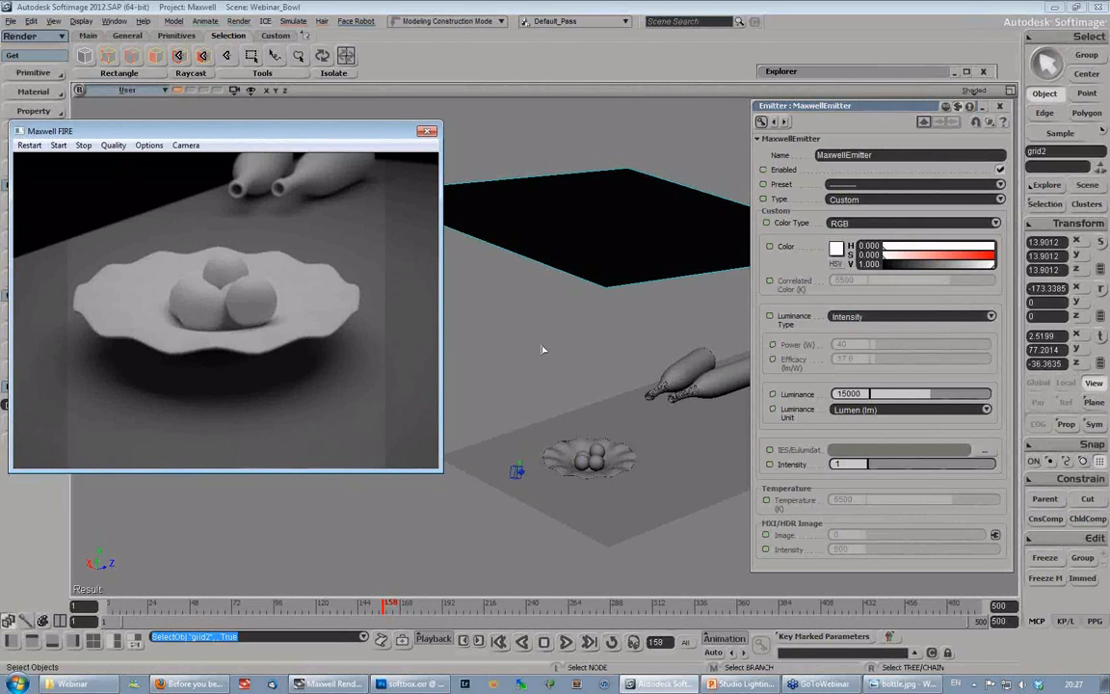
# - Lower the emitter grid over the bowl to a local position of about 30.93 in Y and -41.77 in Z
pyautogui.press('s')
pyautogui.moveTo(595, 361); pyautogui.dragTo(615, 448, button='middle')
pyautogui.moveTo(614, 448); pyautogui.dragTo(595, 328)
pyautogui.moveTo(595, 328); pyautogui.dragTo(616, 352, button='right')
pyautogui.moveTo(616, 351); pyautogui.dragTo(516, 445, button='middle')
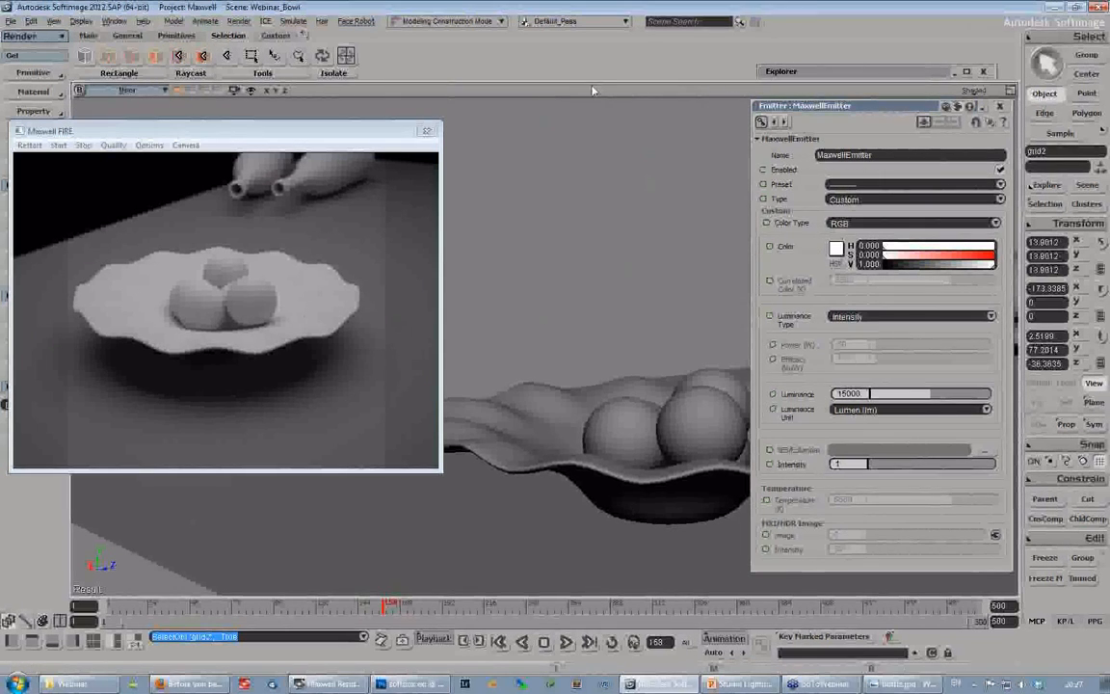
pyautogui.moveTo(519, 283); pyautogui.dragTo(641, 247, button='middle')
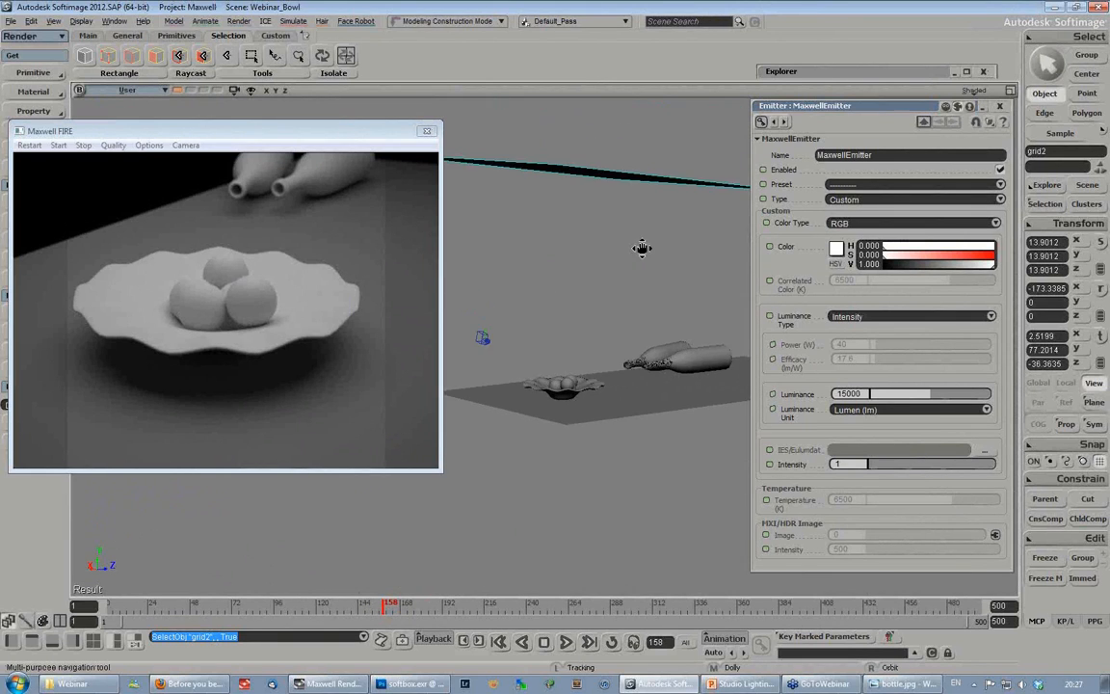
pyautogui.moveTo(642, 248); pyautogui.dragTo(625, 280)
pyautogui.moveTo(624, 280)
pyautogui.mouseDown(button='right')
pyautogui.moveTo(611, 302)
pyautogui.moveTo(625, 292)
pyautogui.mouseUp(button='right')
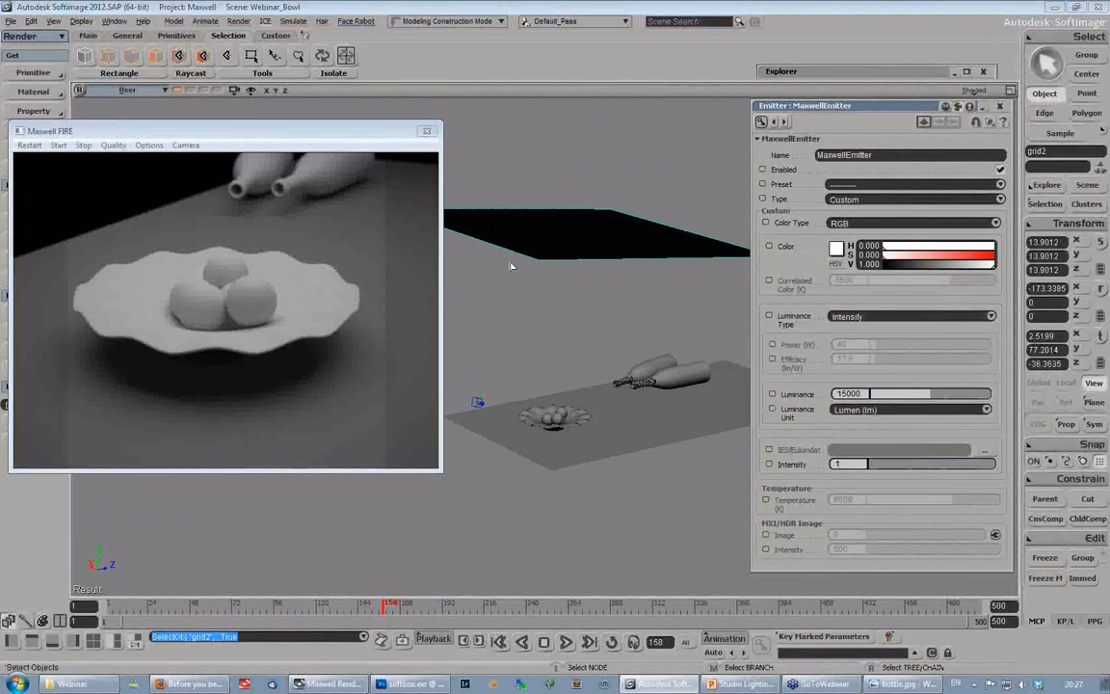
pyautogui.moveTo(299, 135); pyautogui.dragTo(266, 135)
pyautogui.press('v')
pyautogui.moveTo(576, 277); pyautogui.dragTo(565, 349)
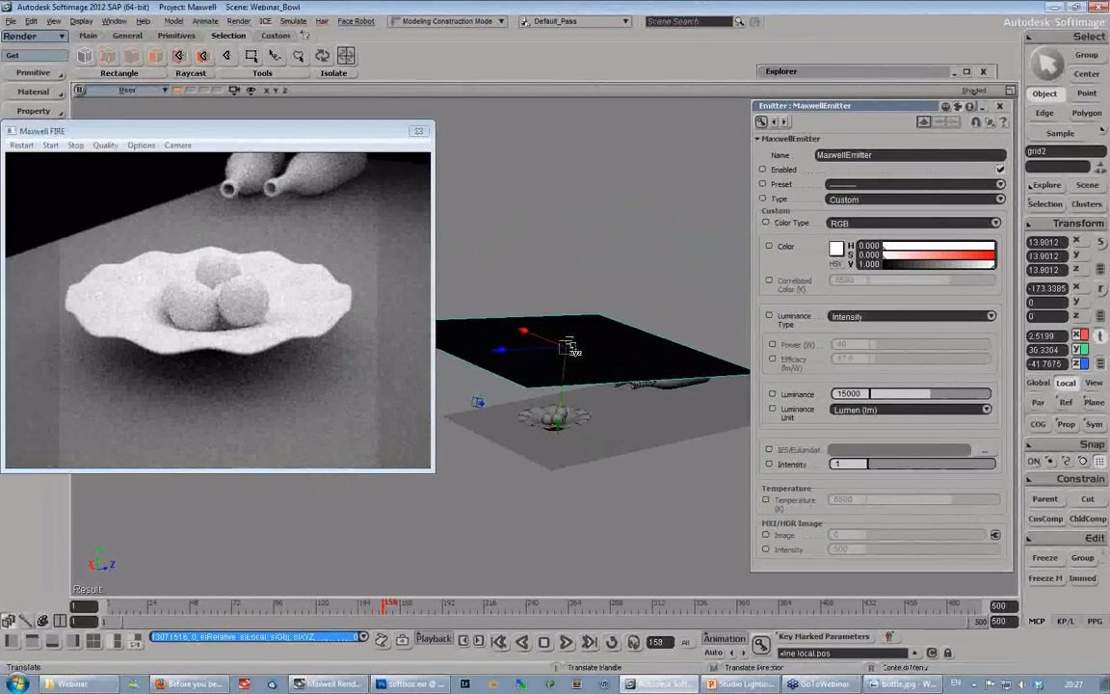
# - Scale the emitter grid down uniformly to about 6.81, keeping the Maxwell FIRE preview clear of it
pyautogui.press('x')
pyautogui.moveTo(568, 356); pyautogui.dragTo(482, 355)
pyautogui.click(339, 132)
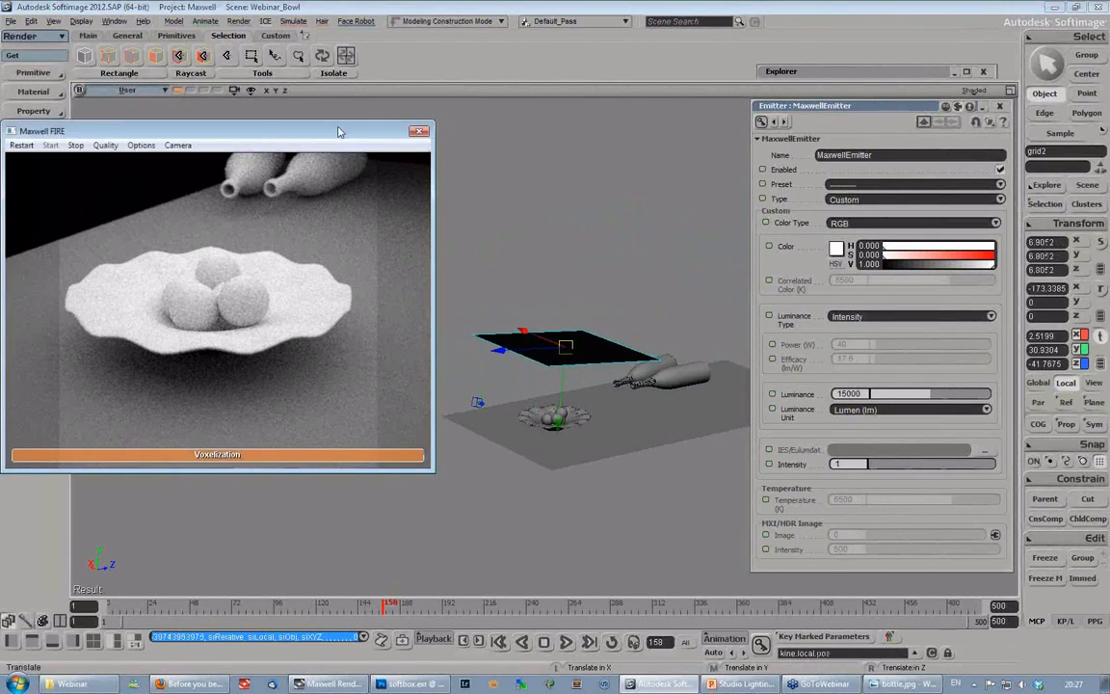
pyautogui.moveTo(339, 132); pyautogui.dragTo(312, 124)
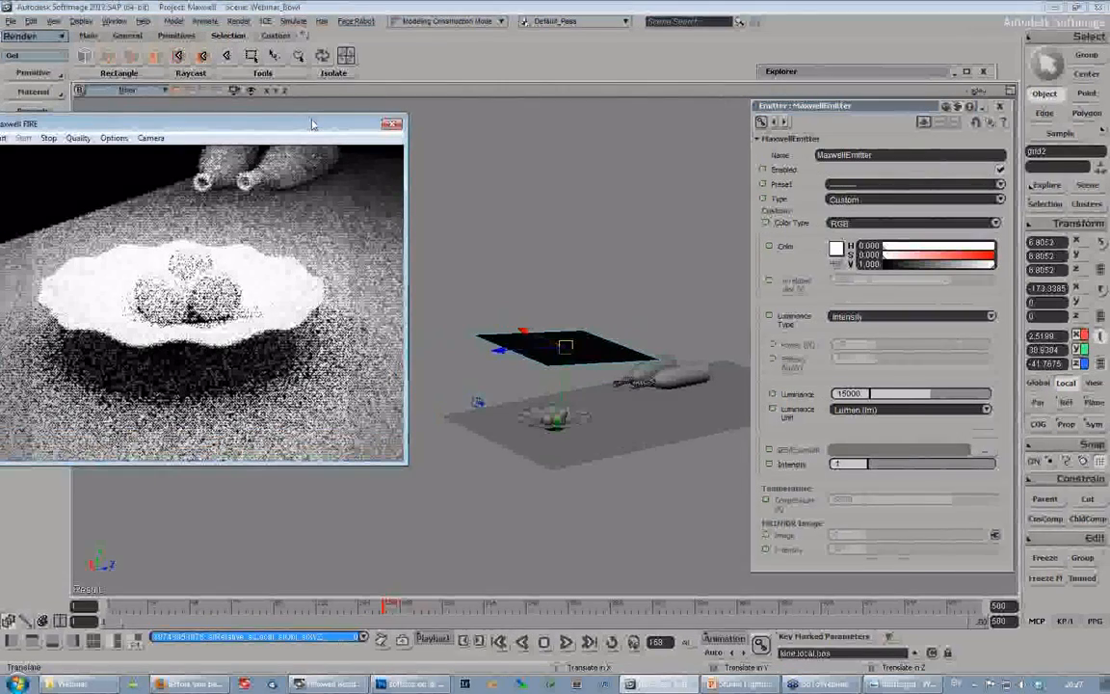
# - Rotate the emitter grid above the bowl to about -218.6 in X, 15.85 in Y and -74.86 in Z
pyautogui.press('s')
pyautogui.moveTo(511, 289); pyautogui.dragTo(634, 344, button='right')
pyautogui.press('c')
pyautogui.moveTo(697, 324); pyautogui.dragTo(572, 280)
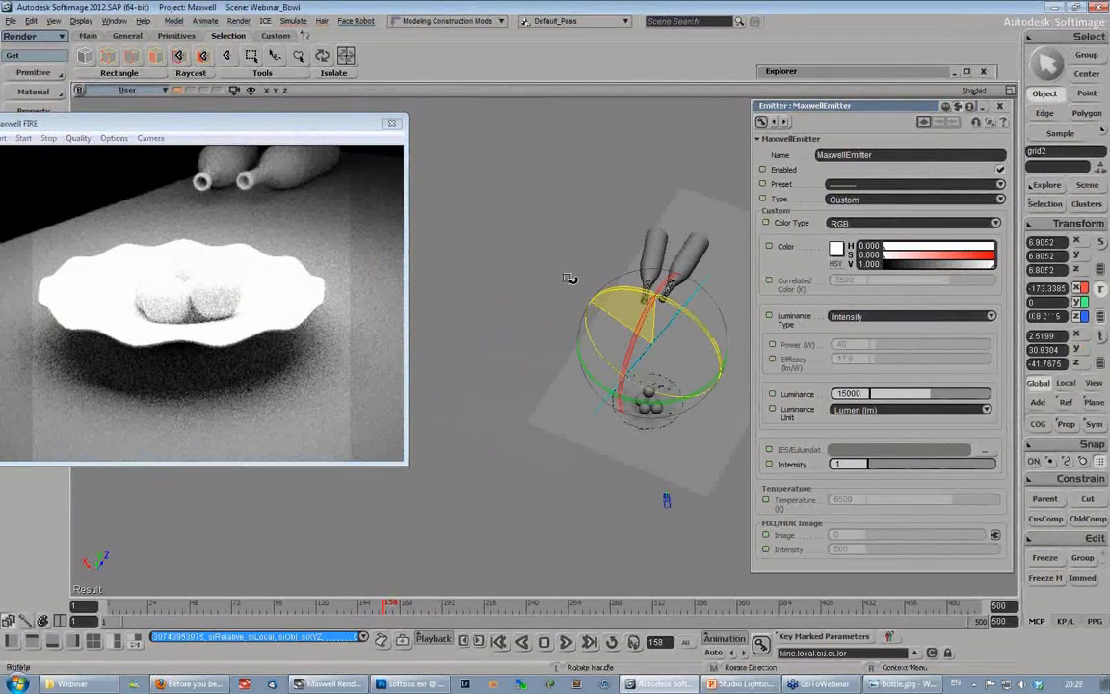
pyautogui.press('v')
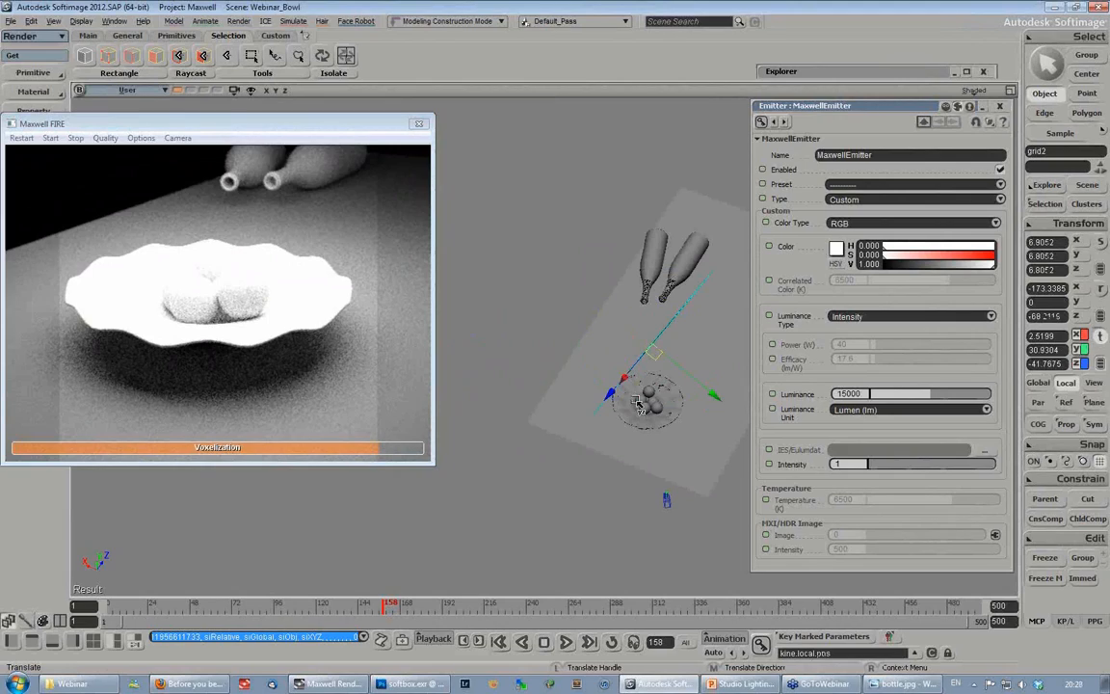
pyautogui.press('c')
pyautogui.moveTo(635, 400); pyautogui.dragTo(721, 389)
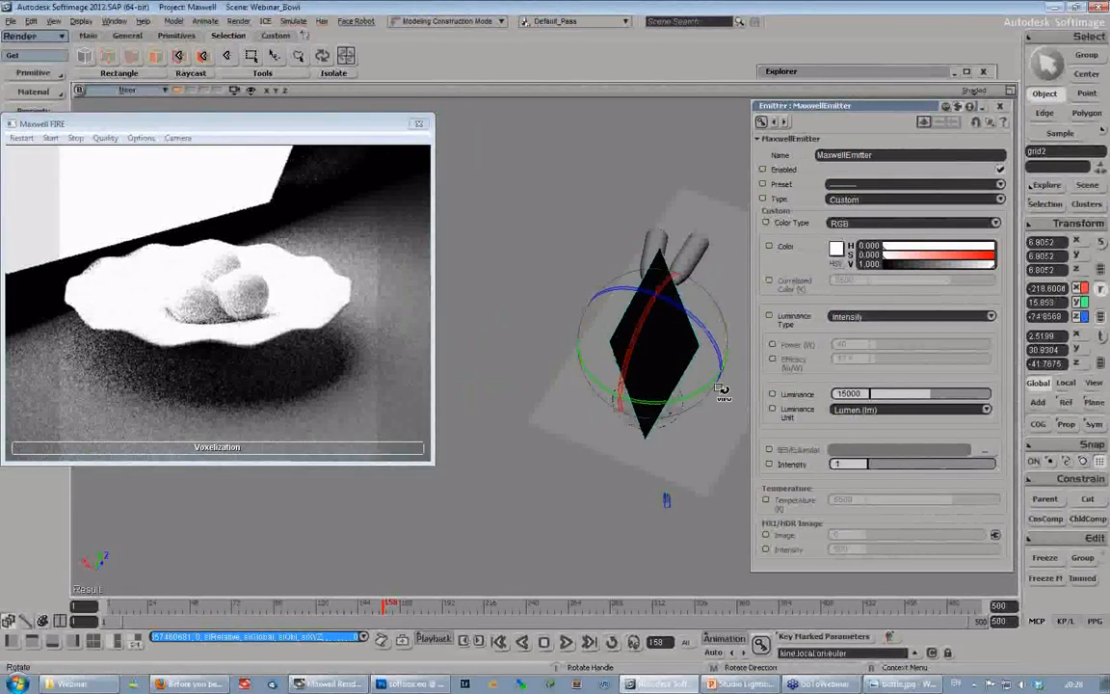
# - Scale the emitter grid to about 4.78 and move it beside the bowl to about 15.42, 26.49, -71.39
pyautogui.press('x')
pyautogui.moveTo(614, 358); pyautogui.dragTo(611, 359)
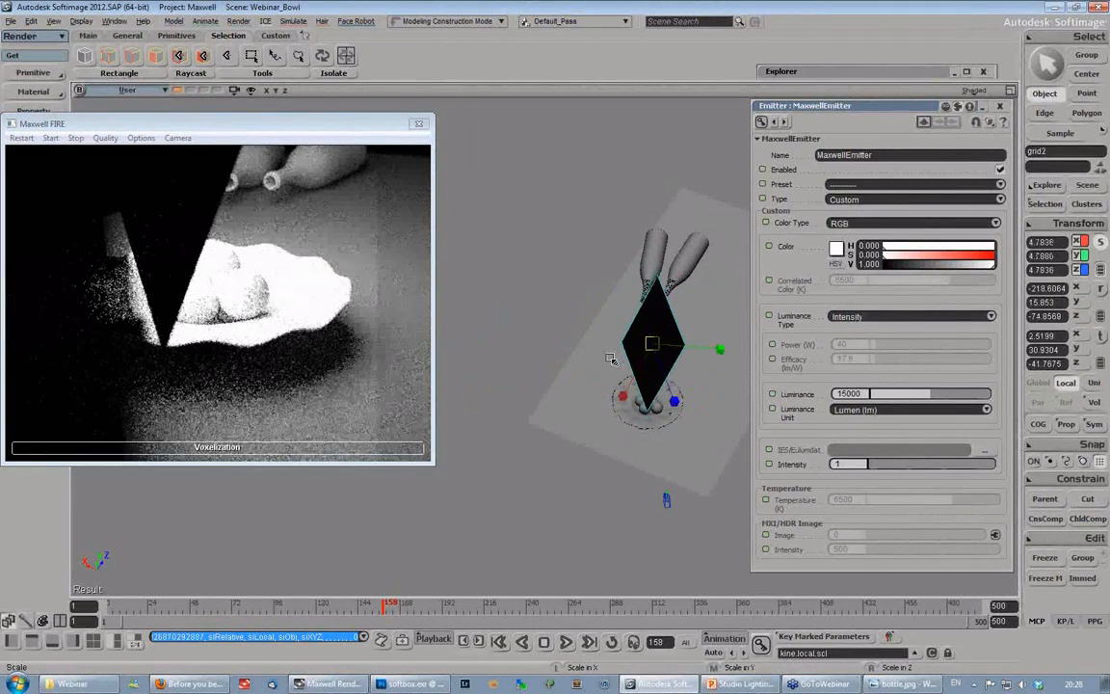
pyautogui.press('c')
pyautogui.press('v')
pyautogui.moveTo(723, 348); pyautogui.dragTo(656, 346)
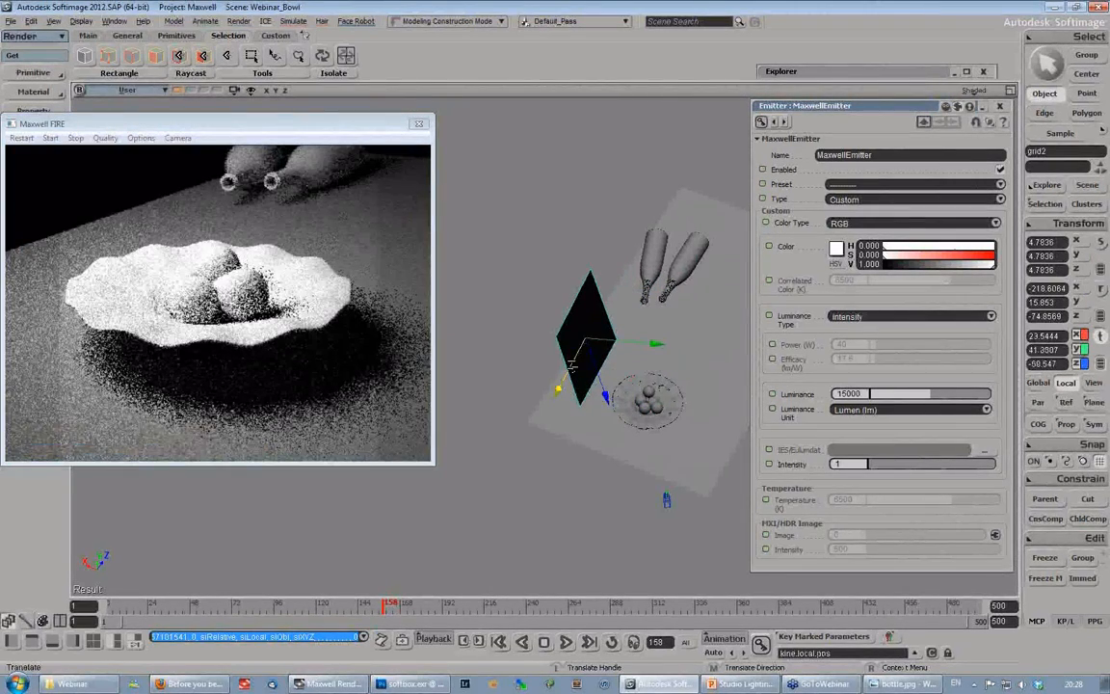
pyautogui.moveTo(572, 364); pyautogui.dragTo(557, 393)
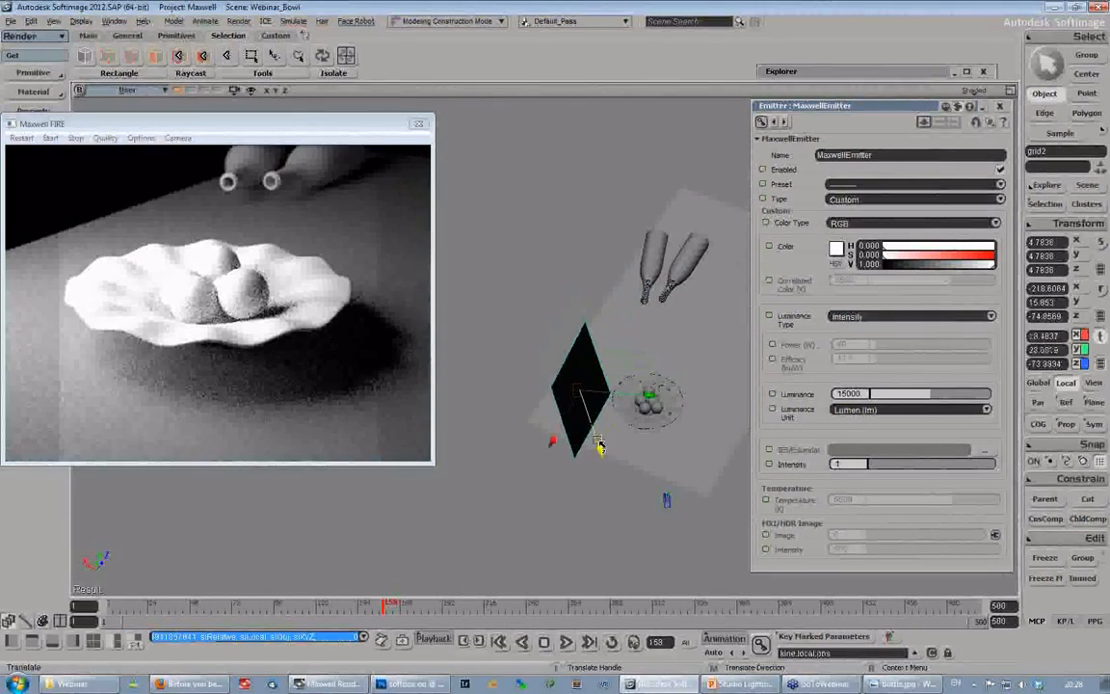
pyautogui.moveTo(587, 417); pyautogui.dragTo(652, 395)
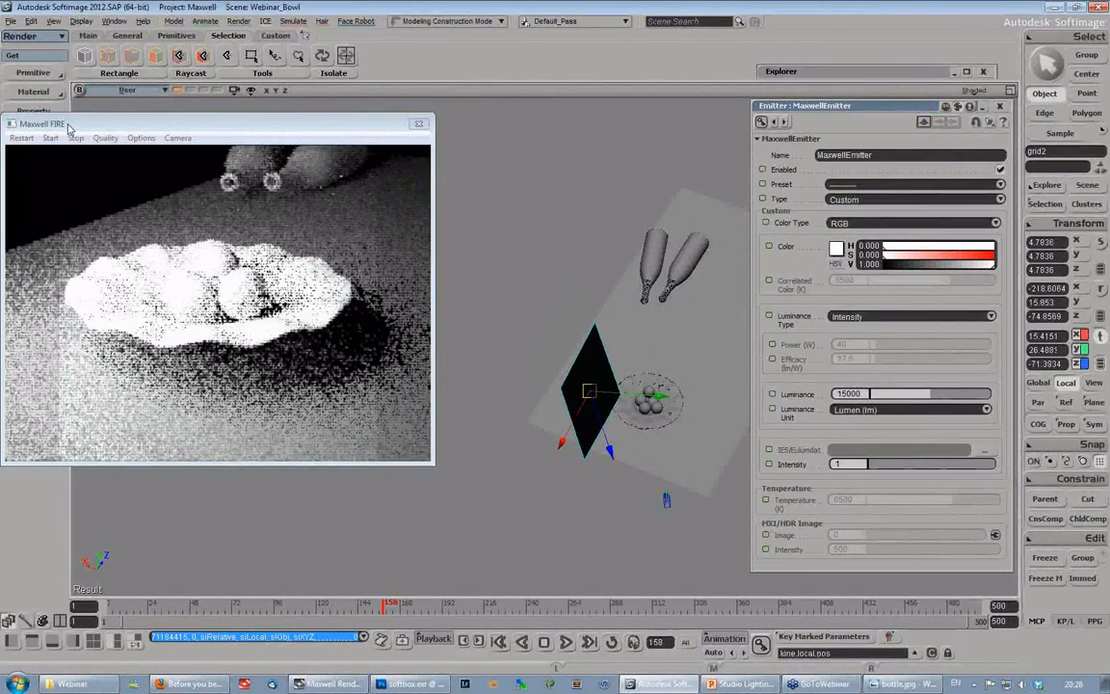
pyautogui.moveTo(43, 123); pyautogui.dragTo(86, 123)
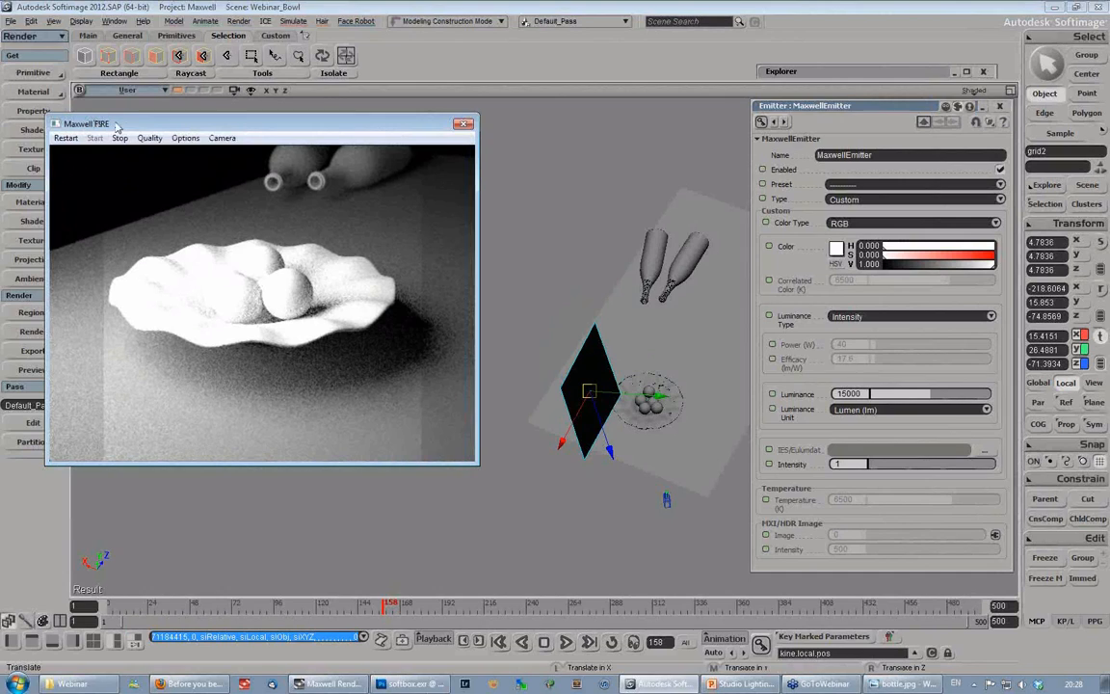
pyautogui.moveTo(108, 119); pyautogui.dragTo(84, 113)
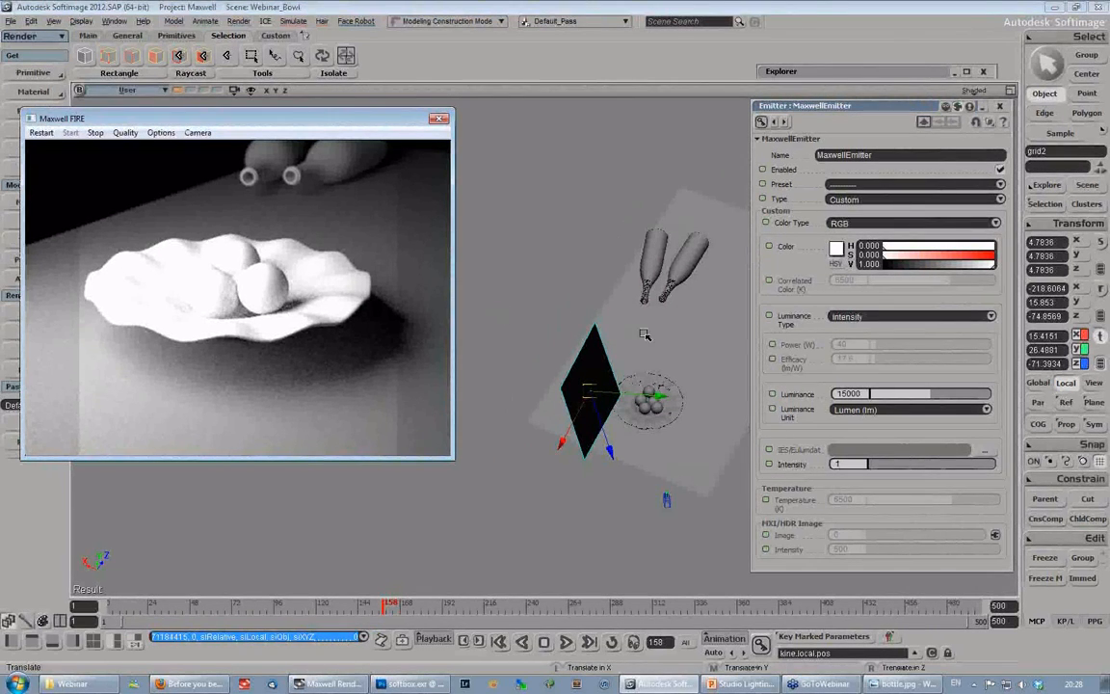
# - Reposition the emitter grid beside the bowl at about 14.45 in X, 22.52 in Y and -70.77 in Z
pyautogui.press('s')
pyautogui.moveTo(645, 334)
pyautogui.mouseDown(button='right')
pyautogui.moveTo(612, 271)
pyautogui.moveTo(615, 343)
pyautogui.moveTo(630, 344)
pyautogui.mouseUp(button='right')
pyautogui.moveTo(631, 344); pyautogui.dragTo(663, 269)
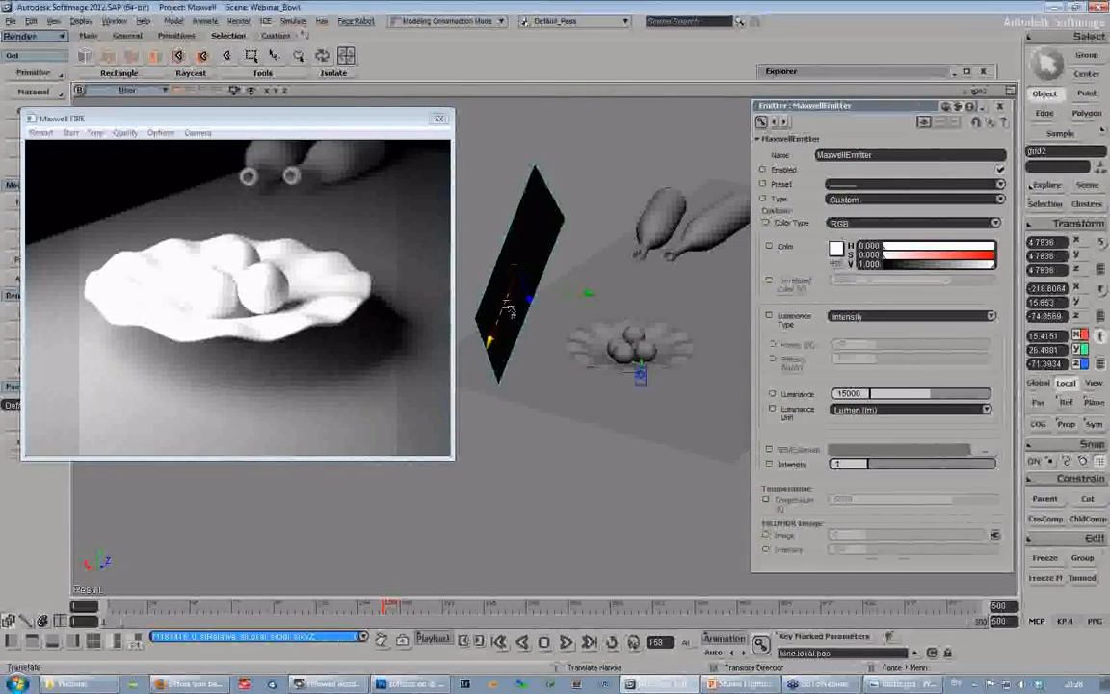
pyautogui.moveTo(503, 318); pyautogui.dragTo(492, 301)
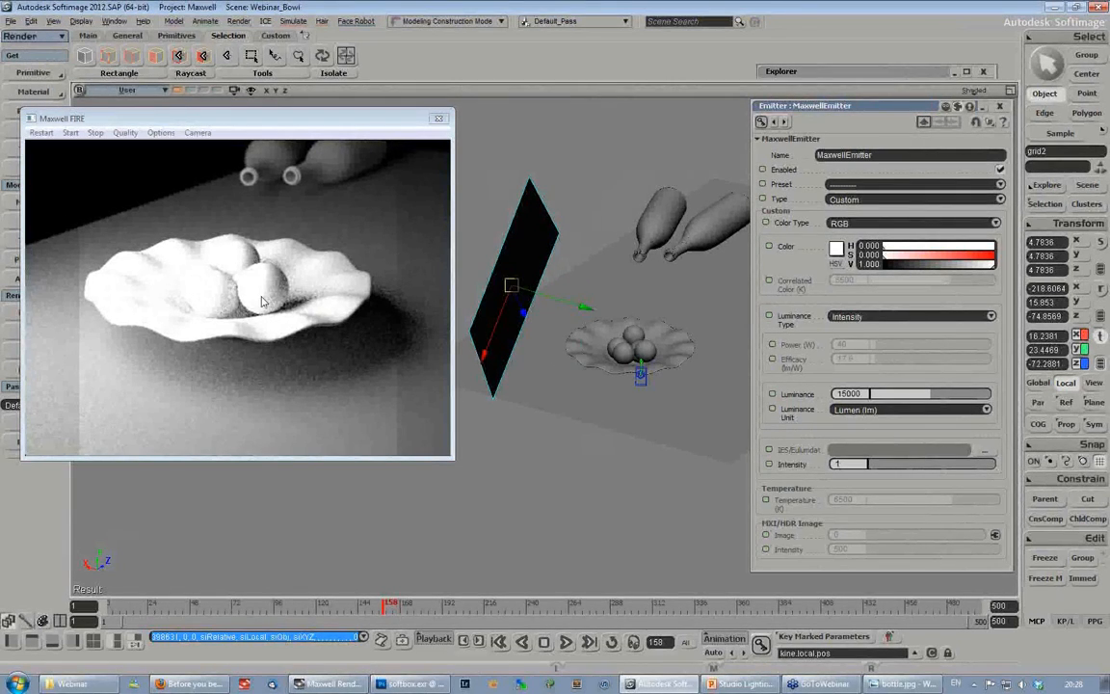
pyautogui.moveTo(552, 308); pyautogui.dragTo(566, 298)
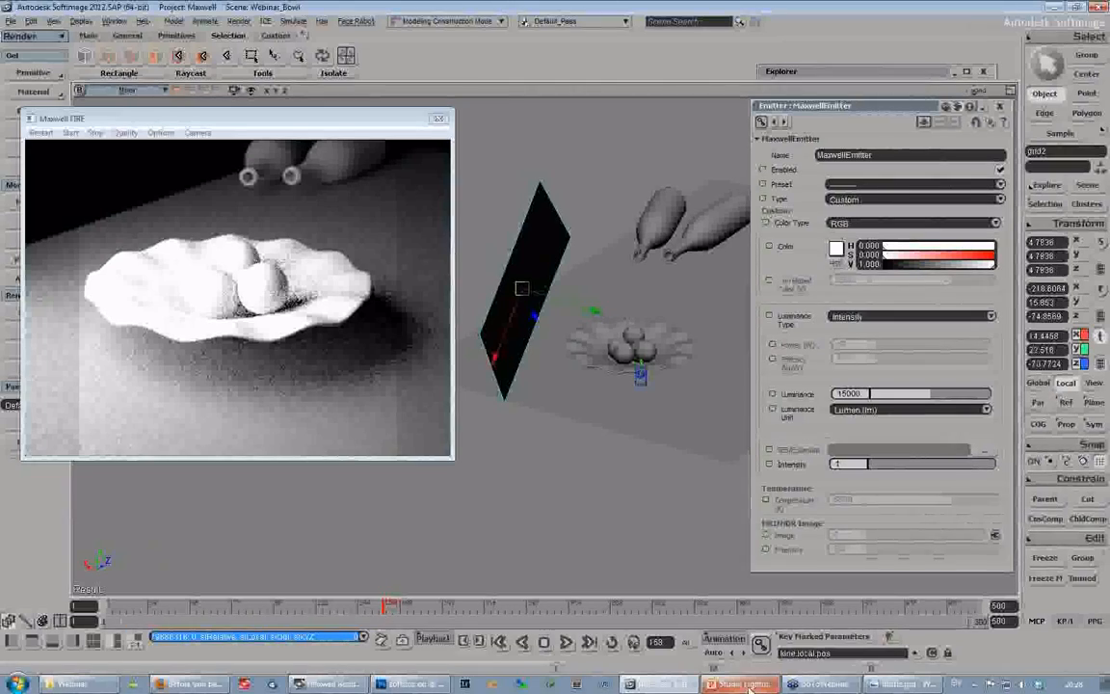
# - Refer to the inverse square law slide in PowerPoint, and reduce the emitter's luminance in Softimage to about 4207 lumens
pyautogui.click(748, 684)
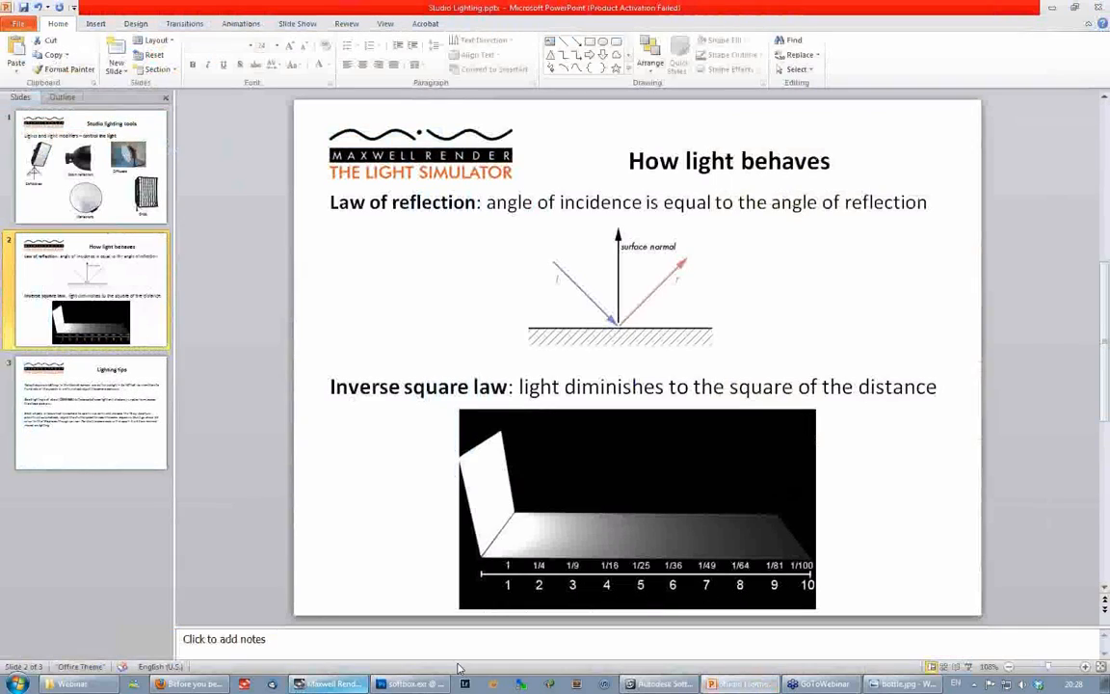
pyautogui.click(663, 684)
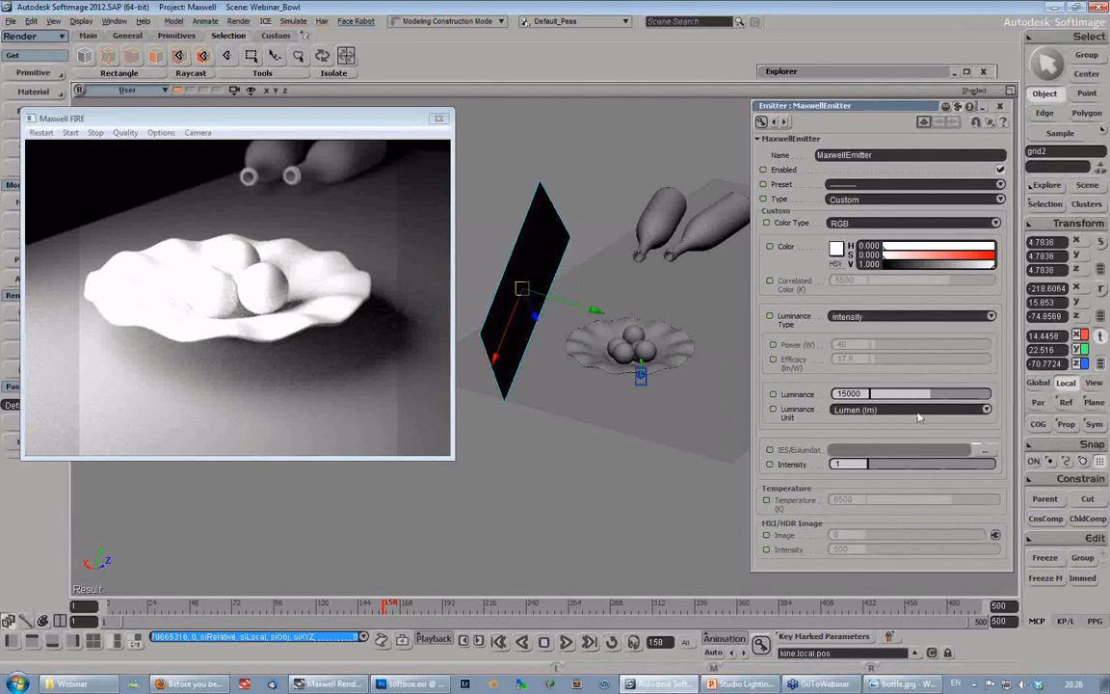
pyautogui.click(903, 395)
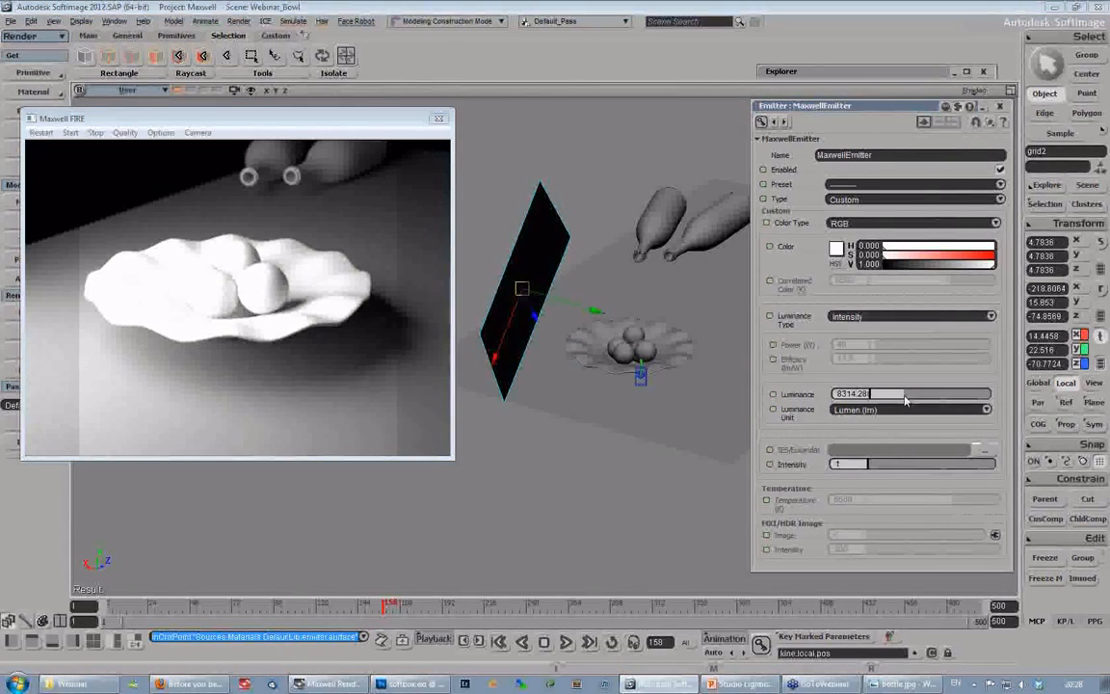
pyautogui.click(898, 397)
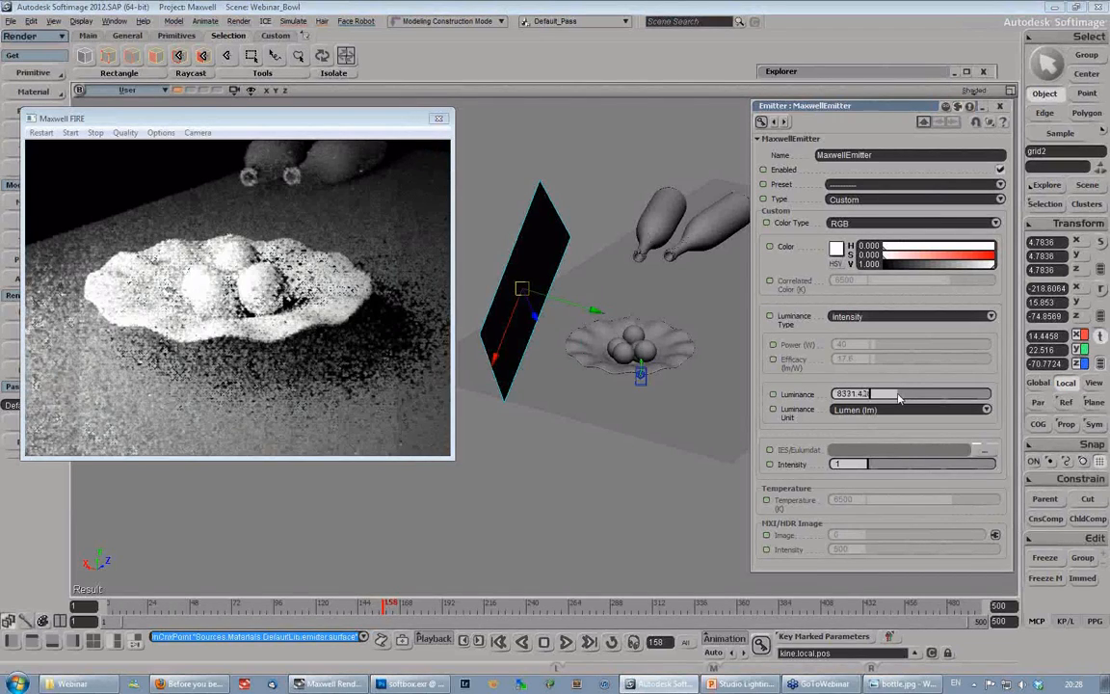
pyautogui.moveTo(898, 397); pyautogui.dragTo(885, 397)
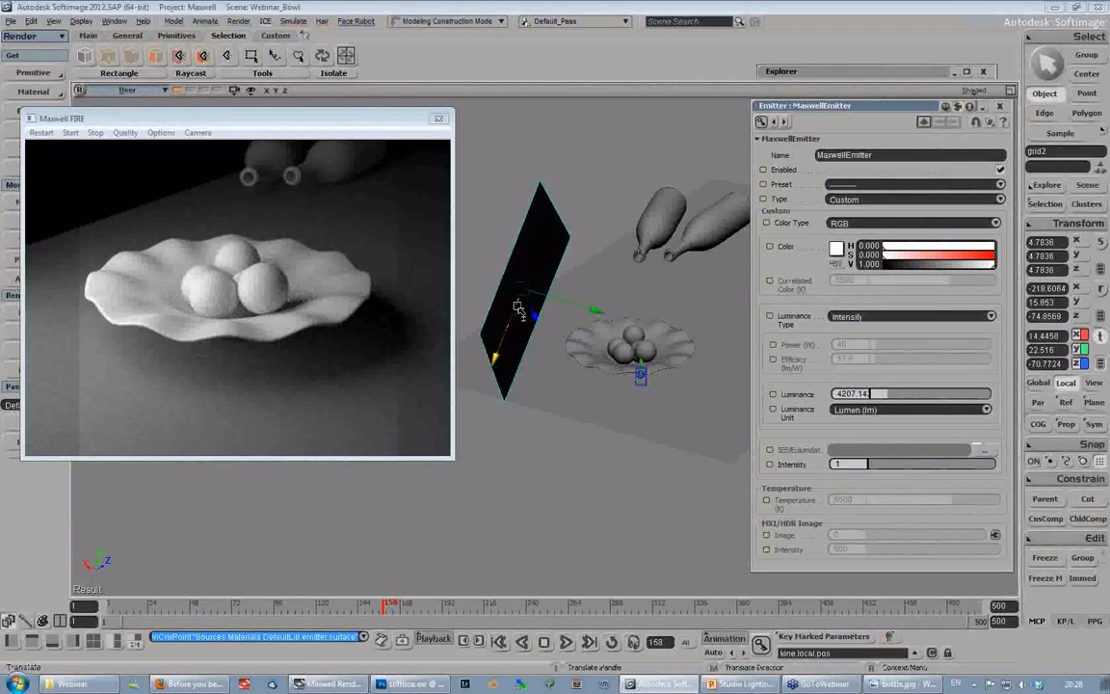
# - Lower the emitter grid to about 20.43 in Y and rotate it to about -220.31, 9.68, -82.53
pyautogui.moveTo(520, 310); pyautogui.dragTo(519, 320)
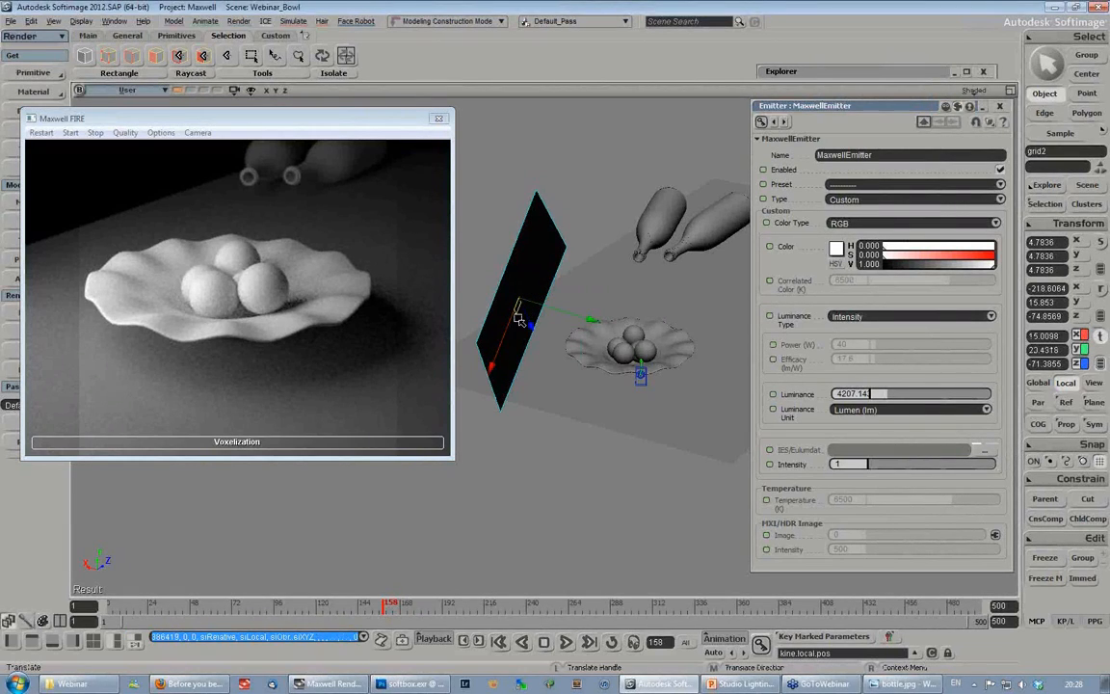
pyautogui.press('c')
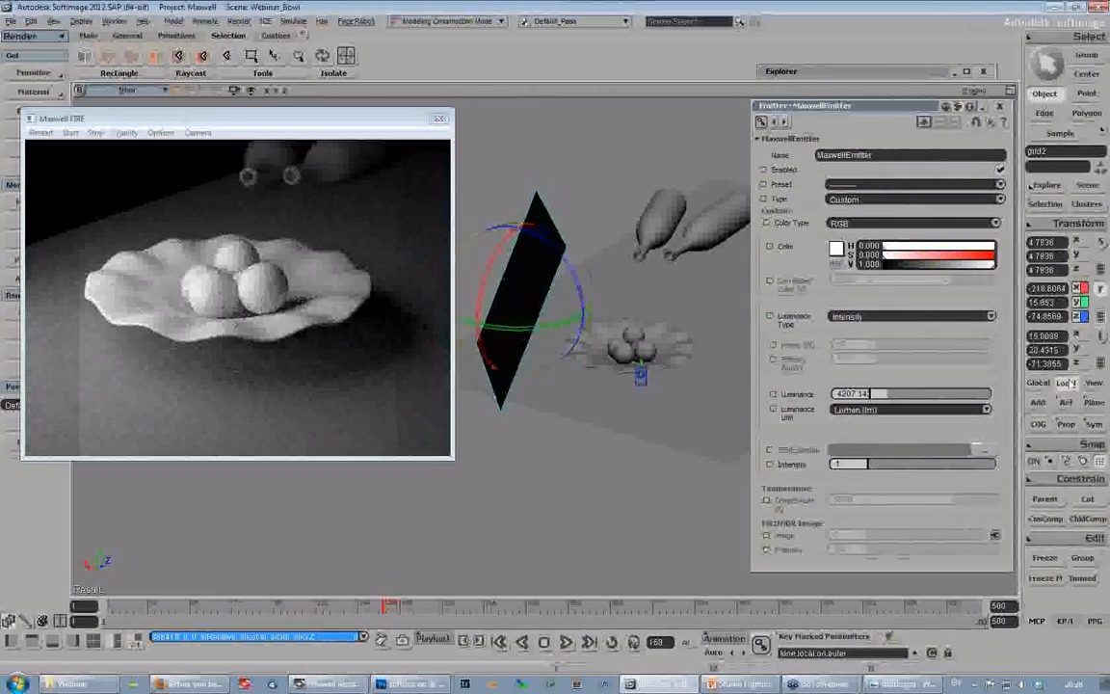
pyautogui.moveTo(564, 241); pyautogui.dragTo(603, 262)
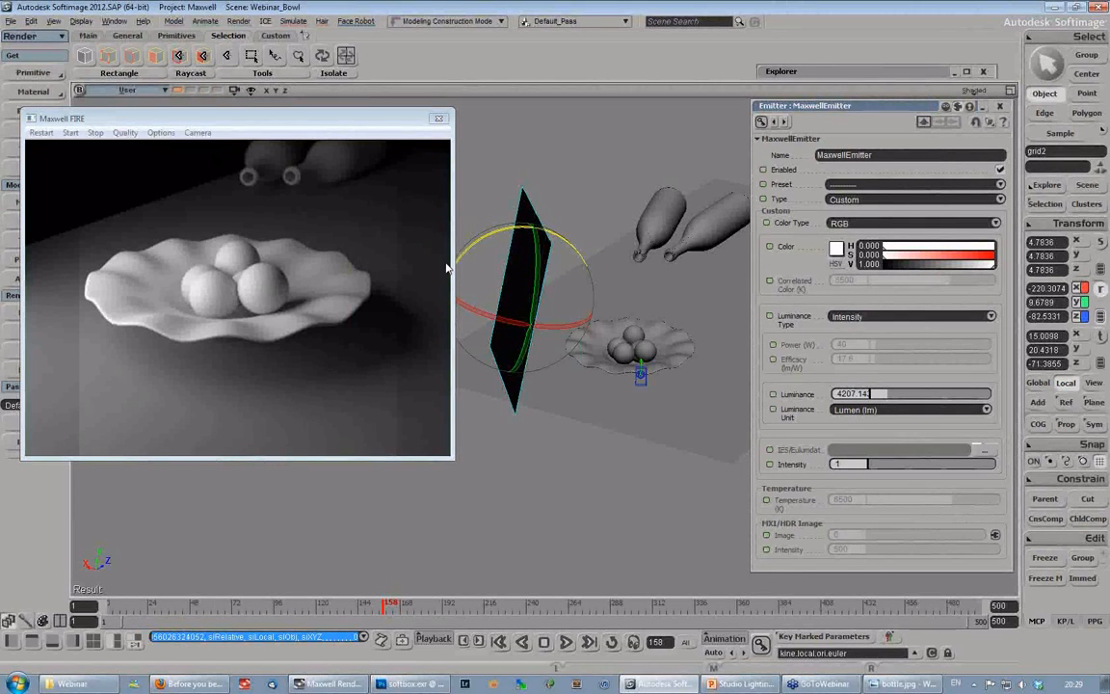
# - Move the emitter grid closer to the bowl, to about 11.65 in X, 18.53 in Y and -68.55 in Z
pyautogui.press('s')
pyautogui.moveTo(599, 238); pyautogui.dragTo(576, 327, button='right')
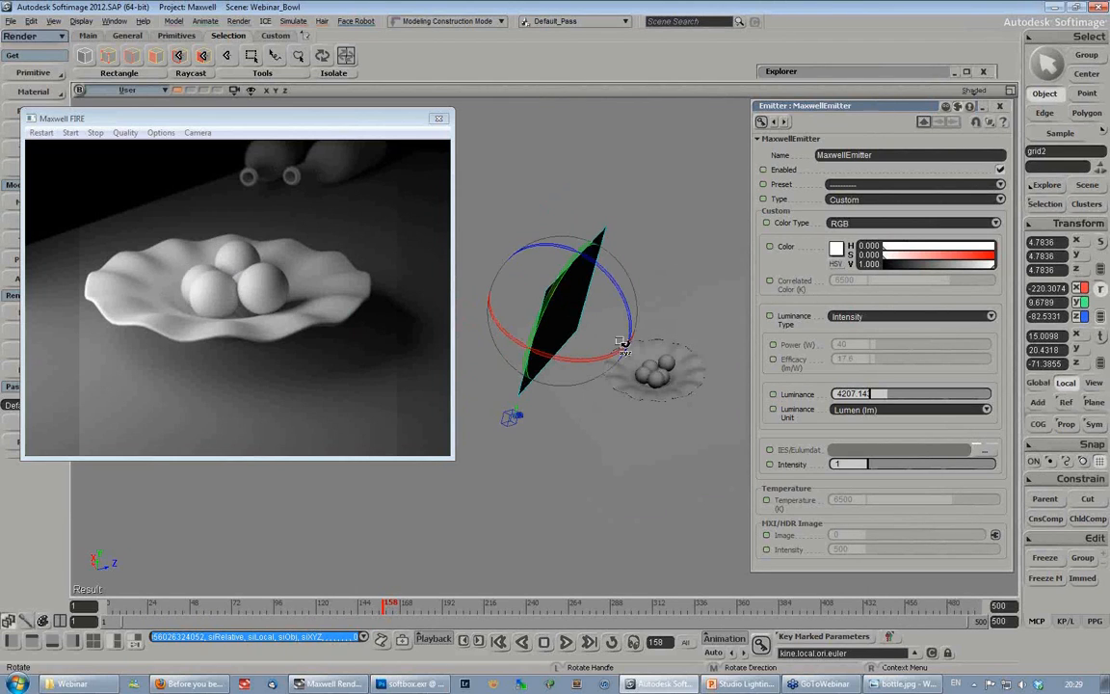
pyautogui.press('s')
pyautogui.moveTo(597, 333)
pyautogui.mouseDown(button='right')
pyautogui.moveTo(636, 323)
pyautogui.moveTo(595, 317)
pyautogui.mouseUp(button='right')
pyautogui.press('v')
pyautogui.moveTo(589, 315); pyautogui.dragTo(545, 355)
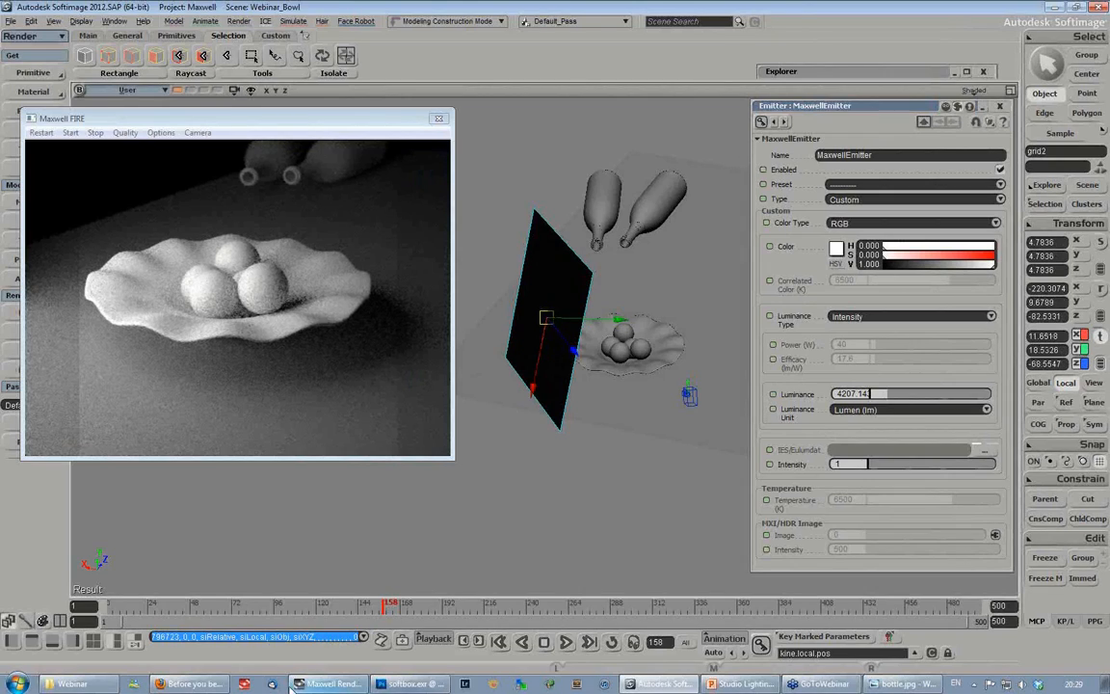
# - Compare the inverse square law slide in PowerPoint with the bowl's light falloff in the Maxwell FIRE preview in Softimage
pyautogui.click(737, 683)
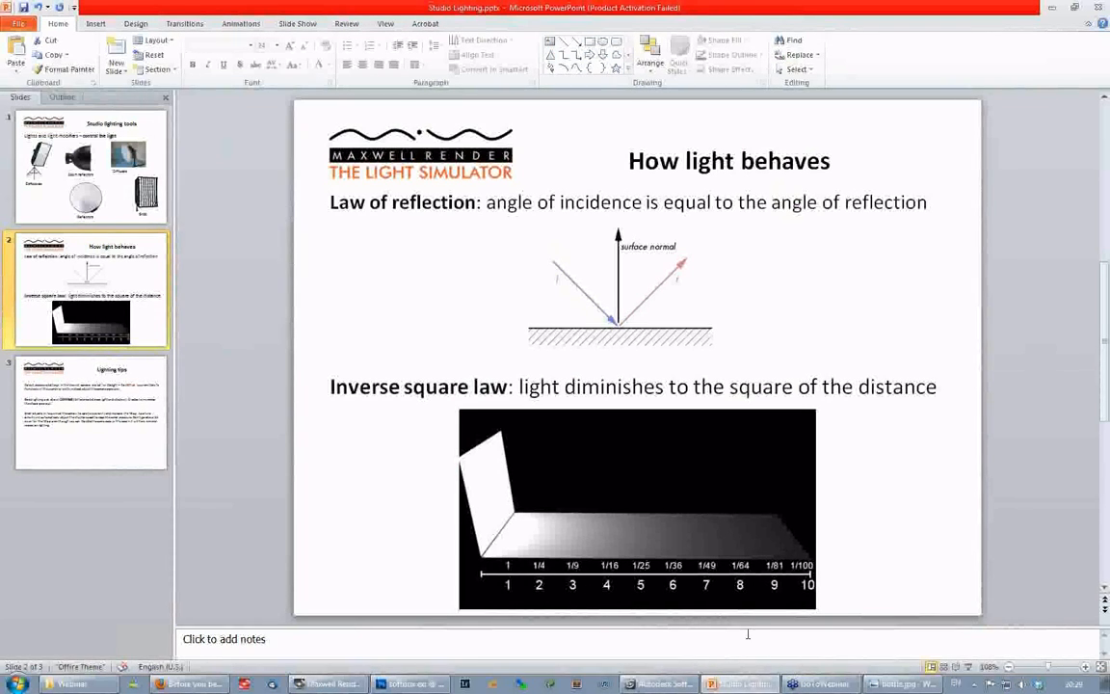
pyautogui.click(661, 688)
pyautogui.moveTo(296, 117); pyautogui.dragTo(311, 117)
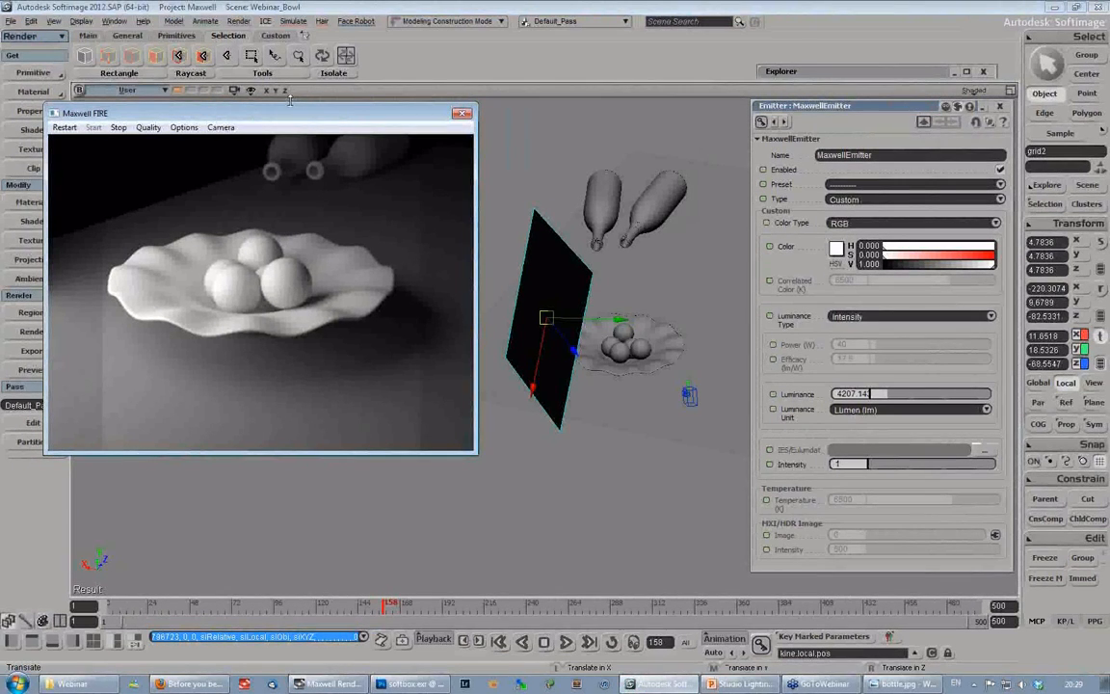
# - Open the Bottle scene without saving the changes to Webinar_Bowl.scn, and close the Maxwell FIRE preview
pyautogui.click(9, 20)
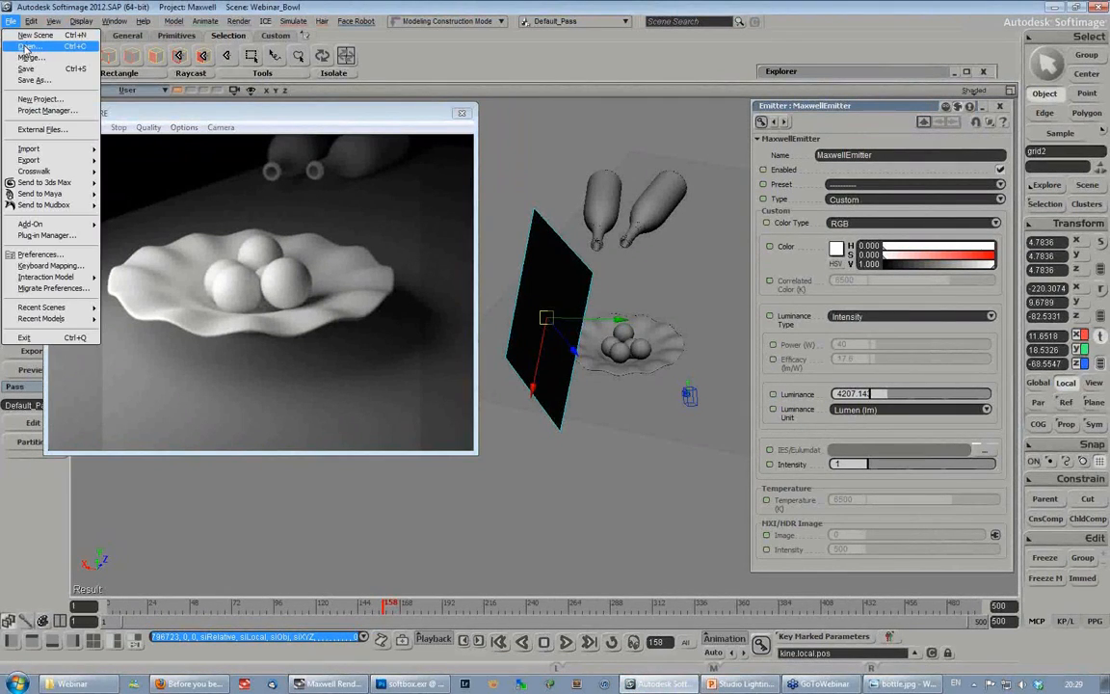
pyautogui.click(26, 48)
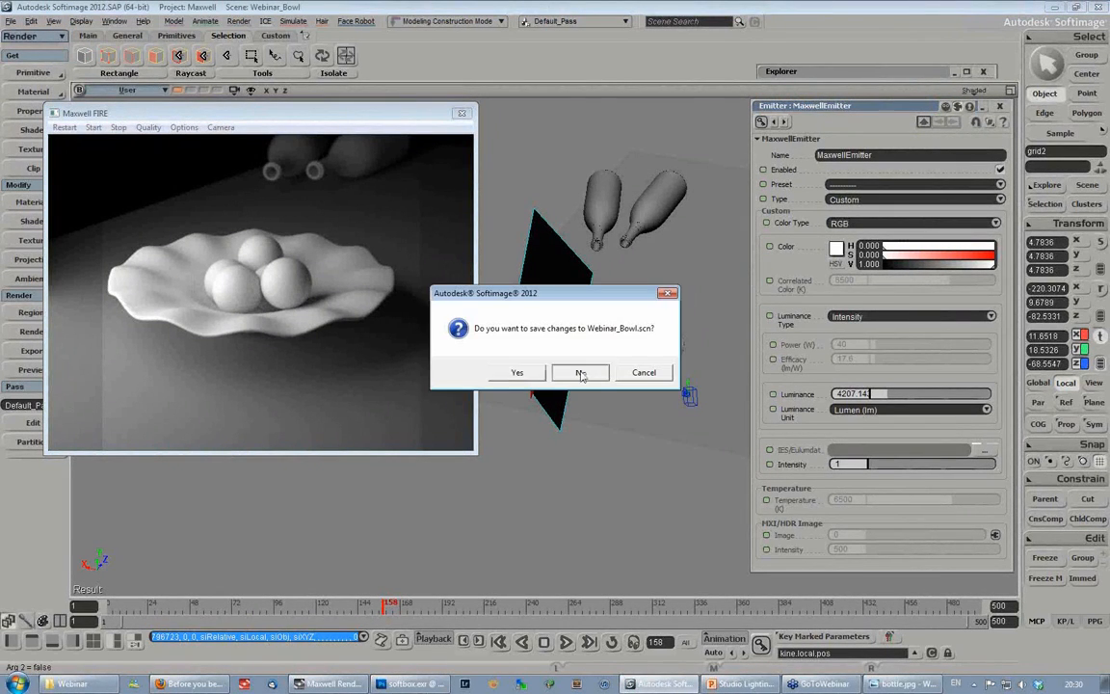
pyautogui.click(576, 369)
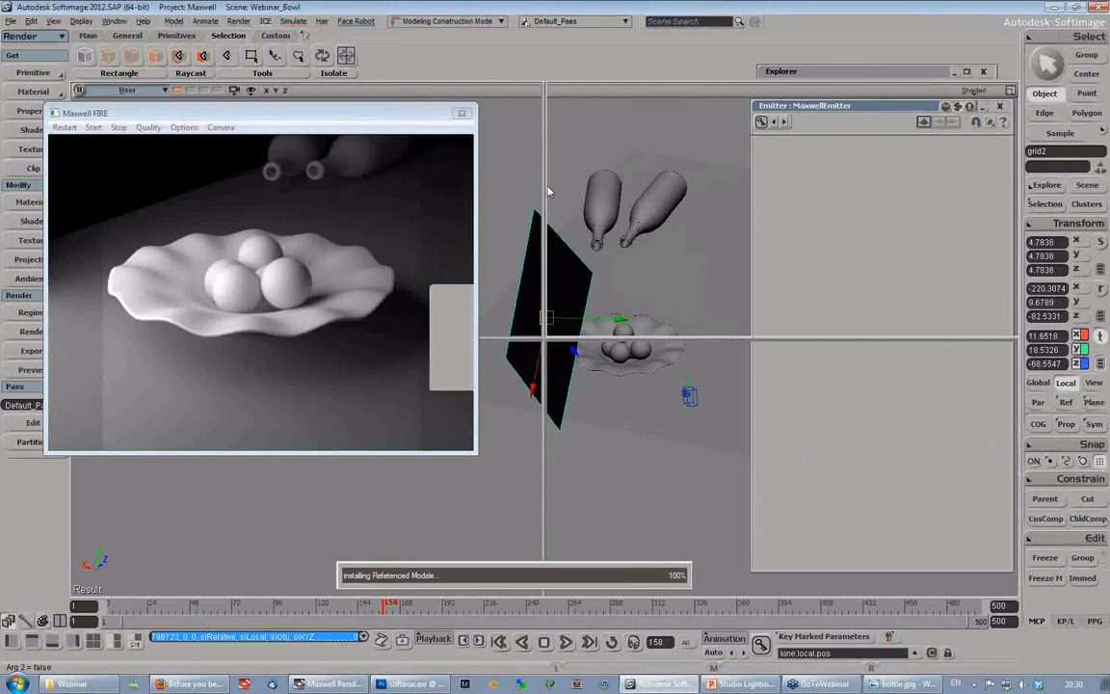
pyautogui.click(464, 115)
# - Examine the layout of the bottle scene and the bottle.jpg reference photo in Windows Photo Viewer
pyautogui.click(467, 270)
pyautogui.press('s')
pyautogui.moveTo(533, 268); pyautogui.dragTo(562, 258, button='right')
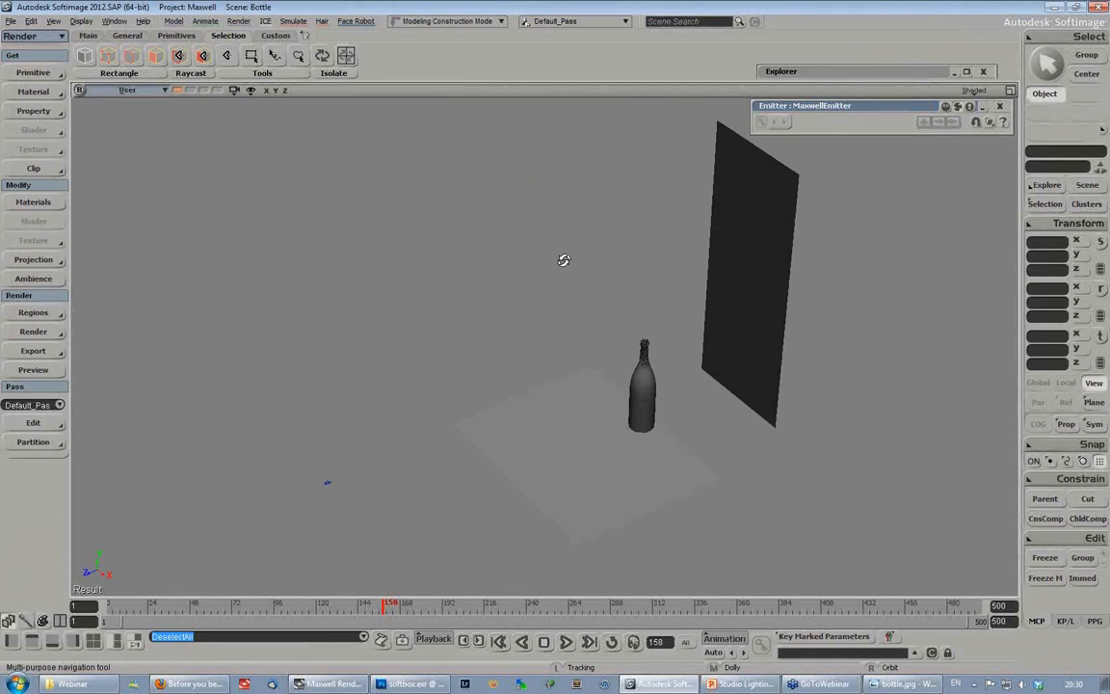
pyautogui.click(885, 689)
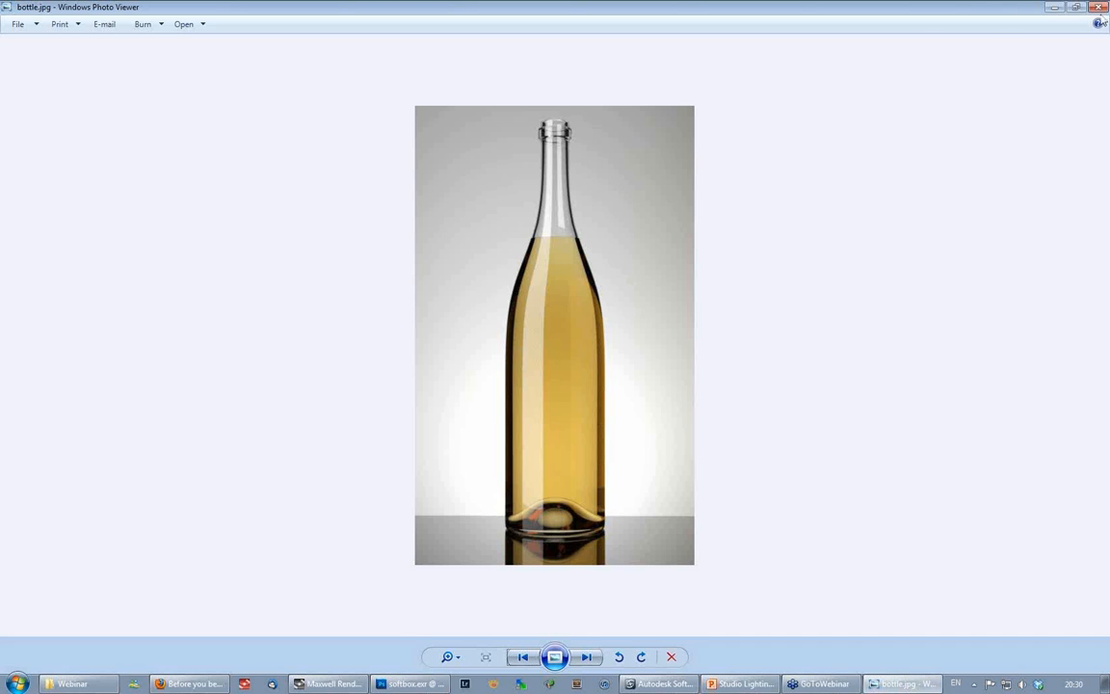
pyautogui.click(1099, 8)
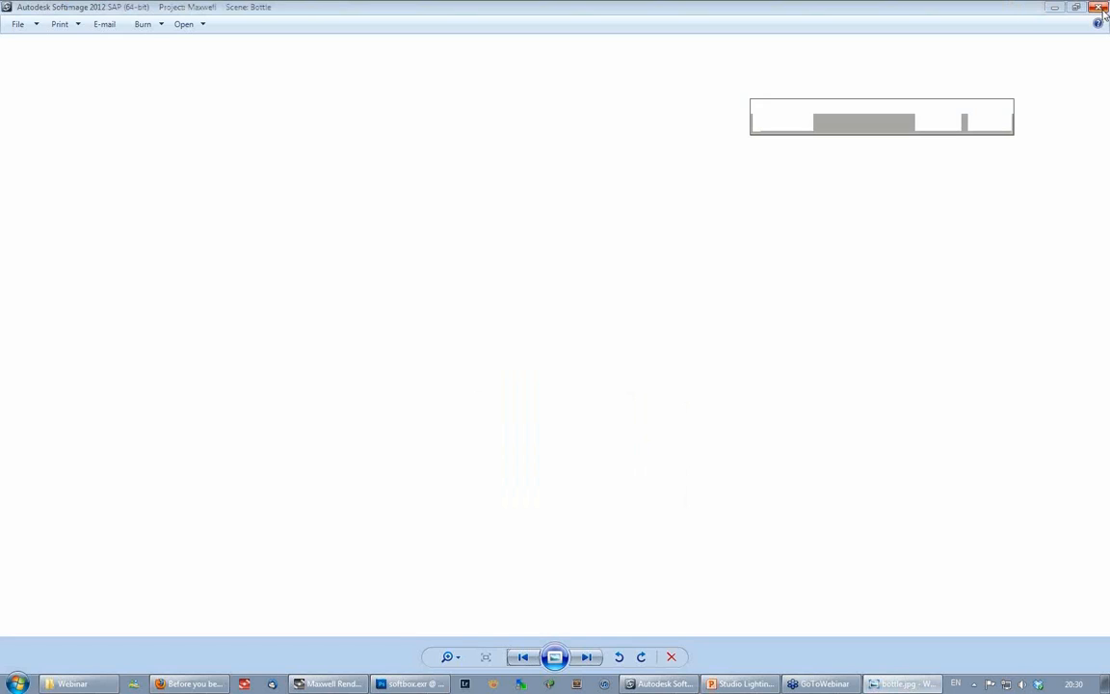
# - Show the floor grid's material in the Render Tree in Softimage and open its MaxwellBsdf node properties
pyautogui.press('s')
pyautogui.moveTo(592, 326); pyautogui.dragTo(434, 352, button='right')
pyautogui.click(405, 447)
pyautogui.moveTo(399, 471); pyautogui.dragTo(407, 441, button='right')
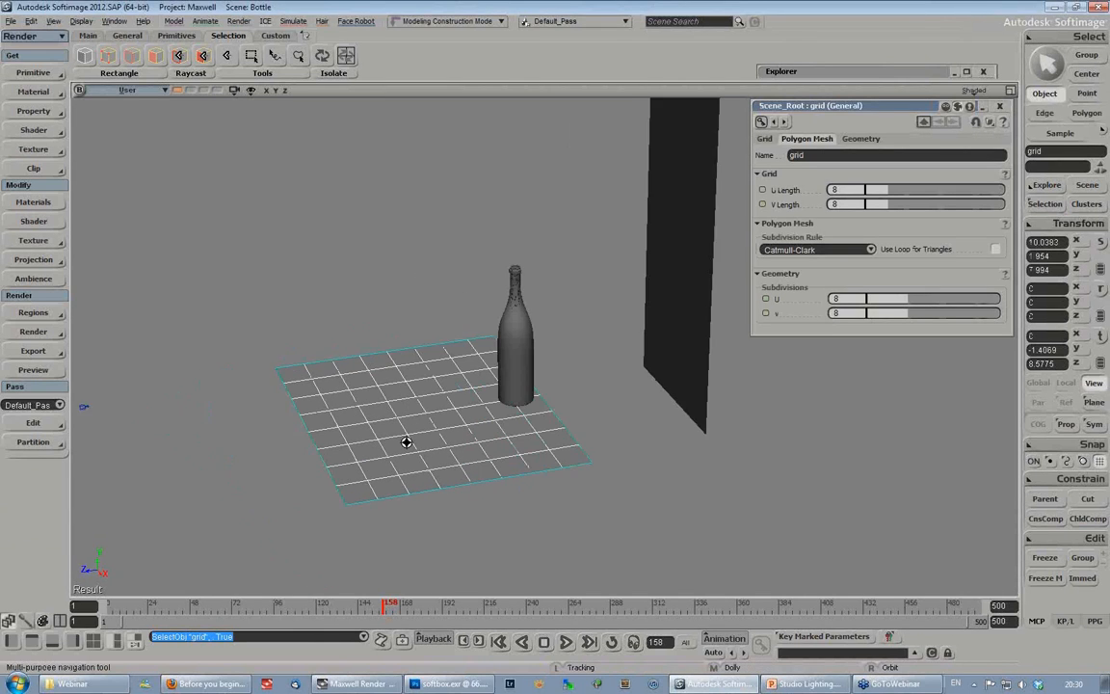
pyautogui.press('7')
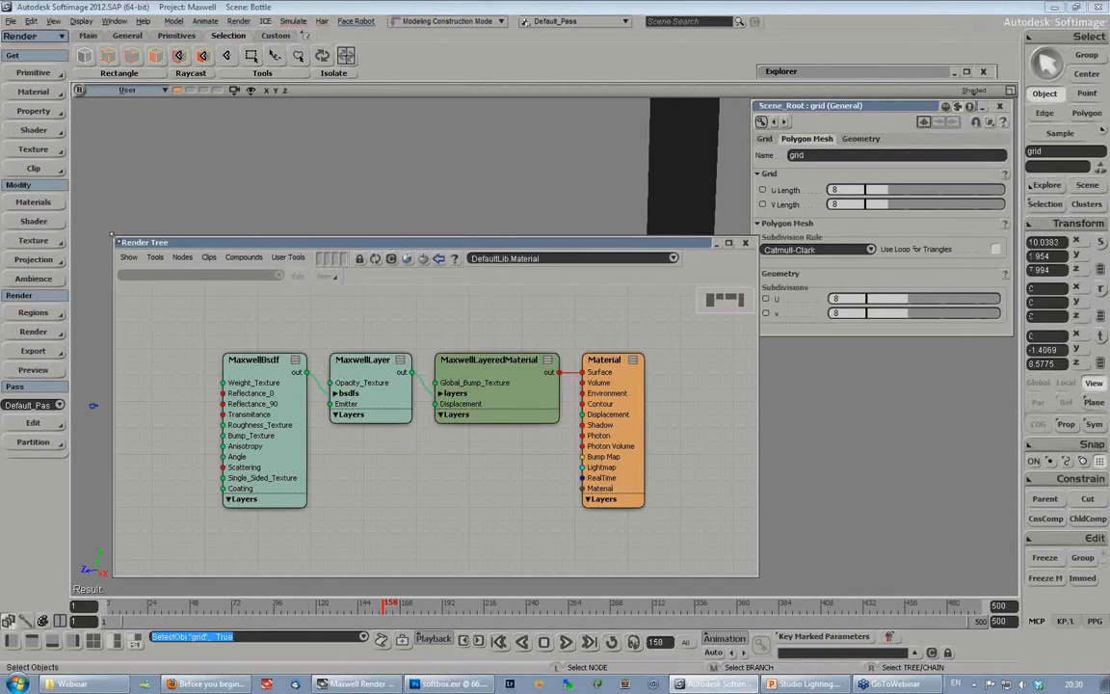
pyautogui.moveTo(113, 236); pyautogui.dragTo(224, 359)
pyautogui.moveTo(382, 365); pyautogui.dragTo(677, 74)
pyautogui.doubleClick(665, 193)
pyautogui.moveTo(856, 106); pyautogui.dragTo(786, 66)
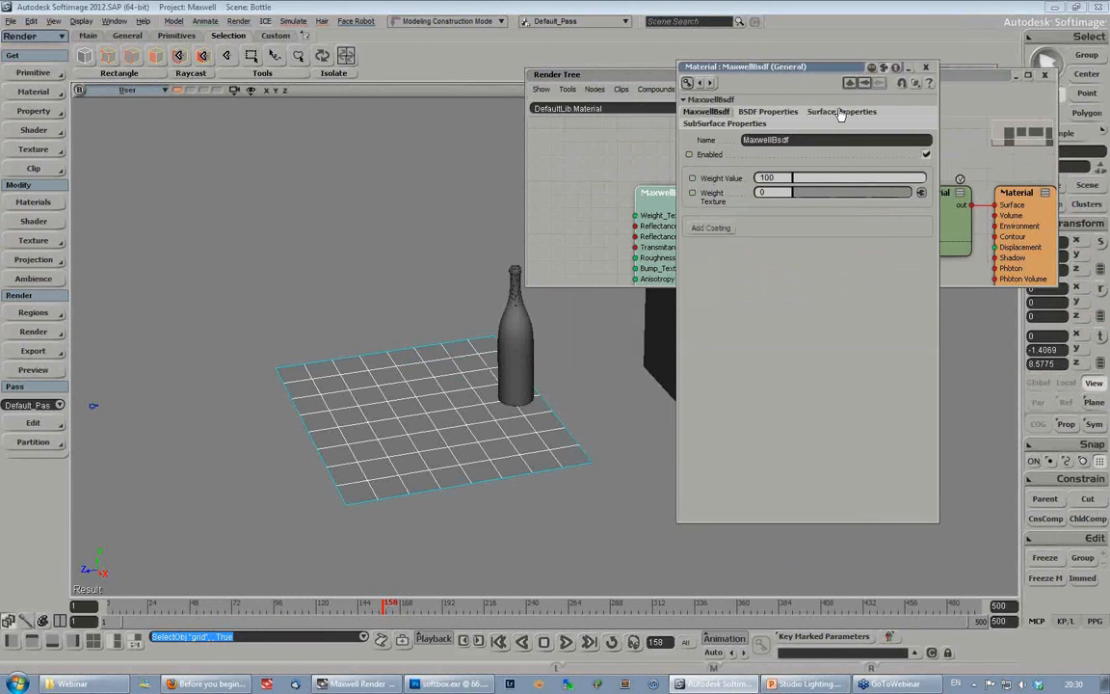
# - Set the roughness value of the floor grid's material to 2
pyautogui.click(841, 111)
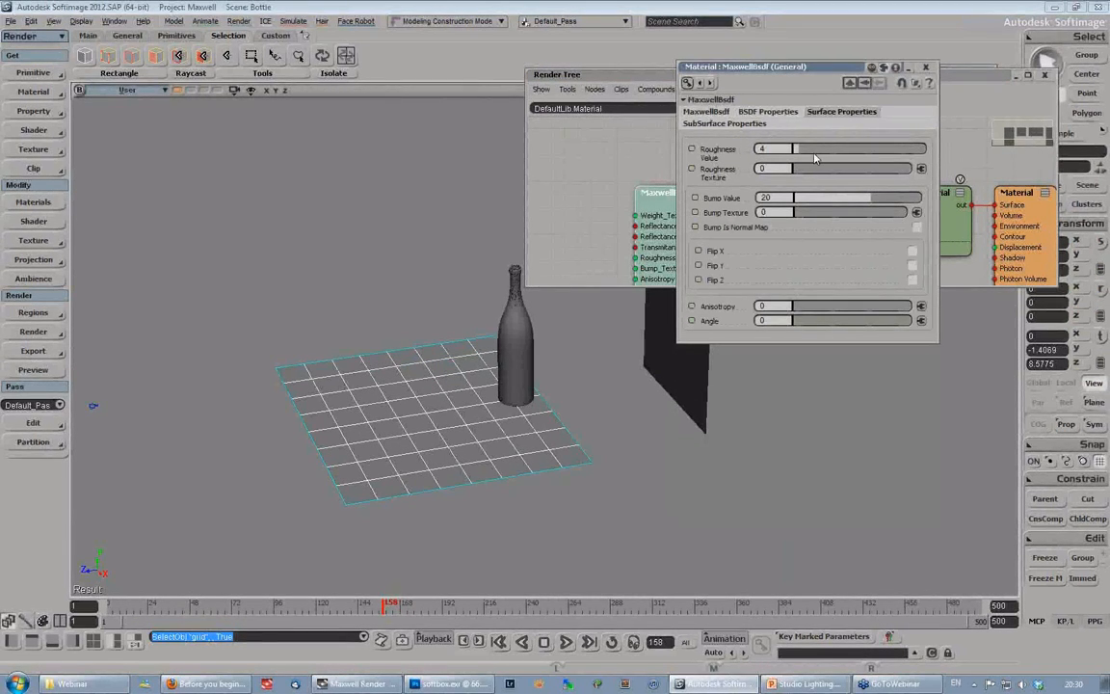
pyautogui.moveTo(814, 152); pyautogui.dragTo(928, 153)
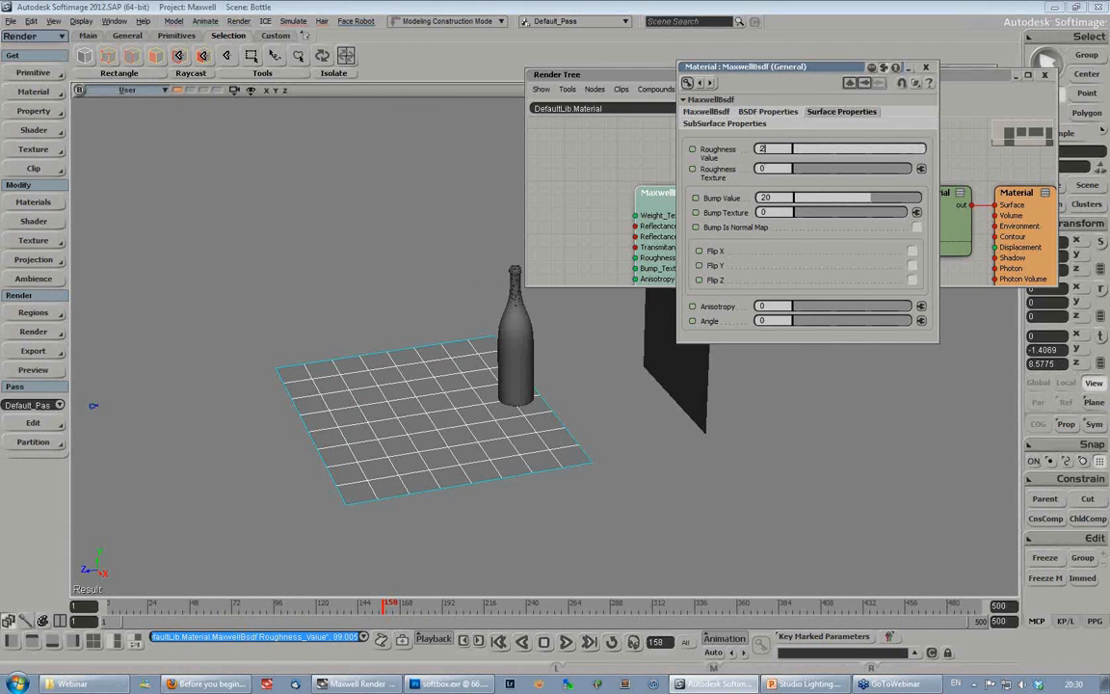
pyautogui.press('Return')
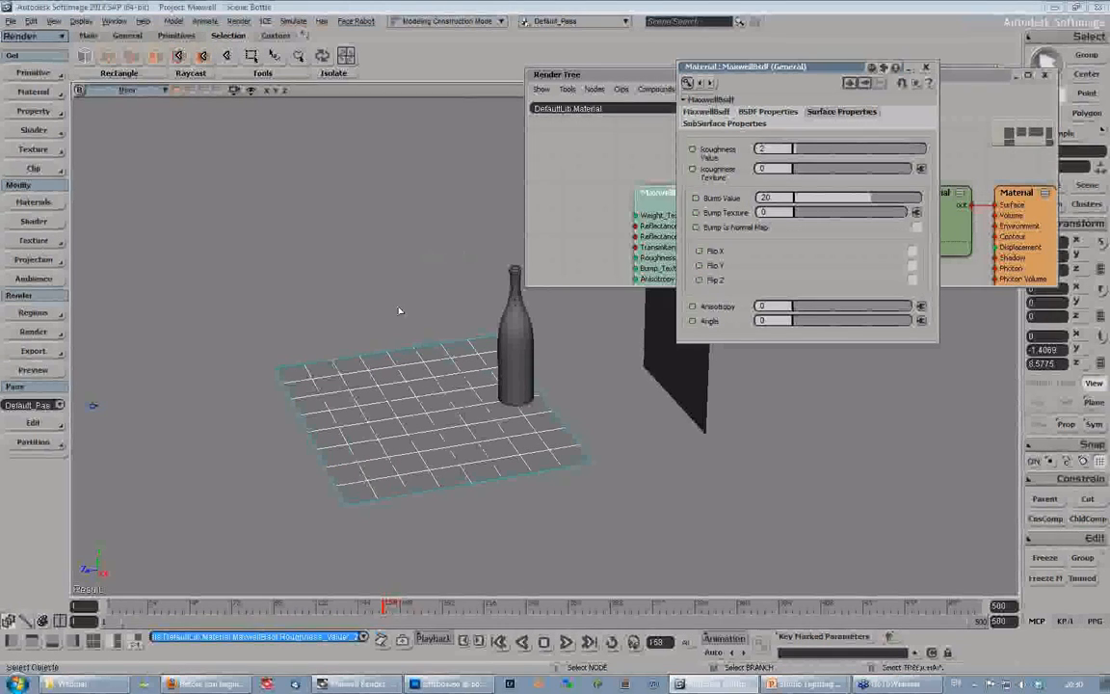
# - Examine the reflectance and surface roughness of the backdrop plane's grey material, and put the material windows away
pyautogui.click(318, 253)
pyautogui.press('s')
pyautogui.moveTo(359, 260); pyautogui.dragTo(439, 268, button='right')
pyautogui.moveTo(327, 247); pyautogui.dragTo(341, 267, button='right')
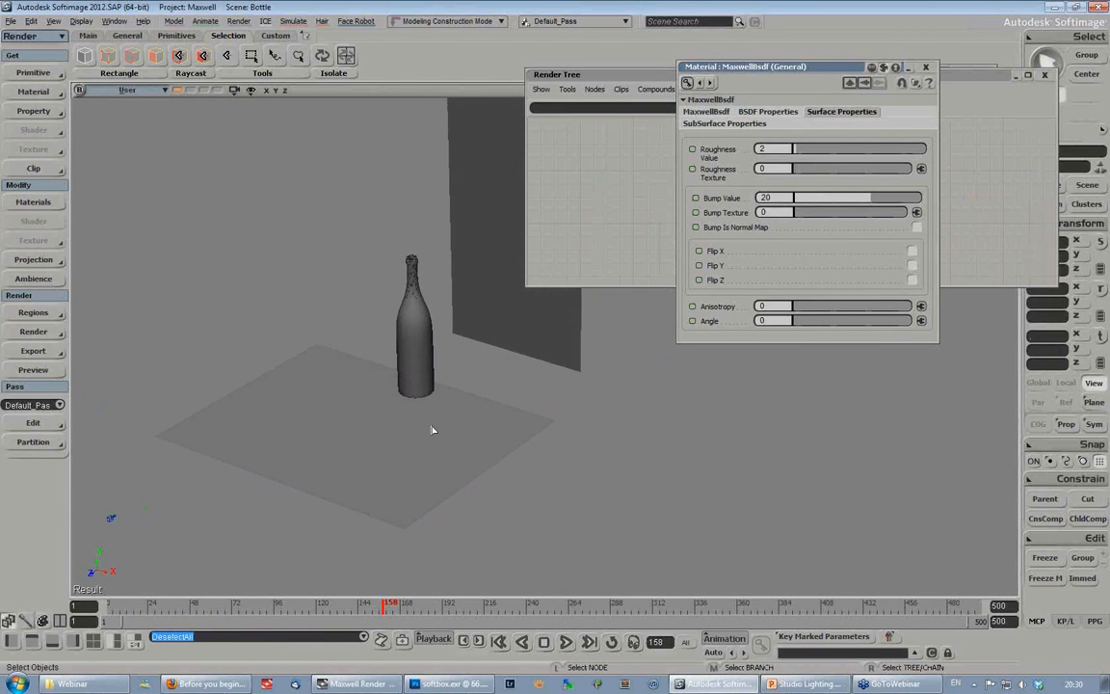
pyautogui.click(489, 216)
pyautogui.press('s')
pyautogui.moveTo(386, 179); pyautogui.dragTo(348, 262, button='right')
pyautogui.click(768, 111)
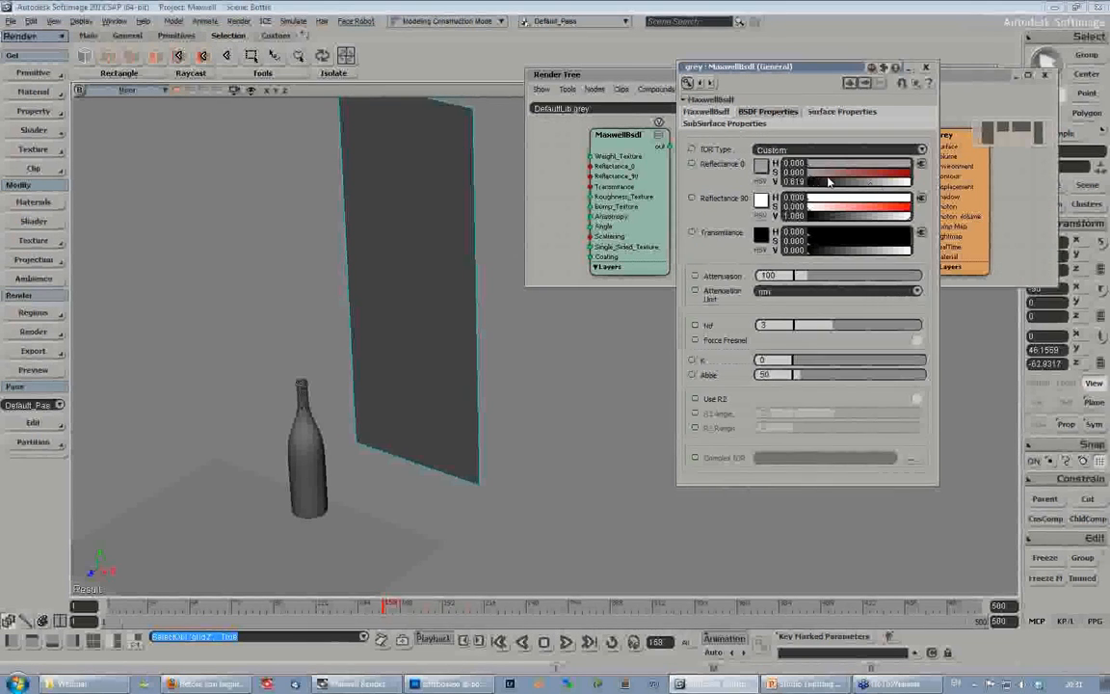
pyautogui.click(841, 112)
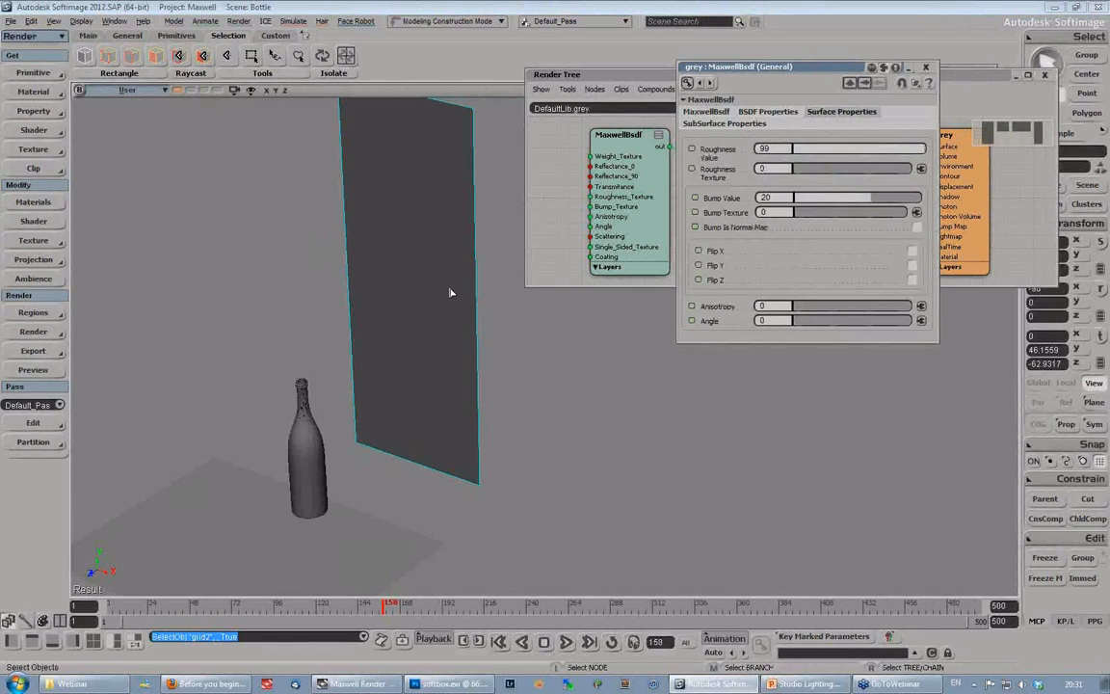
pyautogui.click(926, 68)
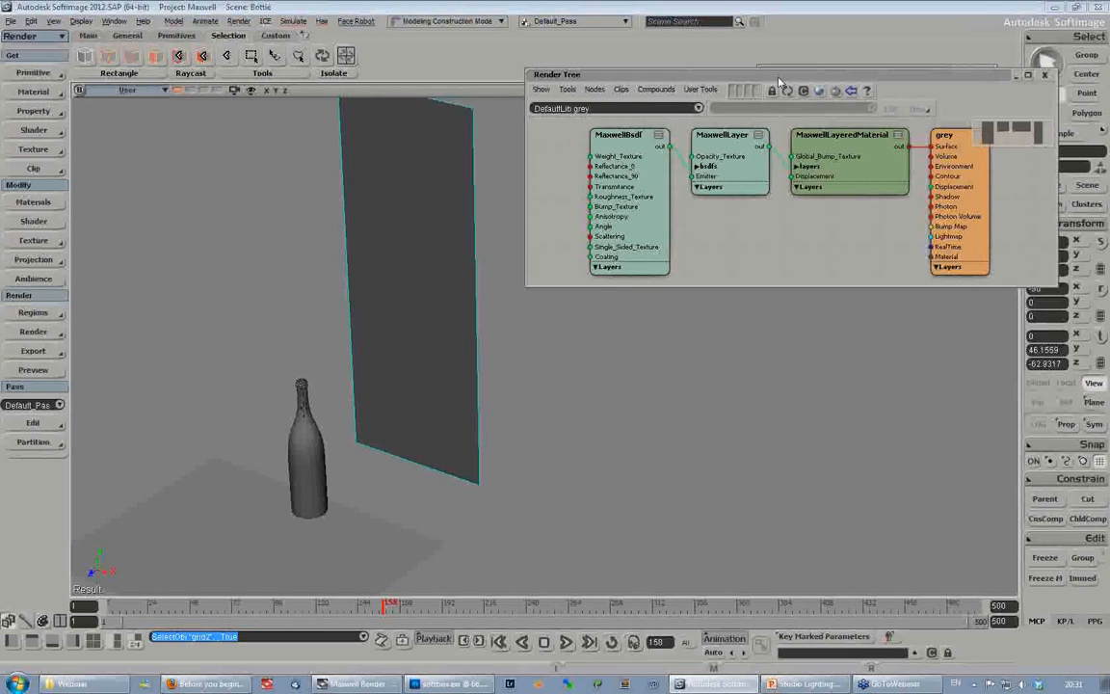
pyautogui.moveTo(773, 82); pyautogui.dragTo(741, 113)
pyautogui.click(1009, 108)
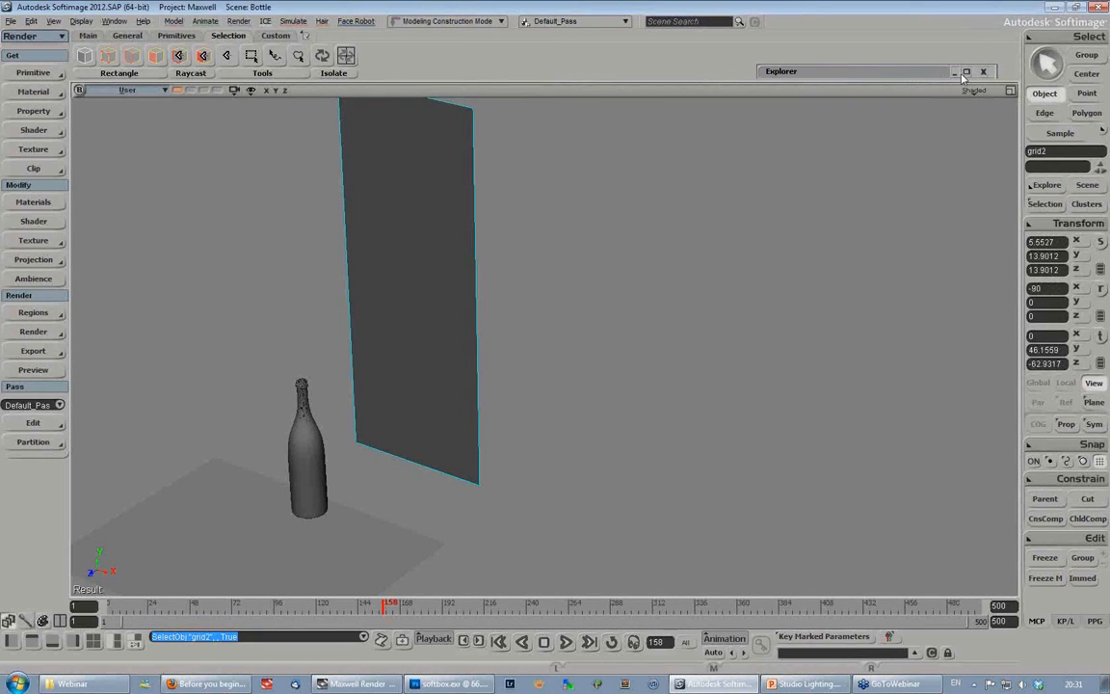
# - Import the CylEmitter.emdl model into the bottle scene
pyautogui.click(8, 24)
pyautogui.moveTo(49, 150)
pyautogui.click(136, 147)
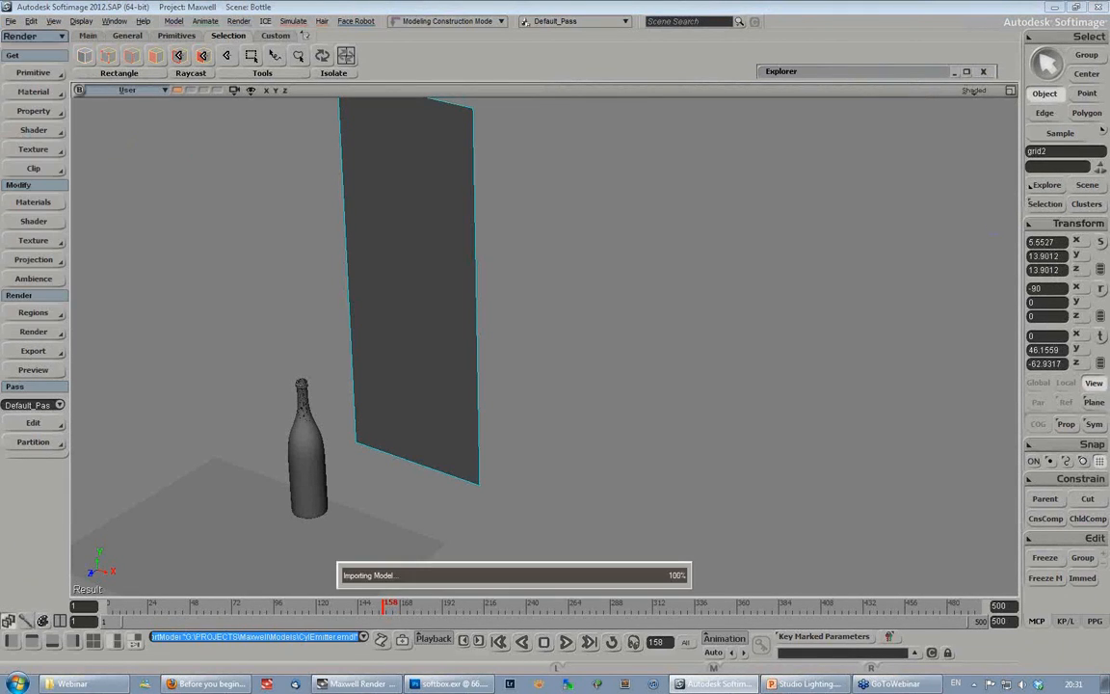
pyautogui.moveTo(505, 437); pyautogui.dragTo(525, 389, button='right')
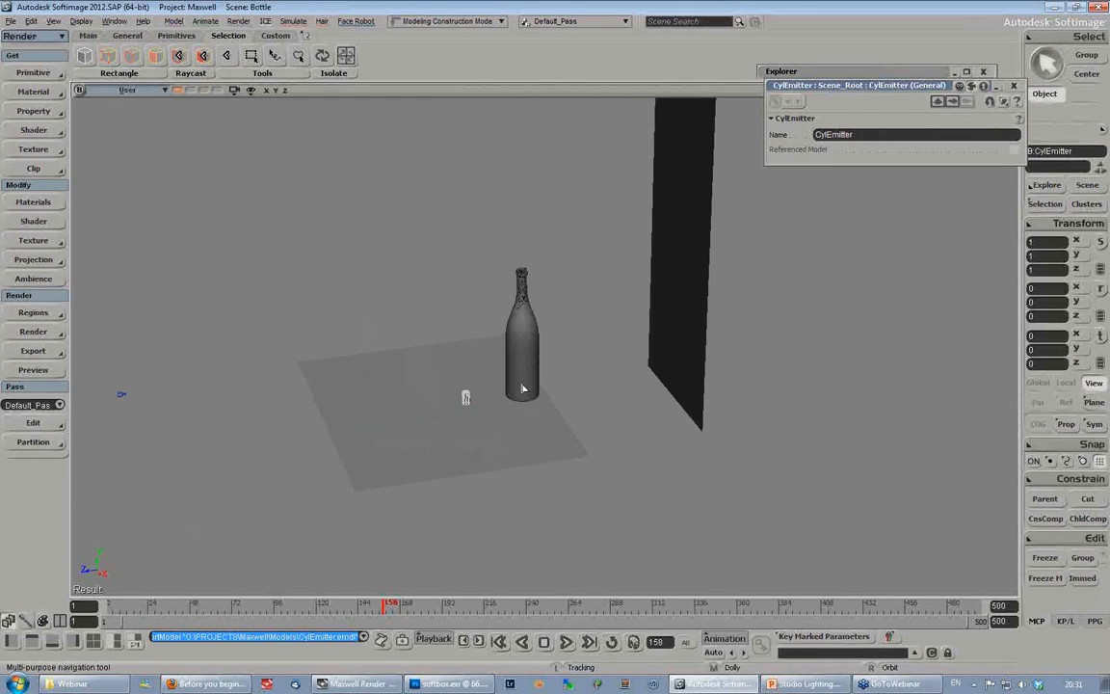
# - Scale the imported cylinder emitter uniformly to about 7.23, judging its size against the bottle
pyautogui.press('x')
pyautogui.moveTo(593, 430); pyautogui.dragTo(711, 422)
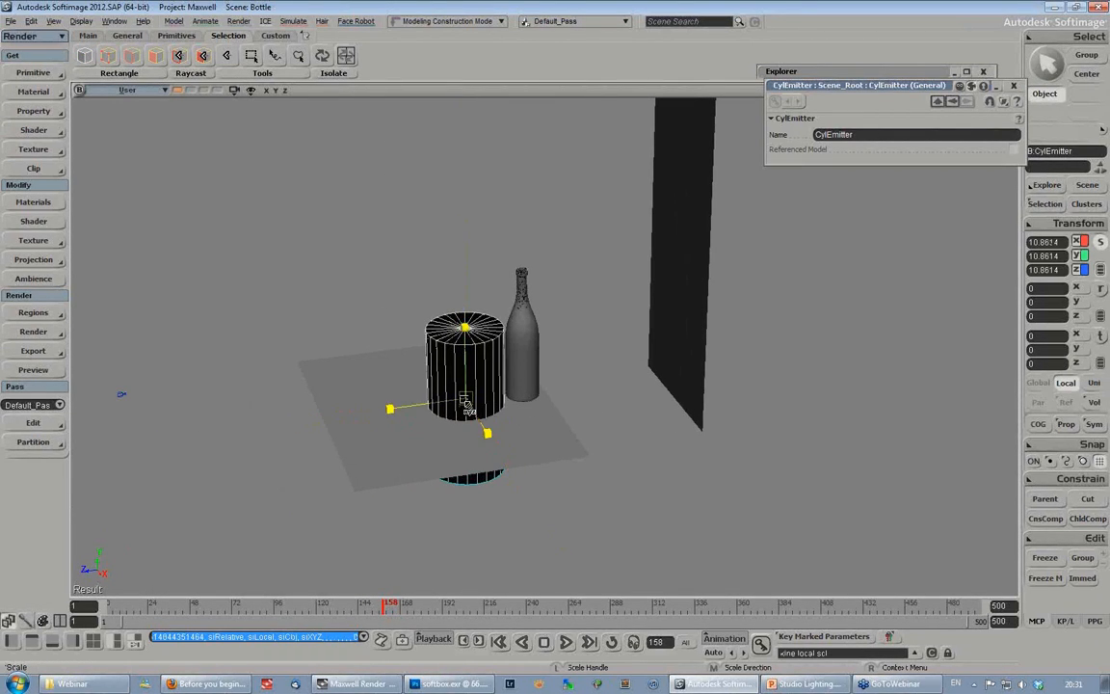
pyautogui.moveTo(464, 402); pyautogui.dragTo(415, 415)
pyautogui.press('s')
pyautogui.moveTo(585, 396); pyautogui.dragTo(460, 442, button='middle')
pyautogui.moveTo(518, 407); pyautogui.dragTo(705, 439)
pyautogui.moveTo(706, 440); pyautogui.dragTo(550, 409, button='right')
pyautogui.press('x')
pyautogui.press('s')
pyautogui.moveTo(551, 408); pyautogui.dragTo(592, 470, button='middle')
pyautogui.moveTo(592, 470); pyautogui.dragTo(512, 413, button='right')
pyautogui.moveTo(513, 413); pyautogui.dragTo(725, 325, button='middle')
pyautogui.moveTo(726, 325); pyautogui.dragTo(708, 255, button='right')
pyautogui.press('x')
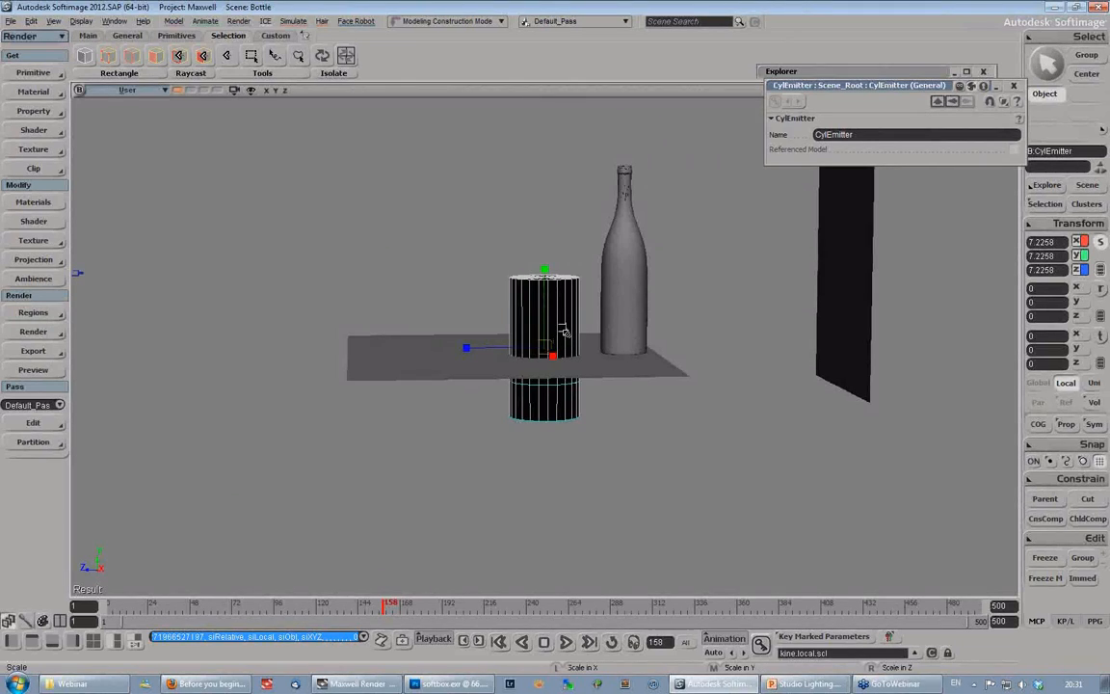
# - Examine the contents of the CylEmitter model in the scene hierarchy, and put away the Explorer and its property page
pyautogui.press('v')
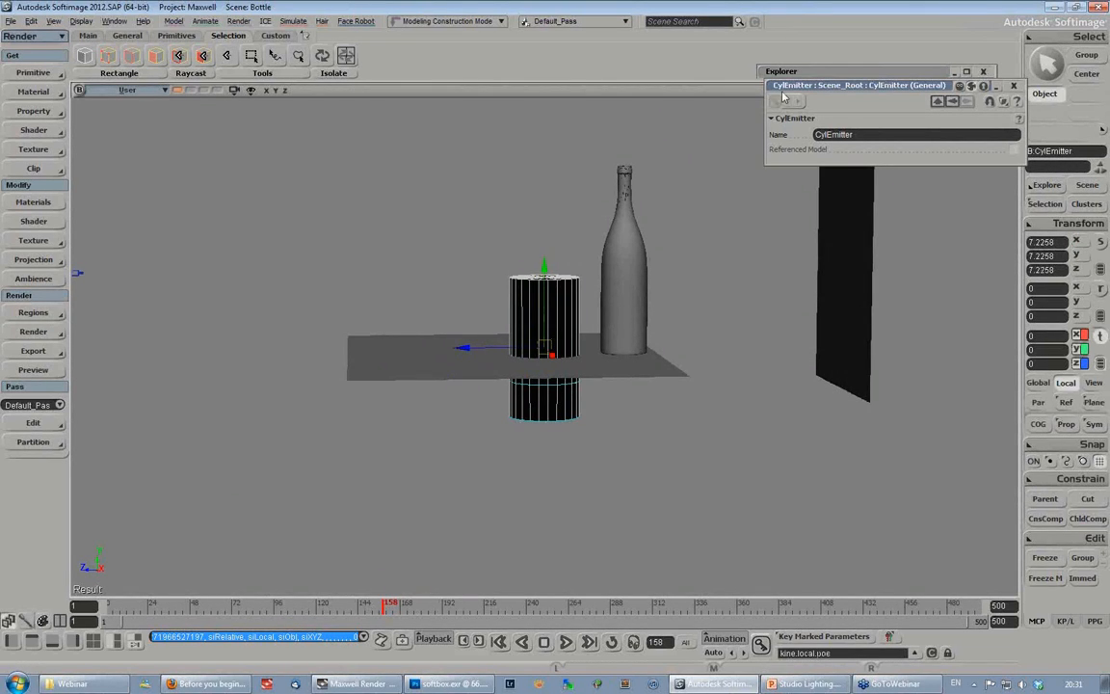
pyautogui.click(855, 76)
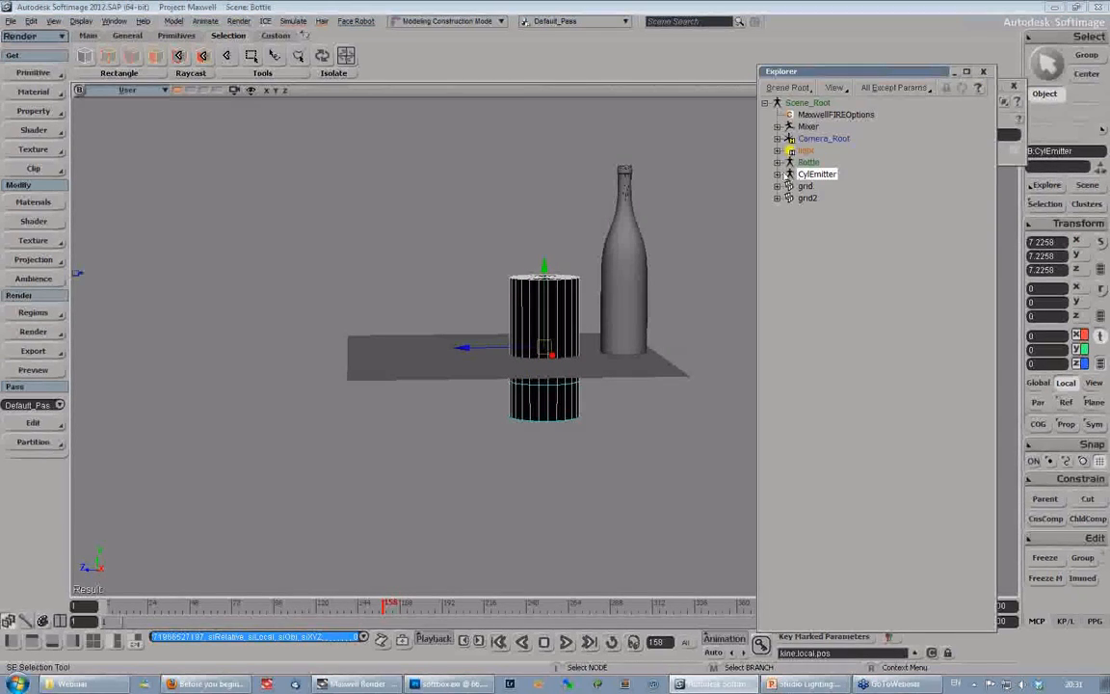
pyautogui.click(777, 174)
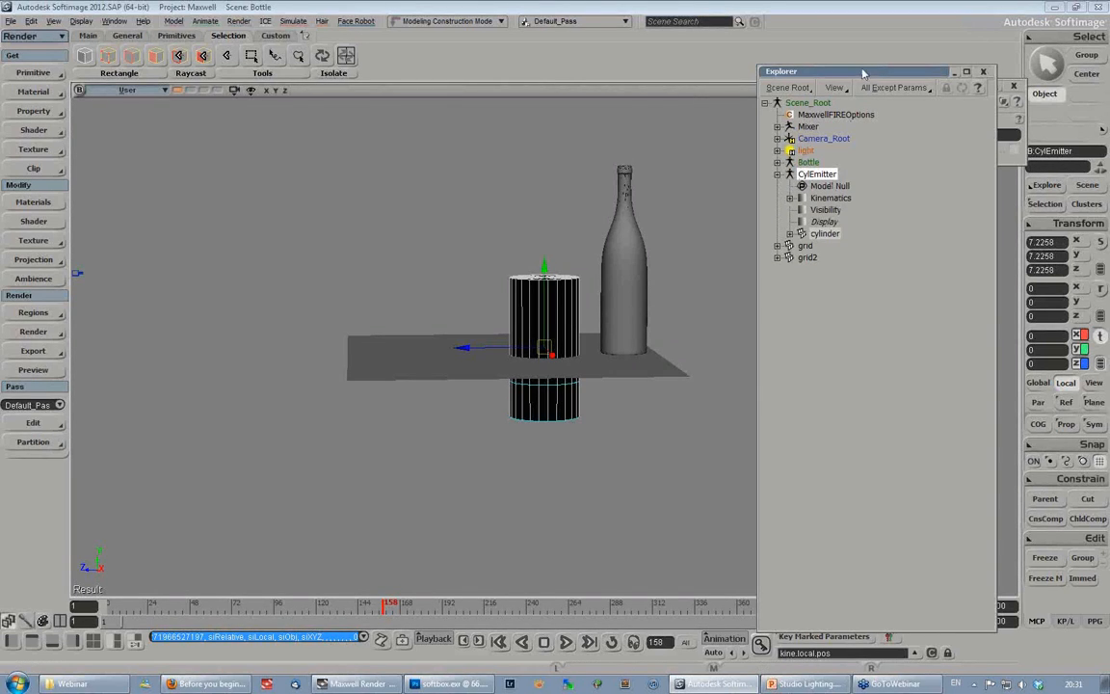
pyautogui.moveTo(858, 74); pyautogui.dragTo(932, 113)
pyautogui.click(1014, 86)
pyautogui.click(1008, 108)
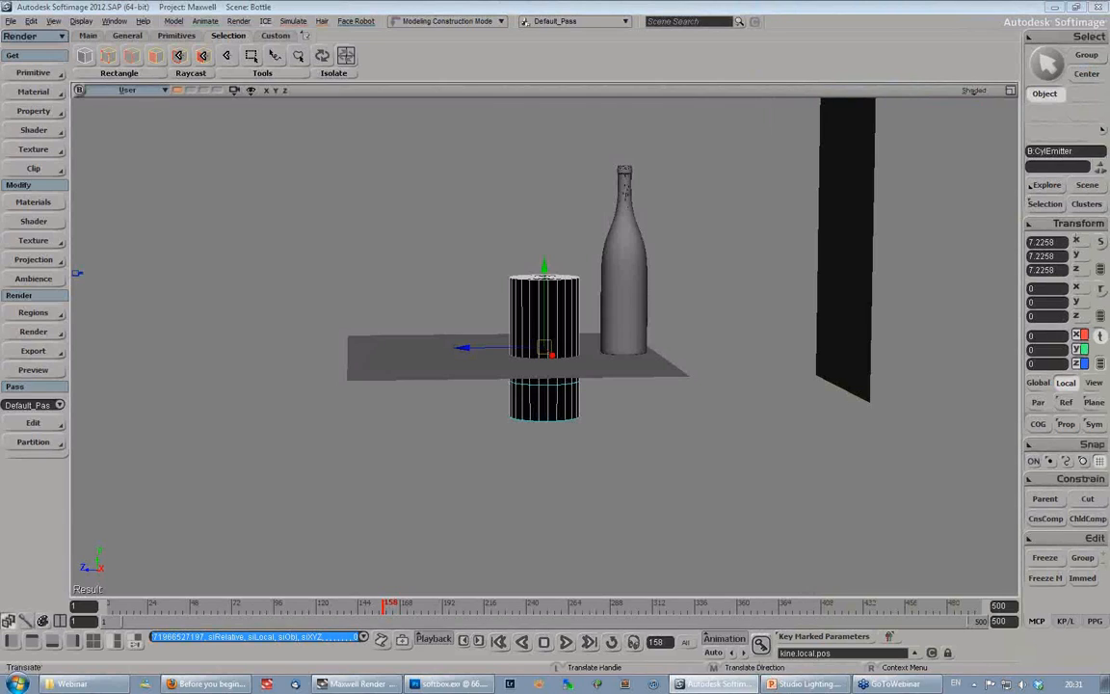
# - Create a null and move it behind the bottle, close to the backdrop plane, at about 0.83 in Y
pyautogui.click(31, 74)
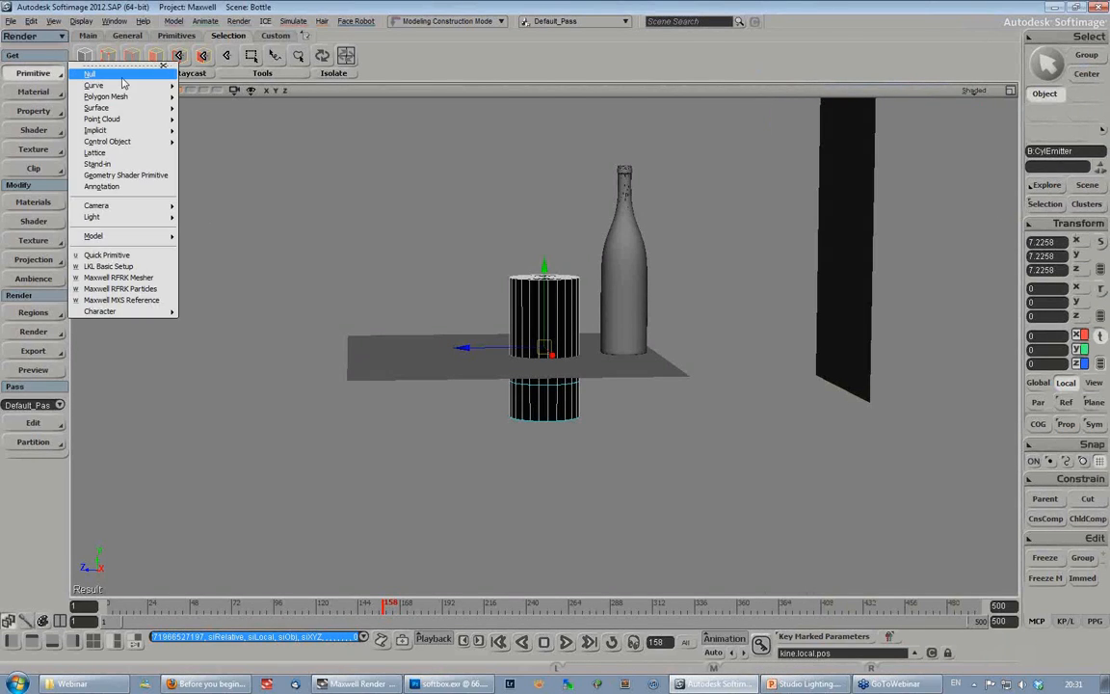
pyautogui.click(101, 73)
pyautogui.moveTo(516, 322); pyautogui.dragTo(787, 339)
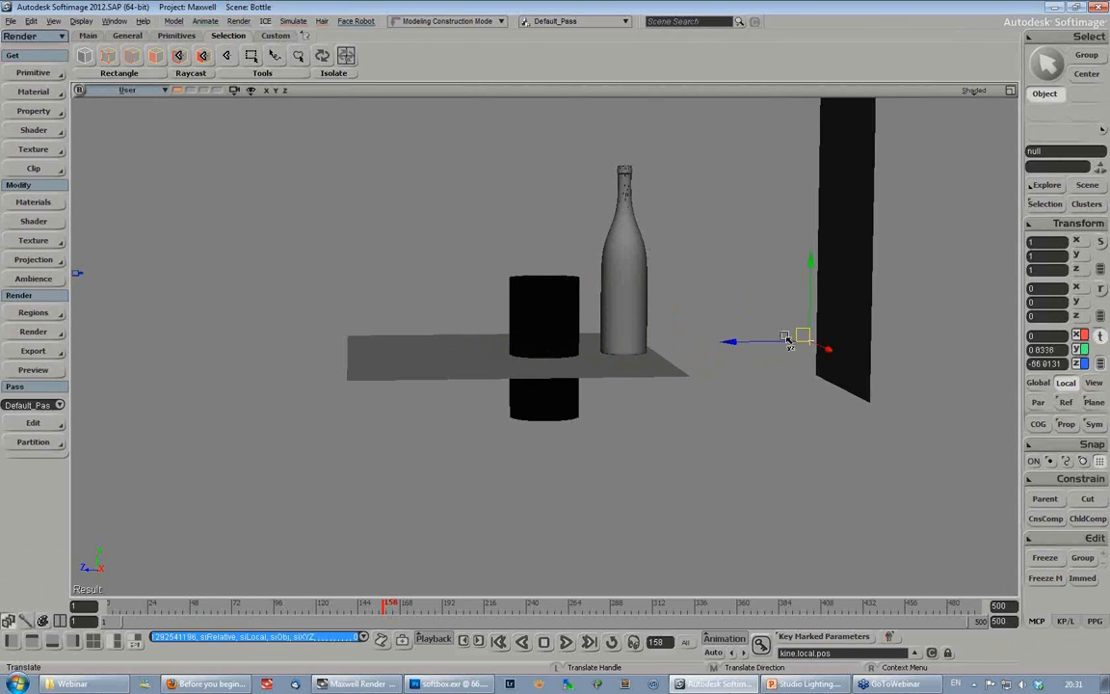
# - Constrain the cylinder emitter's direction to the null, with -Y as the align axis
pyautogui.click(552, 299)
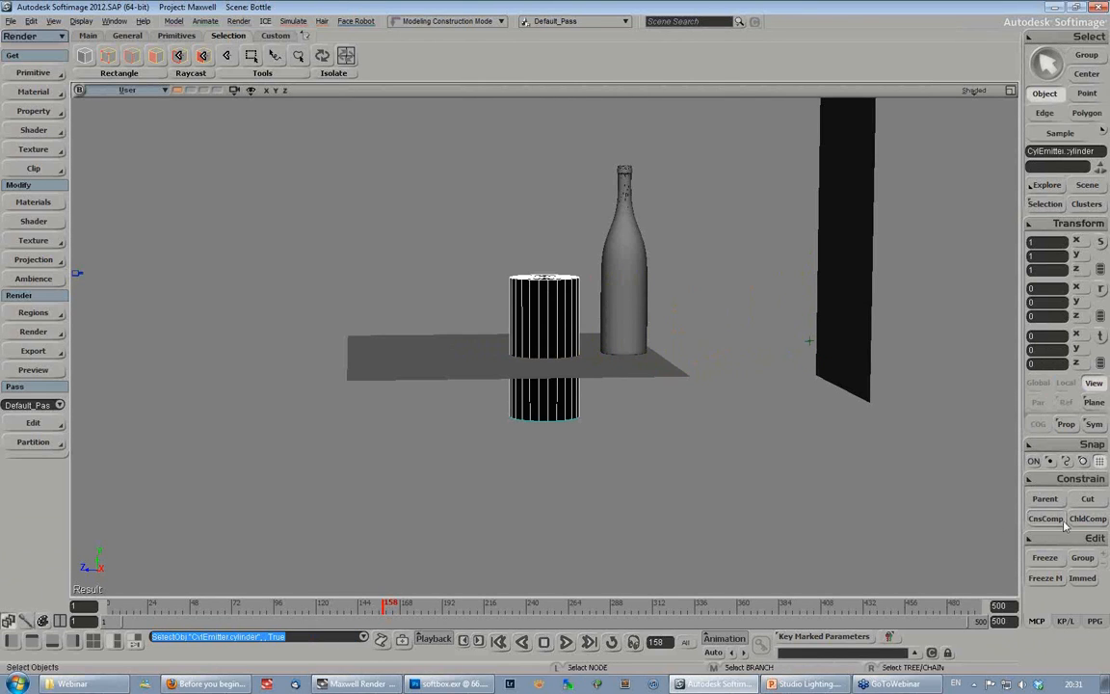
pyautogui.click(1079, 479)
pyautogui.click(940, 122)
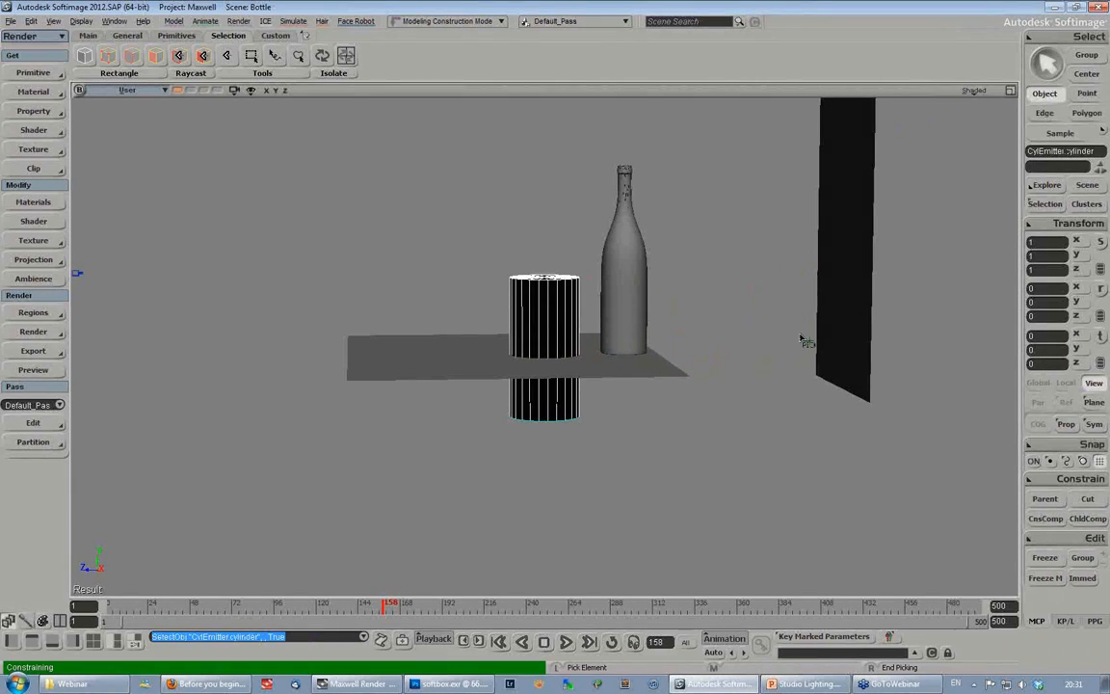
pyautogui.click(810, 342)
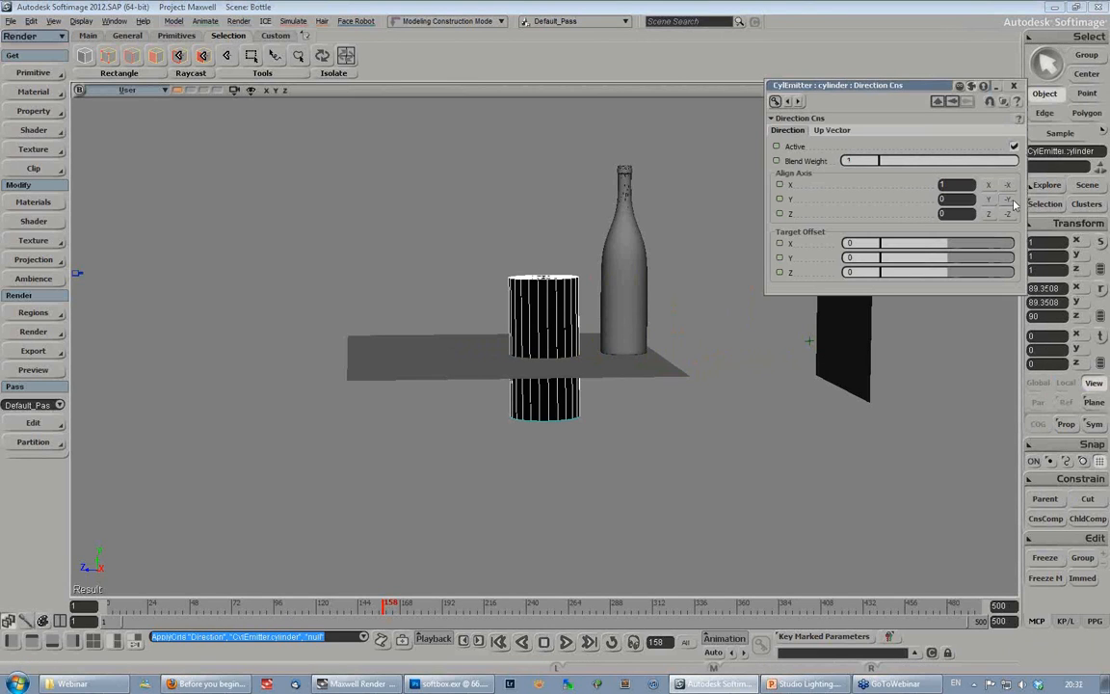
pyautogui.click(1008, 200)
pyautogui.click(1013, 86)
# - Move the cylinder emitter down below the floor grid, checking its aim at the backdrop from several angles
pyautogui.press('v')
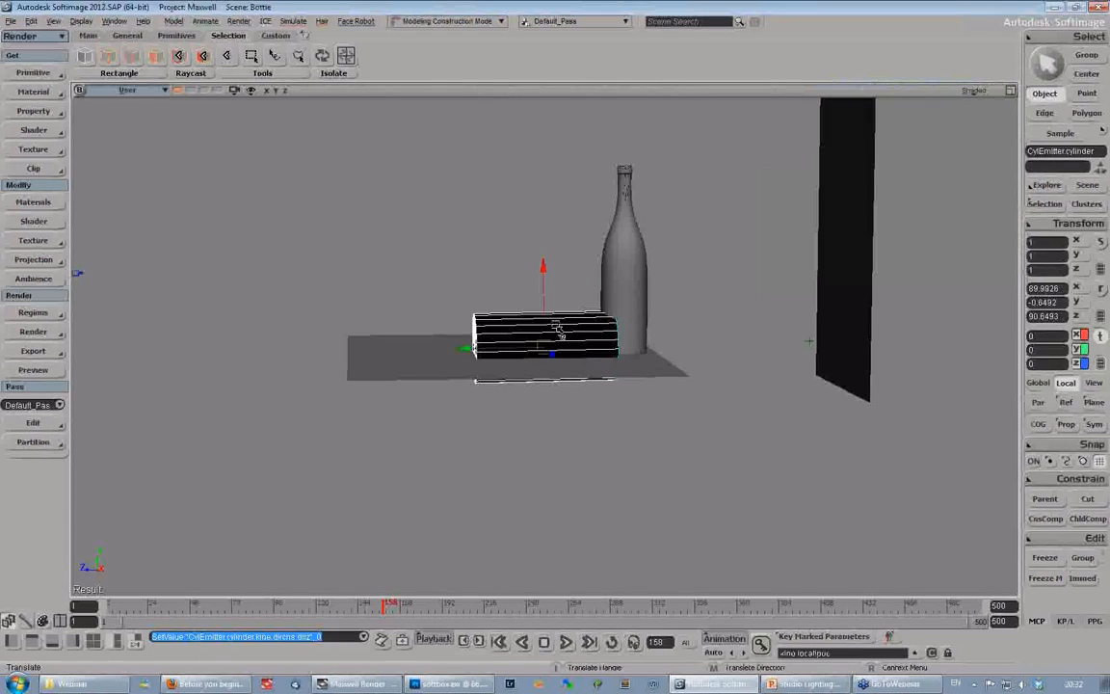
pyautogui.moveTo(543, 269); pyautogui.dragTo(570, 432)
pyautogui.press('s')
pyautogui.moveTo(697, 294); pyautogui.dragTo(466, 300)
pyautogui.moveTo(466, 301); pyautogui.dragTo(607, 342, button='right')
# - Move the null onto the backdrop plane, to about 11.05 in Y and -62.11 in Z
pyautogui.press('space')
pyautogui.click(580, 360)
pyautogui.press('v')
pyautogui.moveTo(556, 322); pyautogui.dragTo(581, 274)
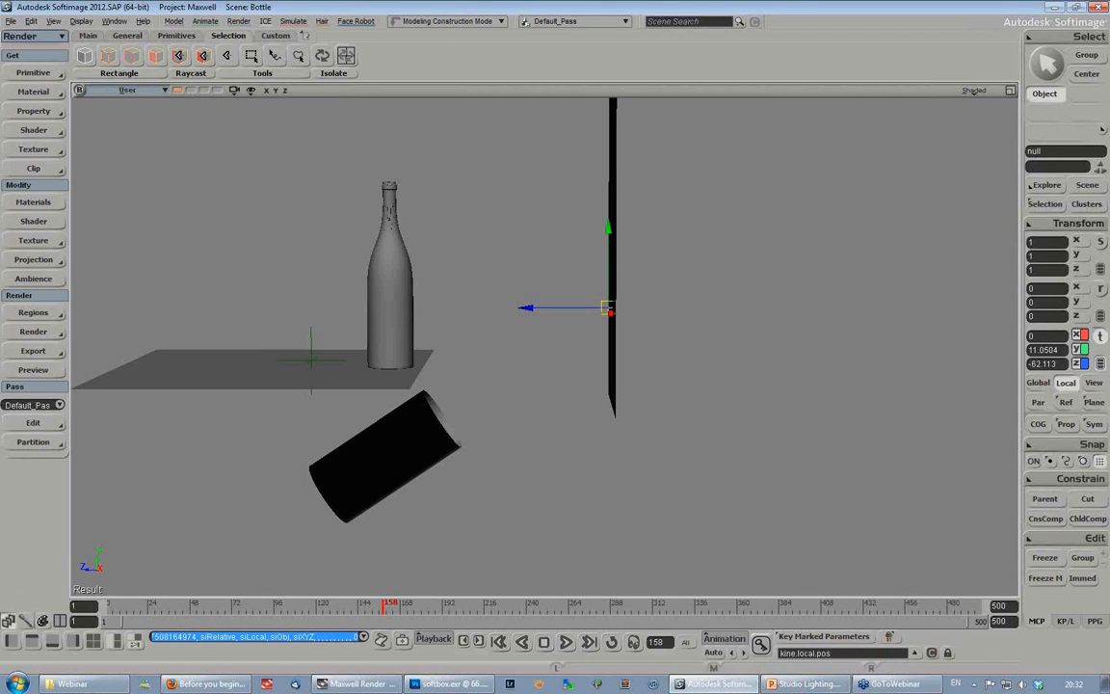
# - Review the bottle.jpg reference photo, and show a Maxwell FIRE preview of the bottle scene in Softimage
pyautogui.click(81, 683)
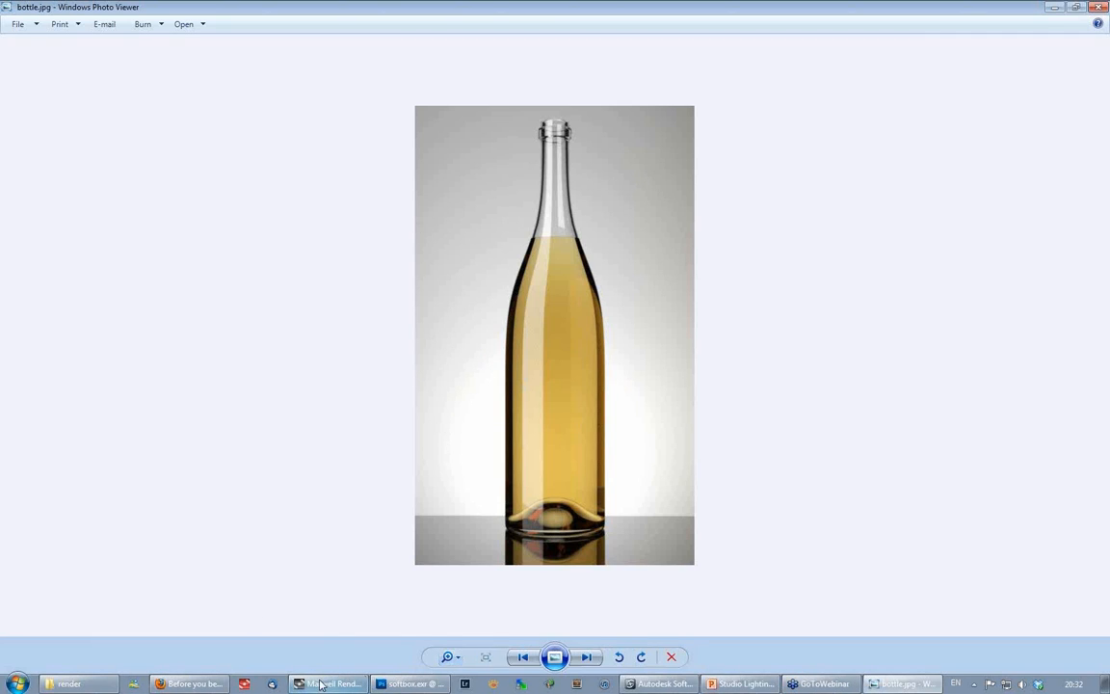
pyautogui.click(660, 684)
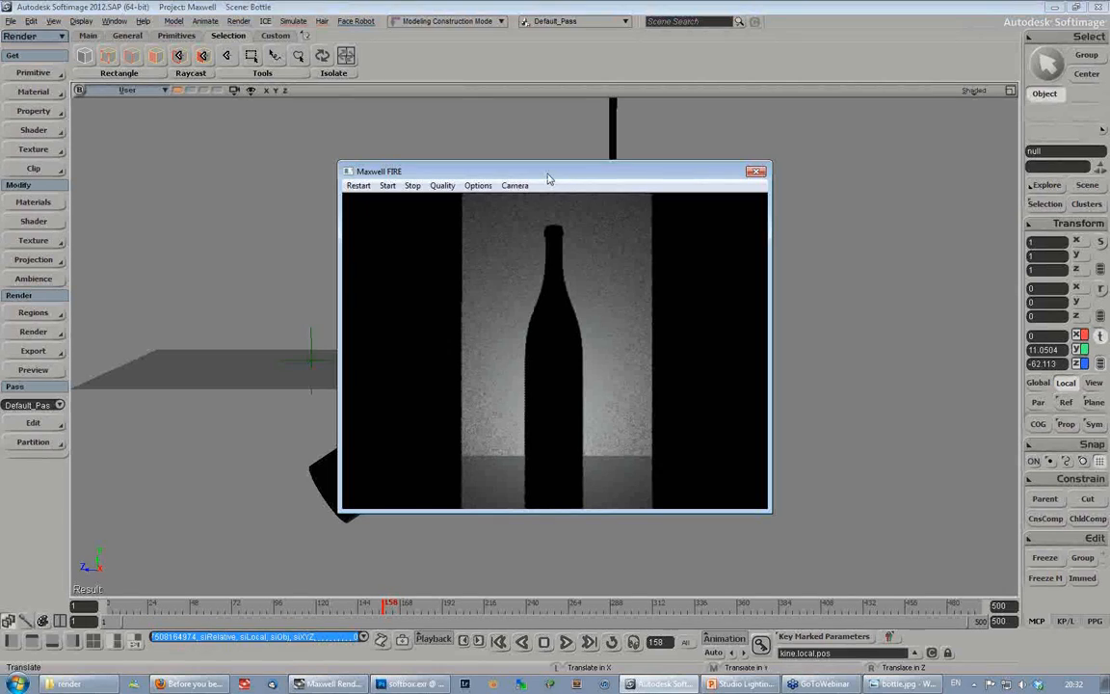
pyautogui.moveTo(548, 178); pyautogui.dragTo(224, 98)
pyautogui.press('space')
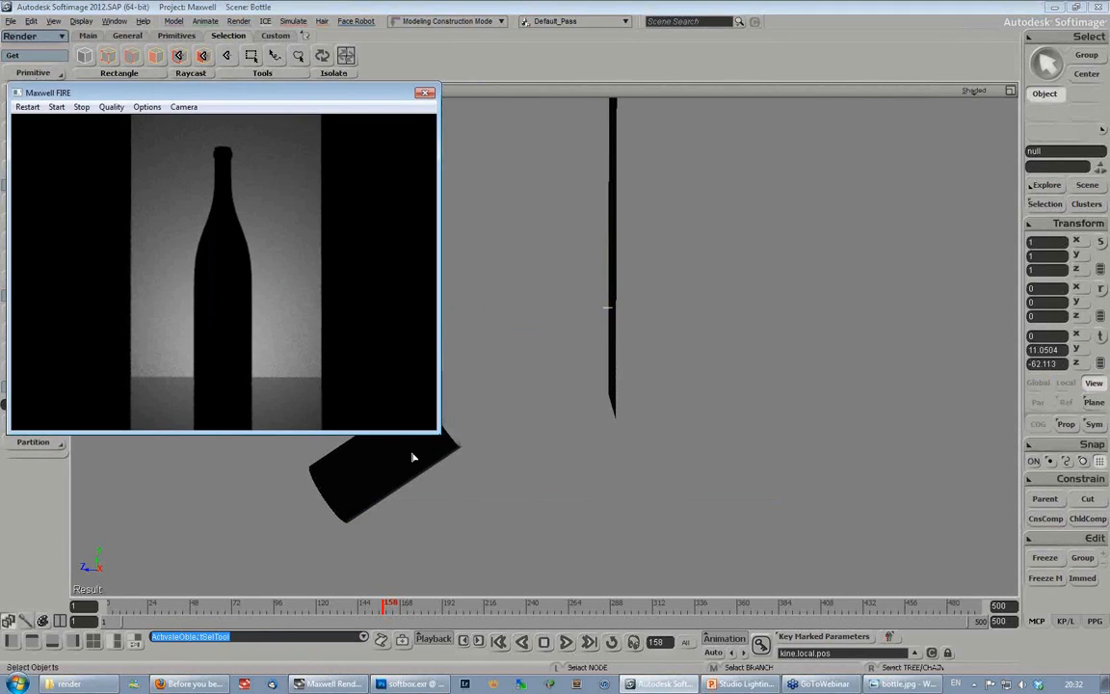
# - Move the cylinder emitter back along its local Y axis to about 3.72, away from the backdrop, checking from several angles
pyautogui.click(413, 456)
pyautogui.press('s')
pyautogui.moveTo(526, 286); pyautogui.dragTo(683, 297)
pyautogui.moveTo(683, 297); pyautogui.dragTo(574, 385, button='right')
pyautogui.click(569, 416)
pyautogui.press('v')
pyautogui.moveTo(487, 427); pyautogui.dragTo(451, 435)
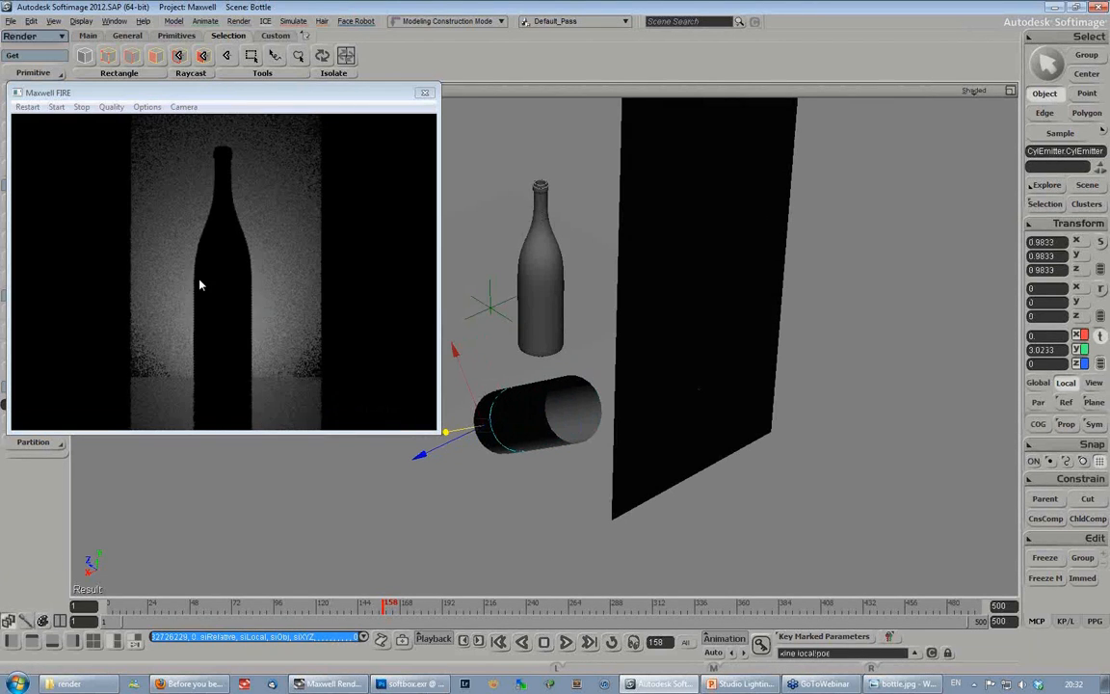
pyautogui.press('s')
pyautogui.moveTo(538, 317); pyautogui.dragTo(612, 317, button='right')
pyautogui.moveTo(612, 317); pyautogui.dragTo(693, 268)
pyautogui.moveTo(498, 512); pyautogui.dragTo(483, 538)
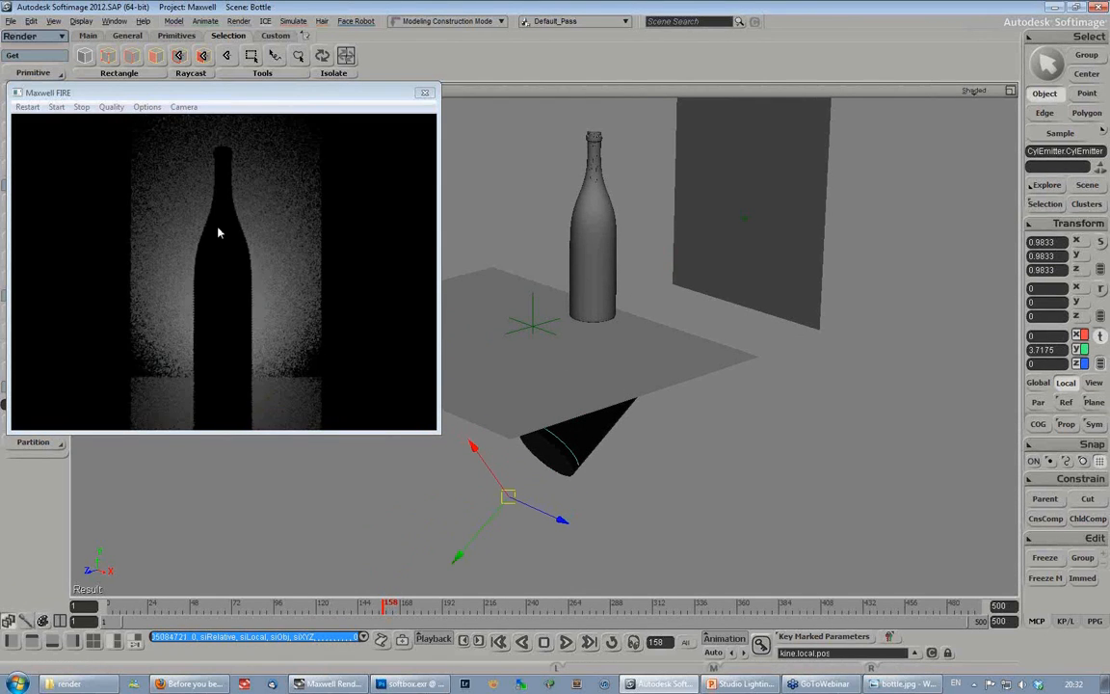
# - Scale the emitter's cylinder mesh uniformly to about 0.61
pyautogui.click(590, 433)
pyautogui.press('x')
pyautogui.moveTo(547, 421); pyautogui.dragTo(511, 411)
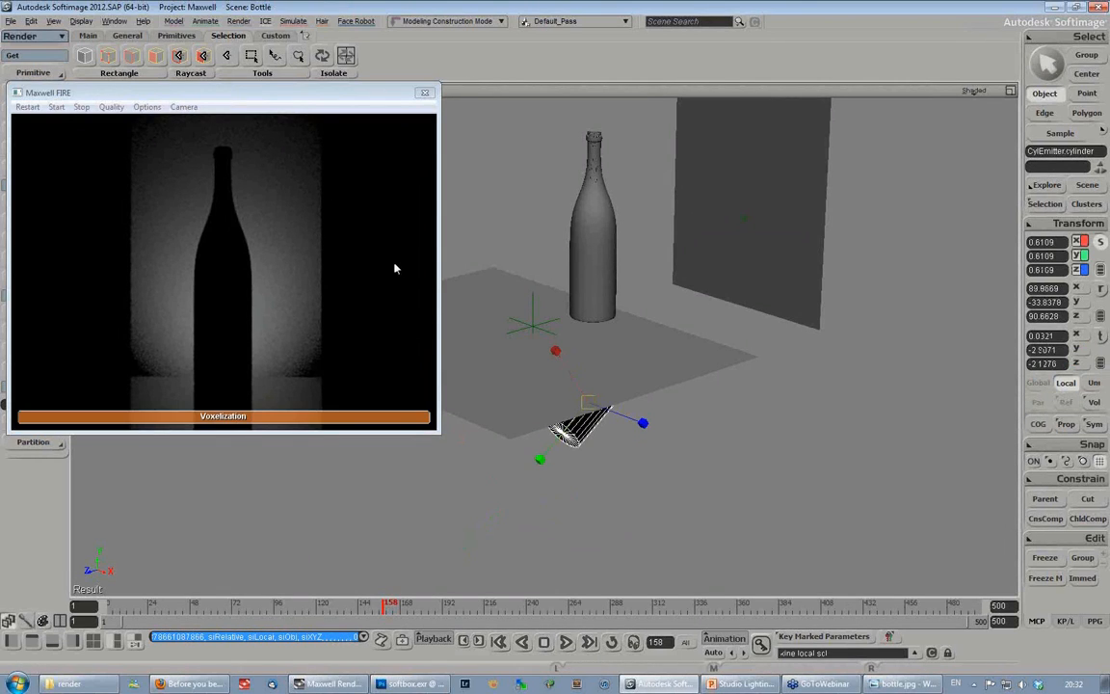
pyautogui.press('s')
pyautogui.moveTo(730, 279); pyautogui.dragTo(649, 307, button='right')
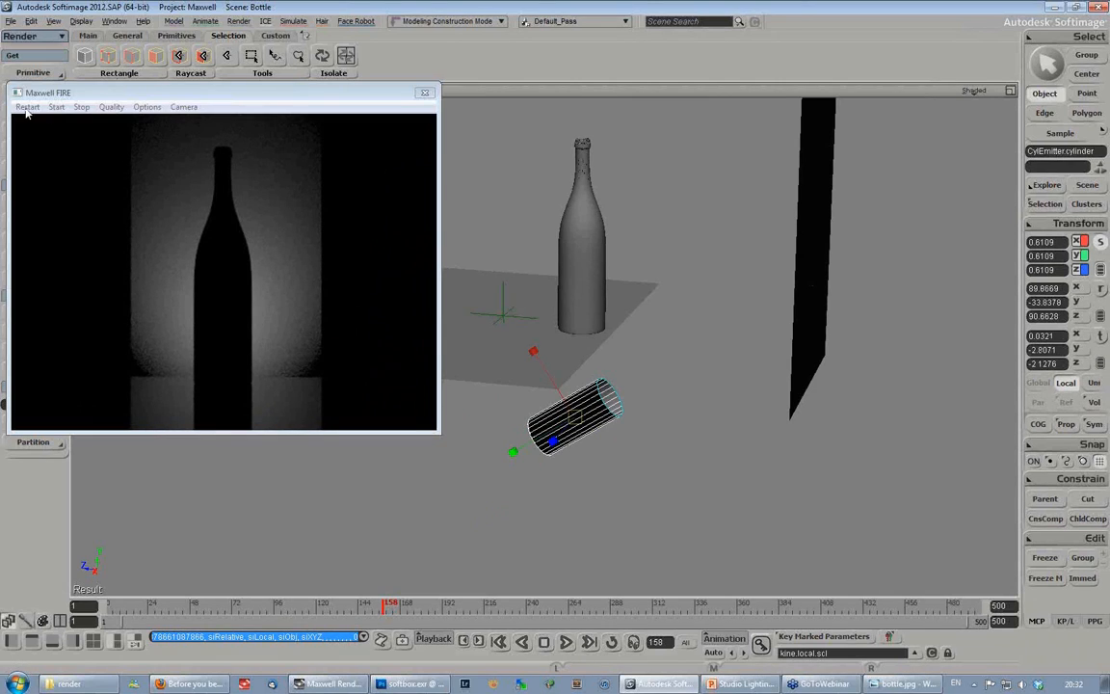
# - Move the emitter's cylinder mesh to about -2.23 in Y and -1.74 in Z, just beneath the table plane
pyautogui.press('v')
pyautogui.moveTo(532, 355); pyautogui.dragTo(510, 334)
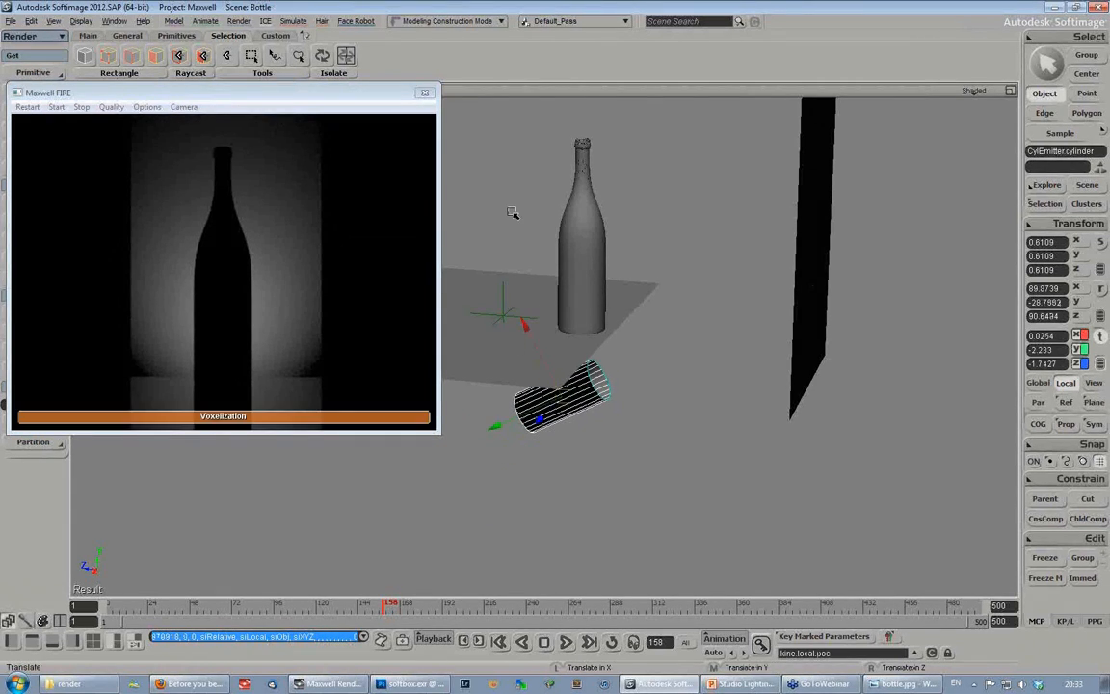
pyautogui.press('s')
pyautogui.moveTo(590, 285); pyautogui.dragTo(607, 317, button='right')
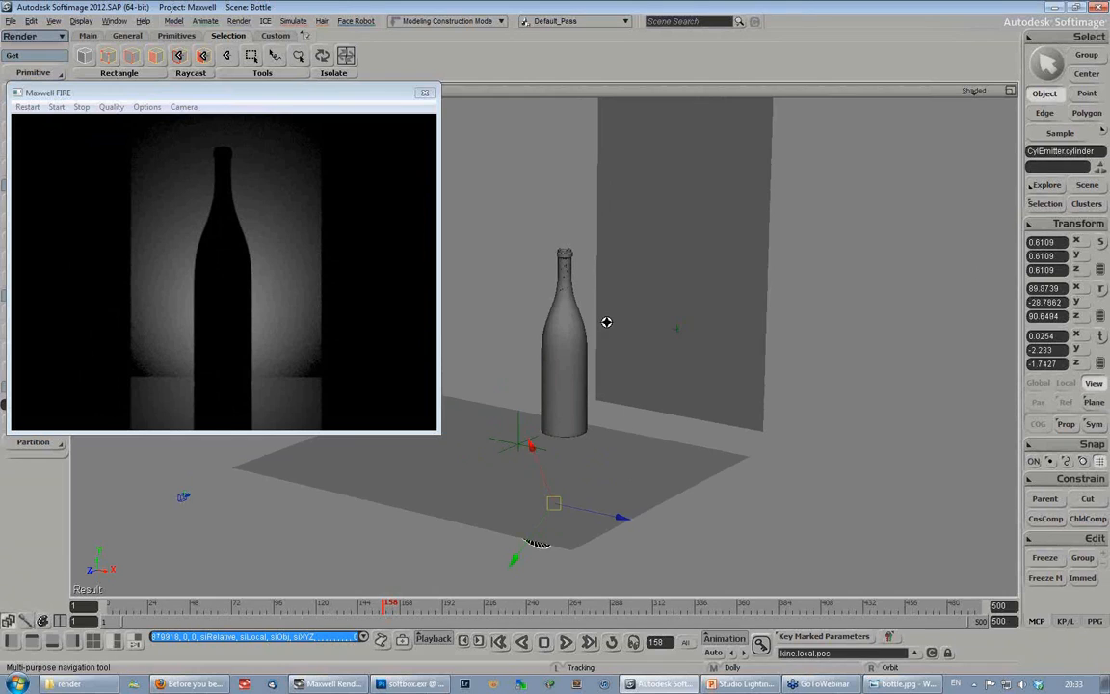
# - Assign a new Maxwell BSDF material to the bottle, placing its properties beside the Maxwell FIRE preview
pyautogui.press('v')
pyautogui.click(581, 329)
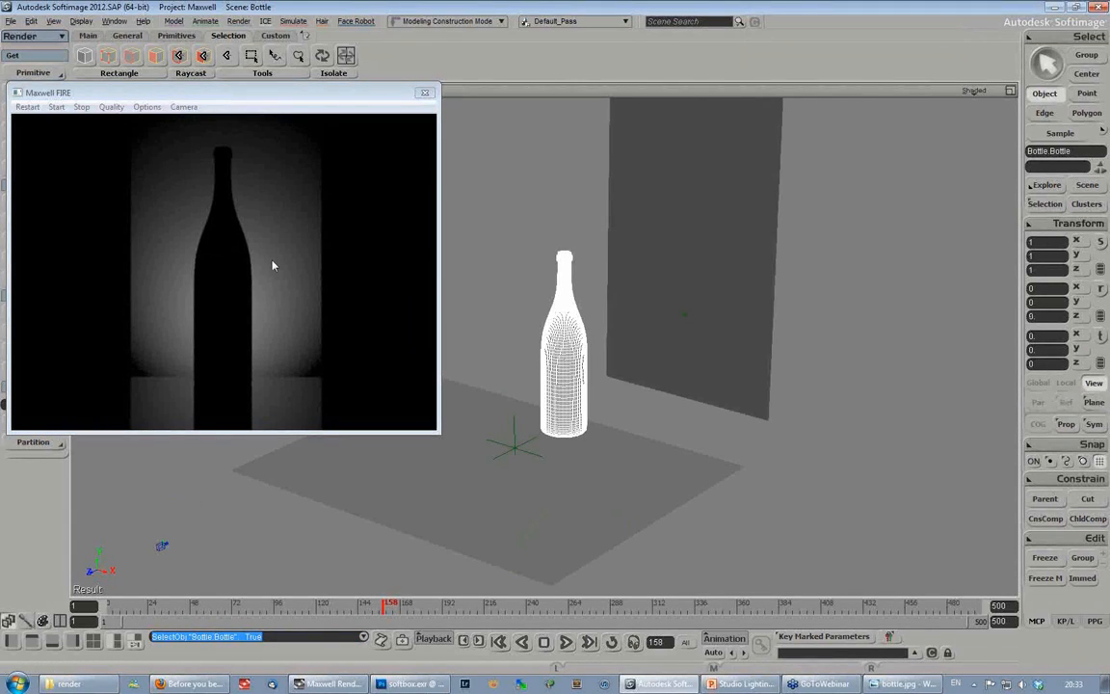
pyautogui.moveTo(179, 96); pyautogui.dragTo(210, 98)
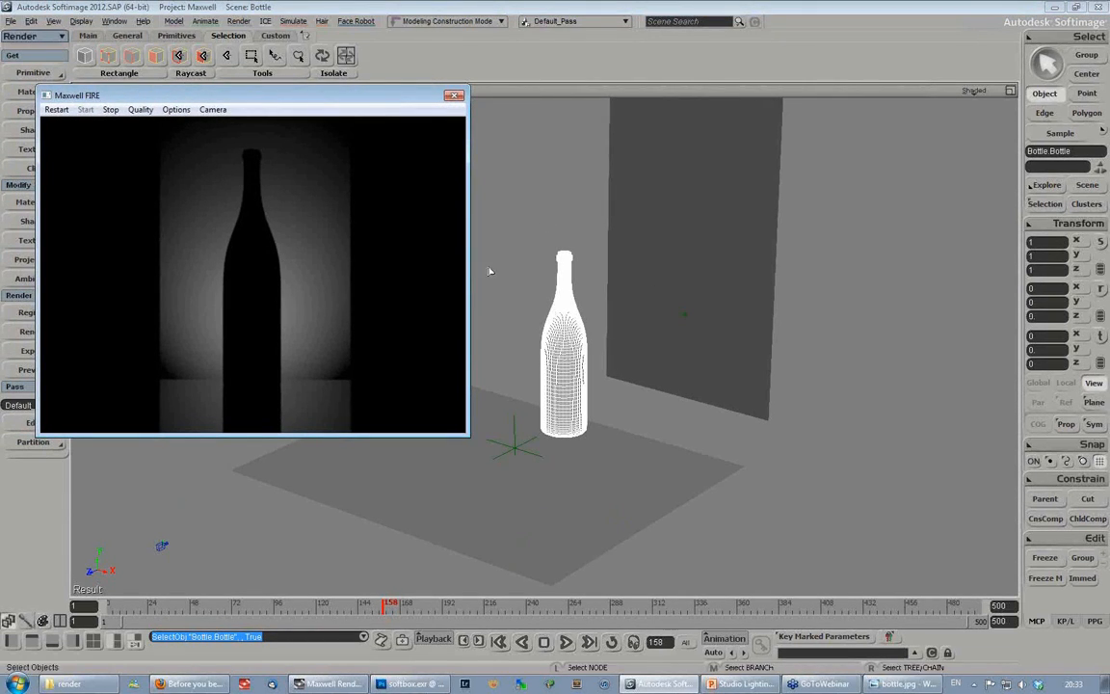
pyautogui.click(24, 93)
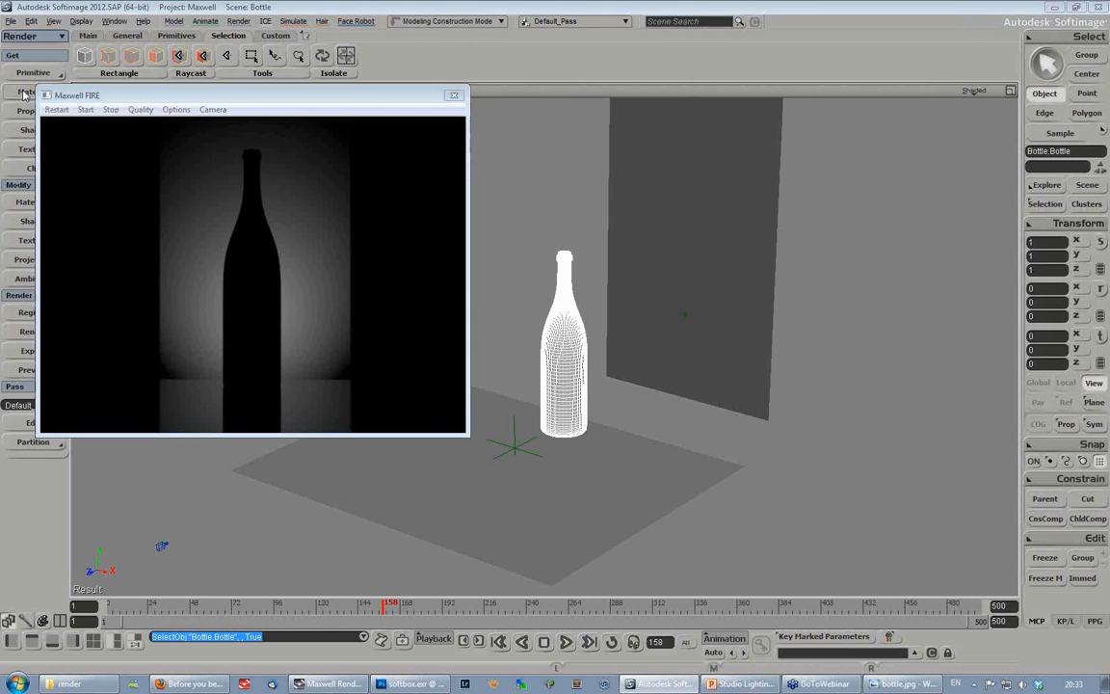
pyautogui.click(24, 94)
pyautogui.click(125, 389)
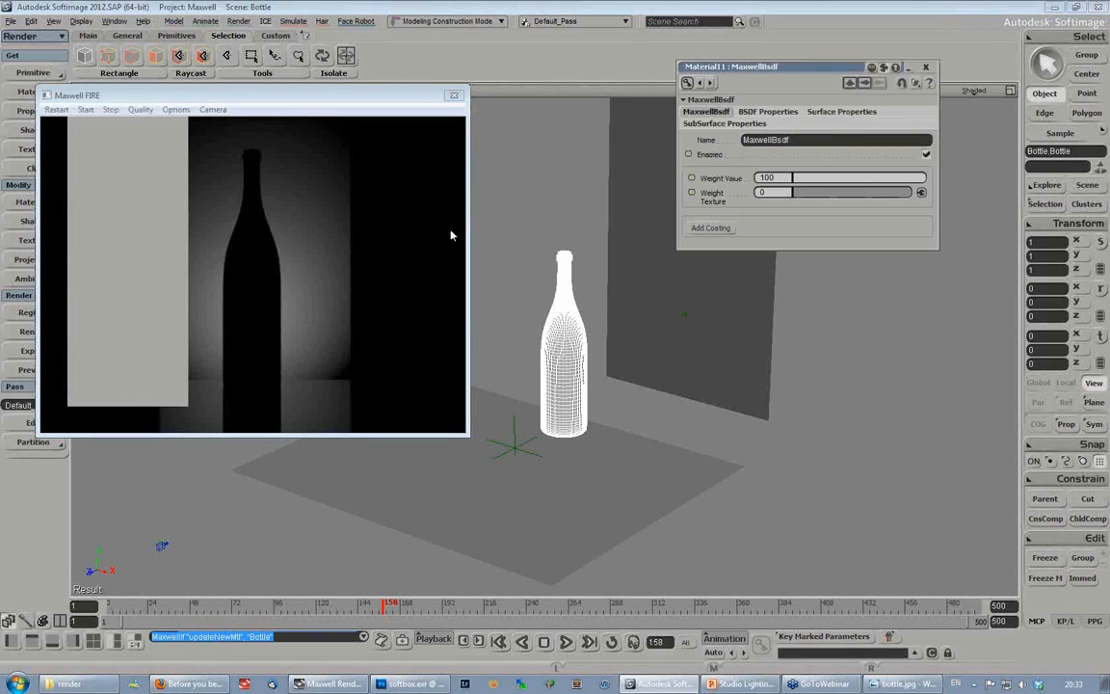
pyautogui.moveTo(804, 70); pyautogui.dragTo(746, 145)
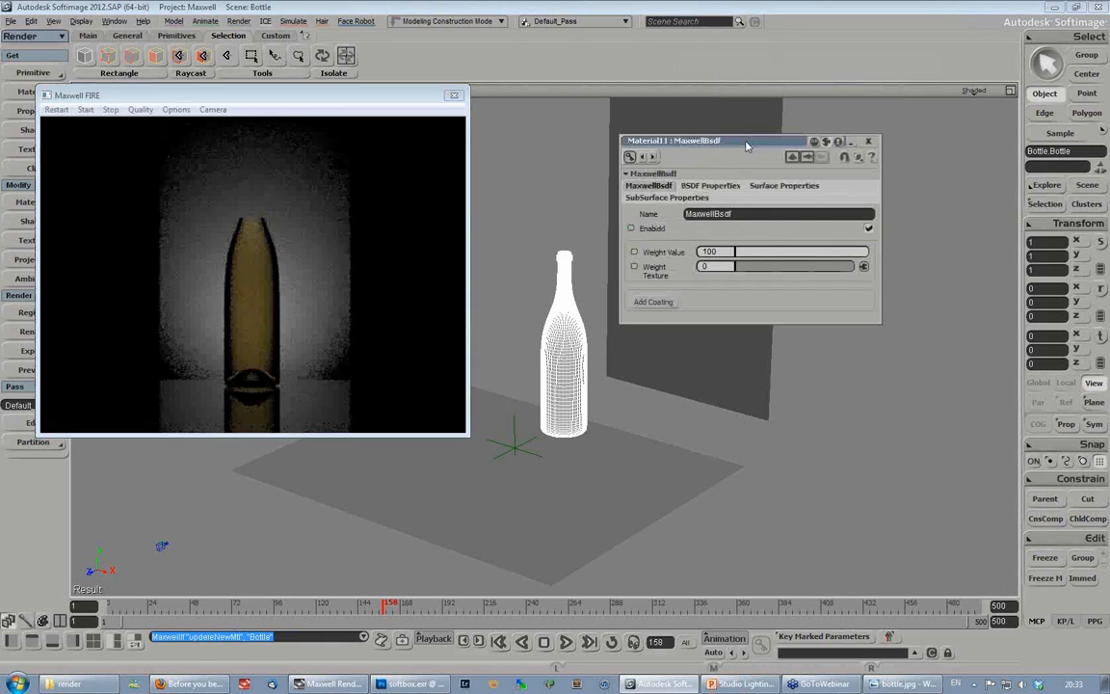
pyautogui.click(193, 132)
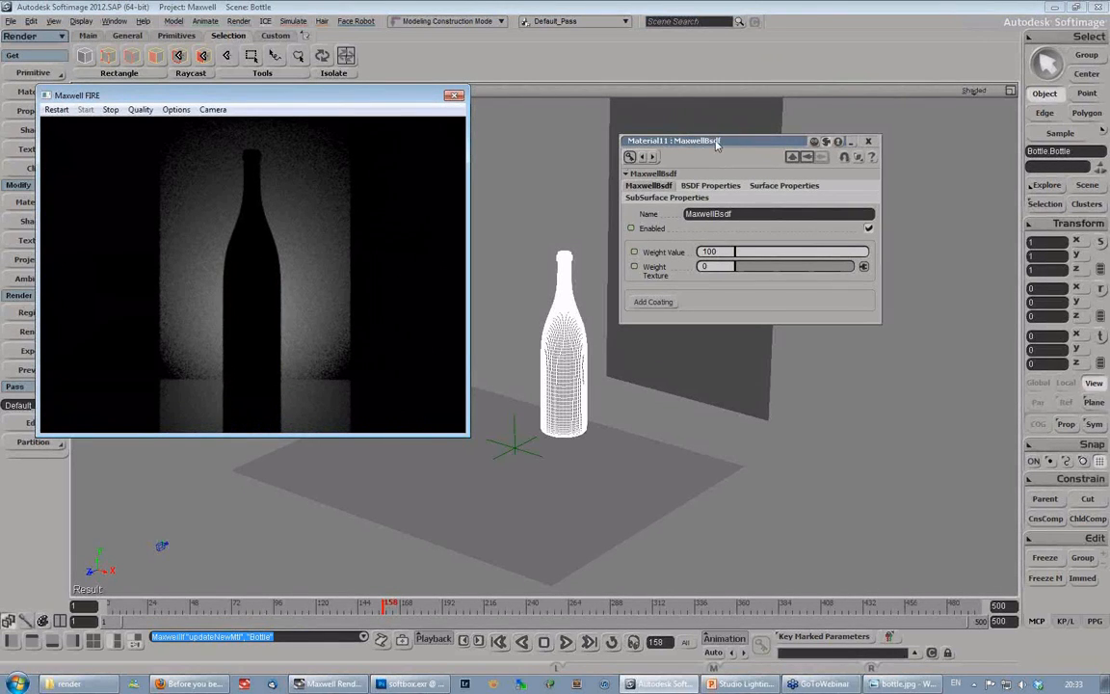
pyautogui.moveTo(721, 142); pyautogui.dragTo(704, 162)
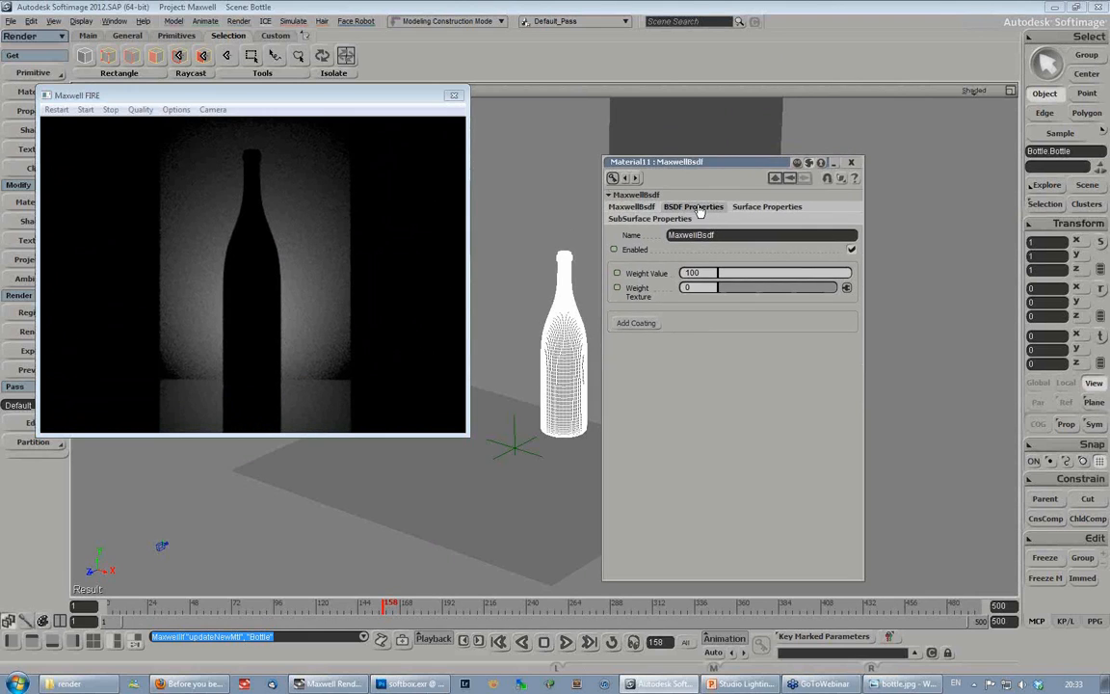
# - Set the bottle material's transmittance to a light blue, with hue 0.645, saturation 0.432 and value 0.865
pyautogui.click(698, 207)
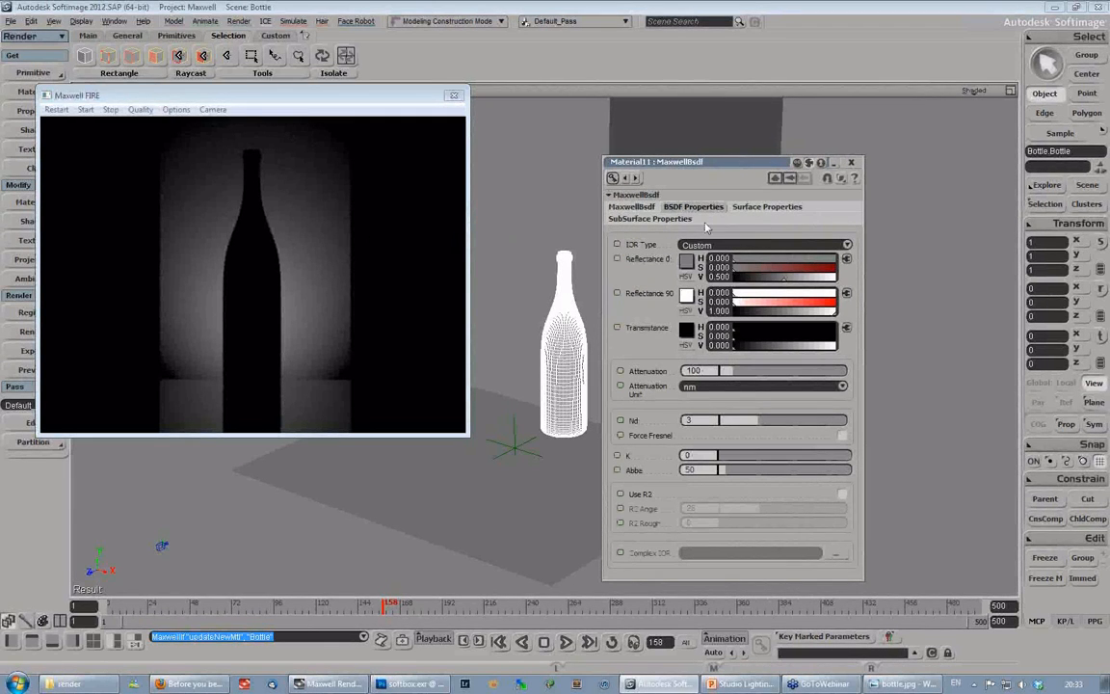
pyautogui.moveTo(770, 344); pyautogui.dragTo(817, 347)
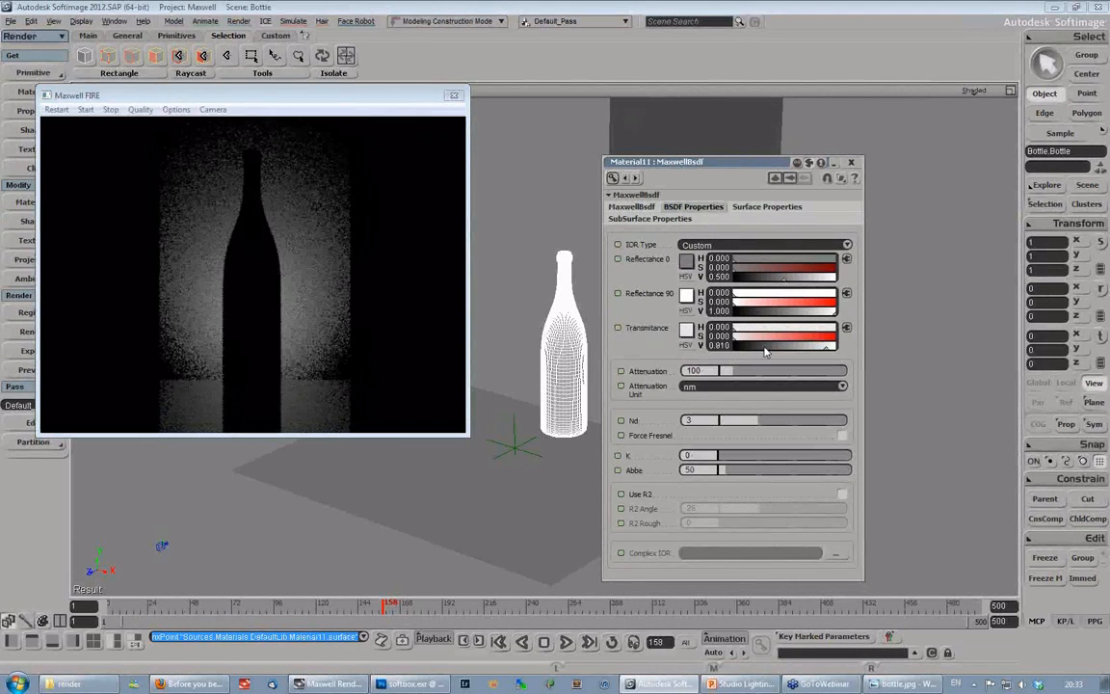
pyautogui.moveTo(739, 350); pyautogui.dragTo(733, 353)
pyautogui.moveTo(807, 357); pyautogui.dragTo(822, 356)
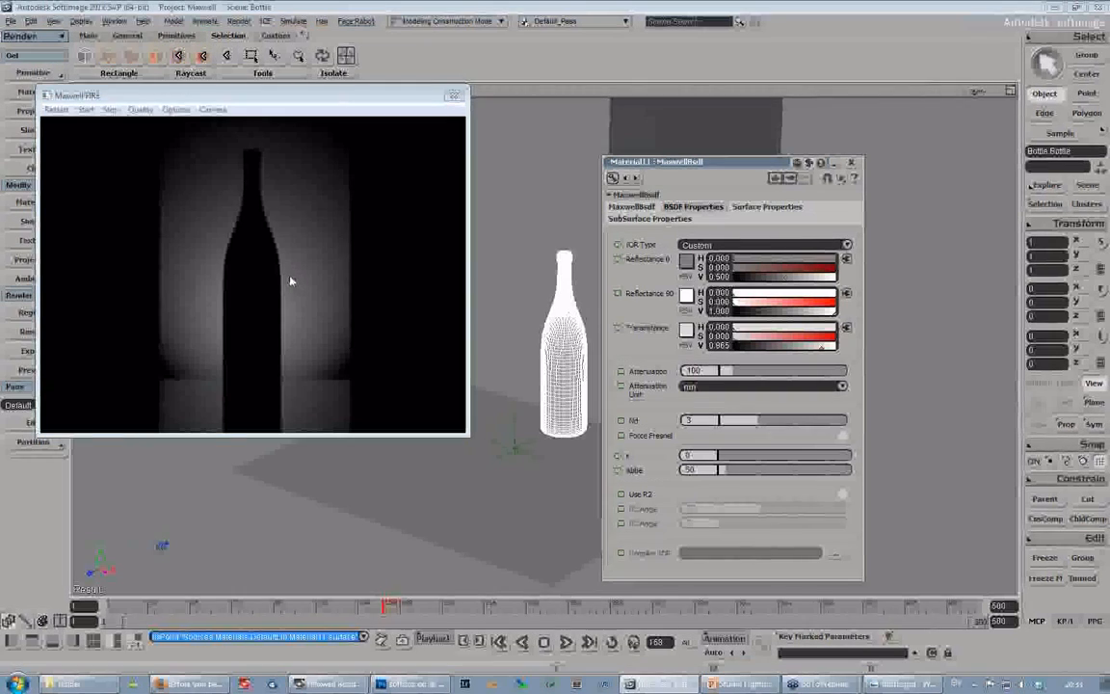
pyautogui.moveTo(732, 168); pyautogui.dragTo(743, 128)
pyautogui.moveTo(768, 301); pyautogui.dragTo(790, 303)
pyautogui.click(812, 291)
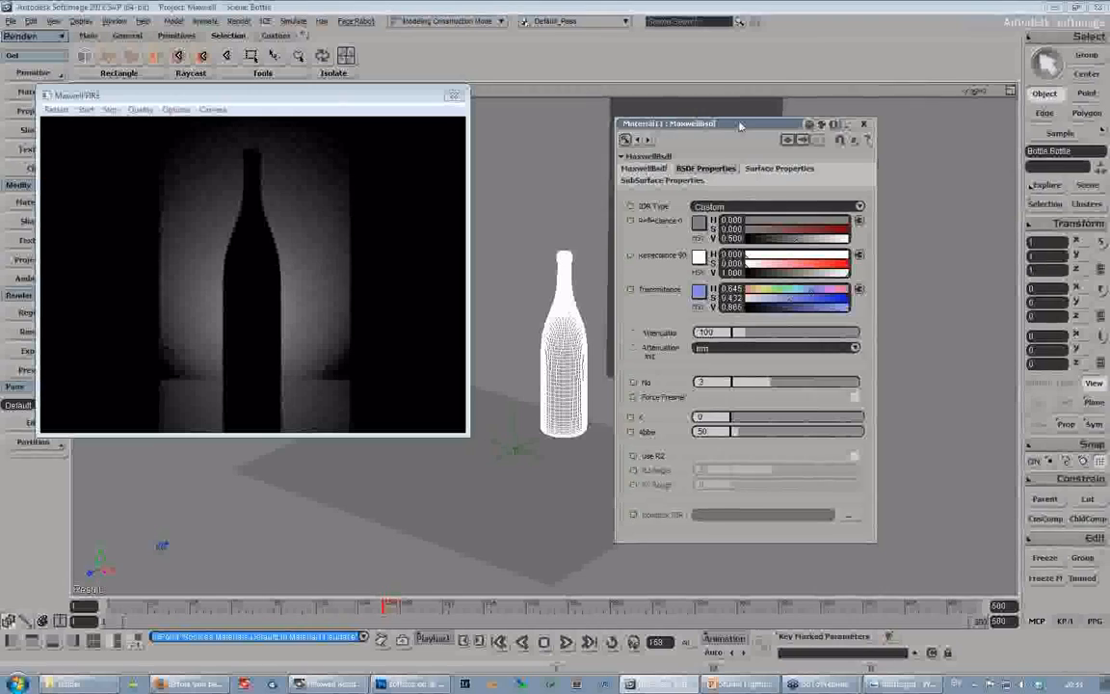
# - Set the bottle material's attenuation to 25 cm
pyautogui.moveTo(739, 125); pyautogui.dragTo(720, 123)
pyautogui.click(684, 347)
pyautogui.click(680, 331)
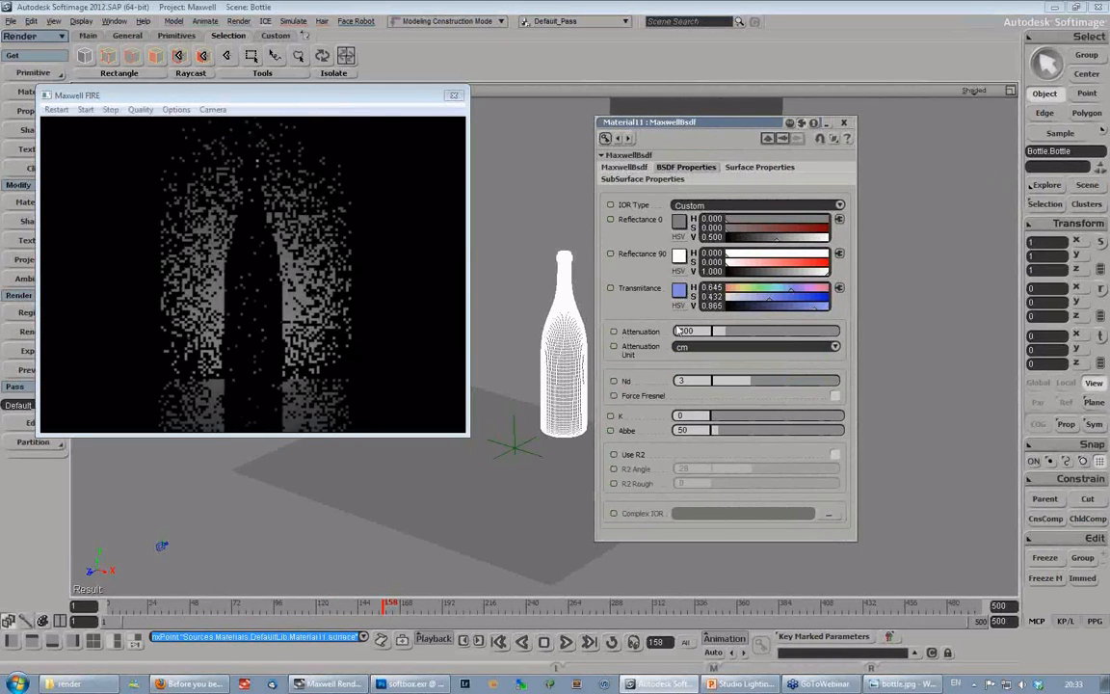
pyautogui.moveTo(677, 331); pyautogui.dragTo(694, 330)
pyautogui.write('25')
pyautogui.press('Return')
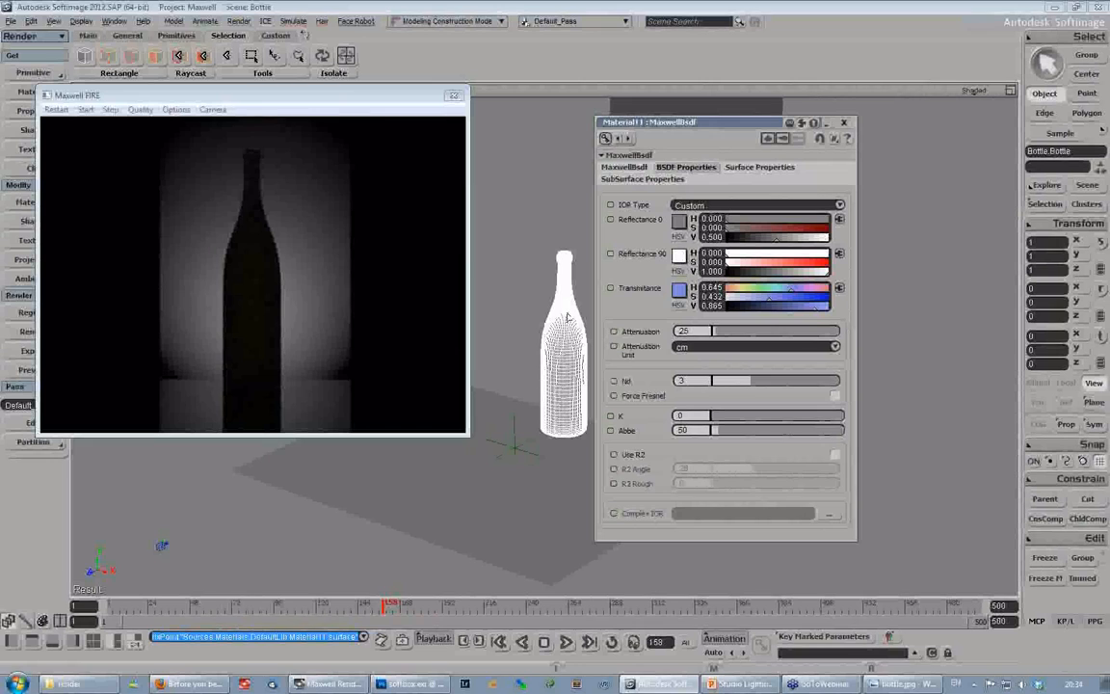
# - Switch the attenuation unit to nm to compare the preview, and return it to cm
pyautogui.click(710, 347)
pyautogui.click(708, 285)
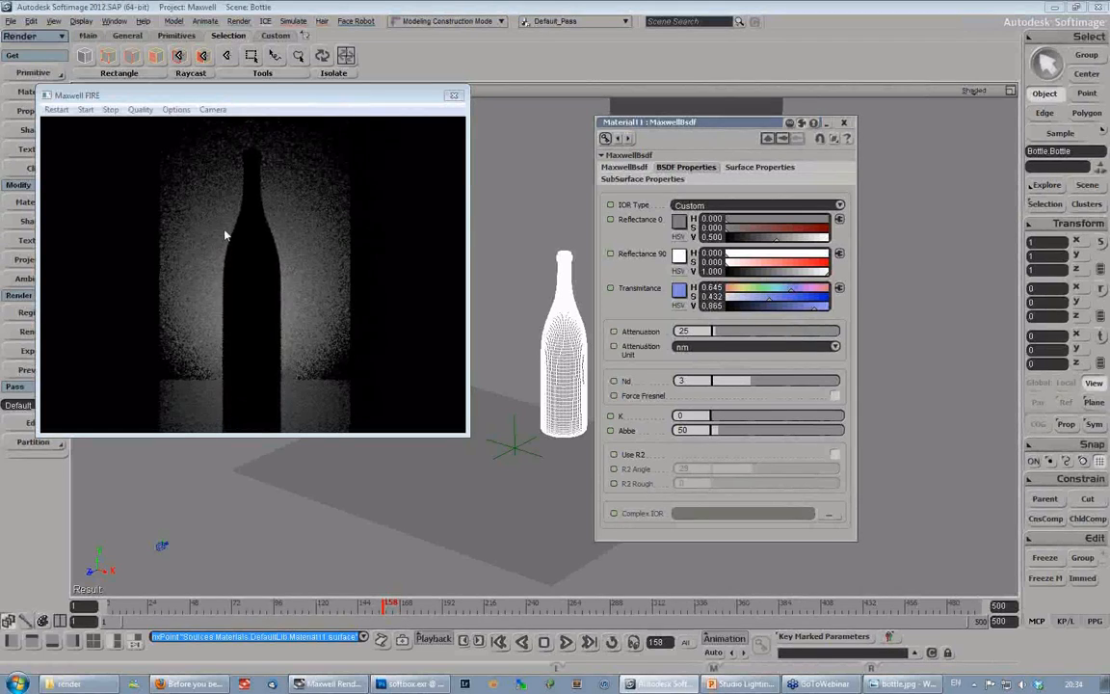
pyautogui.click(735, 344)
pyautogui.click(695, 378)
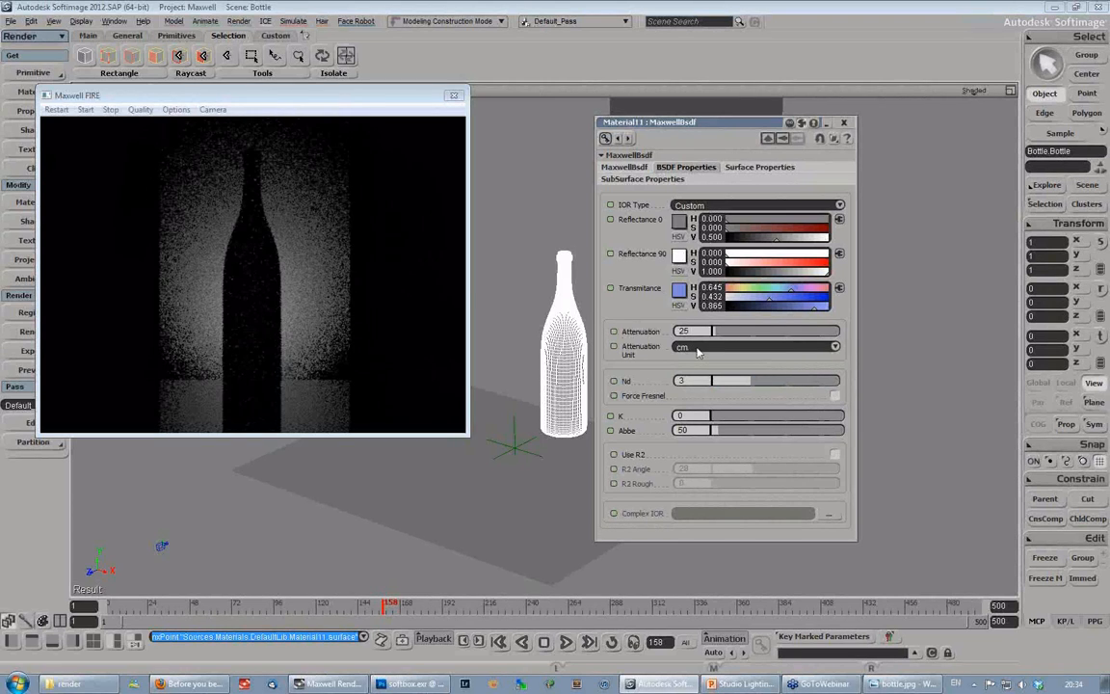
# - Try a roughness of about 95.5 on the bottle material's surface, and return the roughness to 0
pyautogui.click(767, 170)
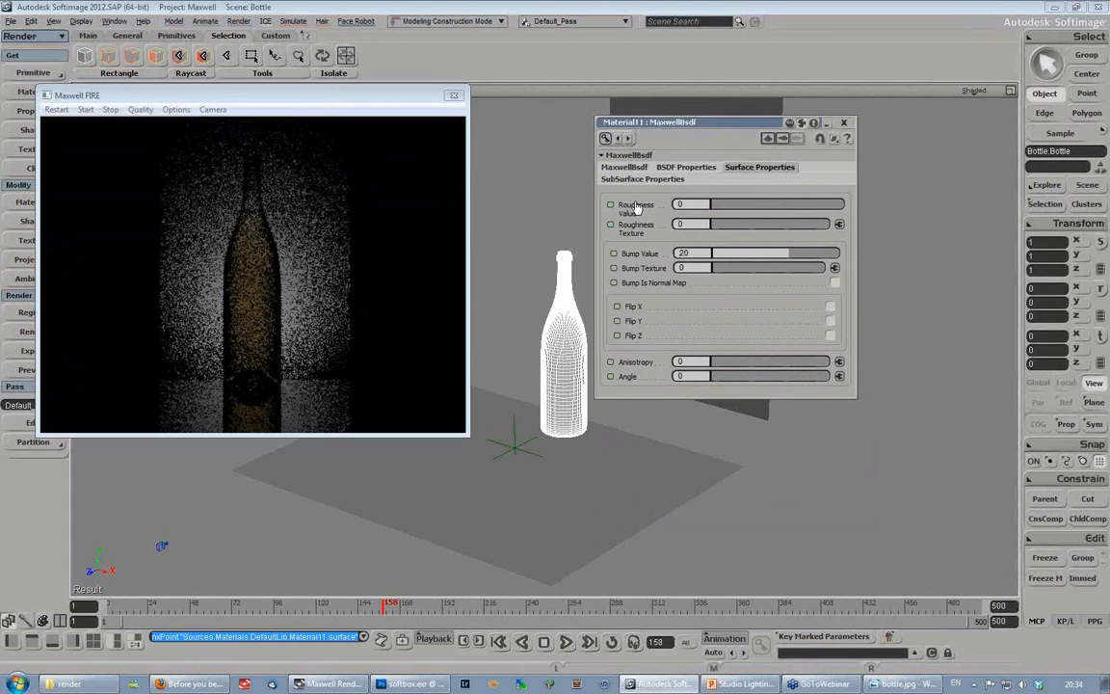
pyautogui.click(829, 206)
pyautogui.moveTo(829, 207); pyautogui.dragTo(838, 206)
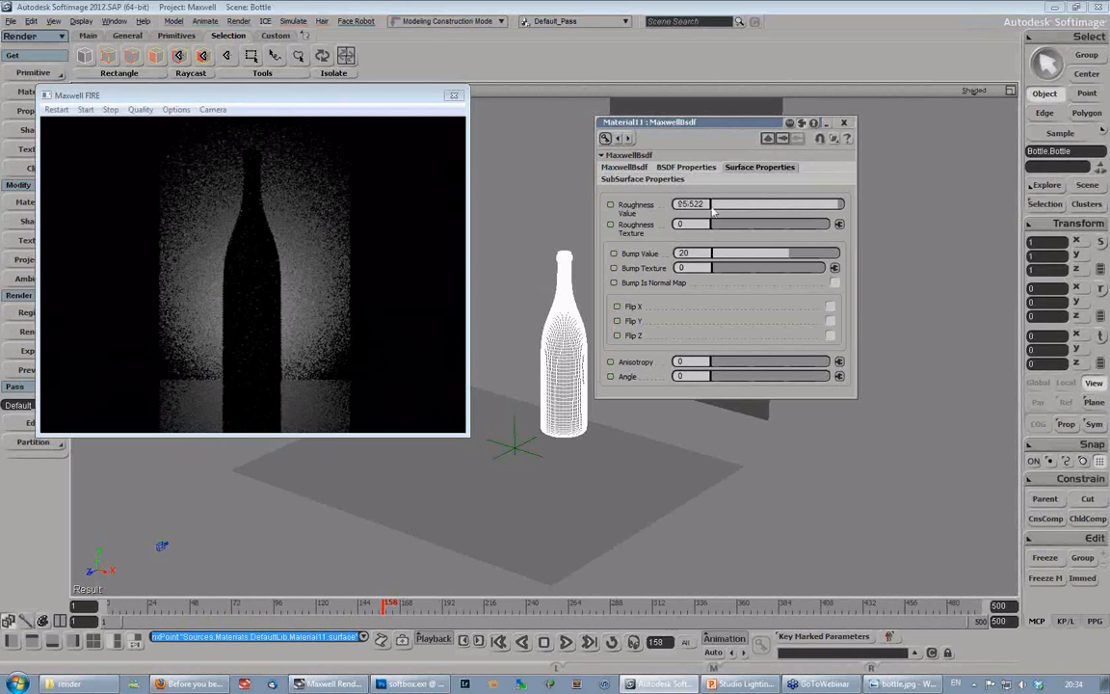
pyautogui.moveTo(714, 212); pyautogui.dragTo(678, 210)
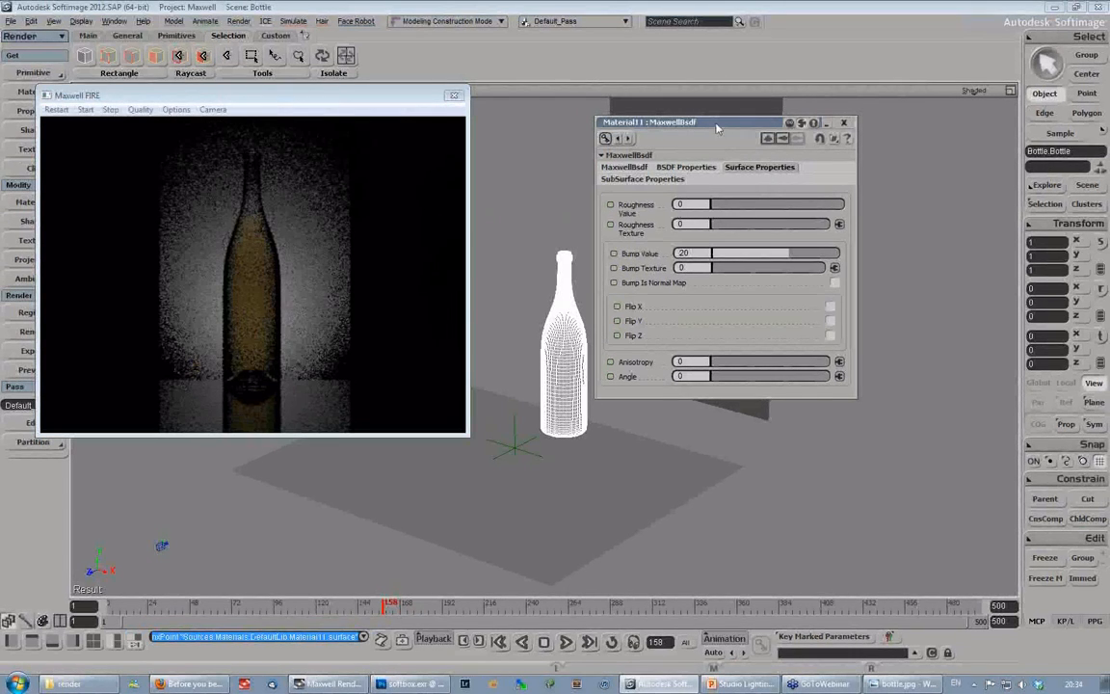
pyautogui.moveTo(716, 127); pyautogui.dragTo(699, 137)
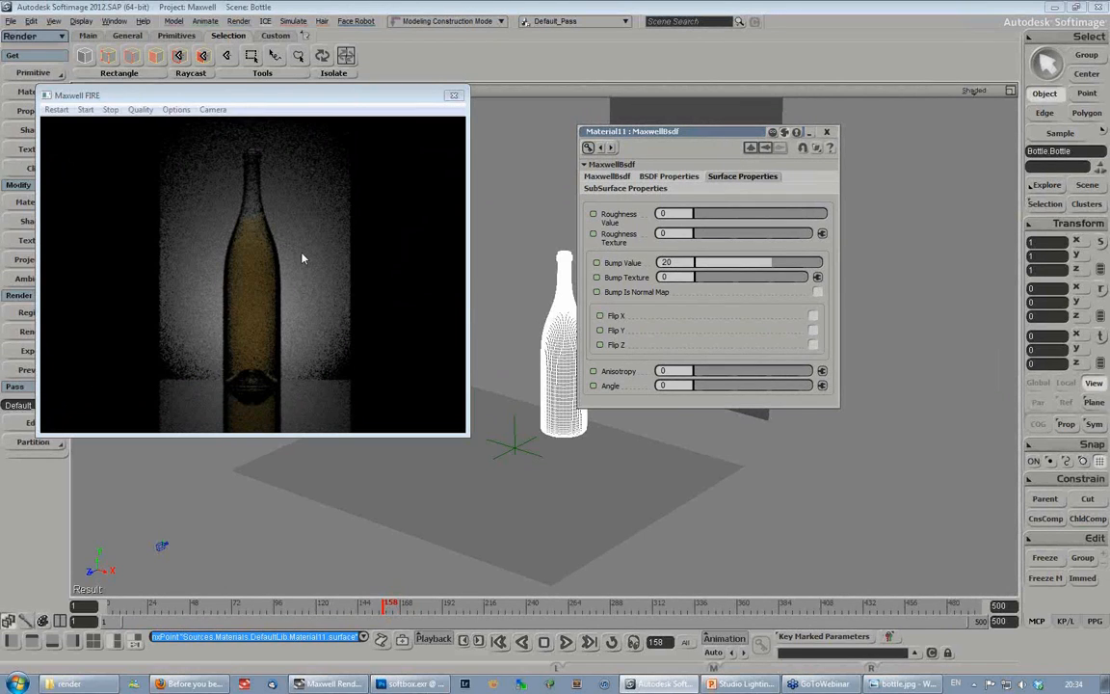
# - Try roughness values of 10 and 20 on the bottle material
pyautogui.write('0')
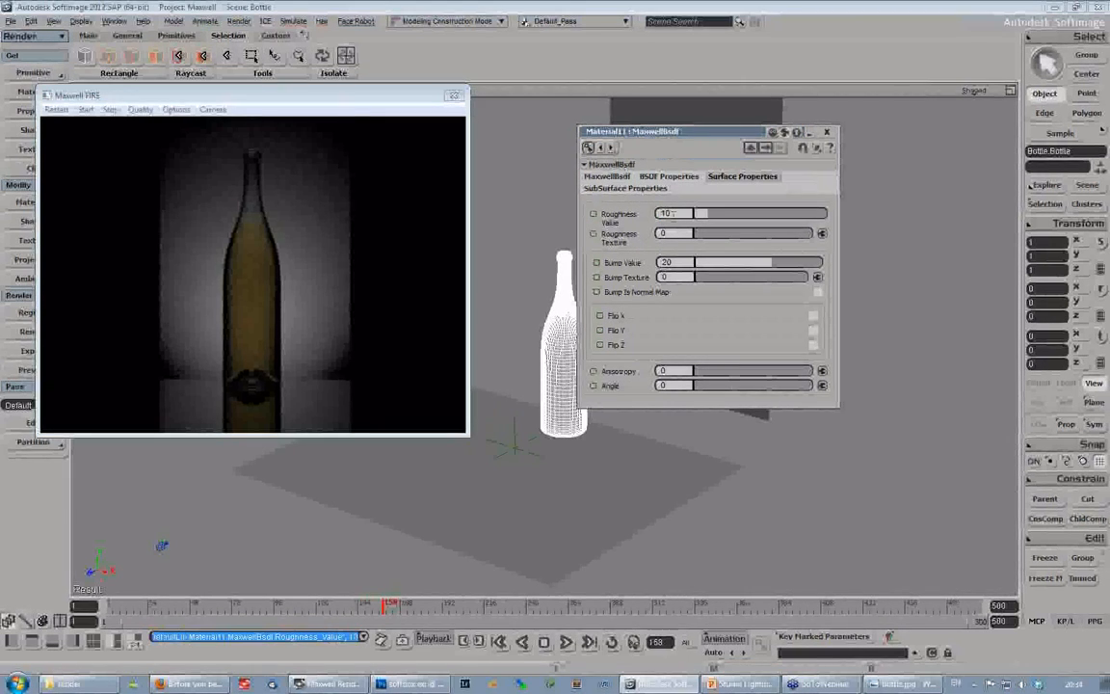
pyautogui.press('Return')
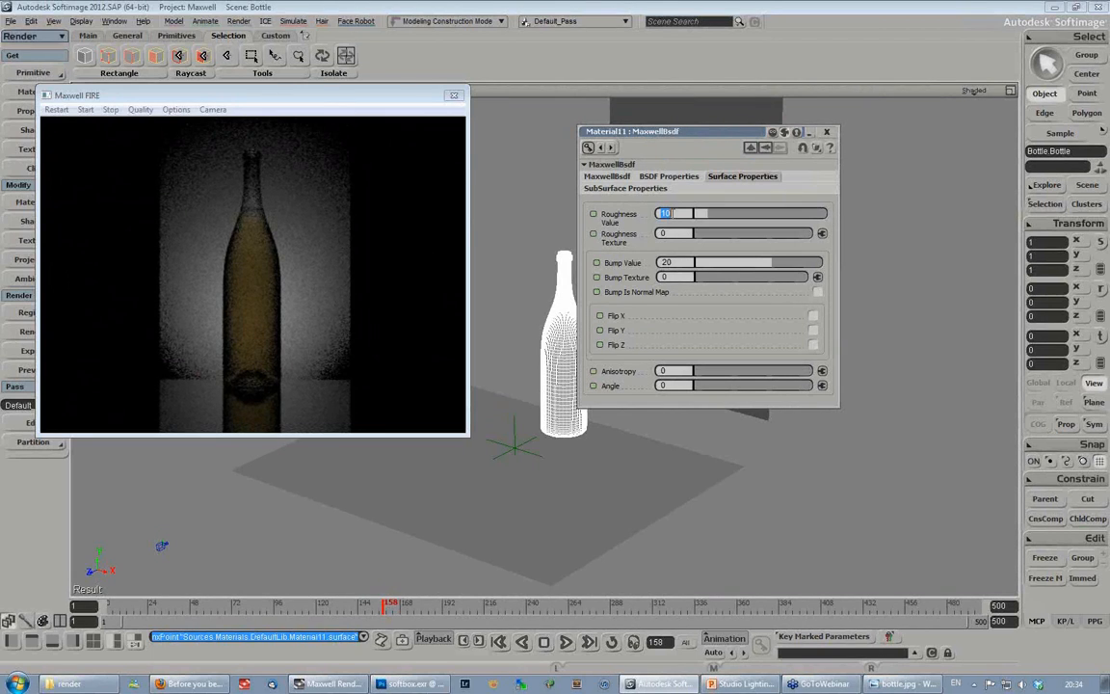
pyautogui.write('20')
pyautogui.press('Return')
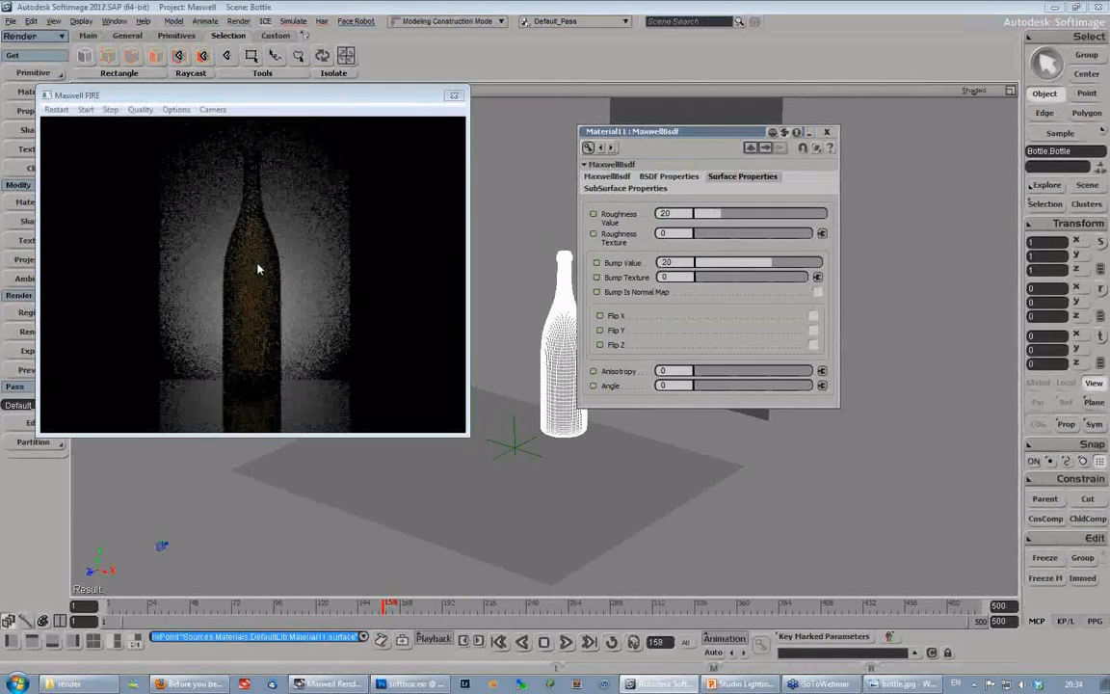
# - Set the bottle material's roughness to 1 for nearly clear glass, and check it in the preview
pyautogui.doubleClick(670, 213)
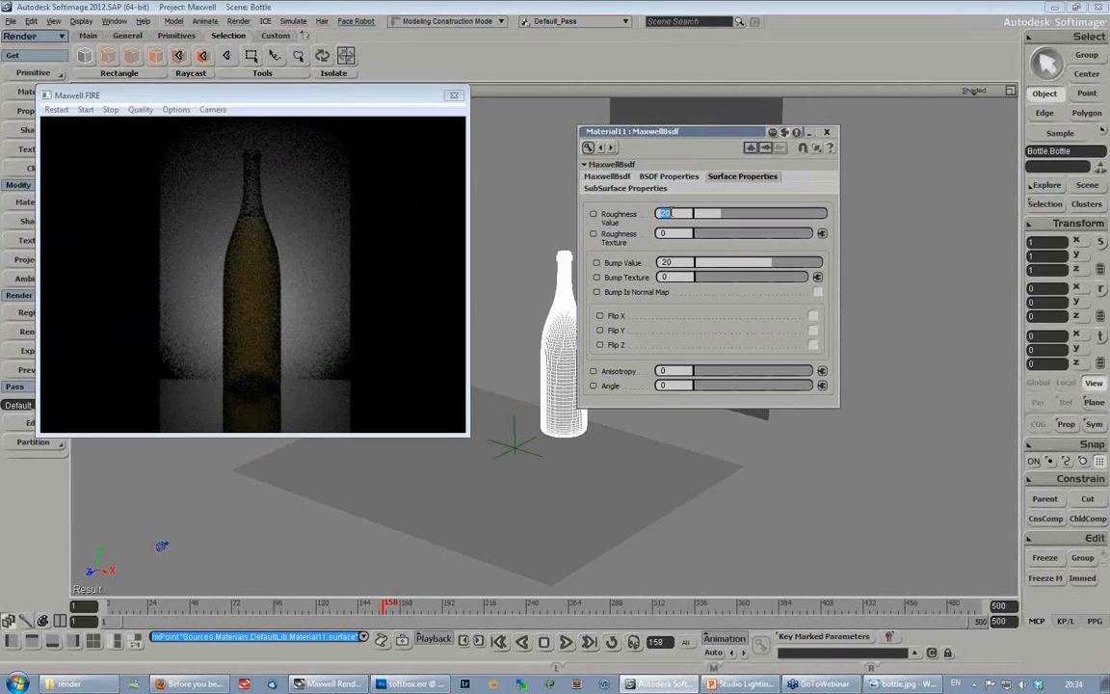
pyautogui.write('0')
pyautogui.doubleClick(665, 213)
pyautogui.write('1')
pyautogui.press('Return')
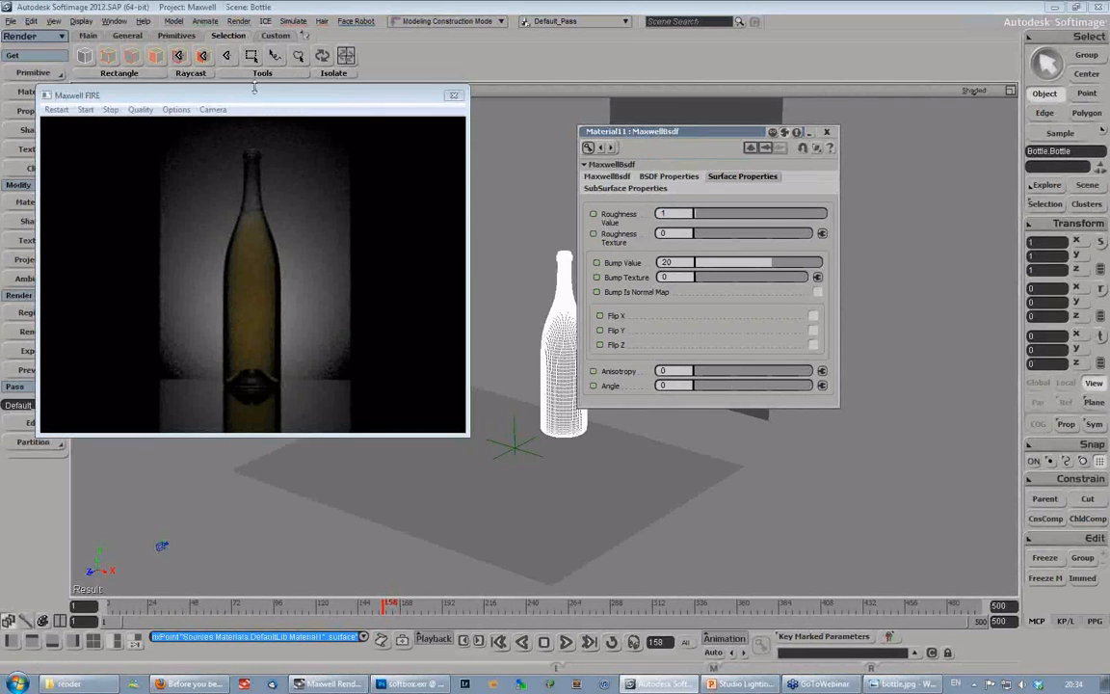
pyautogui.moveTo(258, 97); pyautogui.dragTo(294, 106)
pyautogui.click(677, 213)
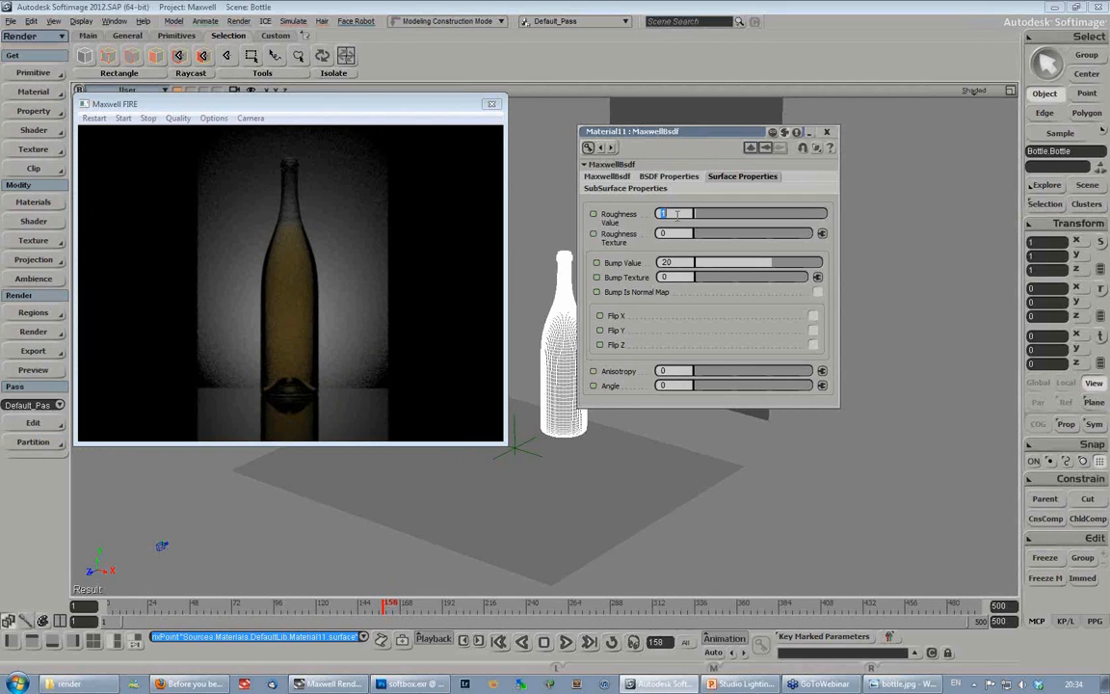
pyautogui.press('Return')
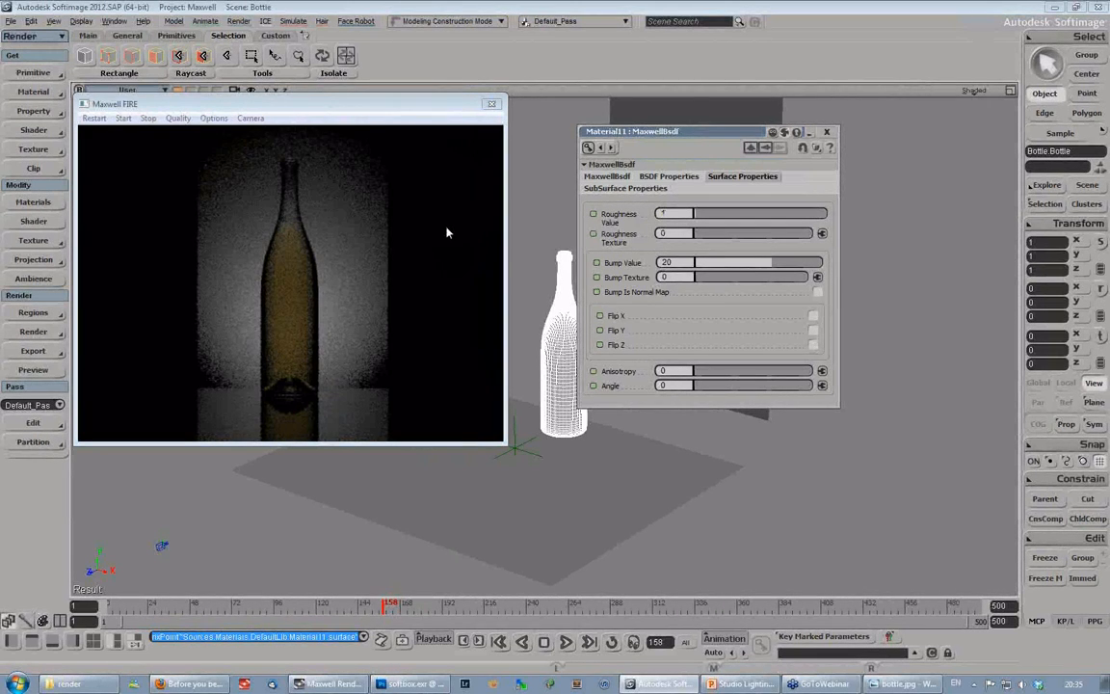
# - Open the camera's Maxwell exposure attributes and place them beside the FIRE preview
pyautogui.click(279, 106)
pyautogui.moveTo(280, 106)
pyautogui.mouseDown()
pyautogui.moveTo(292, 110)
pyautogui.moveTo(277, 112)
pyautogui.mouseUp()
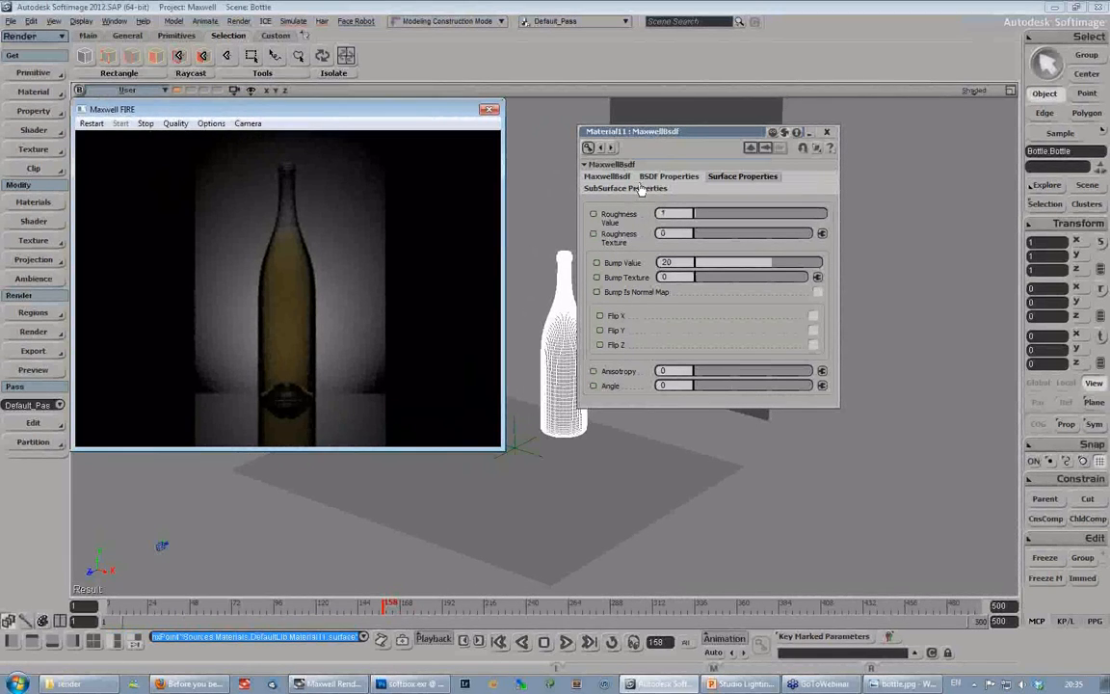
pyautogui.moveTo(680, 135); pyautogui.dragTo(709, 229)
pyautogui.moveTo(282, 110)
pyautogui.mouseDown()
pyautogui.moveTo(297, 117)
pyautogui.moveTo(286, 116)
pyautogui.mouseUp()
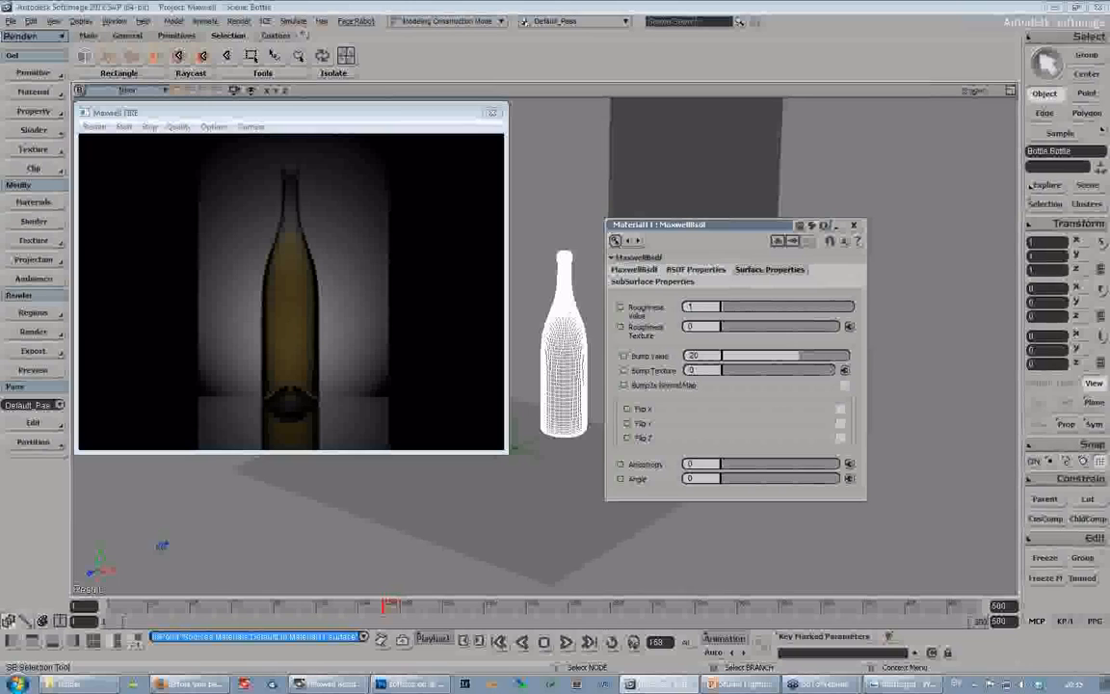
pyautogui.moveTo(728, 226); pyautogui.dragTo(843, 112)
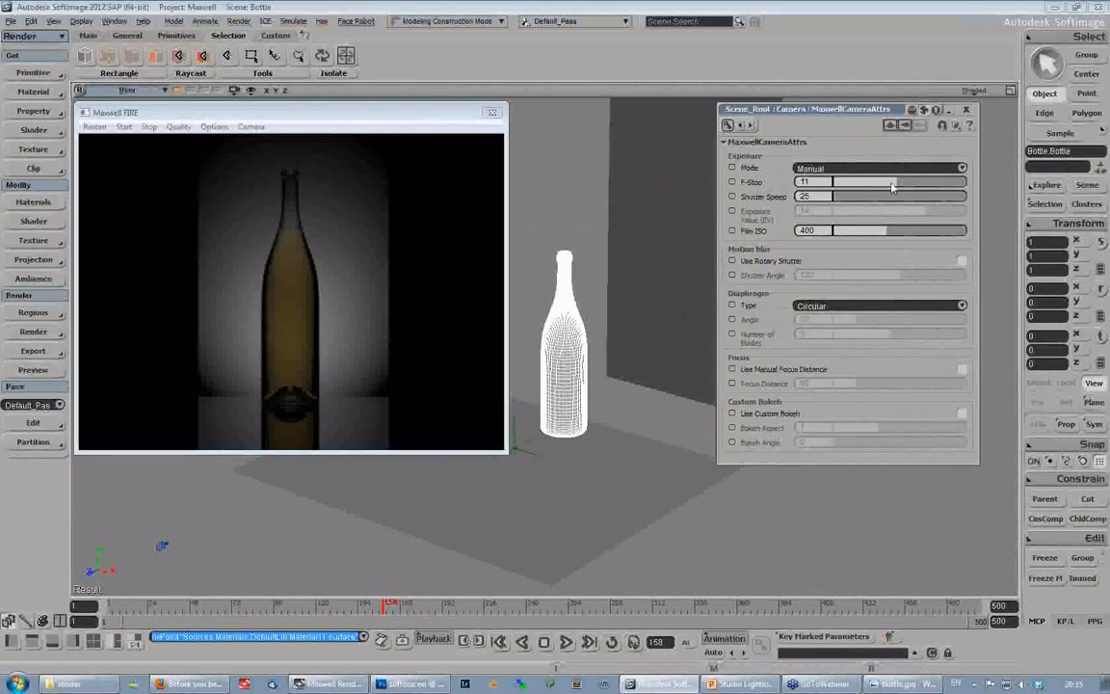
pyautogui.moveTo(833, 112); pyautogui.dragTo(775, 124)
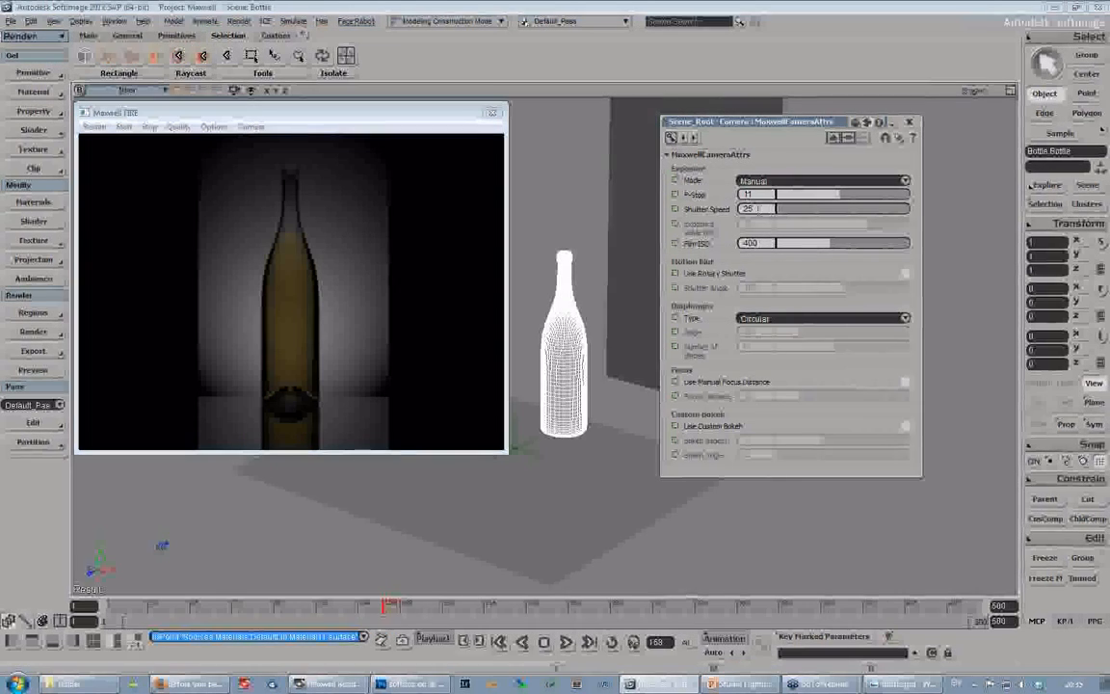
pyautogui.moveTo(764, 124); pyautogui.dragTo(707, 139)
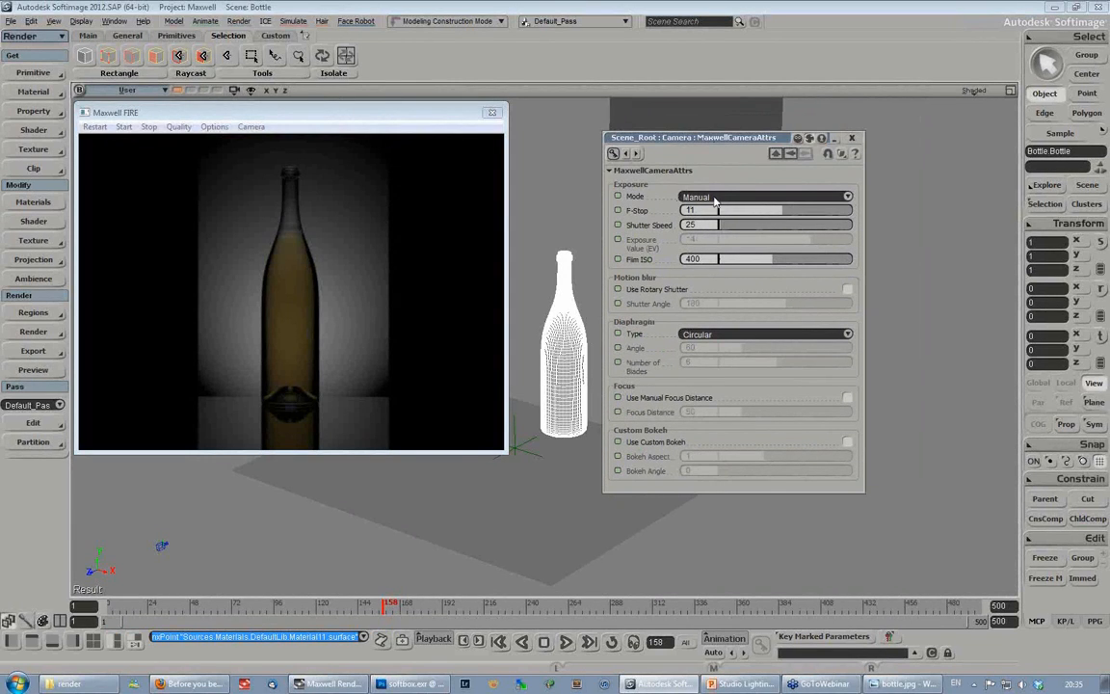
# - Try a film ISO of 1000 on the camera, and raise it to 1500
pyautogui.click(694, 259)
pyautogui.write('10')
pyautogui.press('Return')
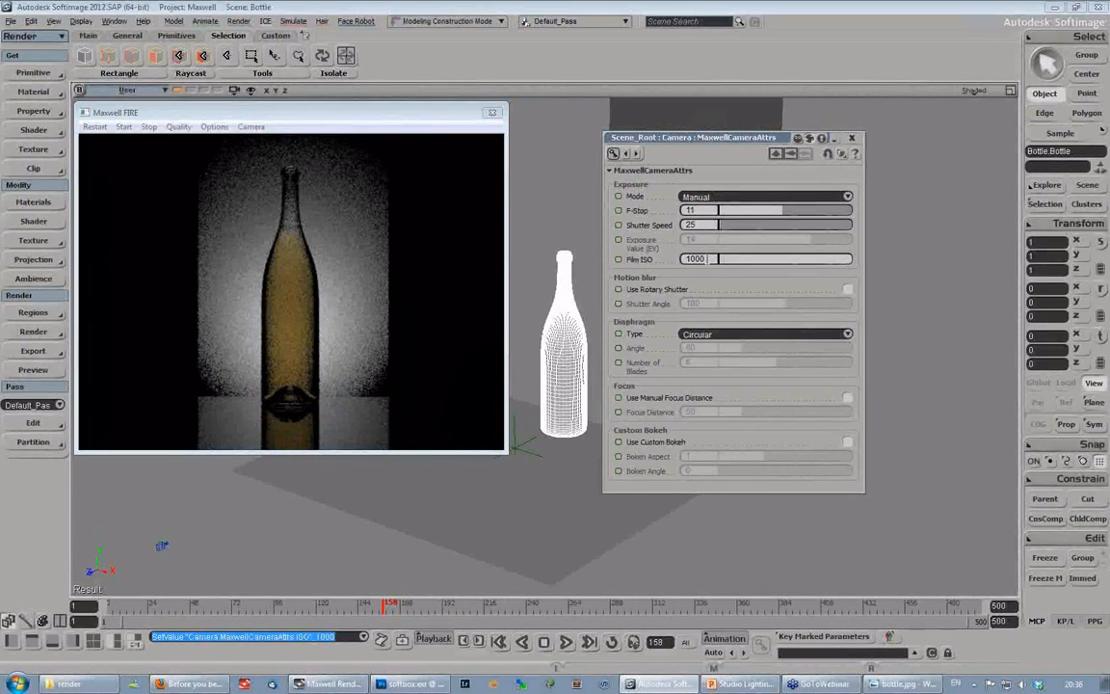
pyautogui.doubleClick(711, 258)
pyautogui.write('1500')
pyautogui.press('Return')
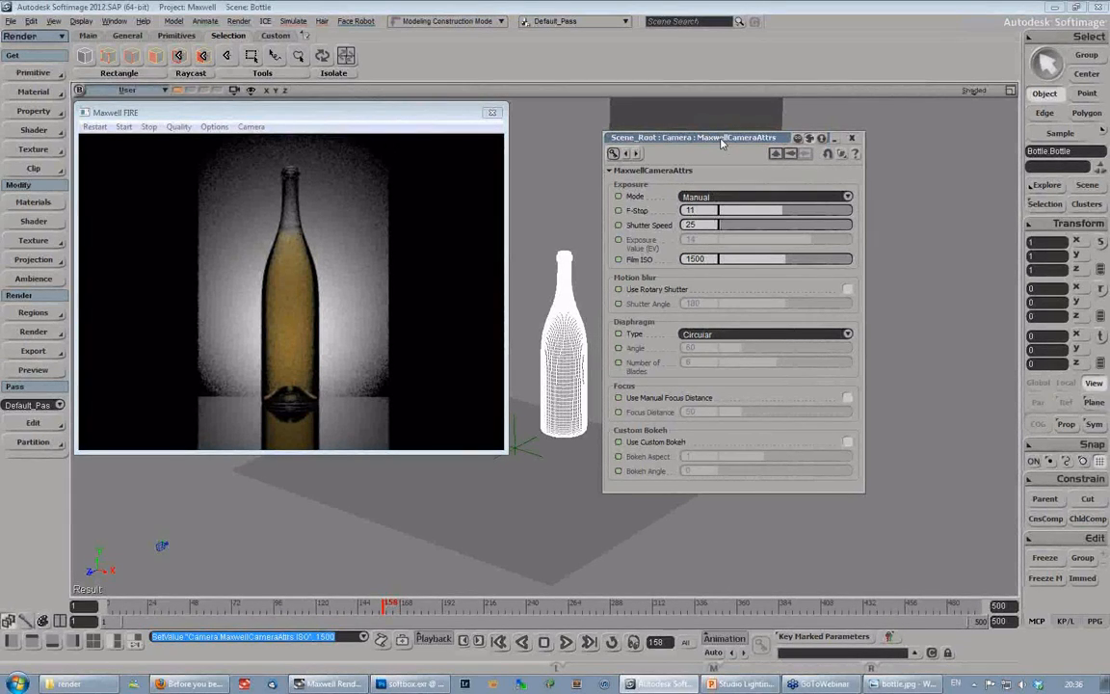
pyautogui.moveTo(720, 141); pyautogui.dragTo(804, 141)
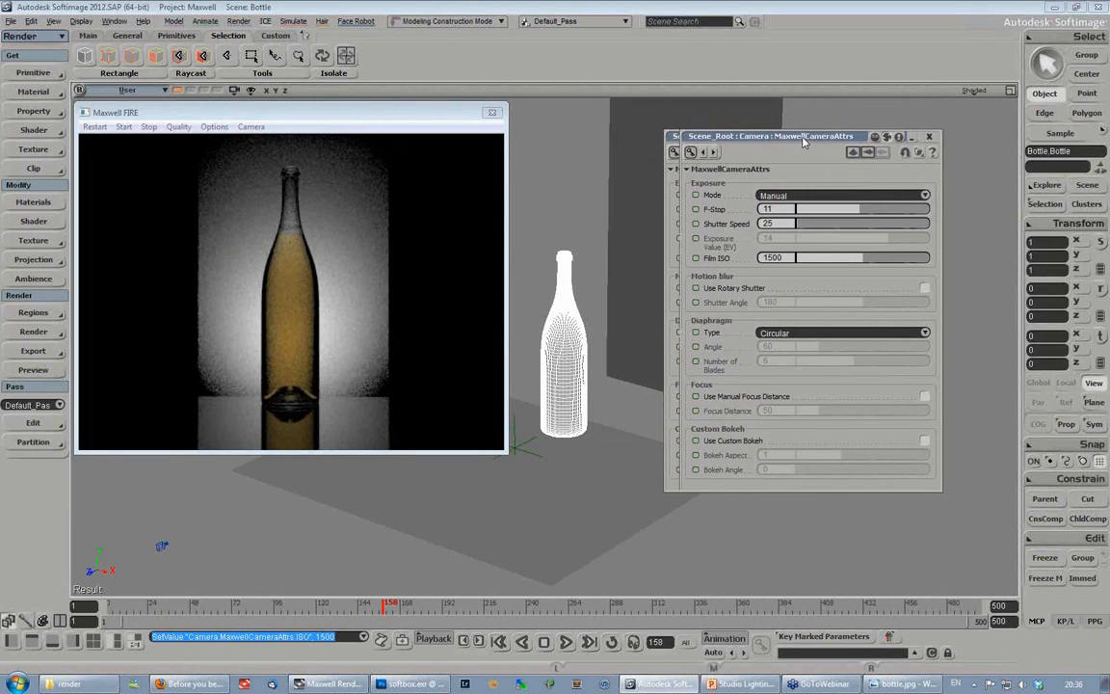
pyautogui.click(942, 139)
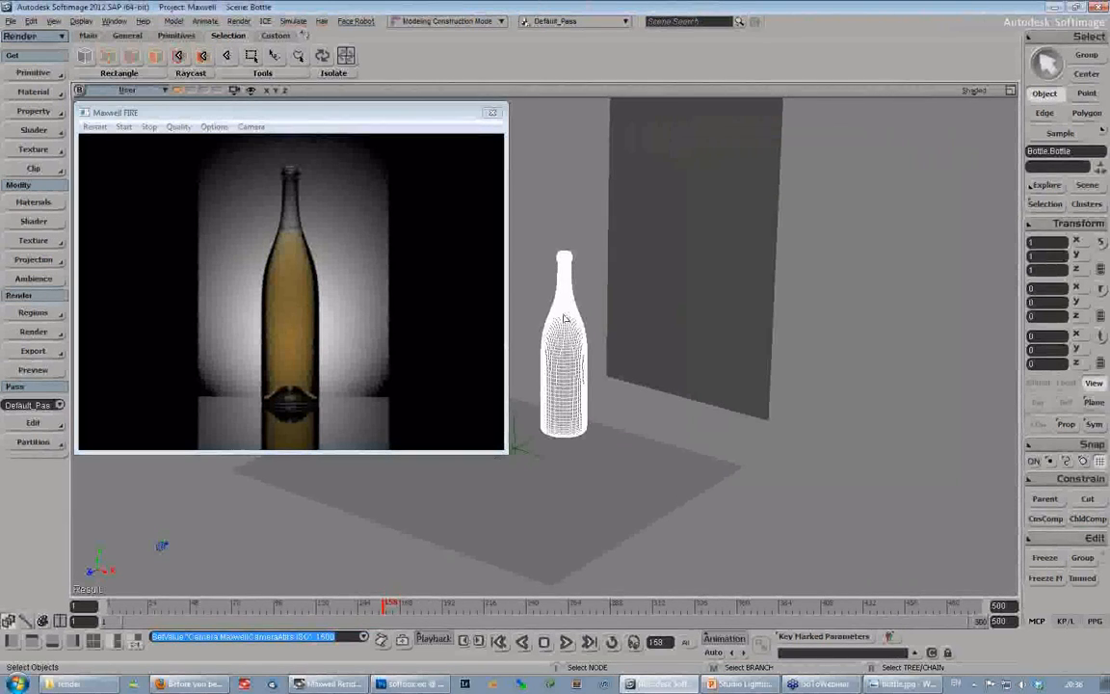
# - Set the bottle material's transmittance to a stronger blue with saturation about 0.742 and value about 0.787
pyautogui.click(1044, 206)
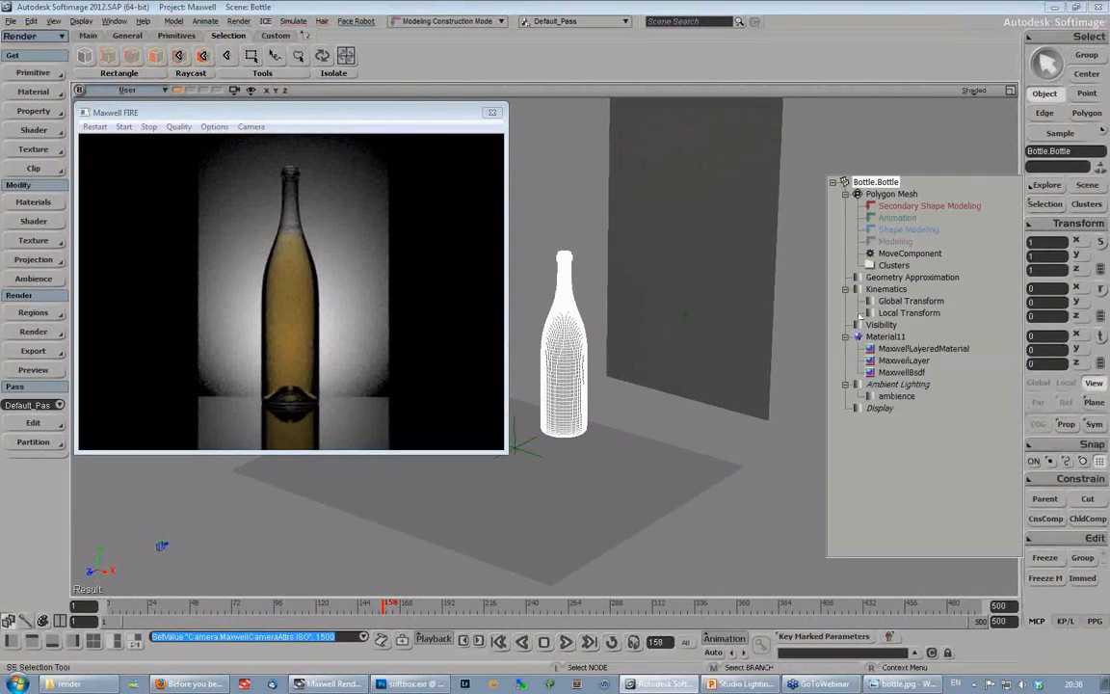
pyautogui.click(870, 372)
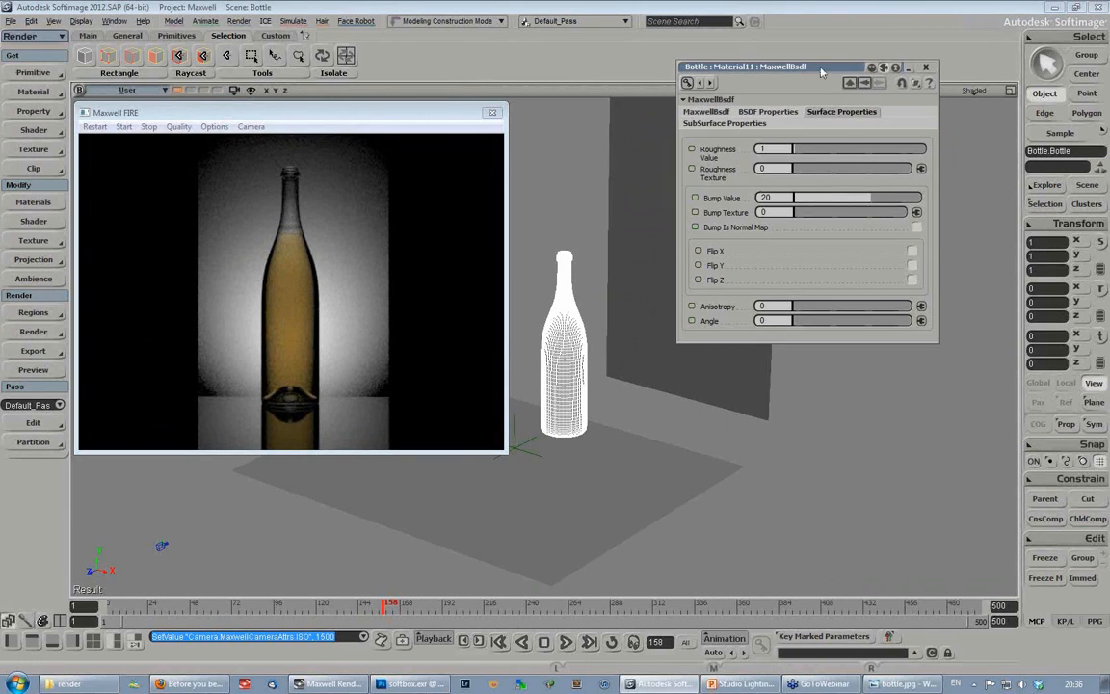
pyautogui.click(761, 113)
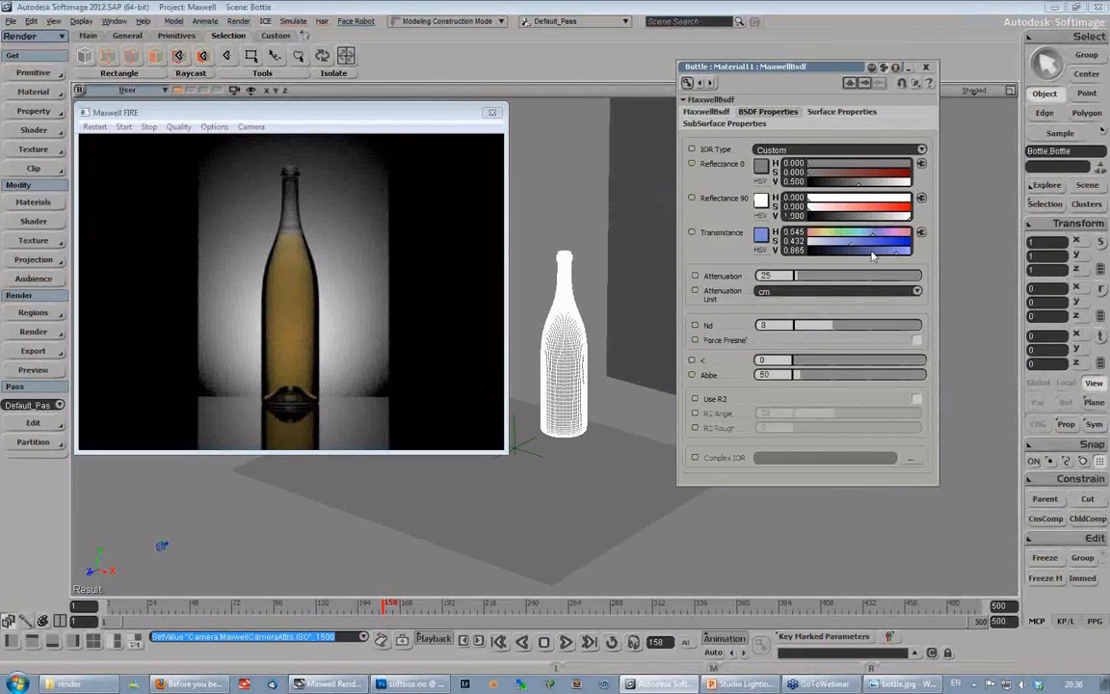
pyautogui.moveTo(860, 246); pyautogui.dragTo(888, 252)
pyautogui.click(883, 242)
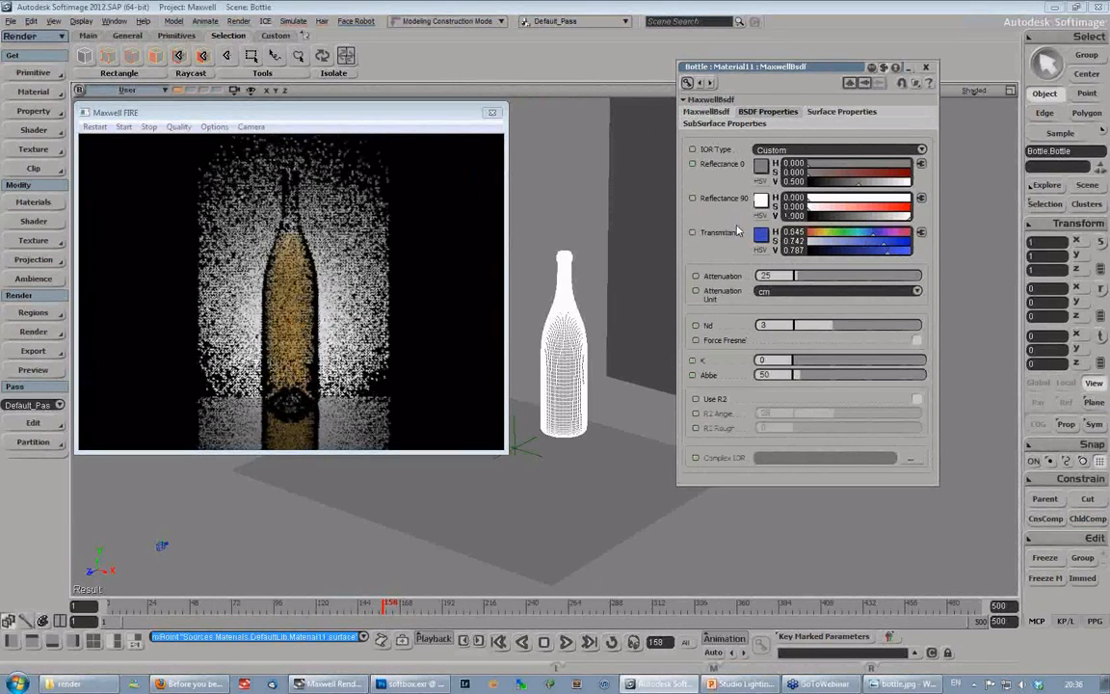
# - Try attenuation distances of 5 cm and 1 cm on the bottle material to compare the glass tint
pyautogui.doubleClick(765, 277)
pyautogui.write('5')
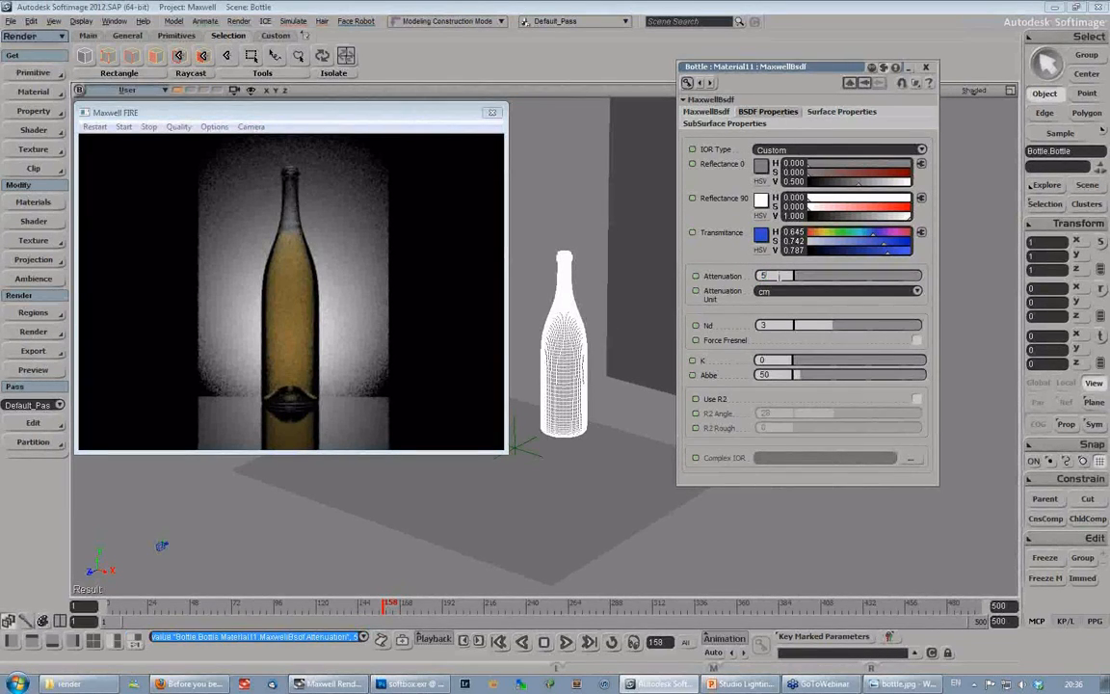
pyautogui.press('Return')
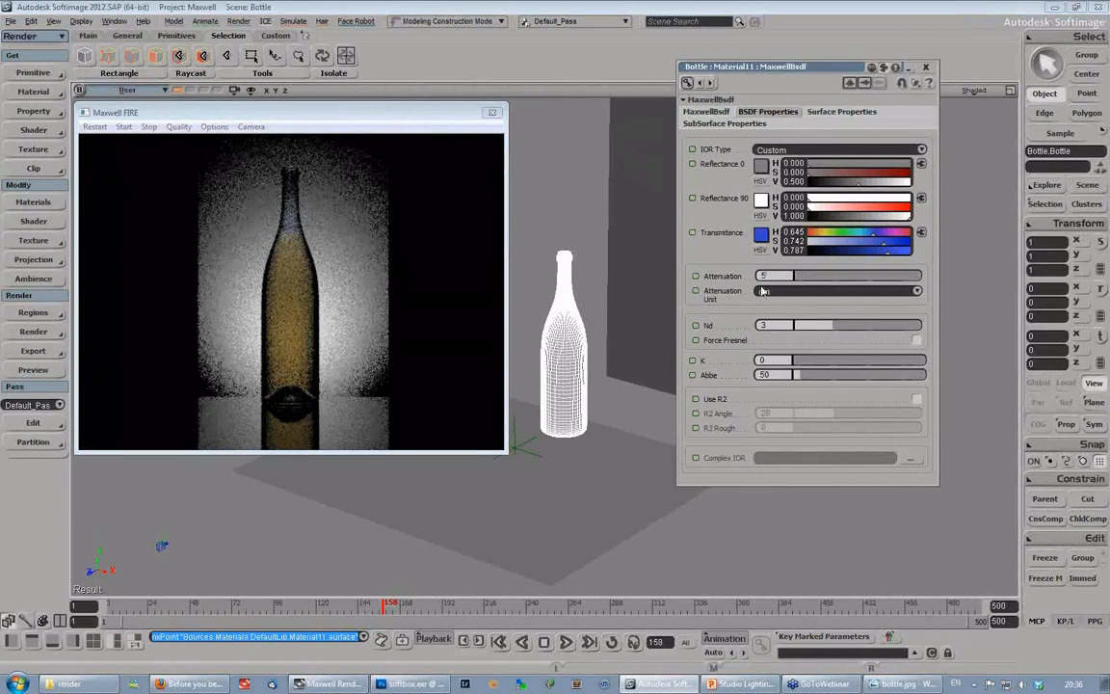
pyautogui.doubleClick(765, 276)
pyautogui.write('1')
pyautogui.press('Return')
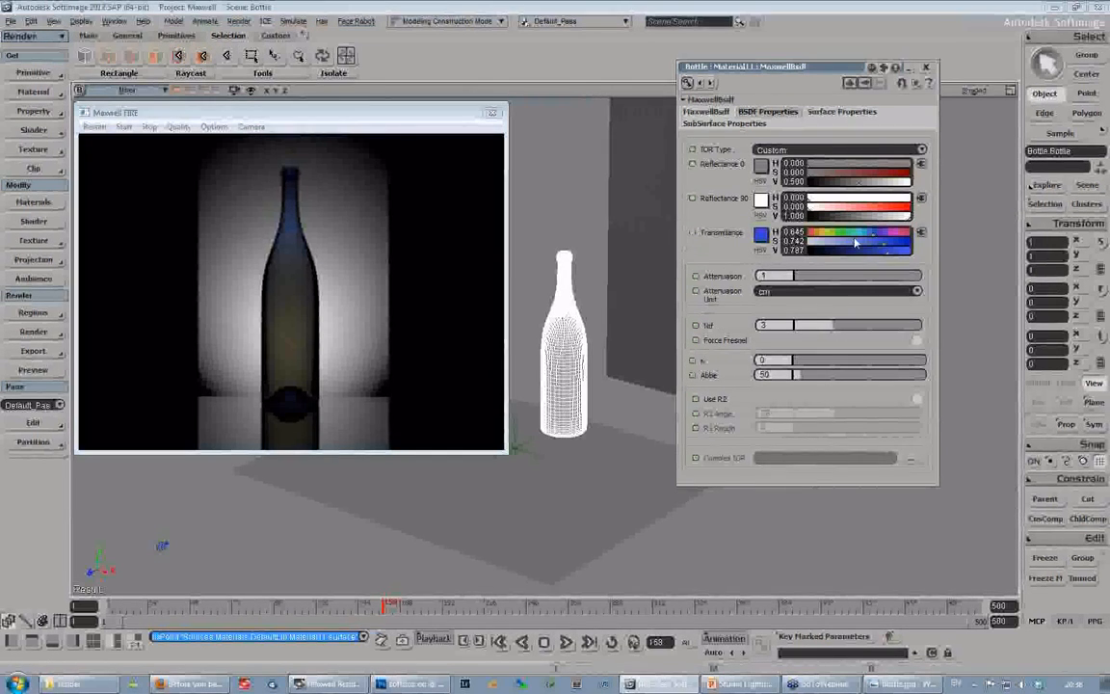
# - Lower the bottle material's transmittance saturation to about 0.084 and set its attenuation to 25 cm
pyautogui.click(817, 242)
pyautogui.moveTo(817, 243); pyautogui.dragTo(813, 245)
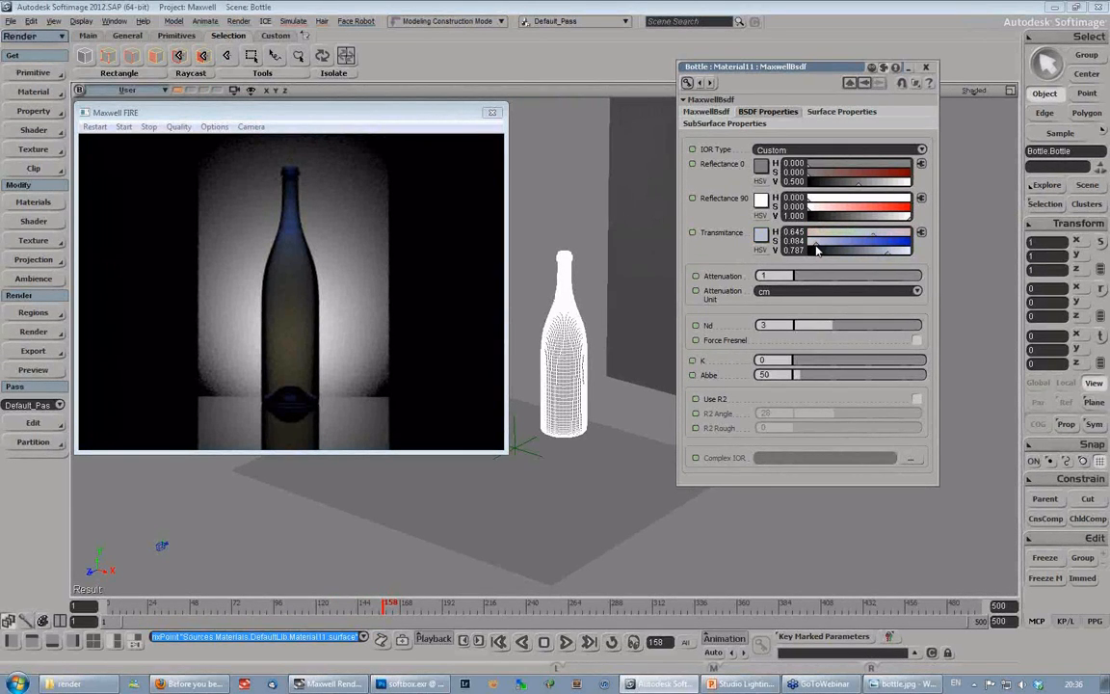
pyautogui.doubleClick(773, 275)
pyautogui.write('25')
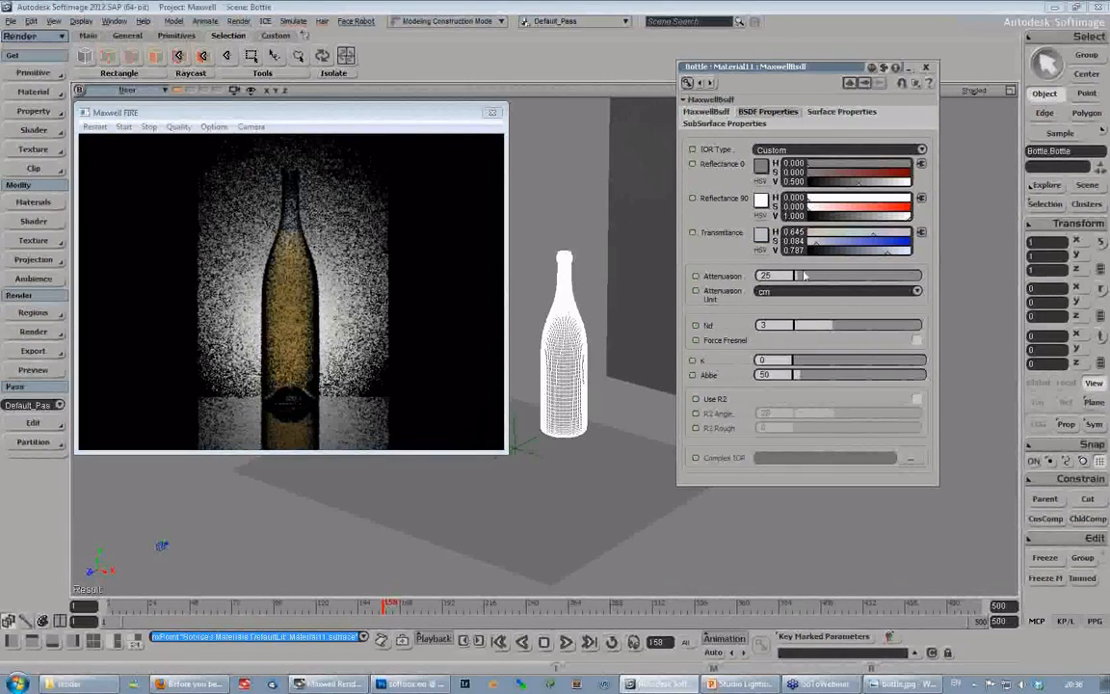
# - Switch to Windows Photo Viewer to compare the reference photo bottle.jpg with the preview, and return to Softimage
pyautogui.click(313, 115)
pyautogui.moveTo(313, 114); pyautogui.dragTo(292, 118)
pyautogui.moveTo(776, 71); pyautogui.dragTo(830, 100)
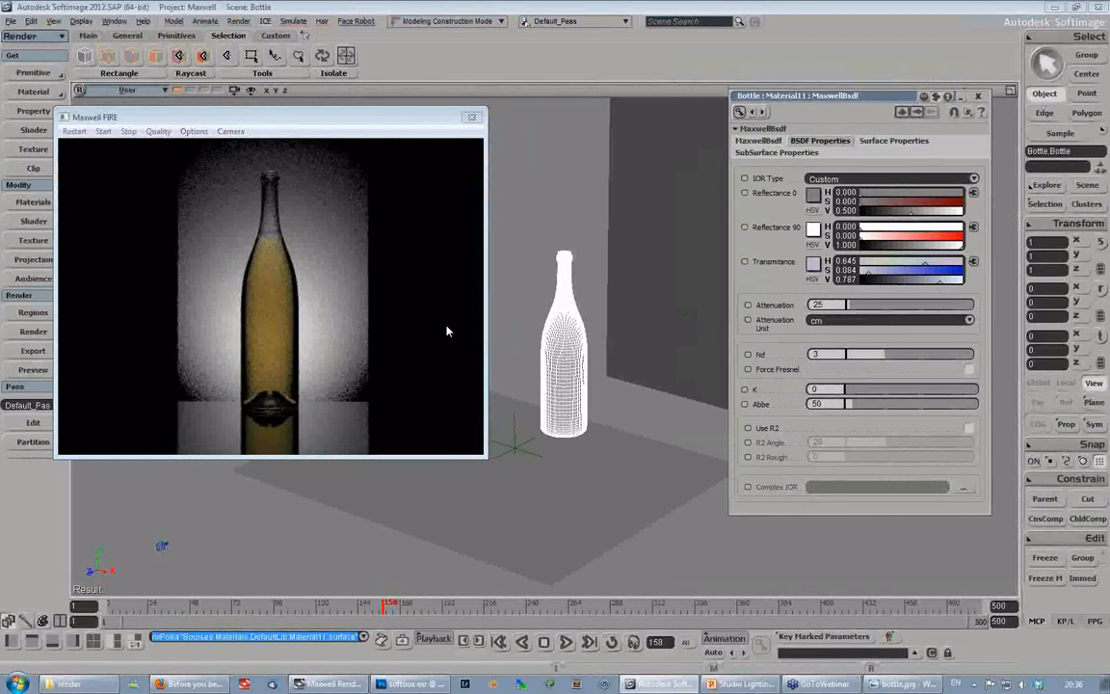
pyautogui.click(906, 683)
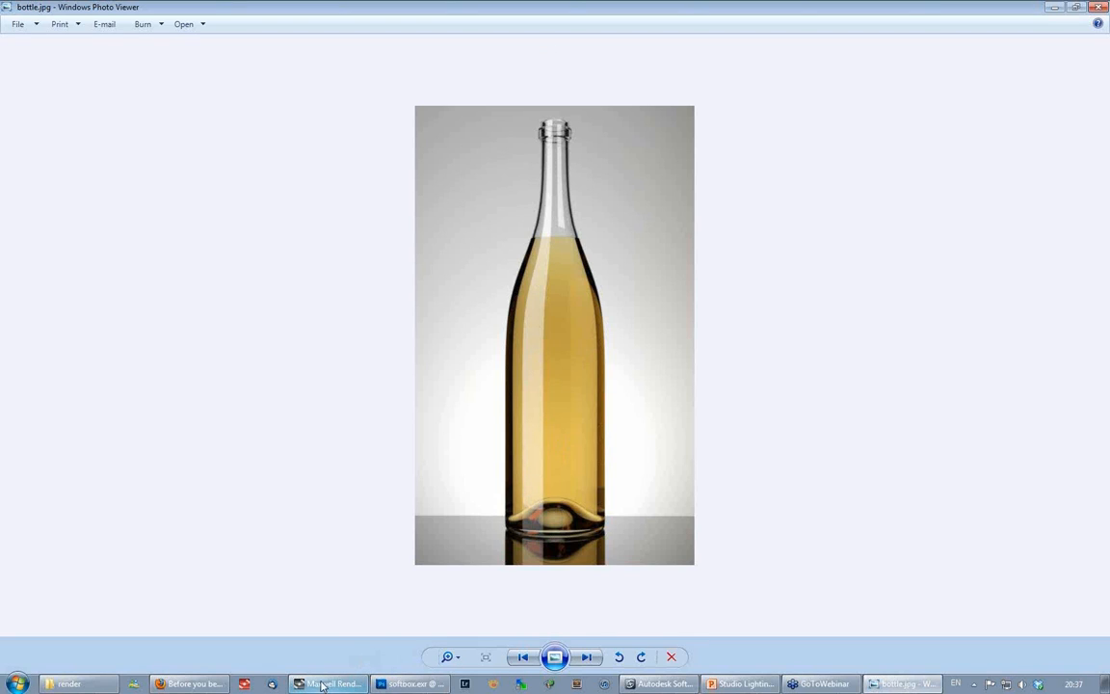
pyautogui.click(643, 685)
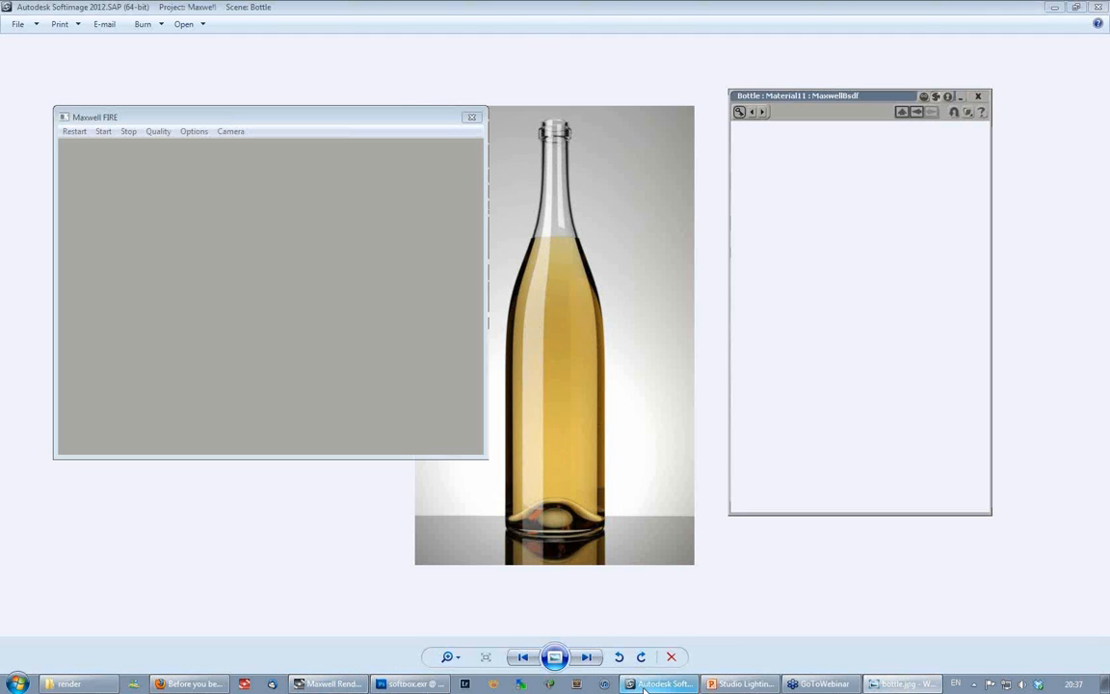
# - Create a polygon mesh grid at the scene origin and stretch it into a strip with a Z scale of about 8.16
pyautogui.click(33, 74)
pyautogui.moveTo(109, 96)
pyautogui.click(203, 142)
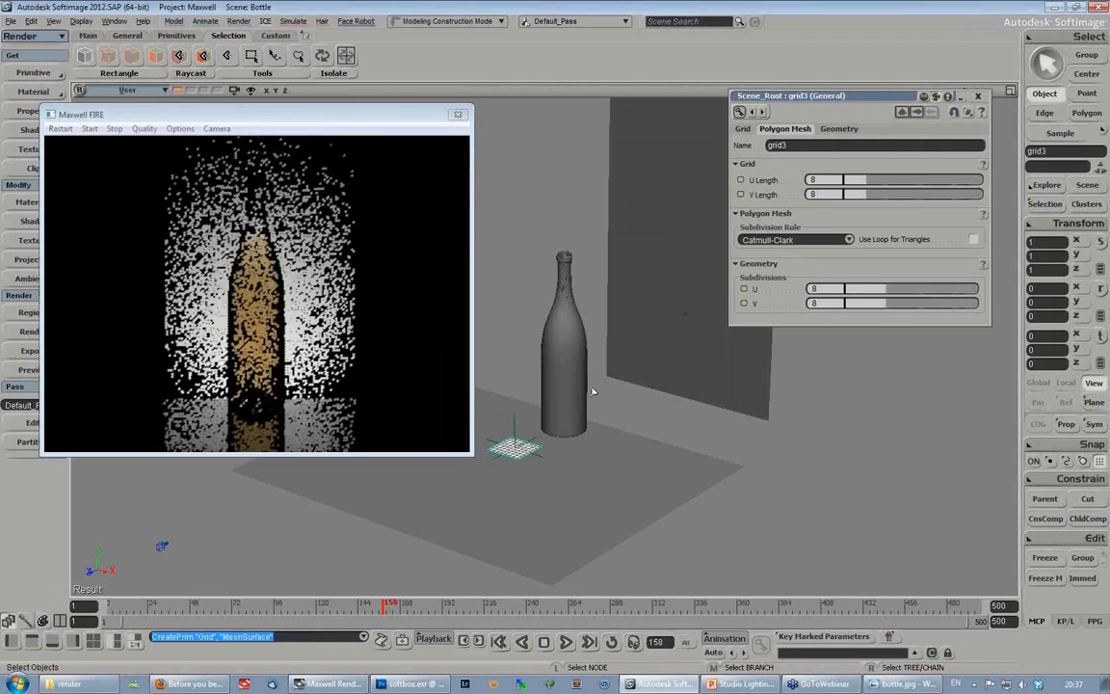
pyautogui.press('x')
pyautogui.moveTo(466, 472); pyautogui.dragTo(222, 586)
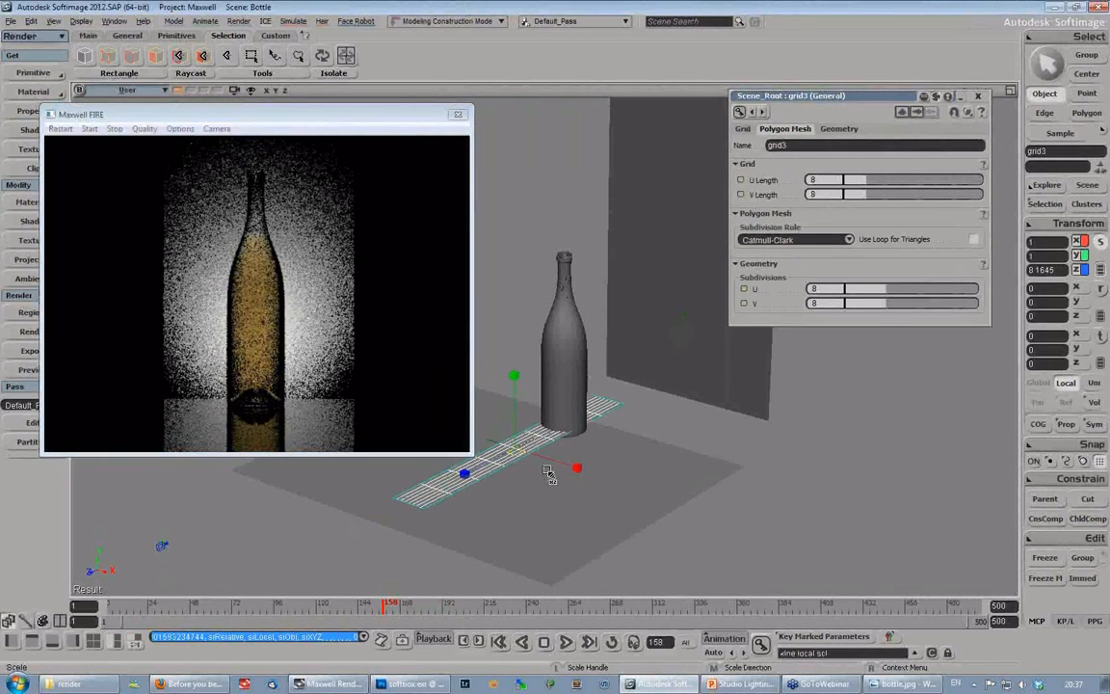
# - Rotate the grid strip upright by about -90 degrees around X and reduce its U and V subdivisions to 1
pyautogui.press('c')
pyautogui.moveTo(547, 472); pyautogui.dragTo(688, 280)
pyautogui.moveTo(864, 289); pyautogui.dragTo(814, 303)
# - Assign a Maxwell Layered Material to the grid strip and add an emitter to its layer
pyautogui.moveTo(160, 114); pyautogui.dragTo(176, 133)
pyautogui.click(33, 92)
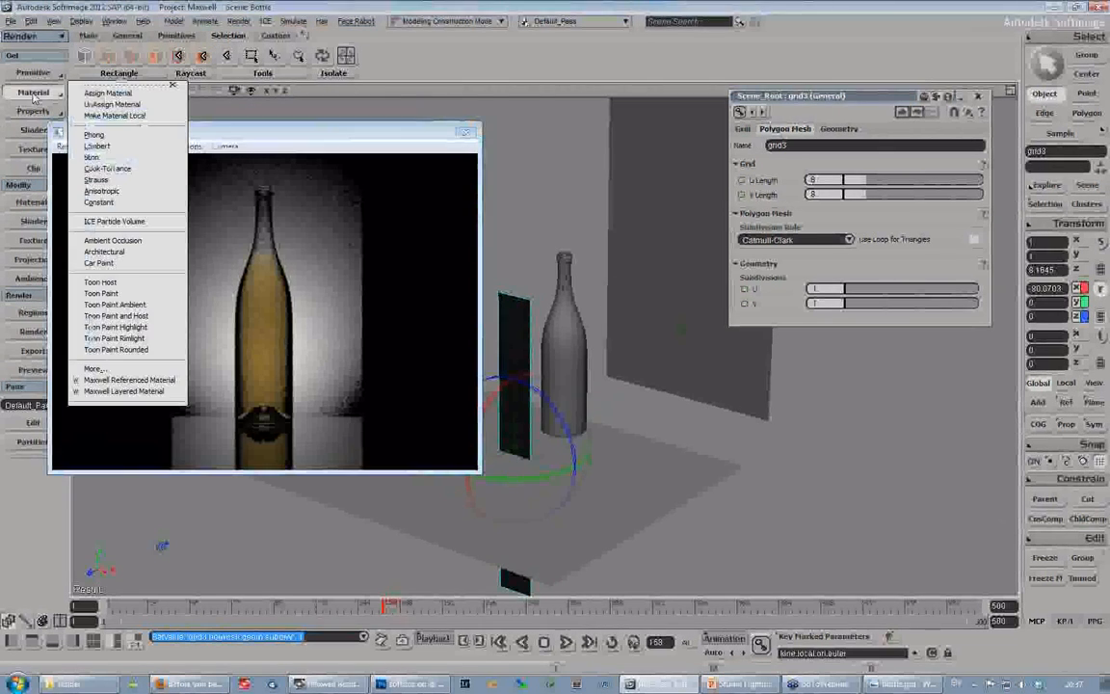
pyautogui.click(129, 389)
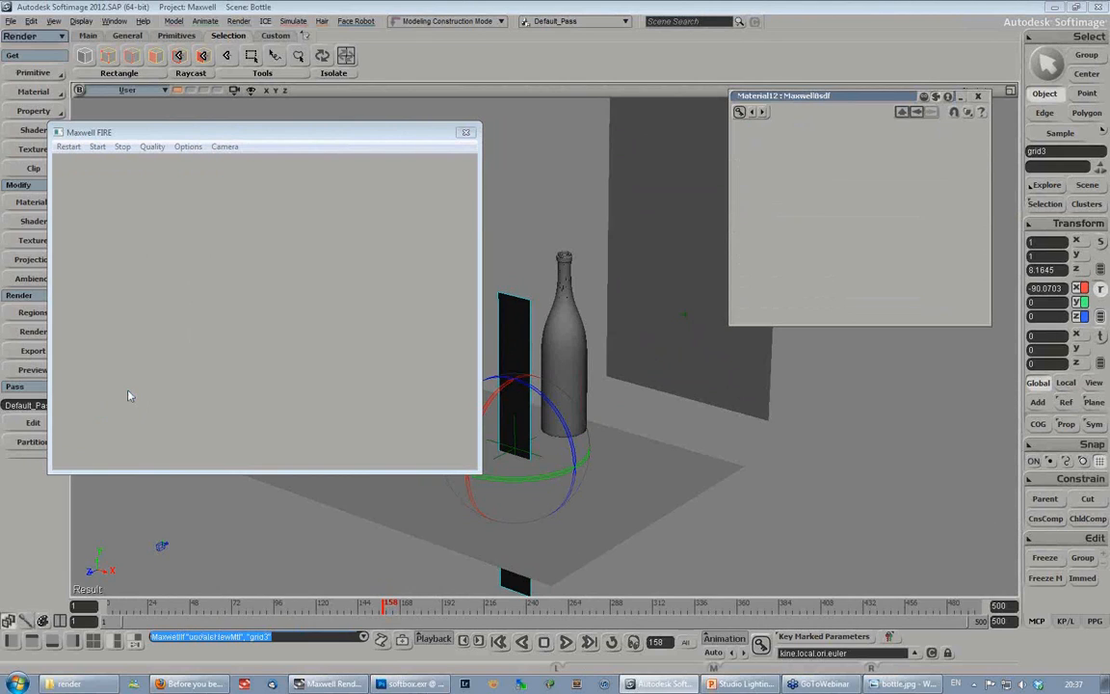
pyautogui.press('x')
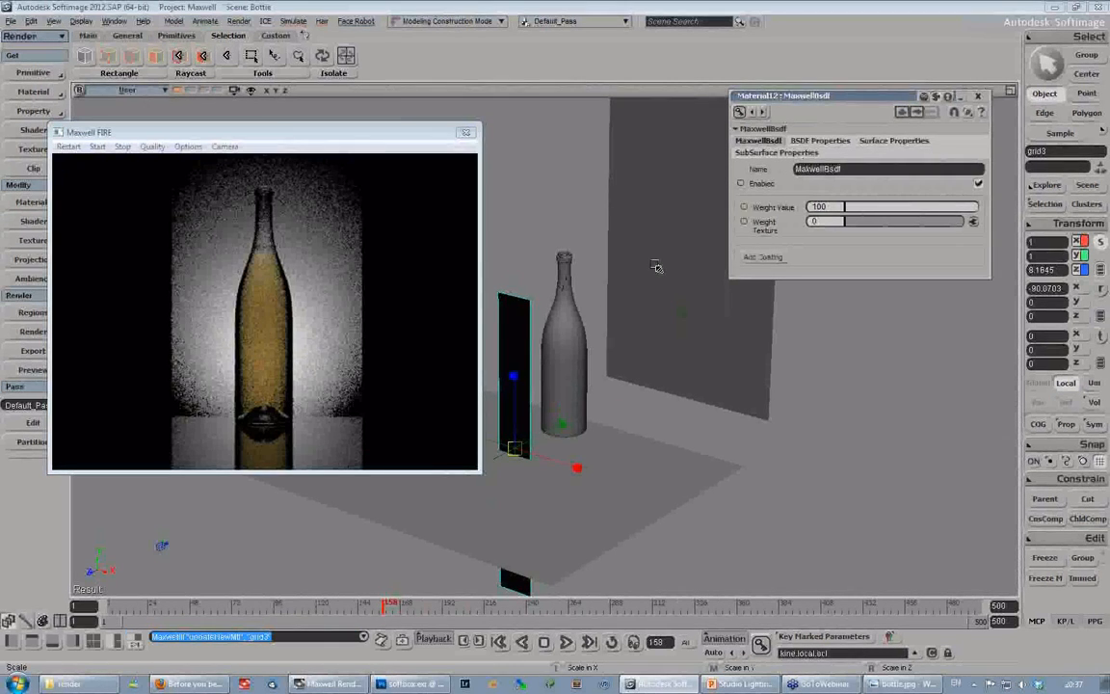
pyautogui.press('7')
pyautogui.click(809, 249)
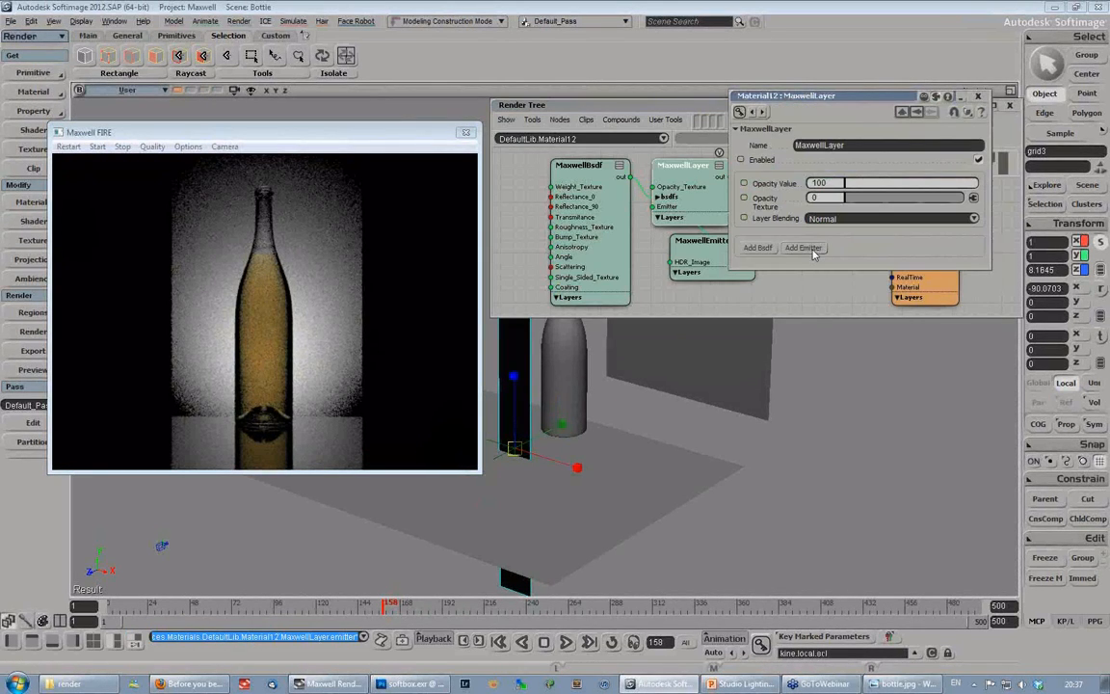
# - Set the emitter's luminance type to Intensity with a luminance of 2000 lumen, and restart the FIRE preview
pyautogui.click(829, 306)
pyautogui.click(826, 318)
pyautogui.doubleClick(838, 383)
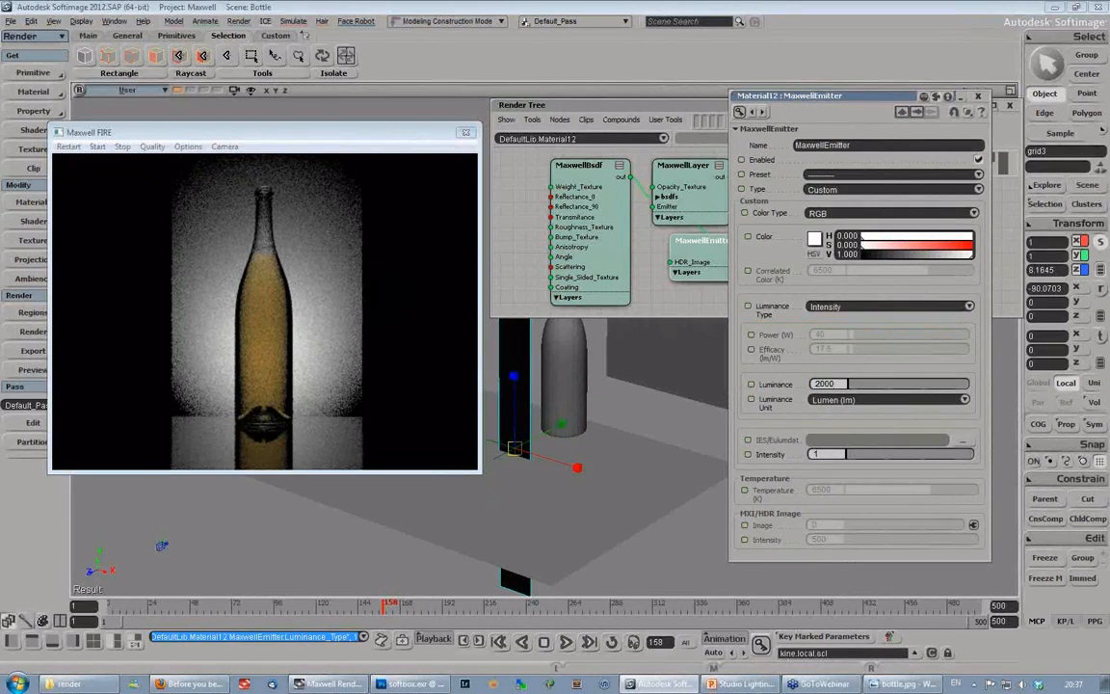
pyautogui.press('Return')
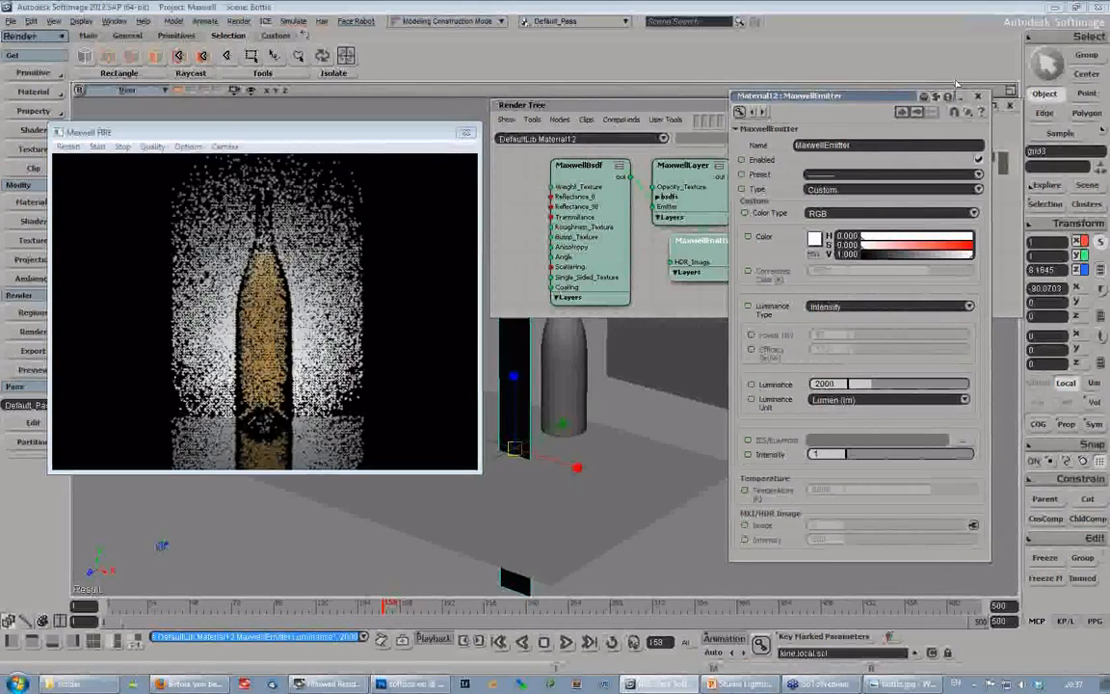
pyautogui.click(978, 95)
pyautogui.click(68, 146)
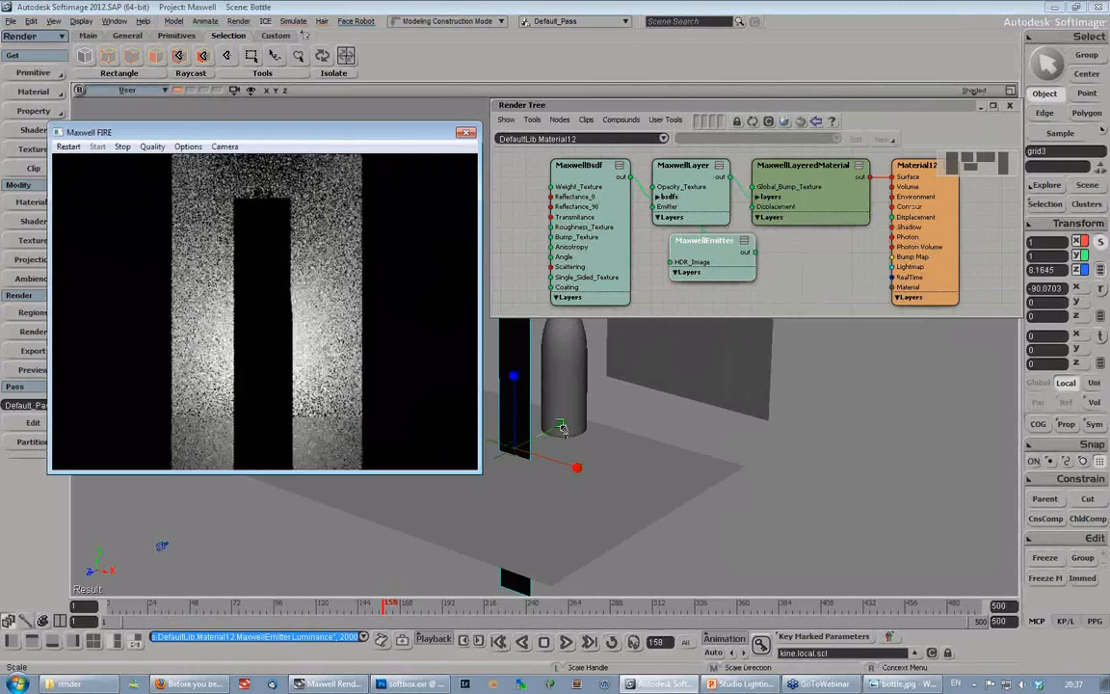
# - Move the emitter strip in front and to the side of the bottle, to about X -6.94, Y 14.48, Z 17.66
pyautogui.moveTo(564, 429); pyautogui.dragTo(505, 452)
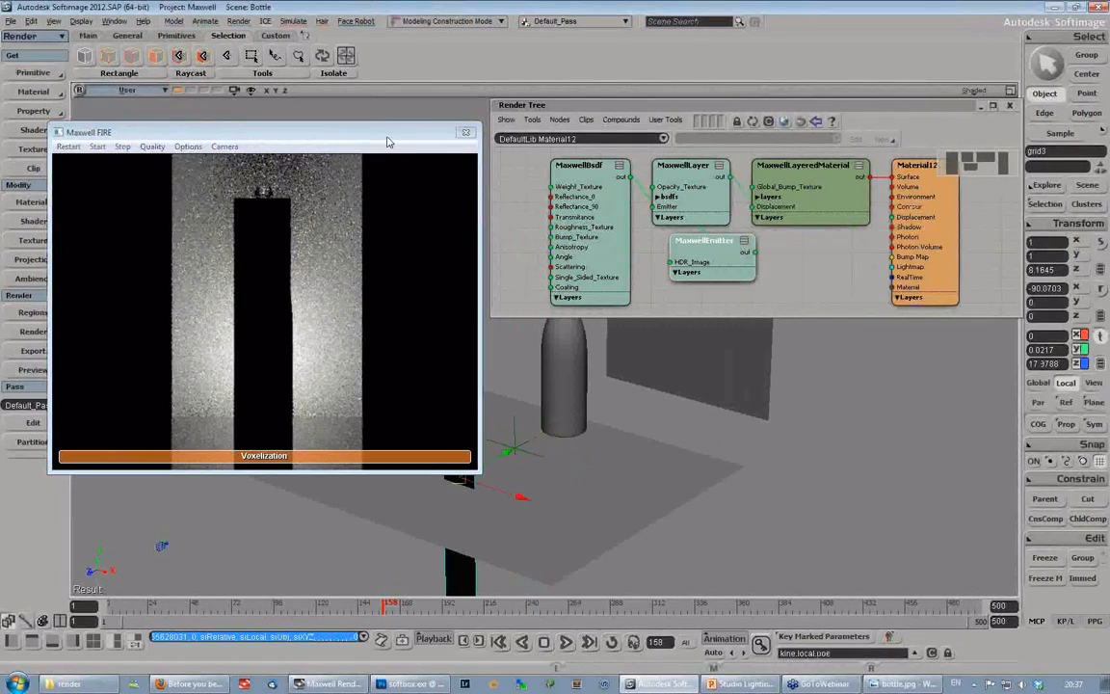
pyautogui.moveTo(322, 143); pyautogui.dragTo(821, 169)
pyautogui.moveTo(465, 417); pyautogui.dragTo(429, 326)
pyautogui.moveTo(475, 418); pyautogui.dragTo(491, 416)
pyautogui.moveTo(785, 169); pyautogui.dragTo(237, 71)
pyautogui.moveTo(433, 192); pyautogui.dragTo(351, 191)
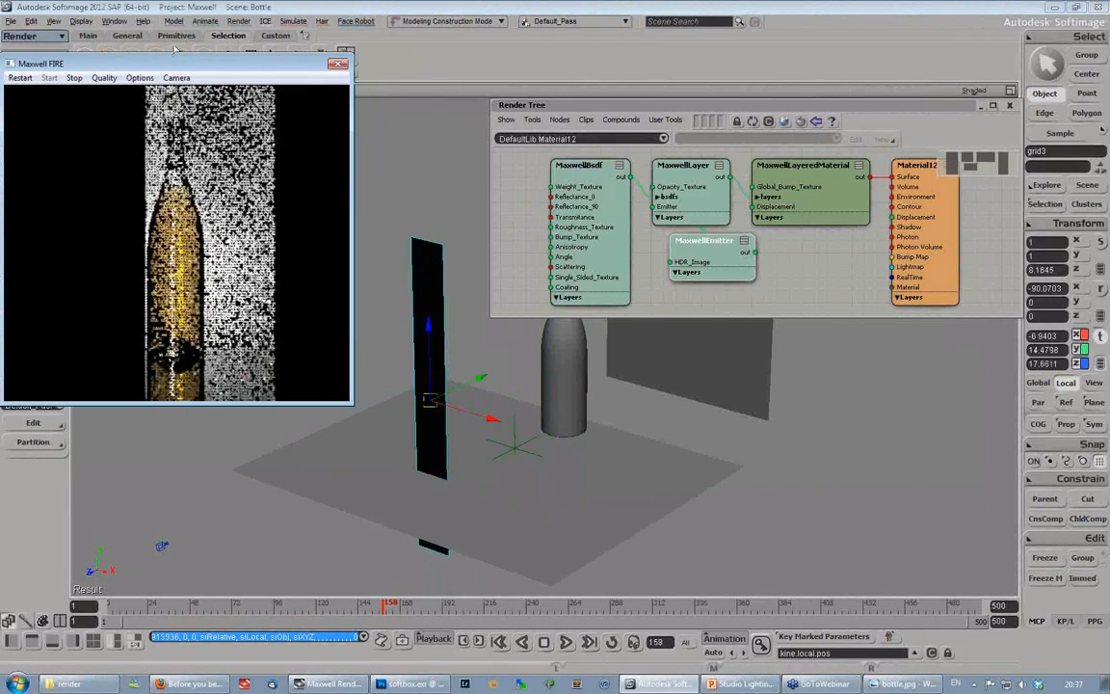
pyautogui.moveTo(142, 68); pyautogui.dragTo(154, 58)
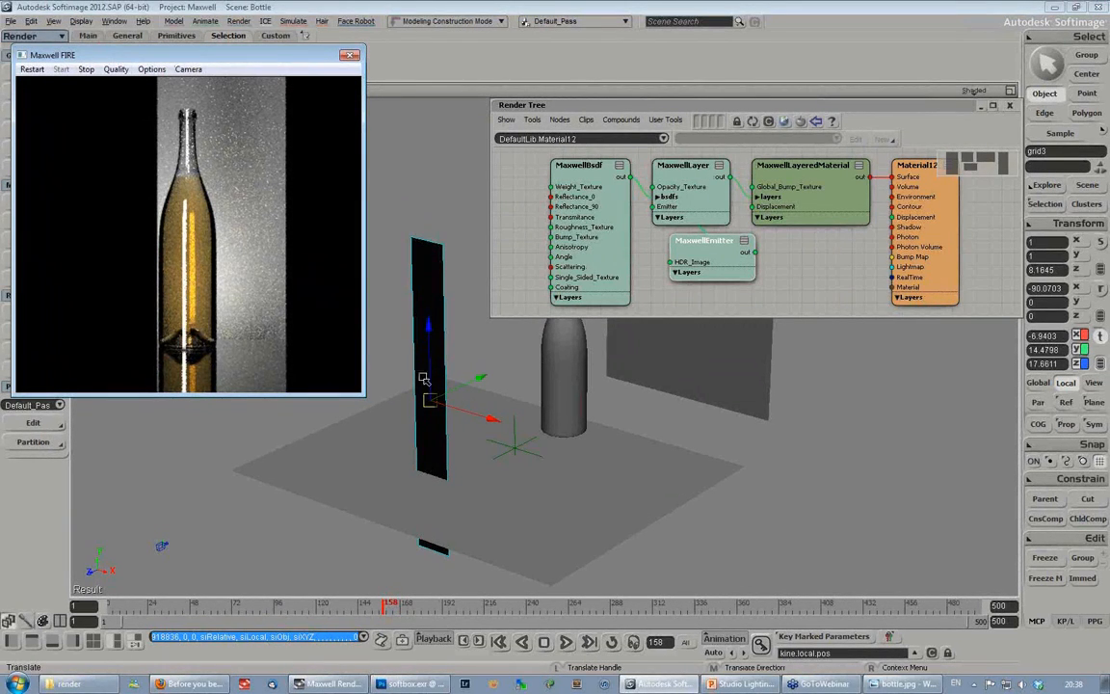
# - Move the emitter strip along X to about -0.77, directly between the camera and the bottle
pyautogui.moveTo(464, 413); pyautogui.dragTo(487, 417)
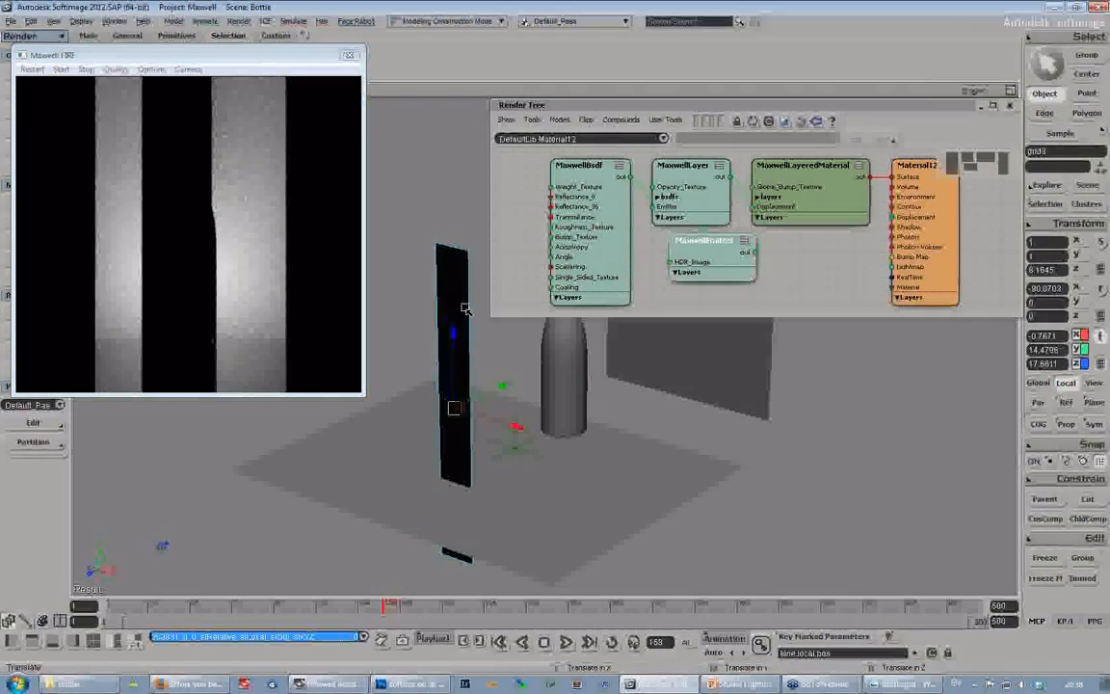
pyautogui.press('space')
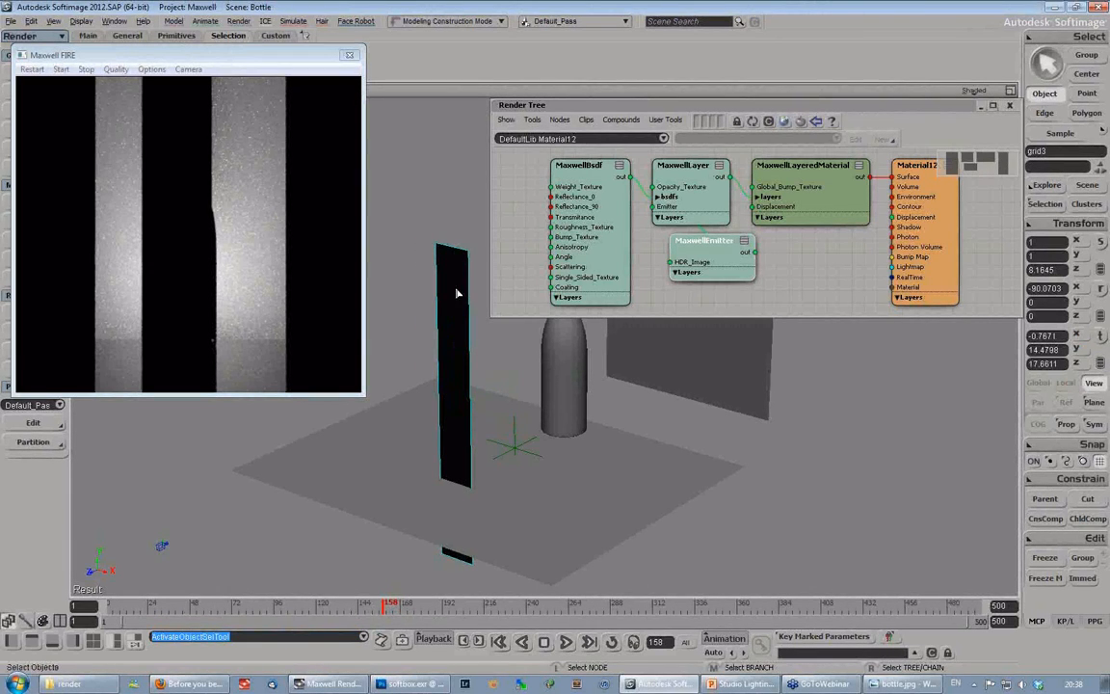
# - Add Maxwell Mesh Attributes to the emitter strip, enable Hide to Camera, and restart the FIRE preview
pyautogui.click(456, 293)
pyautogui.moveTo(190, 55); pyautogui.dragTo(255, 74)
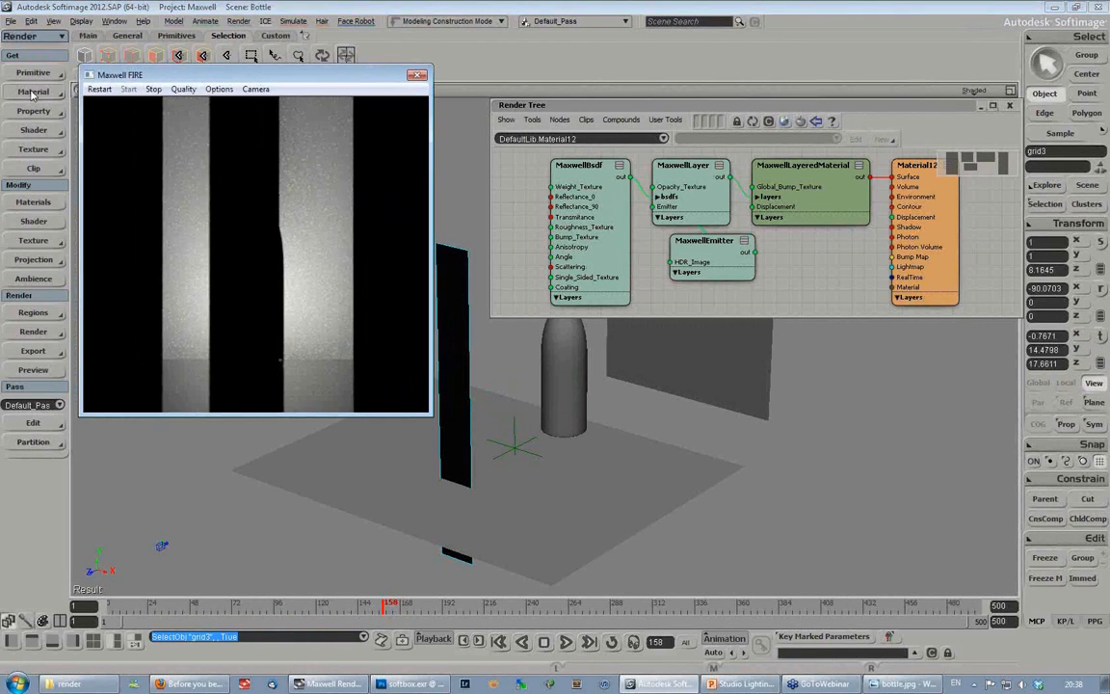
pyautogui.click(32, 93)
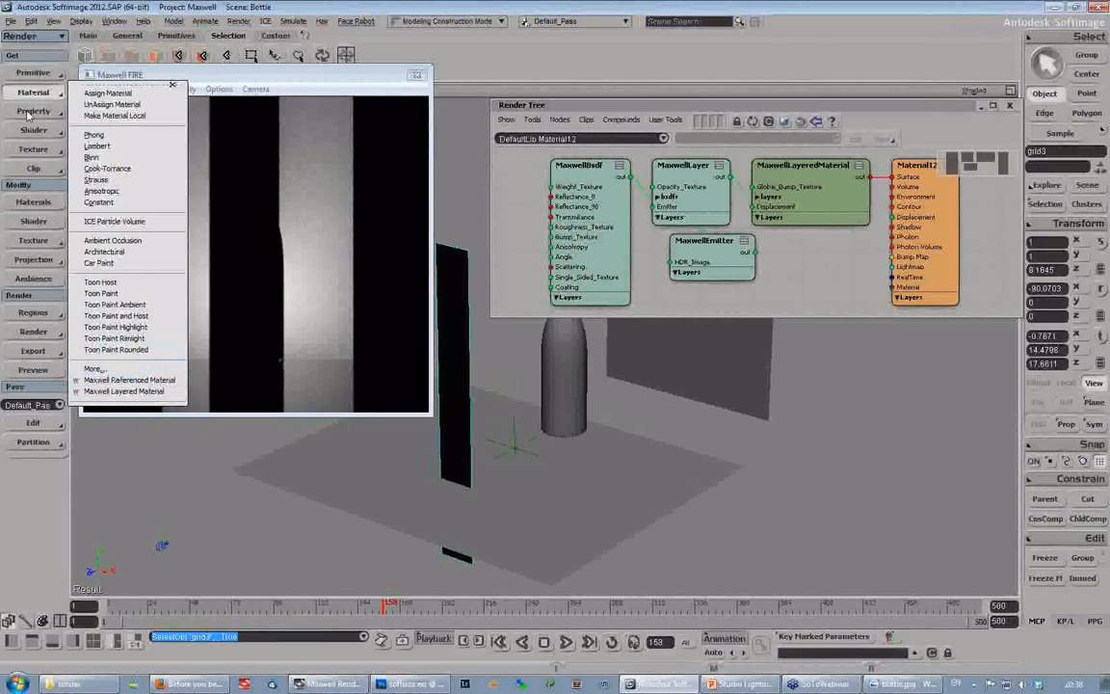
pyautogui.click(33, 111)
pyautogui.click(33, 110)
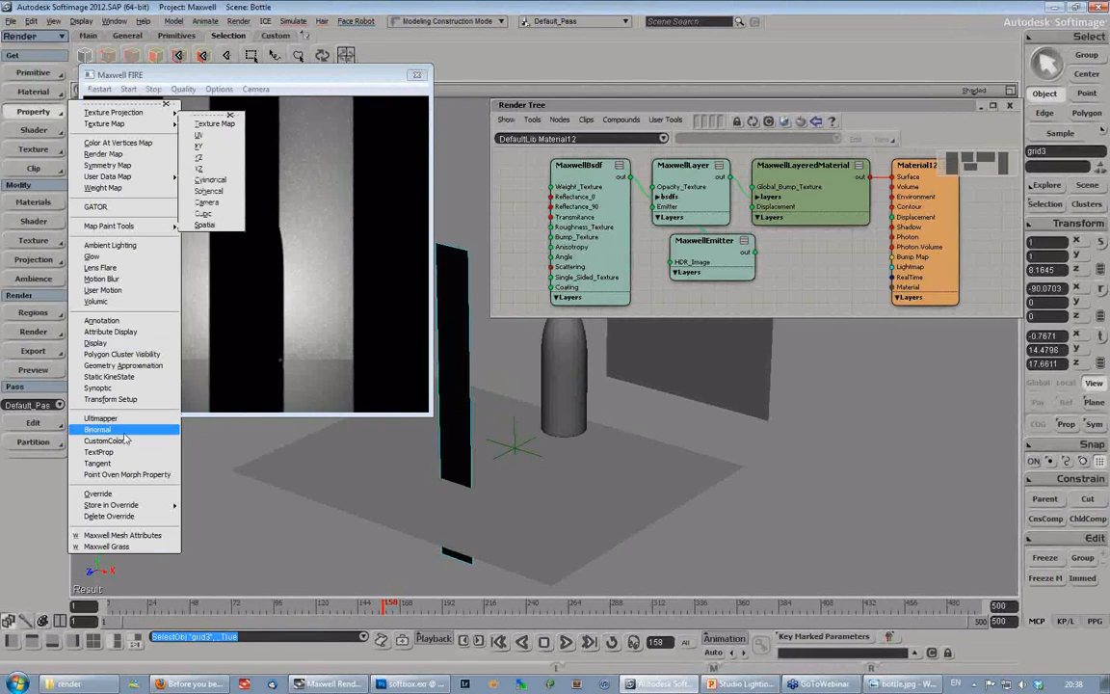
pyautogui.click(123, 535)
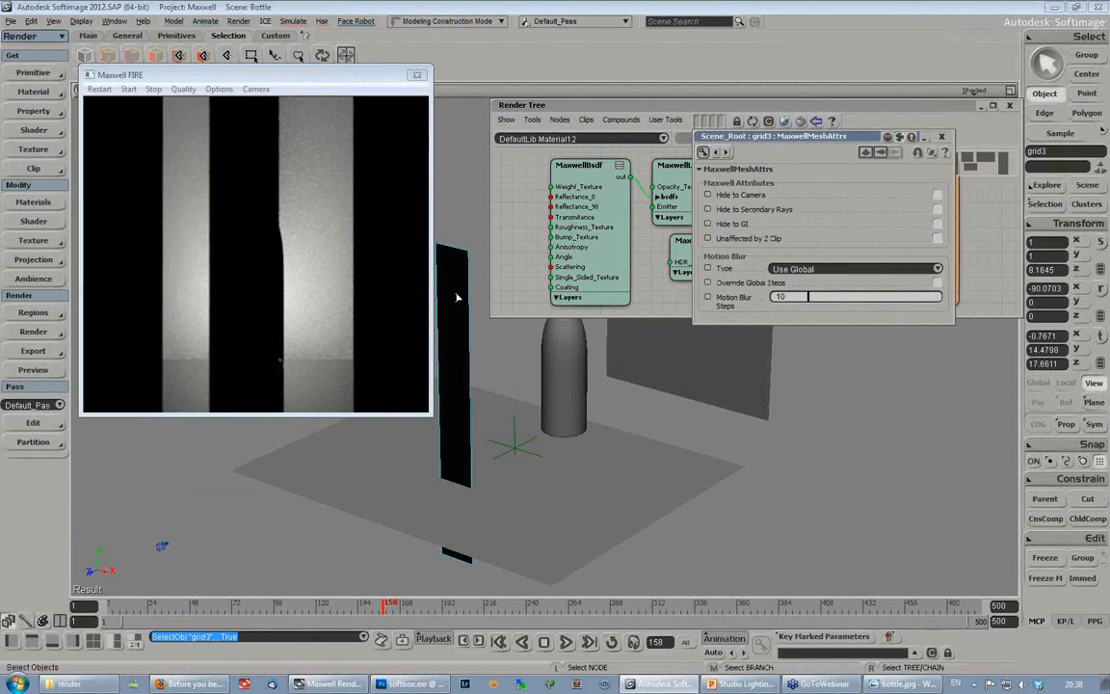
pyautogui.click(938, 196)
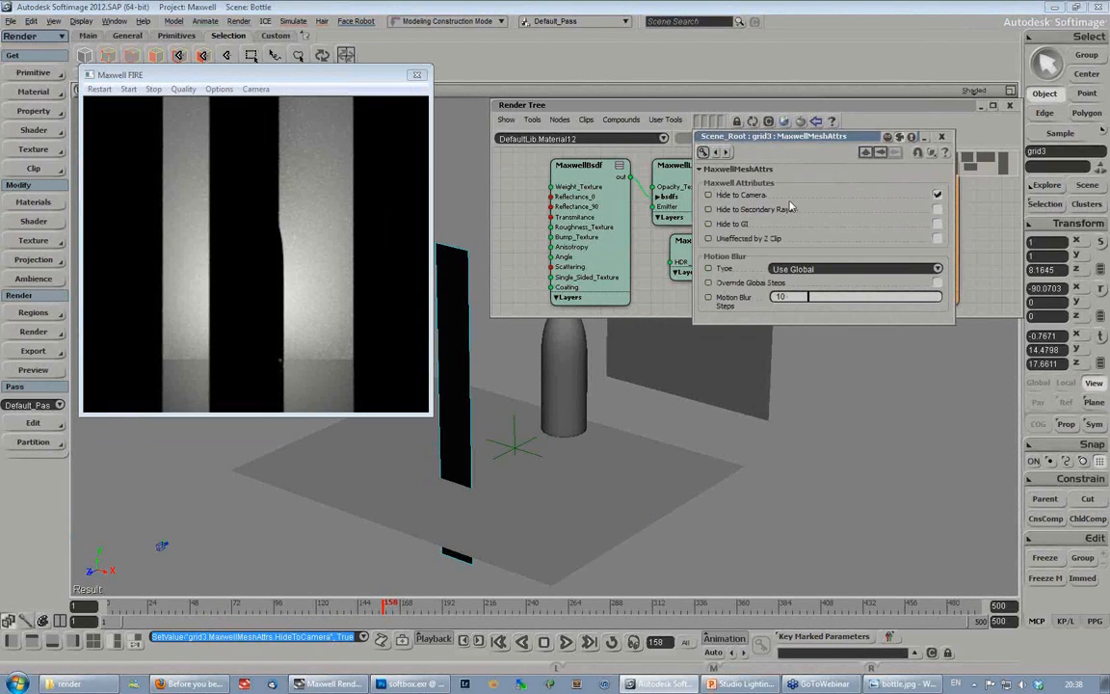
pyautogui.click(100, 90)
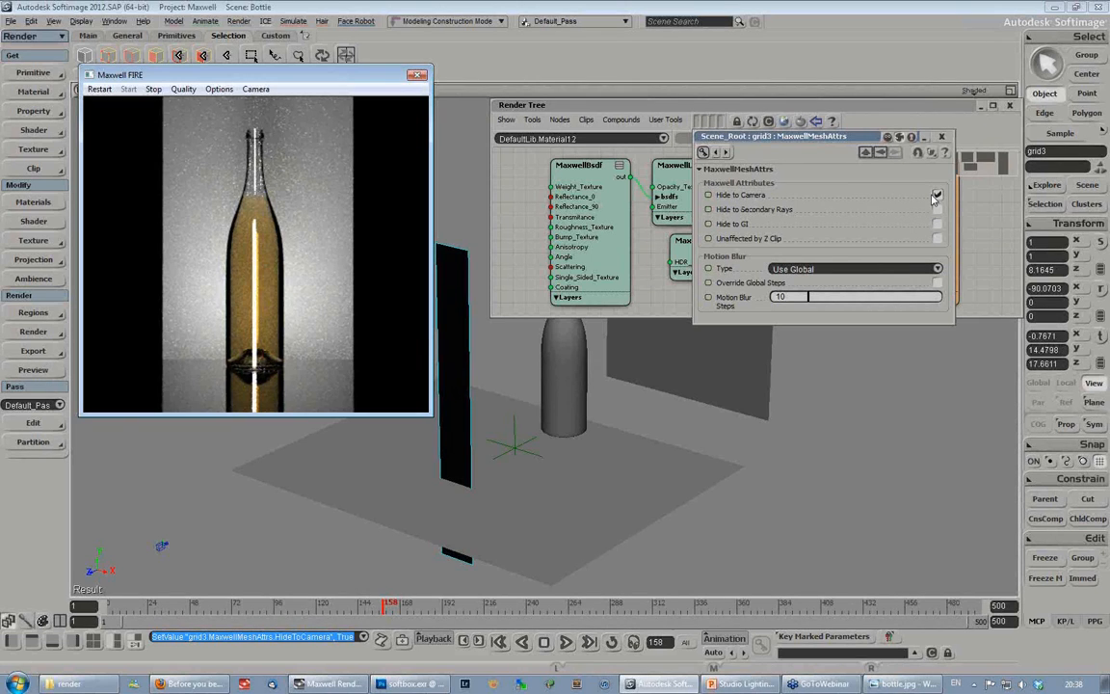
# - Raise the emitter strip to about Y 27.87 and close the Render Tree, clearing the view of the scene
pyautogui.click(455, 375)
pyautogui.press('v')
pyautogui.moveTo(455, 337); pyautogui.dragTo(452, 269)
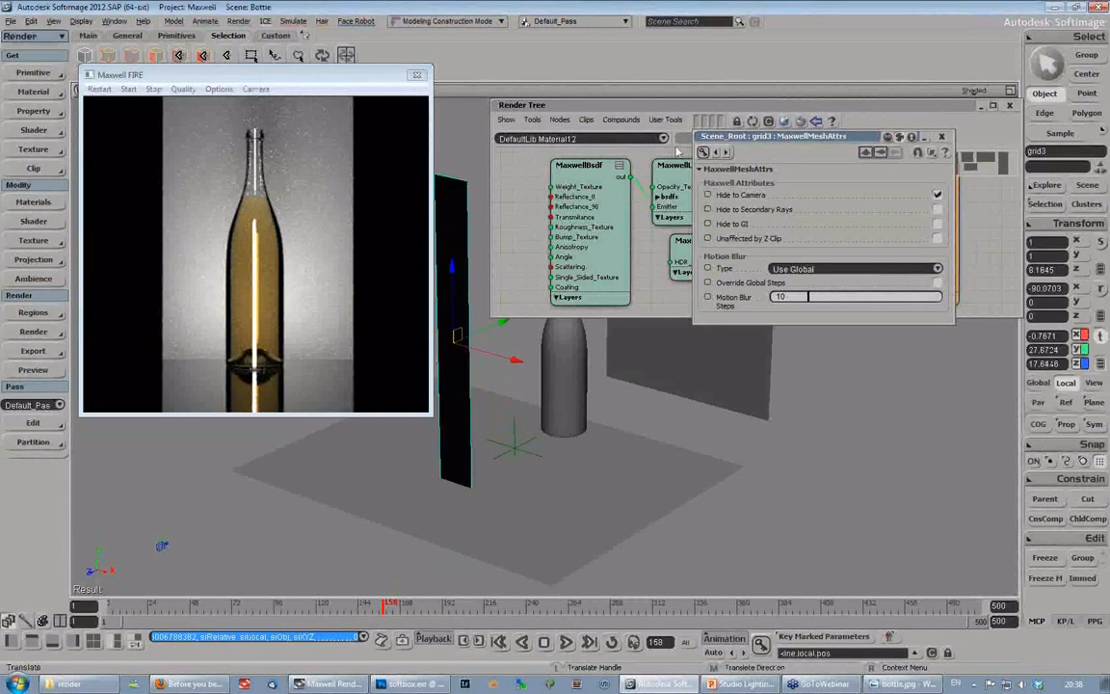
pyautogui.click(1011, 108)
pyautogui.click(1011, 107)
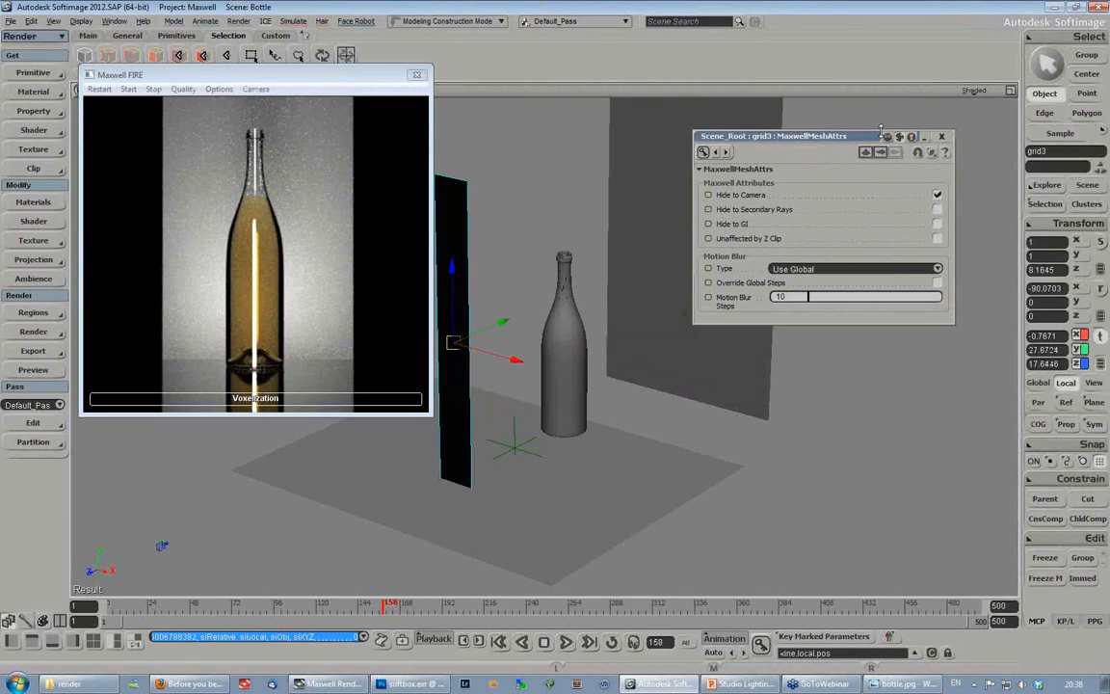
pyautogui.moveTo(798, 140); pyautogui.dragTo(854, 117)
pyautogui.moveTo(193, 74); pyautogui.dragTo(142, 65)
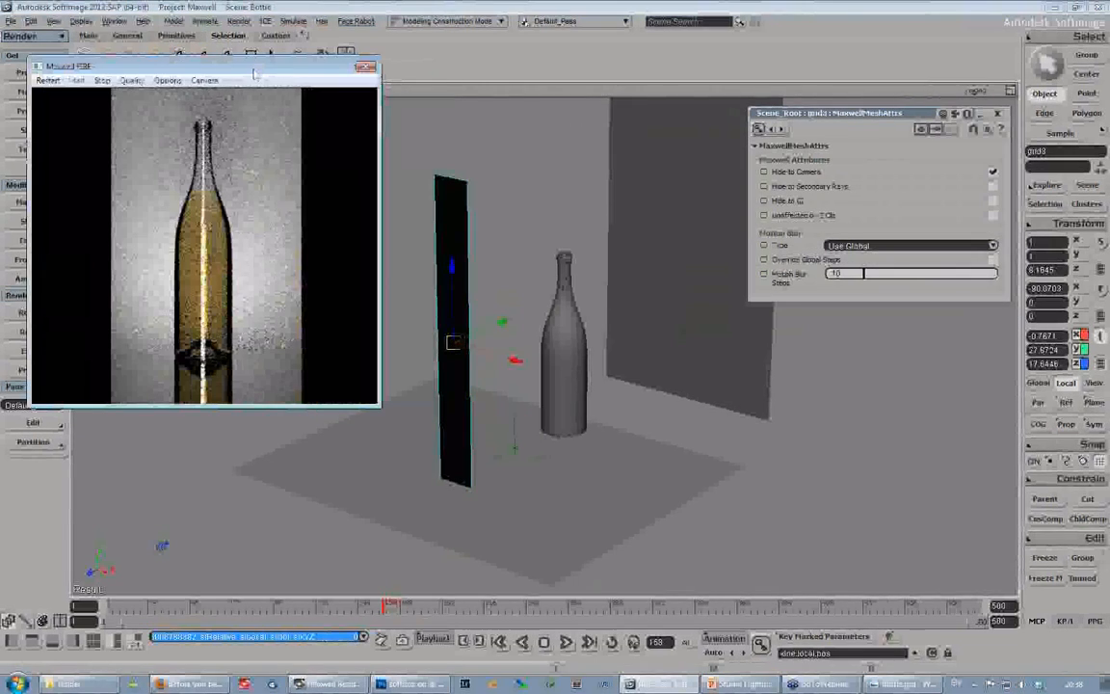
# - Move the emitter strip along X to about -5.93 and shorten it to a Z scale of about 6.53
pyautogui.moveTo(513, 363); pyautogui.dragTo(491, 357)
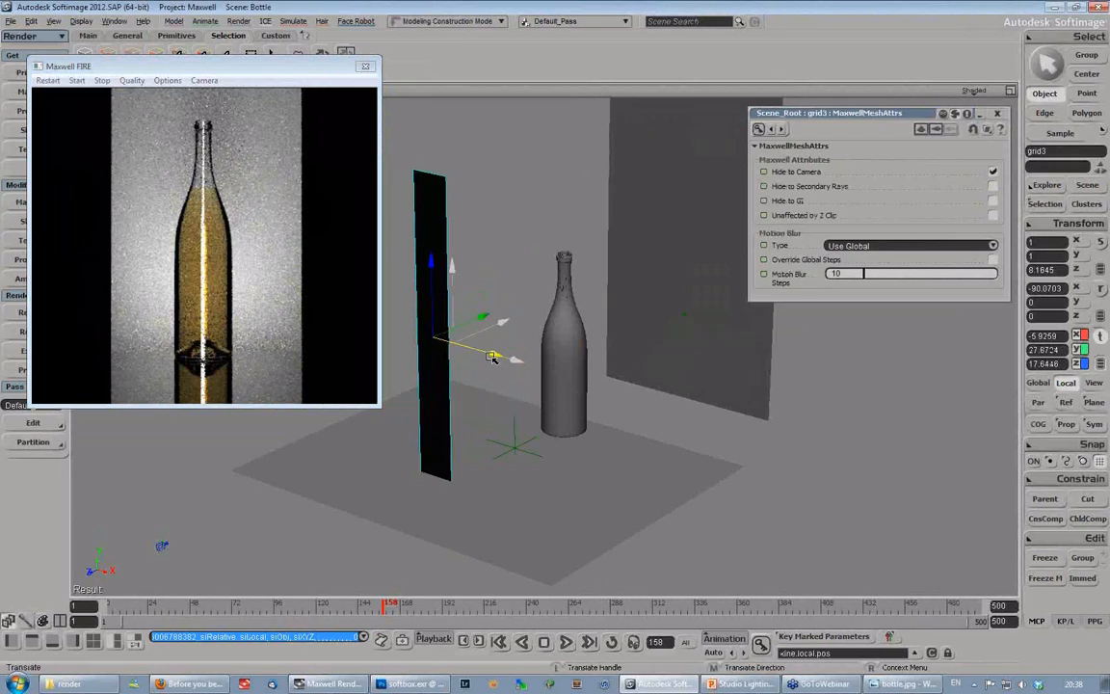
pyautogui.press('x')
pyautogui.moveTo(432, 263); pyautogui.dragTo(433, 297)
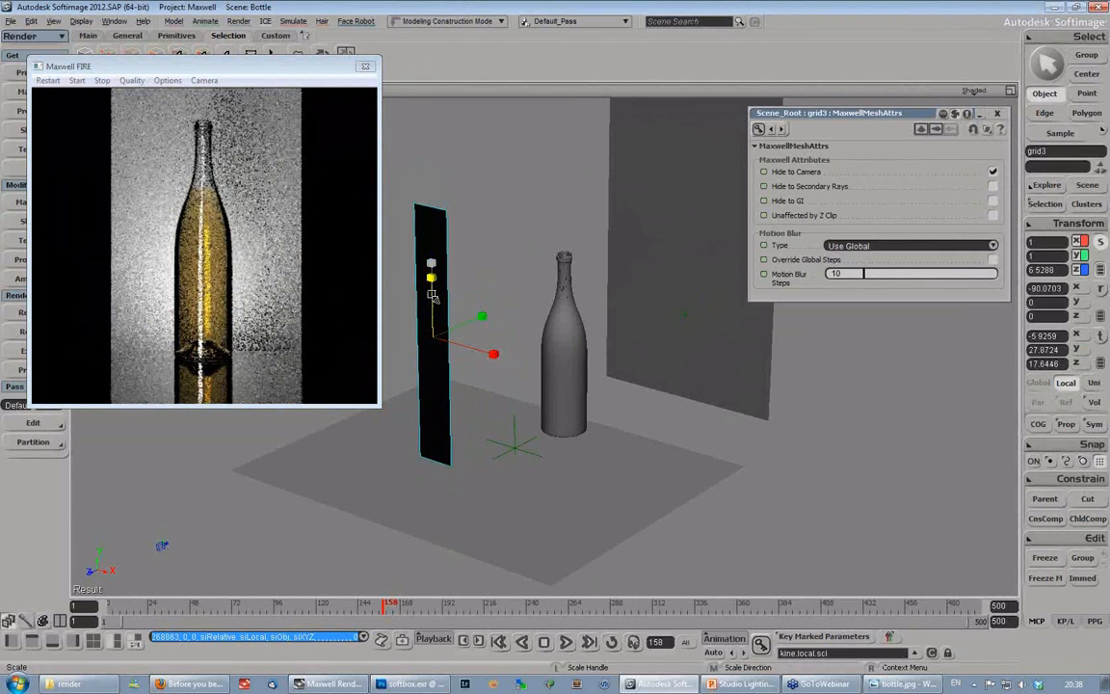
# - Rotate the emitter strip to about -15.43 degrees in Y and reposition it at about X -8.16, Y 26.07, Z 11.52
pyautogui.press('c')
pyautogui.moveTo(493, 355); pyautogui.dragTo(510, 315)
pyautogui.press('v')
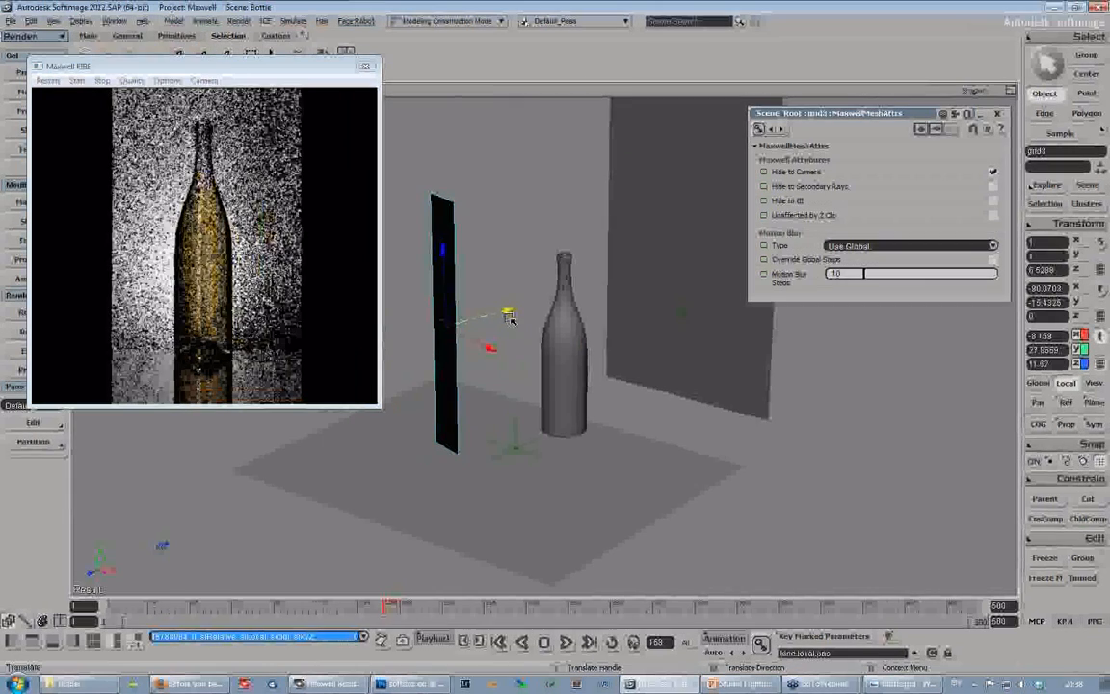
pyautogui.moveTo(444, 255); pyautogui.dragTo(445, 266)
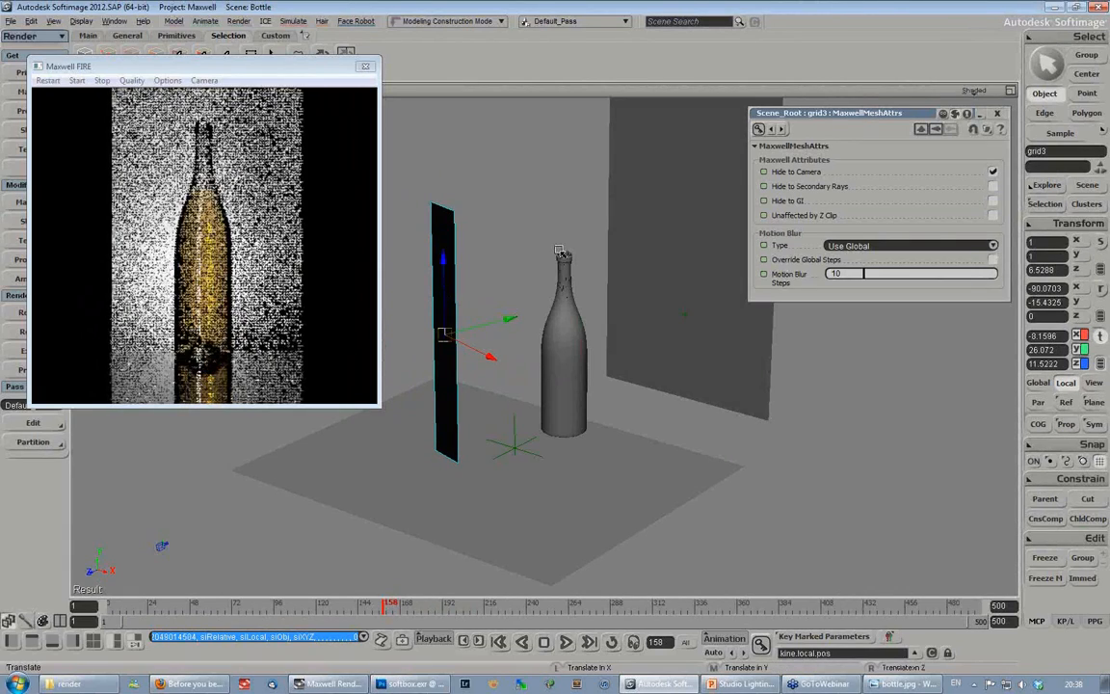
# - Lengthen the emitter strip to a Z scale of about 7.56 and raise it to about Y 30.06
pyautogui.press('x')
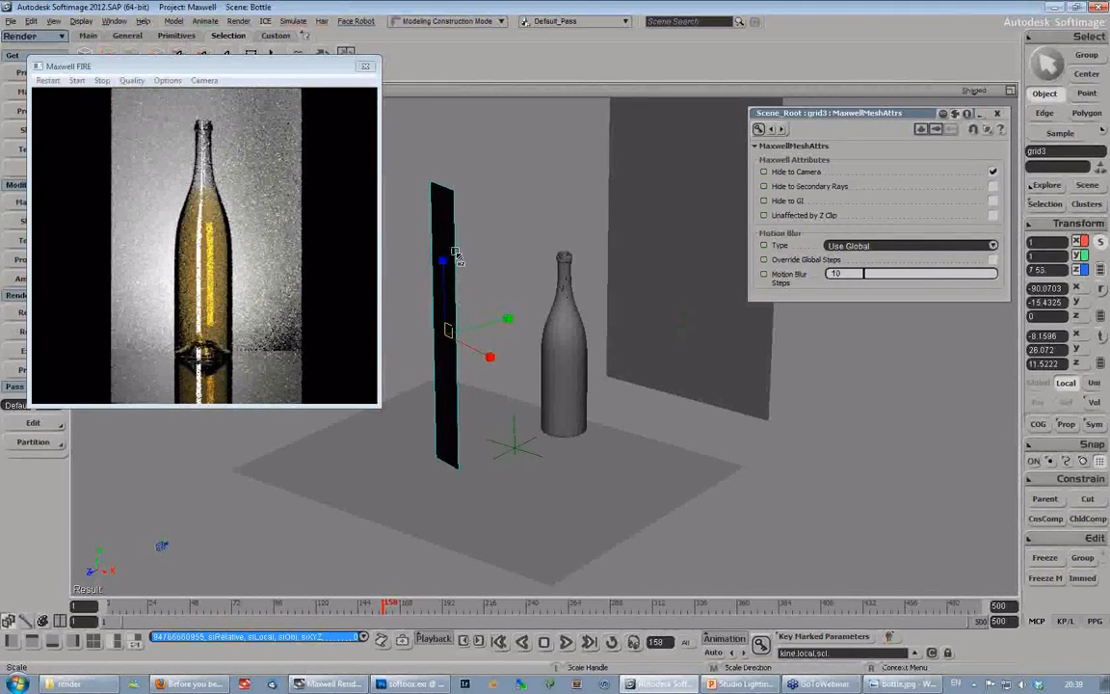
pyautogui.press('v')
pyautogui.moveTo(445, 260); pyautogui.dragTo(445, 243)
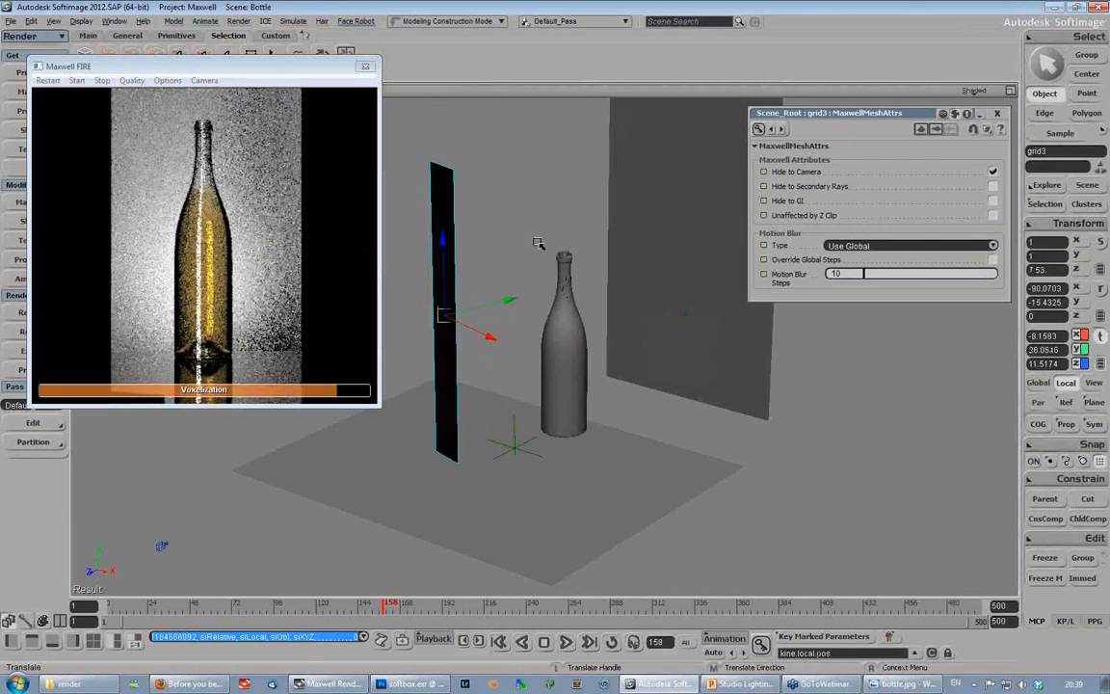
# - Set the luminance of the strip's Maxwell emitter to 1000 lumen and minimize its properties
pyautogui.press('F3')
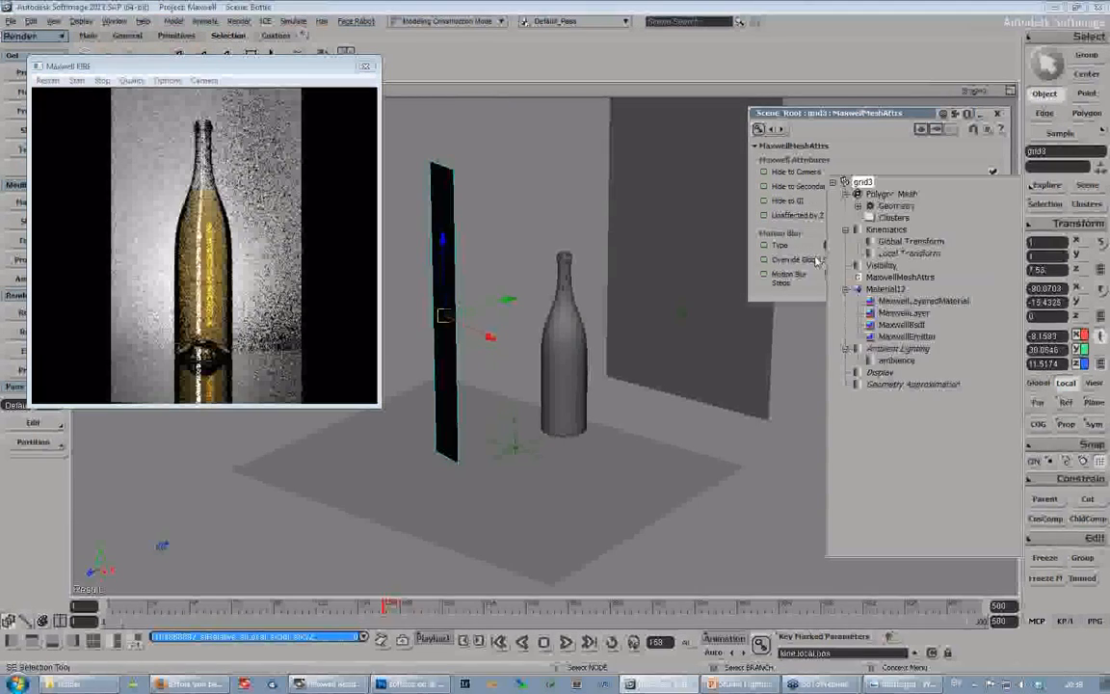
pyautogui.click(905, 336)
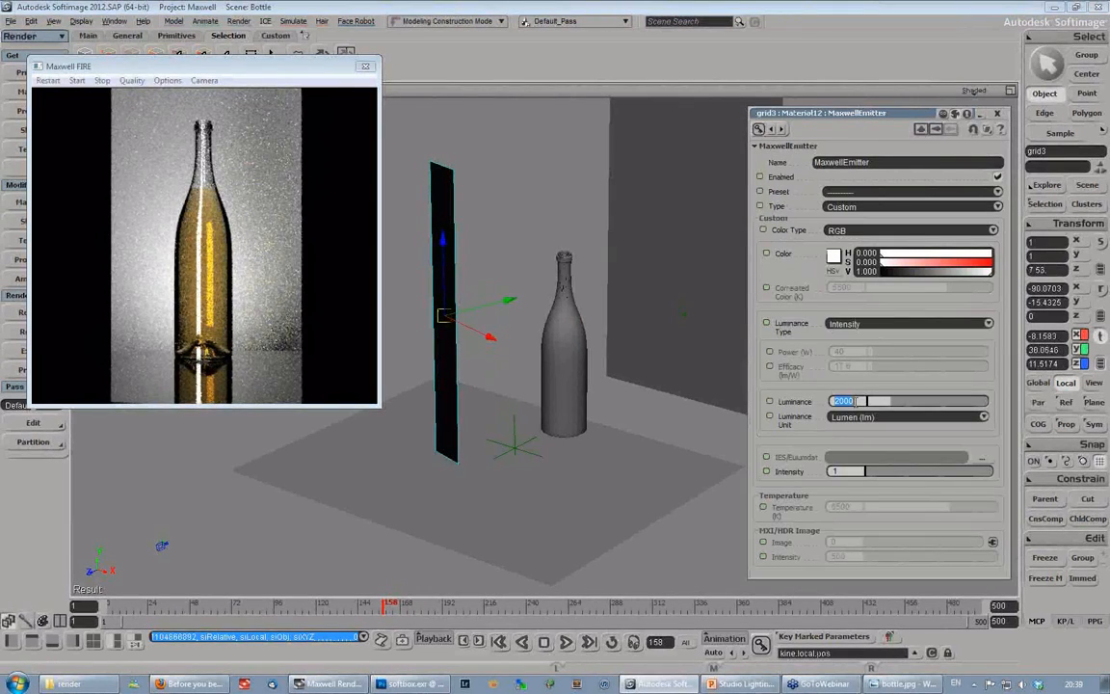
pyautogui.press('Return')
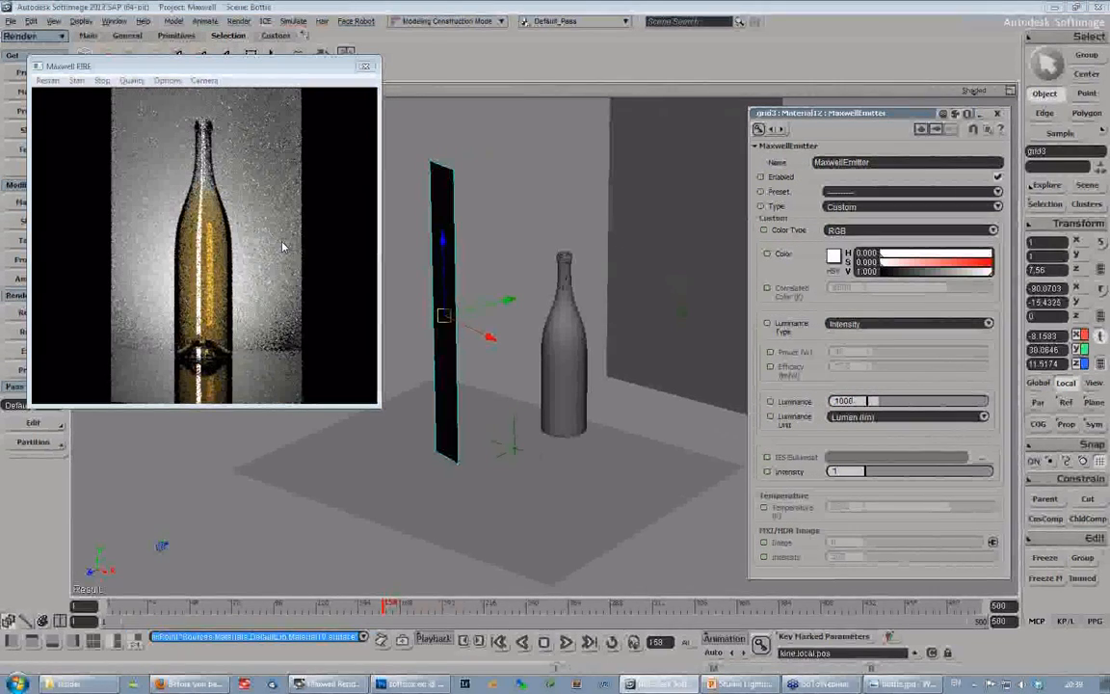
pyautogui.click(980, 112)
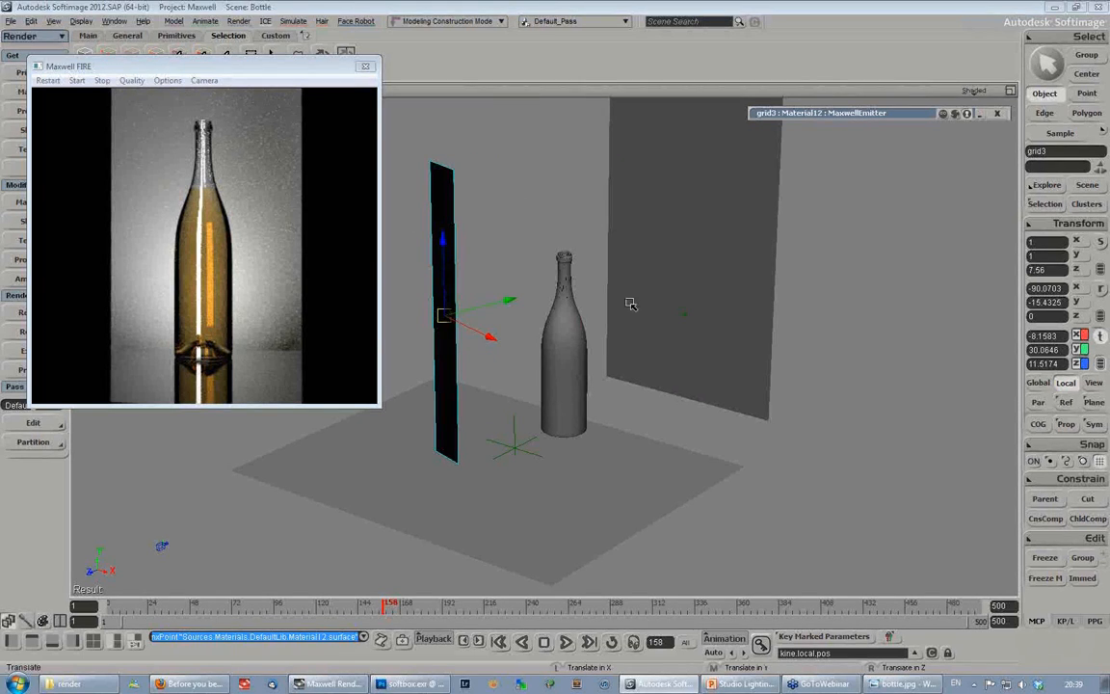
pyautogui.press('s')
pyautogui.moveTo(672, 374); pyautogui.dragTo(602, 375, button='right')
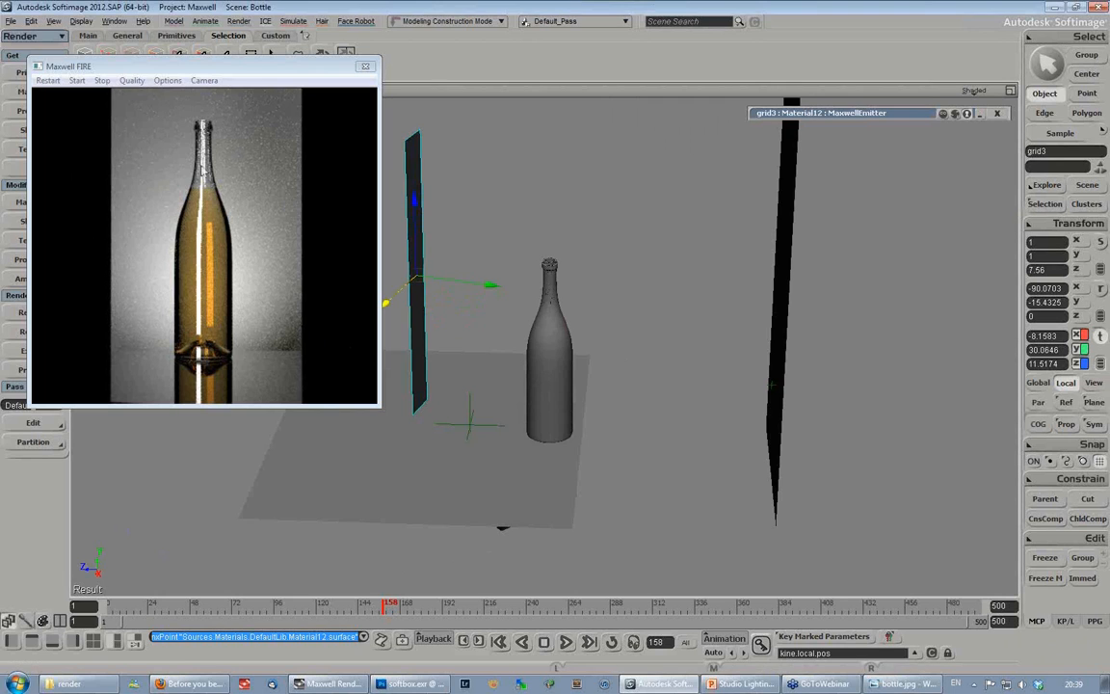
pyautogui.press('s')
pyautogui.moveTo(612, 305); pyautogui.dragTo(653, 307, button='right')
pyautogui.moveTo(653, 308); pyautogui.dragTo(628, 309, button='middle')
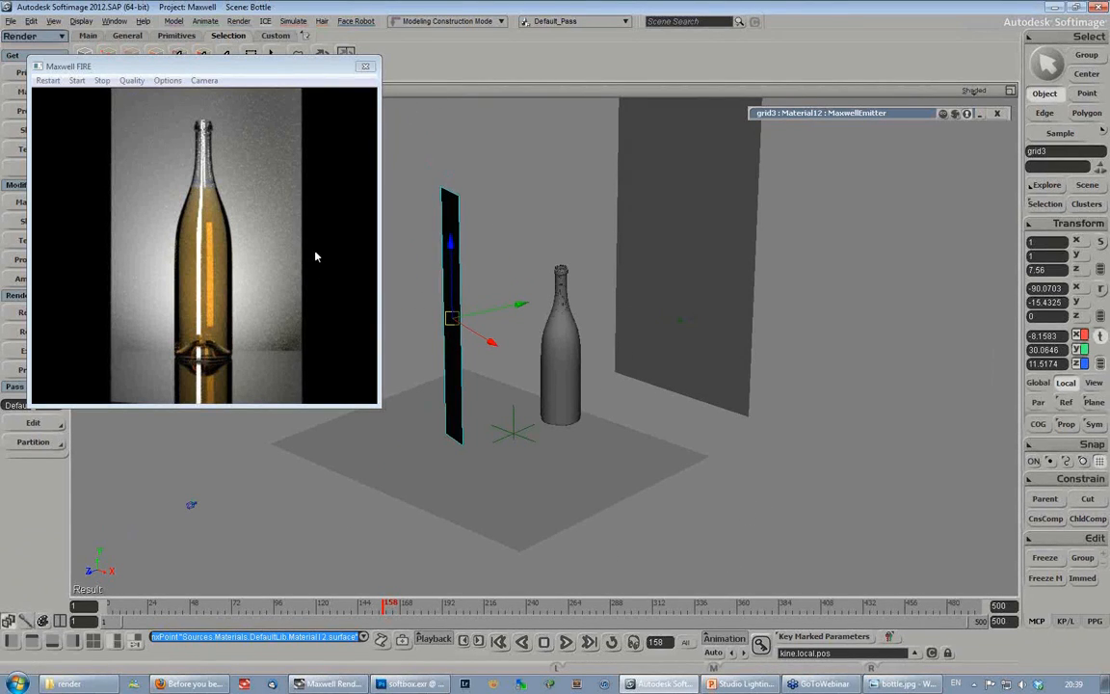
# - Move the backdrop panel farther behind the bottle, to about Z -111.27
pyautogui.press('space')
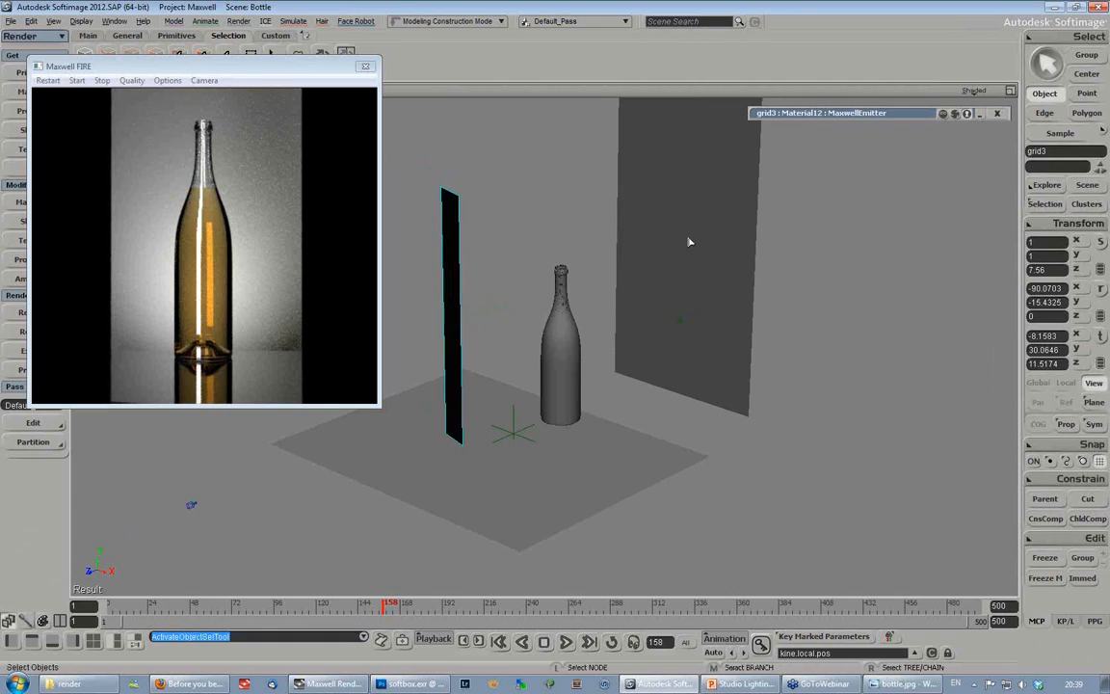
pyautogui.click(689, 253)
pyautogui.press('s')
pyautogui.moveTo(709, 360); pyautogui.dragTo(656, 334, button='right')
pyautogui.press('v')
pyautogui.moveTo(791, 244); pyautogui.dragTo(932, 242)
pyautogui.press('s')
pyautogui.moveTo(658, 287); pyautogui.dragTo(647, 340, button='right')
# - Move the cylinder emitter's target null onto the backdrop panel, at about X 0, Y 22.44, Z -109.22
pyautogui.press('space')
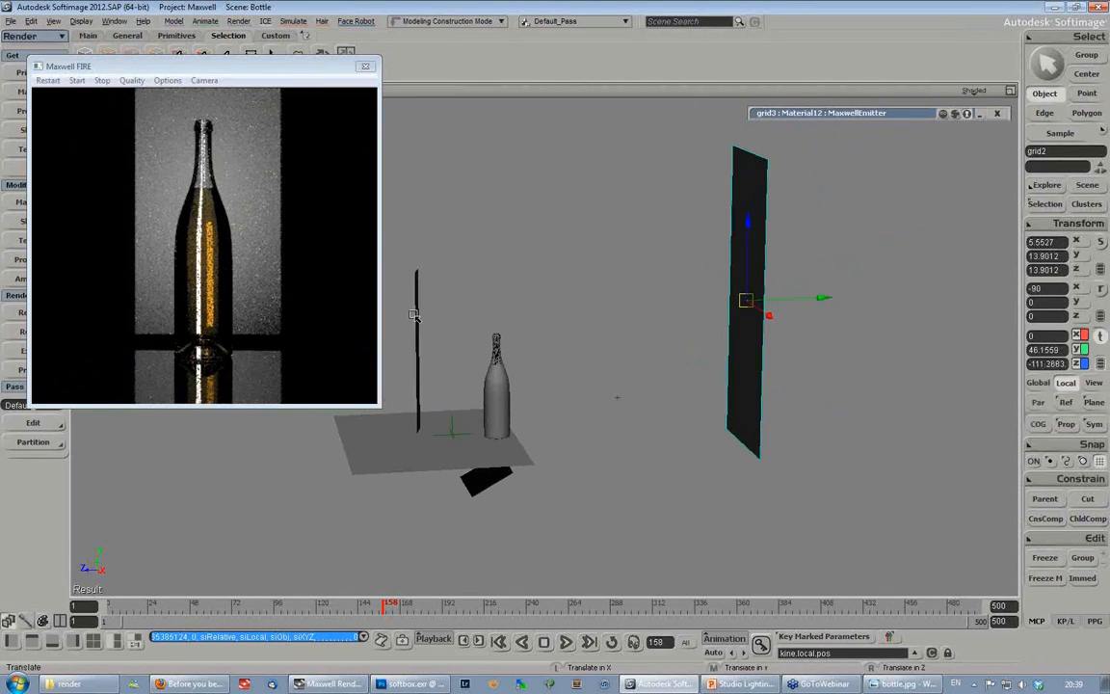
pyautogui.click(417, 294)
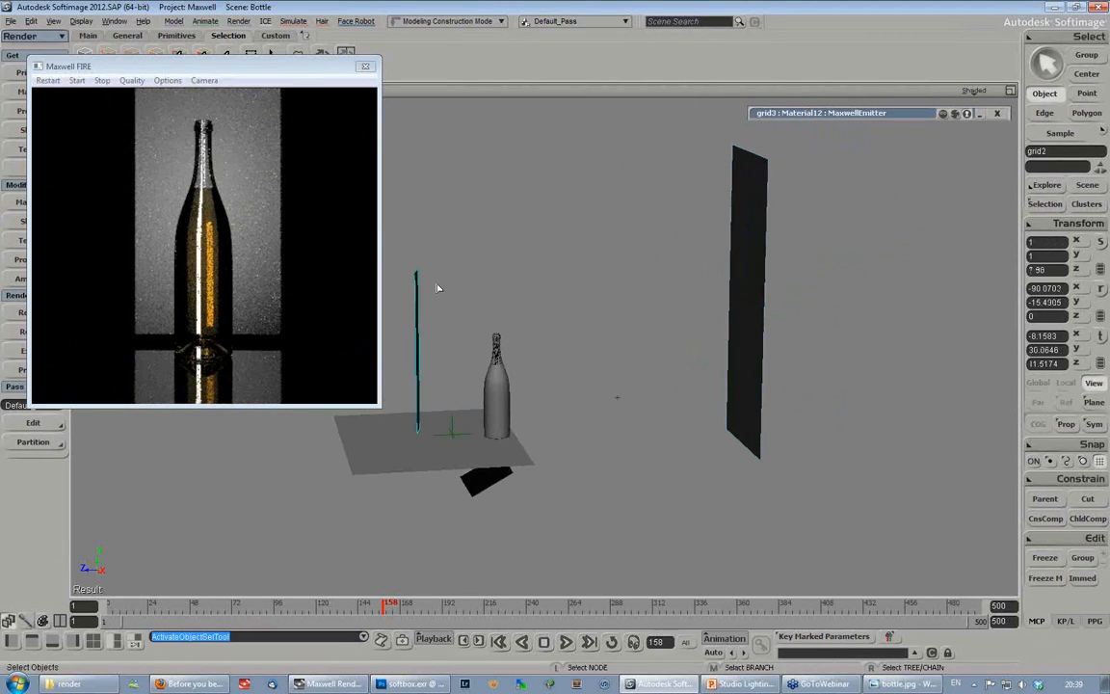
pyautogui.click(752, 294)
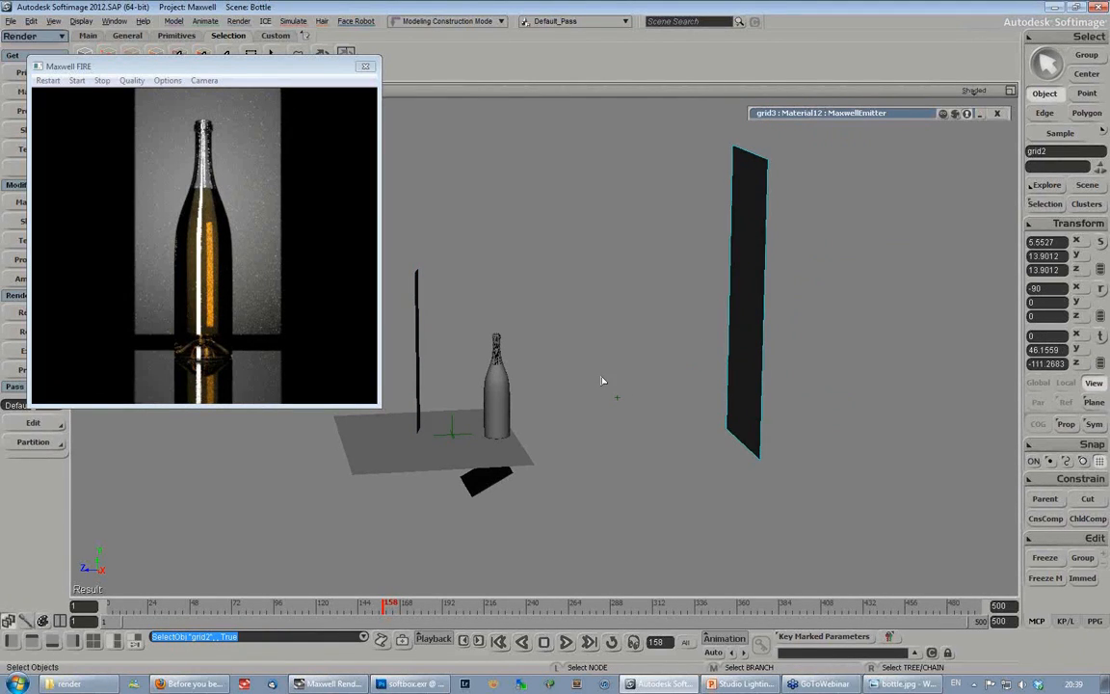
pyautogui.press('v')
pyautogui.moveTo(602, 382); pyautogui.dragTo(659, 405)
pyautogui.hotkey('ctrl', 'z')
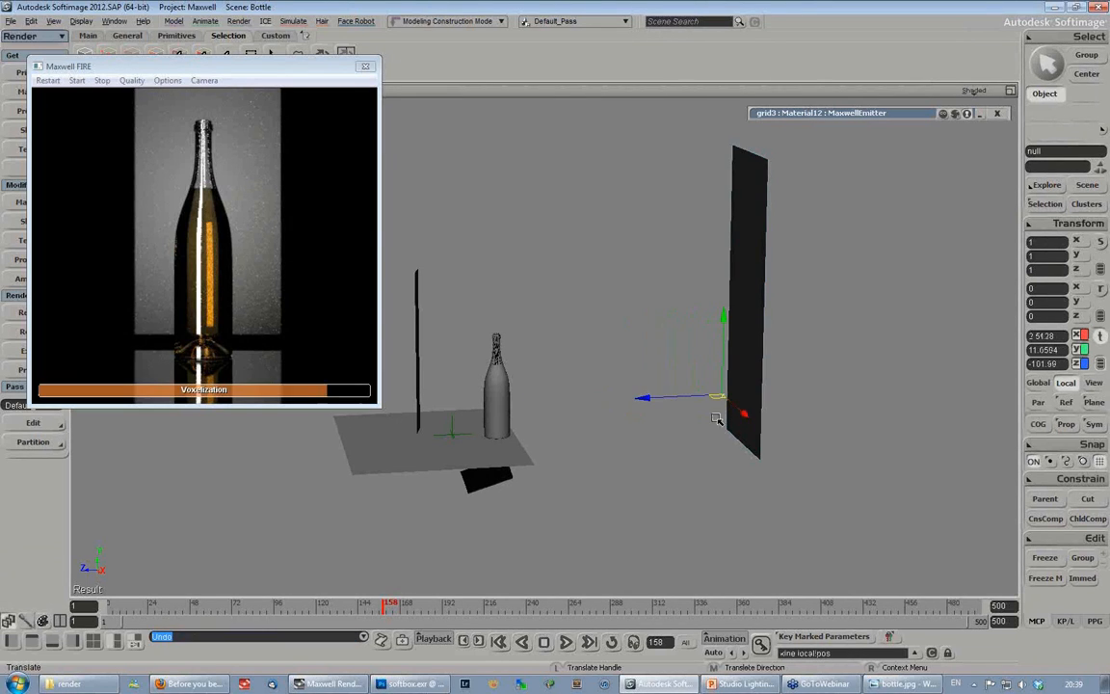
pyautogui.moveTo(624, 408); pyautogui.dragTo(725, 337)
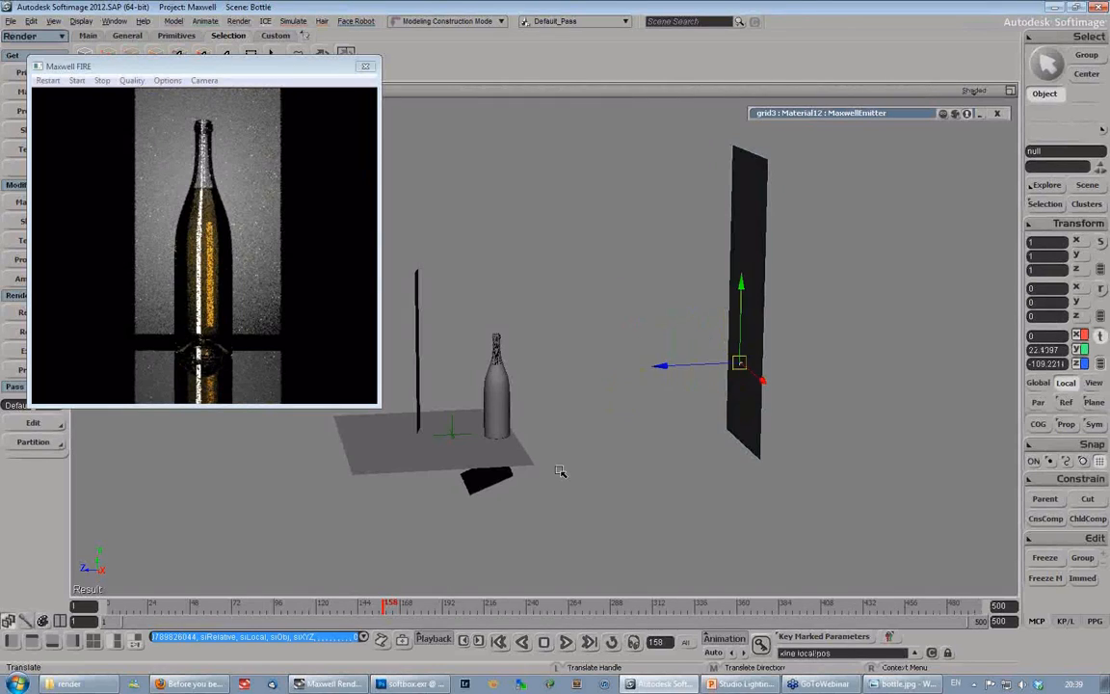
# - Move the cylinder emitter from beneath the table toward the backdrop panel, to about X 0.03, Y -2.70, Z -9.46
pyautogui.press('space')
pyautogui.click(487, 481)
pyautogui.moveTo(428, 473); pyautogui.dragTo(569, 469)
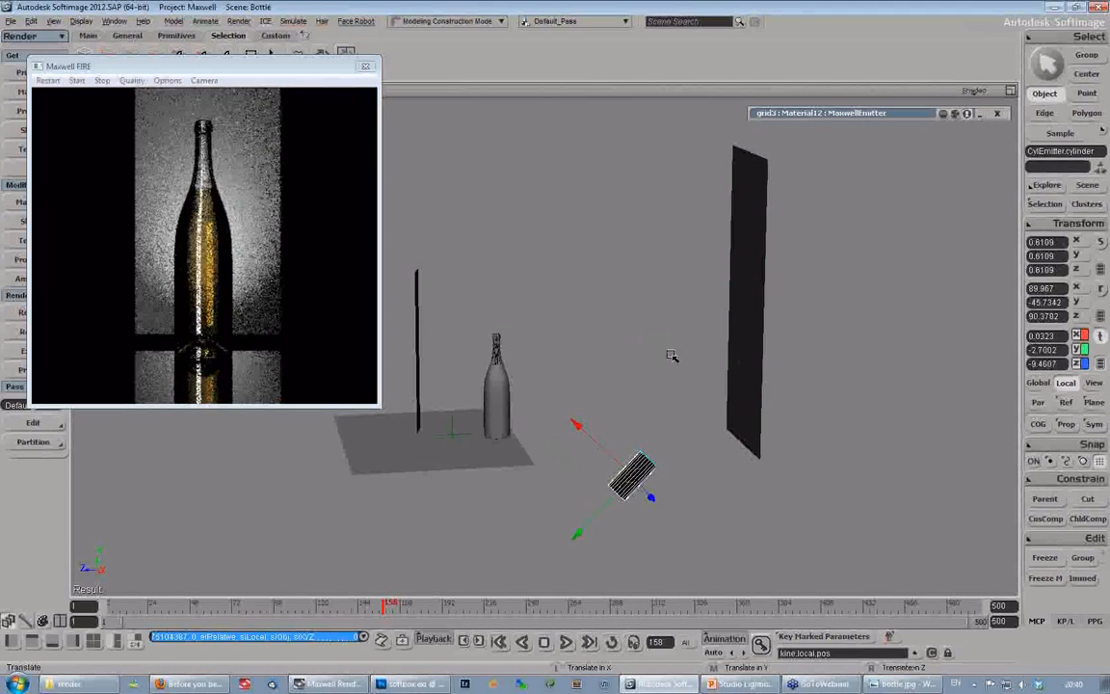
# - Lower the target null along the backdrop panel to aim the cylinder emitter lower
pyautogui.press('s')
pyautogui.moveTo(615, 390); pyautogui.dragTo(599, 315)
pyautogui.moveTo(599, 315); pyautogui.dragTo(655, 306, button='right')
pyautogui.press('space')
pyautogui.click(732, 303)
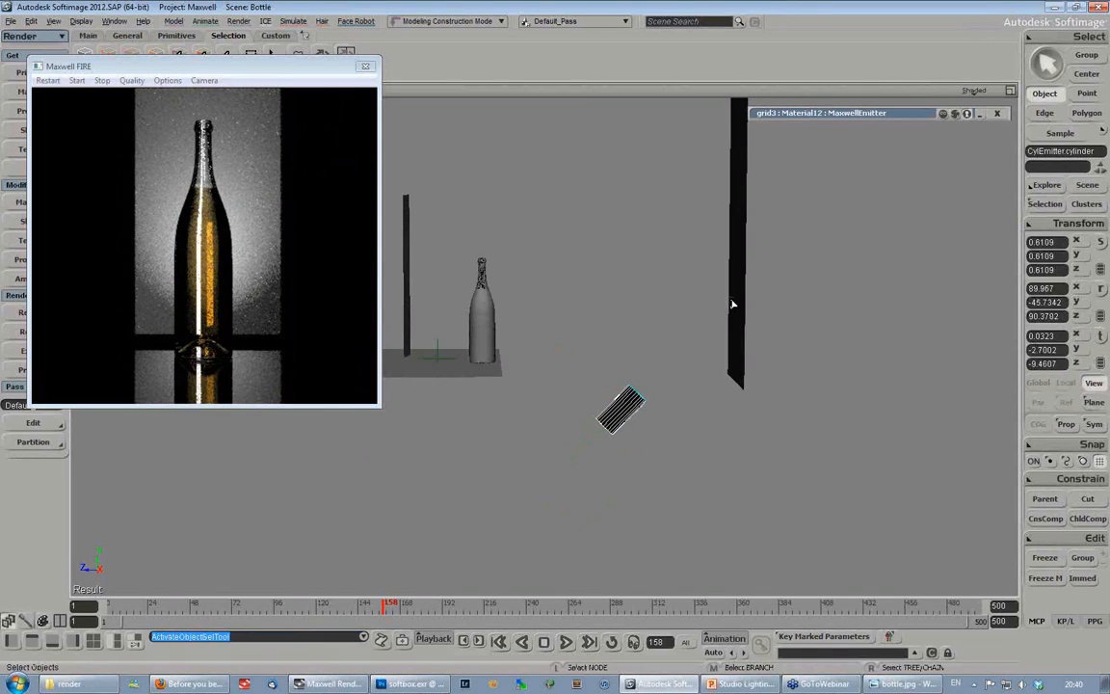
pyautogui.press('v')
pyautogui.moveTo(732, 260); pyautogui.dragTo(732, 287)
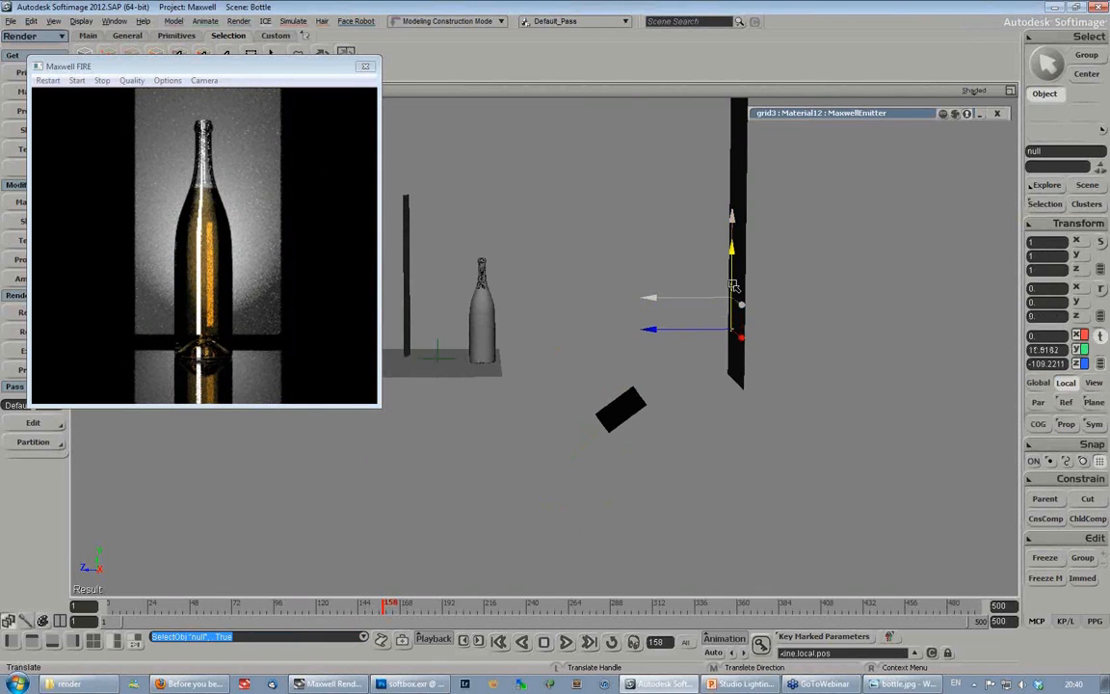
# - Shift the cylinder emitter back toward the table and slightly down, to about X 0.04, Y -3.73, Z -7.99
pyautogui.press('space')
pyautogui.click(619, 415)
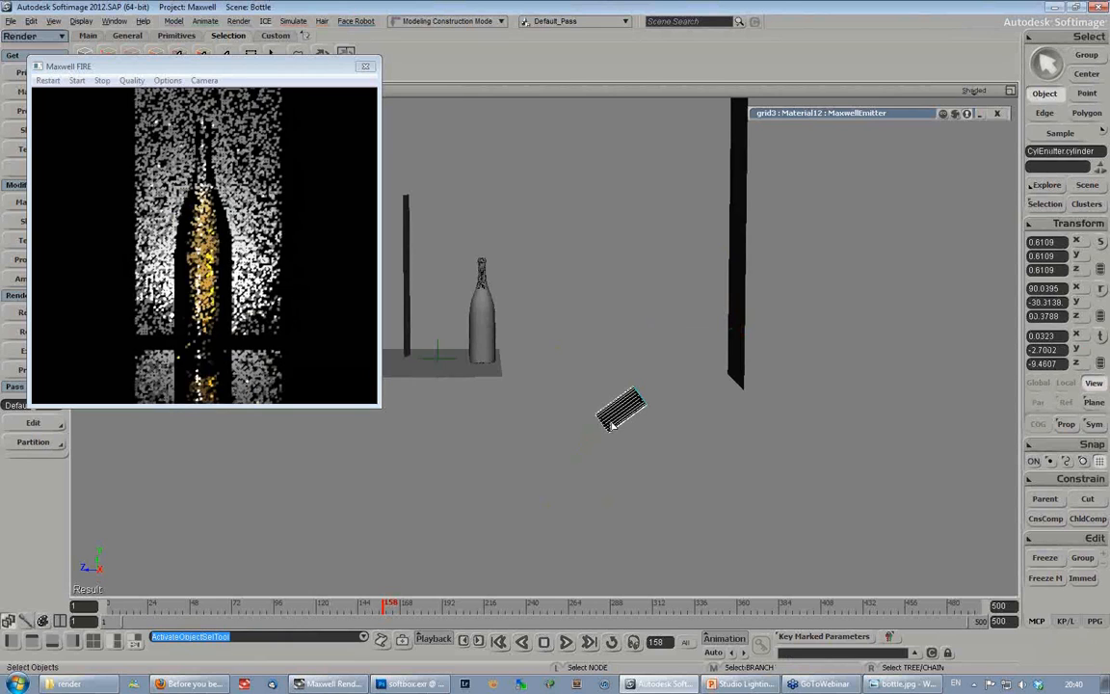
pyautogui.press('v')
pyautogui.moveTo(570, 409); pyautogui.dragTo(532, 429)
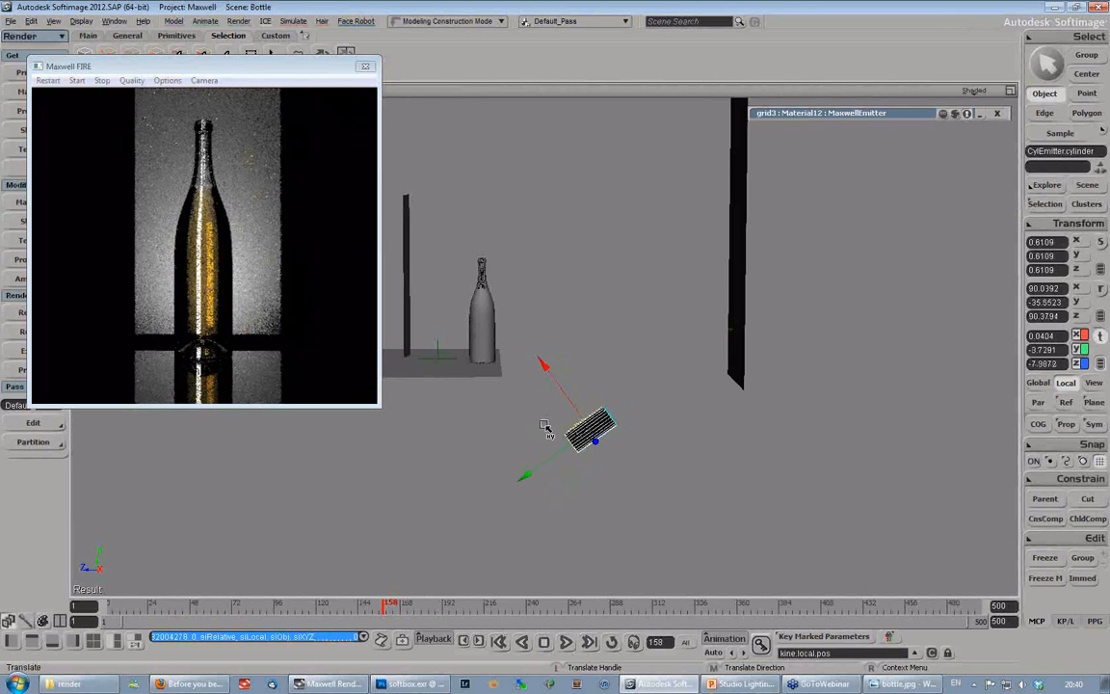
# - Lower the backdrop panel to about Y 34.36 so that it extends below the tabletop's horizon
pyautogui.click(738, 239)
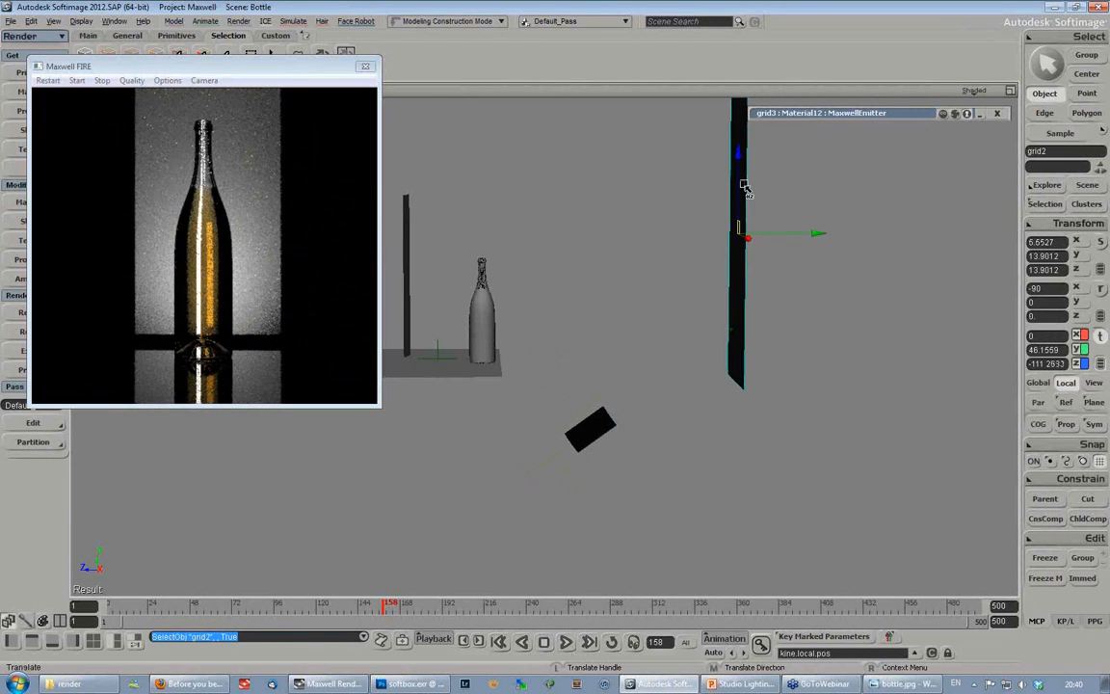
pyautogui.click(737, 218)
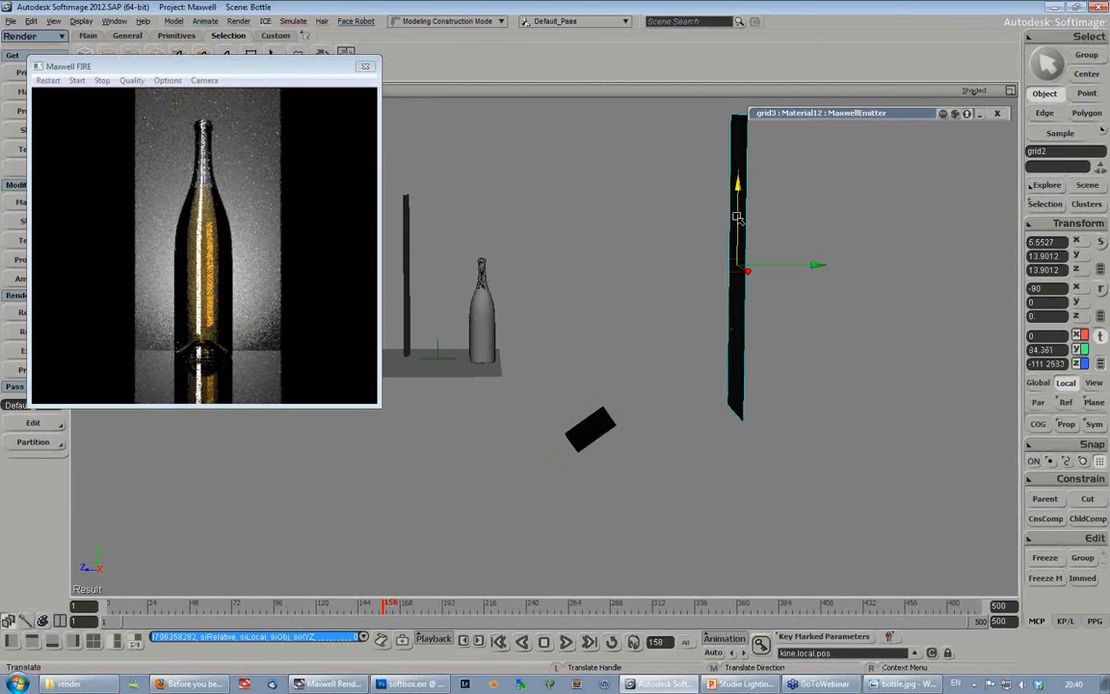
pyautogui.press('s')
pyautogui.moveTo(737, 218); pyautogui.dragTo(669, 258, button='right')
pyautogui.moveTo(668, 257); pyautogui.dragTo(756, 277)
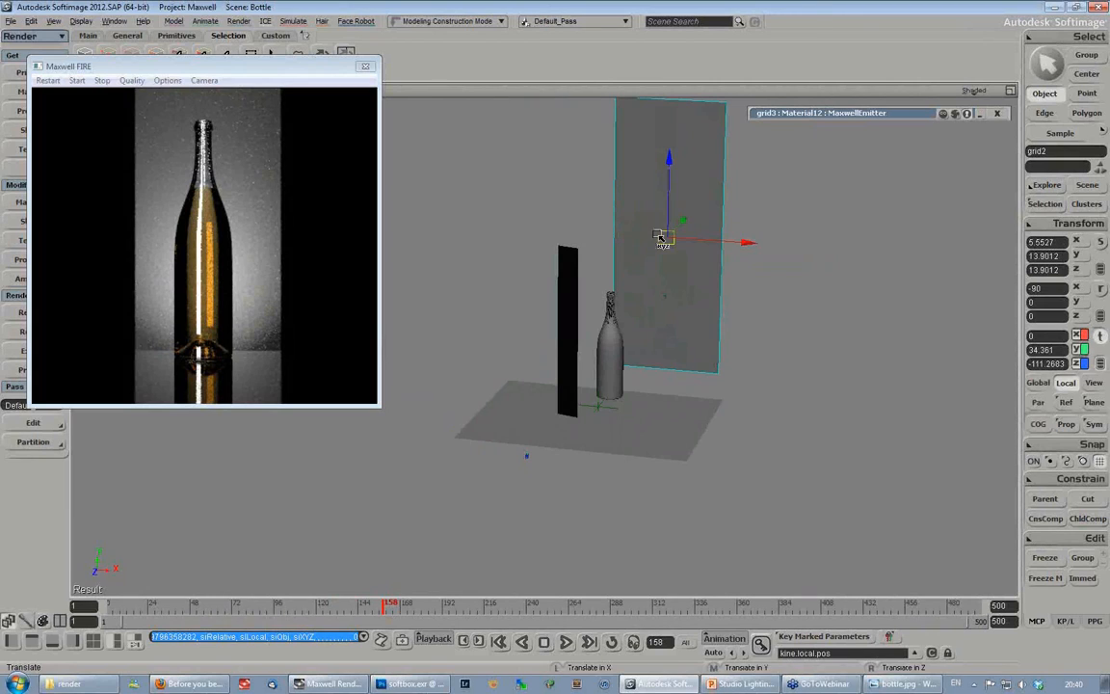
# - Widen the backdrop panel behind the bottle to an X scale of about 14.32
pyautogui.press('space')
pyautogui.press('x')
pyautogui.moveTo(743, 240); pyautogui.dragTo(963, 274)
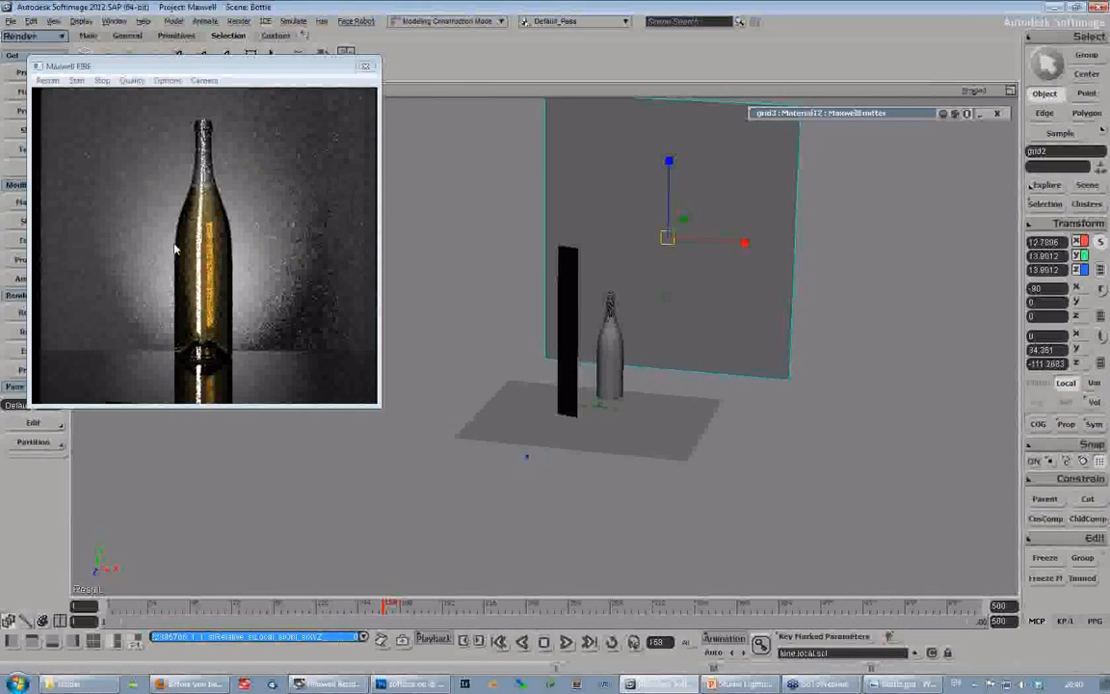
pyautogui.moveTo(744, 242); pyautogui.dragTo(755, 247)
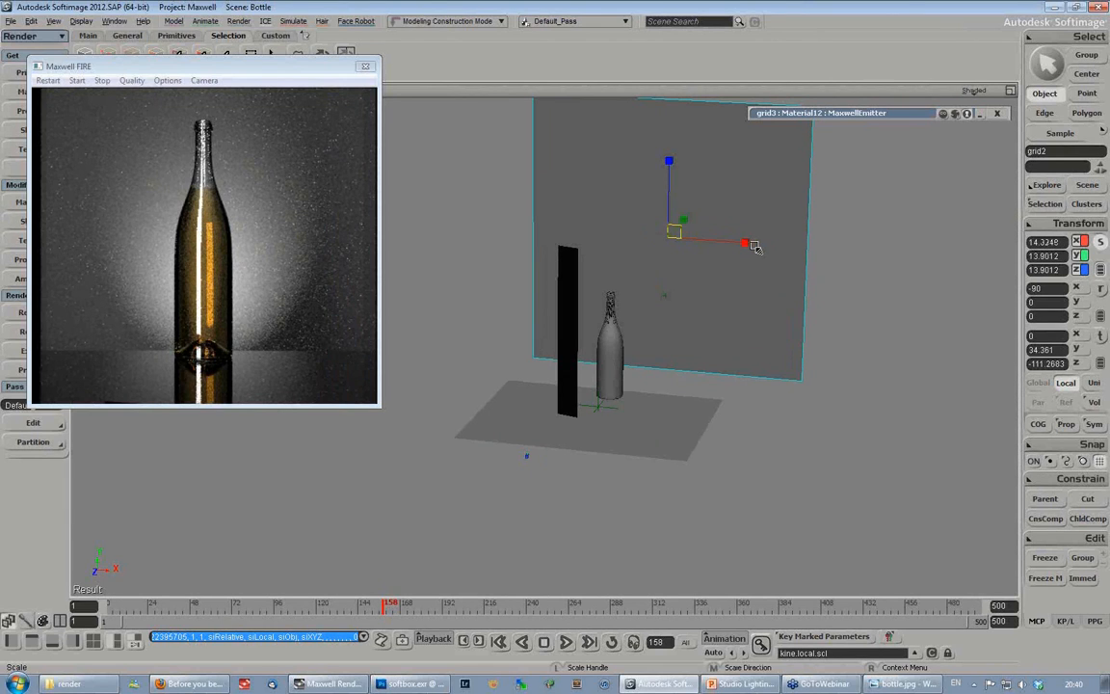
# - Scale the backlight's cylinder up uniformly to about 0.89
pyautogui.press('s')
pyautogui.moveTo(673, 299); pyautogui.dragTo(641, 290, button='right')
pyautogui.moveTo(640, 290); pyautogui.dragTo(638, 278)
pyautogui.press('space')
pyautogui.click(596, 383)
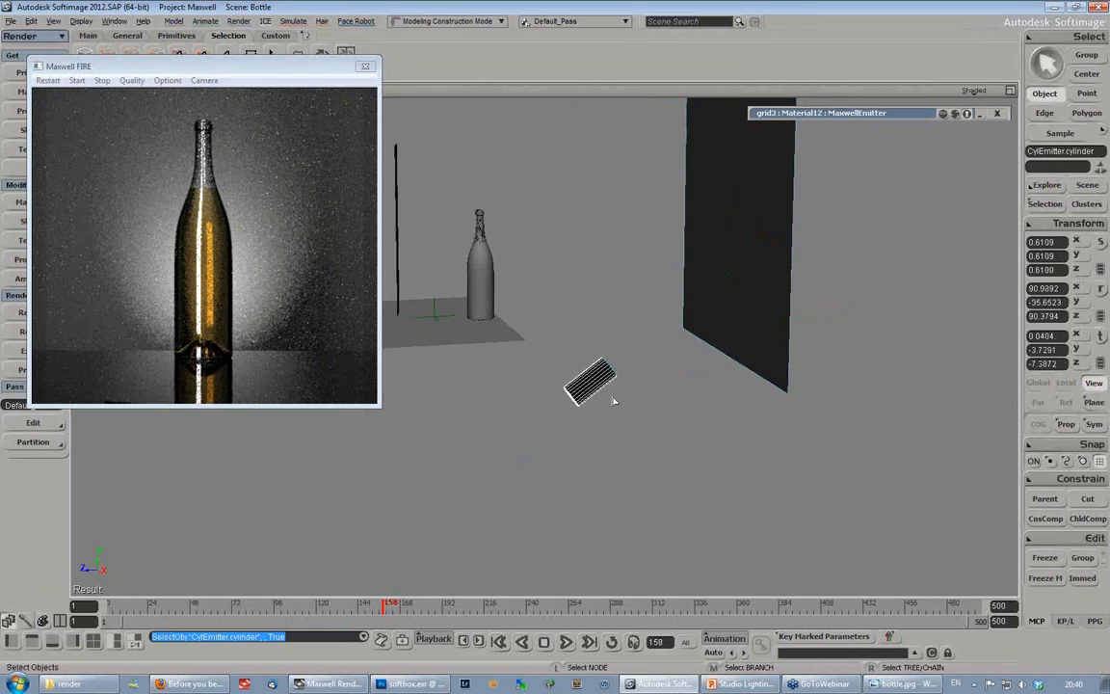
pyautogui.press('x')
pyautogui.moveTo(591, 384); pyautogui.dragTo(663, 395)
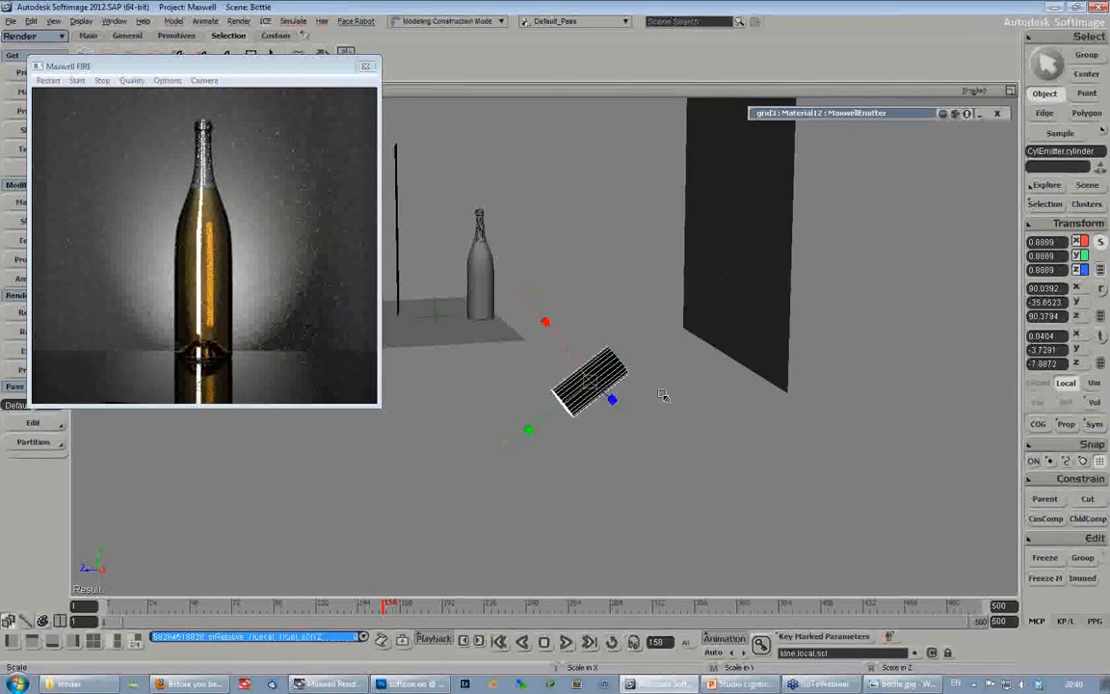
# - Slide the CylEmitter disc deeper inside the backlight's cylinder, to a local Y of about 1.61
pyautogui.press('s')
pyautogui.moveTo(662, 387); pyautogui.dragTo(626, 396, button='right')
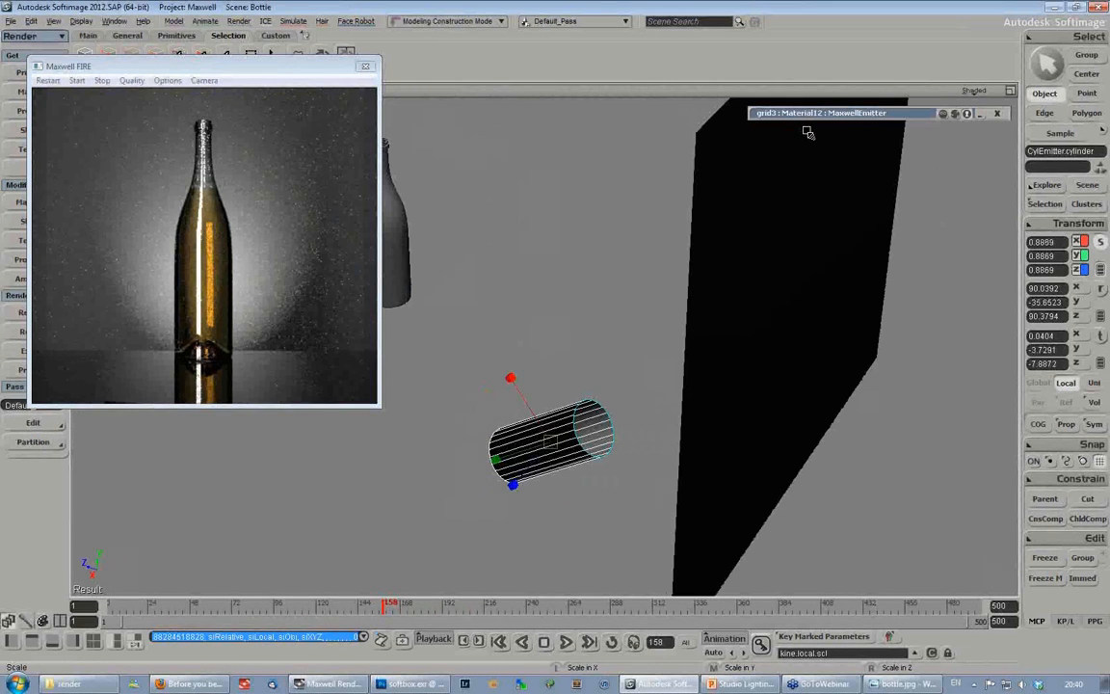
pyautogui.press('8')
pyautogui.click(222, 354)
pyautogui.click(234, 412)
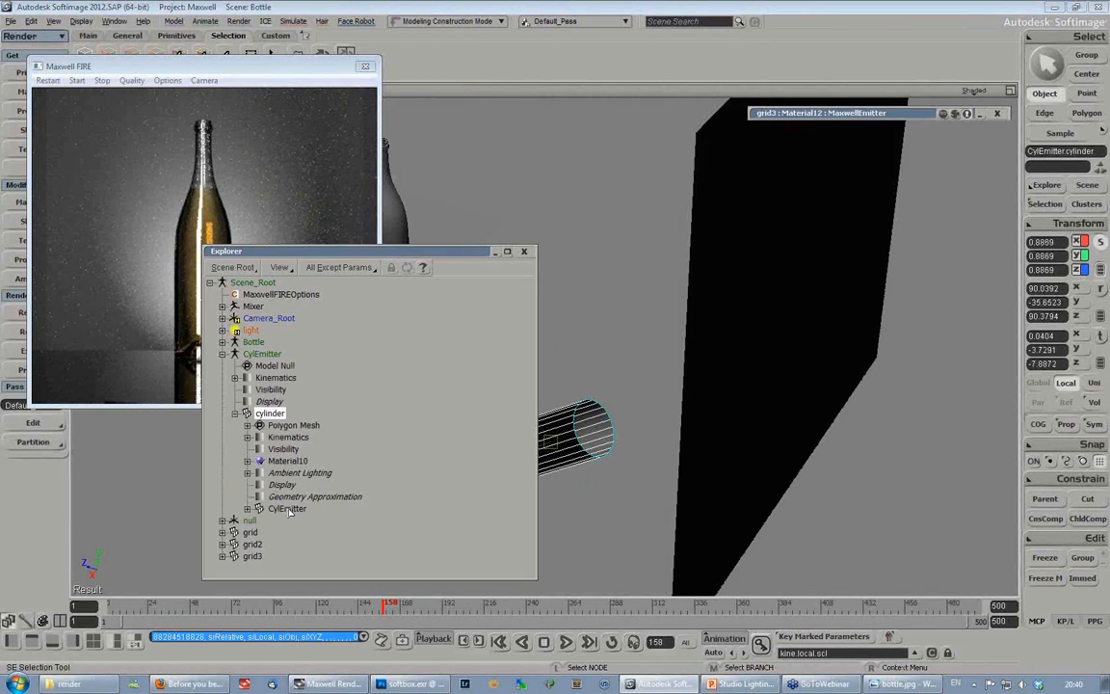
pyautogui.click(286, 508)
pyautogui.click(525, 256)
pyautogui.press('v')
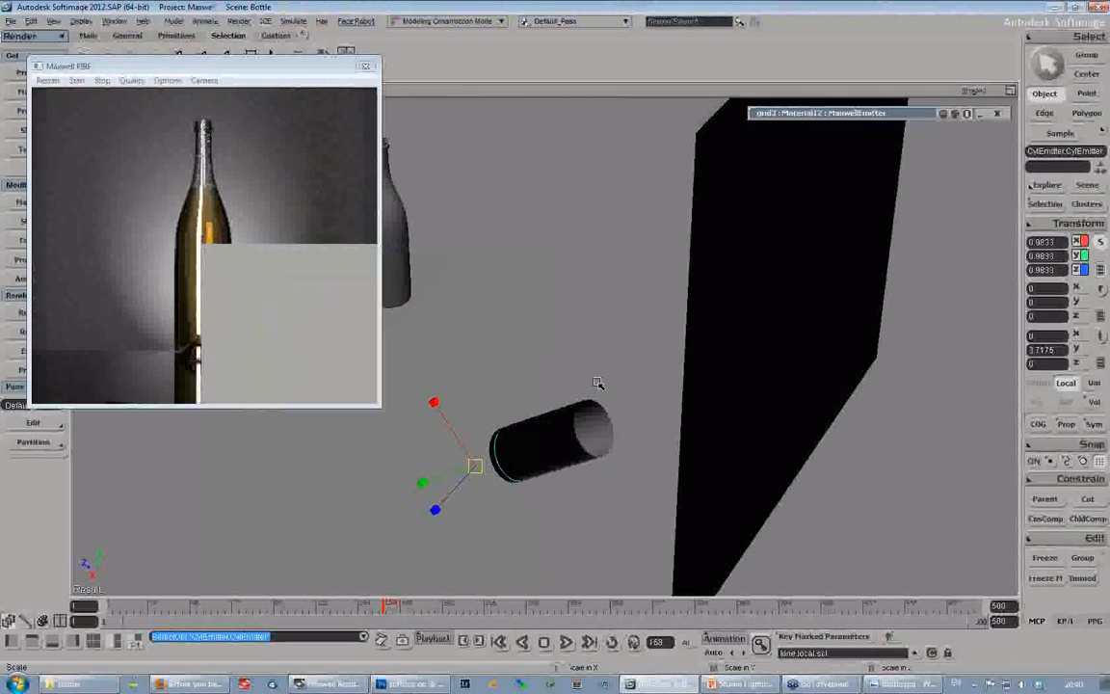
pyautogui.moveTo(472, 470); pyautogui.dragTo(448, 247)
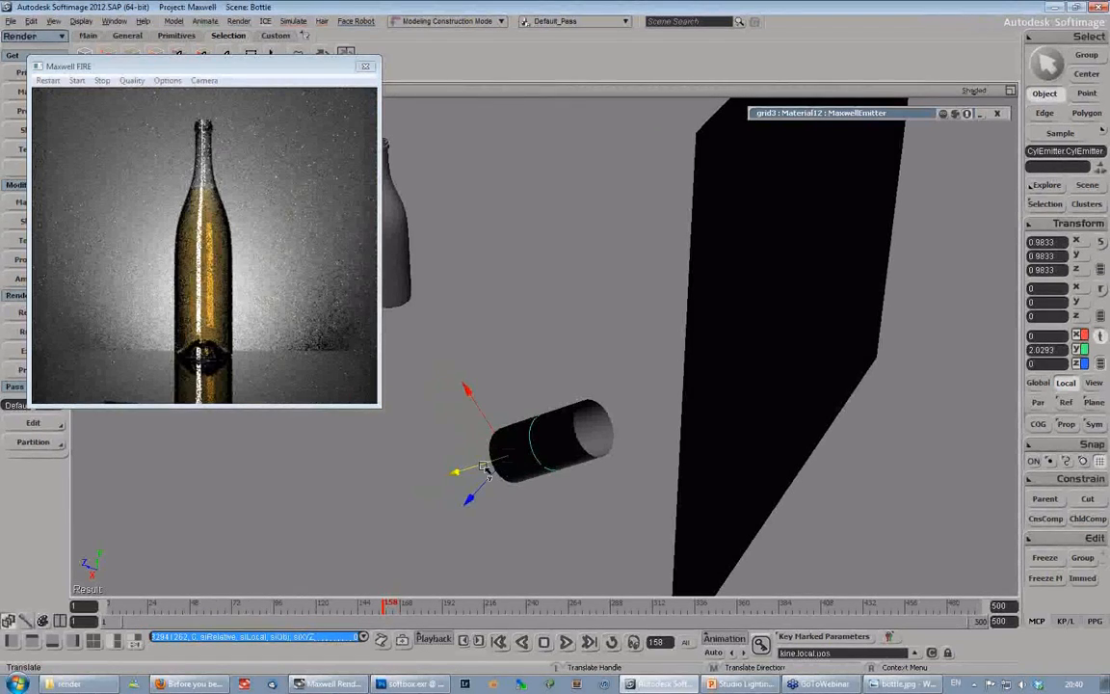
pyautogui.moveTo(485, 469); pyautogui.dragTo(478, 198)
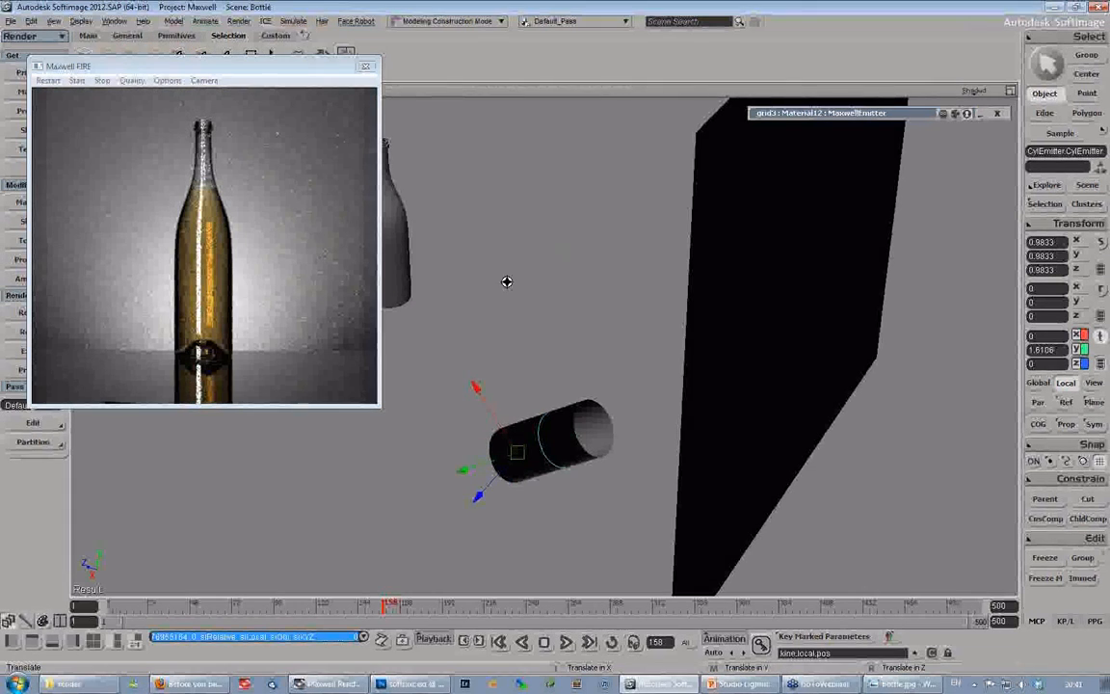
# - Review the whole bottle lighting setup, then check the How light behaves slide in PowerPoint and return to Softimage
pyautogui.press('s')
pyautogui.moveTo(507, 282); pyautogui.dragTo(584, 270, button='right')
pyautogui.moveTo(585, 270); pyautogui.dragTo(643, 218, button='middle')
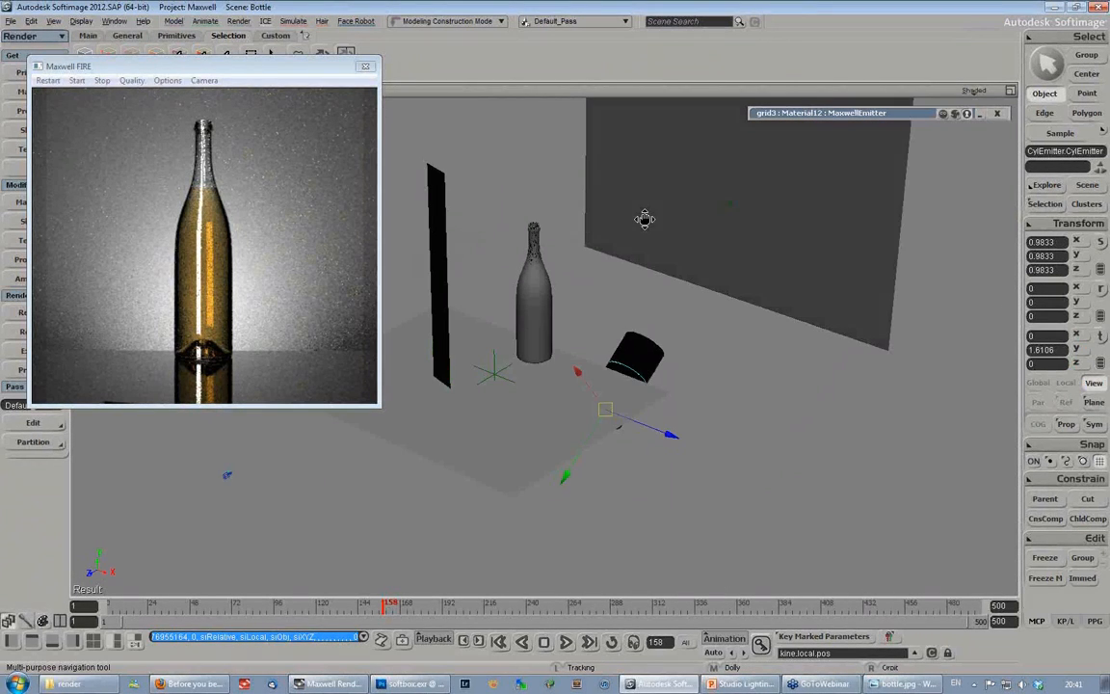
pyautogui.moveTo(644, 217); pyautogui.dragTo(686, 240)
pyautogui.moveTo(649, 248); pyautogui.dragTo(674, 251, button='right')
pyautogui.press('space')
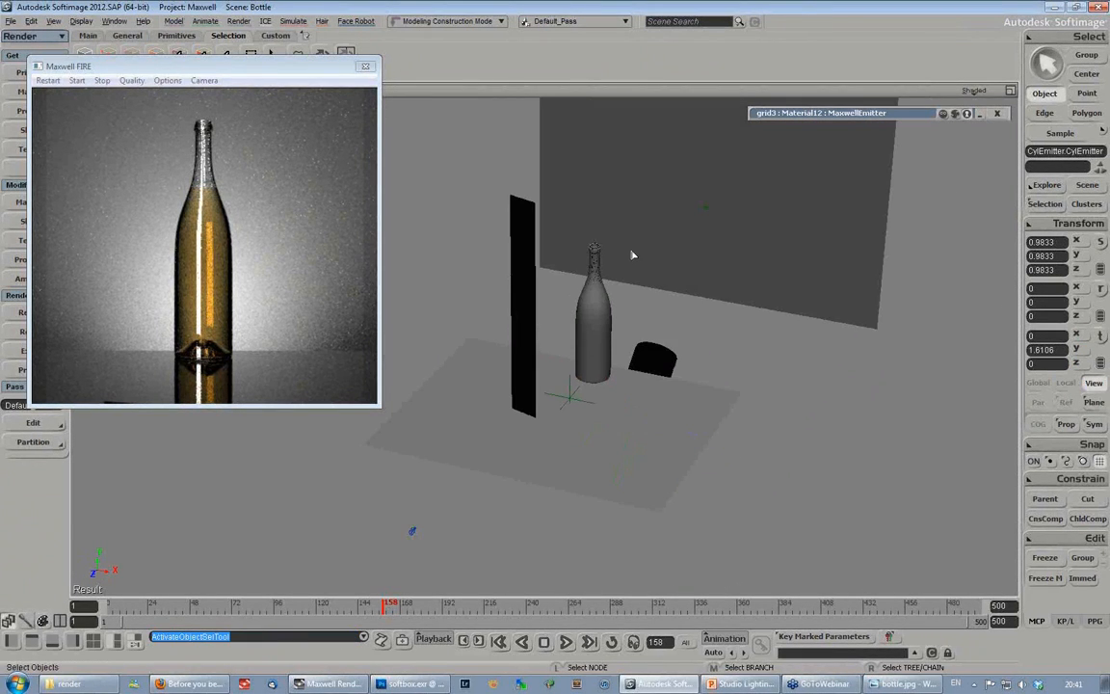
pyautogui.click(752, 684)
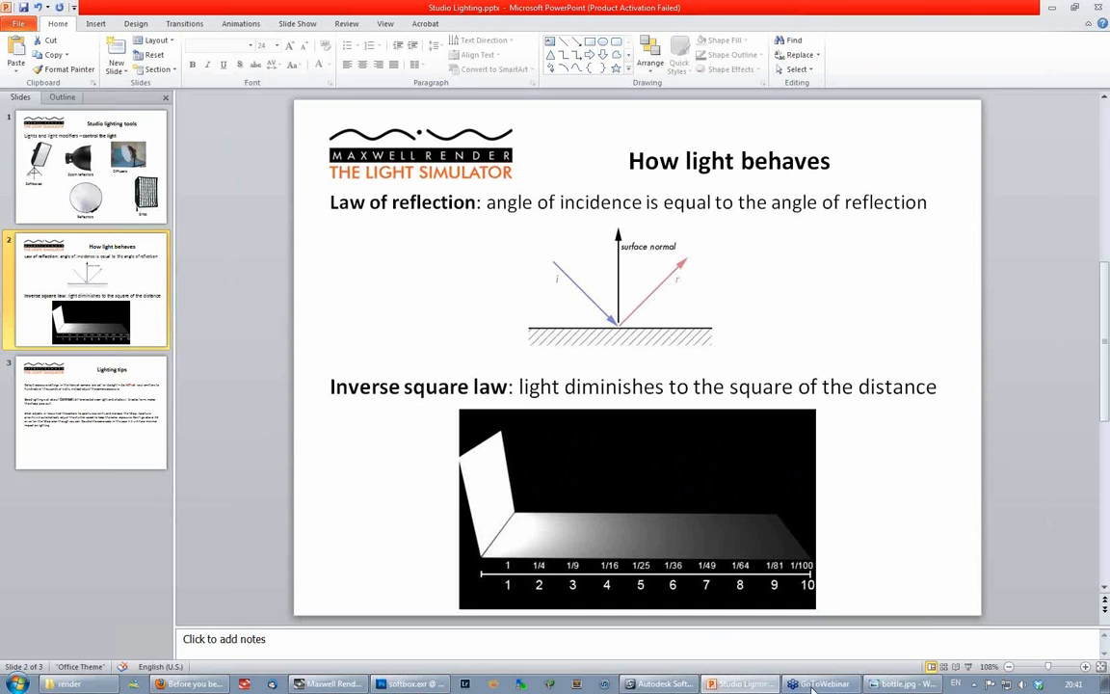
pyautogui.click(650, 684)
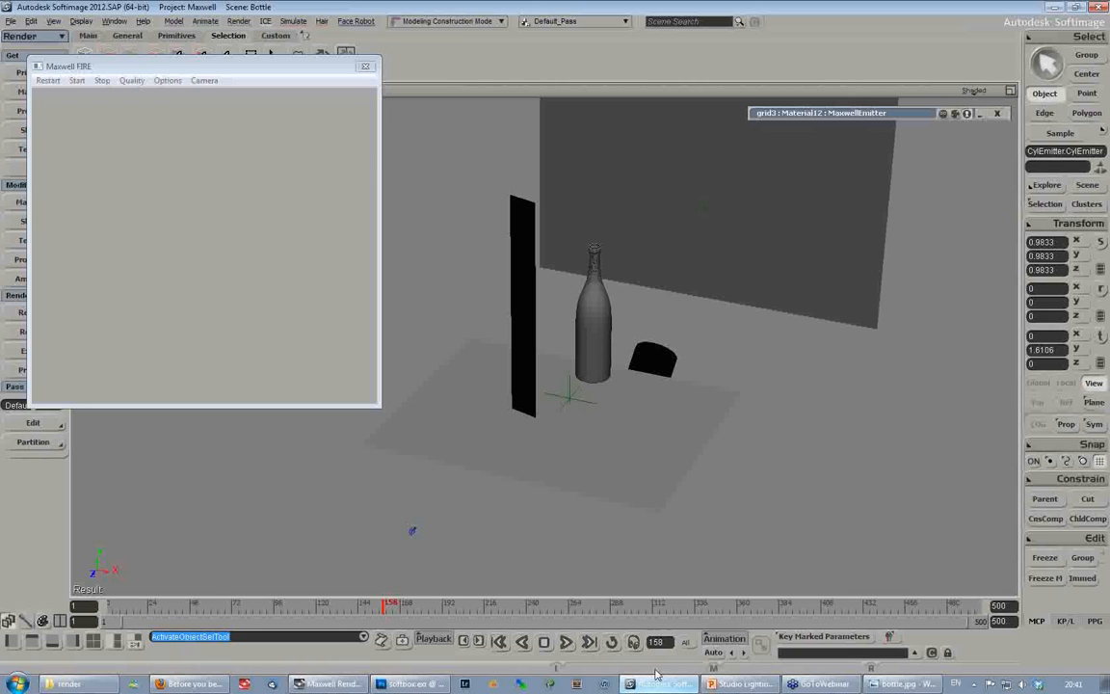
pyautogui.moveTo(176, 64); pyautogui.dragTo(203, 85)
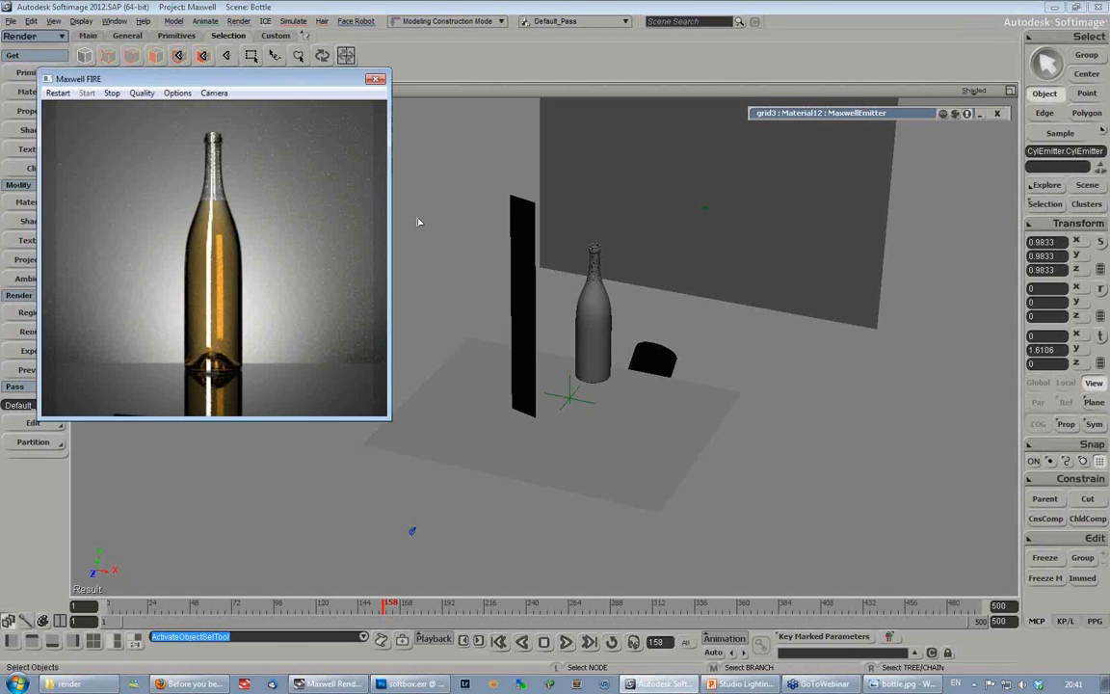
# - Move the strip emitter away from the bottle to about X -11.66, Z 10.55 and rotate it to about -20 degrees in Y
pyautogui.click(523, 281)
pyautogui.press('v')
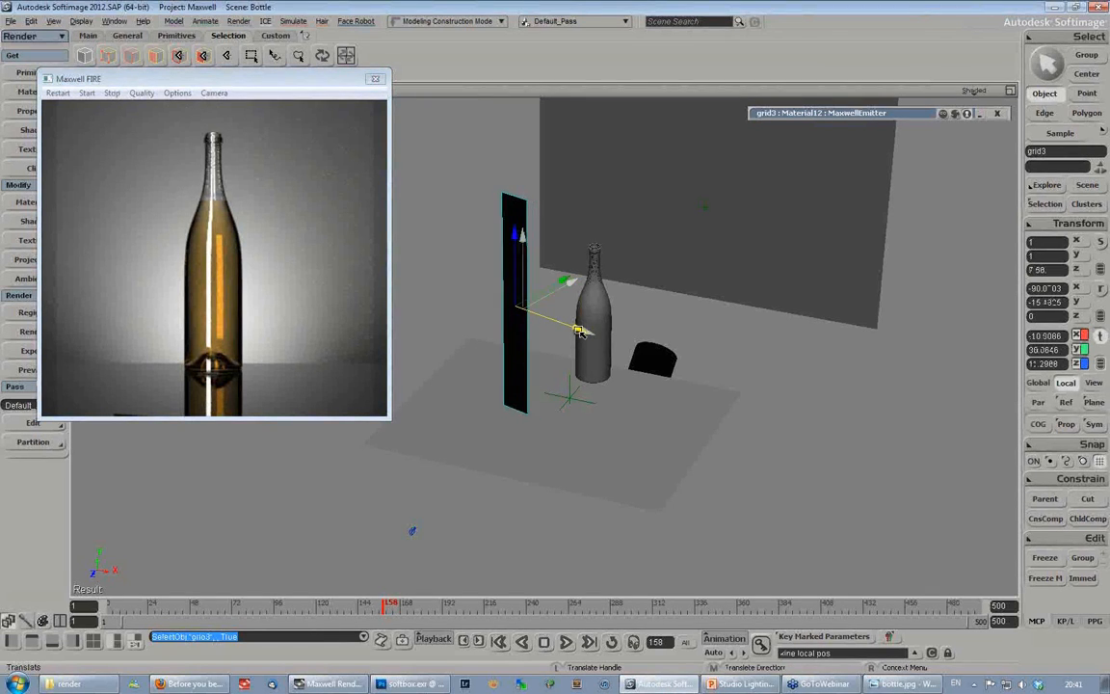
pyautogui.moveTo(578, 330); pyautogui.dragTo(575, 329)
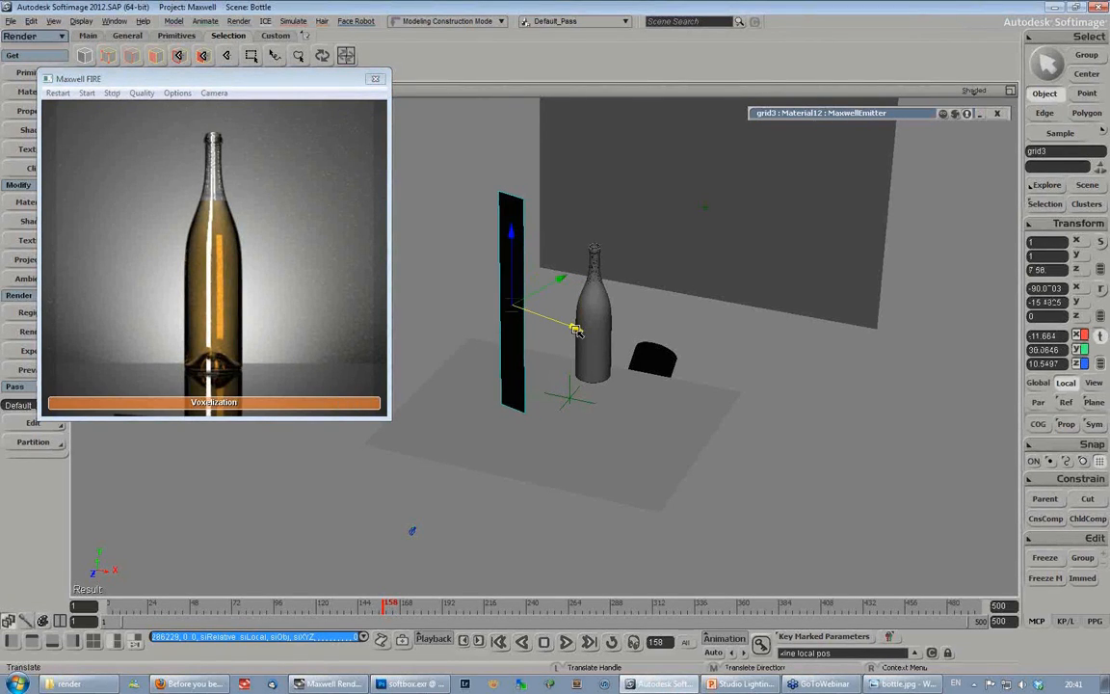
pyautogui.press('c')
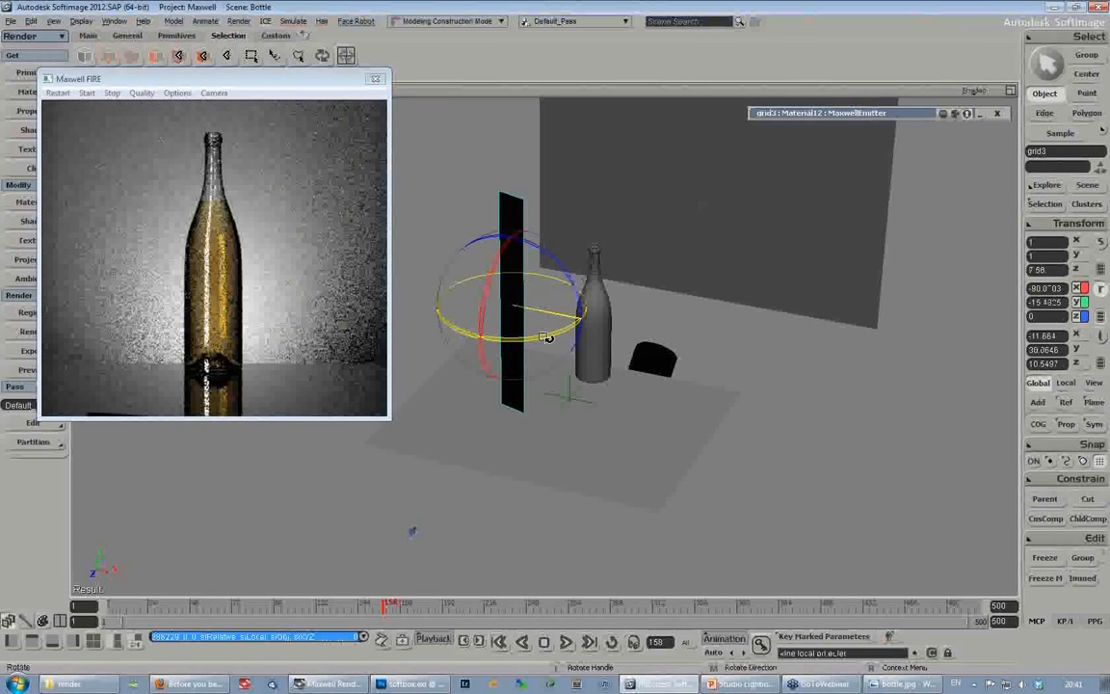
pyautogui.moveTo(583, 332); pyautogui.dragTo(592, 336)
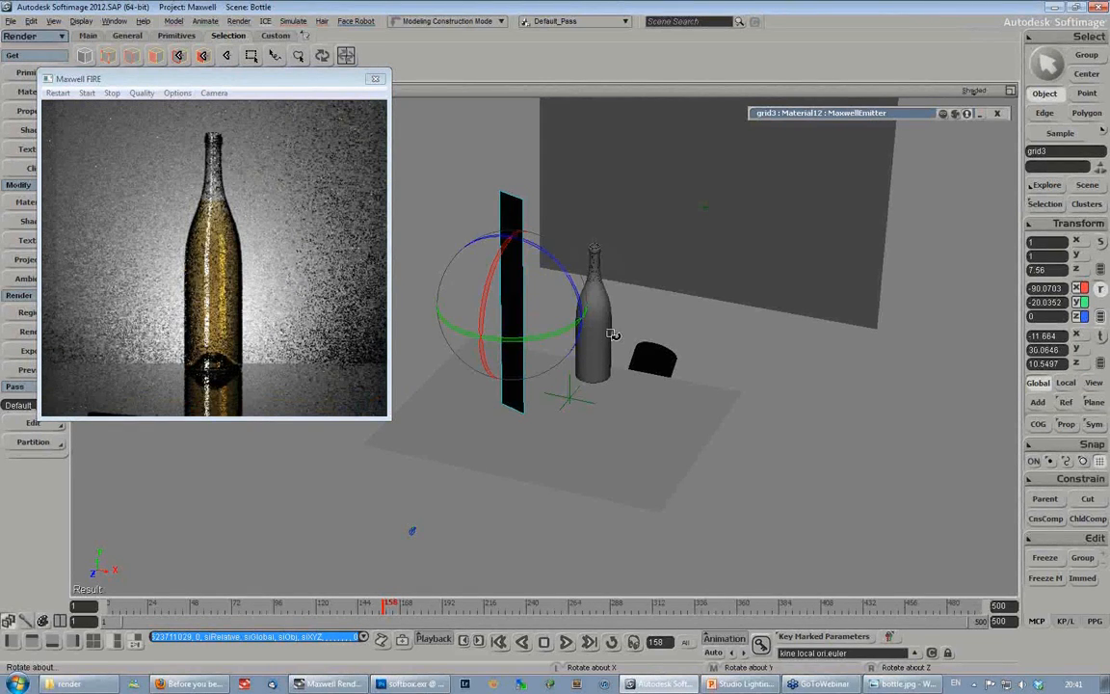
pyautogui.press('space')
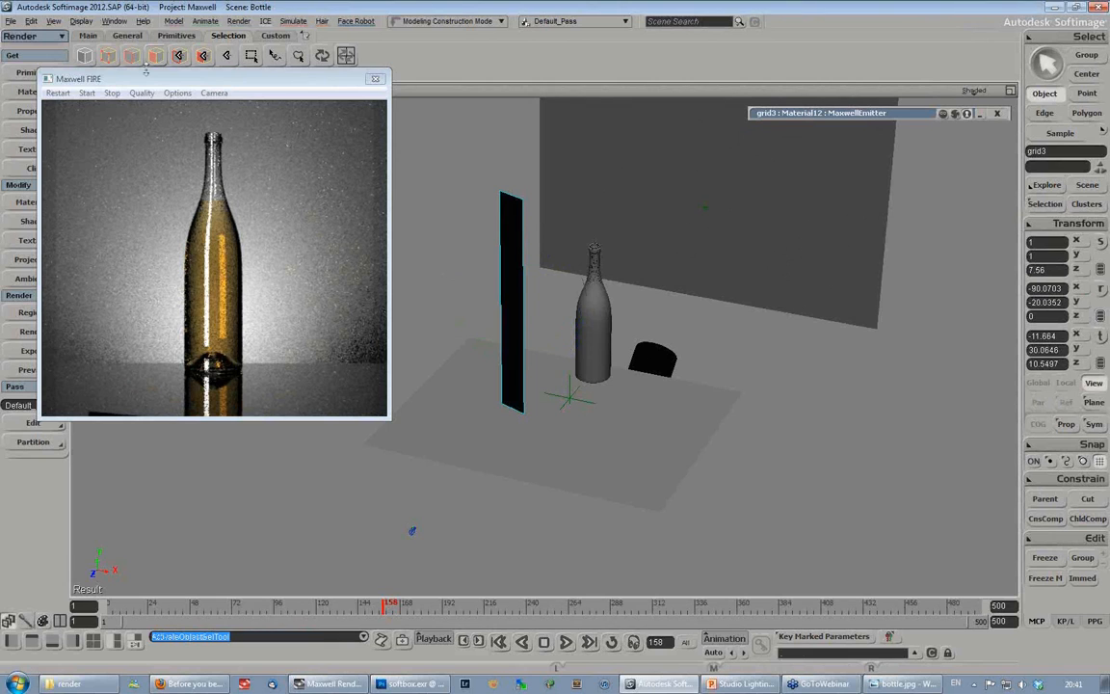
# - Stop the Maxwell FIRE render and open the Nespresso scene without saving the changes to Bottle.scn
pyautogui.click(112, 95)
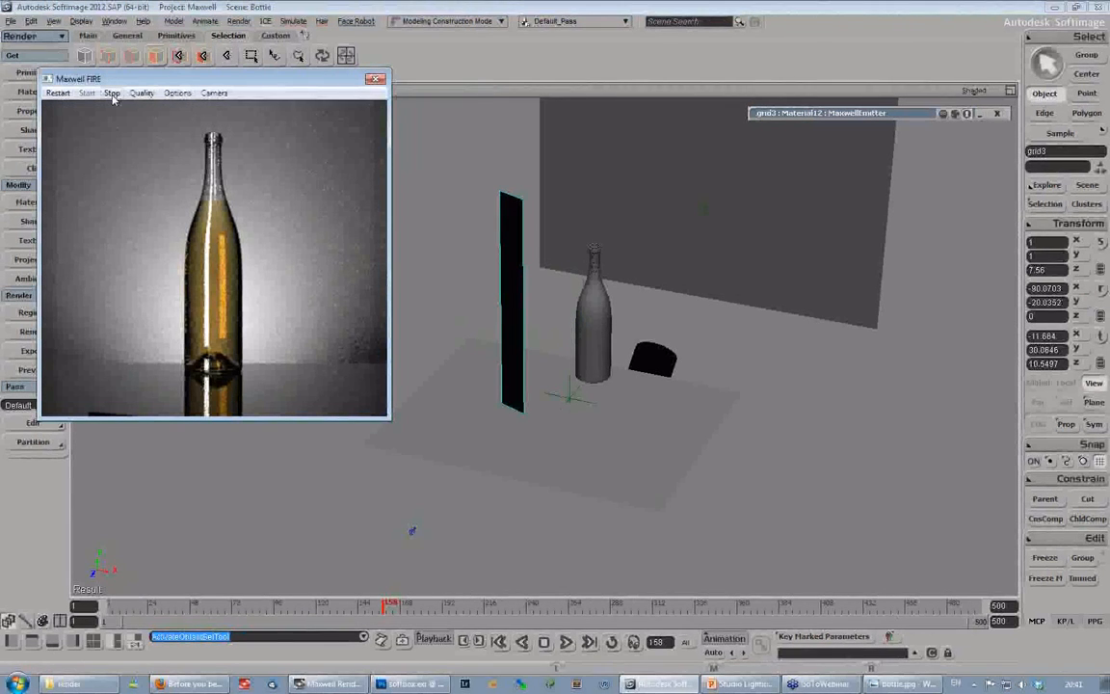
pyautogui.click(9, 21)
pyautogui.click(22, 49)
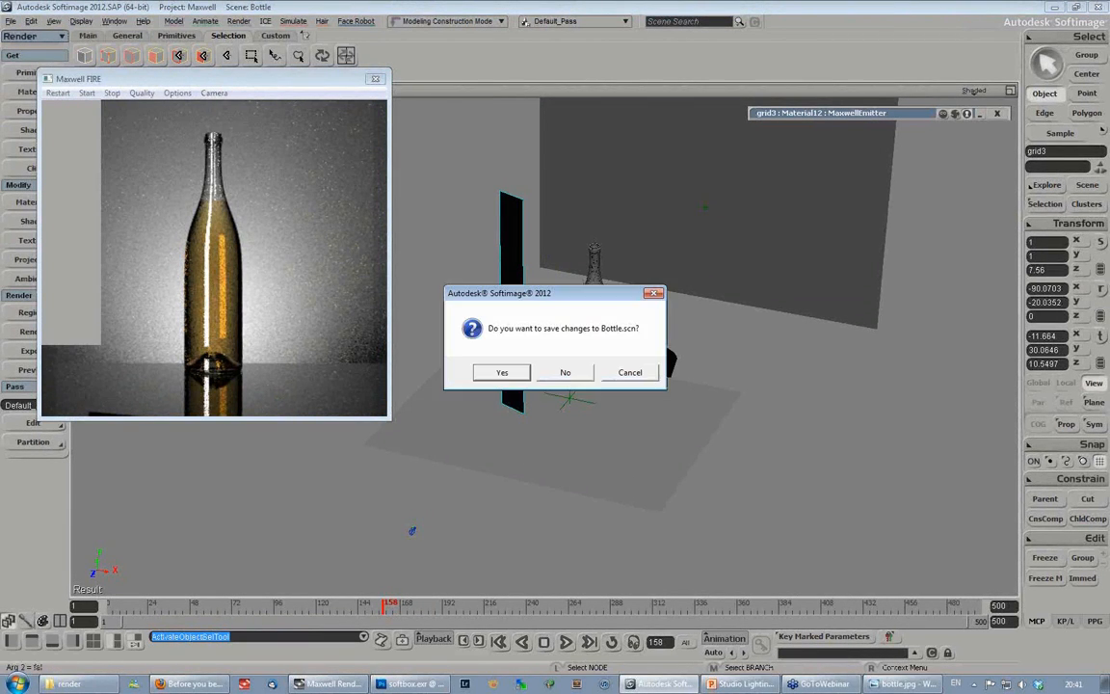
pyautogui.click(566, 376)
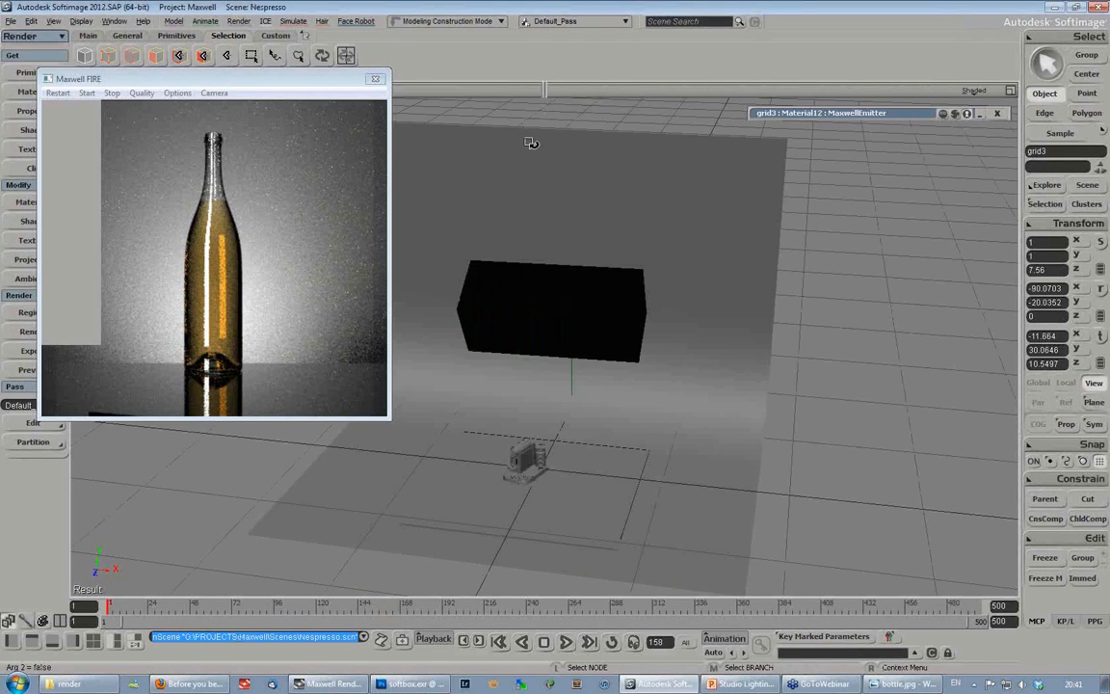
pyautogui.moveTo(257, 84); pyautogui.dragTo(246, 88)
pyautogui.press('space')
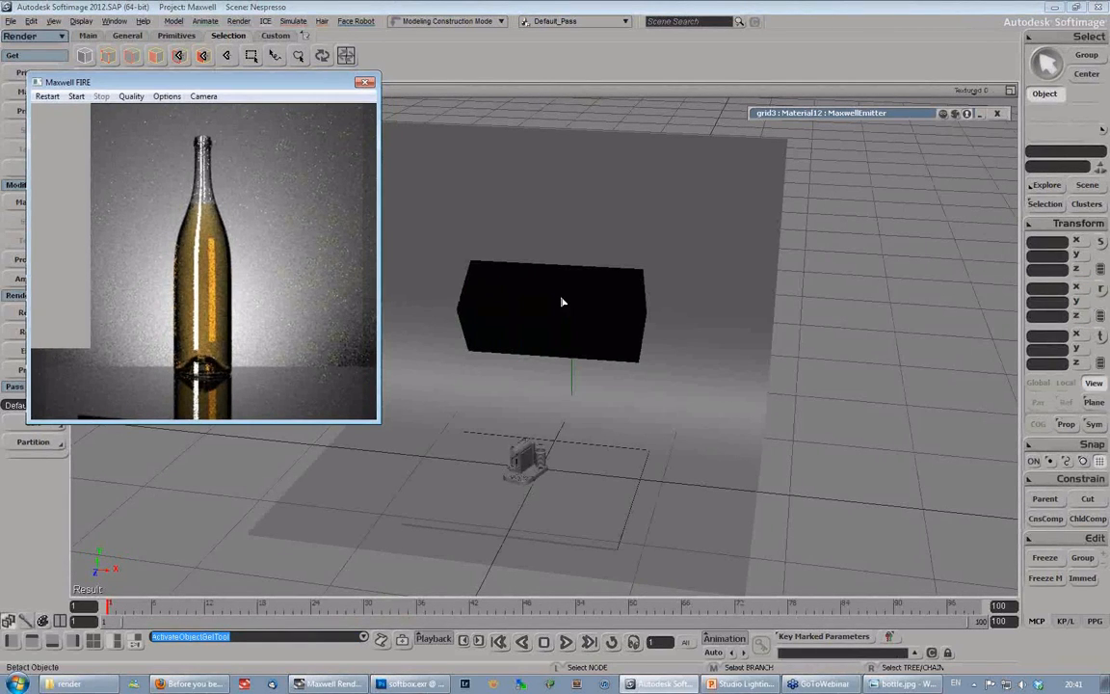
# - Examine how the SquareBox softbox is placed and angled above the Nespresso coffee machine
pyautogui.click(563, 302)
pyautogui.press('s')
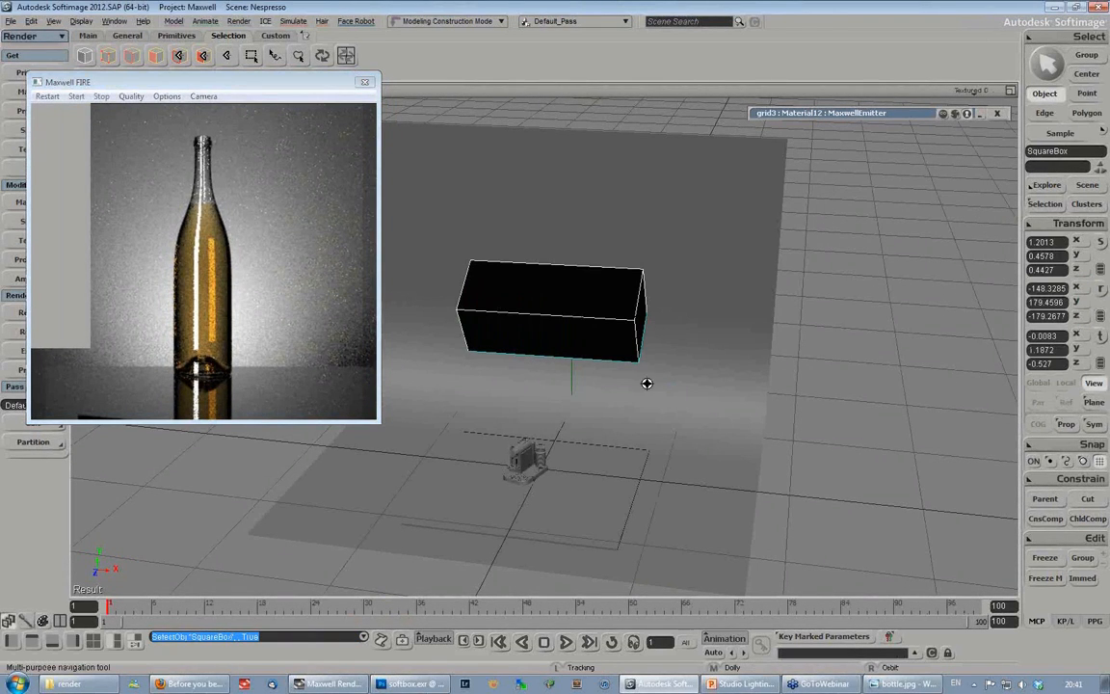
pyautogui.moveTo(639, 379); pyautogui.dragTo(590, 378, button='right')
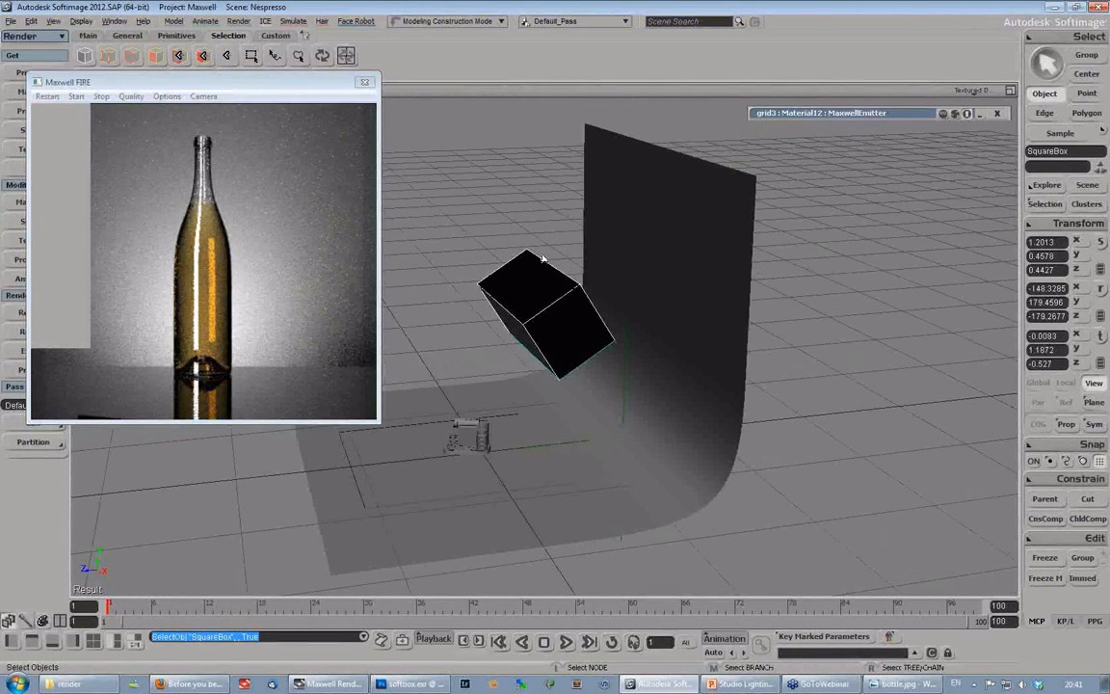
pyautogui.press('s')
pyautogui.moveTo(559, 369); pyautogui.dragTo(577, 406, button='right')
pyautogui.moveTo(577, 407)
pyautogui.mouseDown(button='middle')
pyautogui.moveTo(550, 390)
pyautogui.moveTo(570, 397)
pyautogui.mouseUp(button='middle')
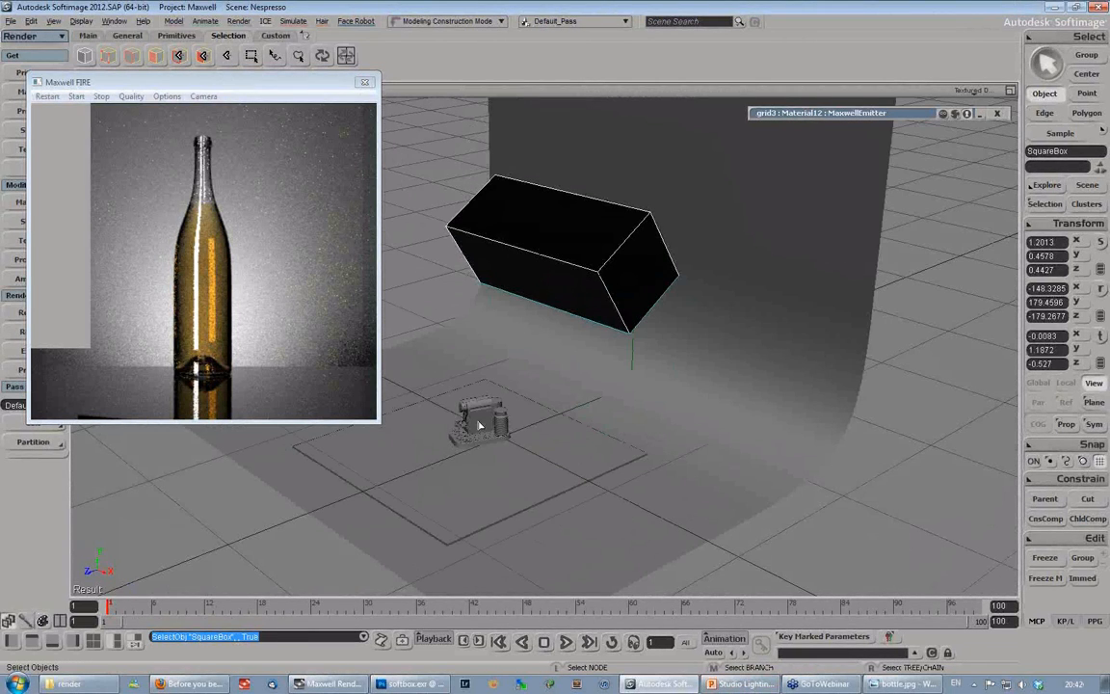
pyautogui.click(482, 417)
pyautogui.press('s')
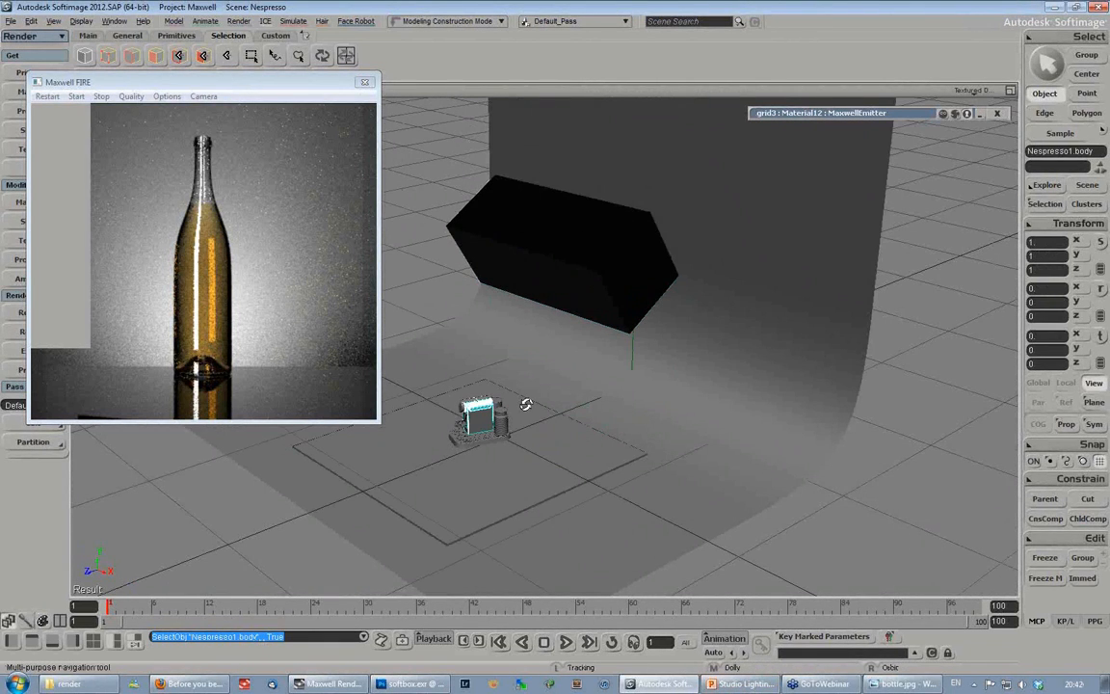
pyautogui.moveTo(526, 404); pyautogui.dragTo(537, 404, button='right')
pyautogui.moveTo(537, 404); pyautogui.dragTo(466, 488, button='middle')
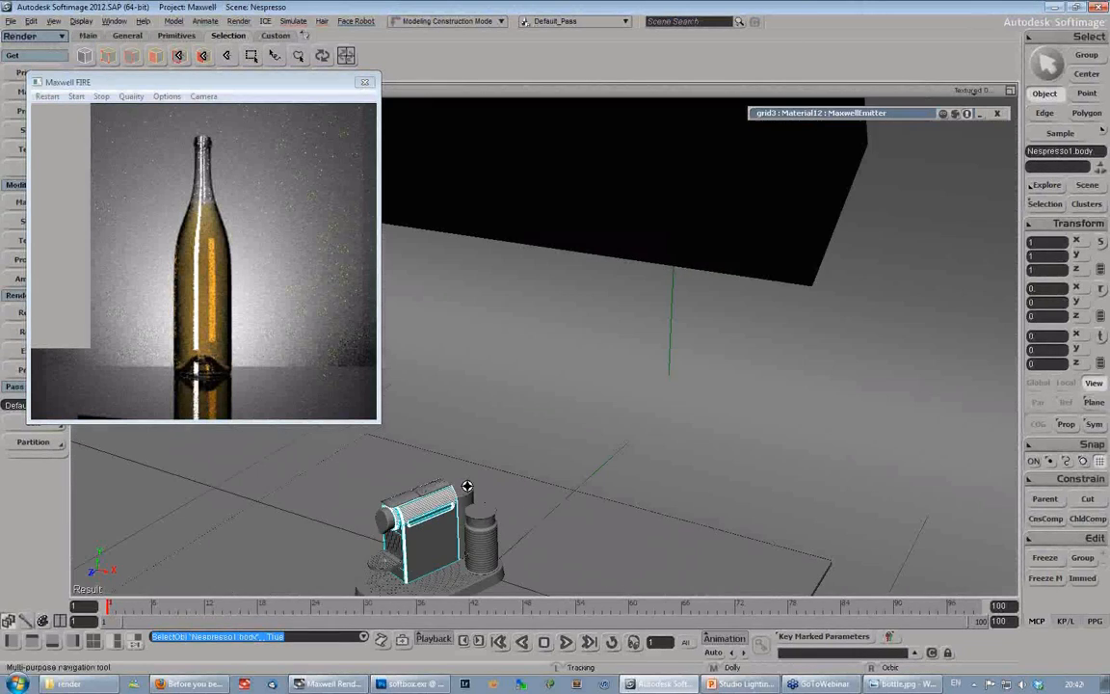
pyautogui.moveTo(465, 488); pyautogui.dragTo(475, 380)
pyautogui.moveTo(475, 380); pyautogui.dragTo(566, 328, button='right')
pyautogui.moveTo(566, 327); pyautogui.dragTo(594, 303, button='middle')
pyautogui.moveTo(594, 303); pyautogui.dragTo(568, 368)
# - Examine the curved backdrop and its position relative to the softbox and coffee machine from the side
pyautogui.click(612, 175)
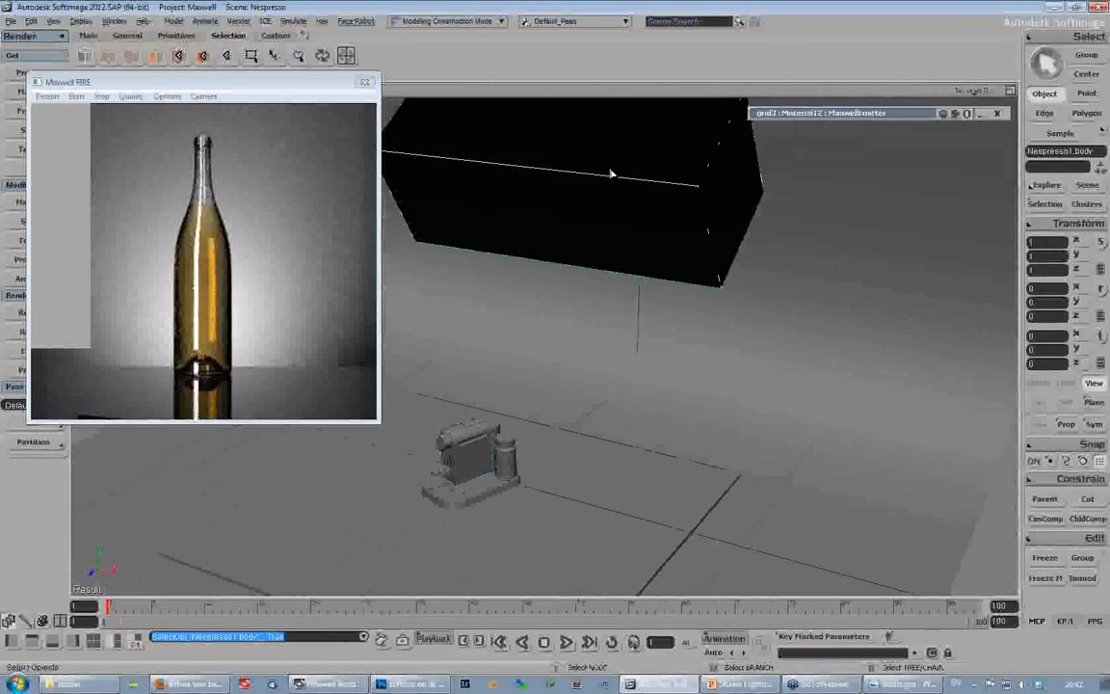
pyautogui.press('s')
pyautogui.moveTo(632, 399); pyautogui.dragTo(655, 405, button='right')
pyautogui.moveTo(655, 404); pyautogui.dragTo(681, 381, button='middle')
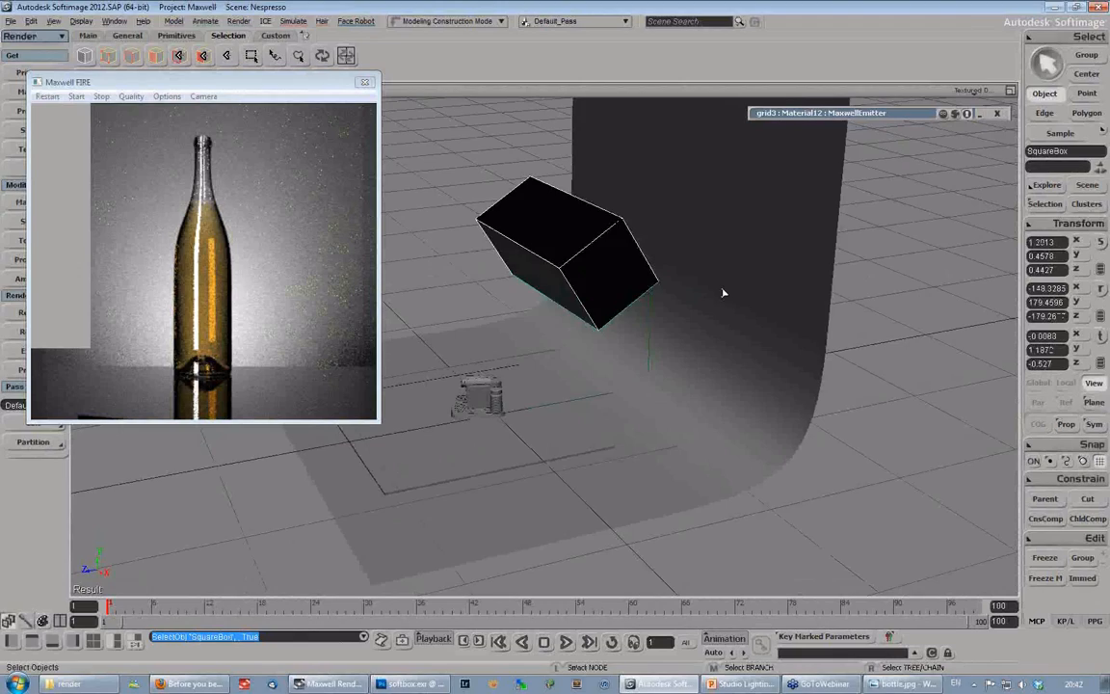
pyautogui.click(724, 292)
pyautogui.press('s')
pyautogui.moveTo(664, 396); pyautogui.dragTo(584, 318, button='right')
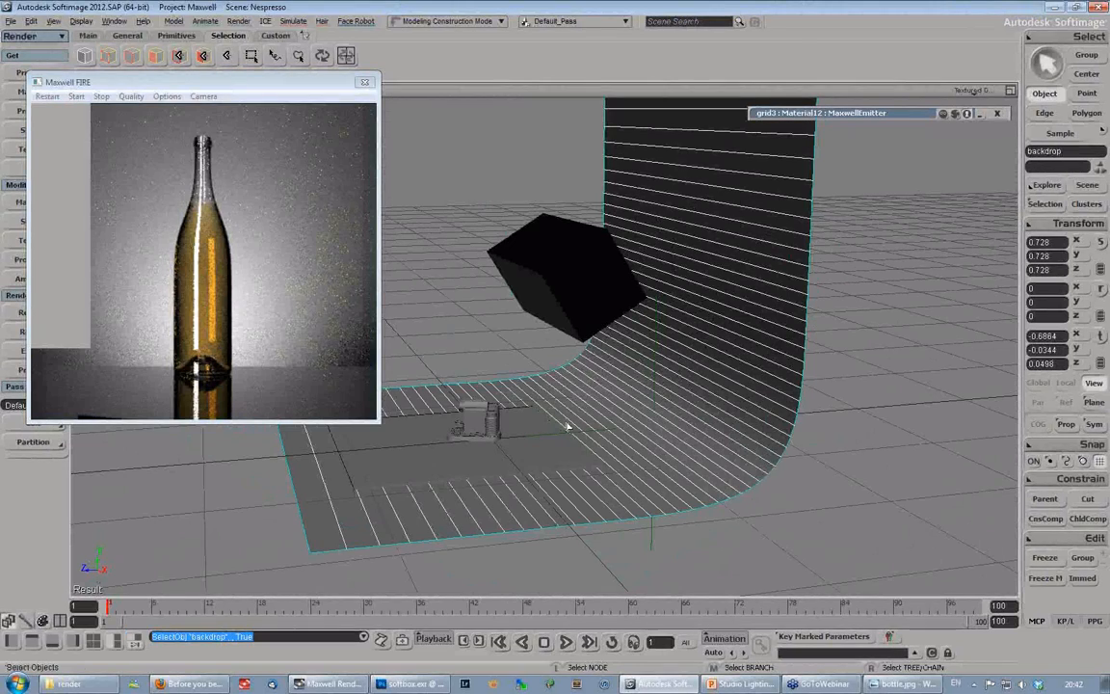
pyautogui.press('s')
pyautogui.moveTo(708, 446); pyautogui.dragTo(594, 424, button='right')
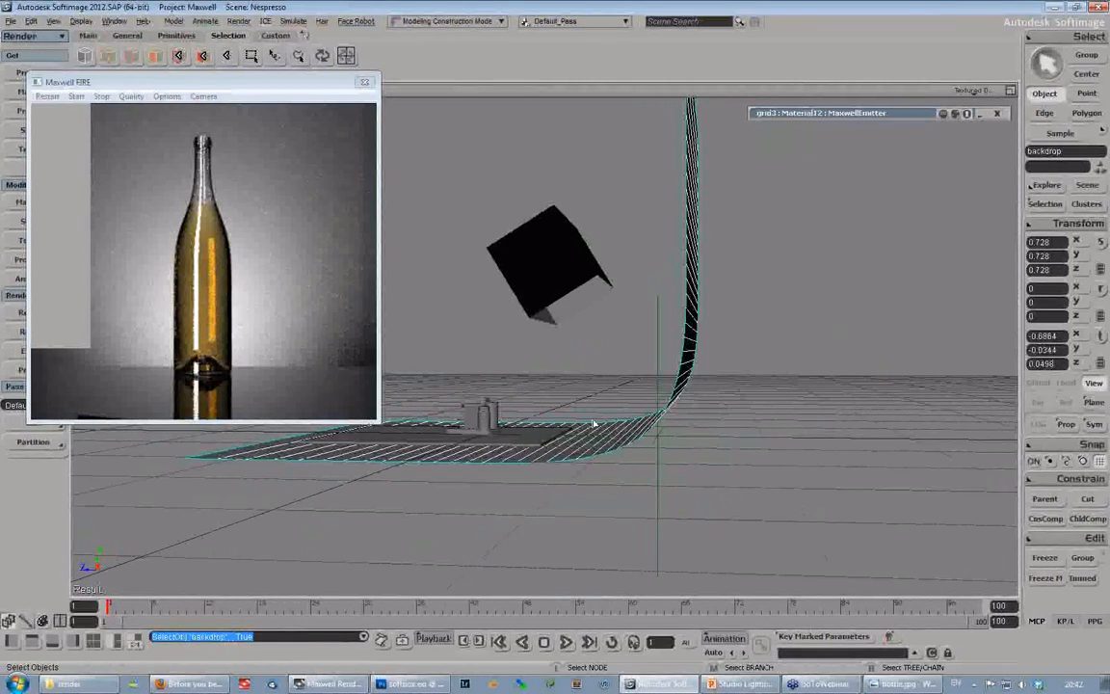
# - Inspect the open underside of the SquareBox softbox and the squareEmitter plane recessed inside it
pyautogui.press('s')
pyautogui.moveTo(601, 320); pyautogui.dragTo(612, 317)
pyautogui.moveTo(613, 316); pyautogui.dragTo(594, 367, button='right')
pyautogui.press('s')
pyautogui.press('s')
pyautogui.press('space')
pyautogui.click(597, 273)
pyautogui.press('s')
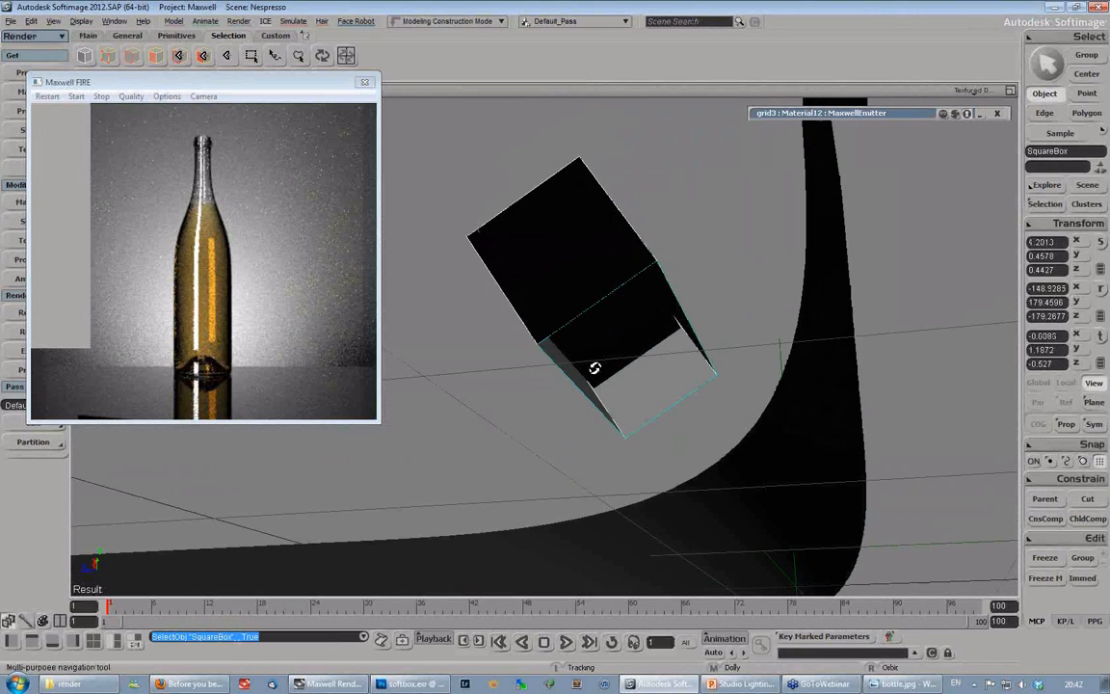
pyautogui.press('space')
pyautogui.click(604, 310)
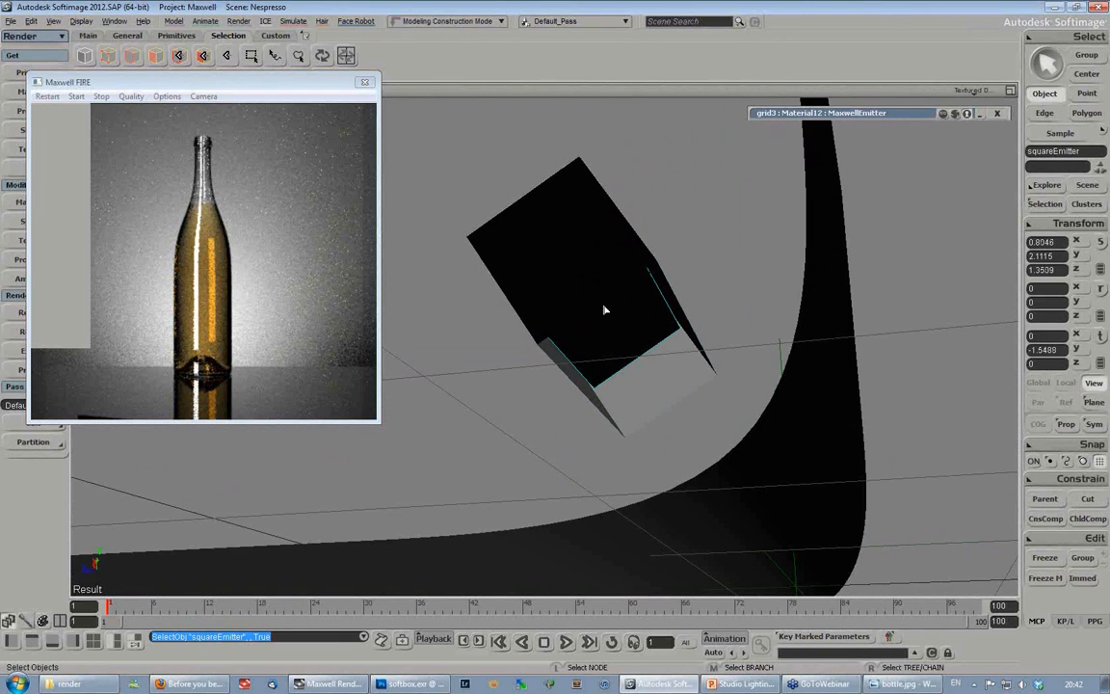
pyautogui.click(573, 250)
pyautogui.press('s')
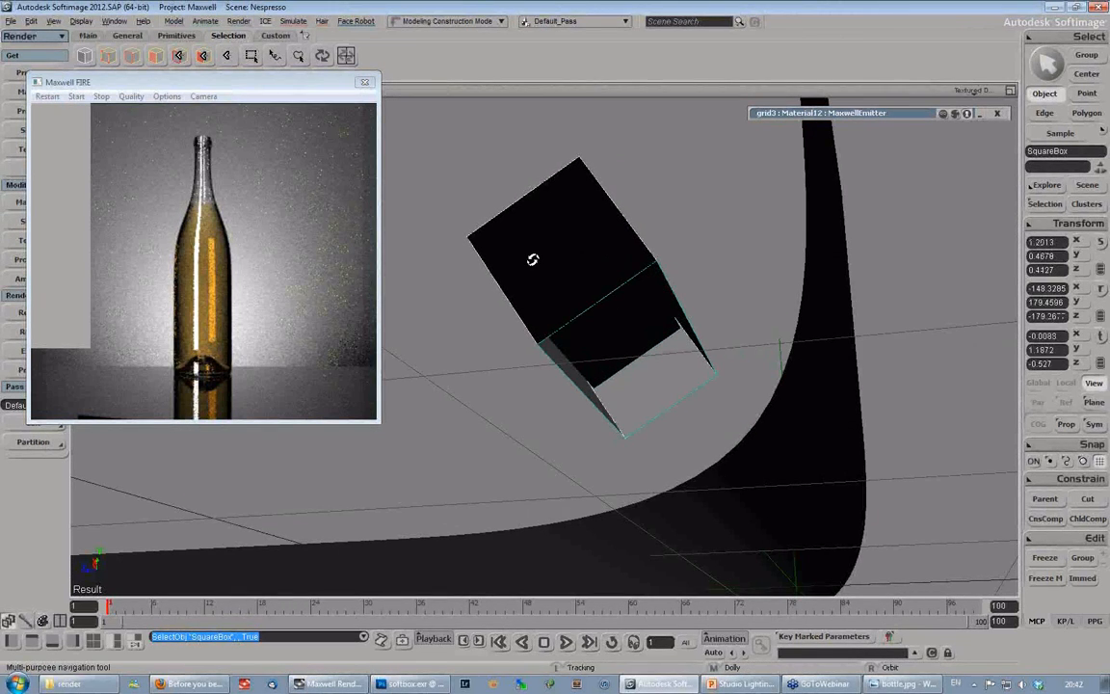
# - Try moving the SquareBox softbox lower and nearer the coffee machine, select the null beside the backdrop, and undo both changes
pyautogui.moveTo(533, 260); pyautogui.dragTo(576, 341, button='right')
pyautogui.moveTo(576, 341); pyautogui.dragTo(521, 279)
pyautogui.press('v')
pyautogui.moveTo(521, 245); pyautogui.dragTo(489, 255)
pyautogui.press('space')
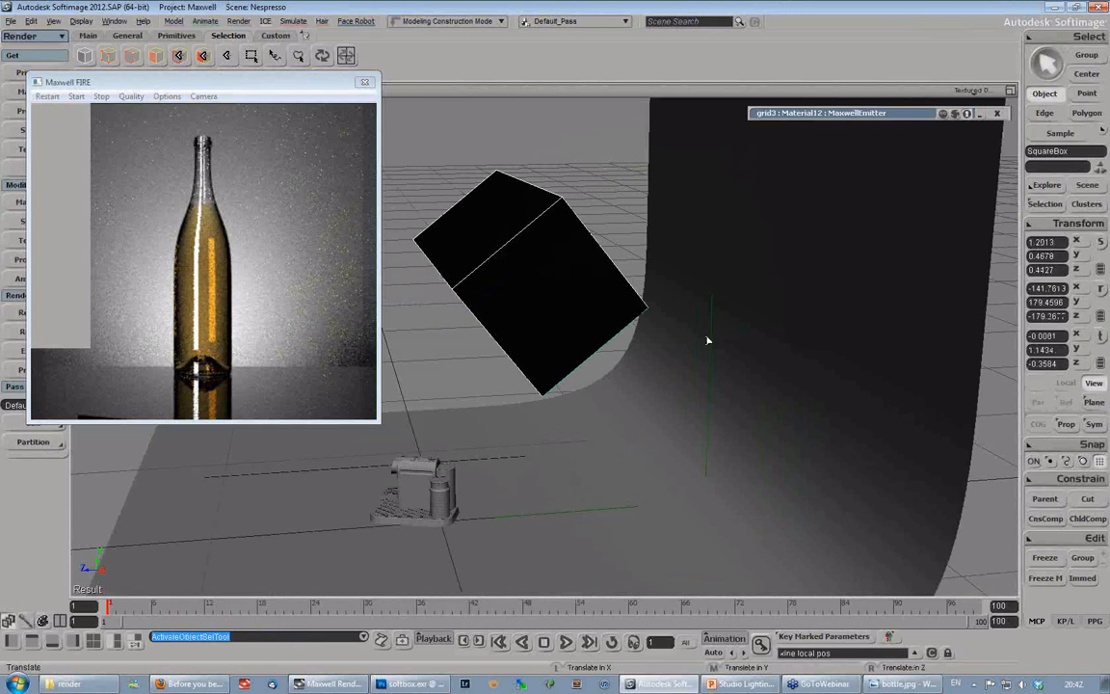
pyautogui.click(712, 340)
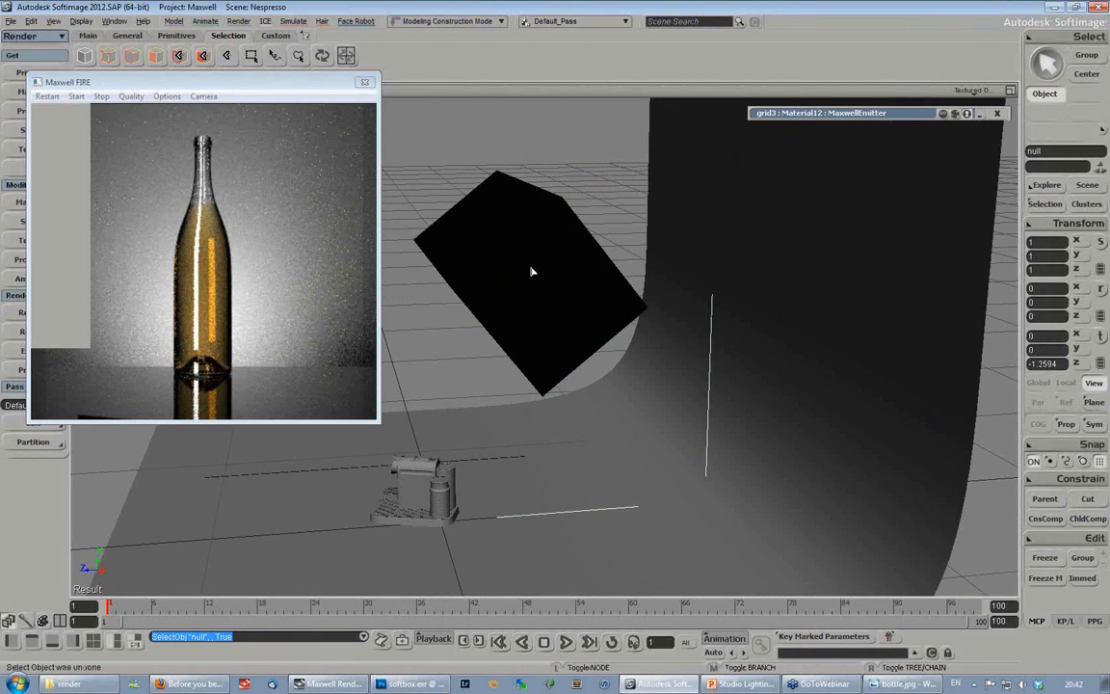
pyautogui.hotkey('ctrl', 'z')
pyautogui.hotkey('ctrl', 'z')
# - Start a Maxwell FIRE preview of the Nespresso scene and bring up the nespresso.jpg reference image in Windows Photo Viewer
pyautogui.press('s')
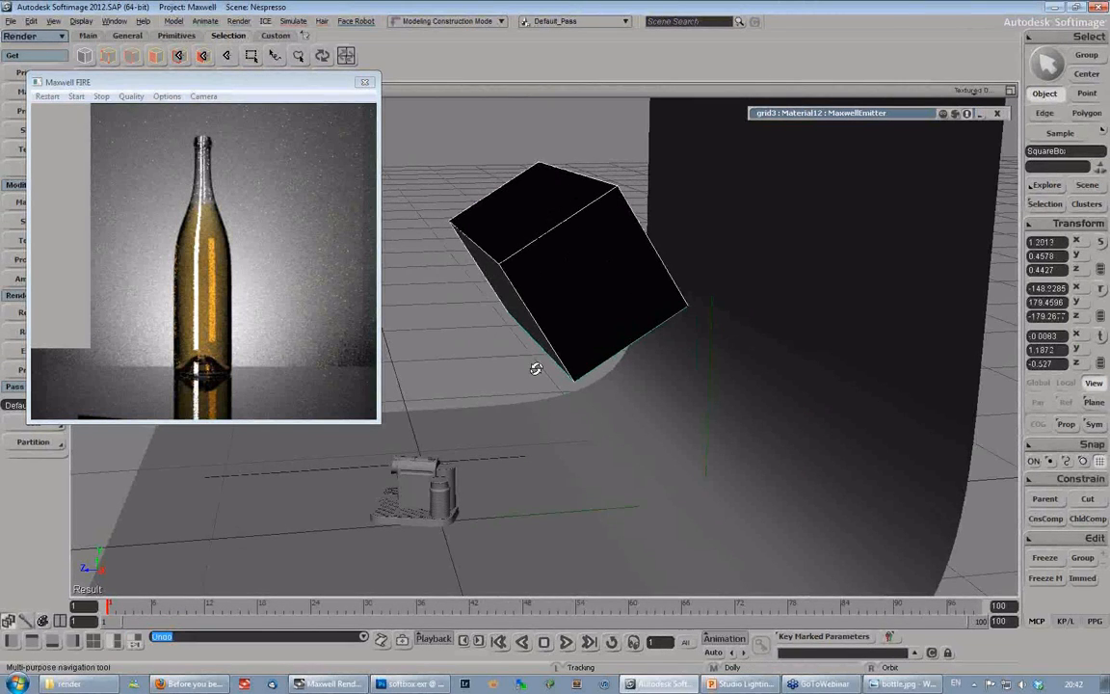
pyautogui.moveTo(535, 368); pyautogui.dragTo(584, 339, button='right')
pyautogui.moveTo(116, 83); pyautogui.dragTo(142, 92)
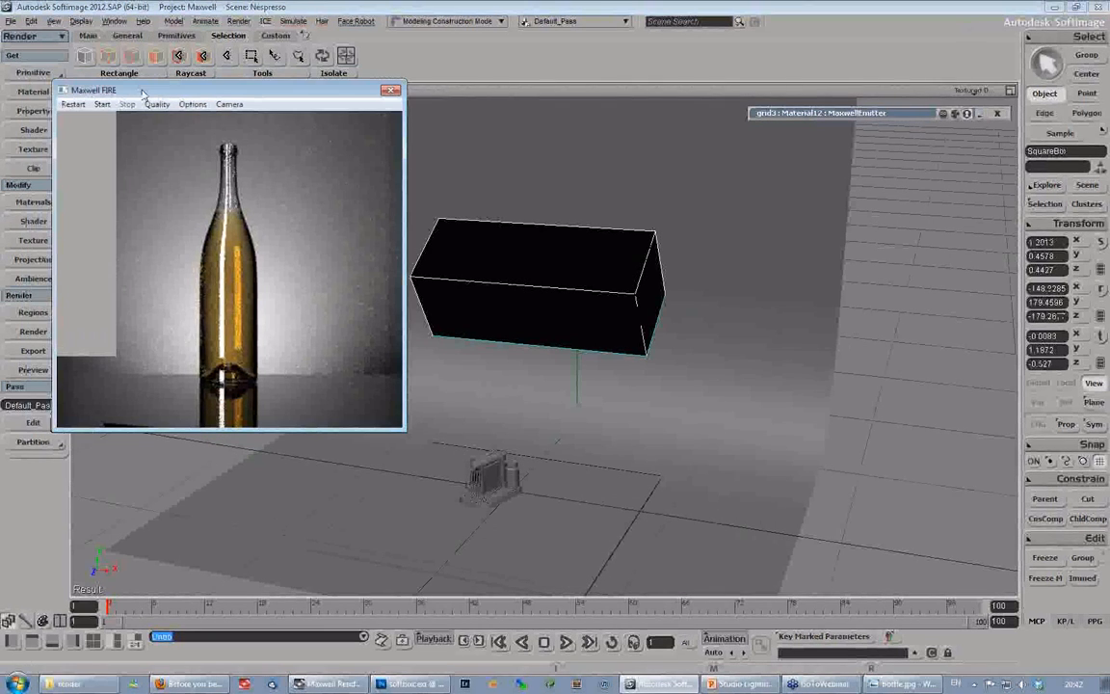
pyautogui.moveTo(894, 690)
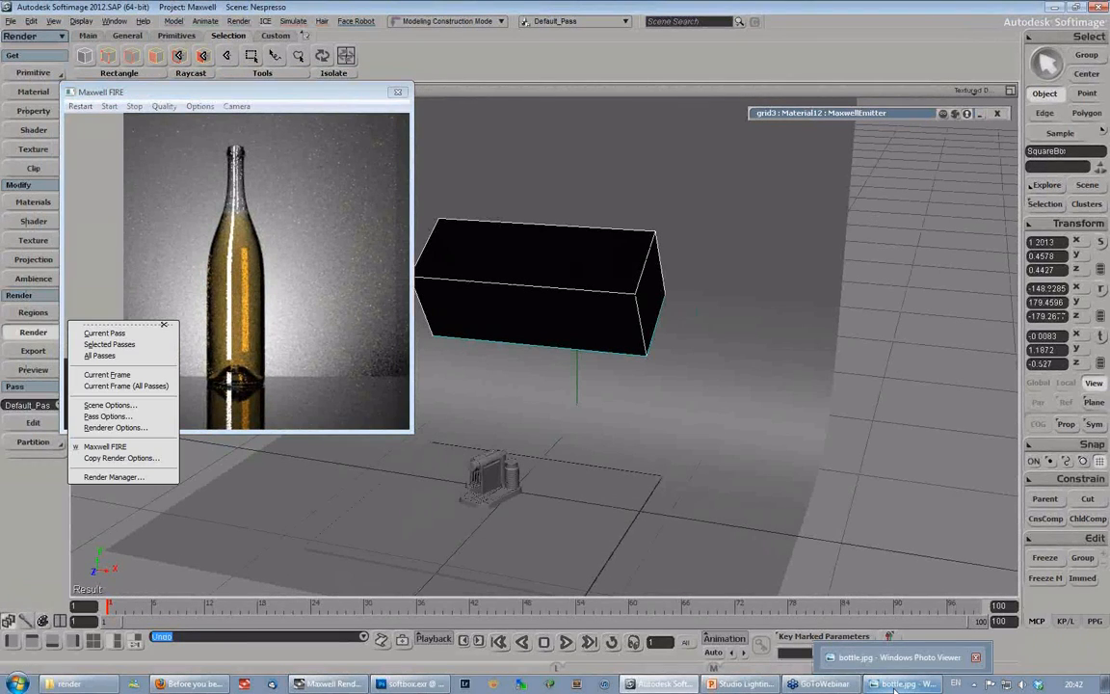
pyautogui.click(894, 690)
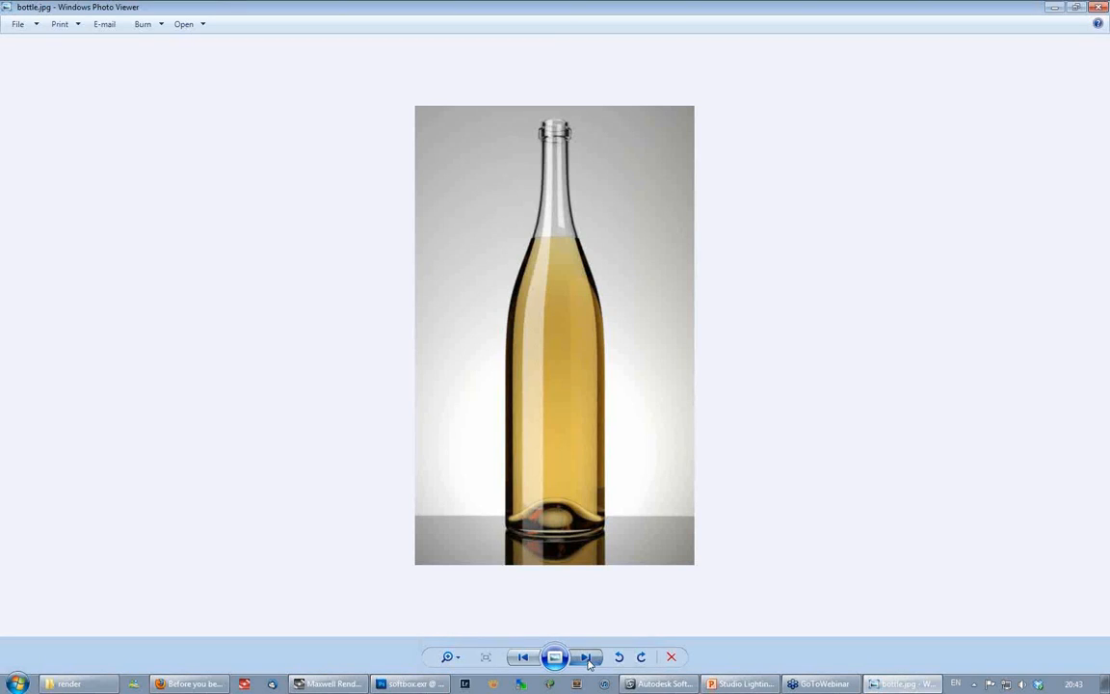
pyautogui.click(587, 657)
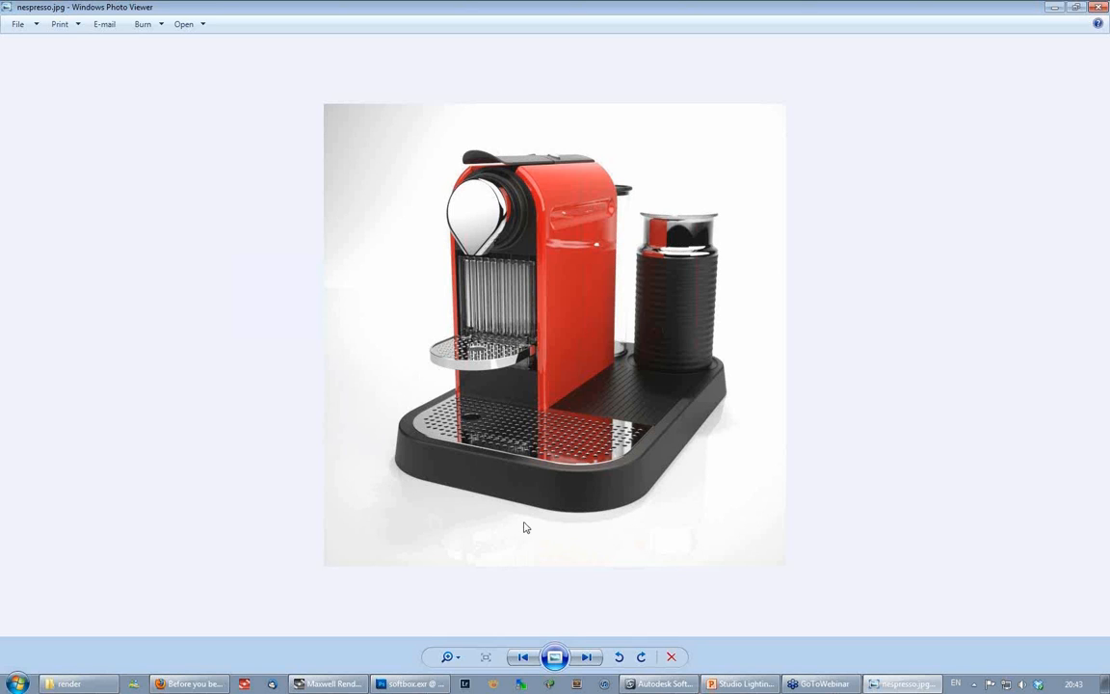
# - Switch back to Softimage, examine the reflPlate under the coffee machine from several angles, and select the SquareBox softbox above it
pyautogui.click(663, 683)
pyautogui.click(566, 494)
pyautogui.press('s')
pyautogui.moveTo(602, 489); pyautogui.dragTo(528, 490, button='right')
pyautogui.moveTo(528, 491); pyautogui.dragTo(691, 412)
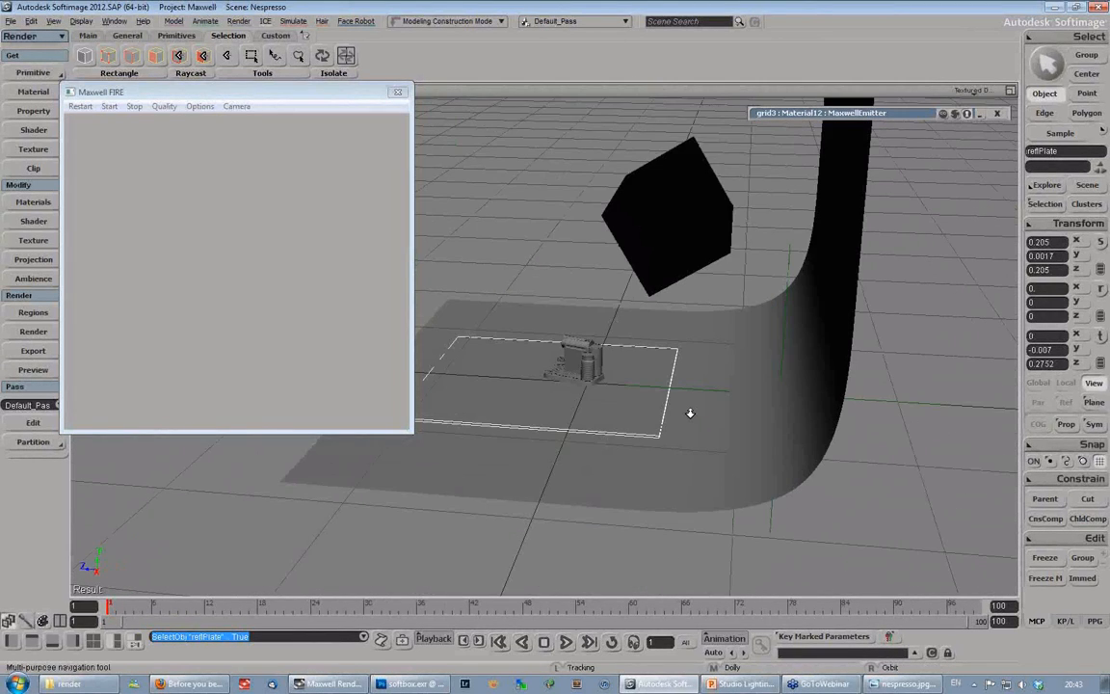
pyautogui.moveTo(691, 411); pyautogui.dragTo(567, 455, button='middle')
pyautogui.moveTo(554, 503); pyautogui.dragTo(550, 404, button='right')
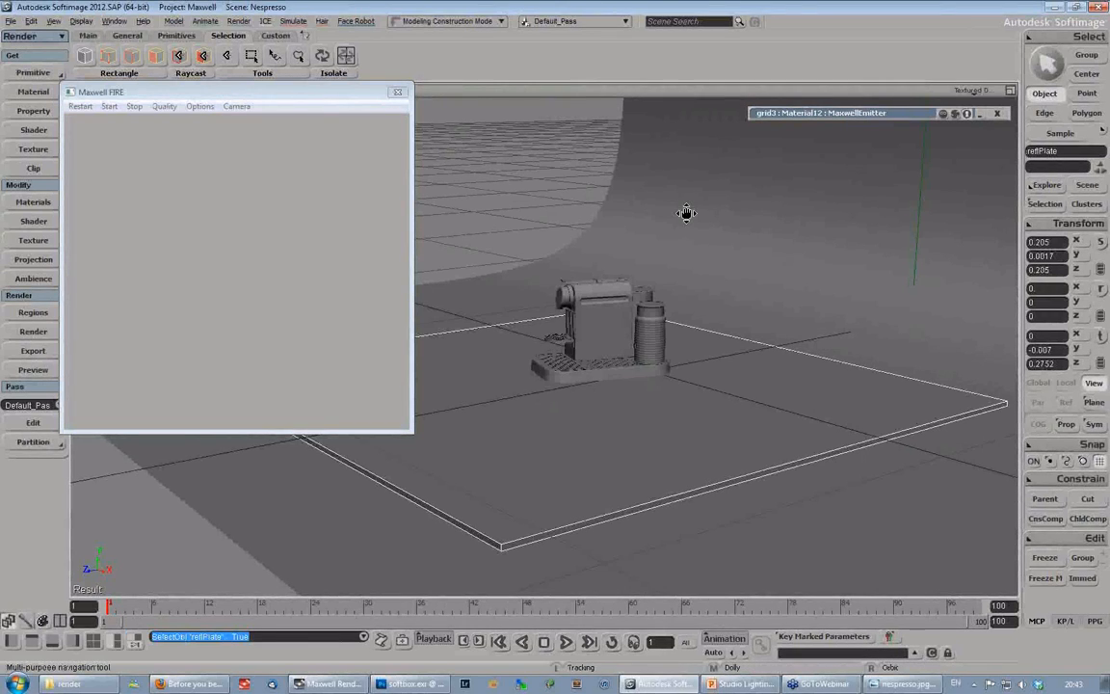
pyautogui.moveTo(685, 215); pyautogui.dragTo(626, 307)
pyautogui.moveTo(626, 307); pyautogui.dragTo(745, 291, button='middle')
pyautogui.click(636, 213)
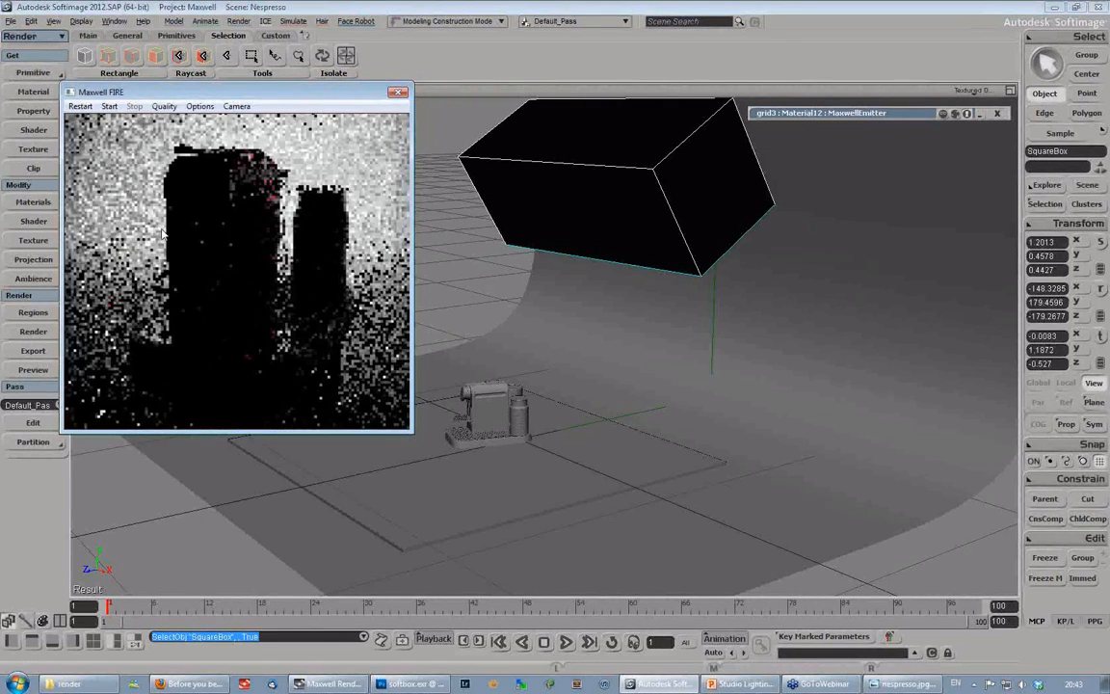
# - Compare the SquareBox softbox's placement around the coffee machine from side and front with the Maxwell FIRE render
pyautogui.moveTo(239, 92); pyautogui.dragTo(218, 109)
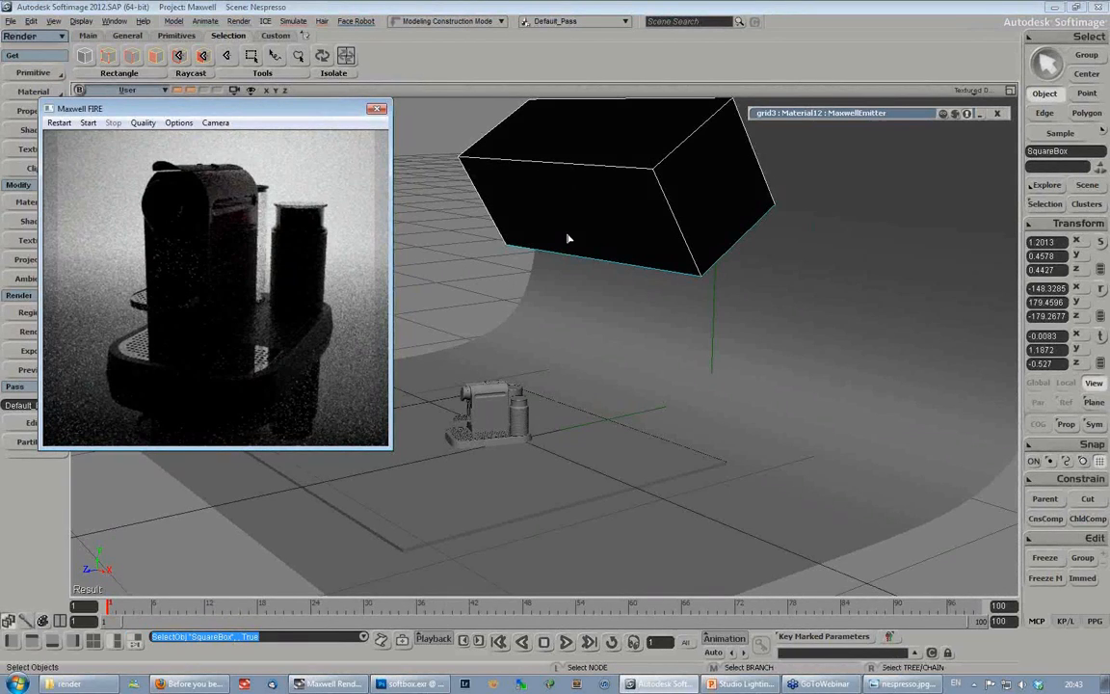
pyautogui.press('s')
pyautogui.moveTo(569, 238); pyautogui.dragTo(568, 312, button='right')
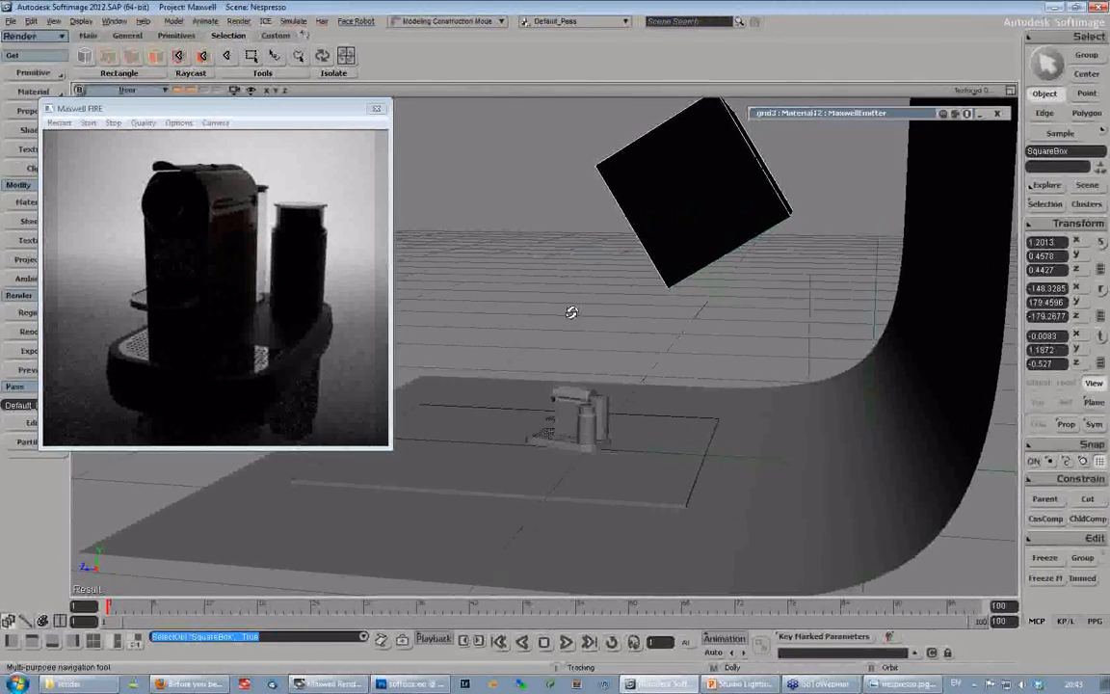
pyautogui.moveTo(572, 312); pyautogui.dragTo(587, 339, button='right')
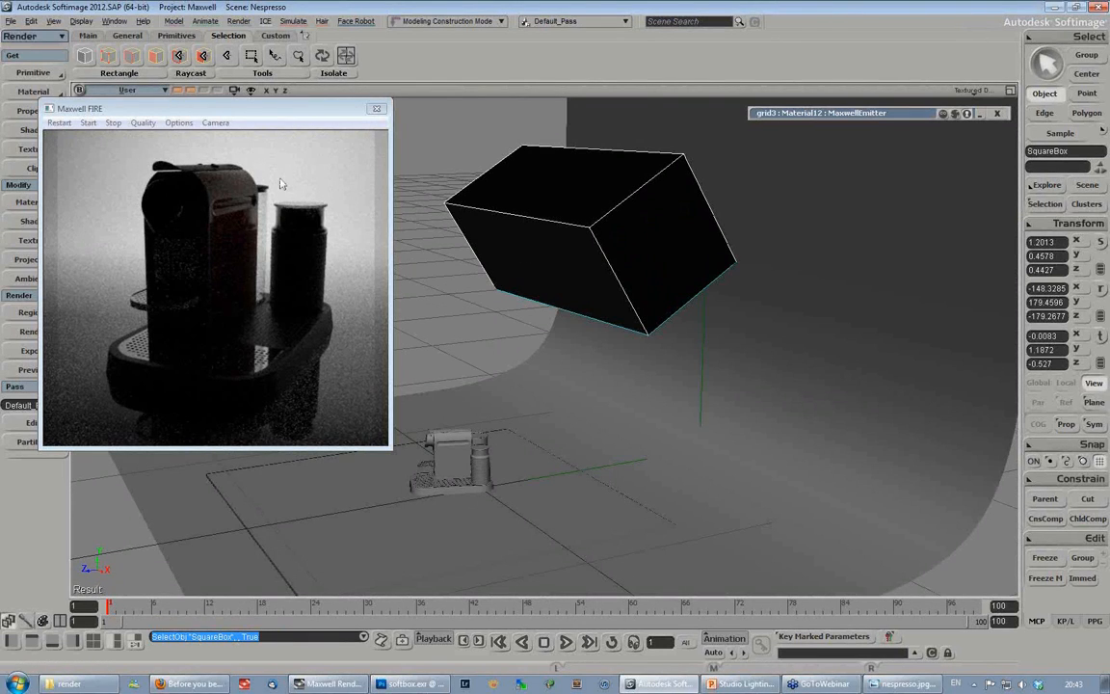
pyautogui.press('s')
pyautogui.moveTo(554, 283); pyautogui.dragTo(595, 228, button='right')
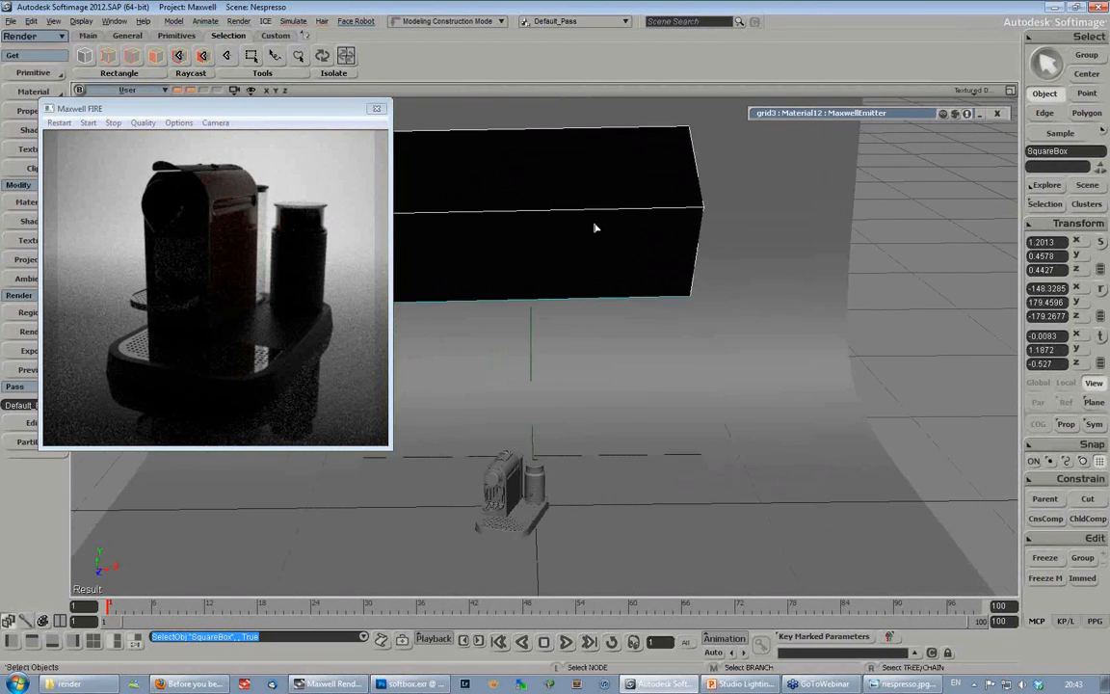
pyautogui.press('s')
pyautogui.moveTo(584, 291); pyautogui.dragTo(637, 287, button='right')
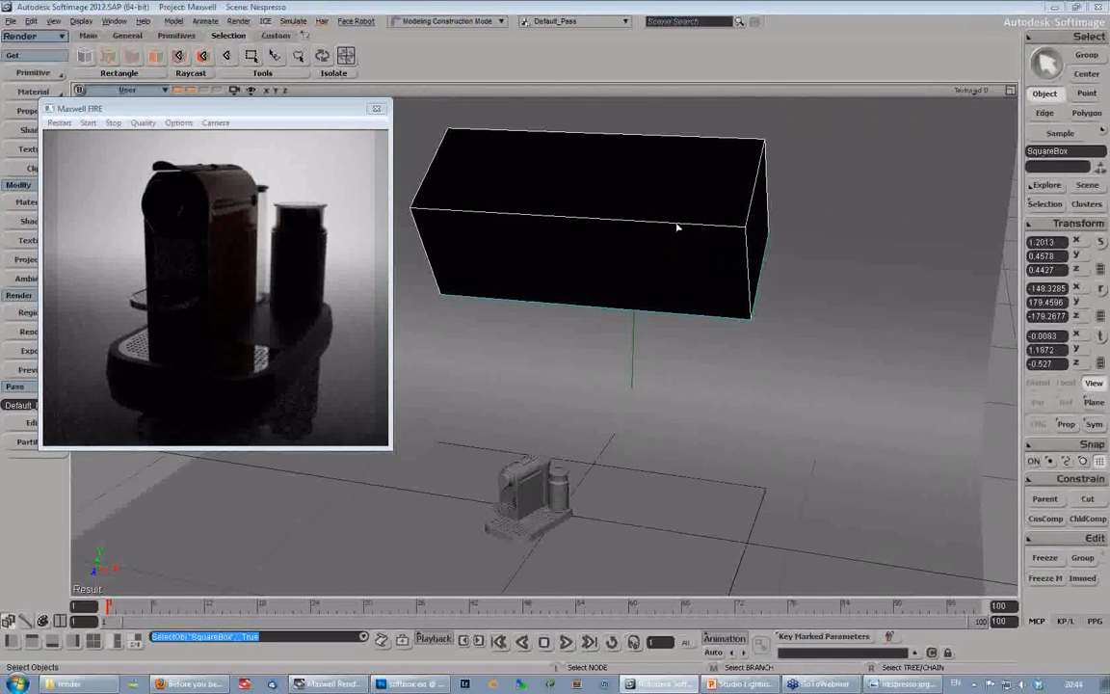
pyautogui.press('s')
pyautogui.moveTo(603, 246); pyautogui.dragTo(602, 245, button='right')
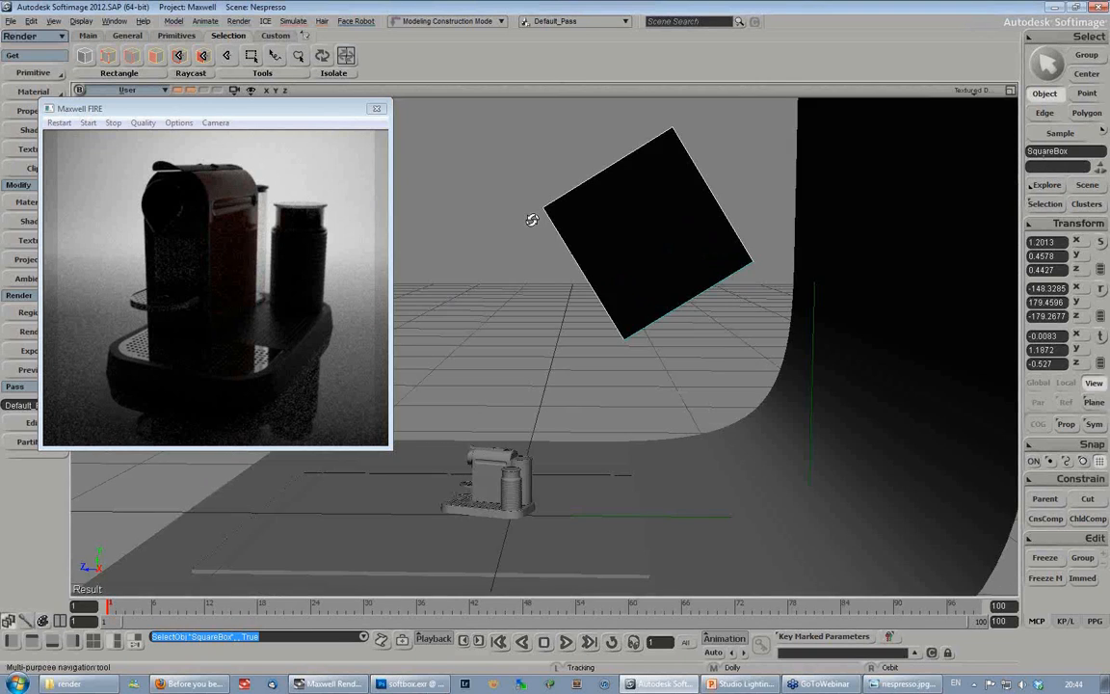
# - Open the MaxwellEmitter properties of squareEmitter inside the softbox and raise its luminance to about 8749 lumens
pyautogui.moveTo(530, 218)
pyautogui.mouseDown(button='right')
pyautogui.moveTo(607, 248)
pyautogui.moveTo(529, 213)
pyautogui.mouseUp(button='right')
pyautogui.click(1038, 203)
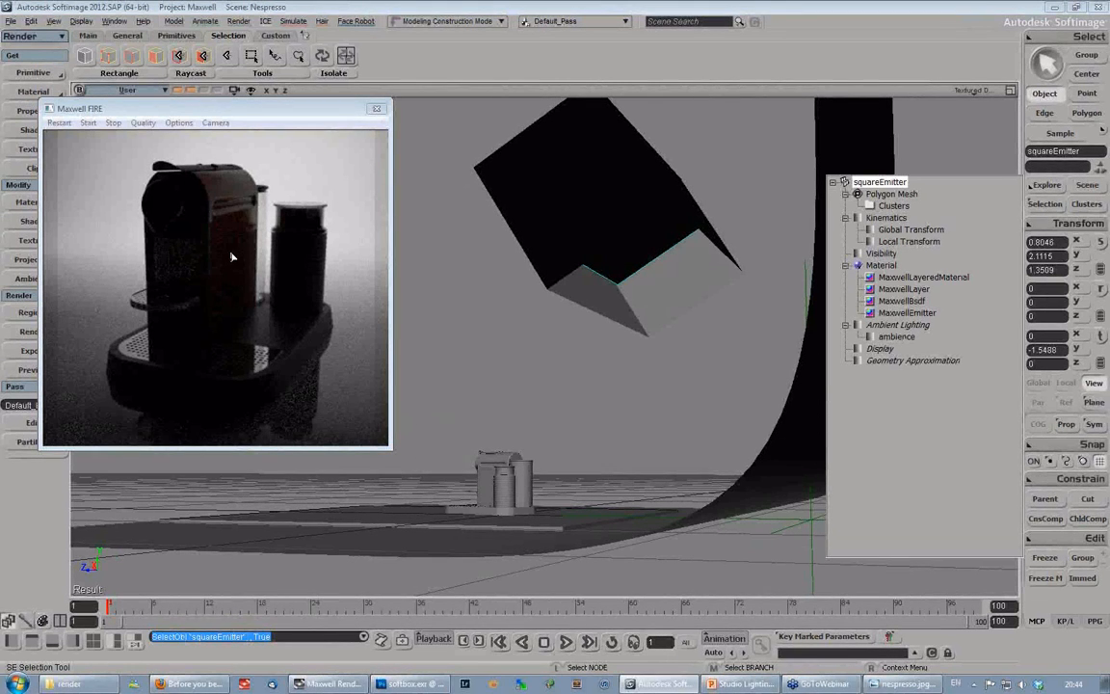
pyautogui.click(872, 315)
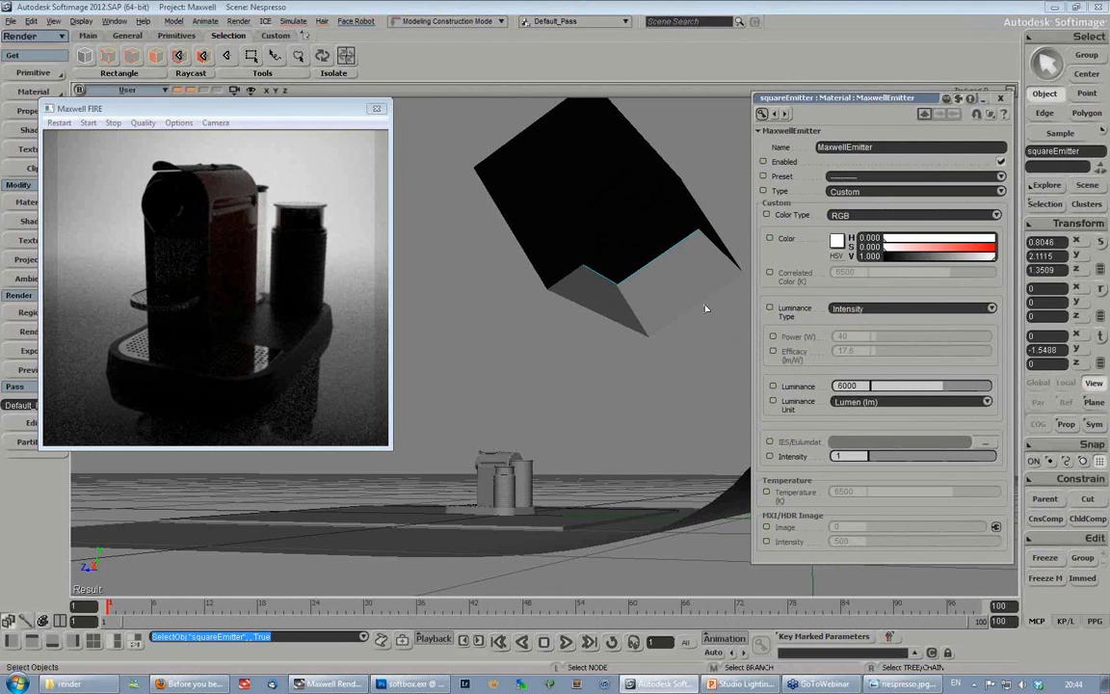
pyautogui.moveTo(872, 100); pyautogui.dragTo(859, 95)
pyautogui.moveTo(930, 383); pyautogui.dragTo(966, 383)
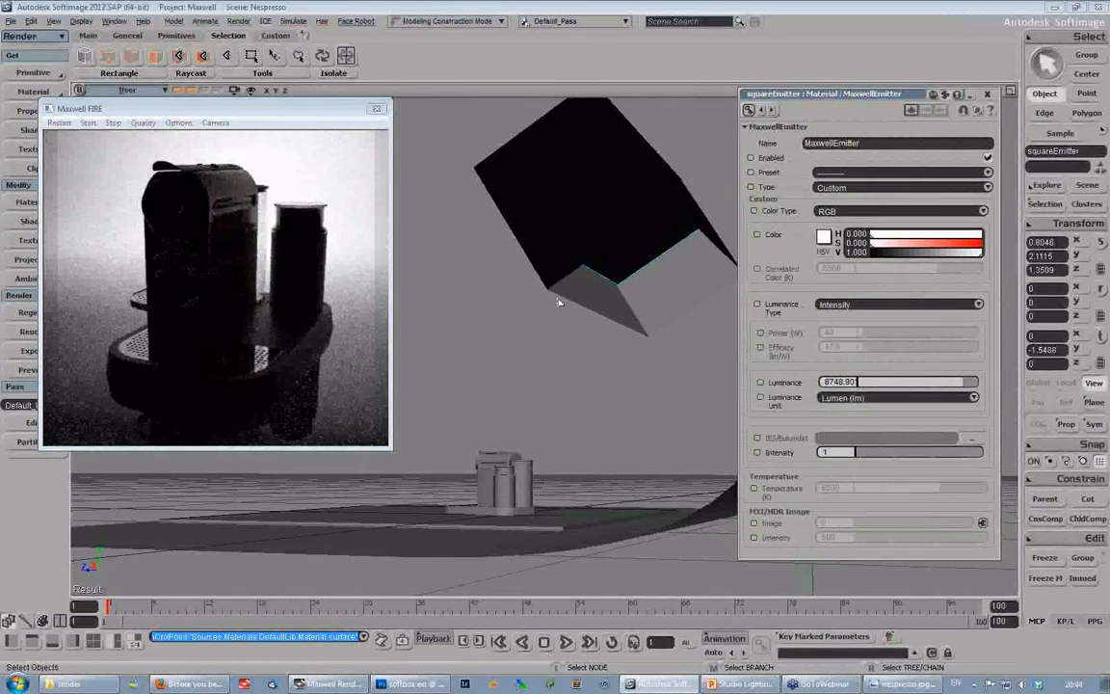
# - Select the SquareBox softbox and shift it sideways along its local X axis to about -0.067
pyautogui.press('s')
pyautogui.moveTo(476, 273); pyautogui.dragTo(587, 315, button='right')
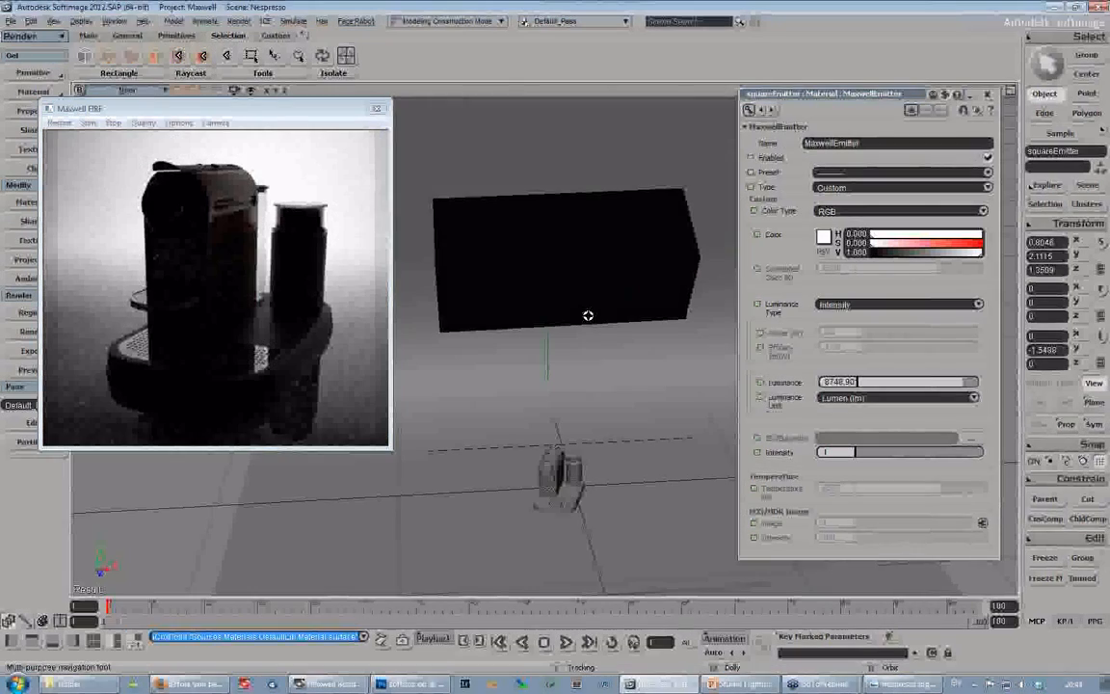
pyautogui.click(632, 257)
pyautogui.press('v')
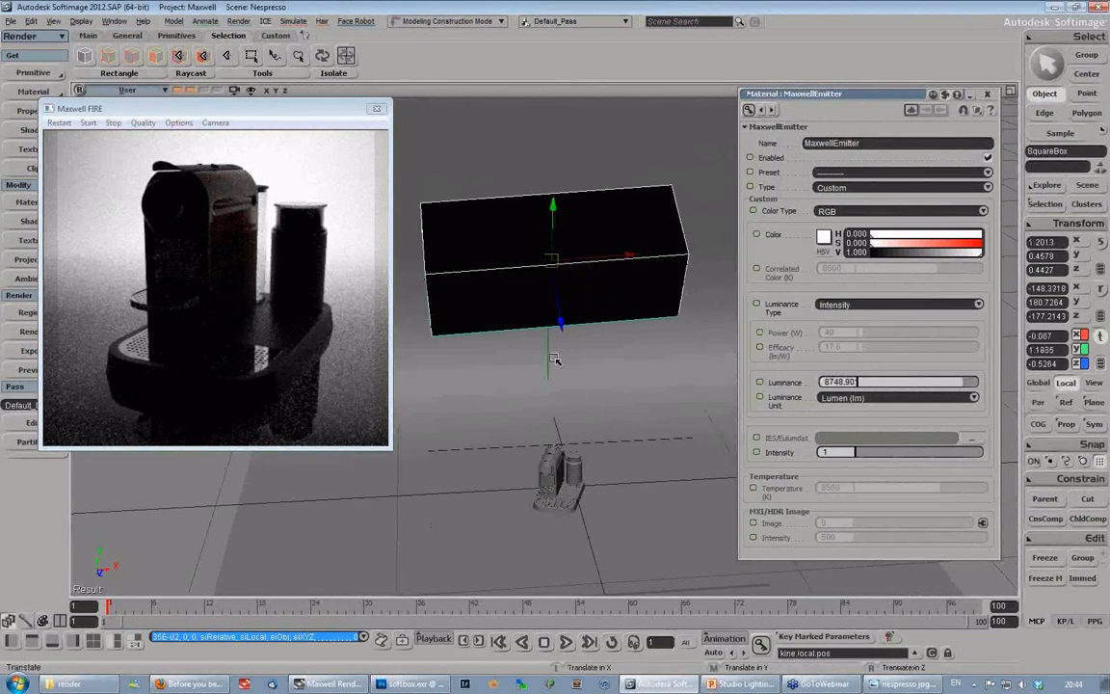
# - Select the null below the softbox and move it sideways along its local X axis to about -0.143
pyautogui.press('space')
pyautogui.click(554, 358)
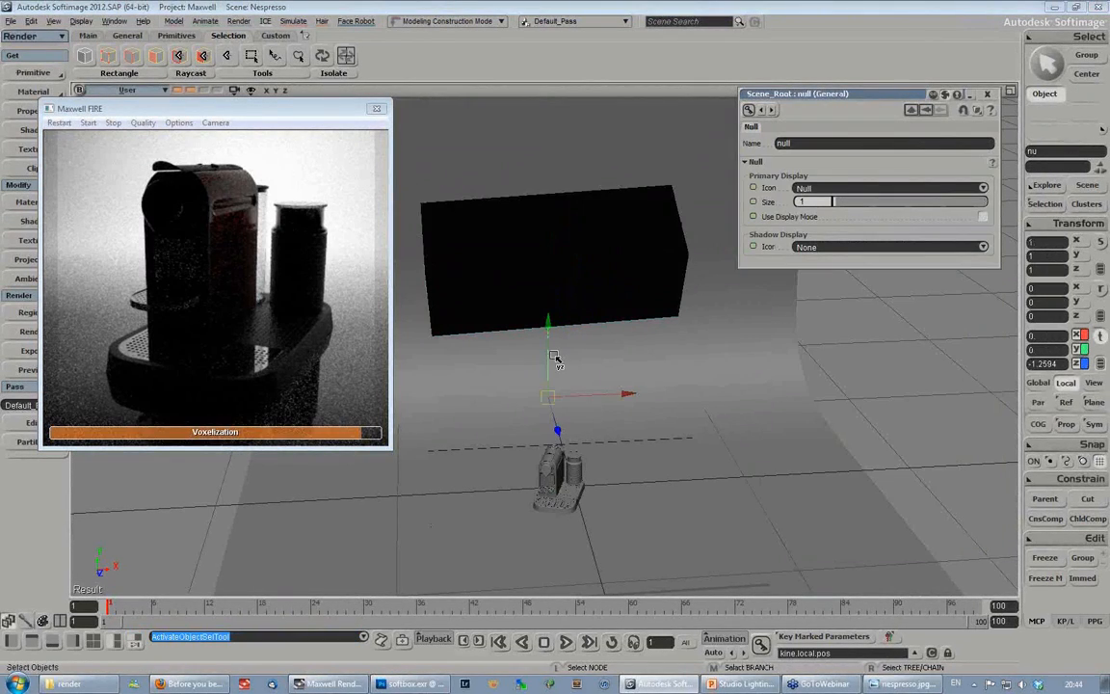
pyautogui.moveTo(626, 394); pyautogui.dragTo(619, 401)
pyautogui.press('s')
pyautogui.moveTo(639, 416); pyautogui.dragTo(616, 435, button='right')
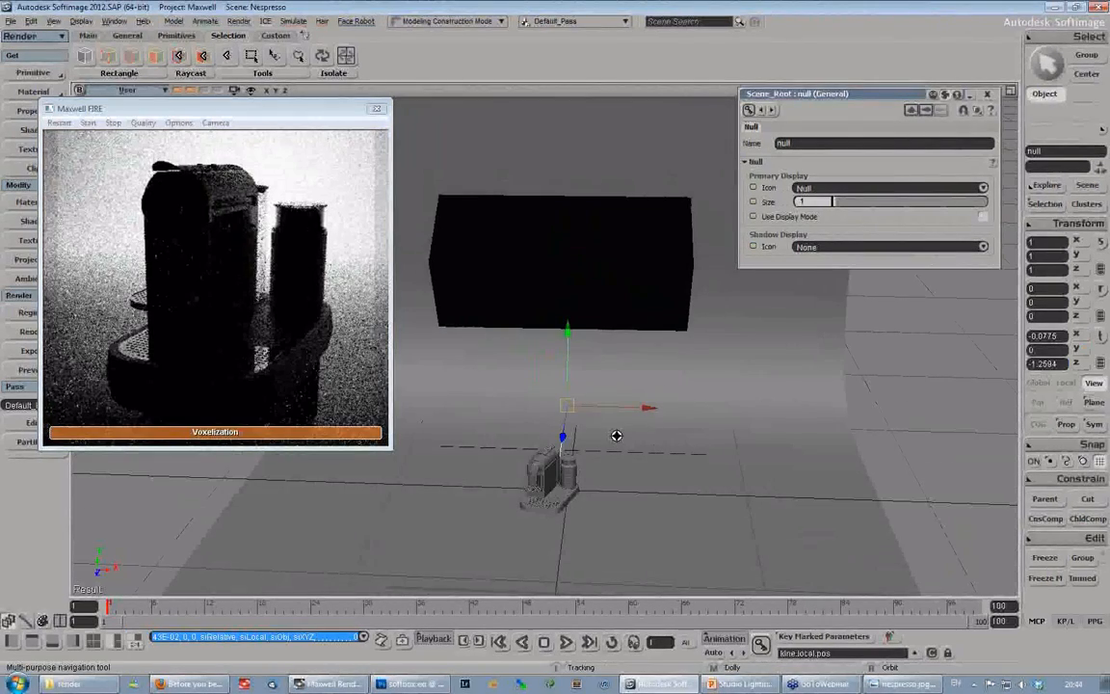
pyautogui.moveTo(626, 408); pyautogui.dragTo(617, 408)
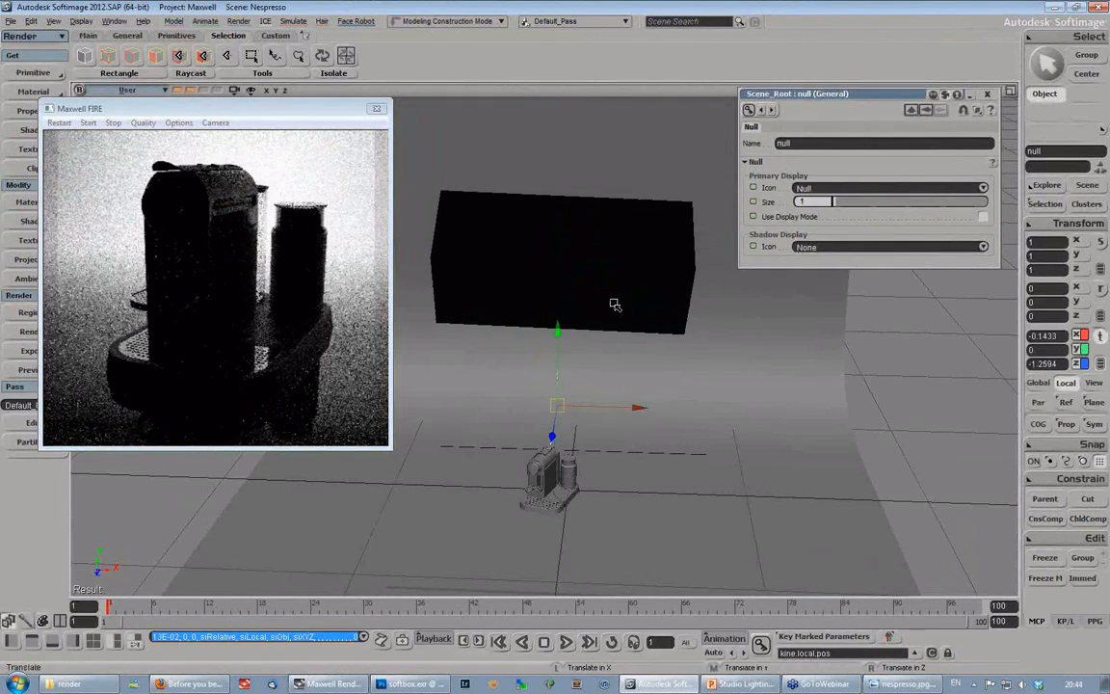
# - Reselect the SquareBox softbox and move it along its local X axis to about -0.135, roughly above the null
pyautogui.press('space')
pyautogui.click(615, 305)
pyautogui.moveTo(648, 268); pyautogui.dragTo(636, 272)
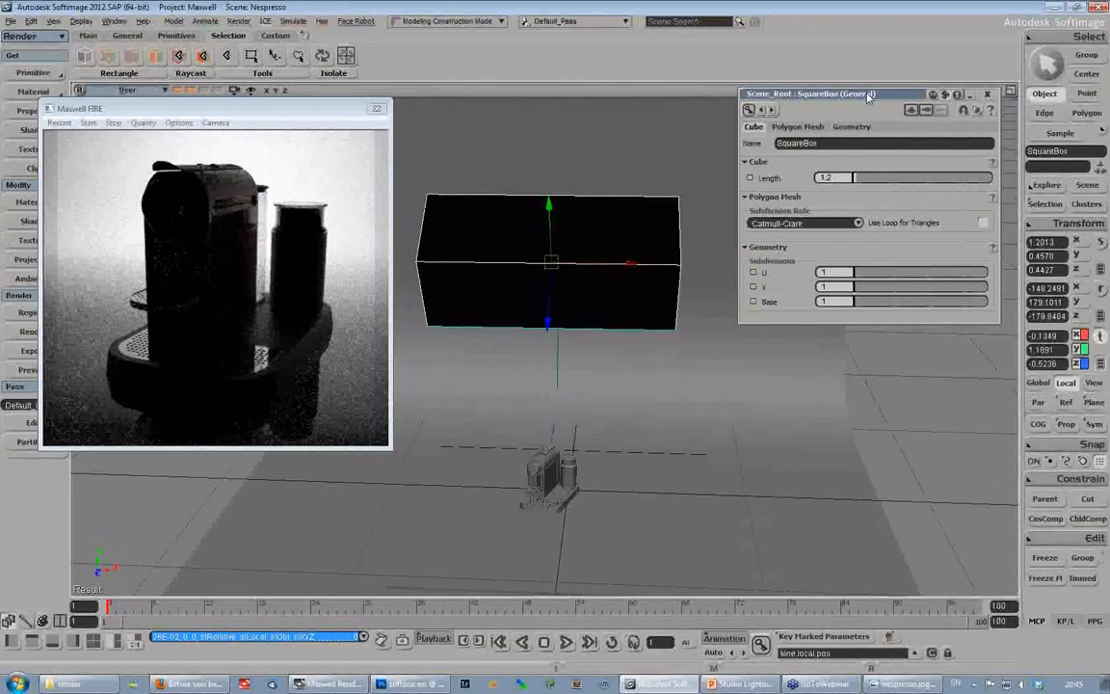
# - Examine the shifted SquareBox softbox over the coffee machine and its effect on the backdrop in the FIRE render
pyautogui.press('s')
pyautogui.moveTo(590, 335)
pyautogui.mouseDown(button='right')
pyautogui.moveTo(645, 328)
pyautogui.moveTo(593, 337)
pyautogui.mouseUp(button='right')
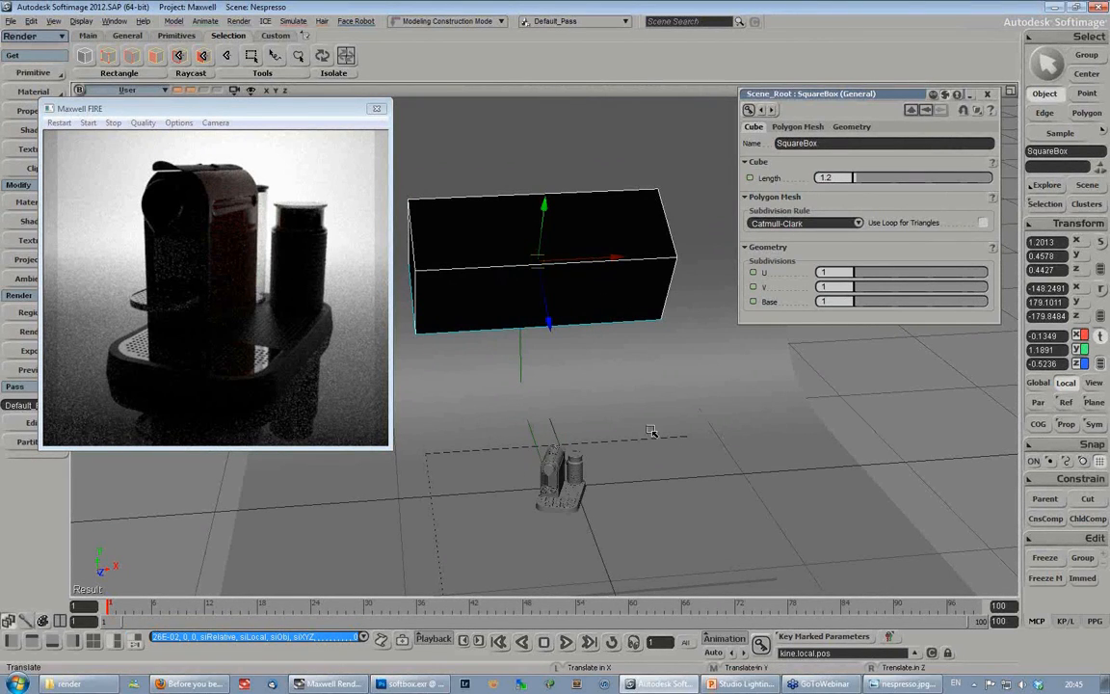
pyautogui.press('s')
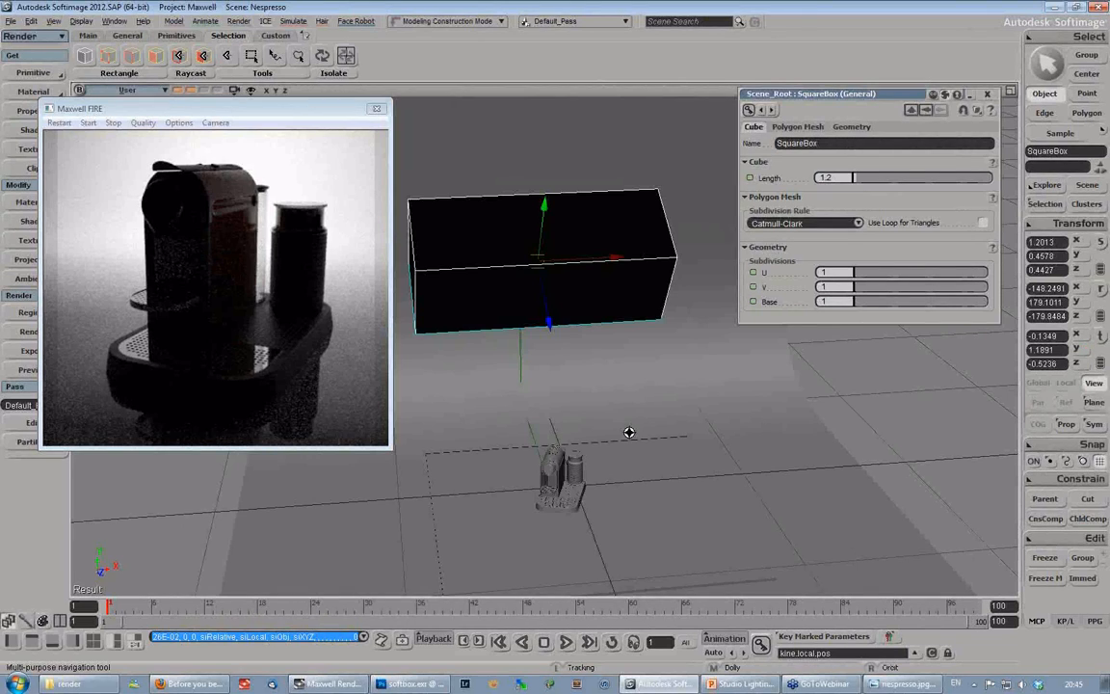
pyautogui.moveTo(628, 431); pyautogui.dragTo(650, 460, button='right')
pyautogui.press('v')
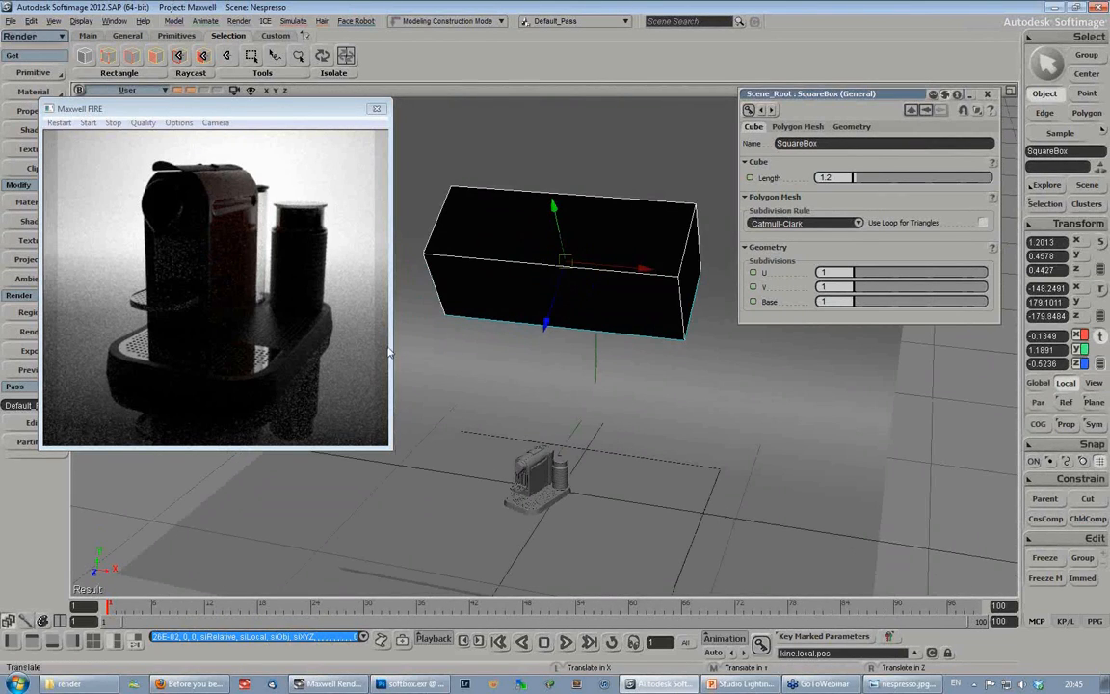
pyautogui.press('space')
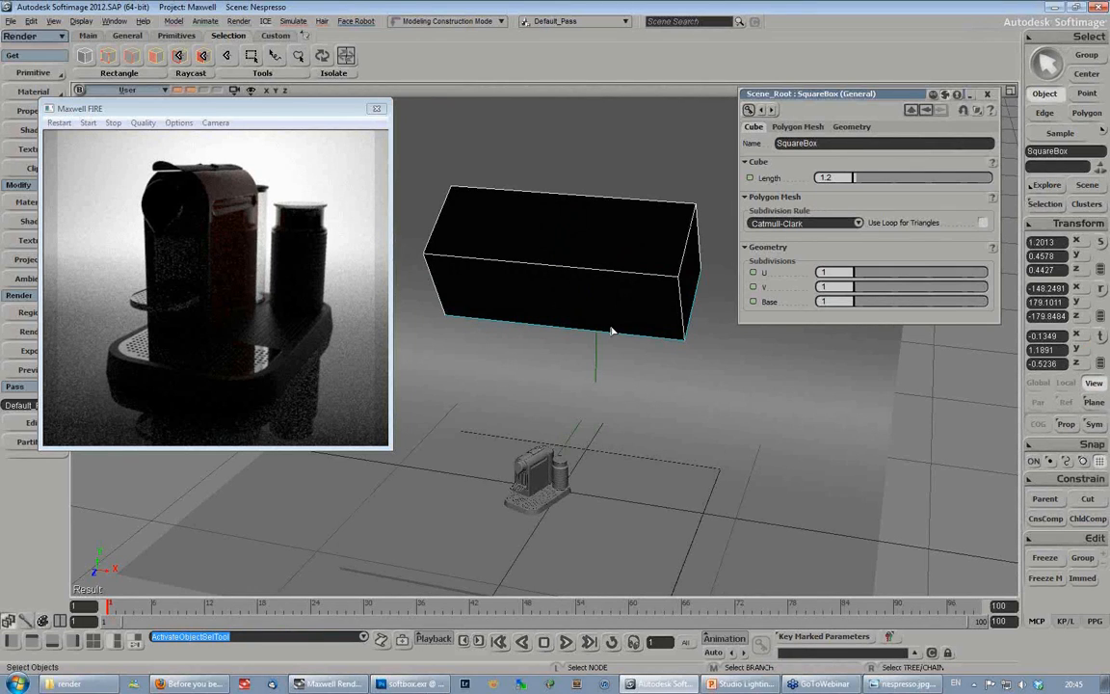
pyautogui.press('s')
pyautogui.moveTo(618, 387); pyautogui.dragTo(617, 382, button='right')
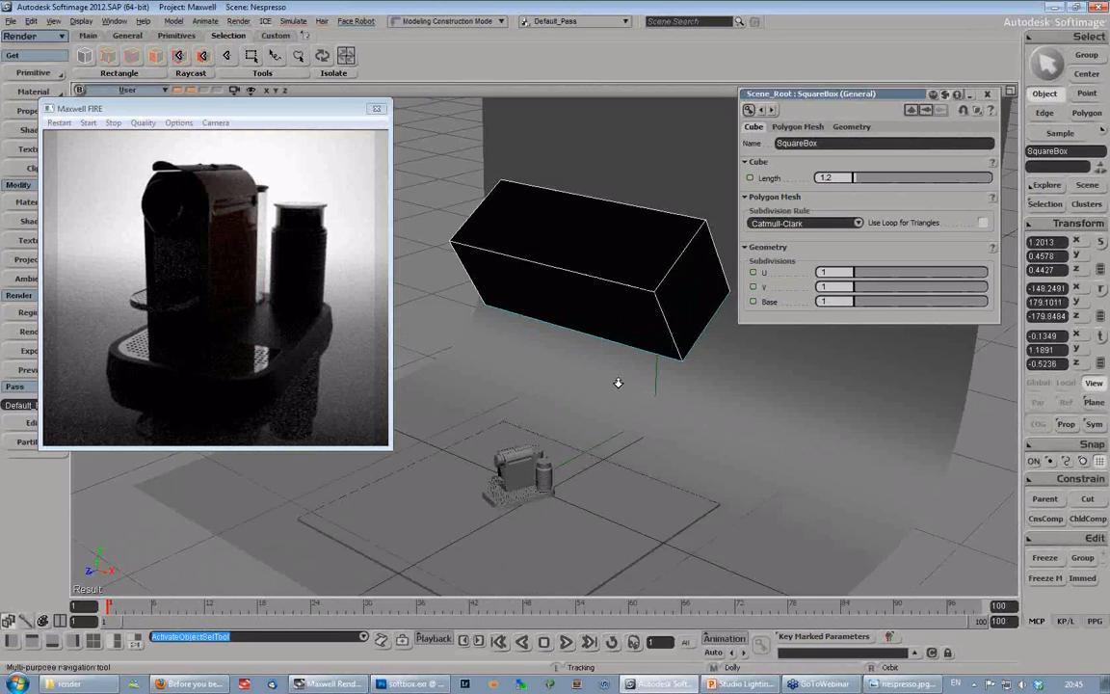
# - Create a polygon mesh grid at the scene origin and set its U and V subdivisions to 1
pyautogui.click(35, 73)
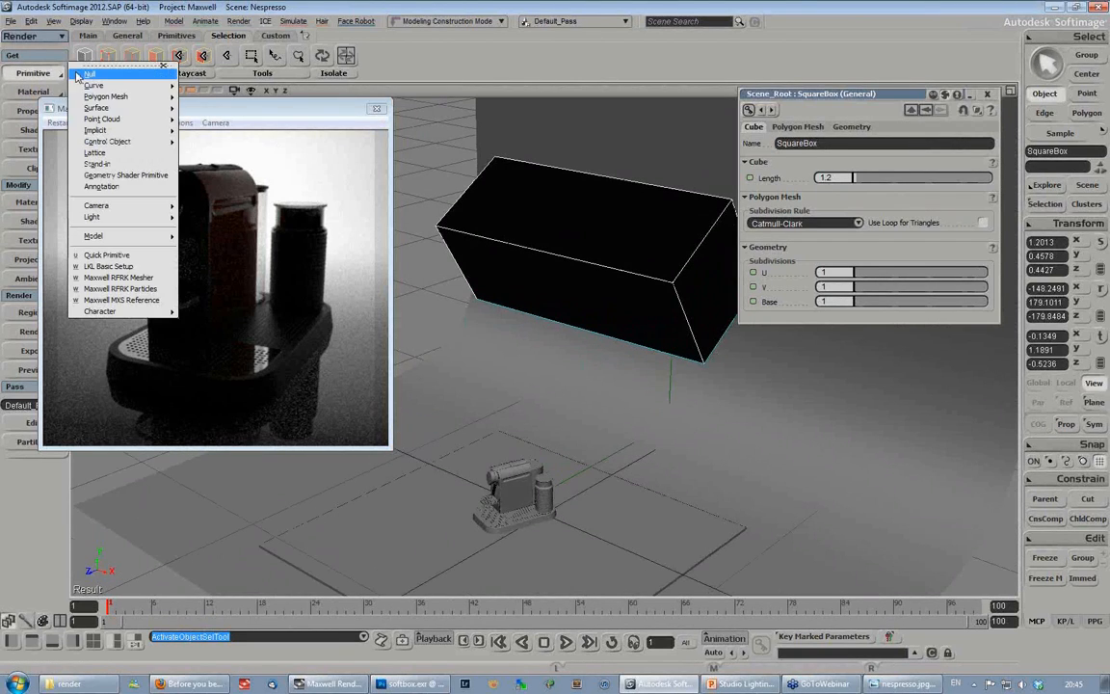
pyautogui.moveTo(145, 96)
pyautogui.click(202, 143)
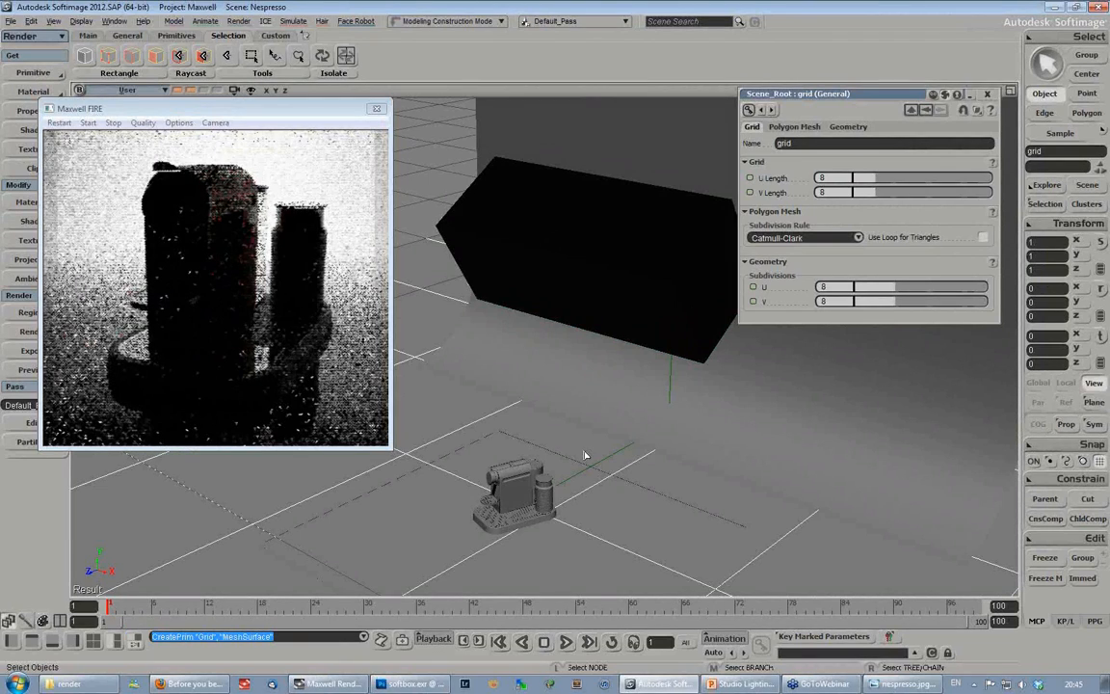
pyautogui.scroll(-5, 659, 357)
pyautogui.click(856, 287)
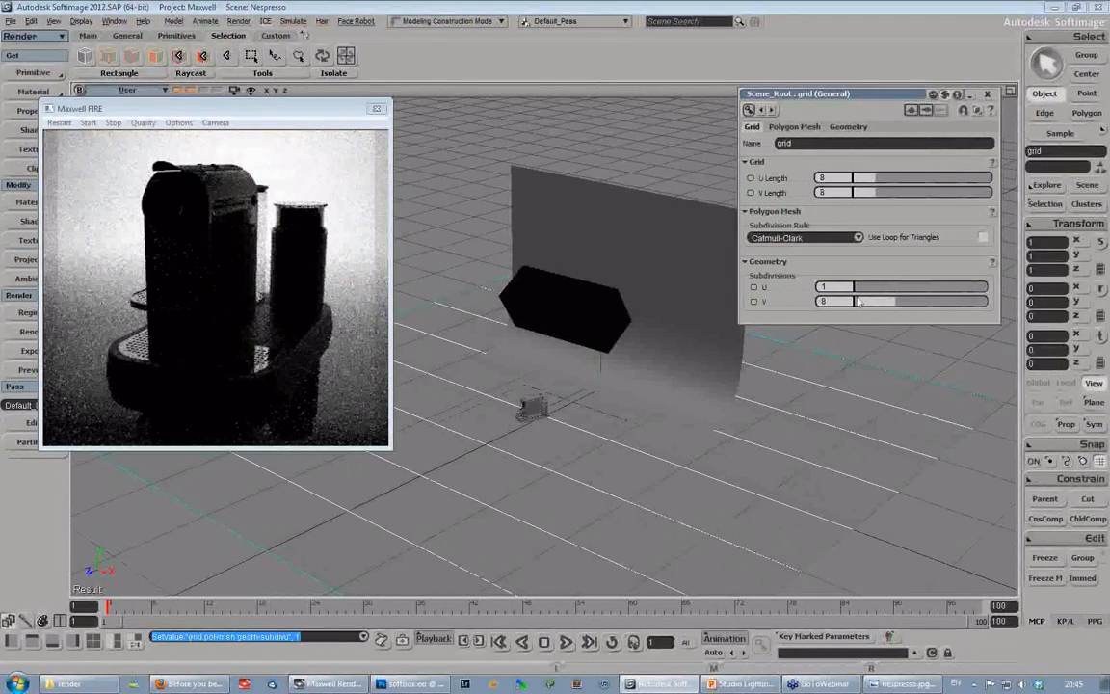
pyautogui.click(856, 302)
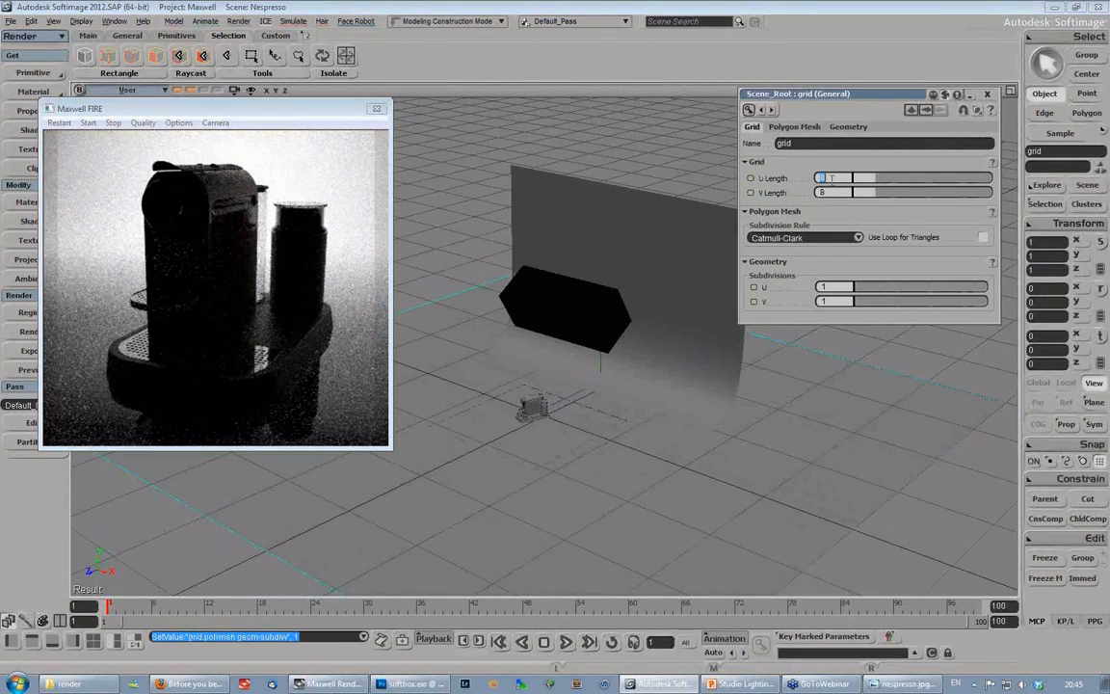
# - Set the new grid's U Length and V Length to 1
pyautogui.write('1')
pyautogui.press('Tab')
pyautogui.write('1')
pyautogui.press('Return')
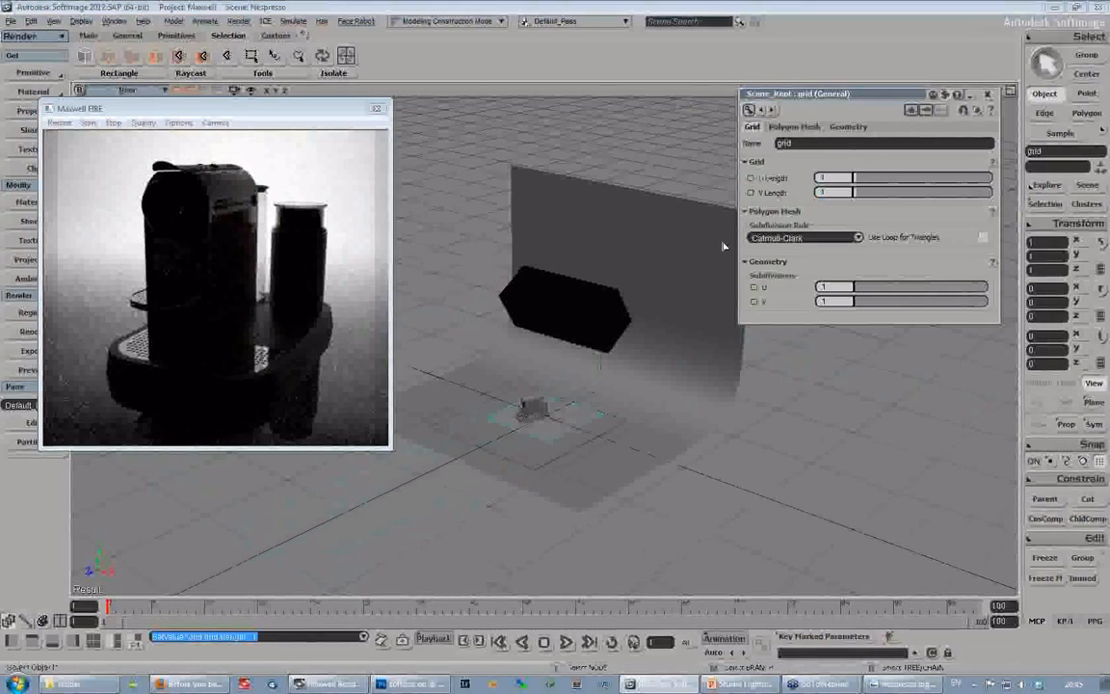
# - Move the grid above the coffee machine to local Y 0.6972 and Z 0.4075, and tilt it about 5.29 degrees around X
pyautogui.press('v')
pyautogui.moveTo(538, 308); pyautogui.dragTo(500, 383)
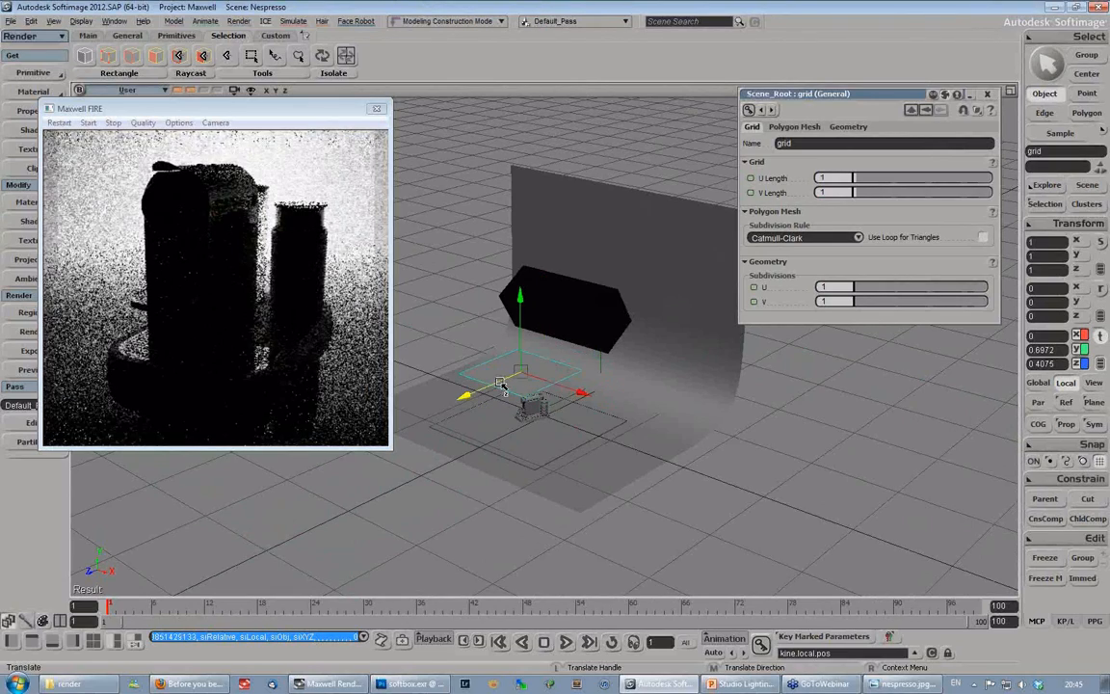
pyautogui.press('c')
pyautogui.moveTo(675, 329); pyautogui.dragTo(615, 338)
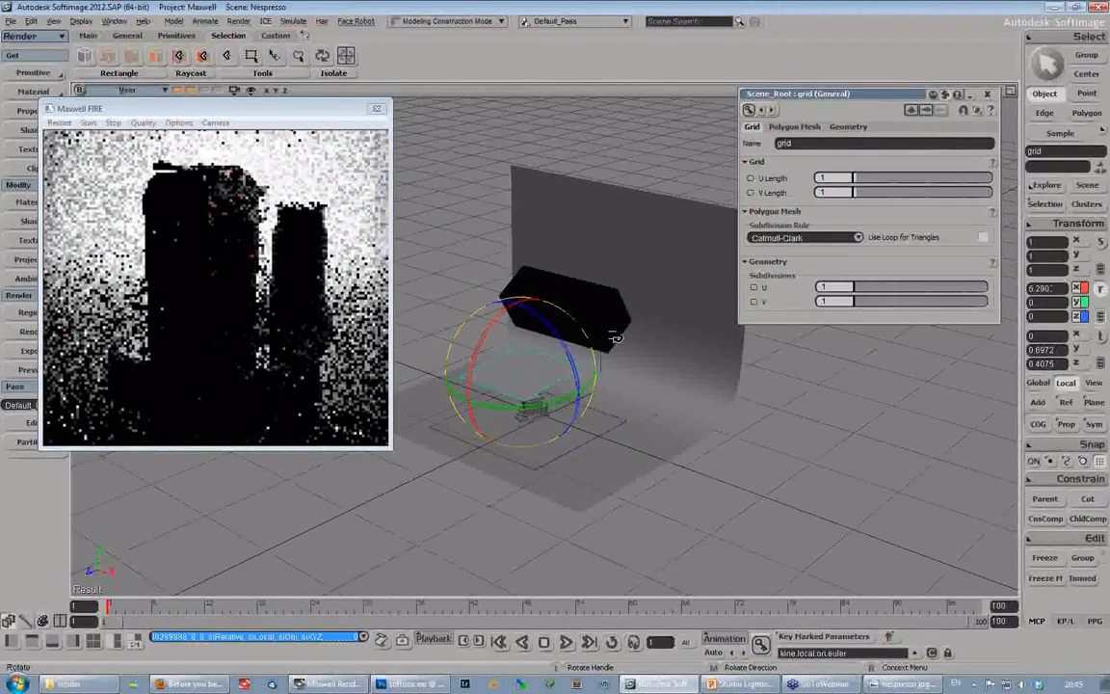
# - Assign a Maxwell Layered Material to the grid and add an emitter to its MaxwellLayer in the Render Tree
pyautogui.click(33, 91)
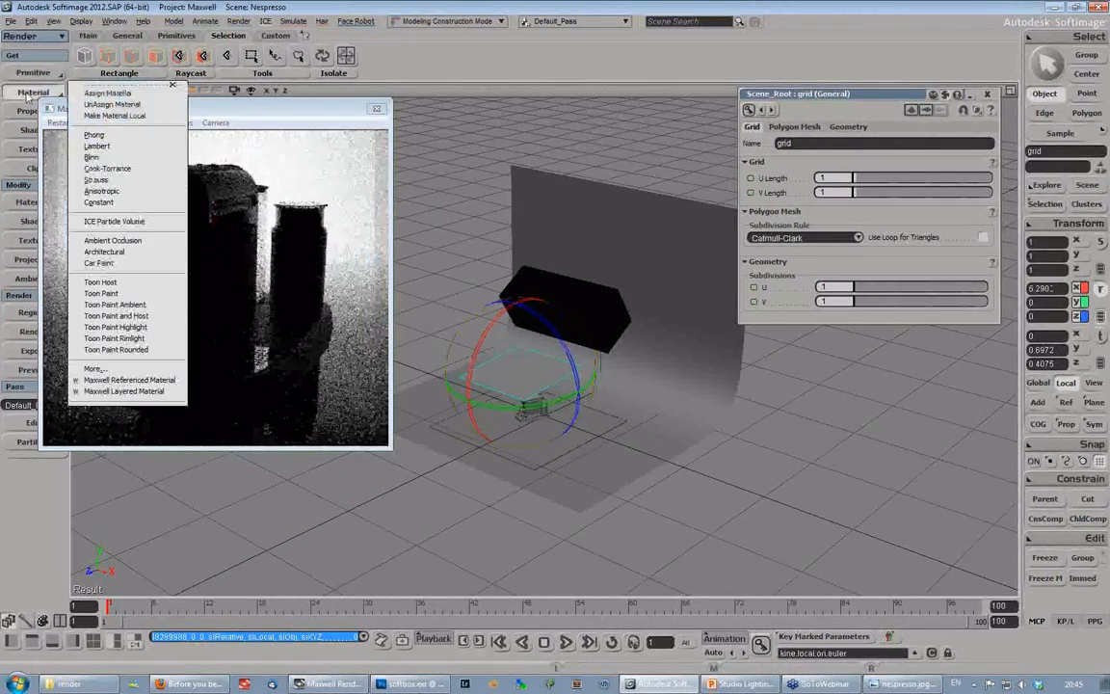
pyautogui.click(123, 391)
pyautogui.press('7')
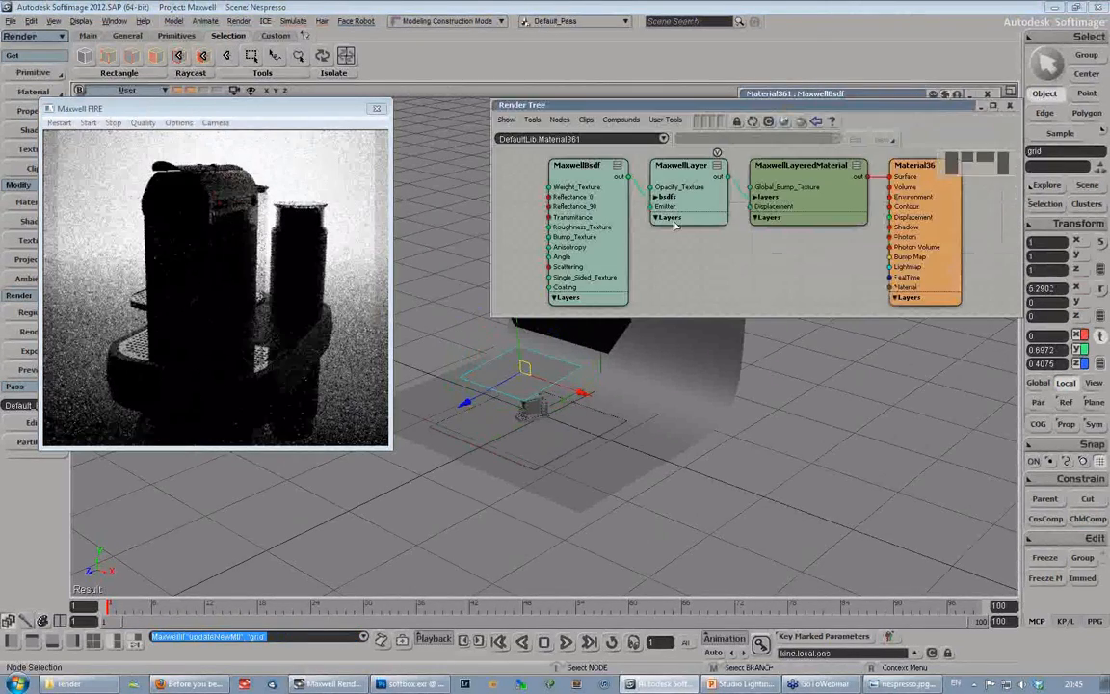
pyautogui.doubleClick(687, 167)
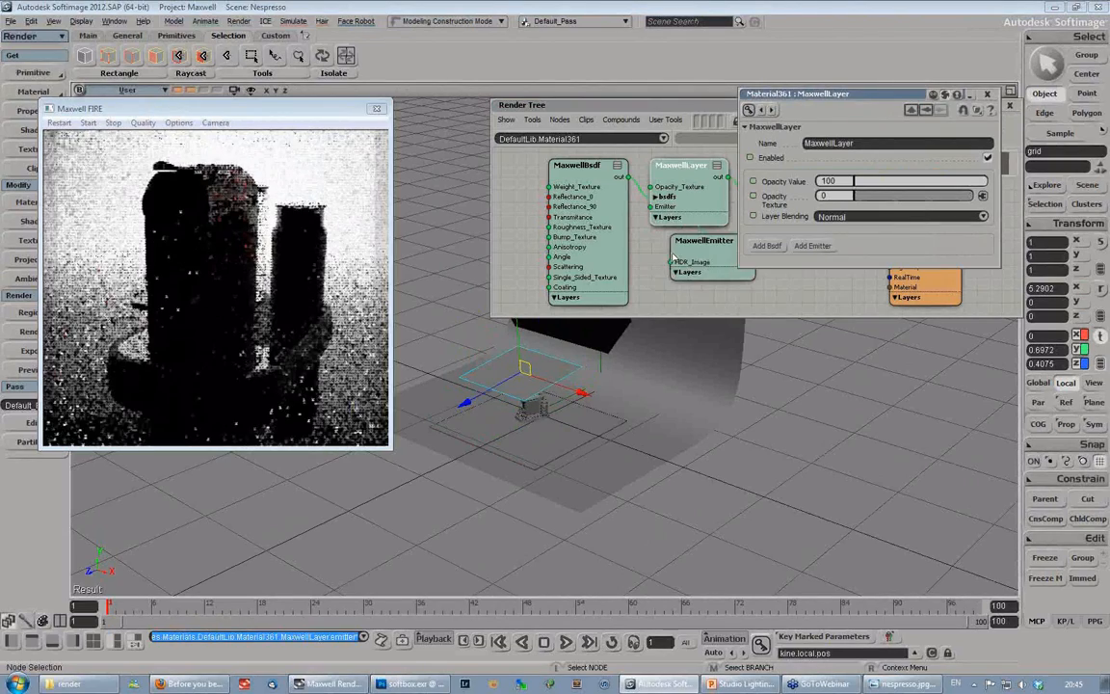
pyautogui.click(825, 247)
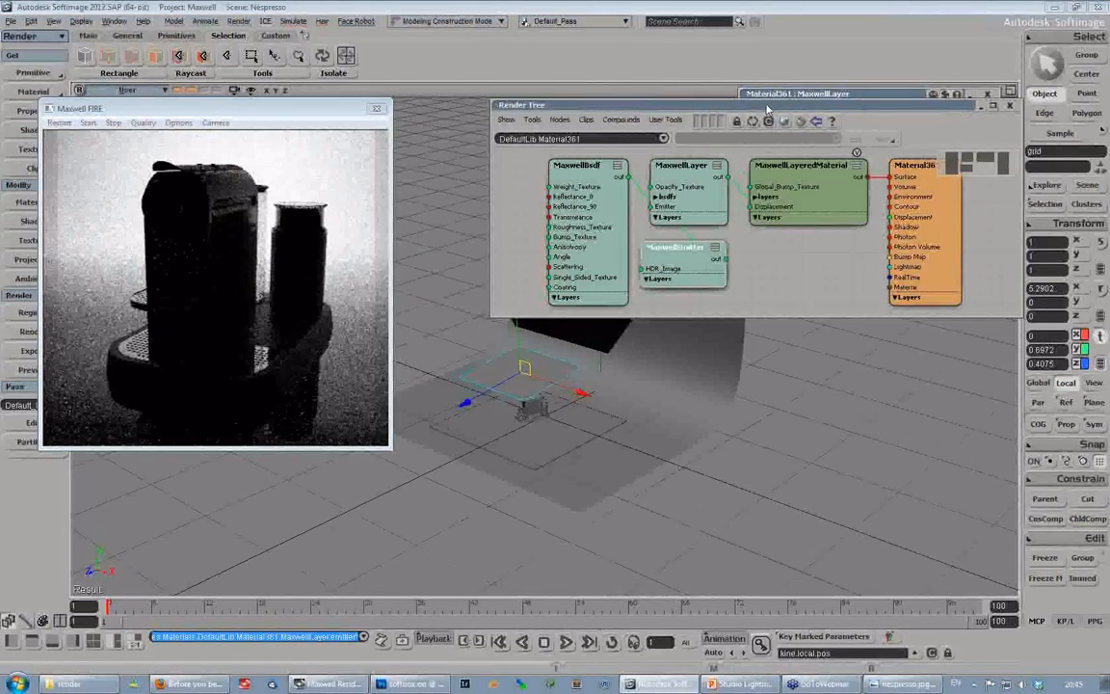
pyautogui.moveTo(617, 104); pyautogui.dragTo(487, 300)
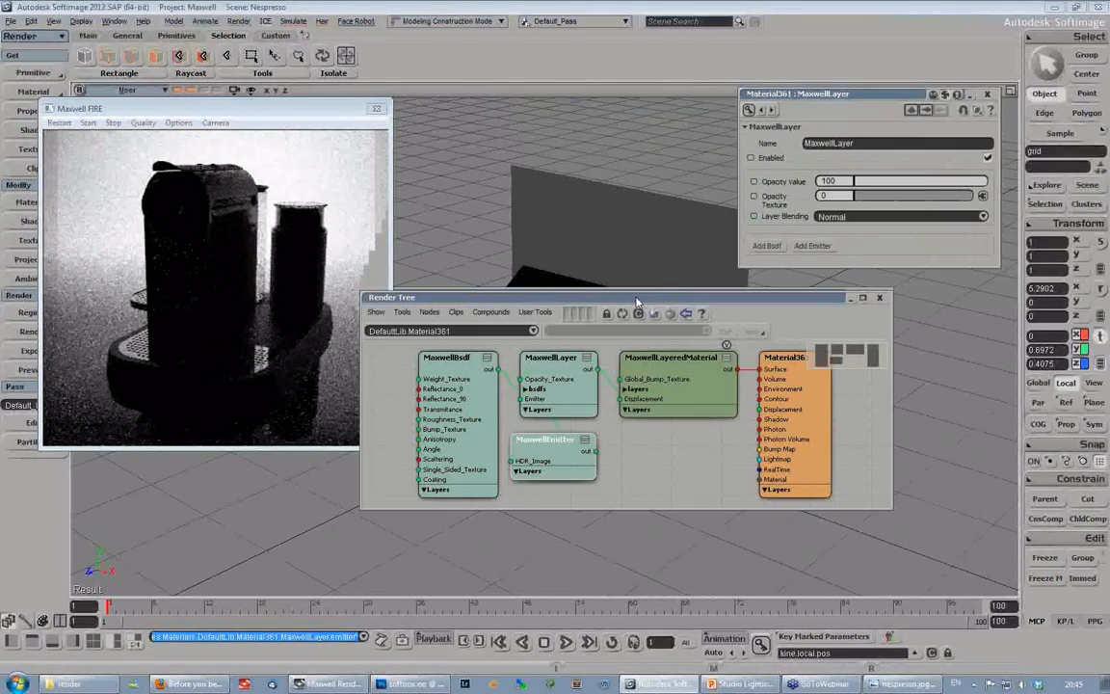
# - Set the grid's MaxwellEmitter luminance type to Intensity with a luminance of 4000 lumen
pyautogui.doubleClick(562, 468)
pyautogui.click(860, 304)
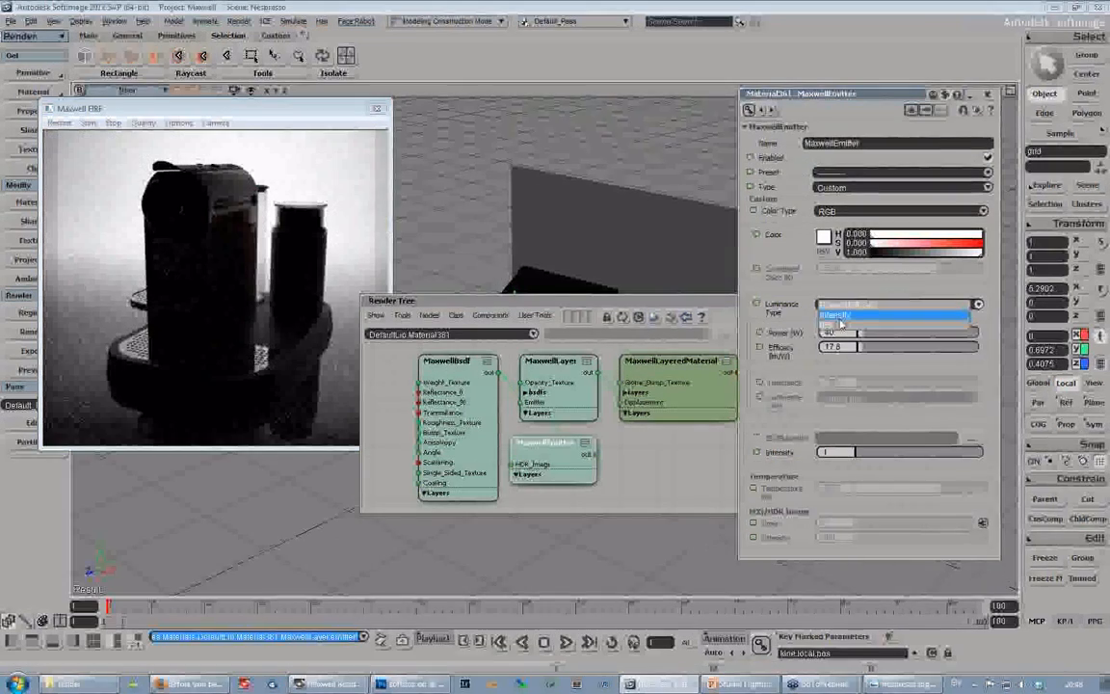
pyautogui.click(860, 308)
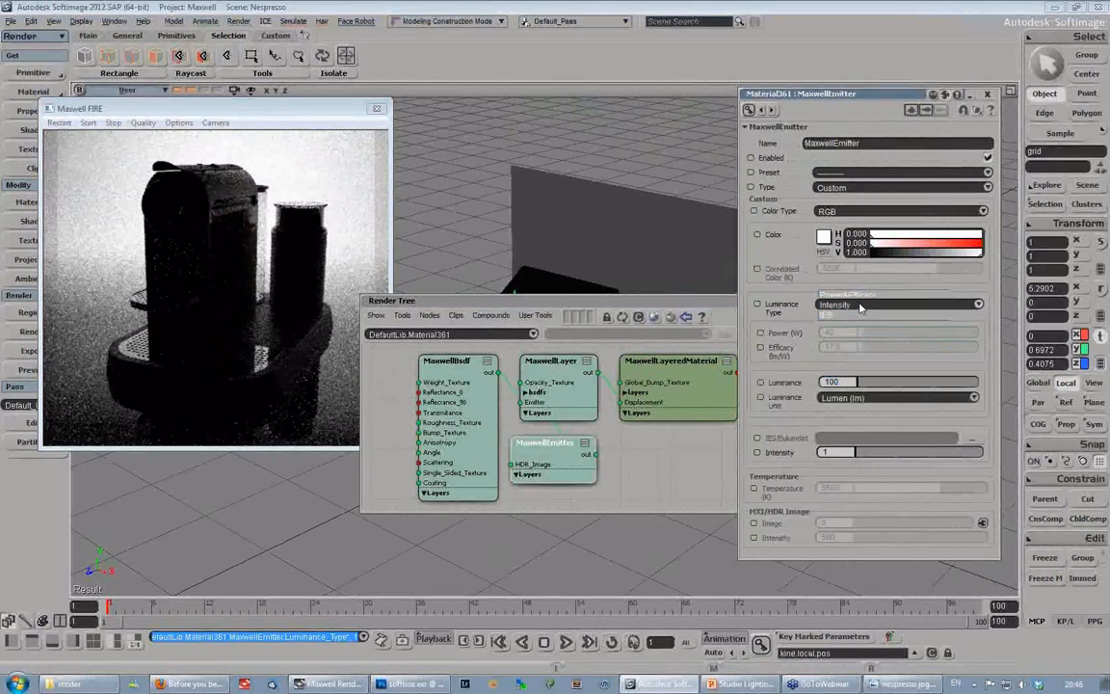
pyautogui.click(837, 382)
pyautogui.write('4000')
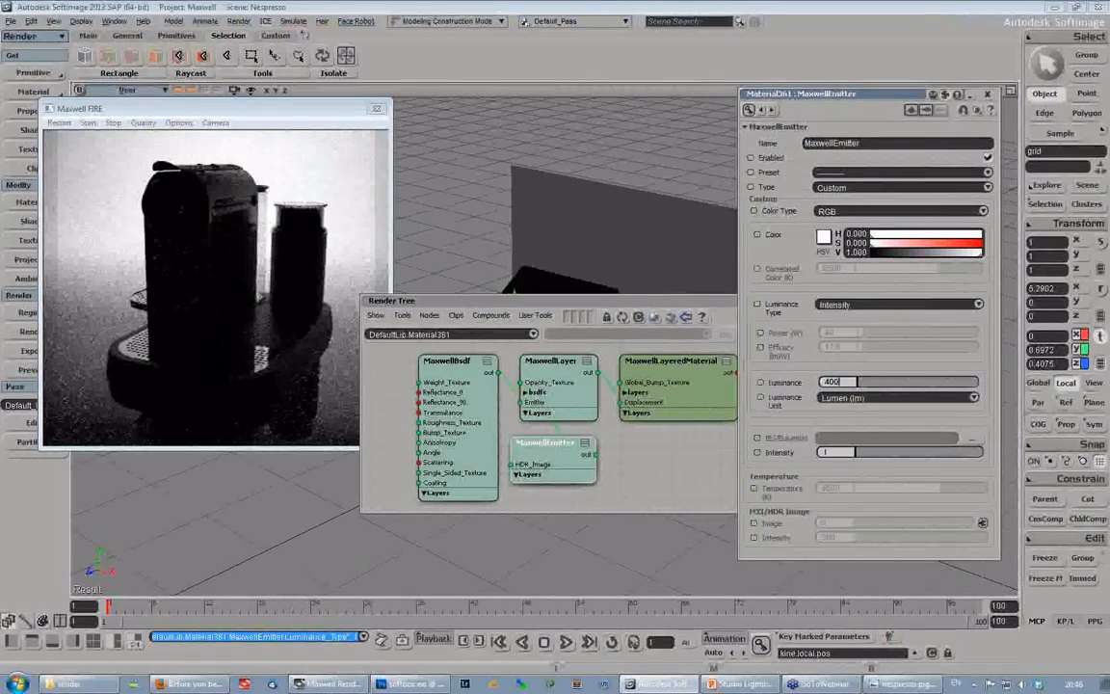
pyautogui.press('Return')
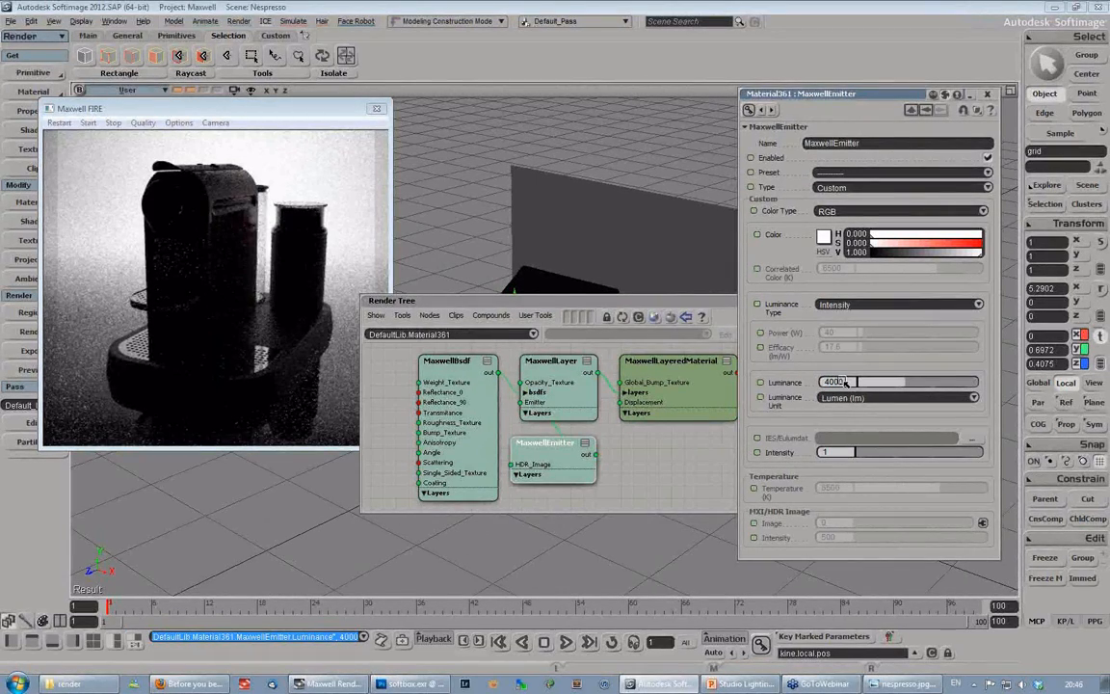
# - Toggle the emitter's luminance type to Power & Efficacy and back to Intensity
pyautogui.click(845, 306)
pyautogui.click(829, 302)
pyautogui.click(854, 305)
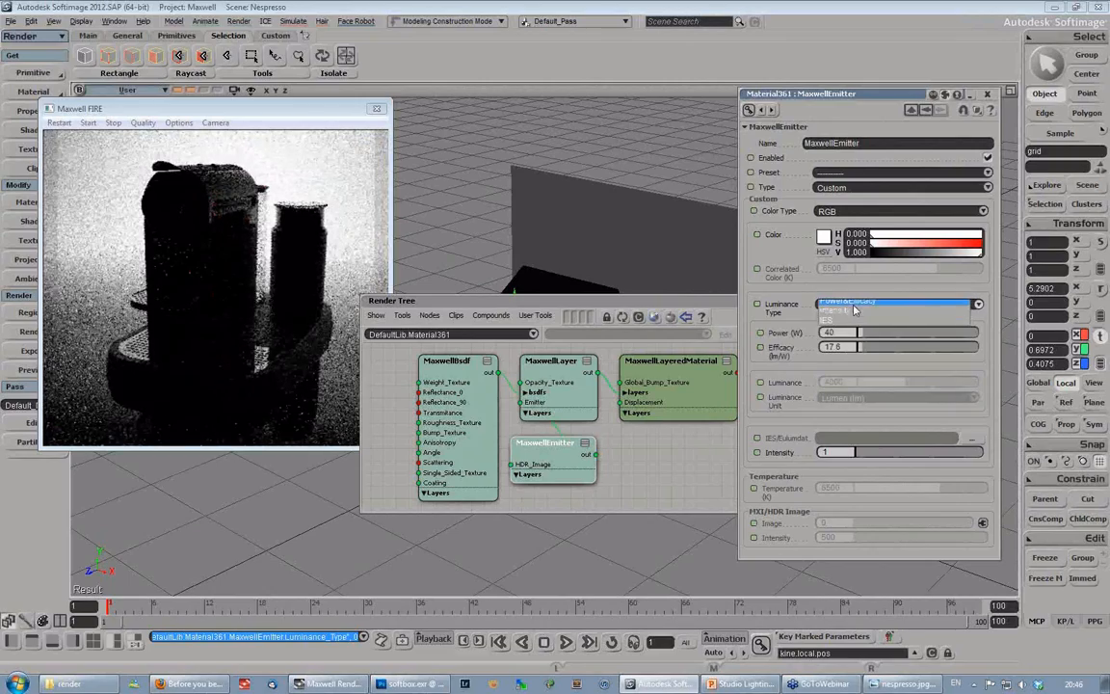
pyautogui.click(853, 310)
# - Close the Render Tree and restart the Maxwell FIRE render with the new grid emitter
pyautogui.moveTo(661, 305); pyautogui.dragTo(477, 340)
pyautogui.click(697, 335)
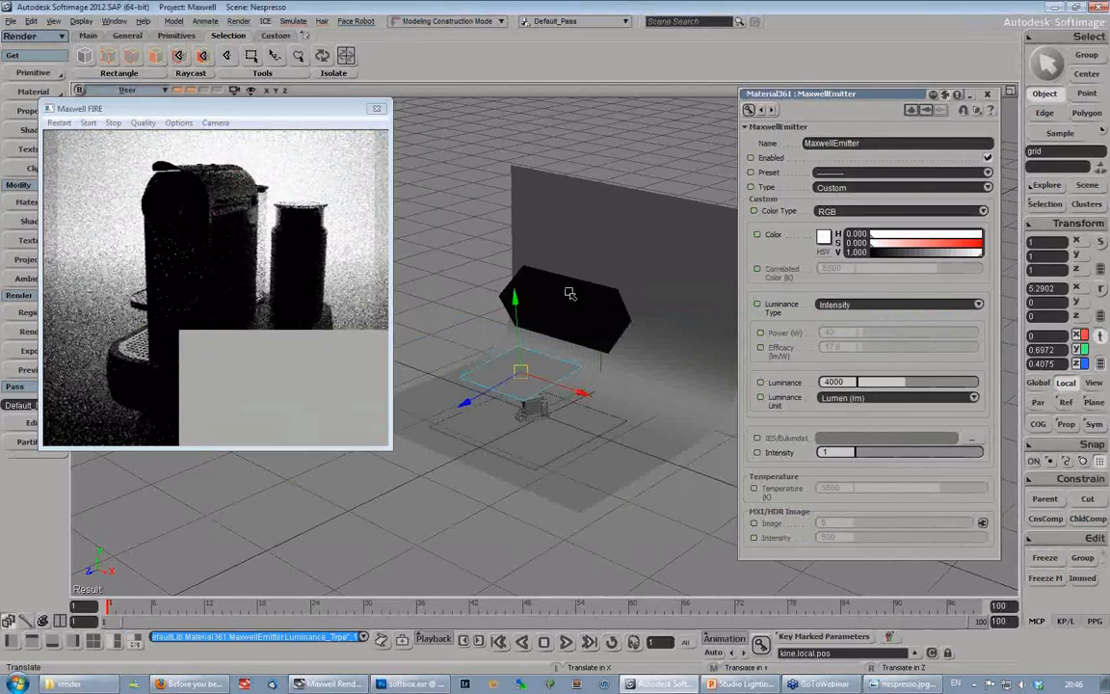
pyautogui.click(57, 127)
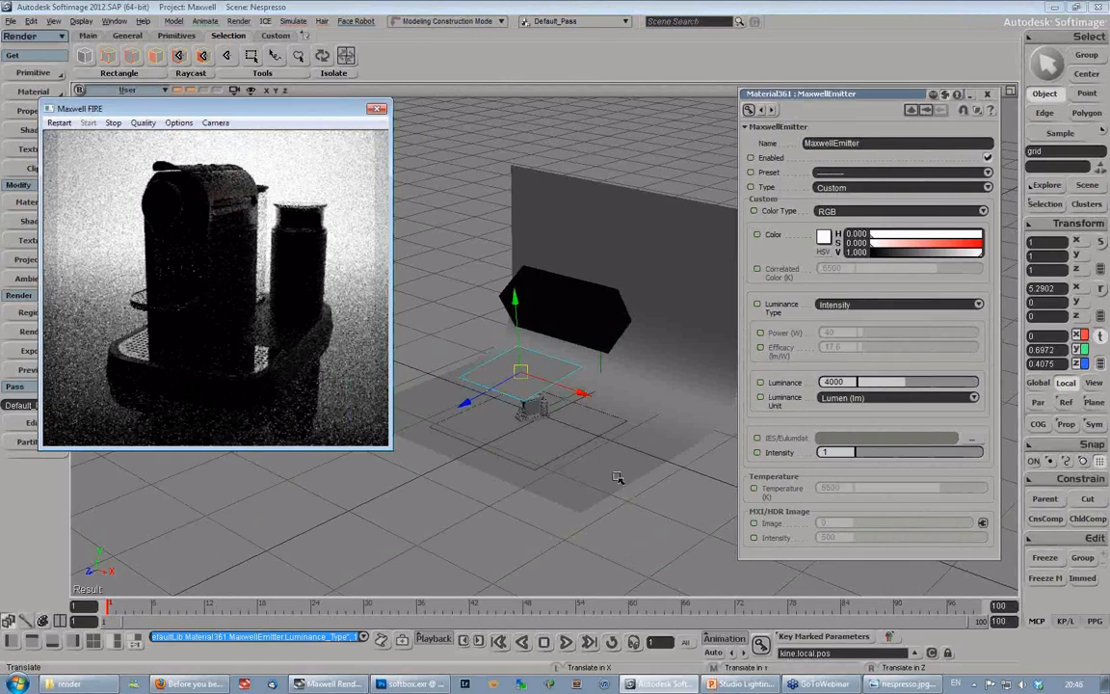
# - Collapse the MaxwellEmitter properties and display the normals of the grid above the coffee machine in the viewport
pyautogui.press('s')
pyautogui.moveTo(617, 478); pyautogui.dragTo(525, 443, button='right')
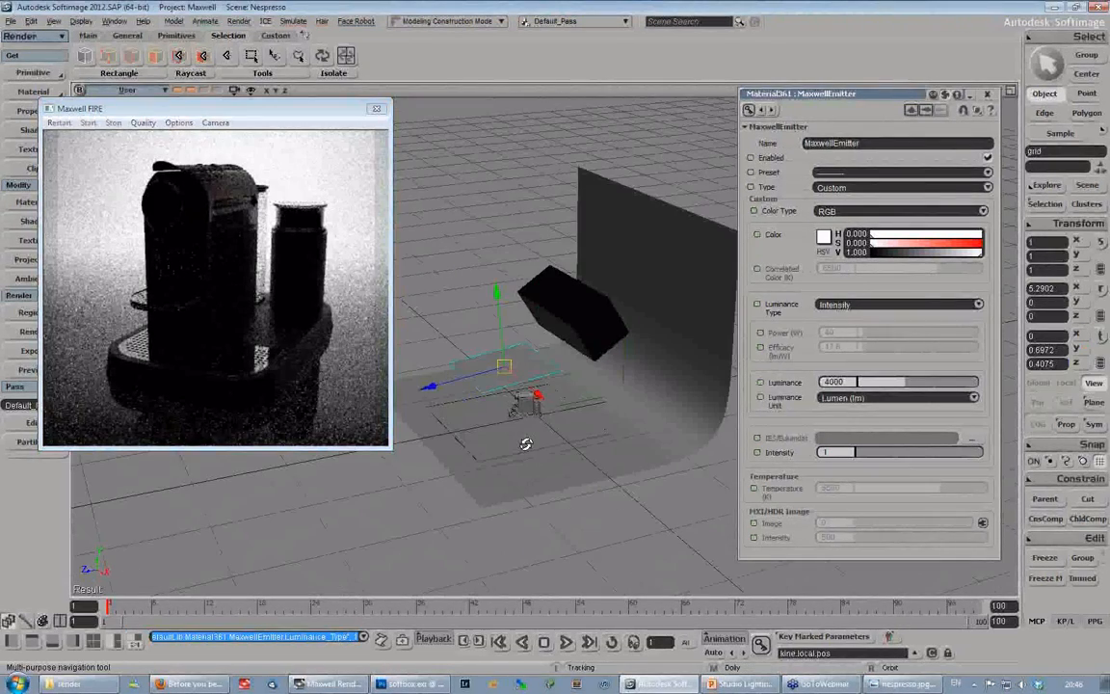
pyautogui.moveTo(525, 444); pyautogui.dragTo(539, 289, button='middle')
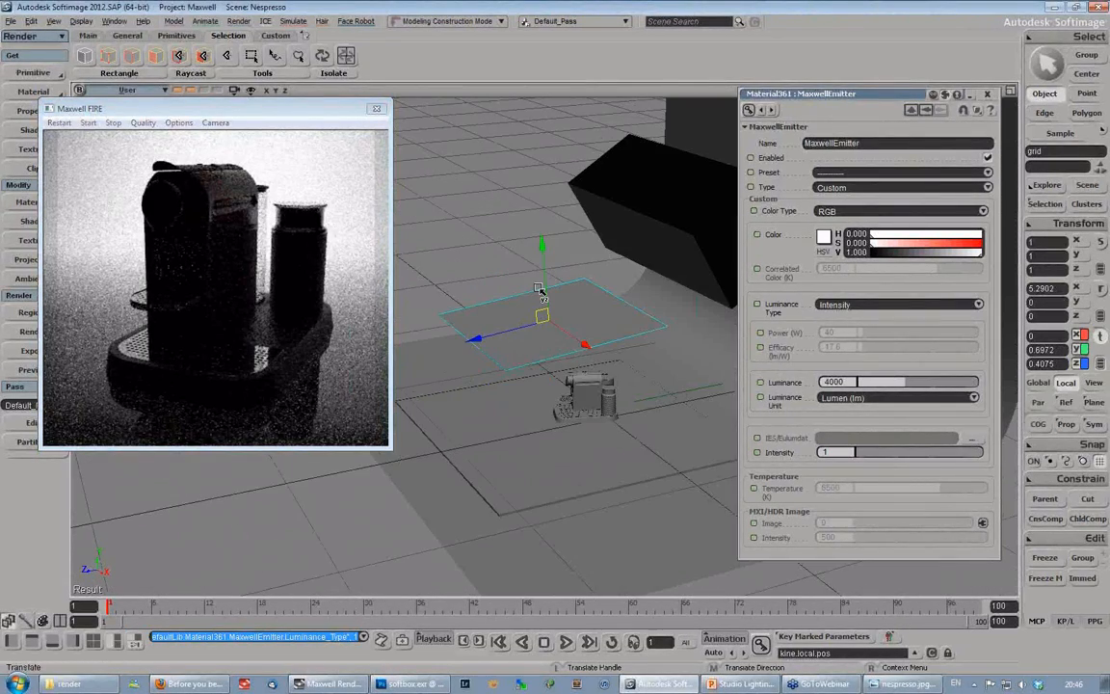
pyautogui.moveTo(871, 94); pyautogui.dragTo(857, 68)
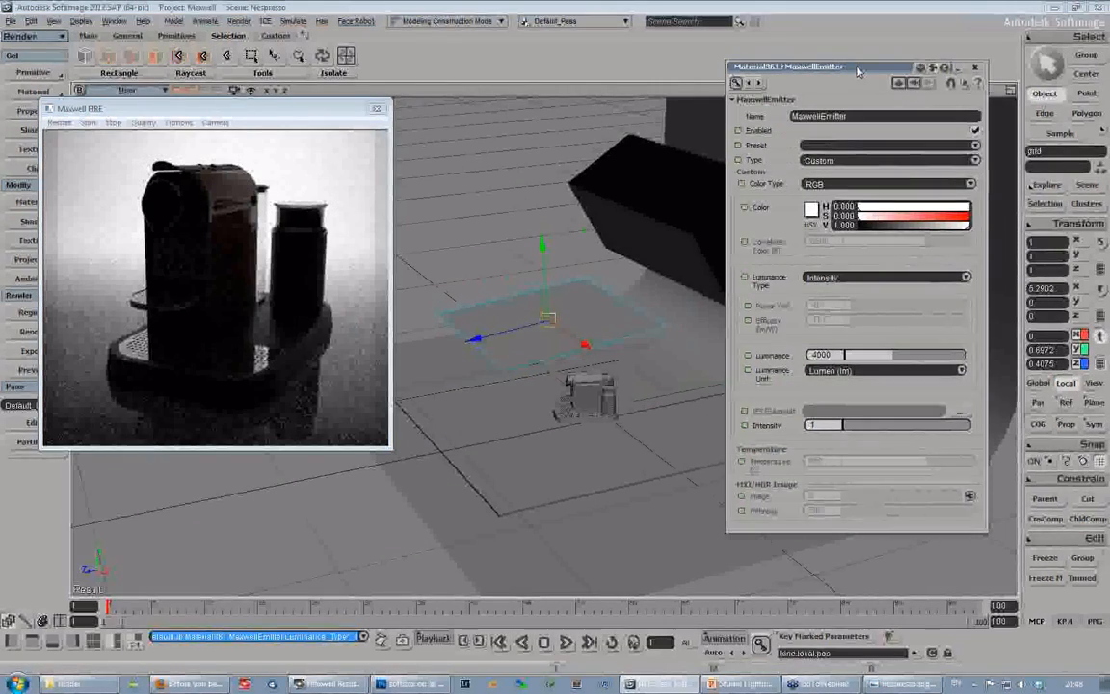
pyautogui.doubleClick(857, 69)
pyautogui.press('space')
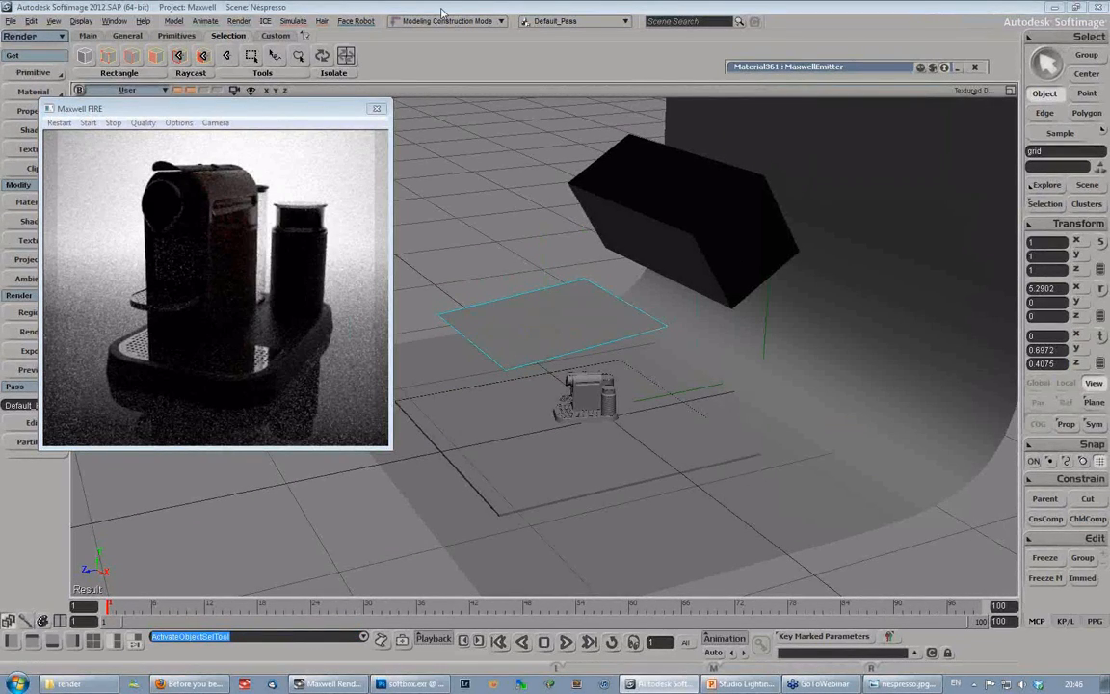
pyautogui.click(251, 89)
pyautogui.click(247, 453)
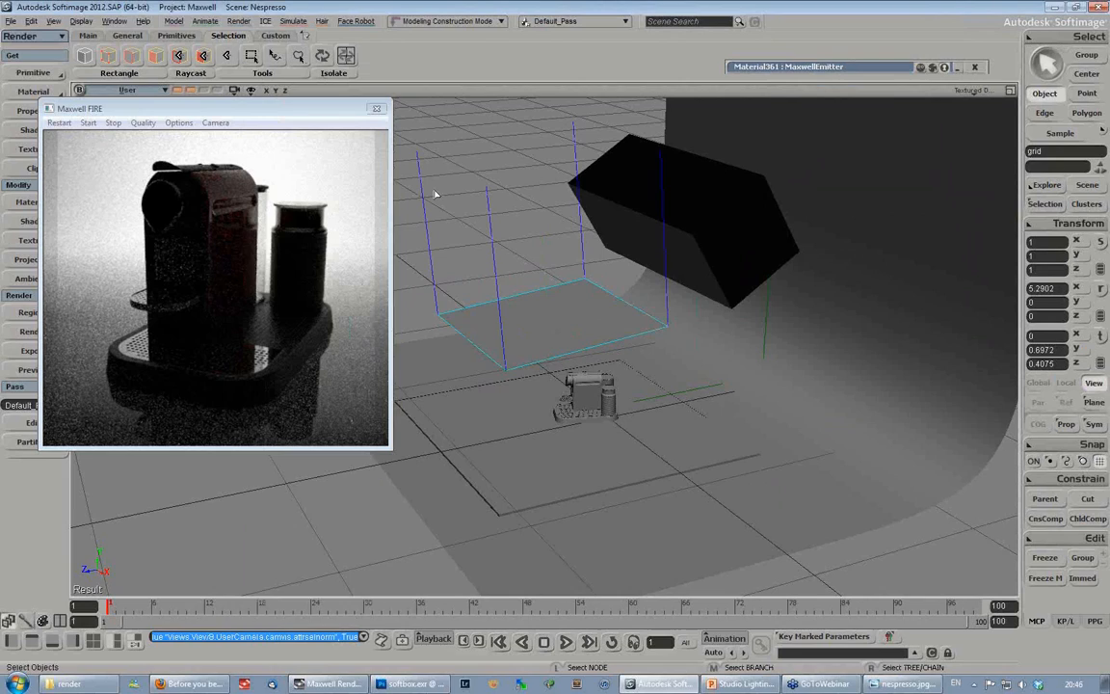
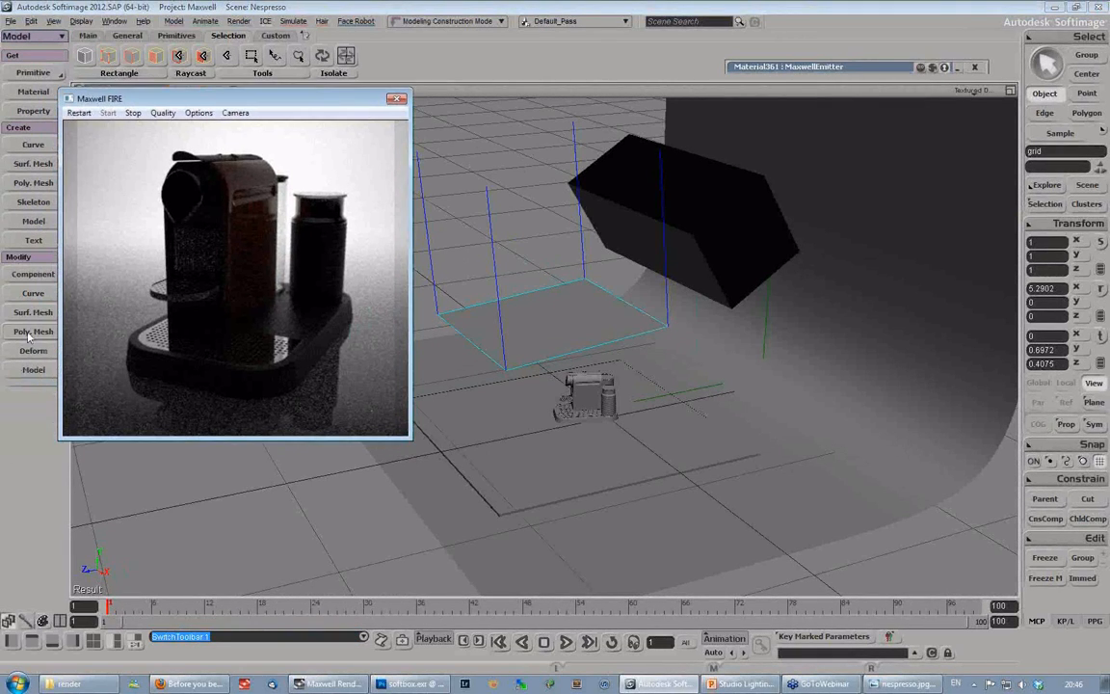
# - Invert the polygons of the grid above the coffee machine so its normals point down at the product
pyautogui.click(29, 334)
pyautogui.click(109, 472)
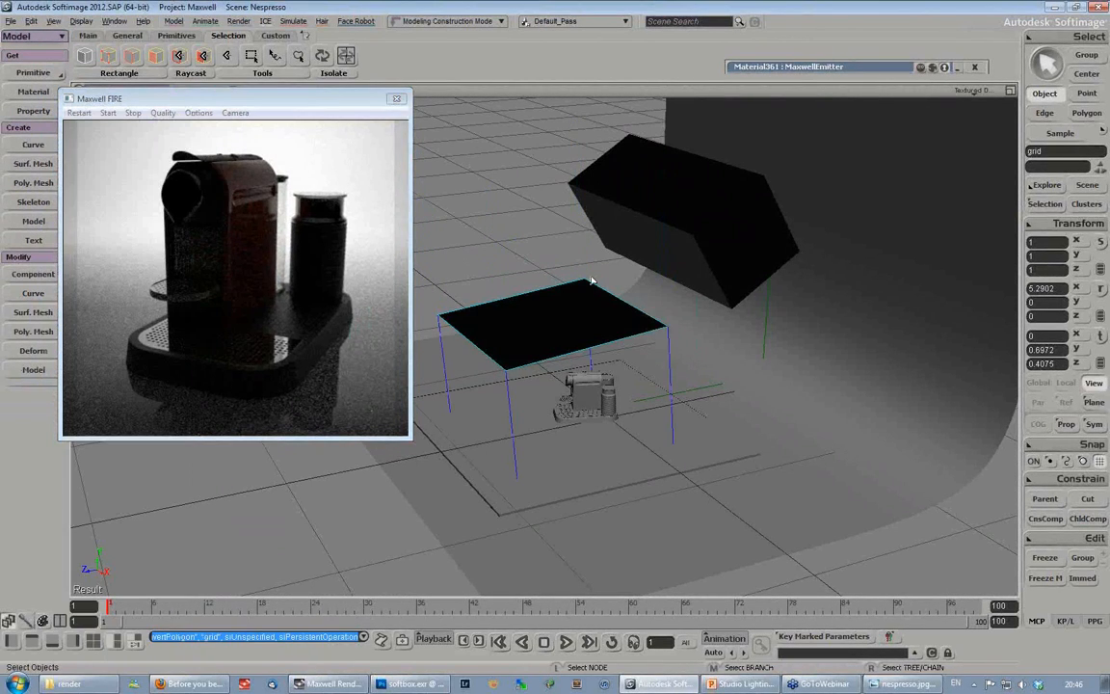
pyautogui.moveTo(298, 100); pyautogui.dragTo(281, 101)
pyautogui.click(561, 329)
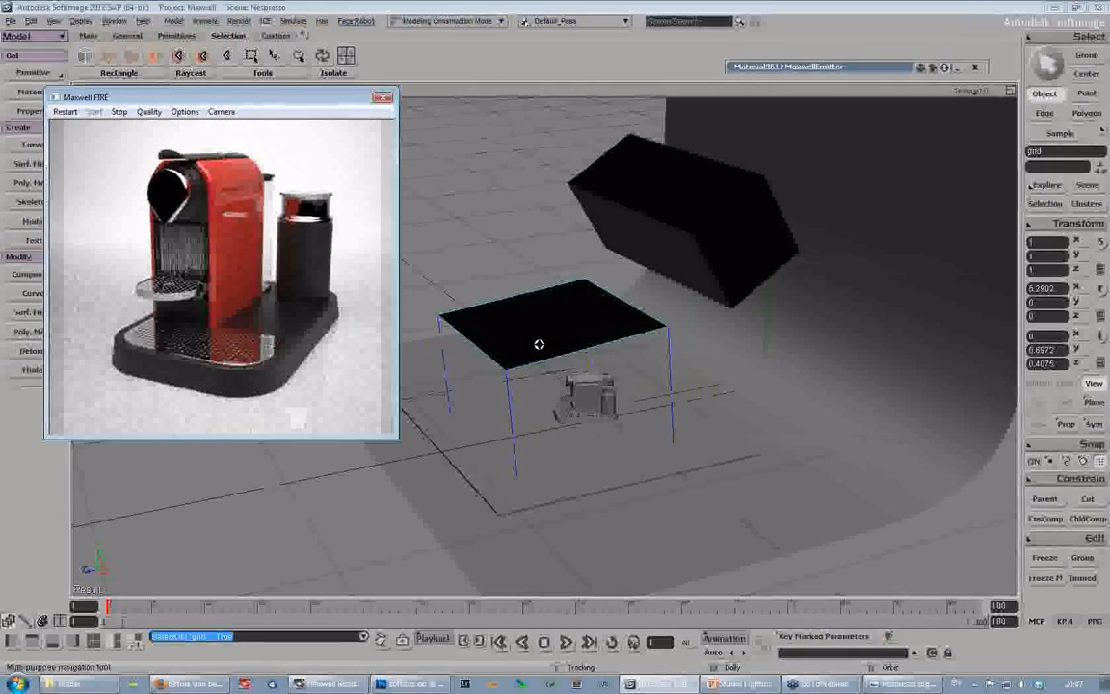
# - Tilt the grid to about 10.8° around X and lower it to about Y 0.456, closer to the coffee machine
pyautogui.press('s')
pyautogui.moveTo(539, 345); pyautogui.dragTo(560, 198, button='right')
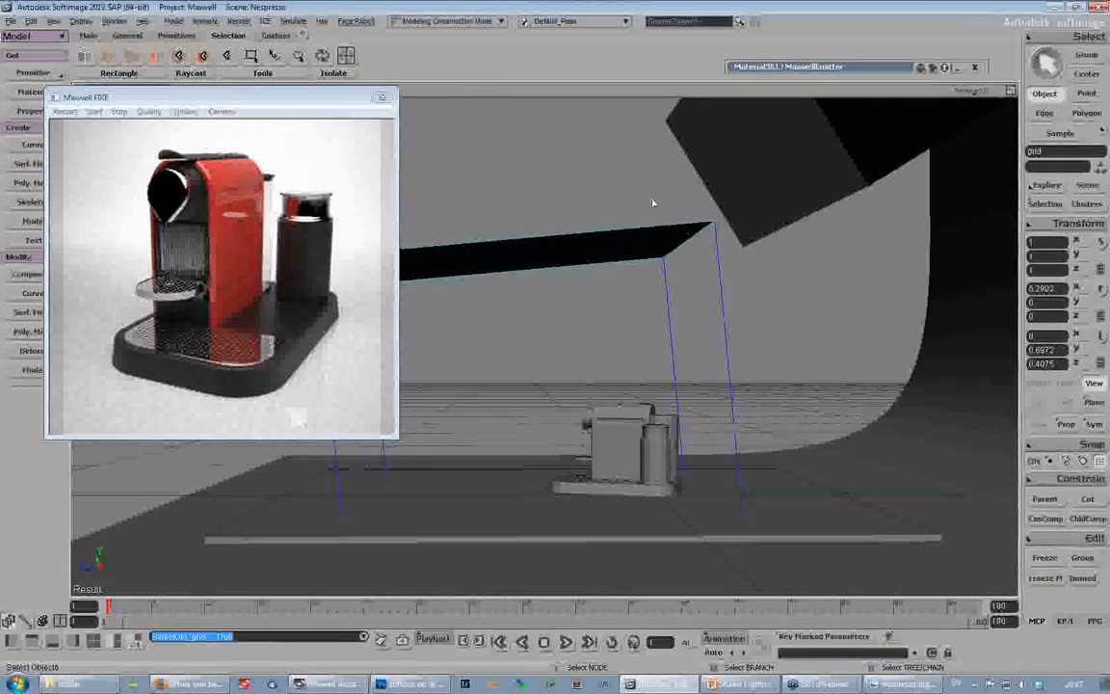
pyautogui.press('s')
pyautogui.moveTo(526, 318); pyautogui.dragTo(634, 330, button='right')
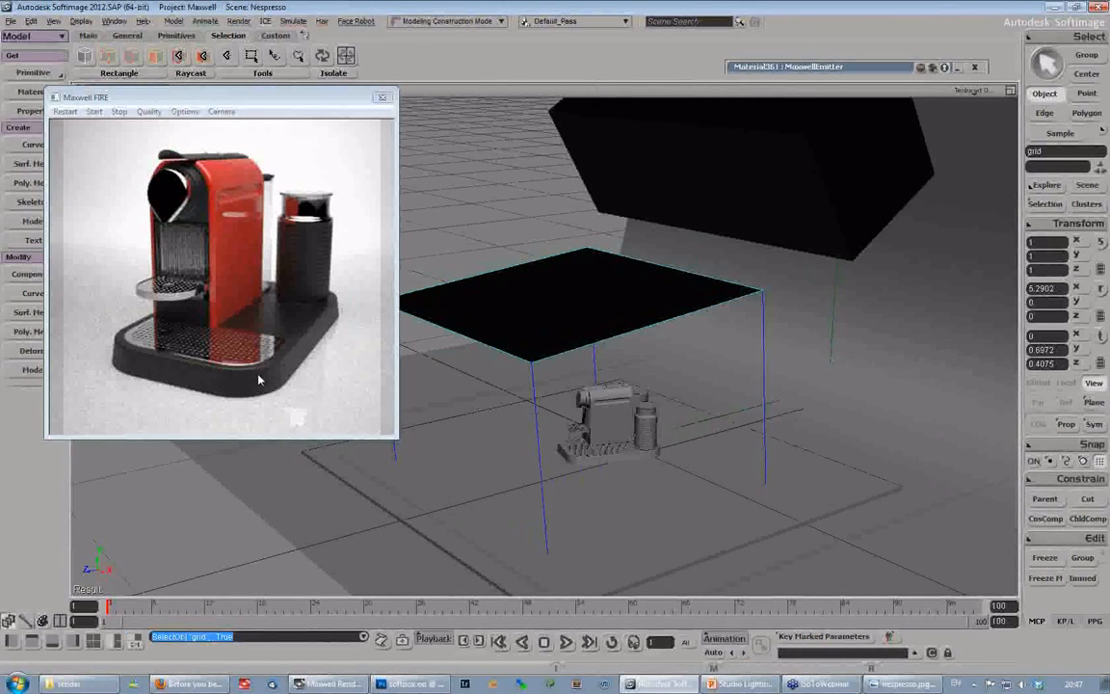
pyautogui.press('c')
pyautogui.moveTo(521, 268); pyautogui.dragTo(619, 279)
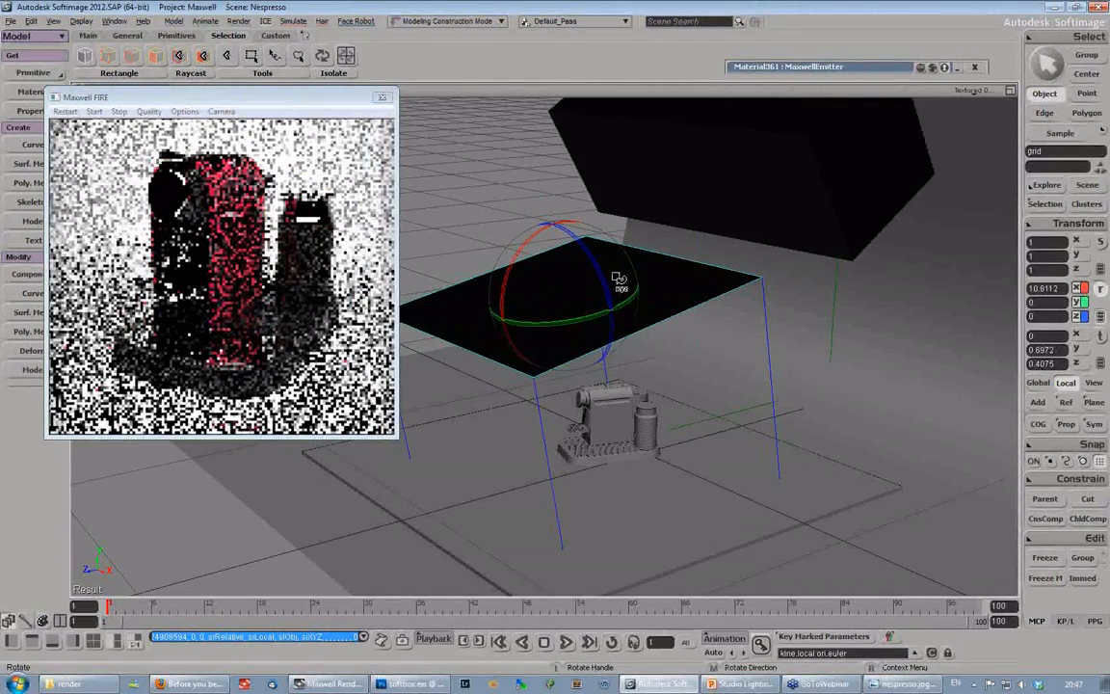
pyautogui.press('v')
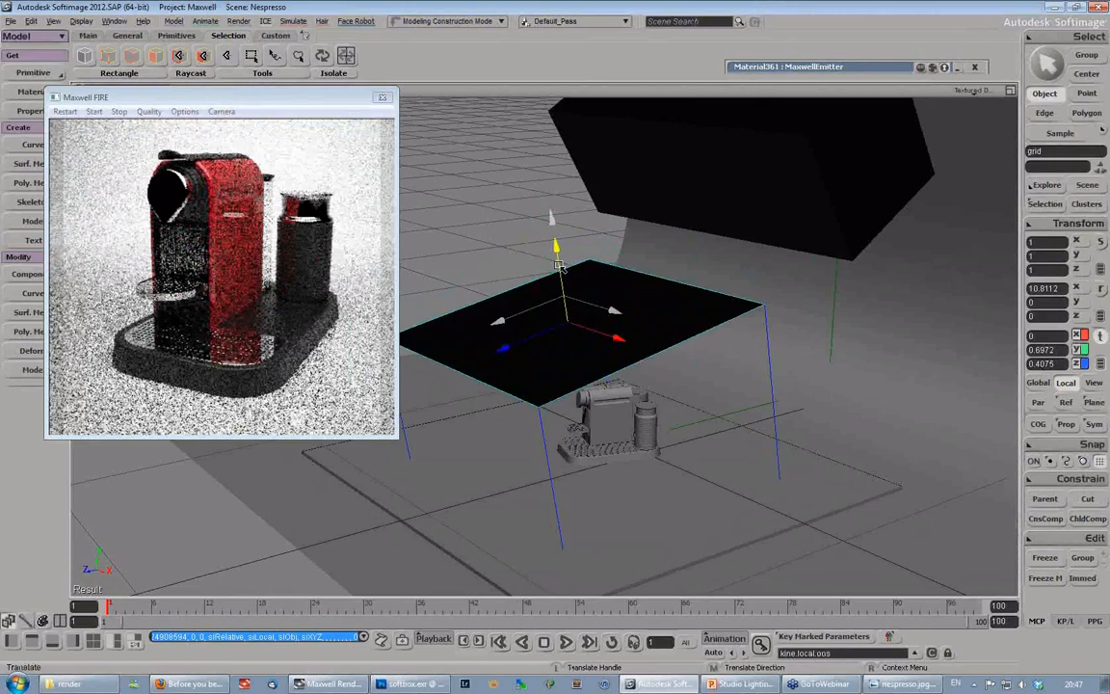
pyautogui.moveTo(558, 265); pyautogui.dragTo(712, 263)
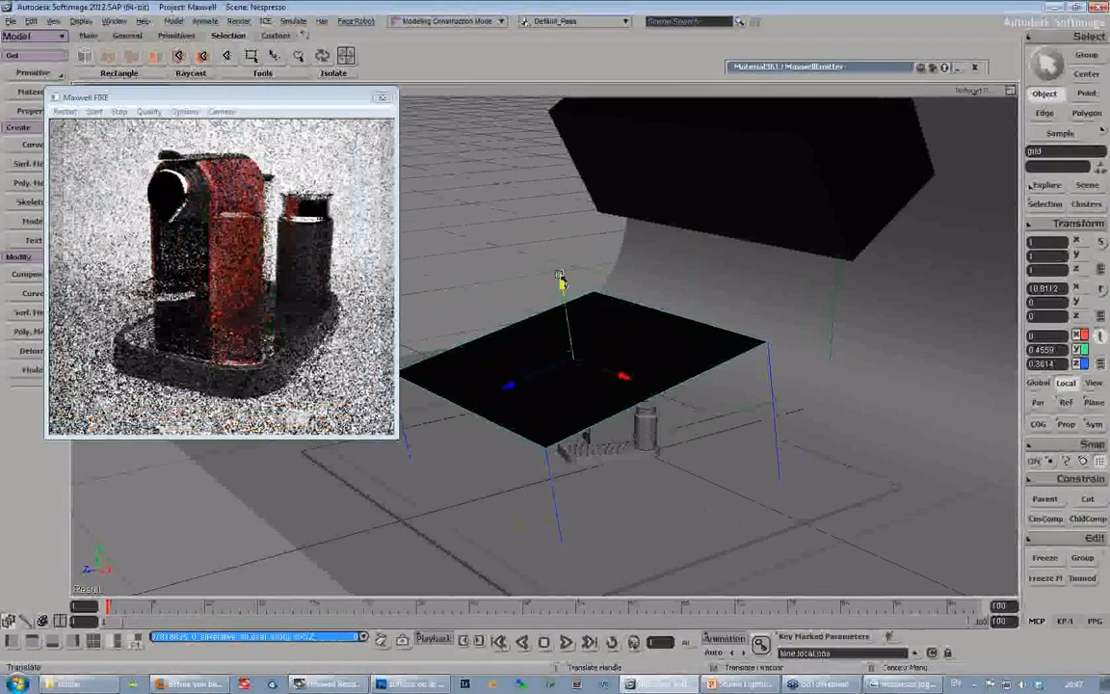
# - Scale the grid down uniformly to about 0.42
pyautogui.press('s')
pyautogui.moveTo(584, 360); pyautogui.dragTo(665, 385, button='right')
pyautogui.press('v')
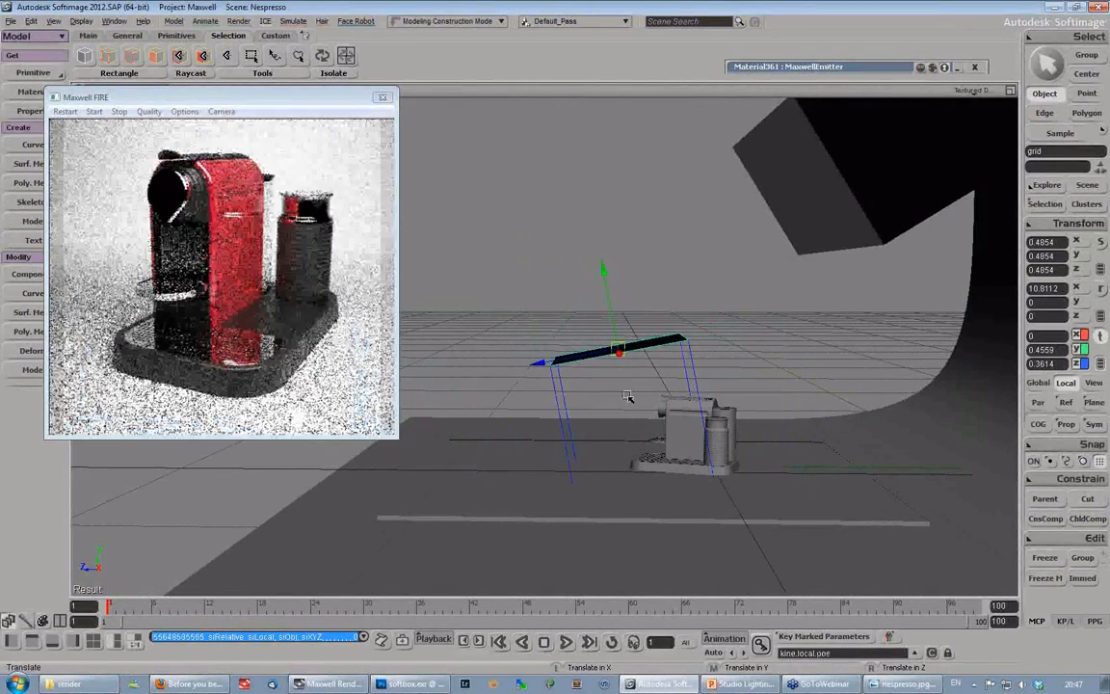
pyautogui.press('s')
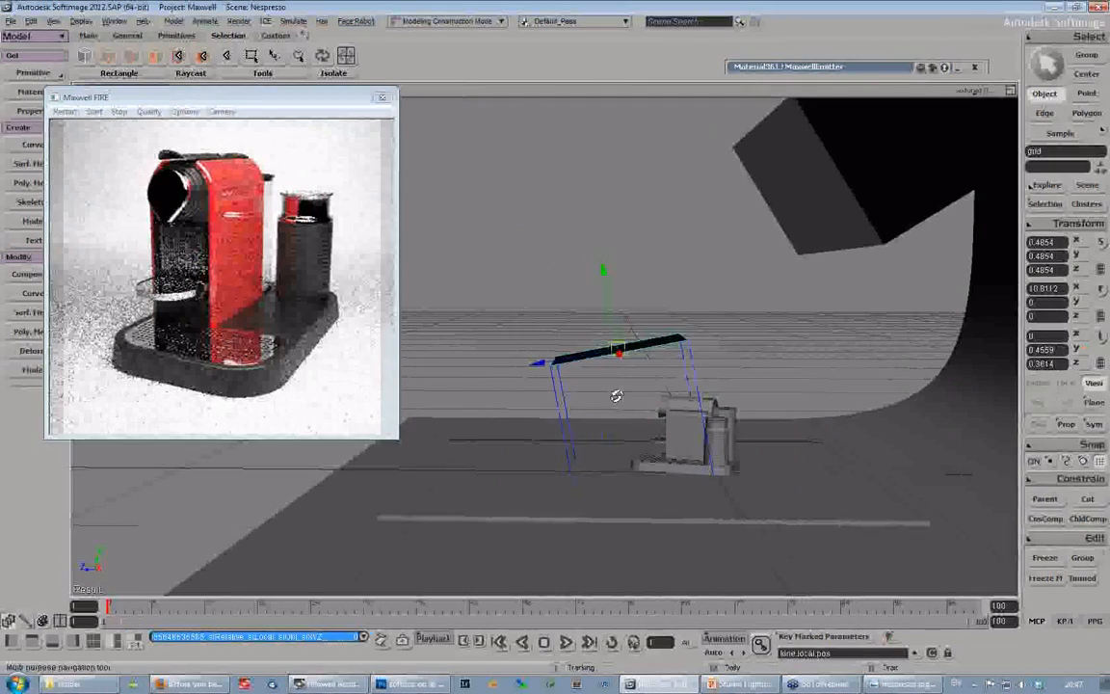
pyautogui.moveTo(617, 395); pyautogui.dragTo(674, 416, button='right')
pyautogui.press('v')
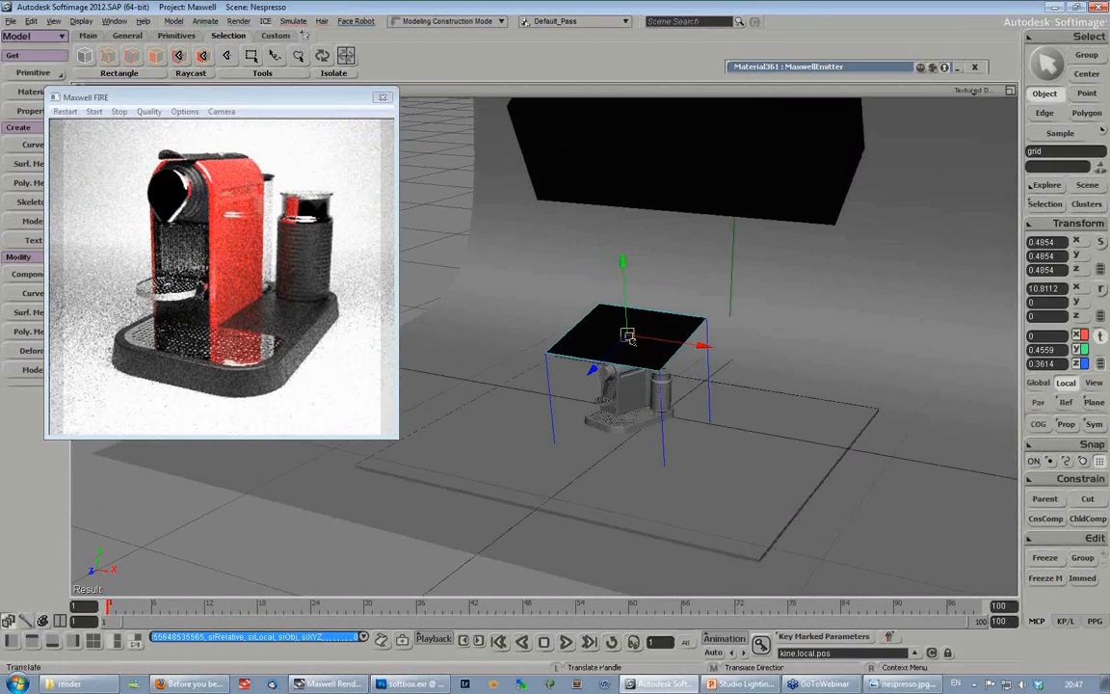
pyautogui.press('x')
pyautogui.moveTo(629, 337); pyautogui.dragTo(659, 351)
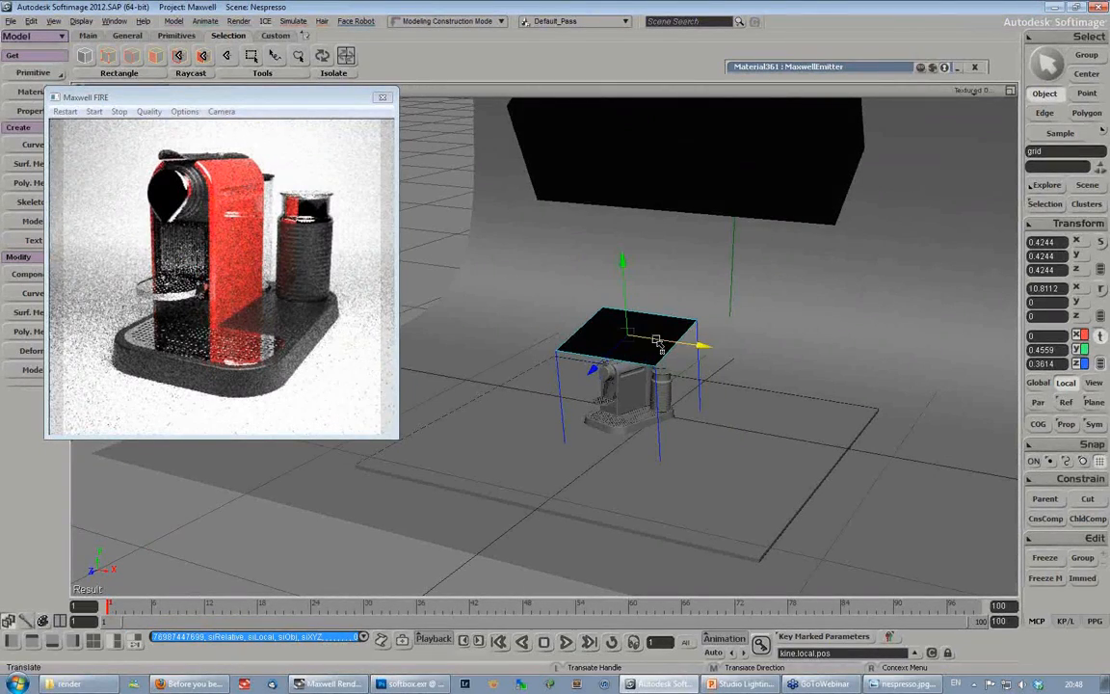
# - Shift the grid along X to about -0.107 and scale it up uniformly to about 0.73
pyautogui.moveTo(655, 339); pyautogui.dragTo(604, 333)
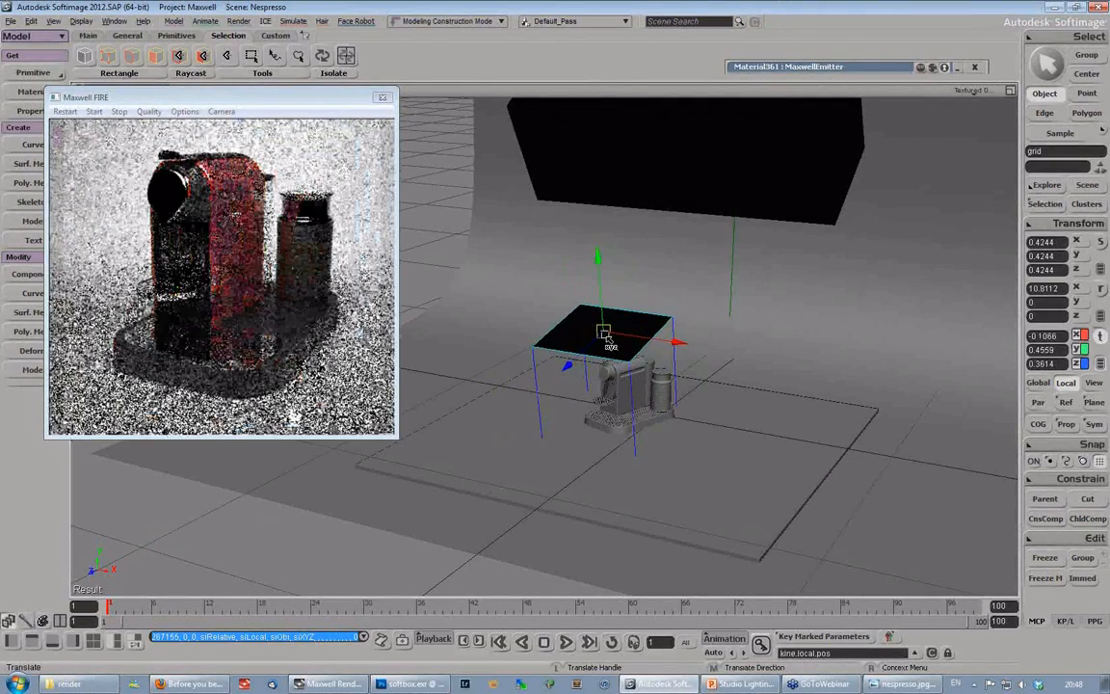
pyautogui.press('x')
pyautogui.moveTo(604, 333); pyautogui.dragTo(662, 335)
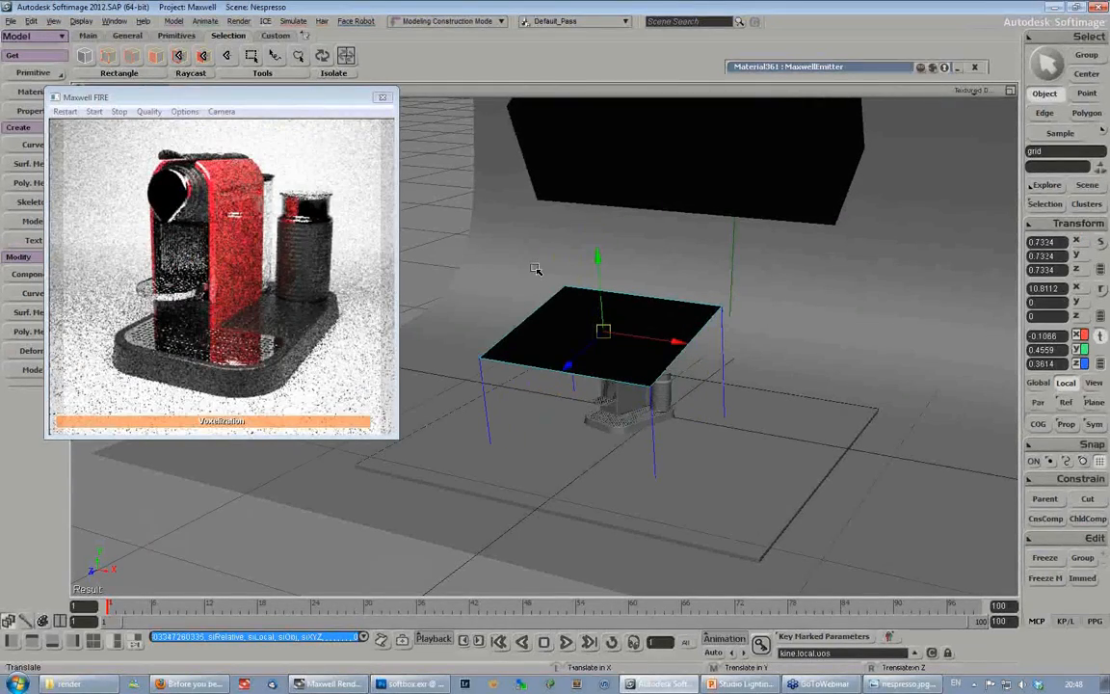
# - Raise the grid to about Y 0.53 and shift it along X to about -0.142
pyautogui.moveTo(597, 260); pyautogui.dragTo(595, 246)
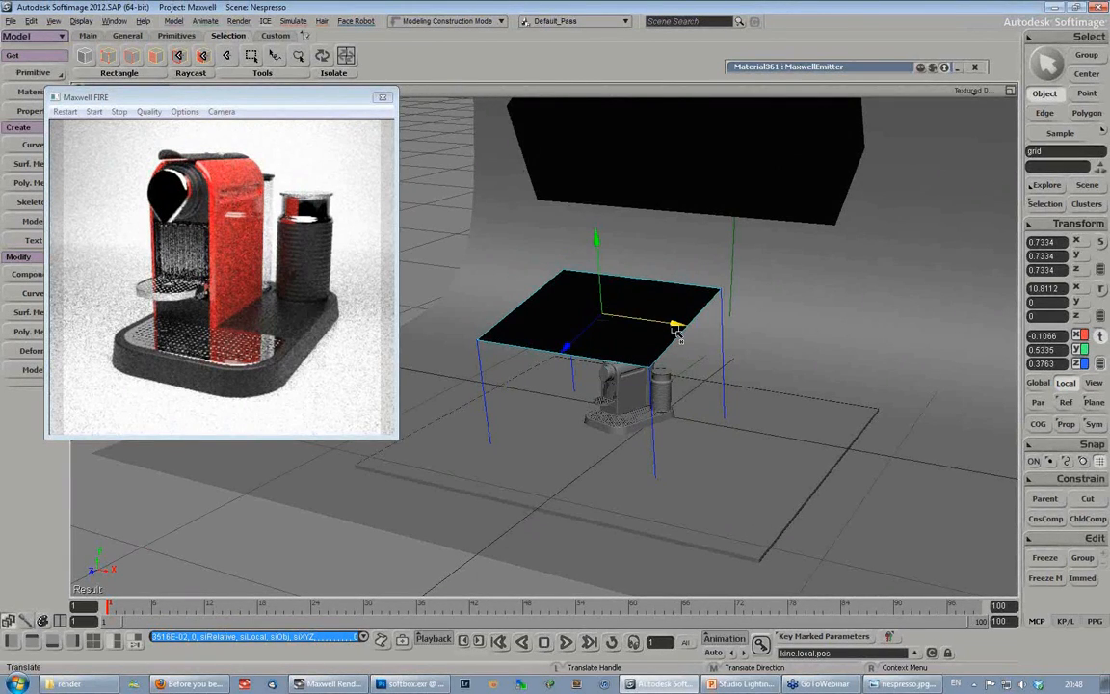
pyautogui.moveTo(677, 330); pyautogui.dragTo(675, 328)
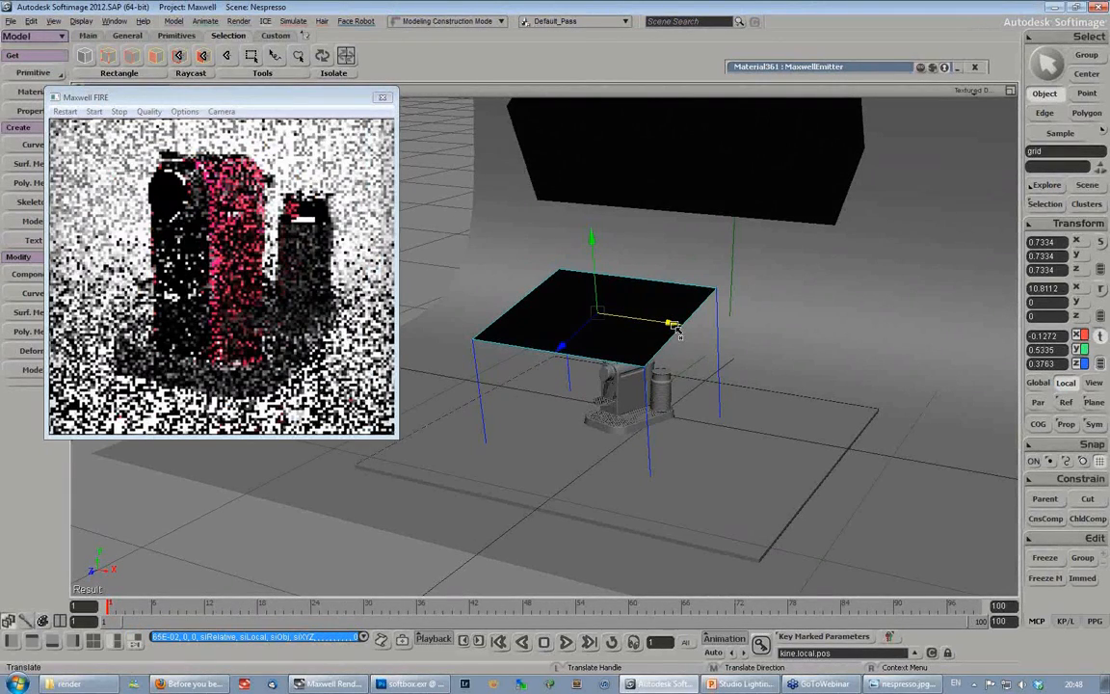
pyautogui.moveTo(280, 98); pyautogui.dragTo(270, 98)
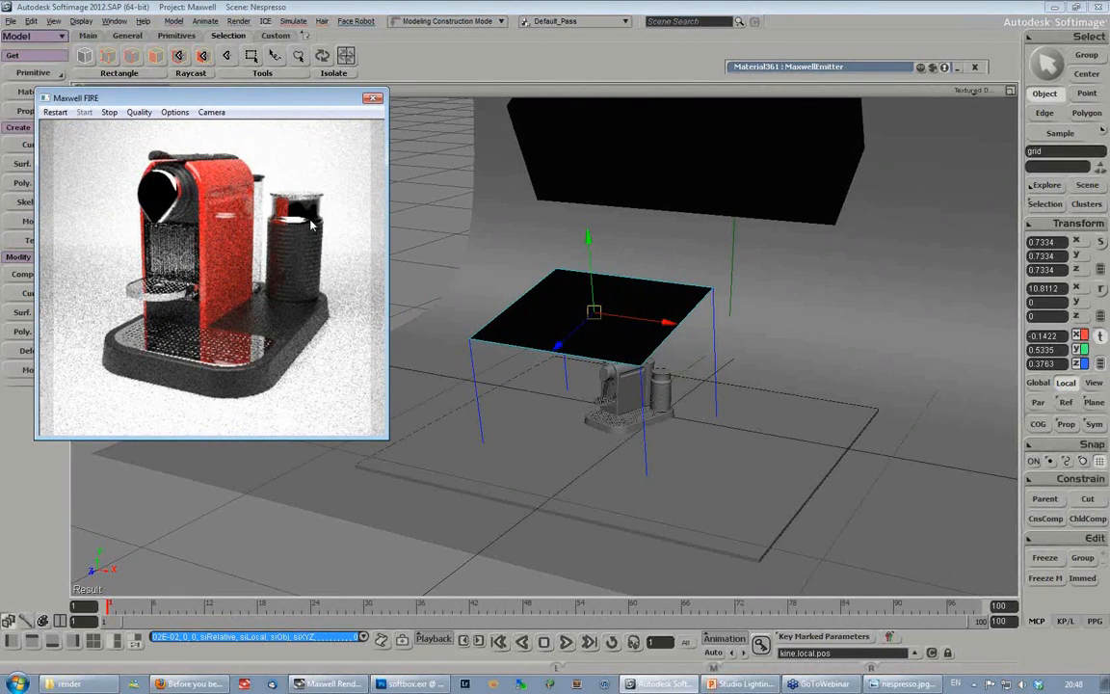
pyautogui.moveTo(248, 102); pyautogui.dragTo(266, 132)
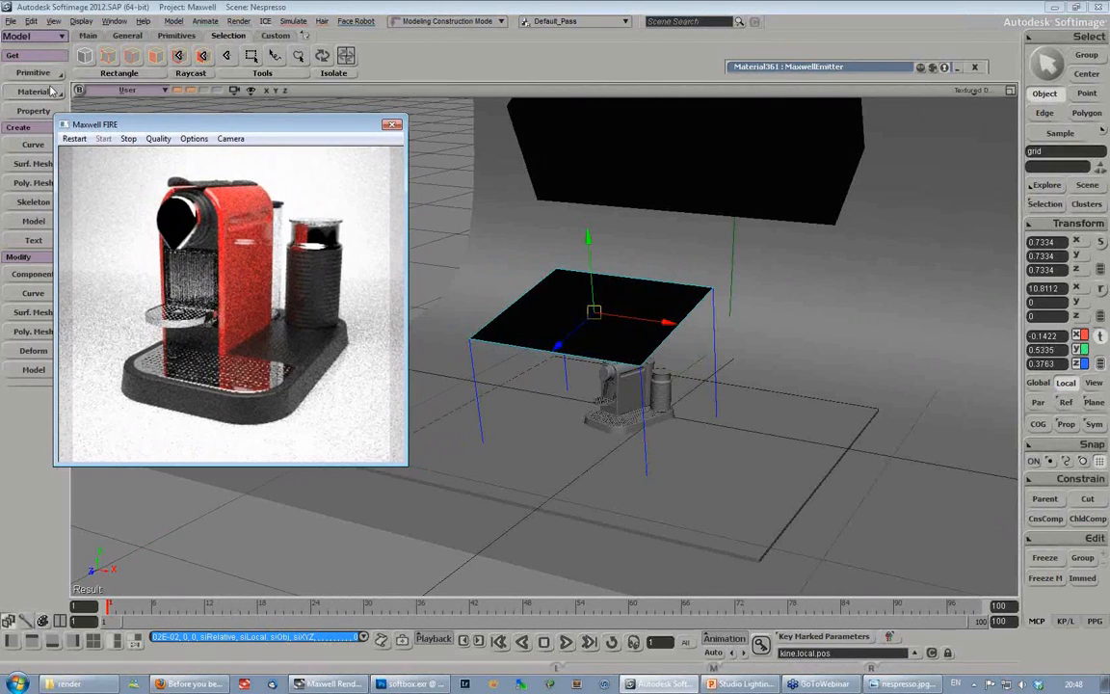
# - Create a second polygon mesh grid with one subdivision in both U and V
pyautogui.click(40, 79)
pyautogui.moveTo(108, 95)
pyautogui.click(202, 144)
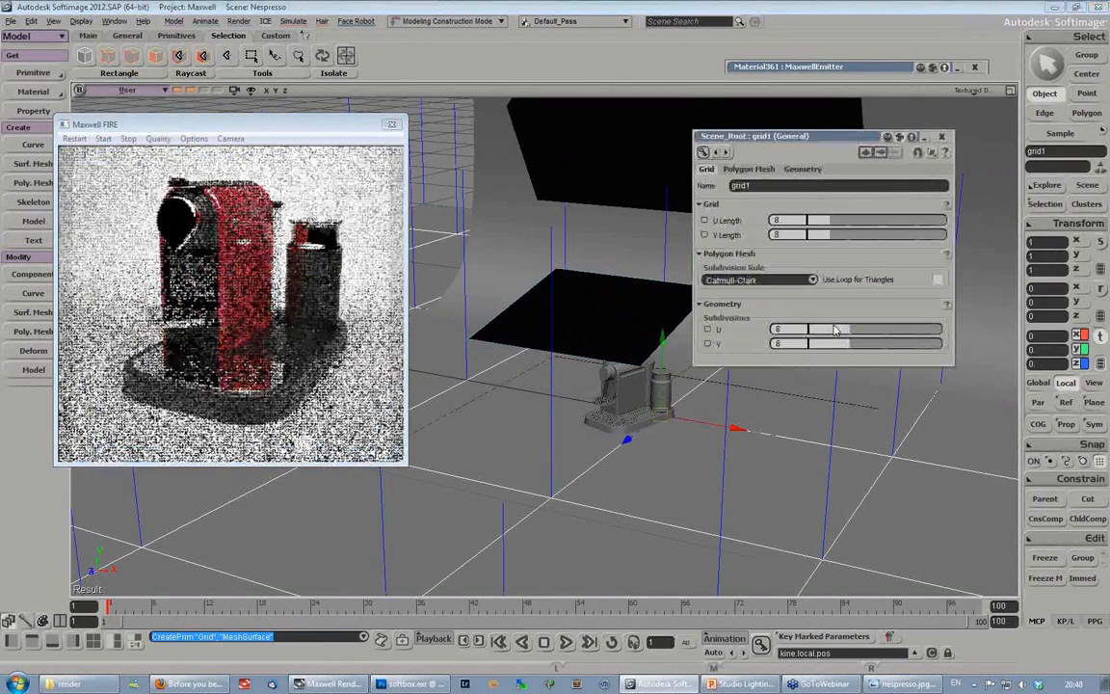
pyautogui.moveTo(834, 330); pyautogui.dragTo(776, 331)
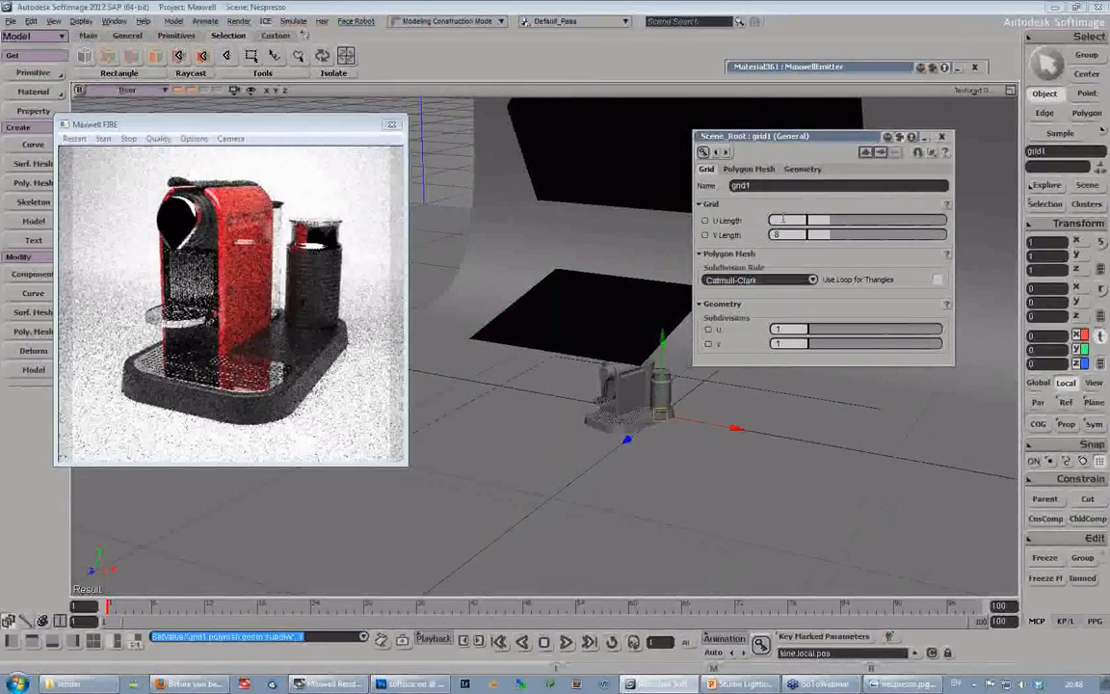
# - Set the new grid's U and V lengths to 0.2 and move it beside the coffee machine at about X 0.29, Y 0.19
pyautogui.write('0.2')
pyautogui.click(785, 235)
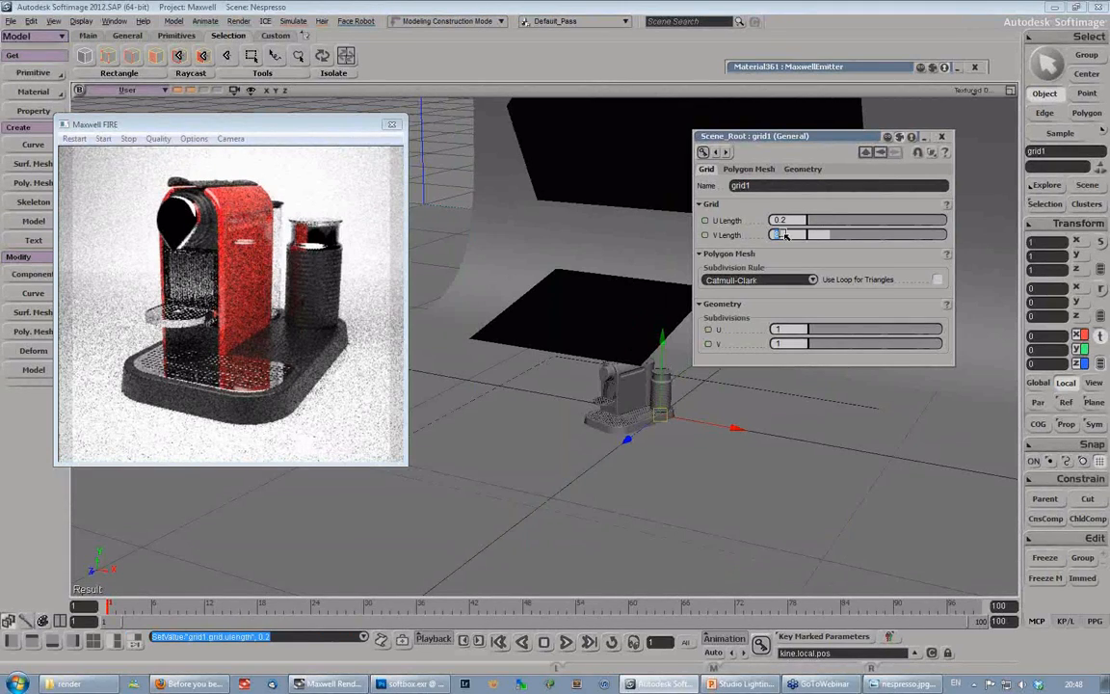
pyautogui.write('0.2')
pyautogui.press('Return')
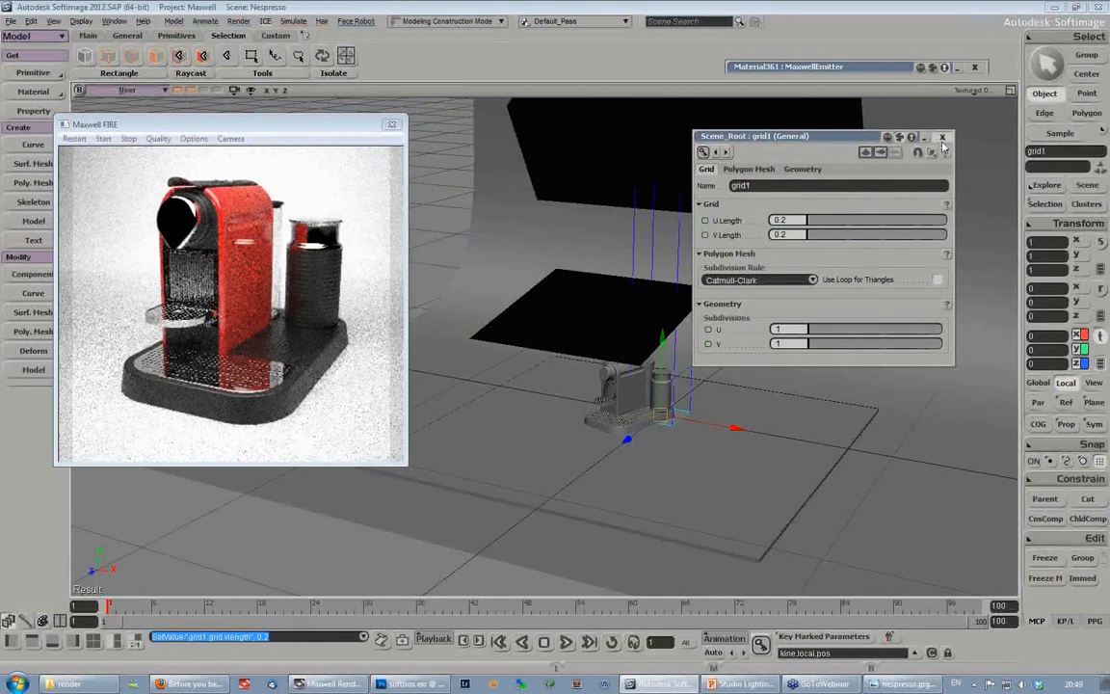
pyautogui.moveTo(724, 371); pyautogui.dragTo(777, 342)
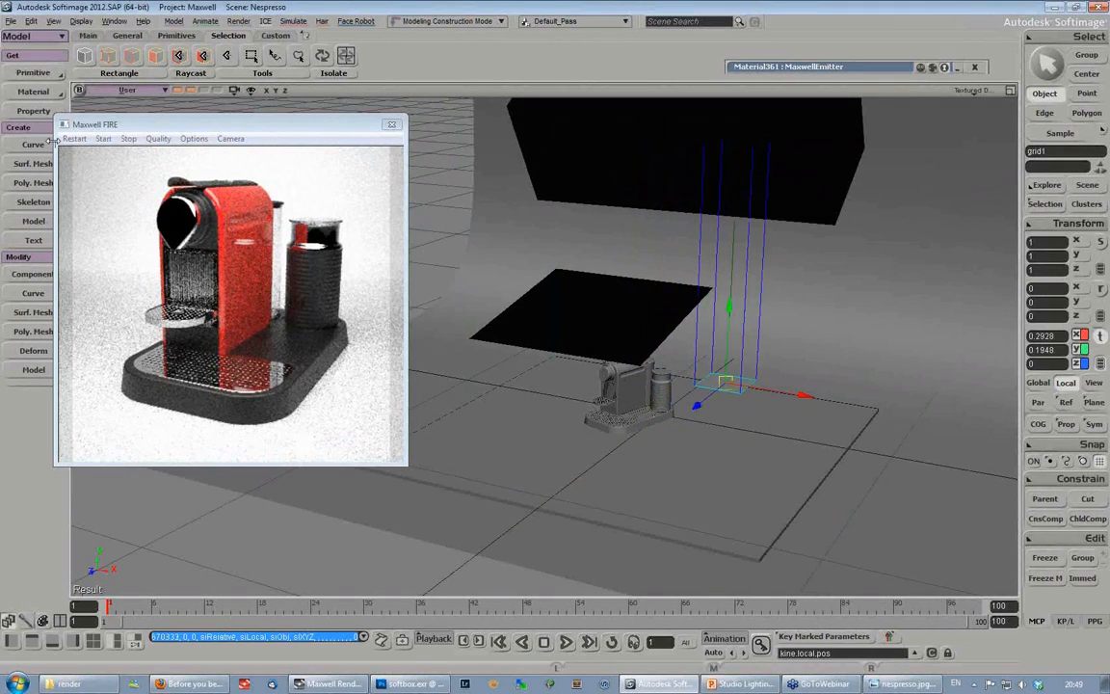
# - Assign a Maxwell Layered Material to the new grid and add an emitter to its MaxwellLayer
pyautogui.click(32, 92)
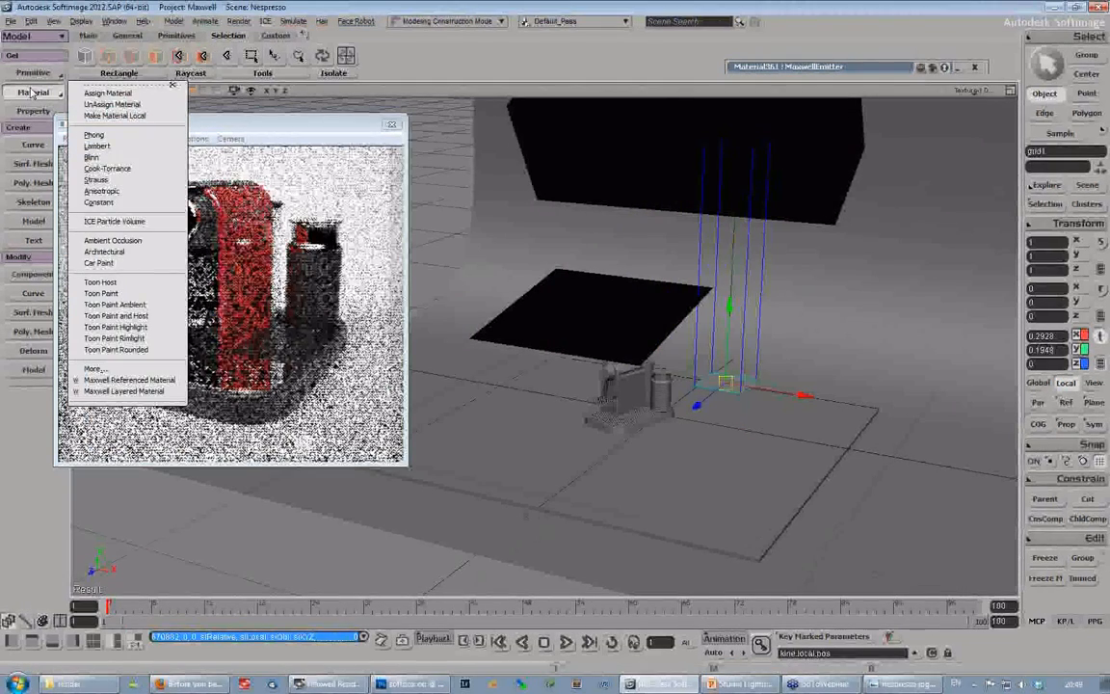
pyautogui.click(123, 390)
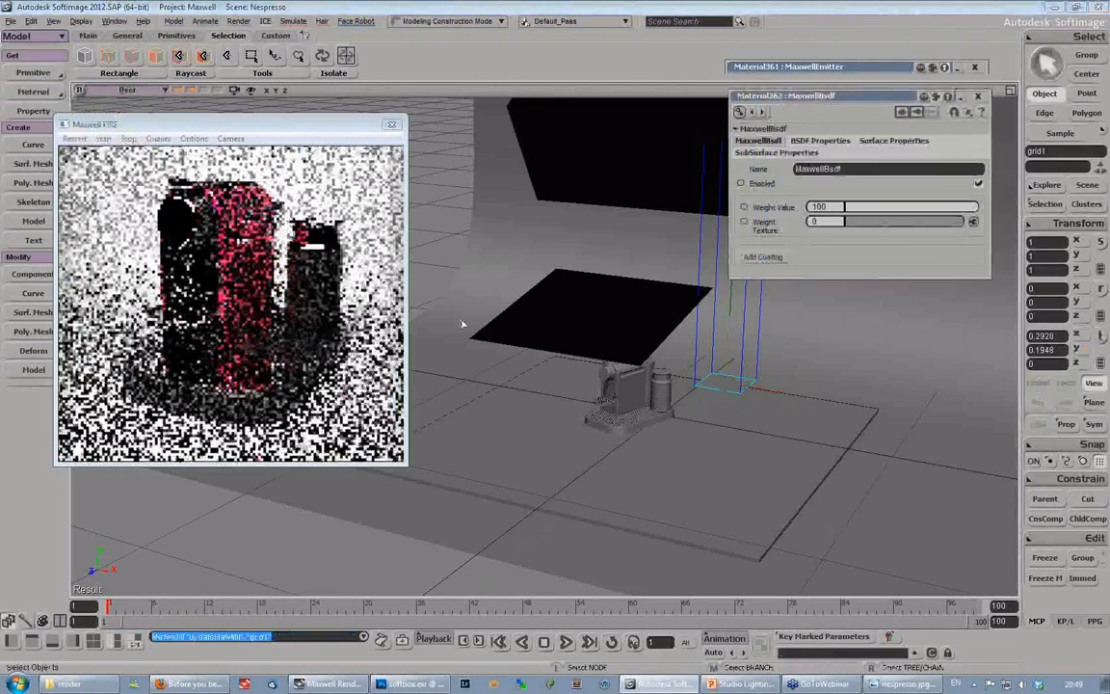
pyautogui.press('7')
pyautogui.click(383, 396)
pyautogui.click(804, 247)
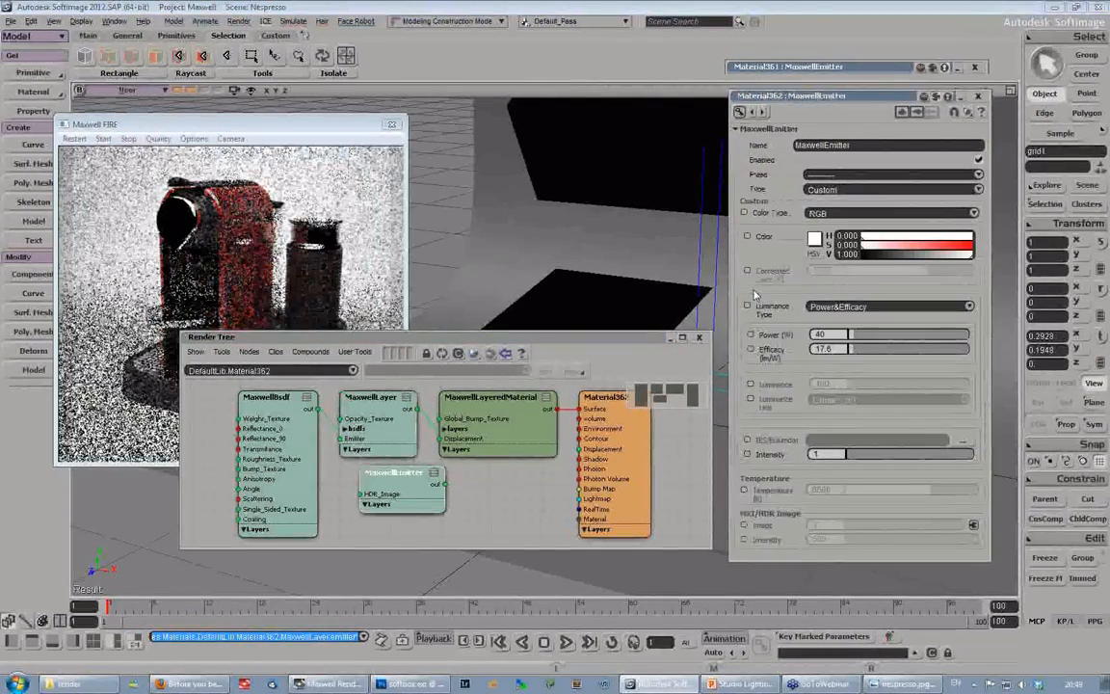
# - Set the new MaxwellEmitter's luminance type to Intensity with a luminance of 500 lumen
pyautogui.click(836, 307)
pyautogui.click(835, 330)
pyautogui.doubleClick(831, 383)
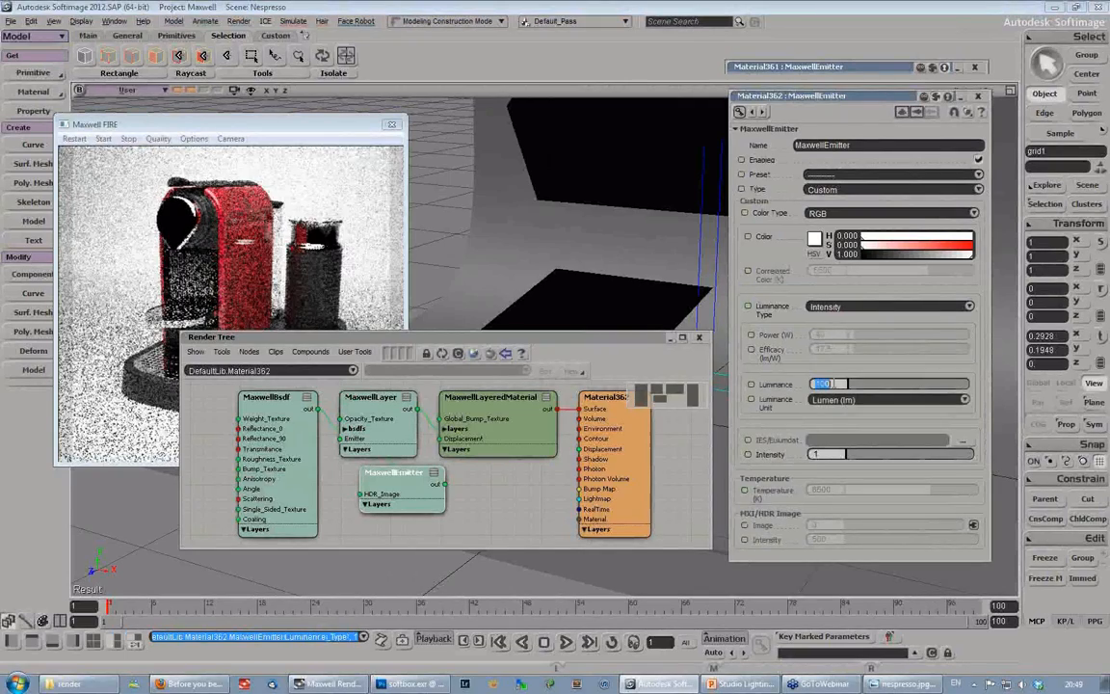
pyautogui.write('1')
pyautogui.press('BackSpace')
pyautogui.write('500')
pyautogui.press('Return')
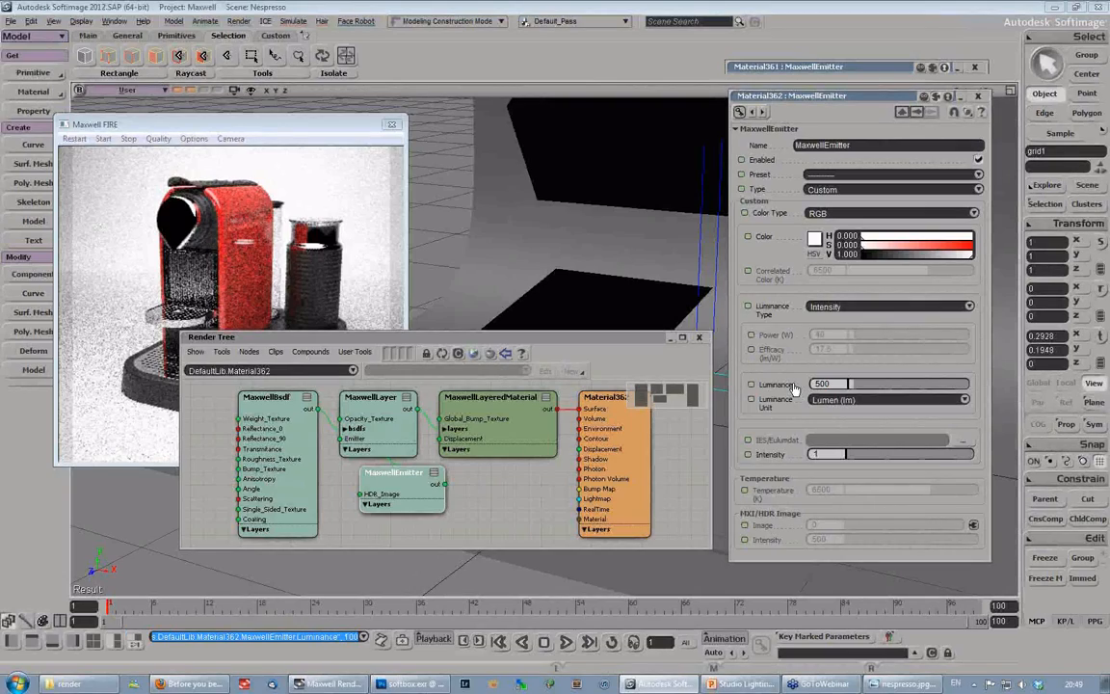
# - Close the Render Tree and rotate the small grid to about 103° around Z so it faces the coffee machine
pyautogui.moveTo(631, 331); pyautogui.dragTo(523, 372)
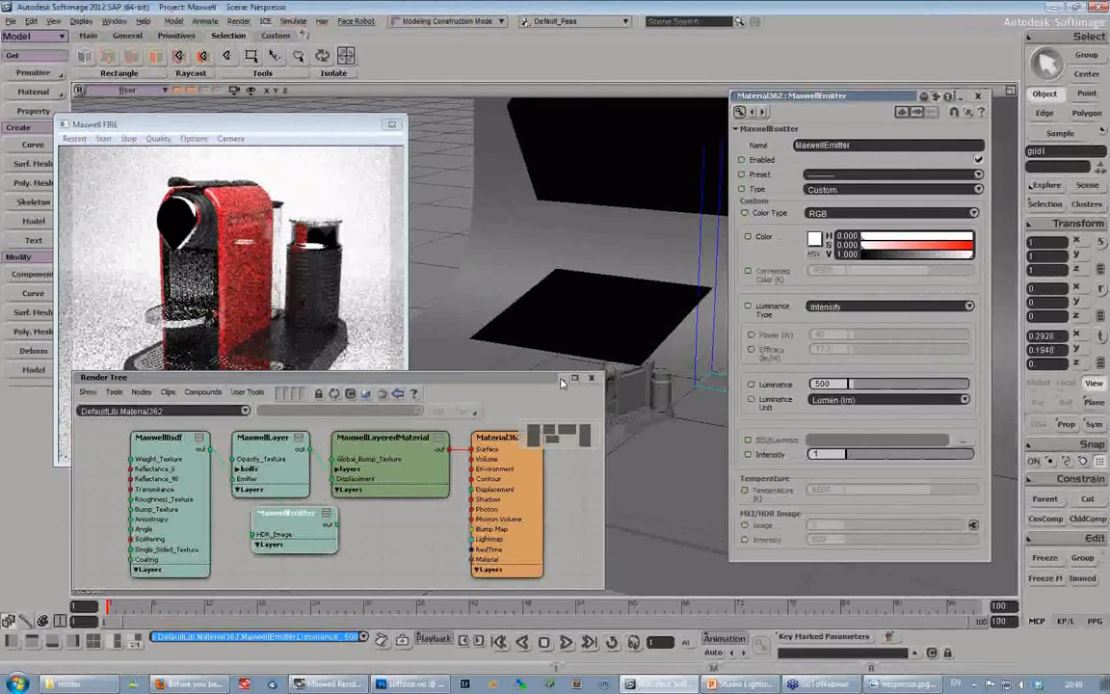
pyautogui.click(591, 377)
pyautogui.moveTo(895, 99); pyautogui.dragTo(918, 67)
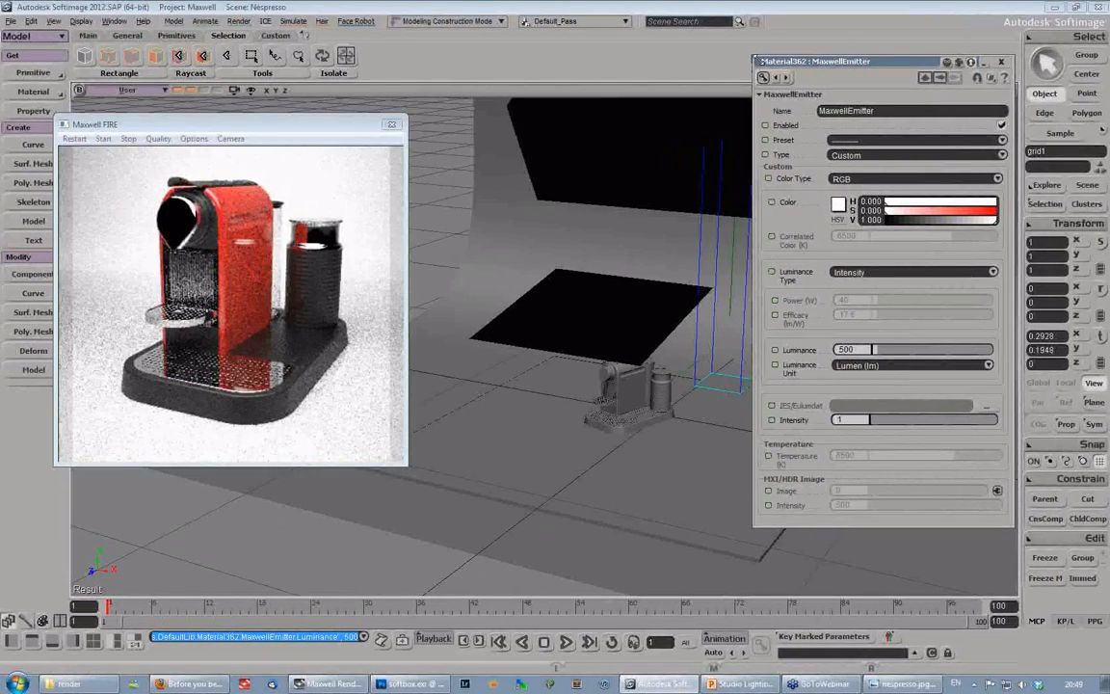
pyautogui.moveTo(755, 55); pyautogui.dragTo(814, 48)
pyautogui.press('c')
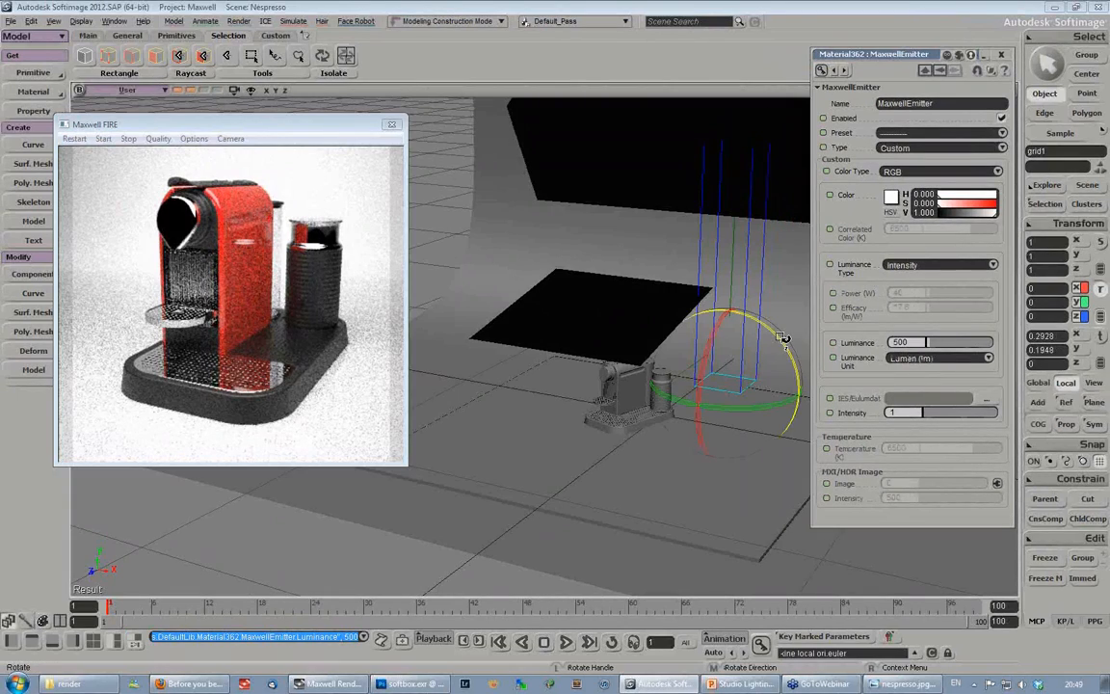
pyautogui.moveTo(783, 338); pyautogui.dragTo(599, 280)
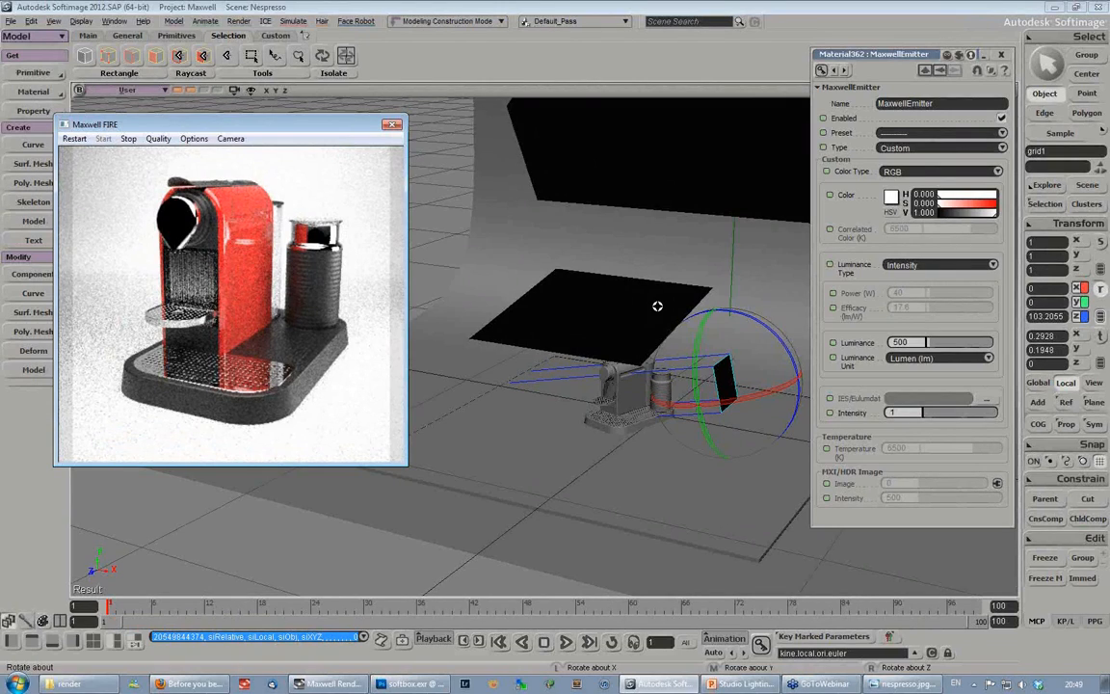
# - Examine the small emitter grid's position and orientation relative to the coffee machine from several angles
pyautogui.press('s')
pyautogui.moveTo(658, 306); pyautogui.dragTo(543, 360, button='middle')
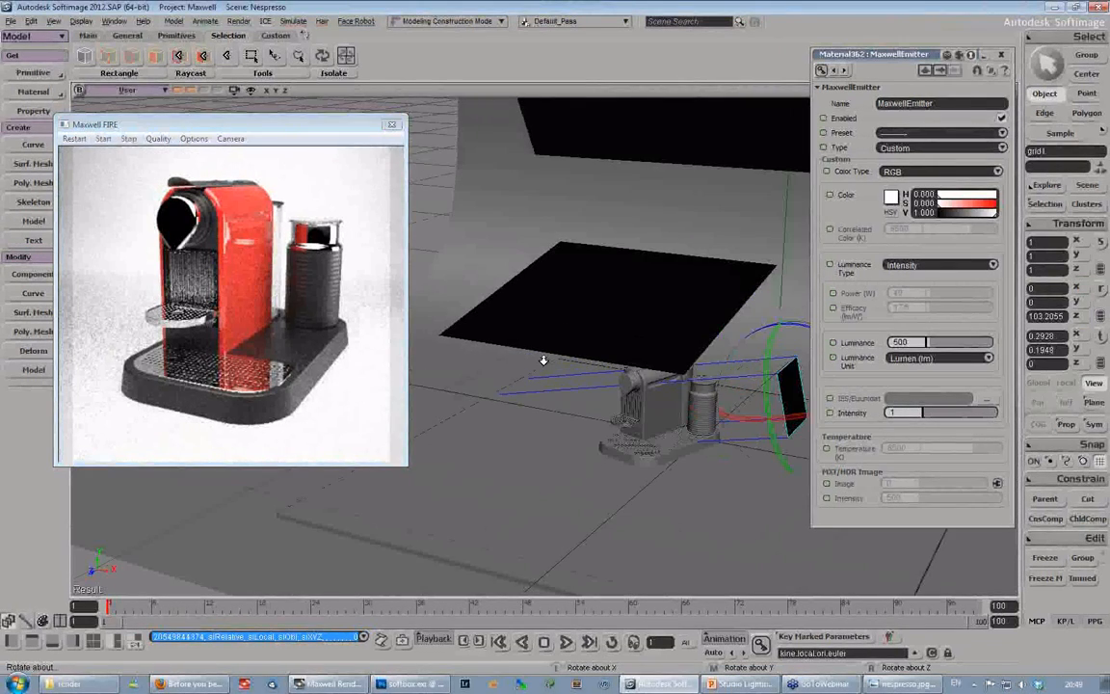
pyautogui.moveTo(544, 360); pyautogui.dragTo(536, 316, button='right')
pyautogui.moveTo(536, 316); pyautogui.dragTo(655, 381, button='middle')
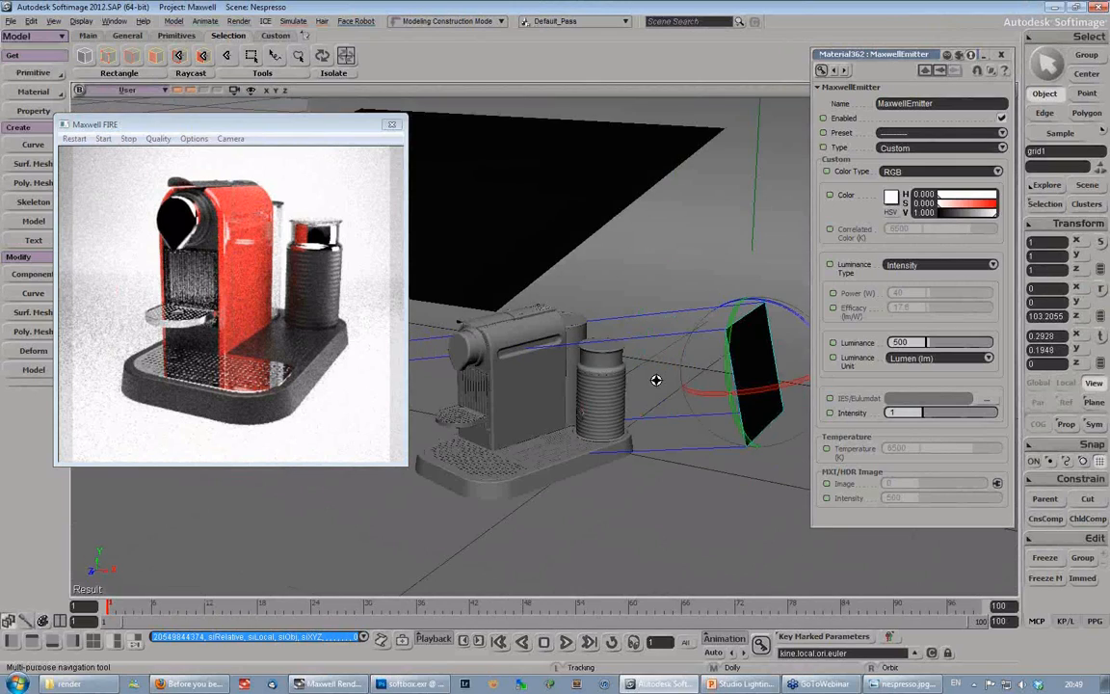
pyautogui.moveTo(655, 380); pyautogui.dragTo(686, 360, button='right')
pyautogui.press('f')
pyautogui.moveTo(686, 360); pyautogui.dragTo(590, 313, button='middle')
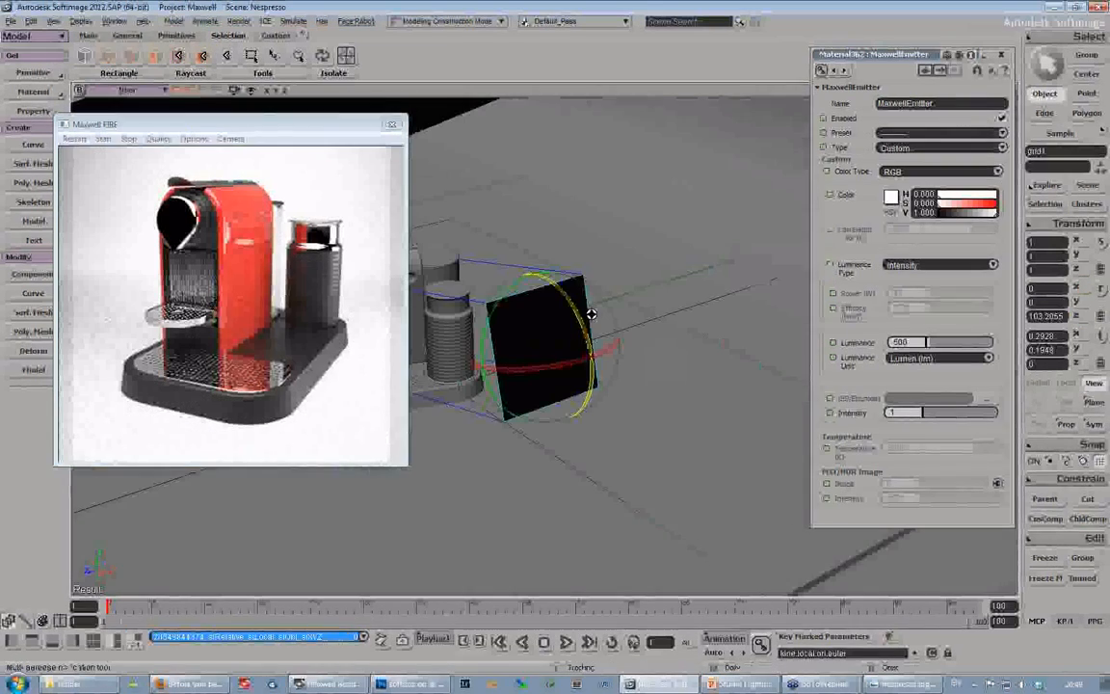
pyautogui.moveTo(590, 313); pyautogui.dragTo(730, 362)
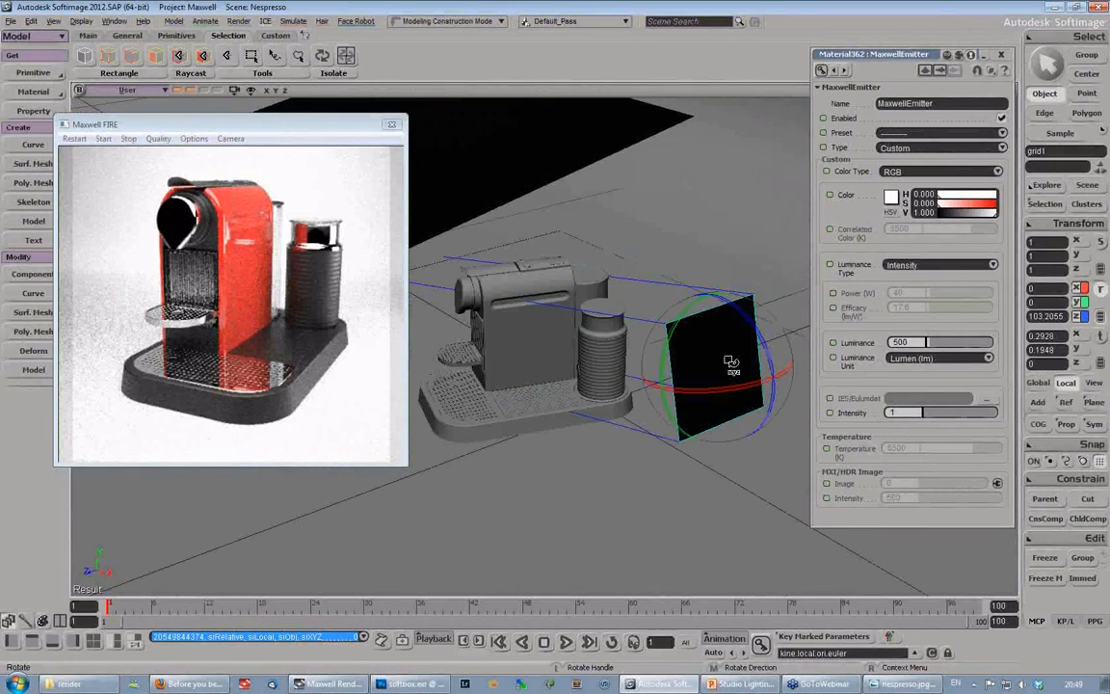
# - Move the small emitter grid closer to the coffee machine, to about X 0.219, Y 0.23, Z 0.052
pyautogui.press('v')
pyautogui.moveTo(706, 288); pyautogui.dragTo(704, 257)
pyautogui.moveTo(664, 327); pyautogui.dragTo(637, 323)
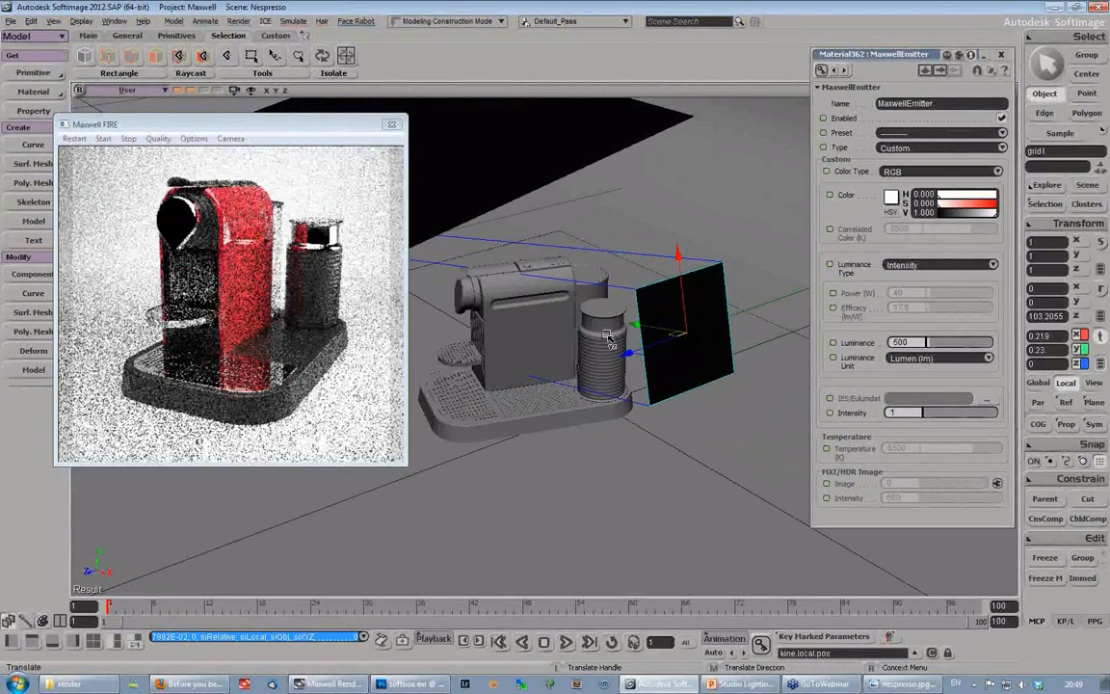
pyautogui.moveTo(609, 335); pyautogui.dragTo(610, 414, button='right')
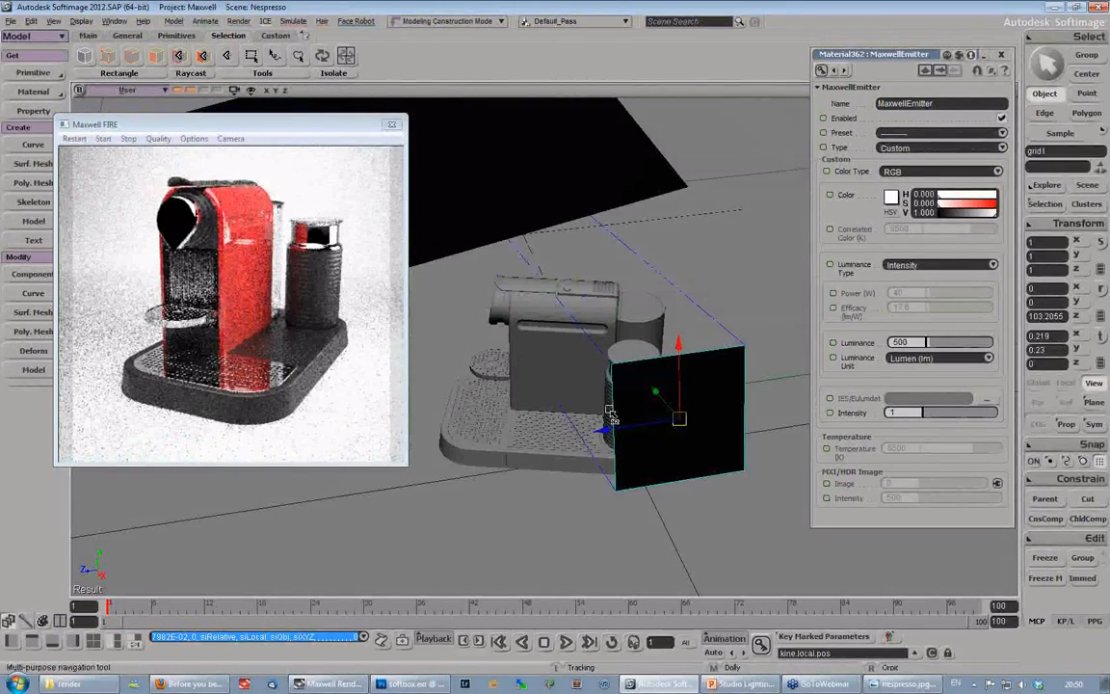
pyautogui.press('v')
pyautogui.moveTo(609, 415); pyautogui.dragTo(542, 339)
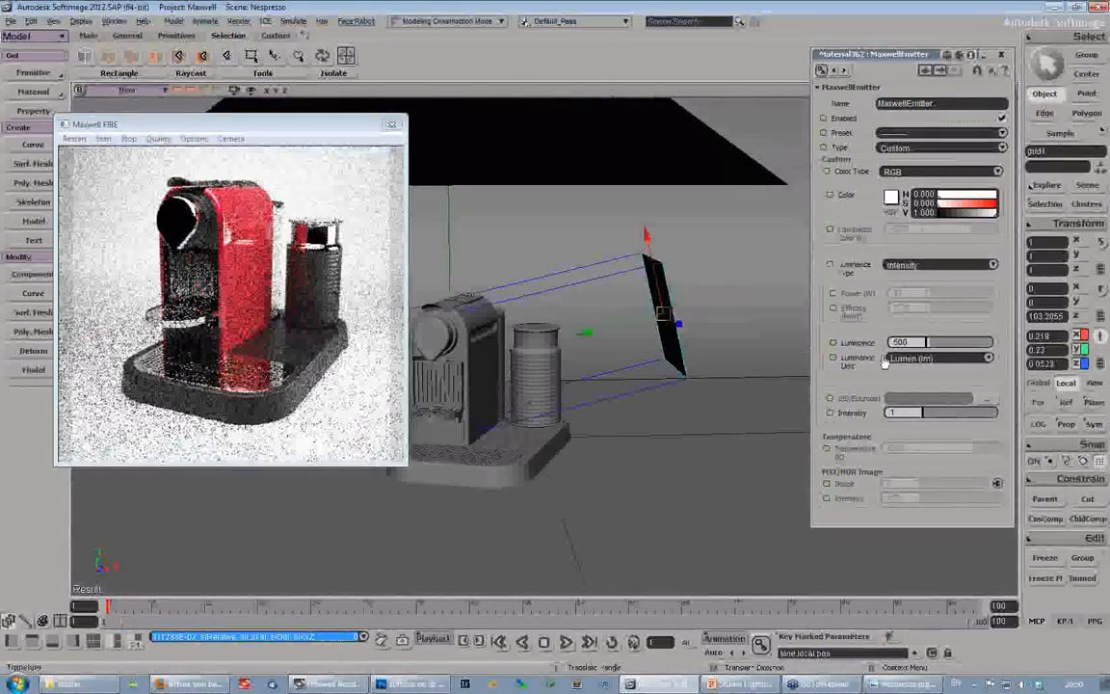
# - Set the small grid's MaxwellEmitter luminance to 100 lumen
pyautogui.doubleClick(905, 342)
pyautogui.write('10')
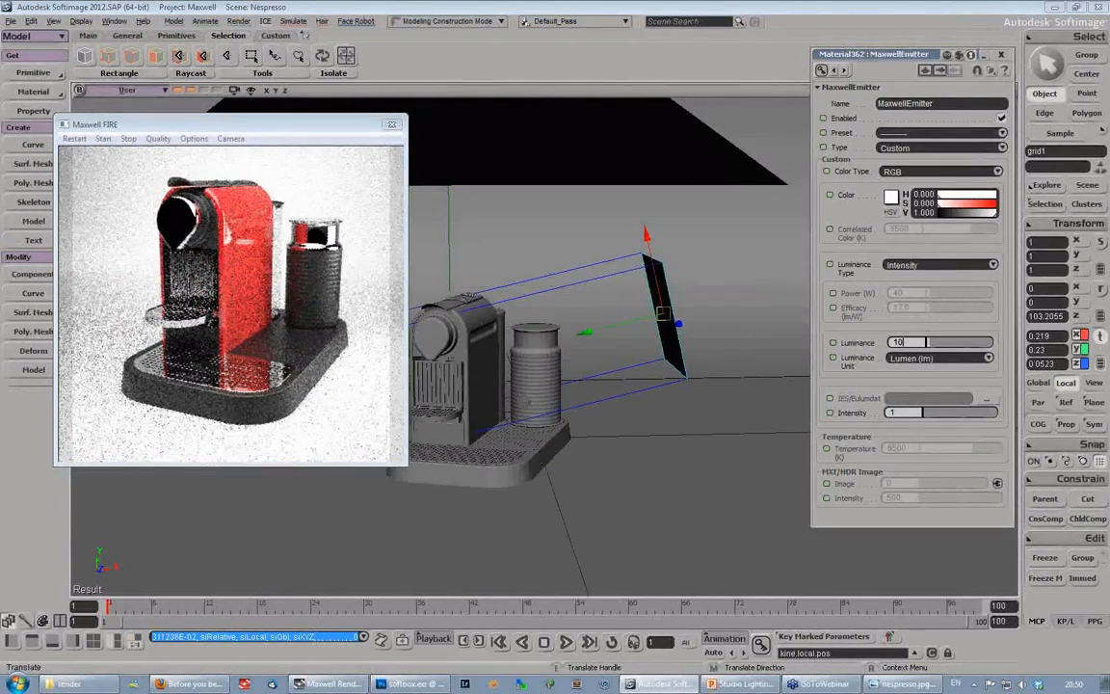
pyautogui.write('0')
pyautogui.press('Return')
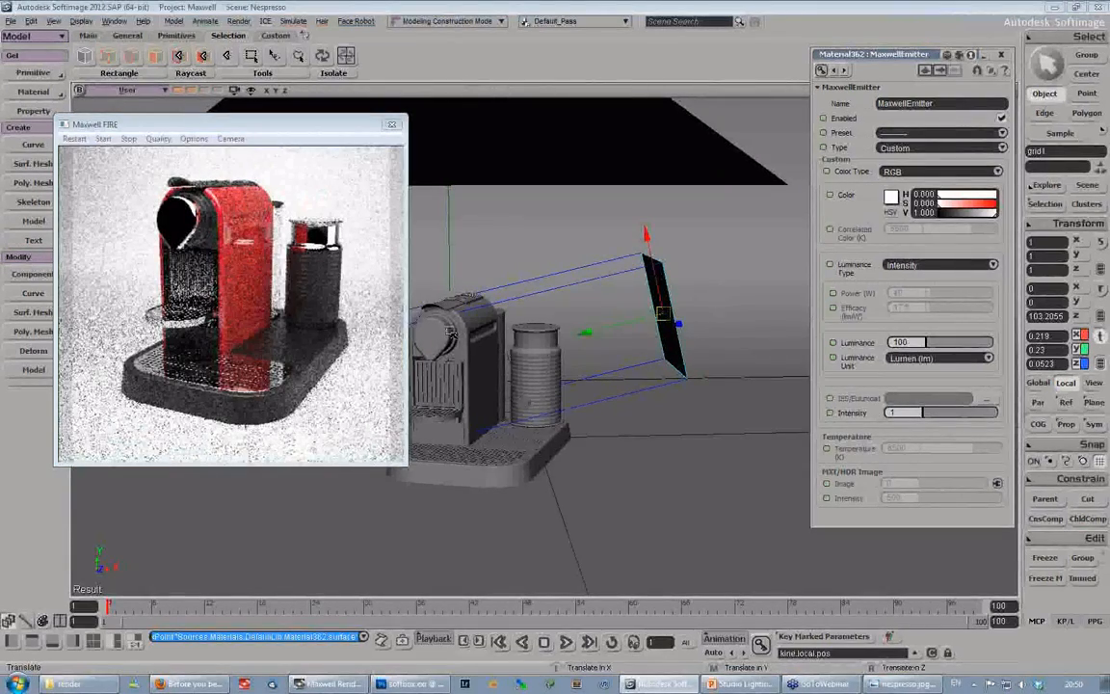
# - Move the small grid far from the coffee machine, to about X 0.87, Y 0.38, and set its luminance to 5000 lumen
pyautogui.press('s')
pyautogui.moveTo(450, 330); pyautogui.dragTo(538, 338)
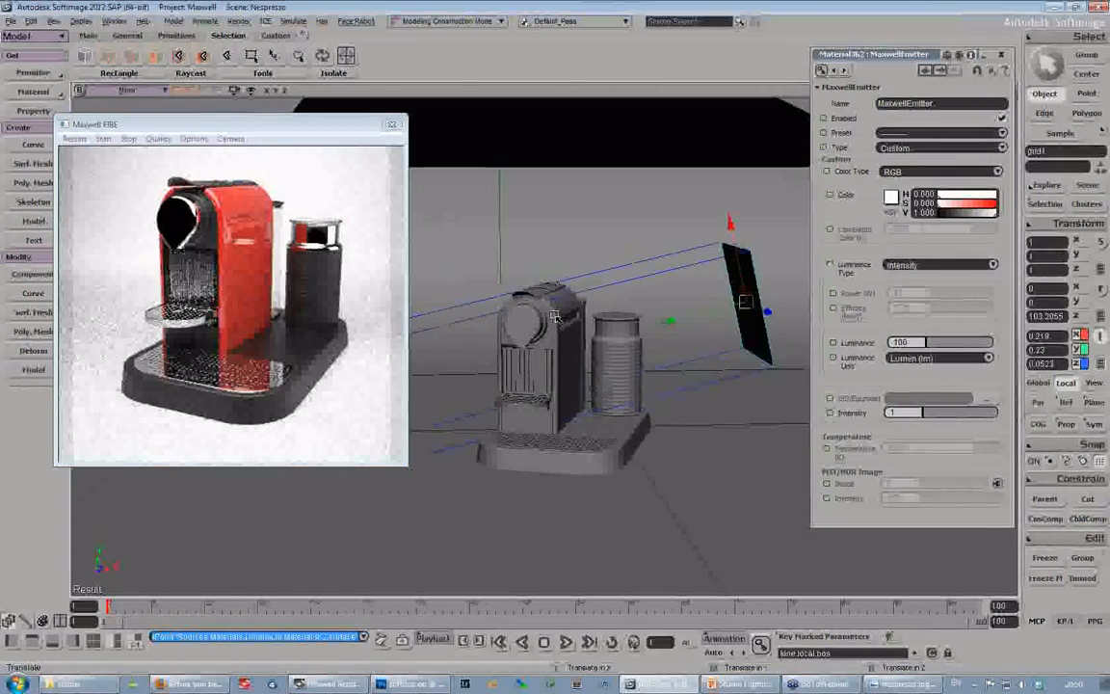
pyautogui.press('s')
pyautogui.moveTo(555, 316); pyautogui.dragTo(558, 420, button='middle')
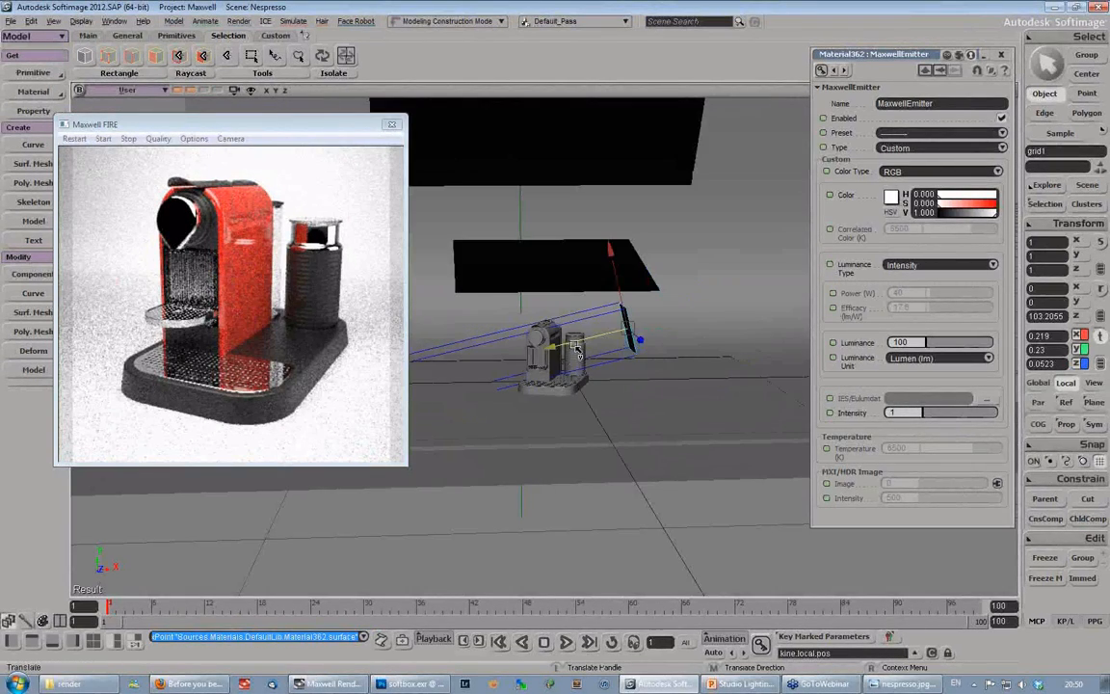
pyautogui.moveTo(575, 346); pyautogui.dragTo(726, 308)
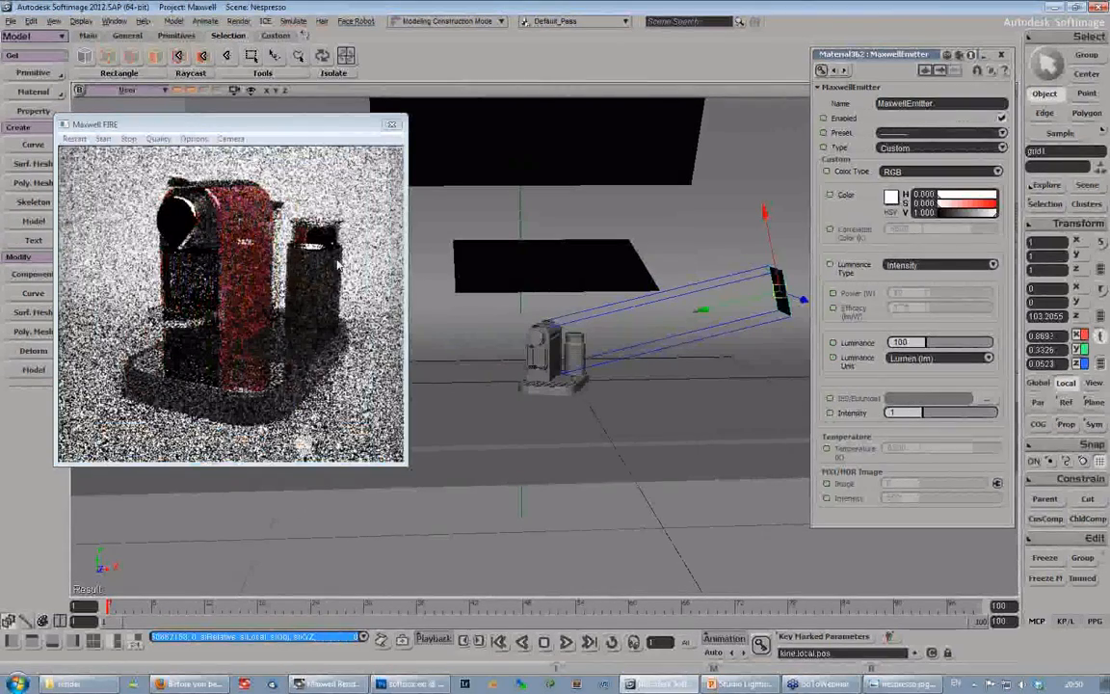
pyautogui.click(909, 342)
pyautogui.write('5000')
pyautogui.press('Return')
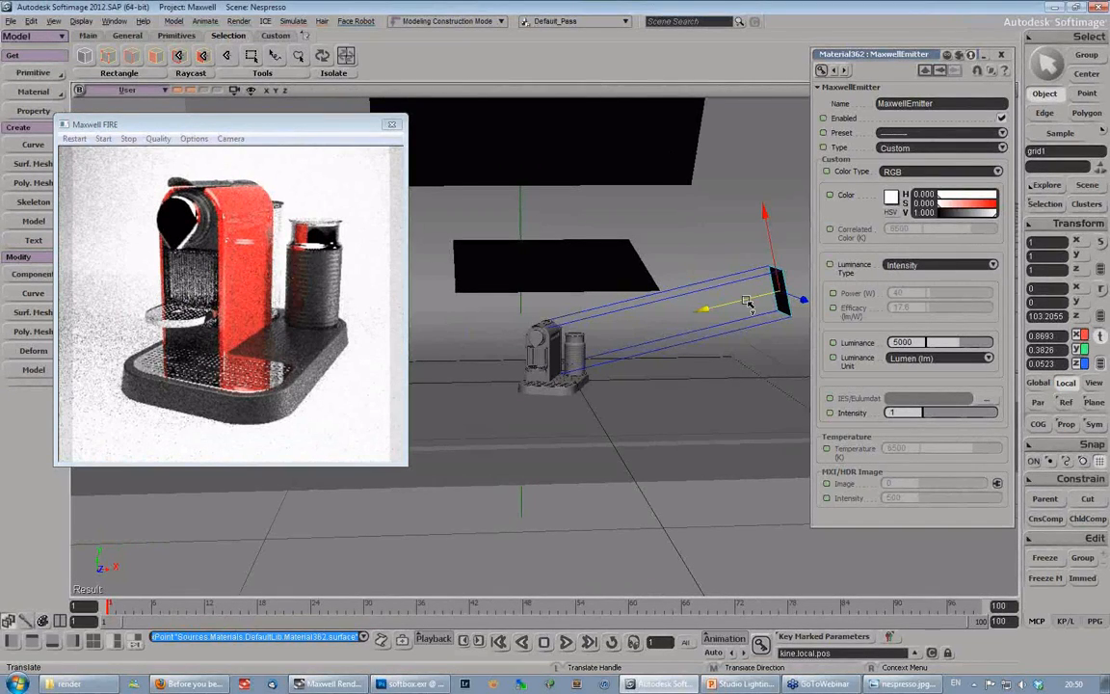
# - Bring the small grid back beside the machine, to about X 0.145, Y 0.213, and set its luminance to 200 lumen
pyautogui.moveTo(748, 302); pyautogui.dragTo(582, 356)
pyautogui.doubleClick(901, 342)
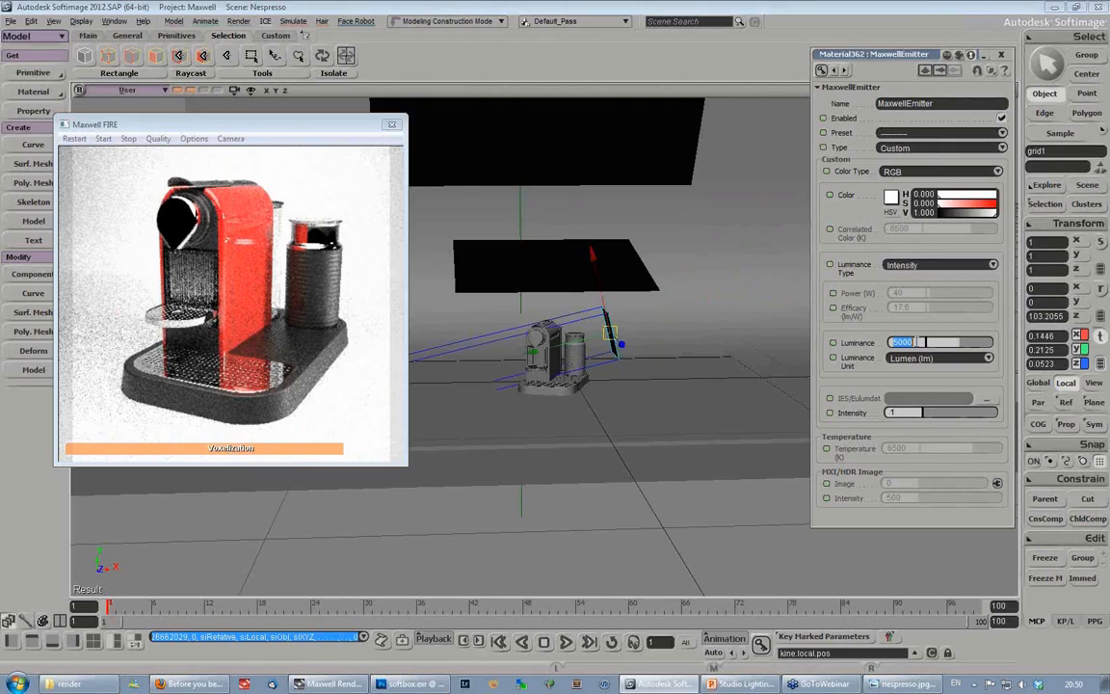
pyautogui.write('200')
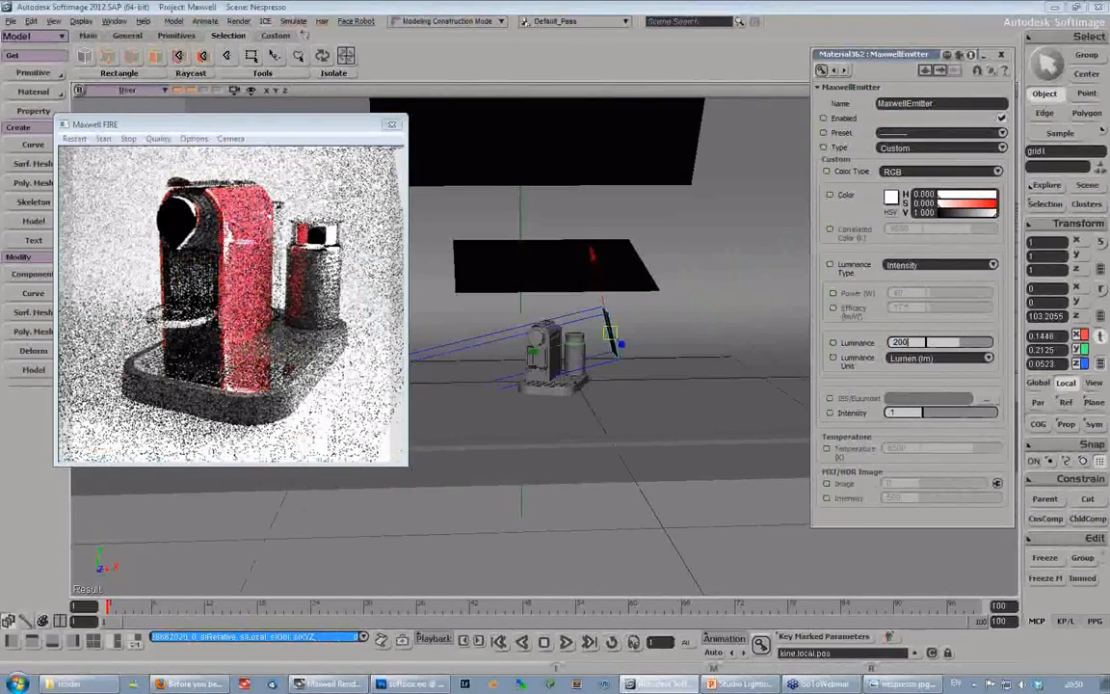
pyautogui.press('Return')
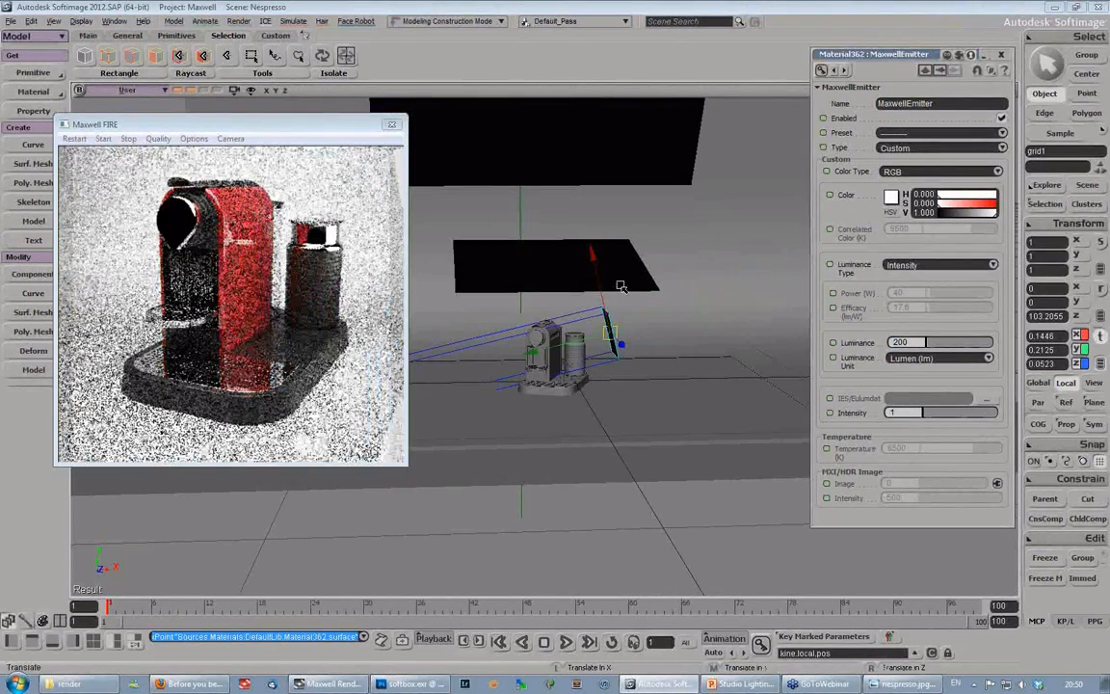
# - Lower the small grid to about Y 0.175 and scale it uniformly to about 0.75
pyautogui.moveTo(594, 254); pyautogui.dragTo(595, 263)
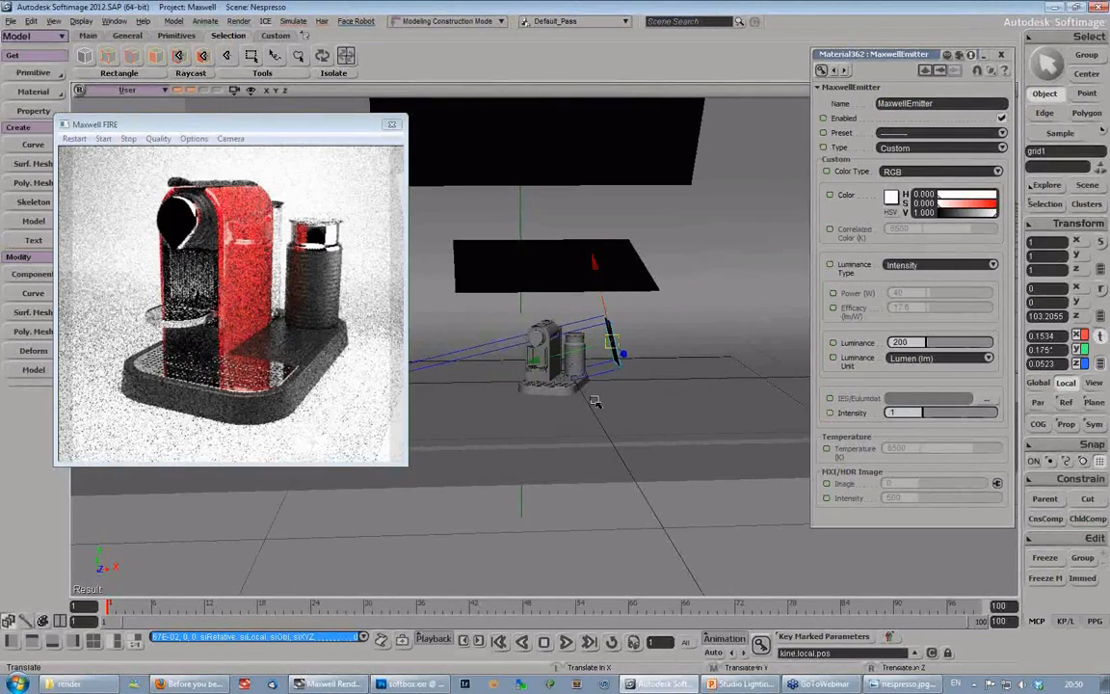
pyautogui.press('s')
pyautogui.moveTo(594, 401); pyautogui.dragTo(440, 448, button='middle')
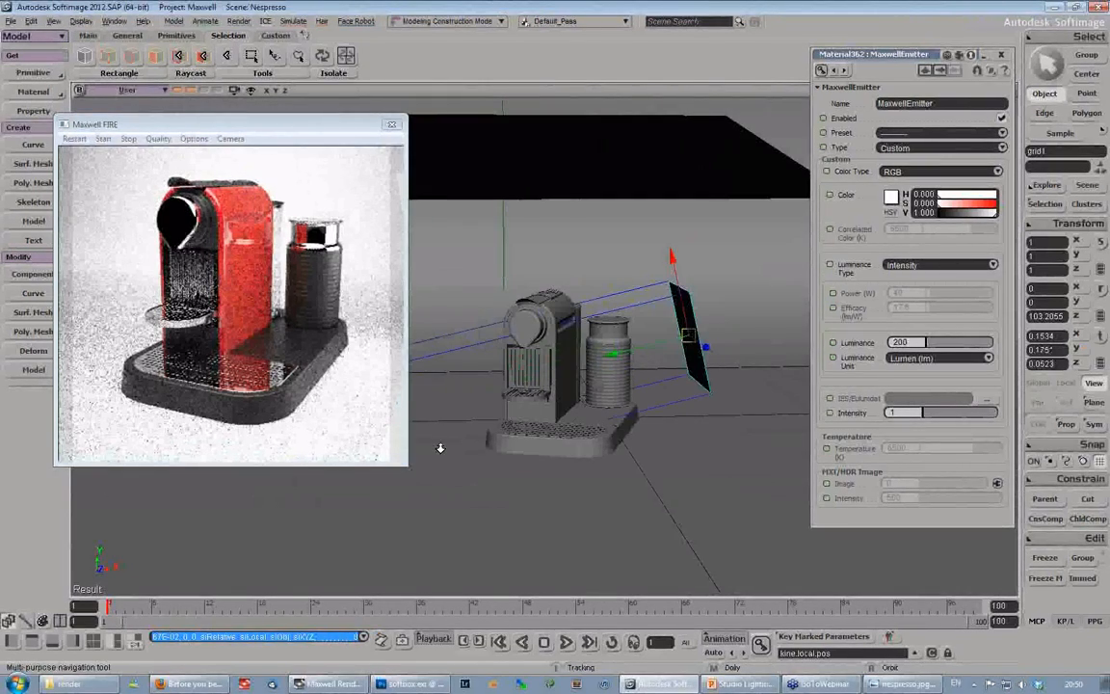
pyautogui.press('v')
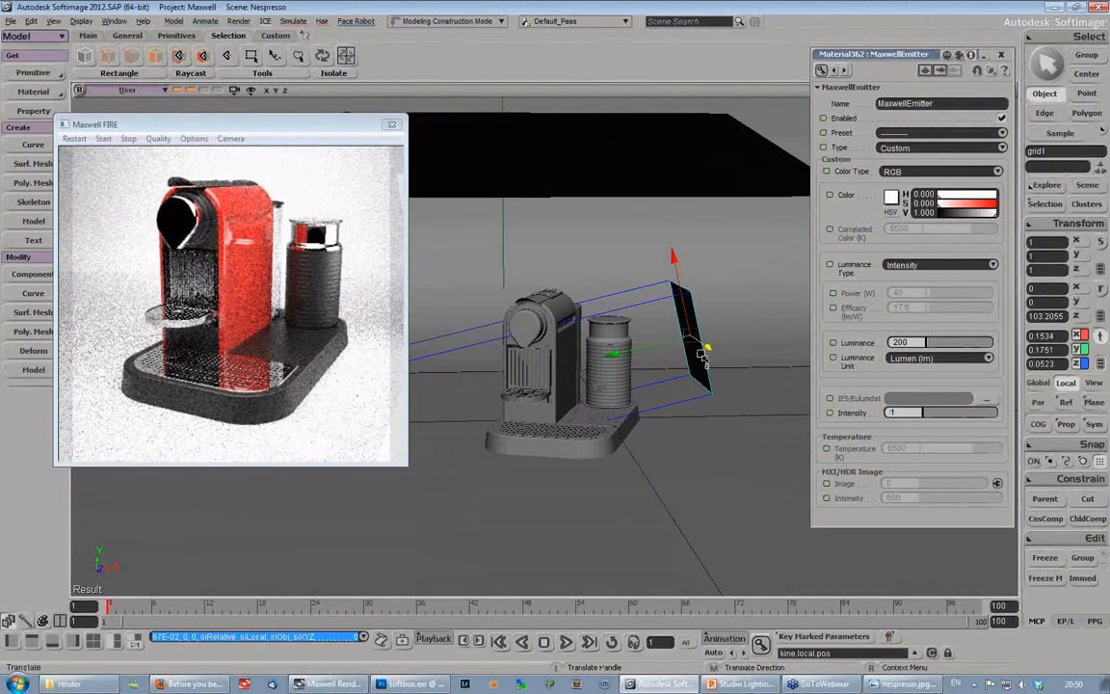
pyautogui.press('x')
pyautogui.moveTo(701, 357); pyautogui.dragTo(595, 304)
pyautogui.press('v')
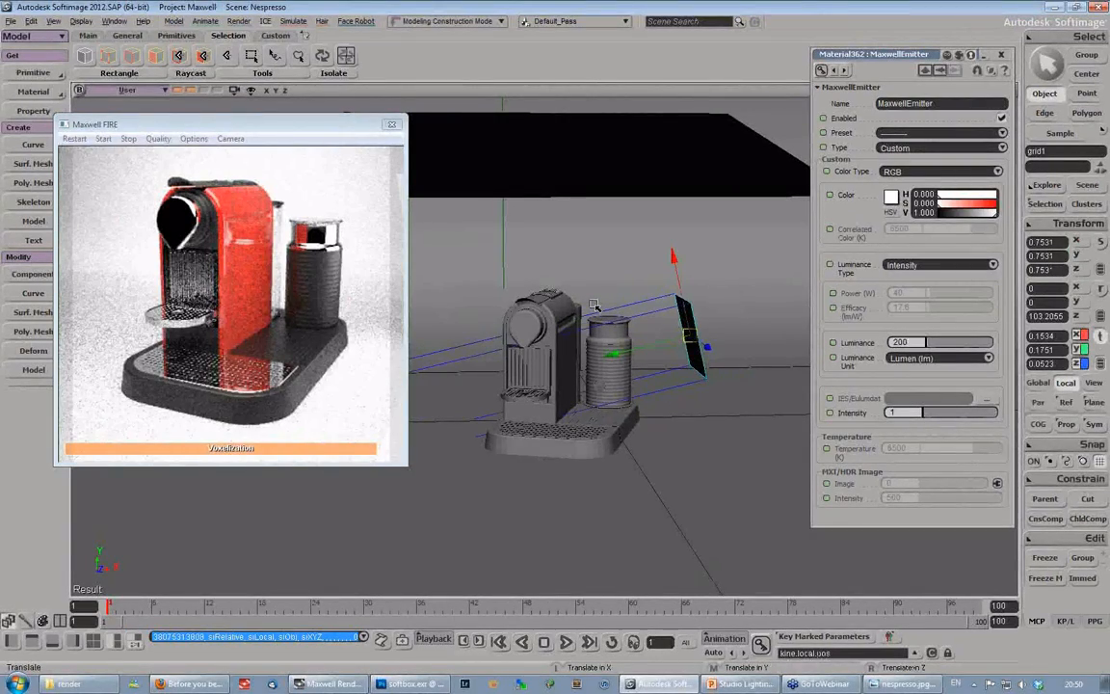
# - Rotate the small grid to about 131.5° around Z and shift it along its local X axis to about Y 0.208
pyautogui.press('c')
pyautogui.moveTo(691, 269); pyautogui.dragTo(705, 314)
pyautogui.press('v')
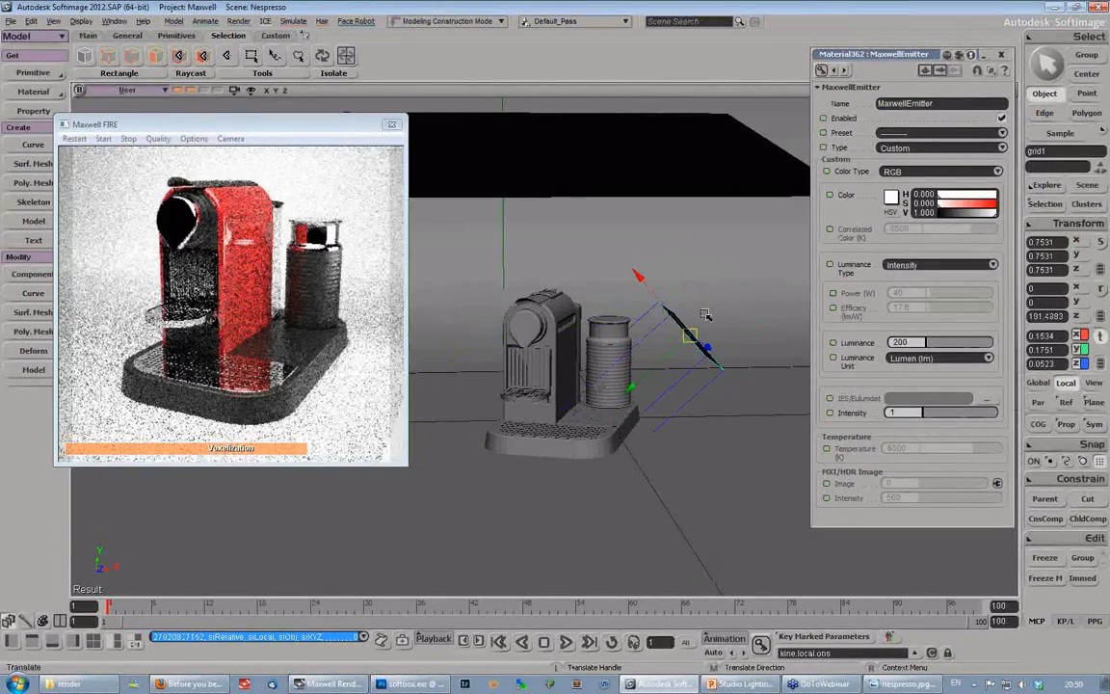
pyautogui.moveTo(638, 276); pyautogui.dragTo(625, 260)
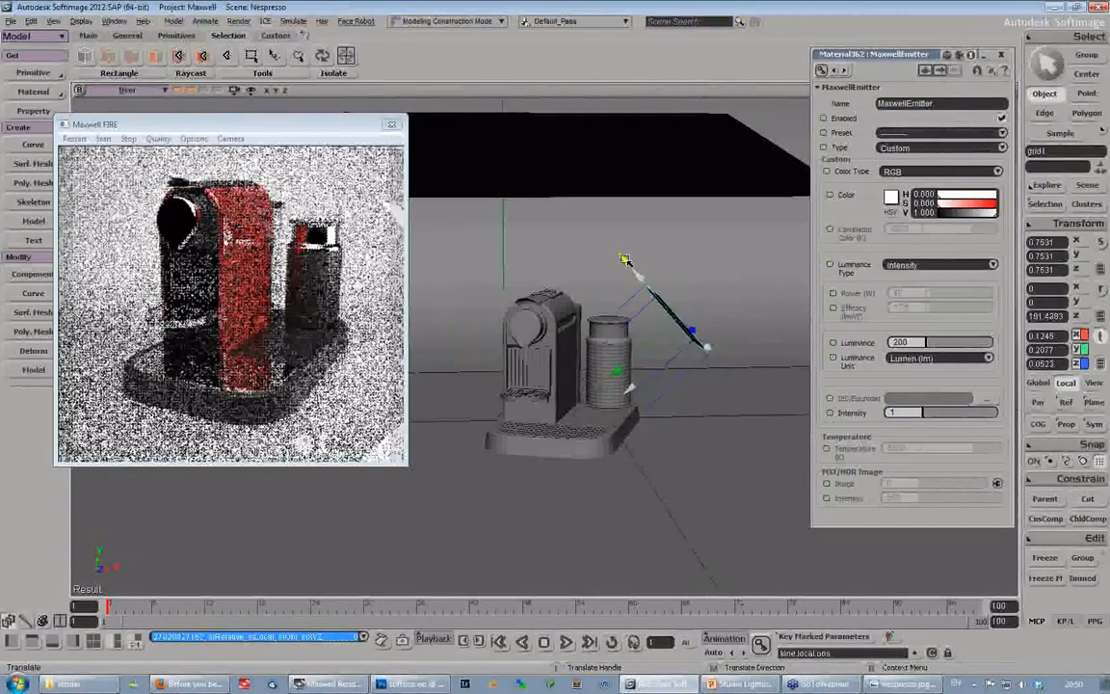
# - Fine-tune the tilted grid's position beside the milk frother to about X 0.126, Y 0.174
pyautogui.press('s')
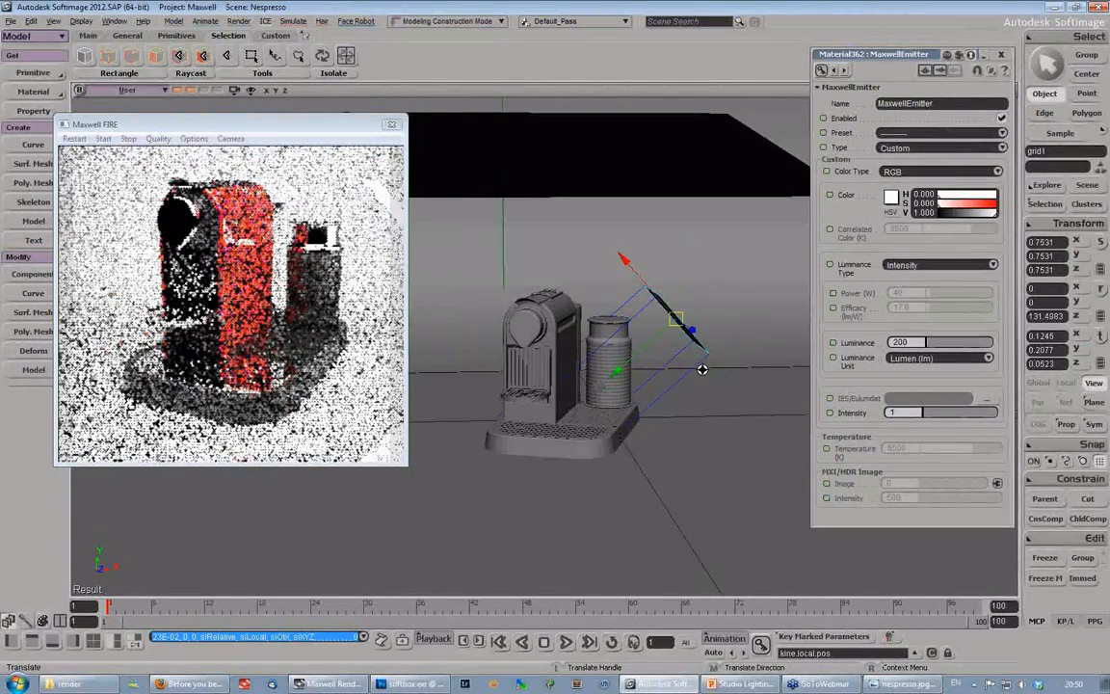
pyautogui.moveTo(702, 369); pyautogui.dragTo(644, 285, button='middle')
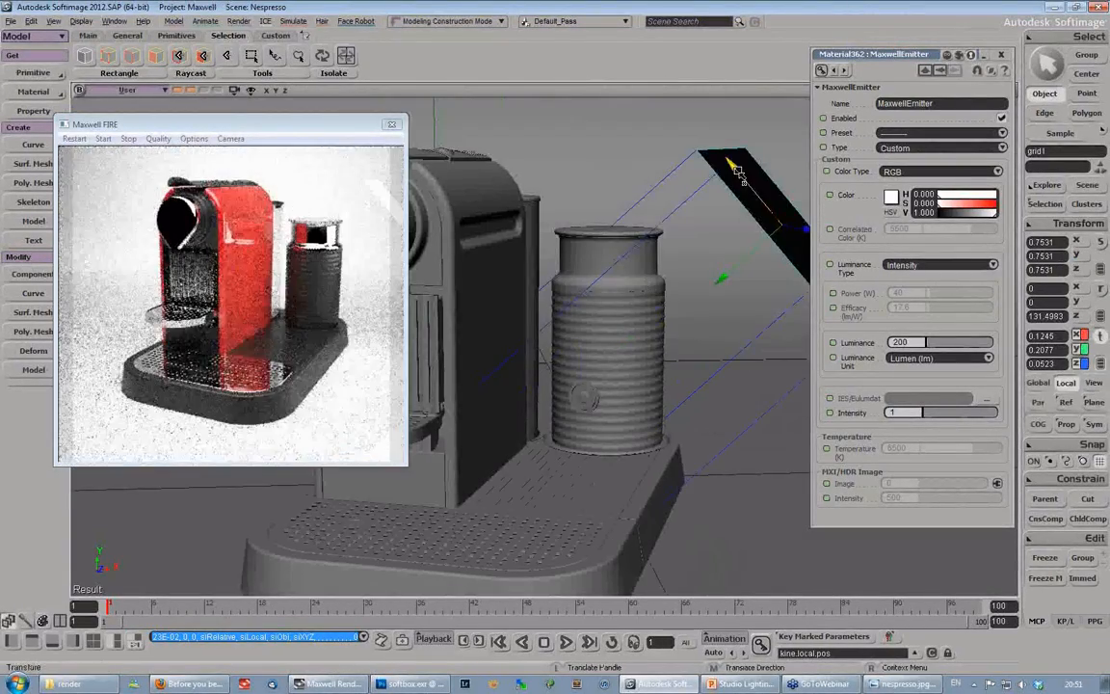
pyautogui.moveTo(737, 172); pyautogui.dragTo(739, 174)
pyautogui.press('s')
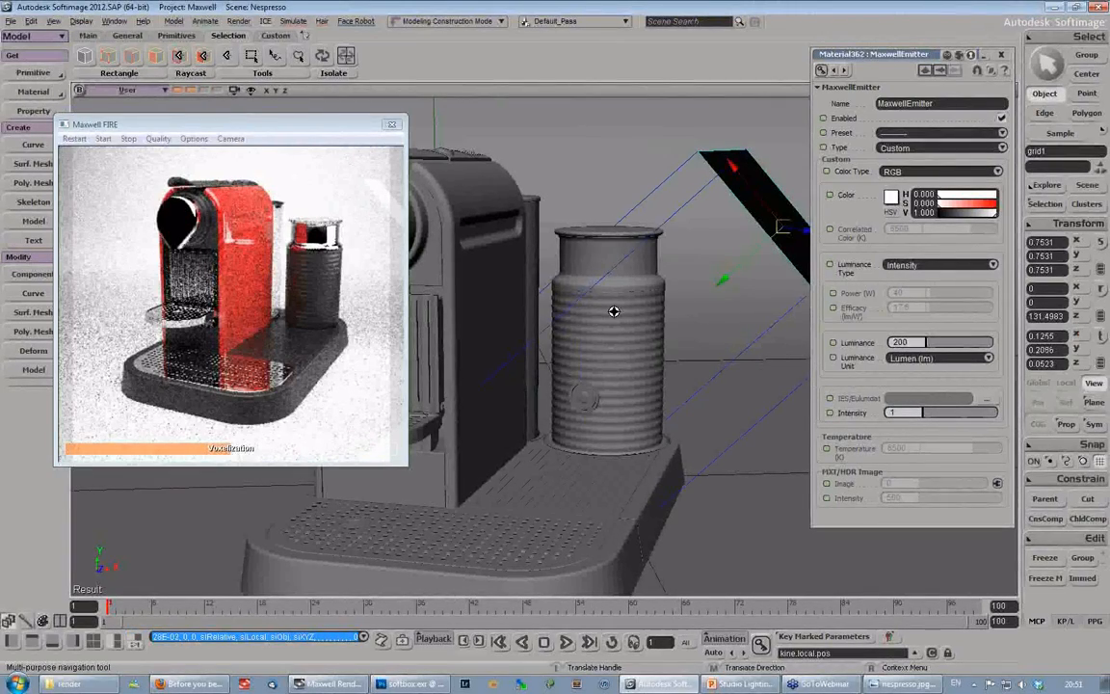
pyautogui.moveTo(613, 312); pyautogui.dragTo(641, 309, button='right')
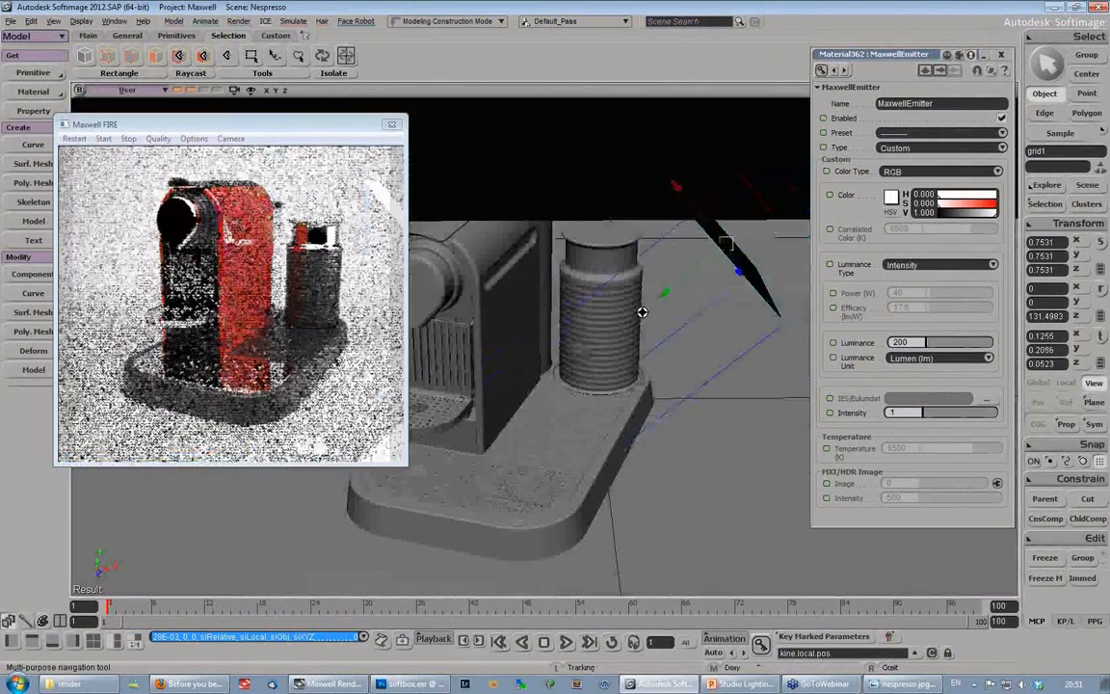
pyautogui.moveTo(715, 262); pyautogui.dragTo(714, 292)
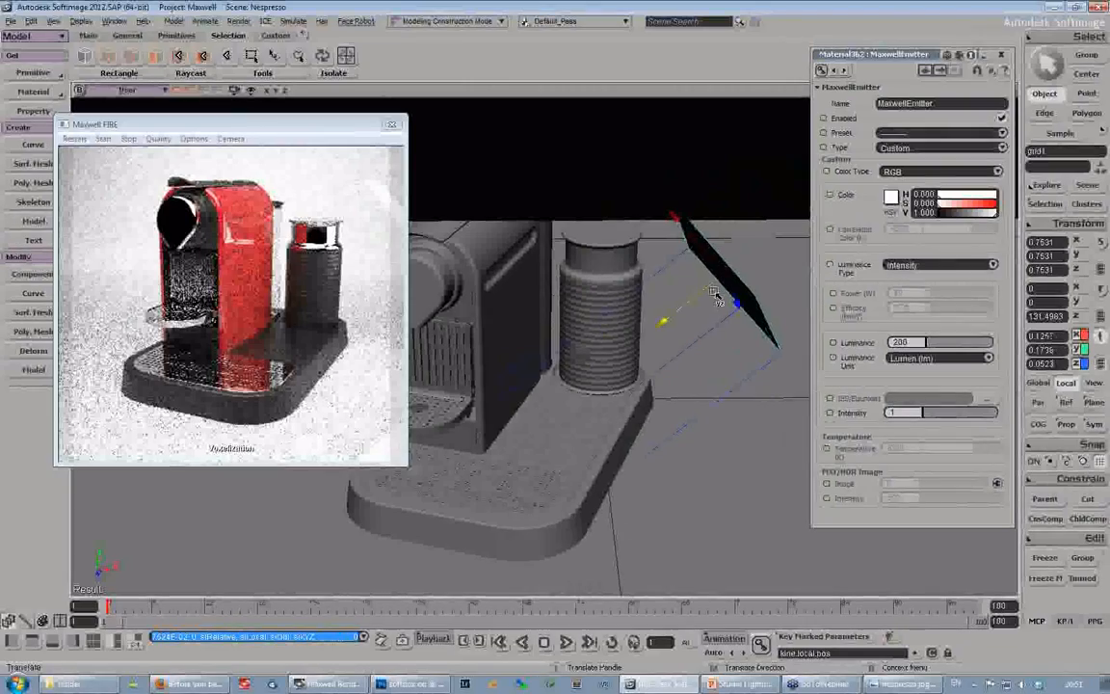
# - Rotate the small grid in Global mode to about -9.9°, 8.7° and 130.7° in X, Y and Z
pyautogui.press('c')
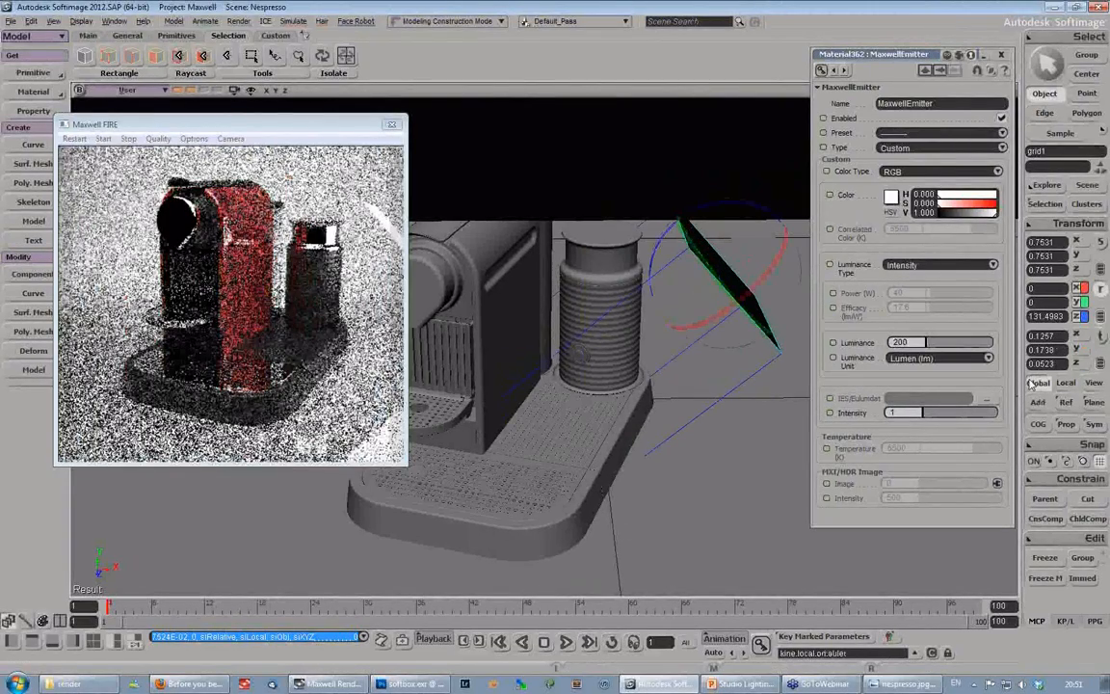
pyautogui.click(1030, 383)
pyautogui.moveTo(688, 299); pyautogui.dragTo(614, 331)
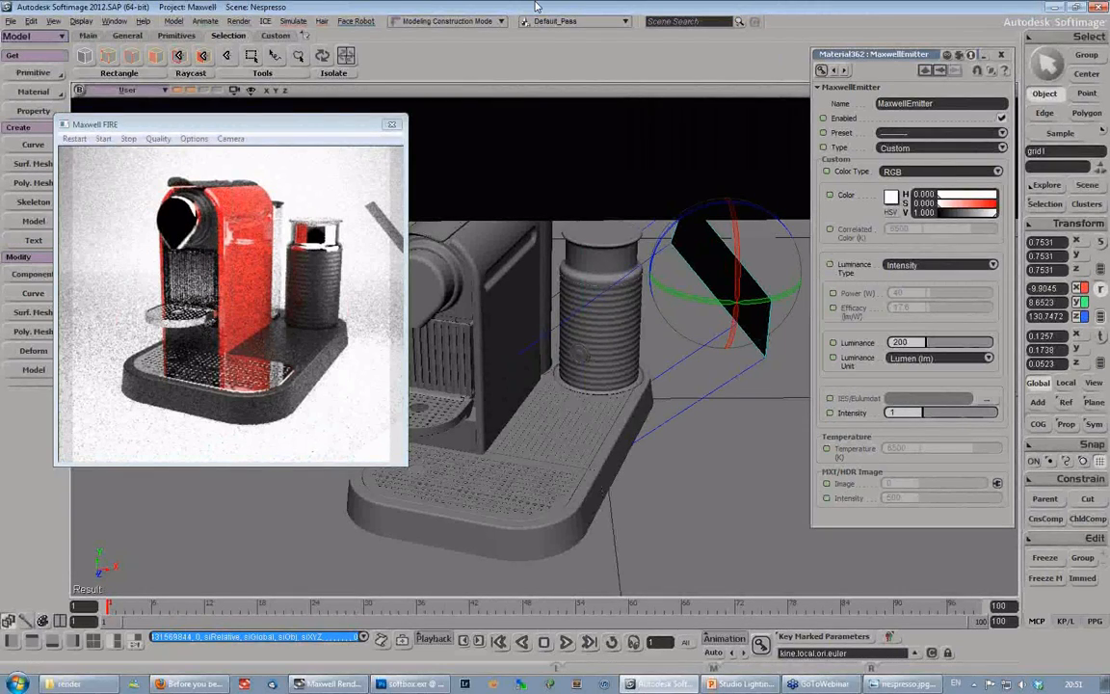
# - Add Maxwell Mesh Attributes to the small grid, enable Hide to Camera, and restart the FIRE render
pyautogui.click(718, 256)
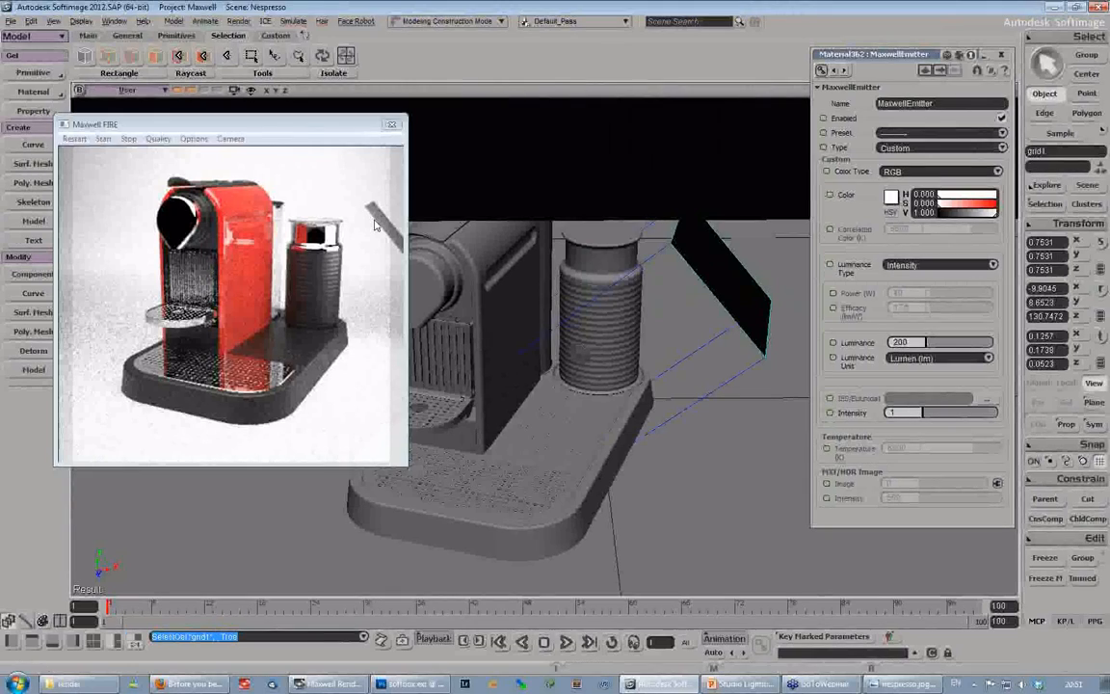
pyautogui.click(31, 110)
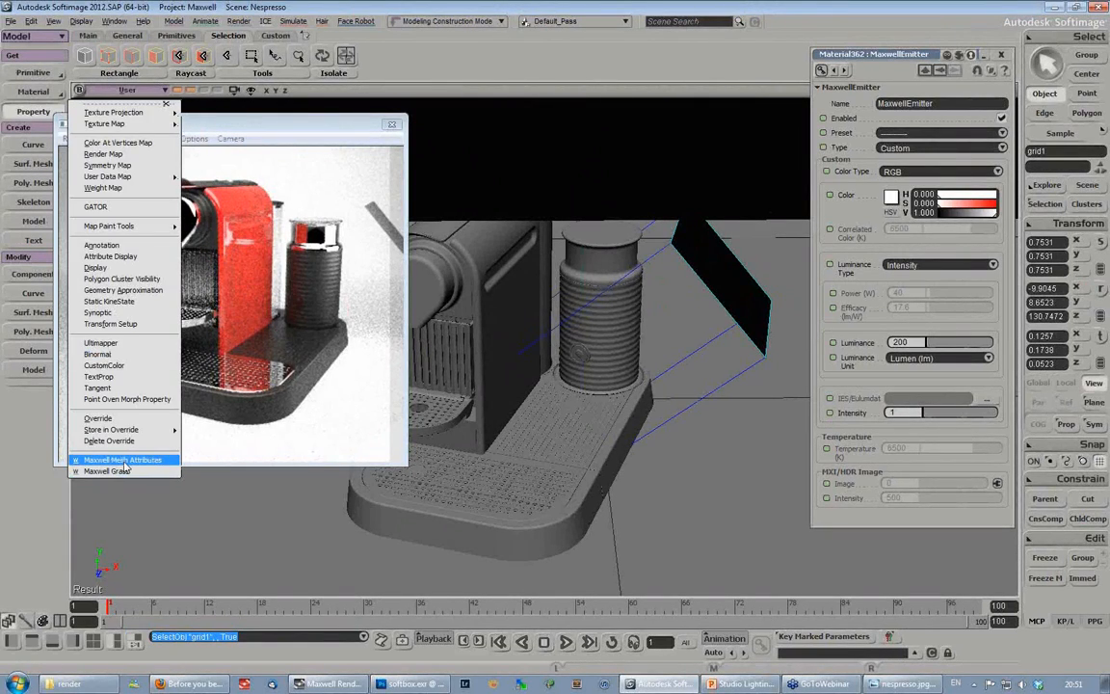
pyautogui.click(123, 461)
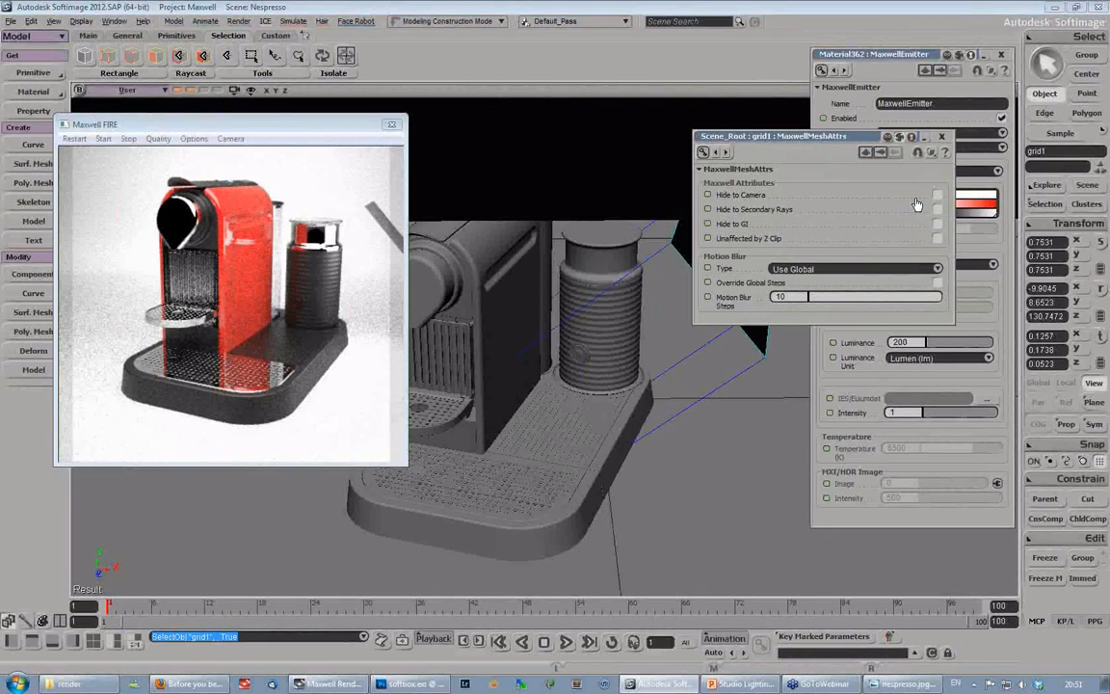
pyautogui.click(937, 194)
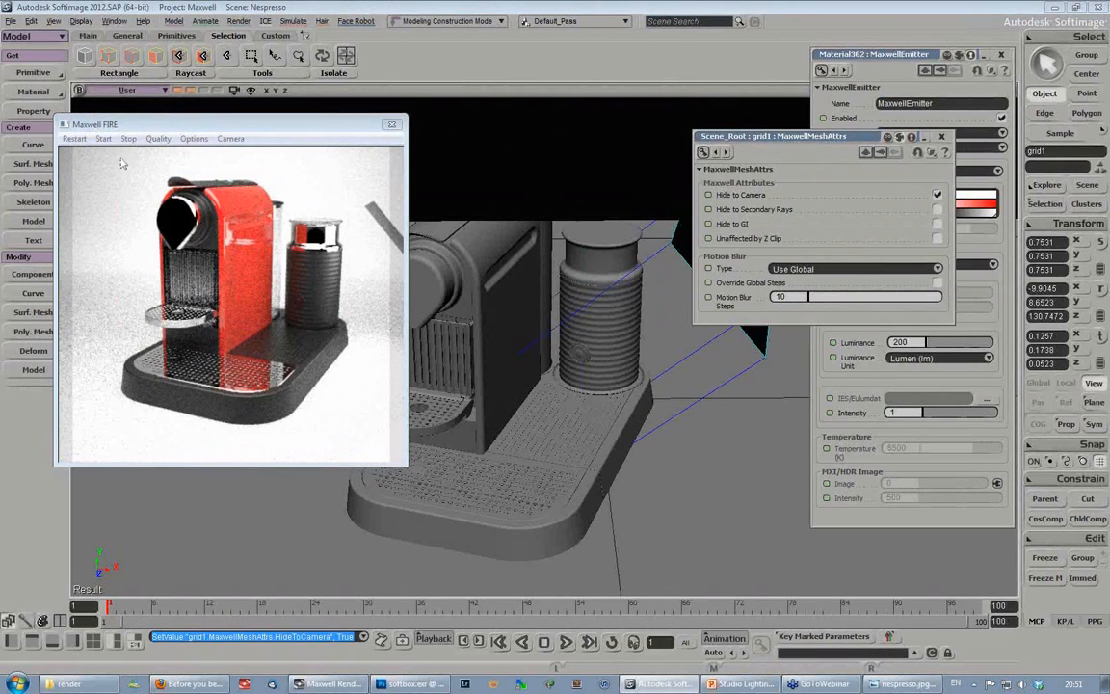
pyautogui.click(75, 138)
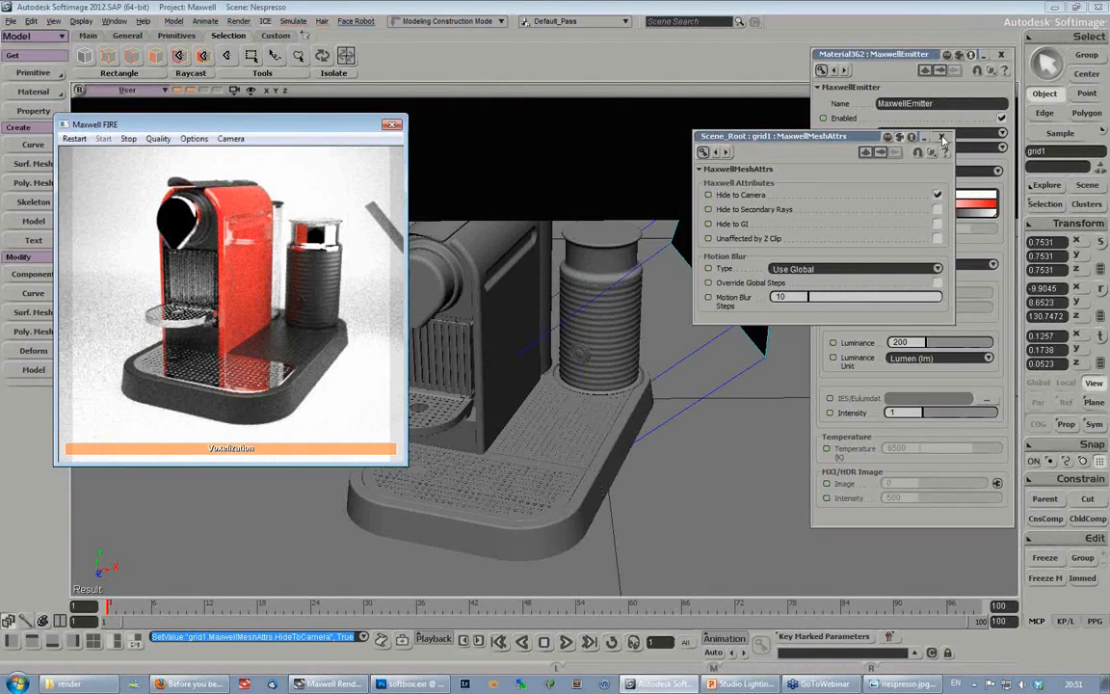
pyautogui.click(942, 138)
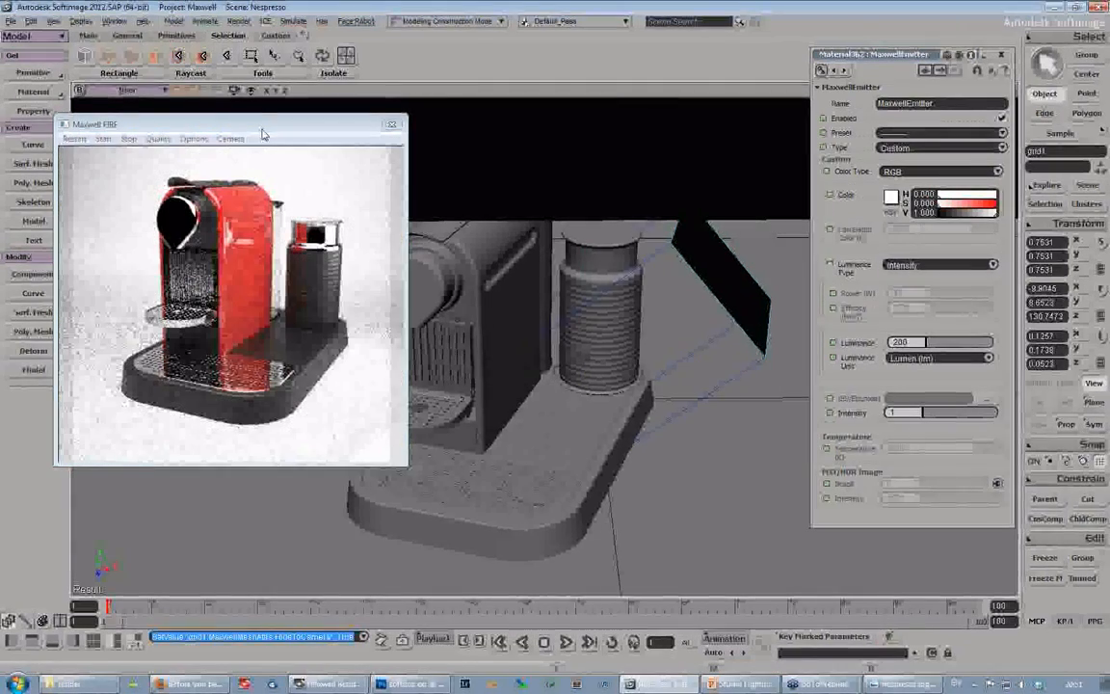
# - Examine the arrangement of the softbox, overhead grid and small side emitter around the coffee machine from several angles
pyautogui.moveTo(261, 128); pyautogui.dragTo(236, 127)
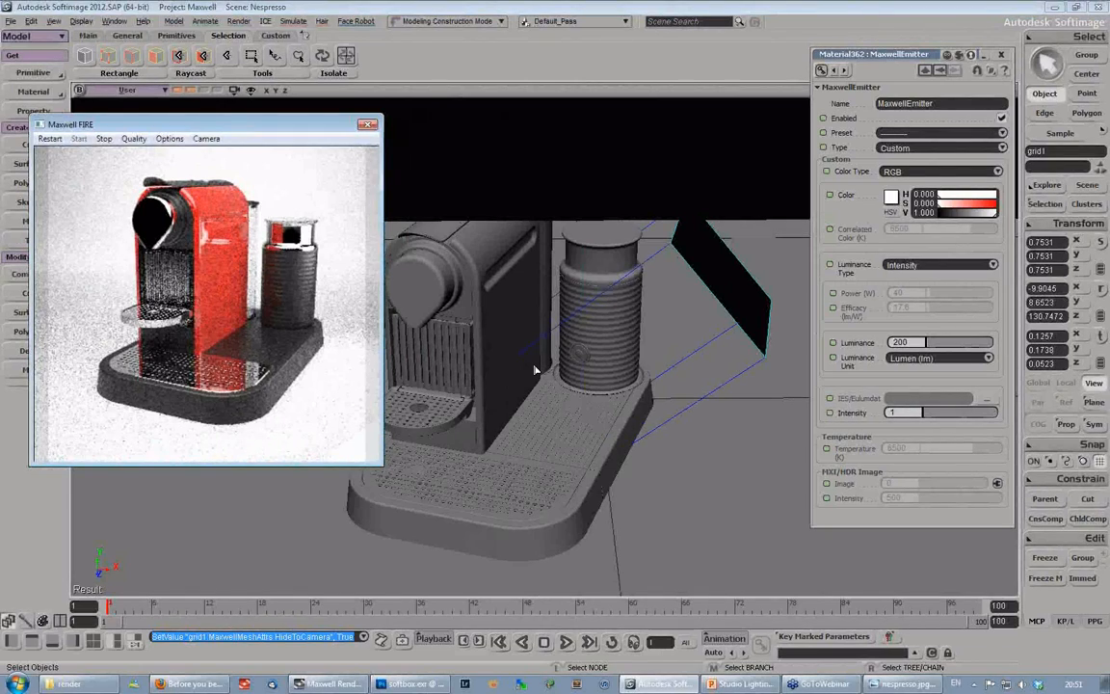
pyautogui.press('s')
pyautogui.moveTo(534, 370); pyautogui.dragTo(640, 305, button='middle')
pyautogui.moveTo(640, 305); pyautogui.dragTo(578, 414, button='right')
pyautogui.moveTo(578, 415); pyautogui.dragTo(510, 453, button='middle')
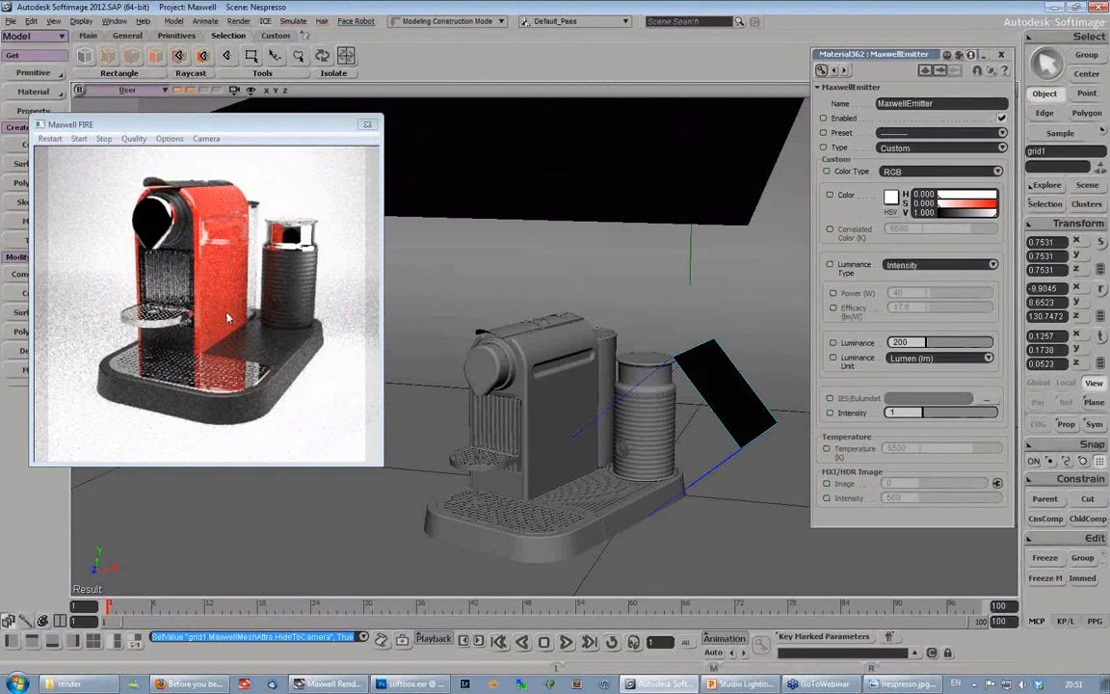
pyautogui.press('s')
pyautogui.moveTo(473, 413); pyautogui.dragTo(554, 390, button='middle')
pyautogui.moveTo(554, 390); pyautogui.dragTo(607, 431, button='right')
pyautogui.press('s')
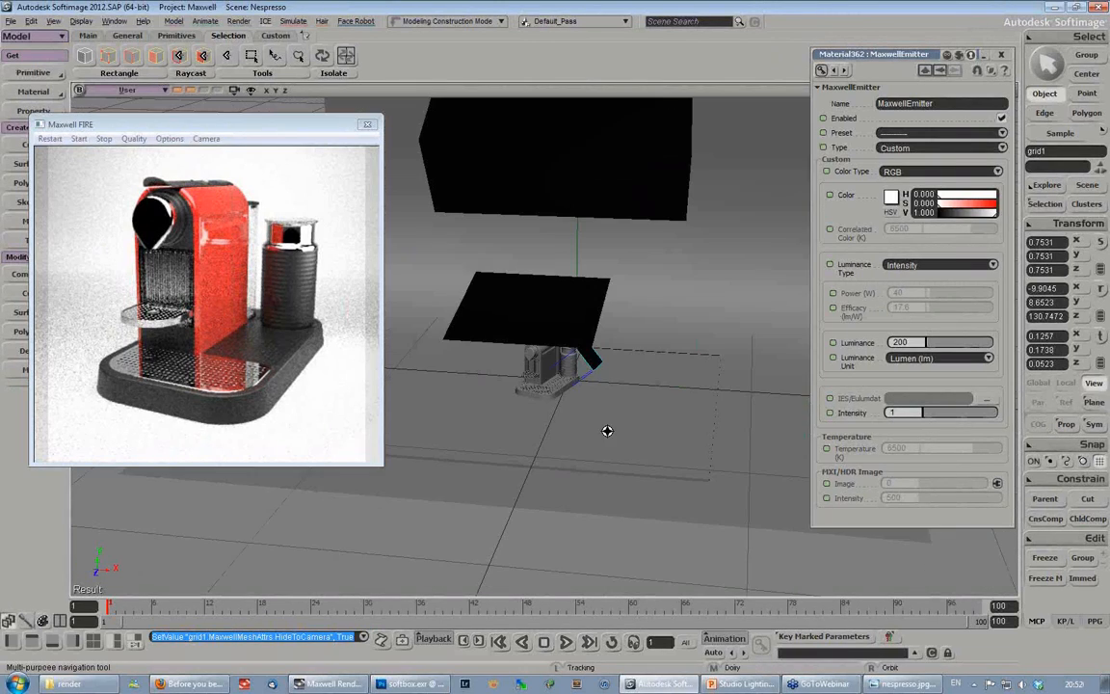
pyautogui.moveTo(612, 347); pyautogui.dragTo(564, 356, button='middle')
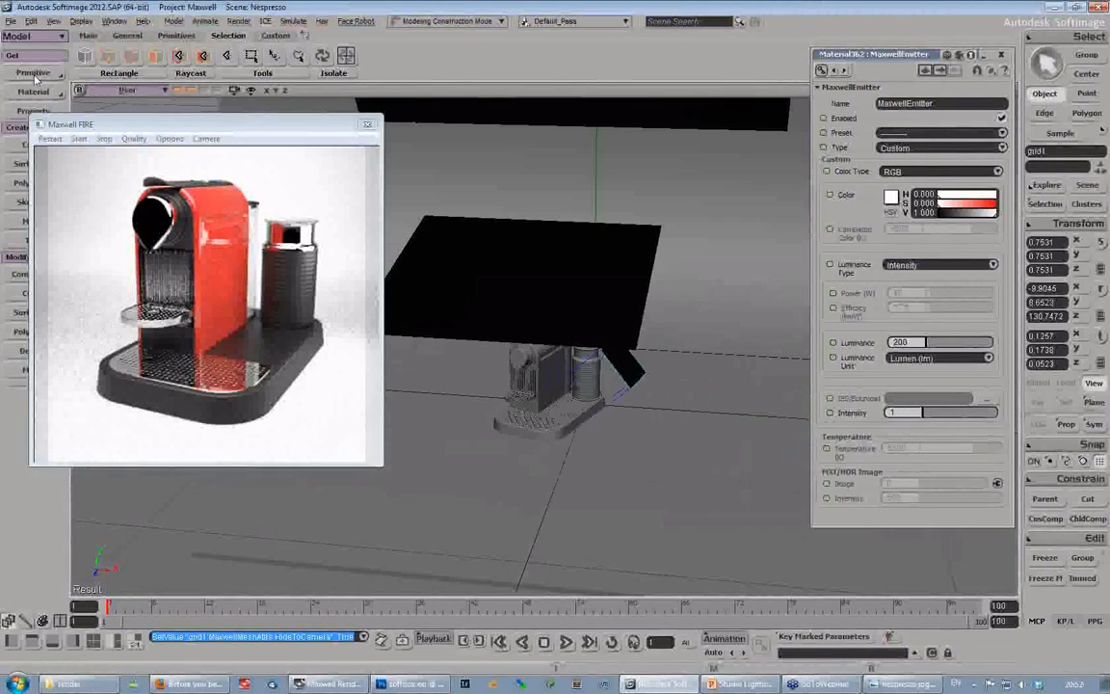
# - Create a polygon mesh grid with 1 subdivision in U and V and a U and V length of 1
pyautogui.click(35, 77)
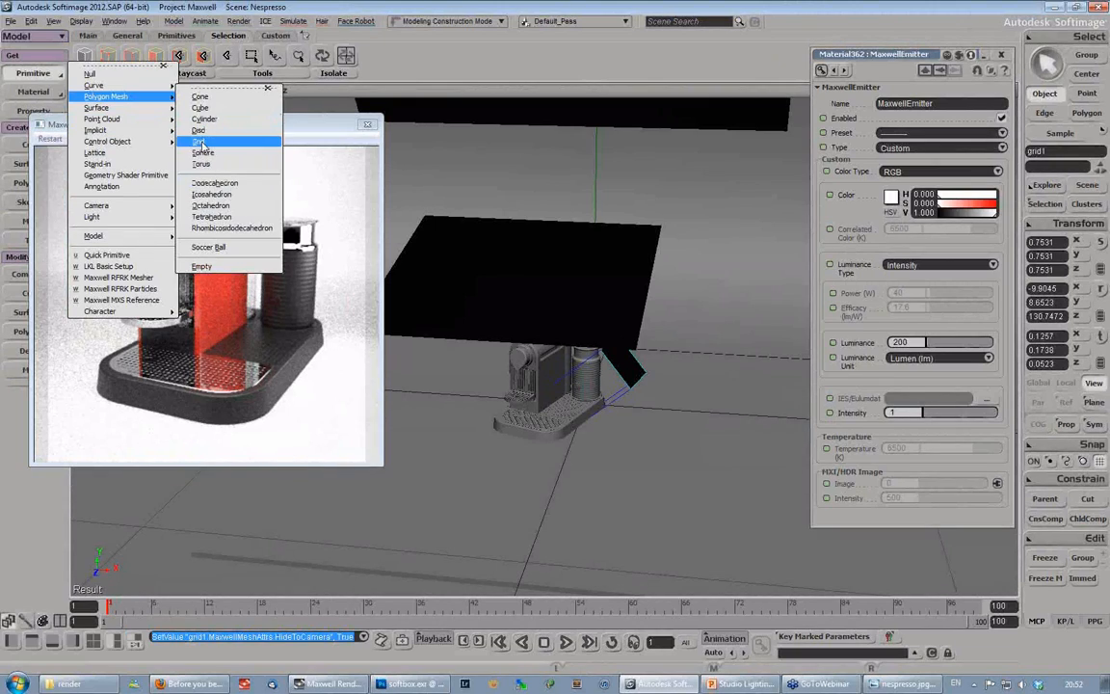
pyautogui.click(202, 141)
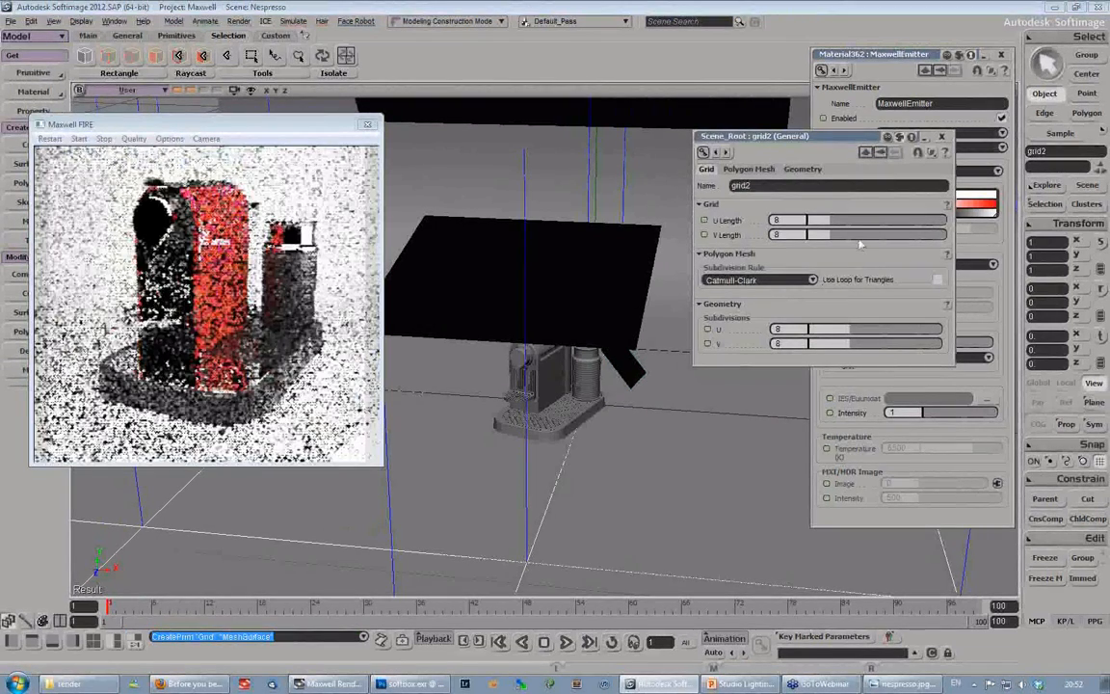
pyautogui.moveTo(849, 329); pyautogui.dragTo(776, 330)
pyautogui.moveTo(850, 344); pyautogui.dragTo(777, 349)
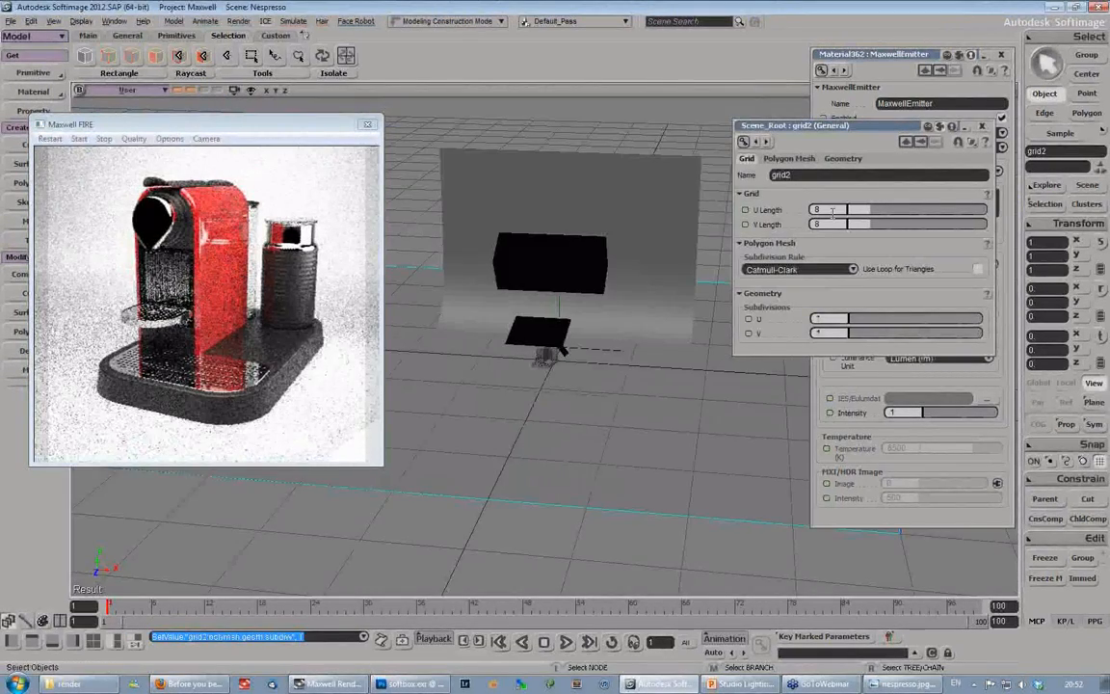
pyautogui.doubleClick(832, 210)
pyautogui.write('1')
pyautogui.press('Tab')
pyautogui.write('1')
pyautogui.press('Return')
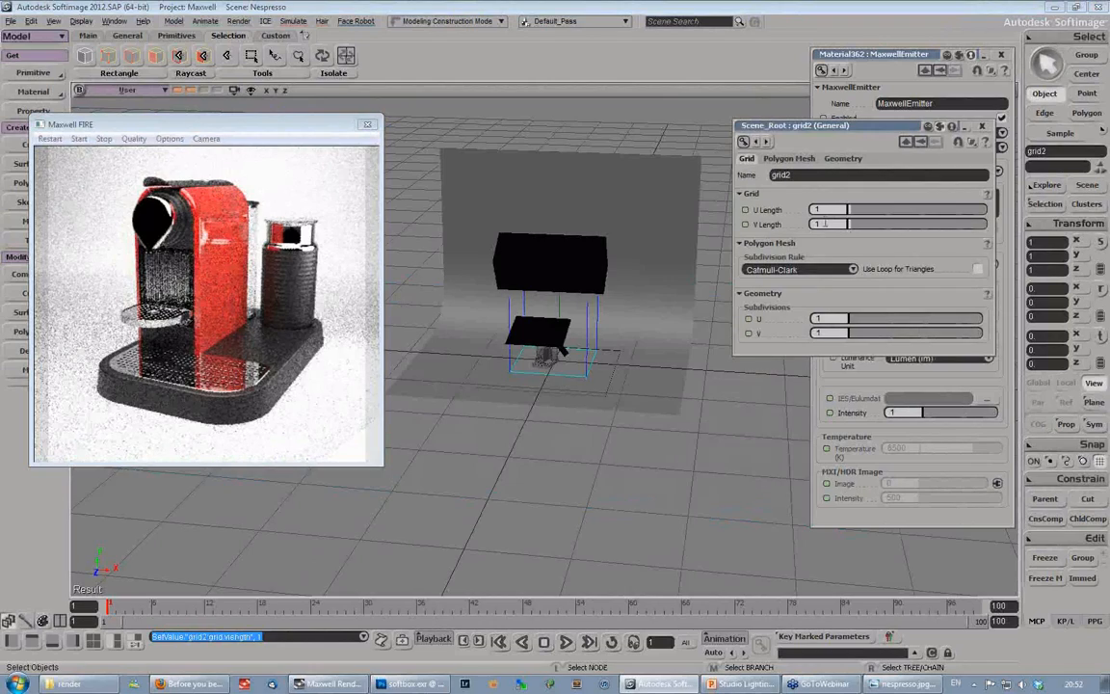
# - Rotate the new grid -90° in Z and place it upright beside the machine at about X -1.07, Y 0.57, Z 0.51
pyautogui.press('c')
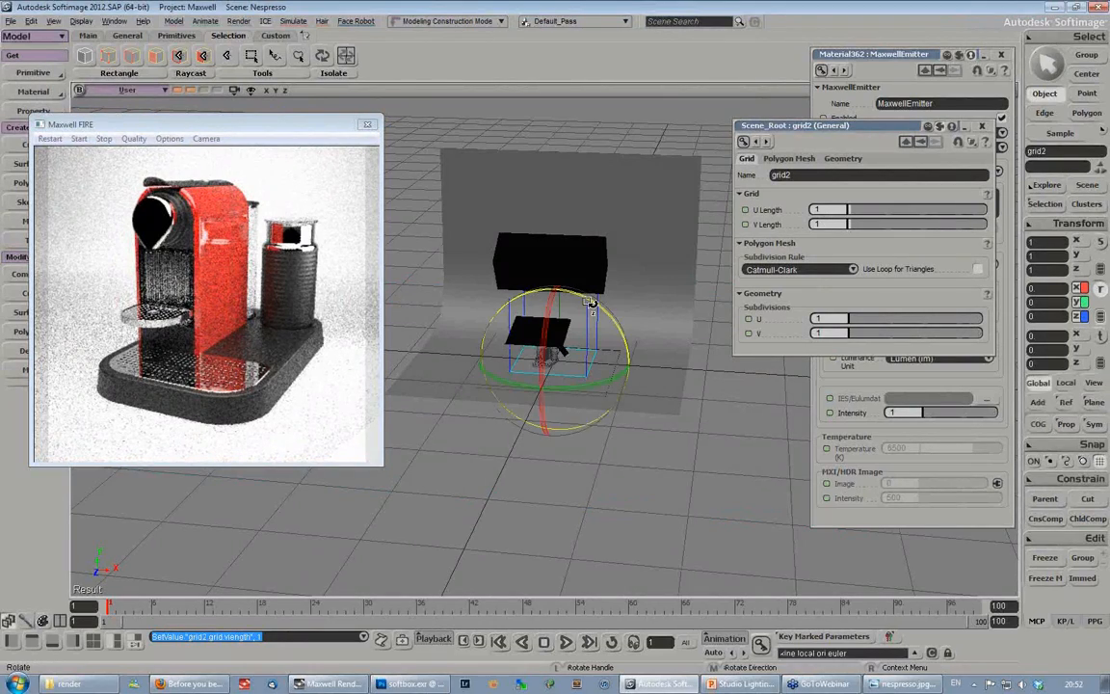
pyautogui.moveTo(590, 302); pyautogui.dragTo(682, 431)
pyautogui.press('v')
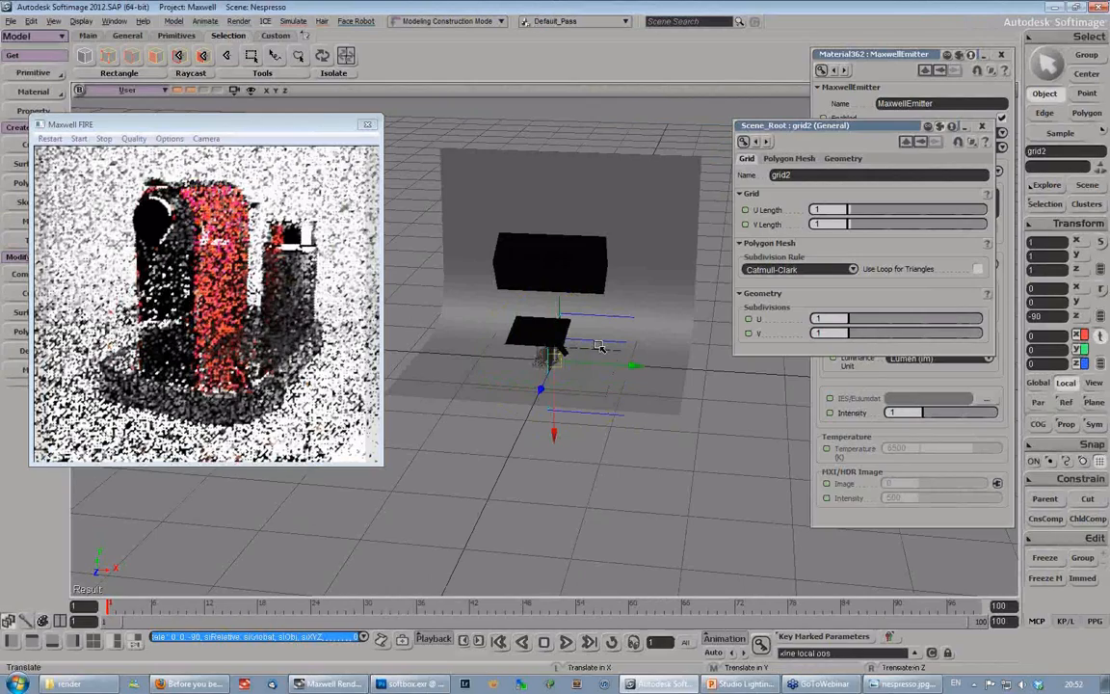
pyautogui.moveTo(598, 346); pyautogui.dragTo(551, 247)
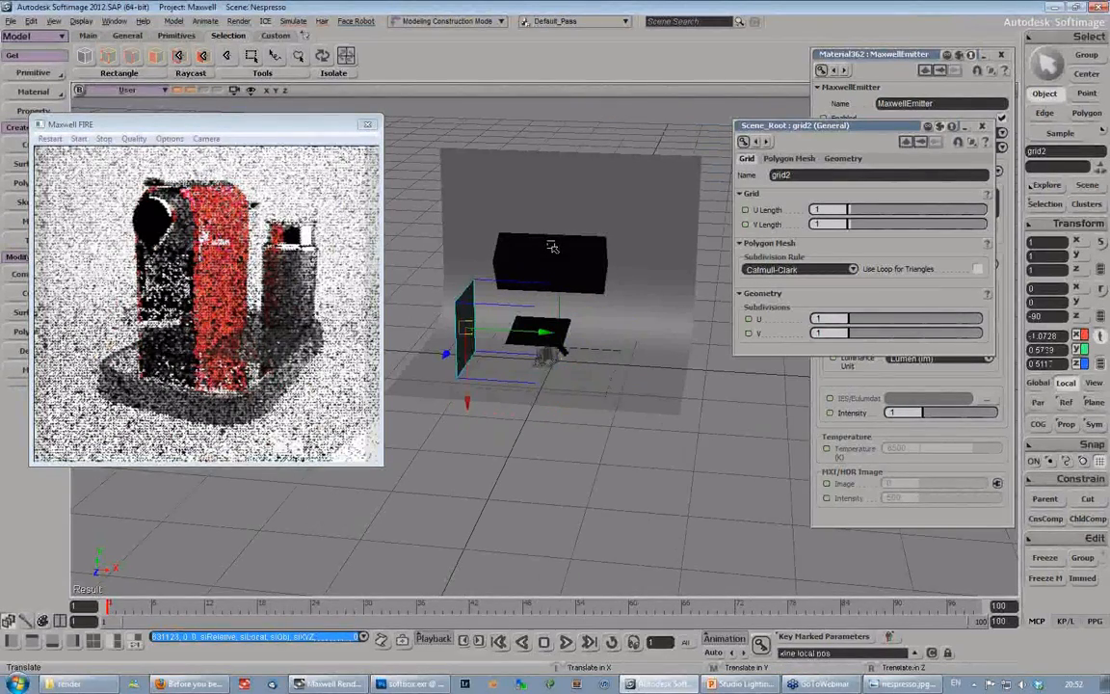
pyautogui.press('s')
pyautogui.moveTo(551, 247); pyautogui.dragTo(544, 370, button='right')
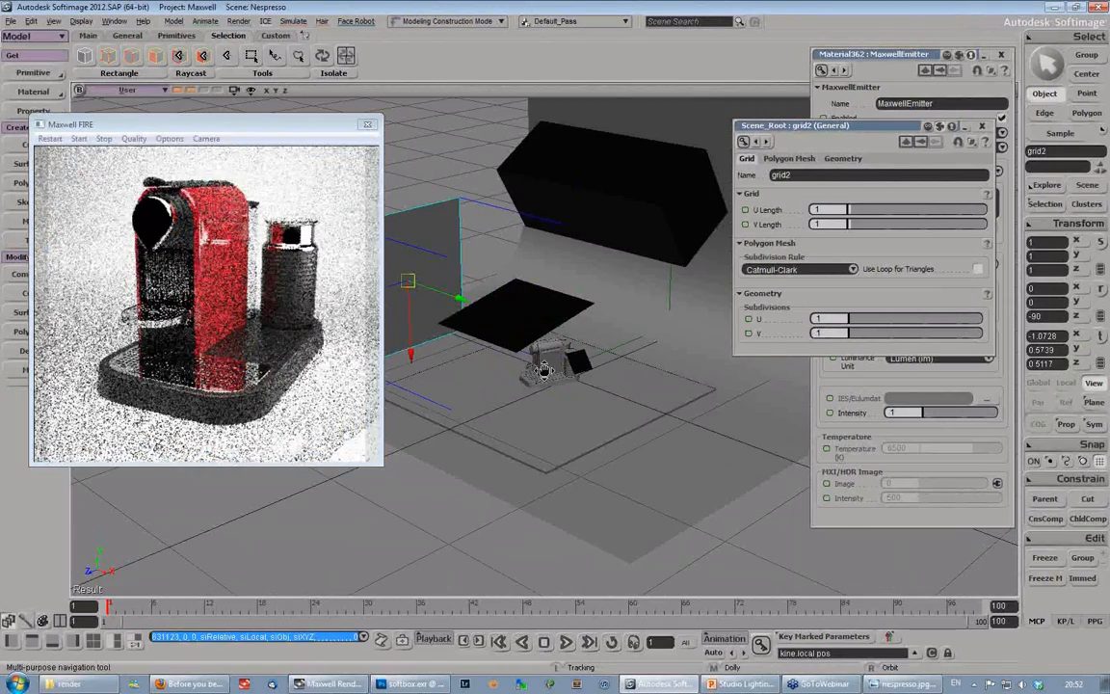
pyautogui.moveTo(544, 370); pyautogui.dragTo(626, 405)
pyautogui.press('space')
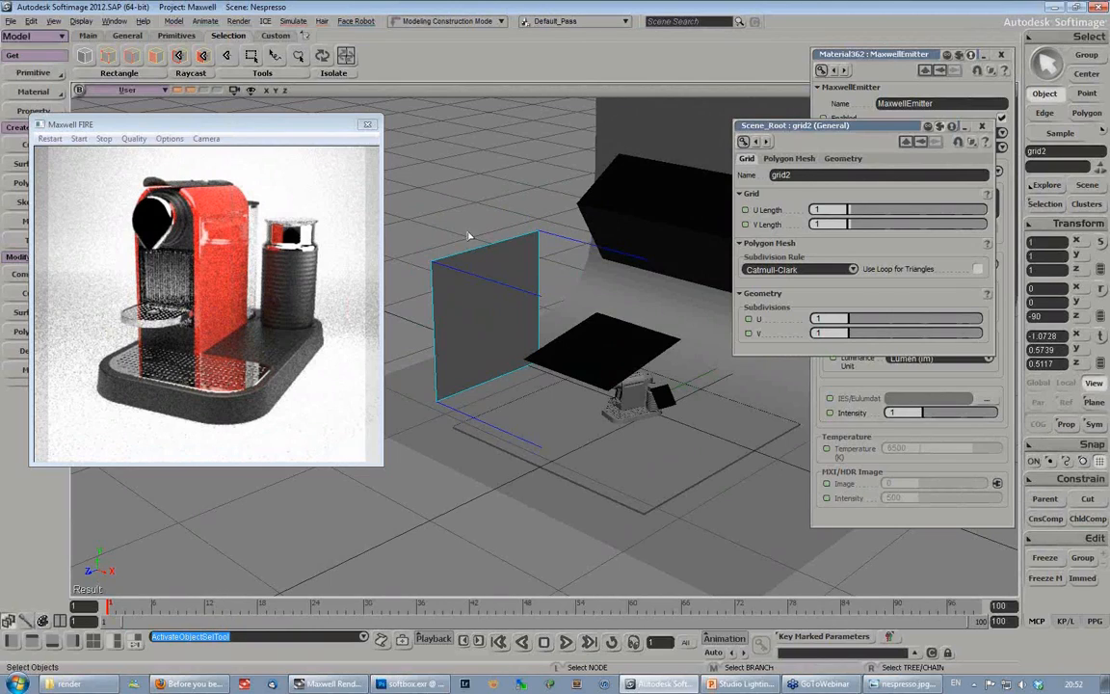
# - Apply a planar XZ texture projection to the upright grid and freeze its modeling
pyautogui.click(150, 131)
pyautogui.moveTo(151, 131); pyautogui.dragTo(171, 253)
pyautogui.click(47, 110)
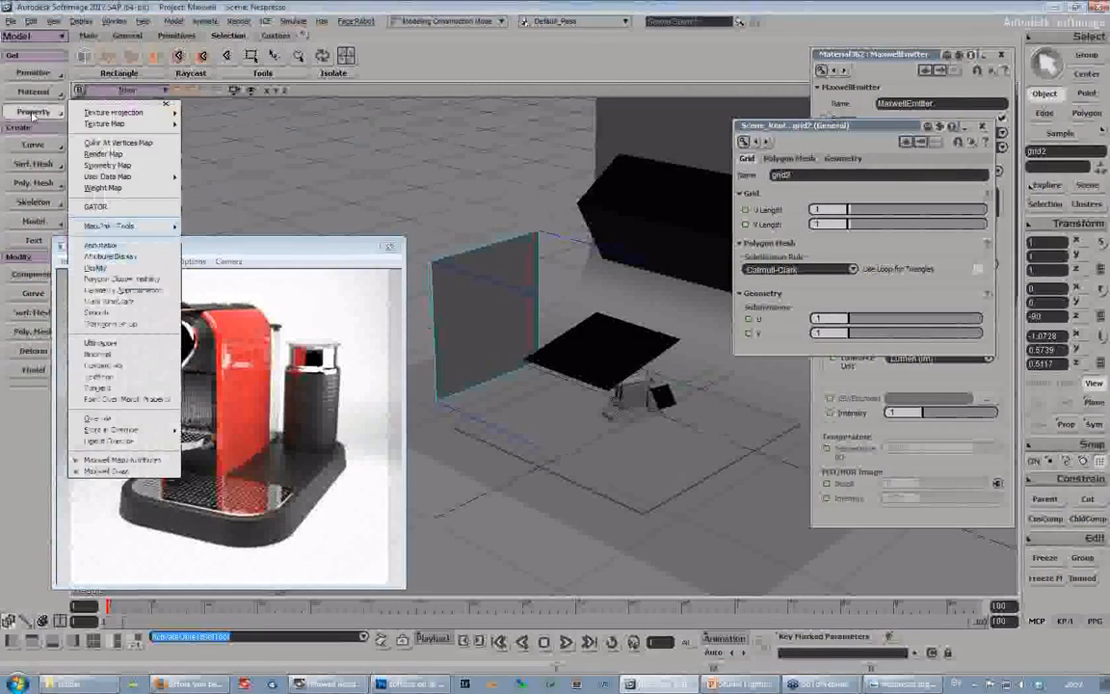
pyautogui.moveTo(125, 112)
pyautogui.click(209, 157)
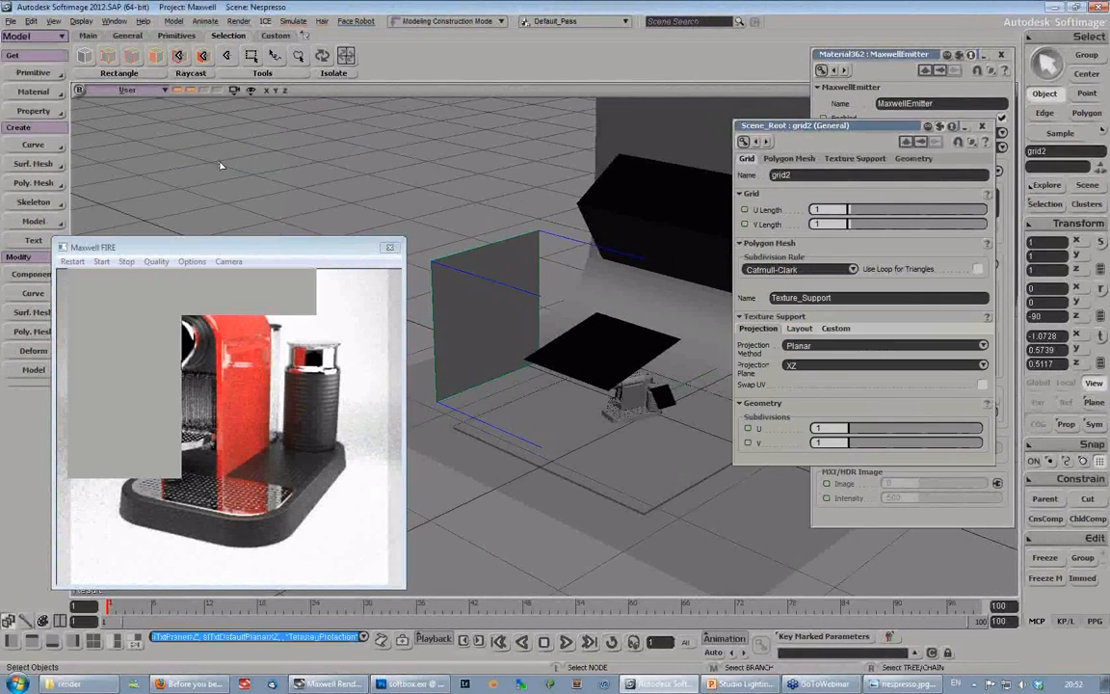
pyautogui.click(1046, 578)
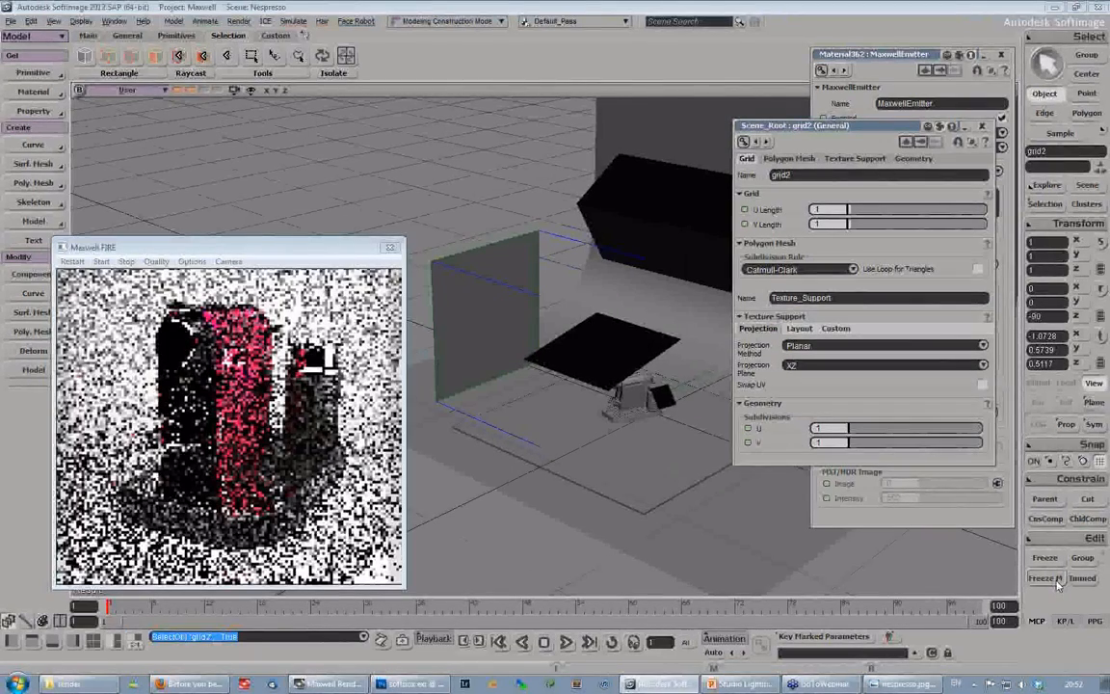
# - Assign a Maxwell Layered Material to the upright grid and add an emitter to its layer in the Render Tree
pyautogui.click(33, 92)
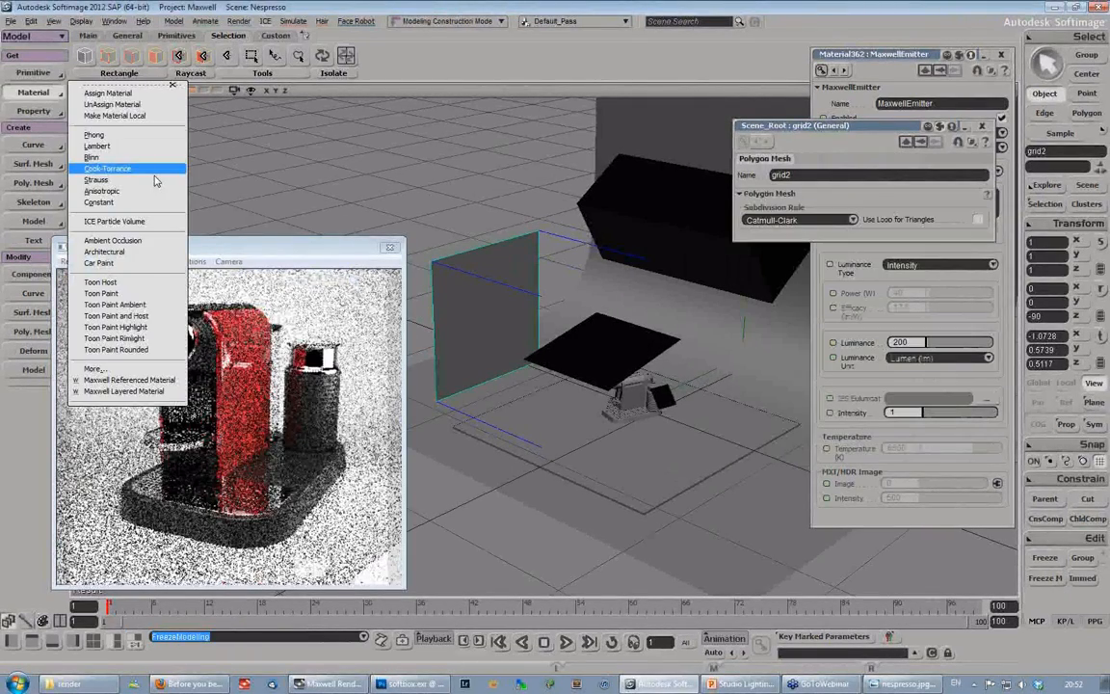
pyautogui.click(154, 181)
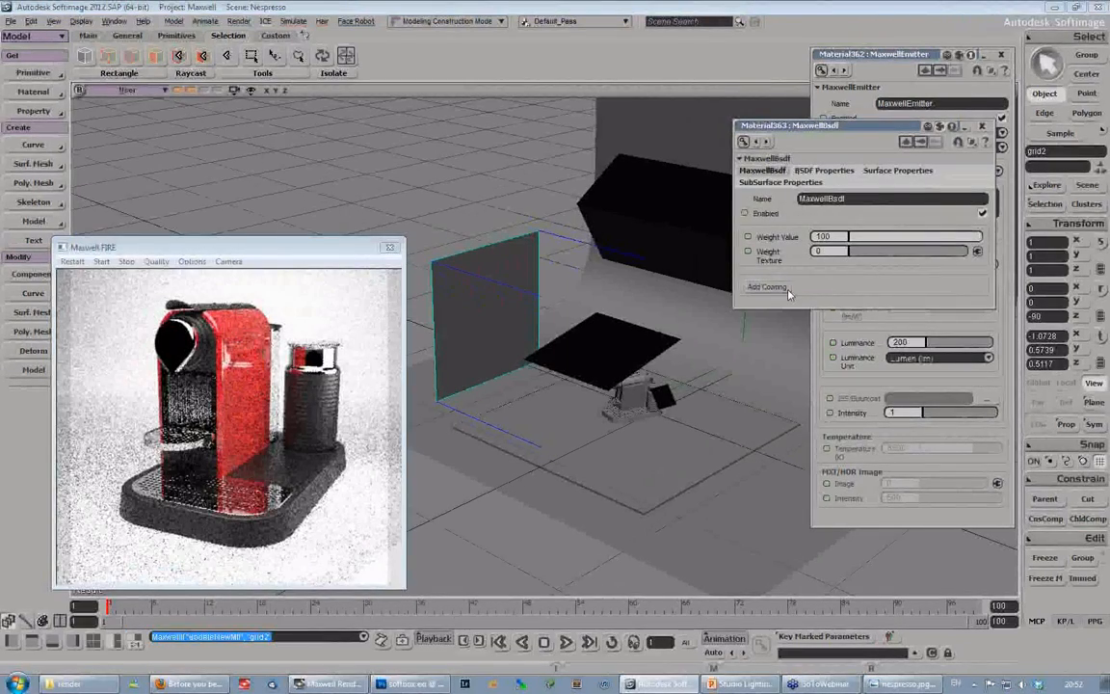
pyautogui.press('7')
pyautogui.doubleClick(266, 464)
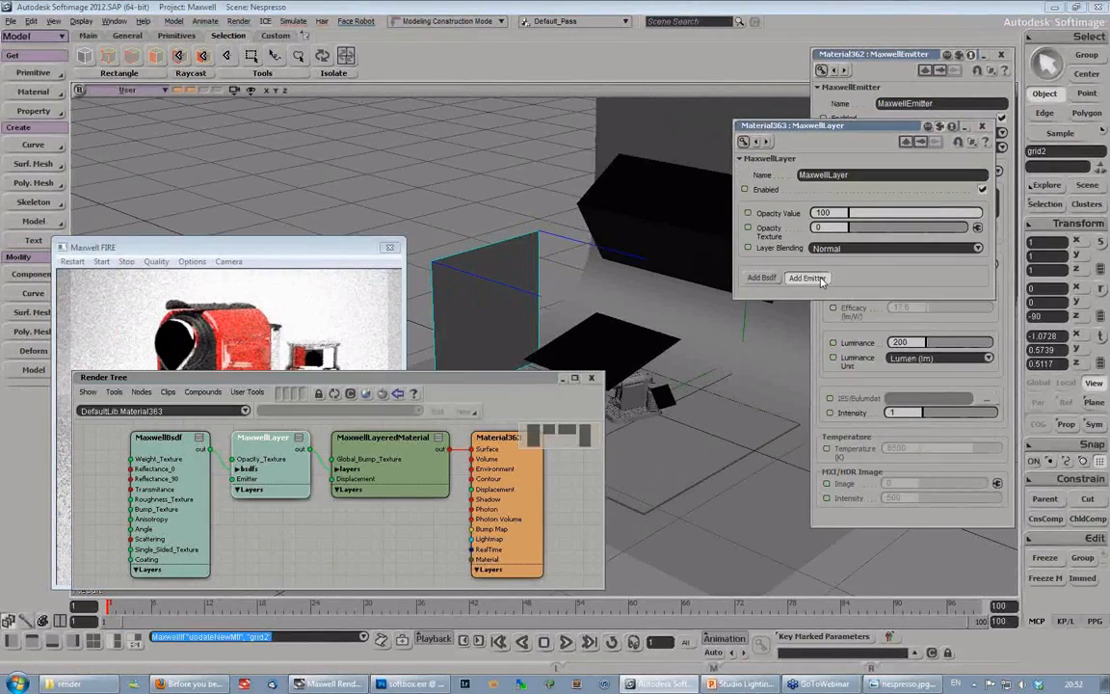
pyautogui.click(807, 277)
# - Set the new emitter's type to HDR Image, connect the softbox EXR image to its HDR input, and restart the FIRE render
pyautogui.click(282, 528)
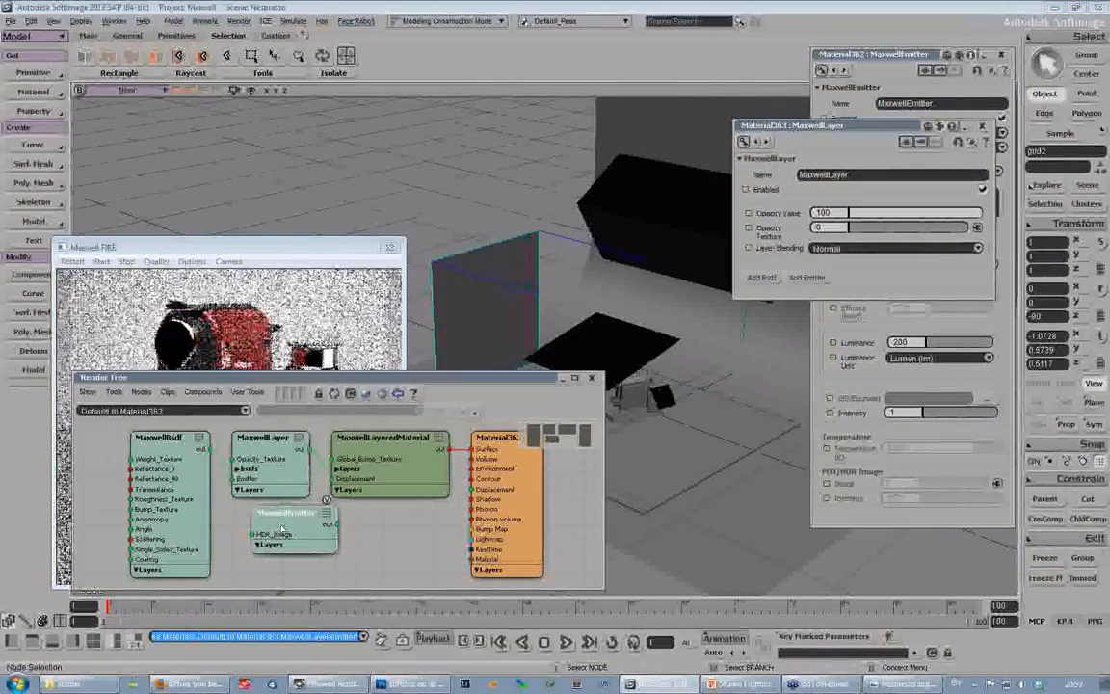
pyautogui.doubleClick(283, 525)
pyautogui.click(843, 220)
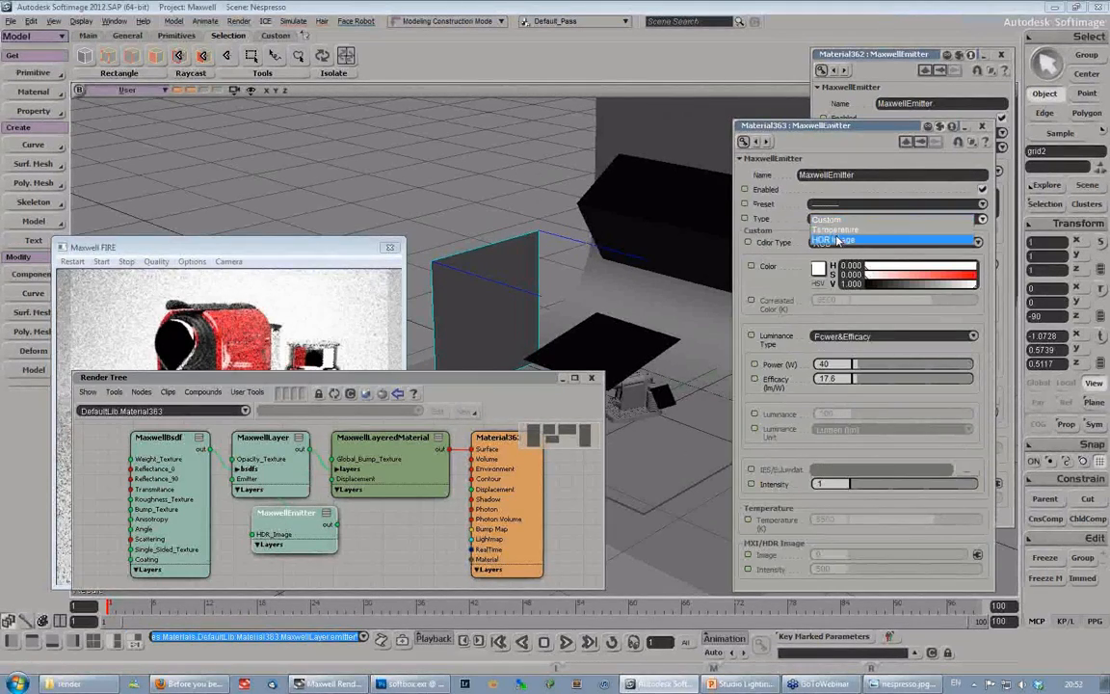
pyautogui.click(833, 239)
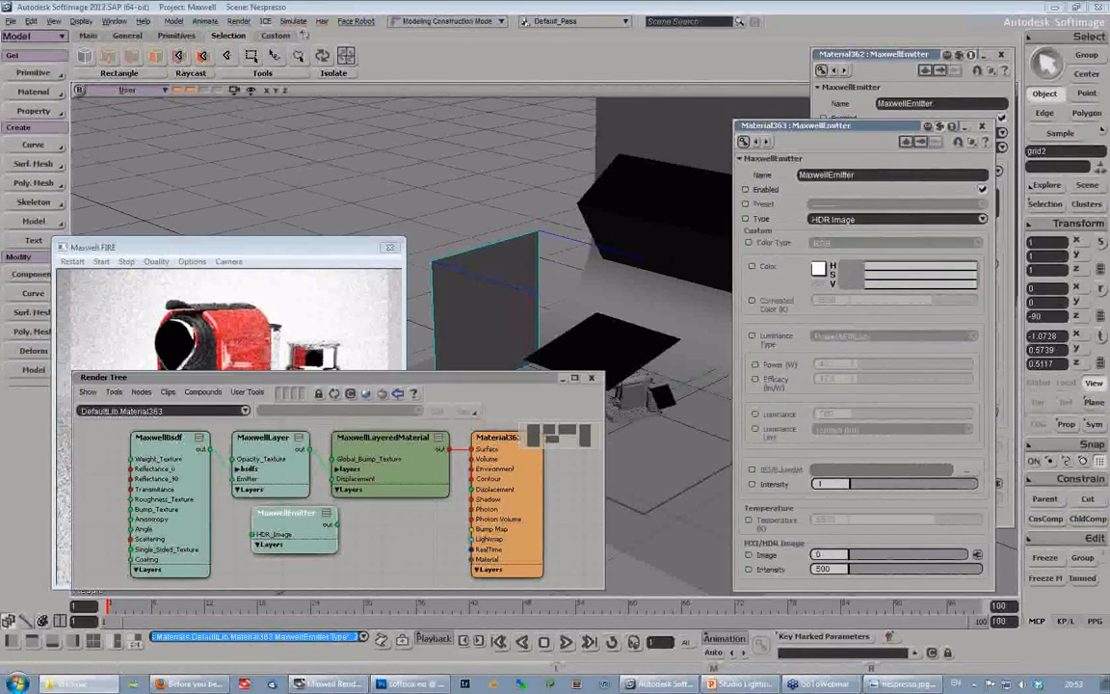
pyautogui.moveTo(361, 555)
pyautogui.mouseDown()
pyautogui.moveTo(294, 580)
pyautogui.moveTo(271, 574)
pyautogui.moveTo(356, 548)
pyautogui.mouseUp()
pyautogui.moveTo(304, 574); pyautogui.dragTo(332, 536)
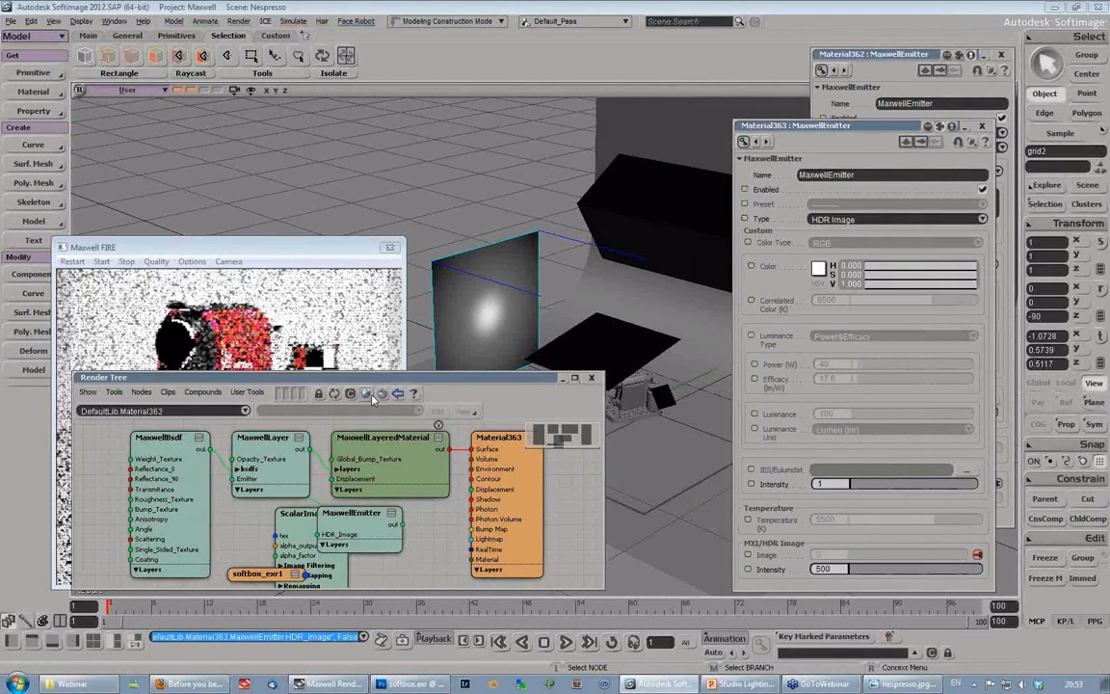
pyautogui.click(72, 262)
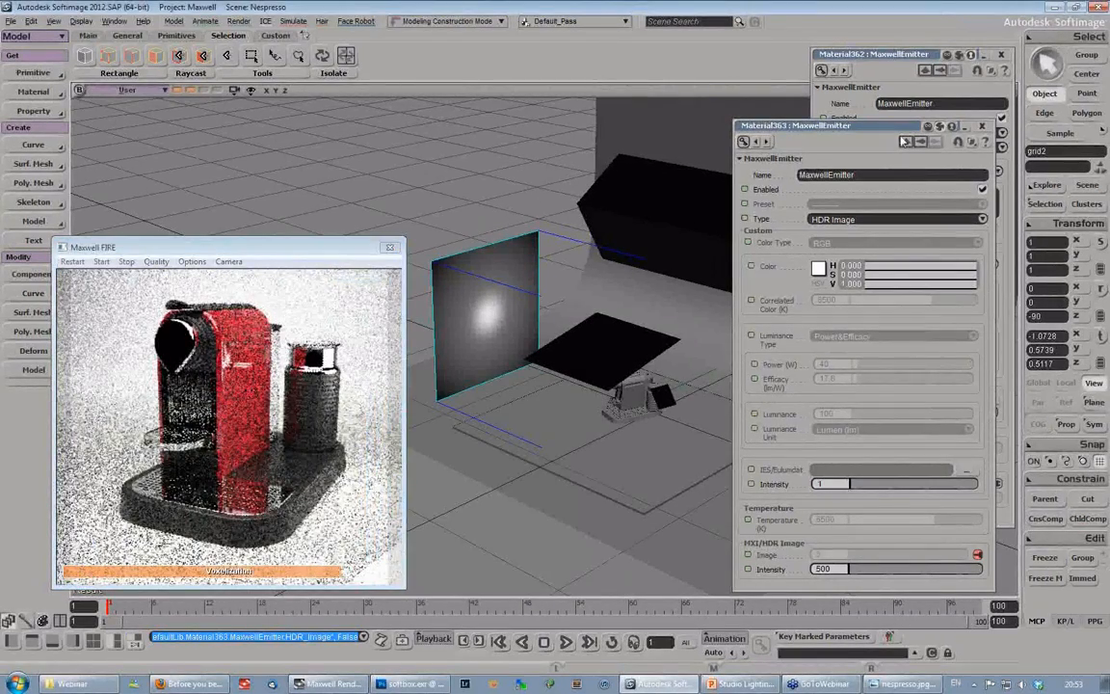
# - Close the previous emitter's properties and rearrange the remaining emitter properties and FIRE window around the scene view
pyautogui.click(1002, 55)
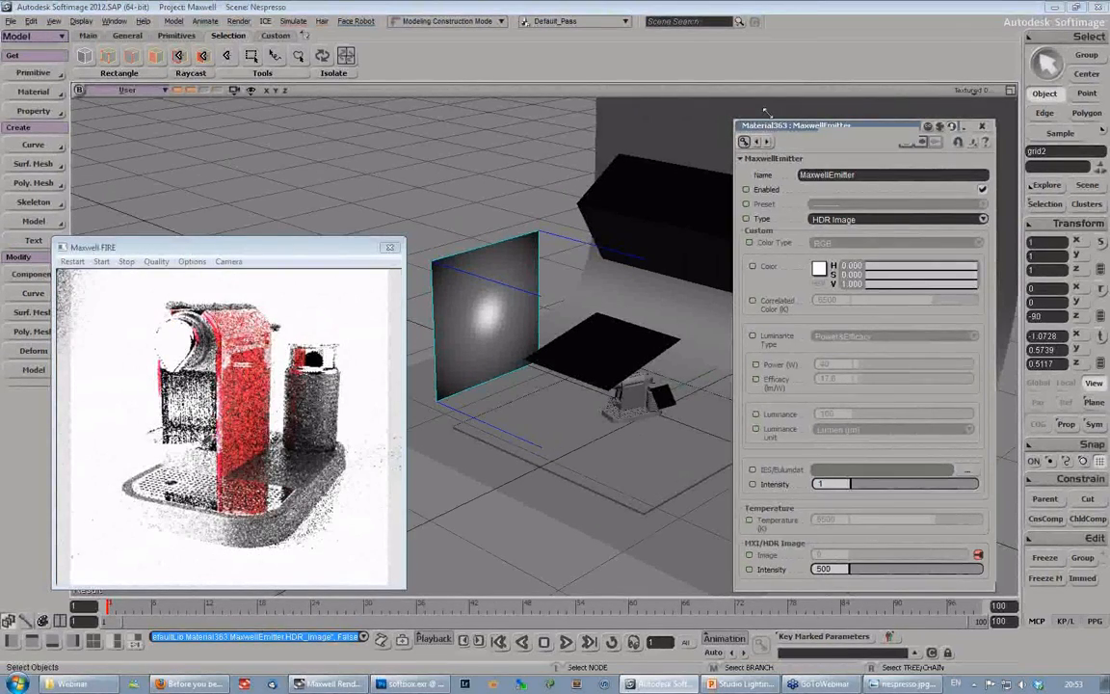
pyautogui.moveTo(763, 112); pyautogui.dragTo(909, 45)
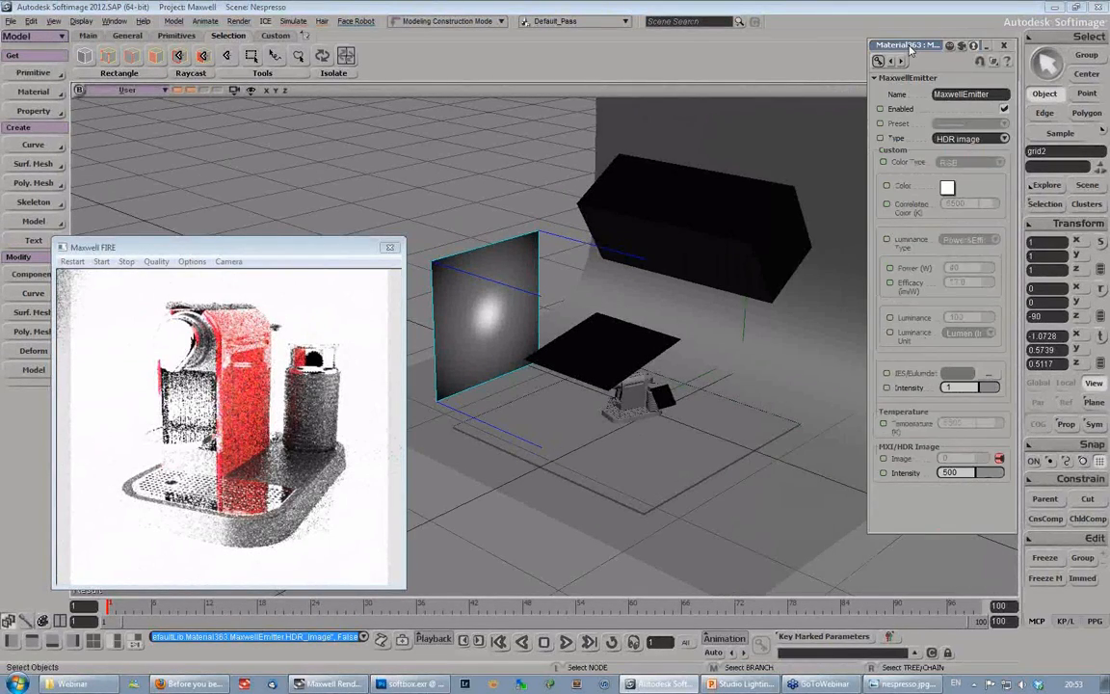
pyautogui.moveTo(289, 247); pyautogui.dragTo(302, 154)
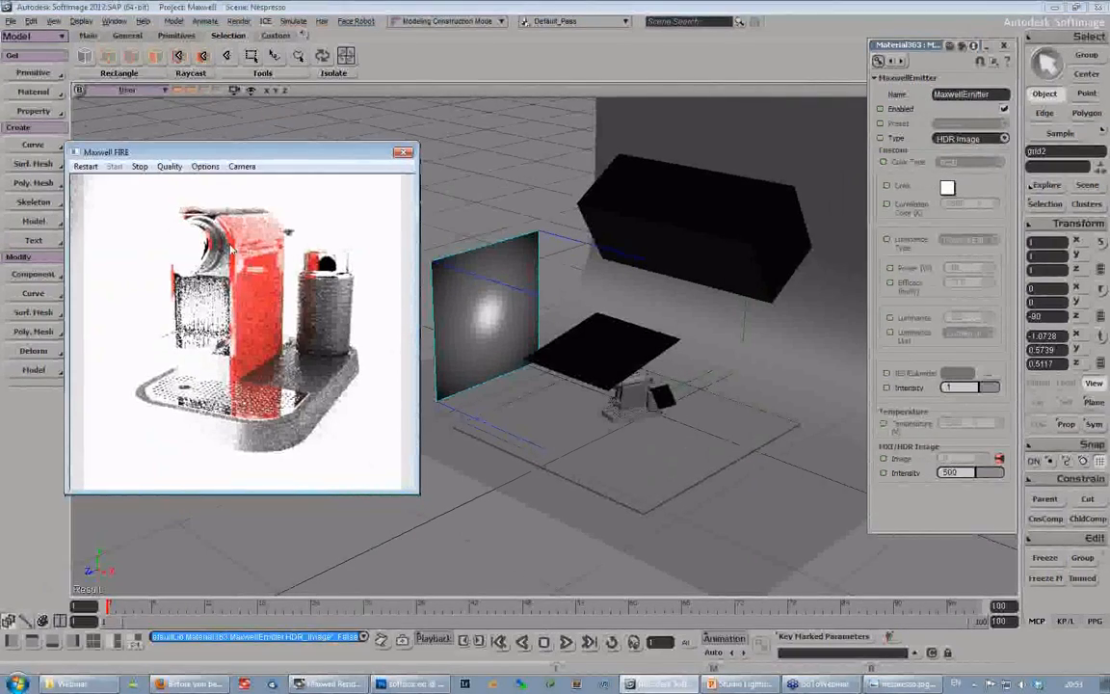
# - Lower the new emitter's HDR image intensity to 20, and finally to 1
pyautogui.click(954, 472)
pyautogui.write('20')
pyautogui.press('Return')
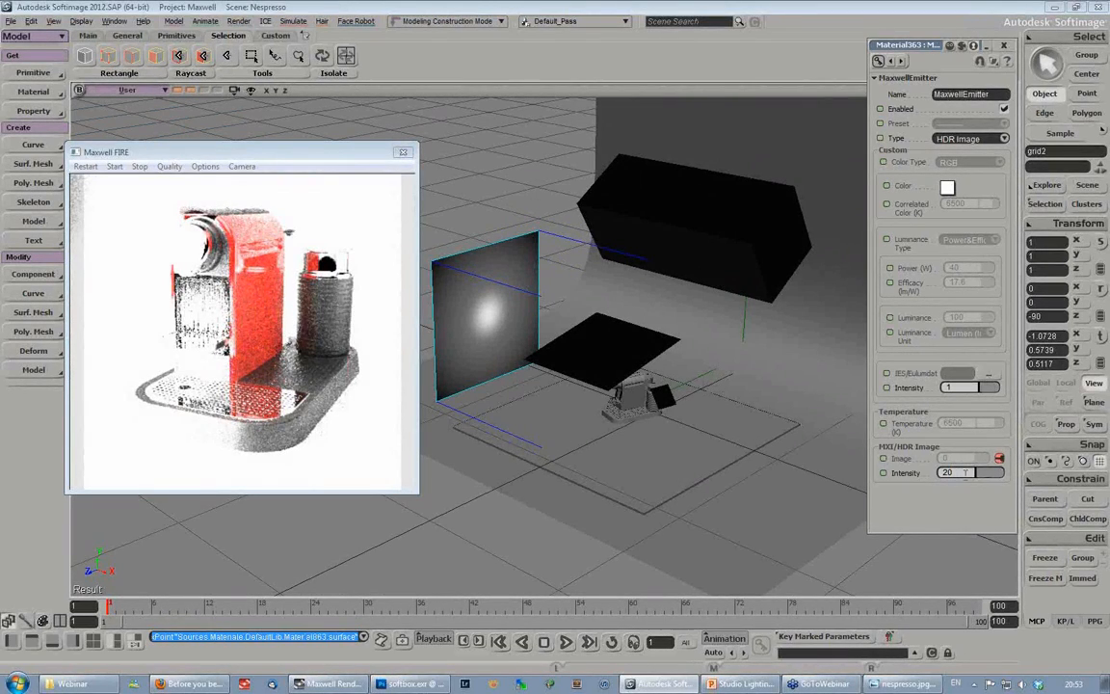
pyautogui.doubleClick(965, 472)
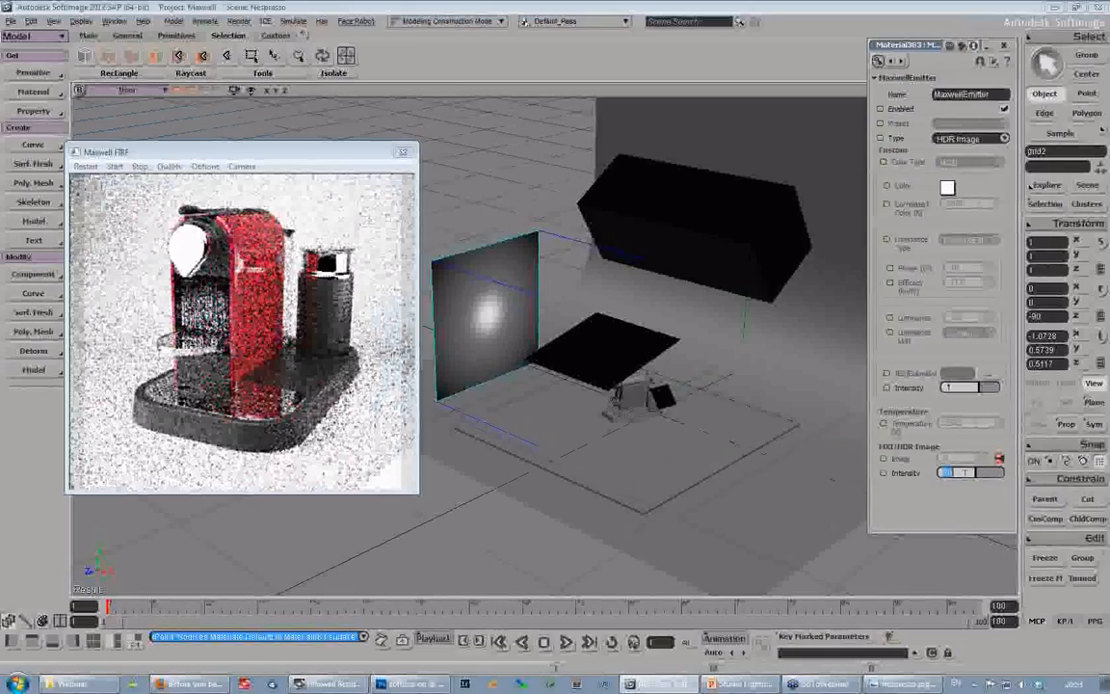
pyautogui.write('1')
pyautogui.press('Return')
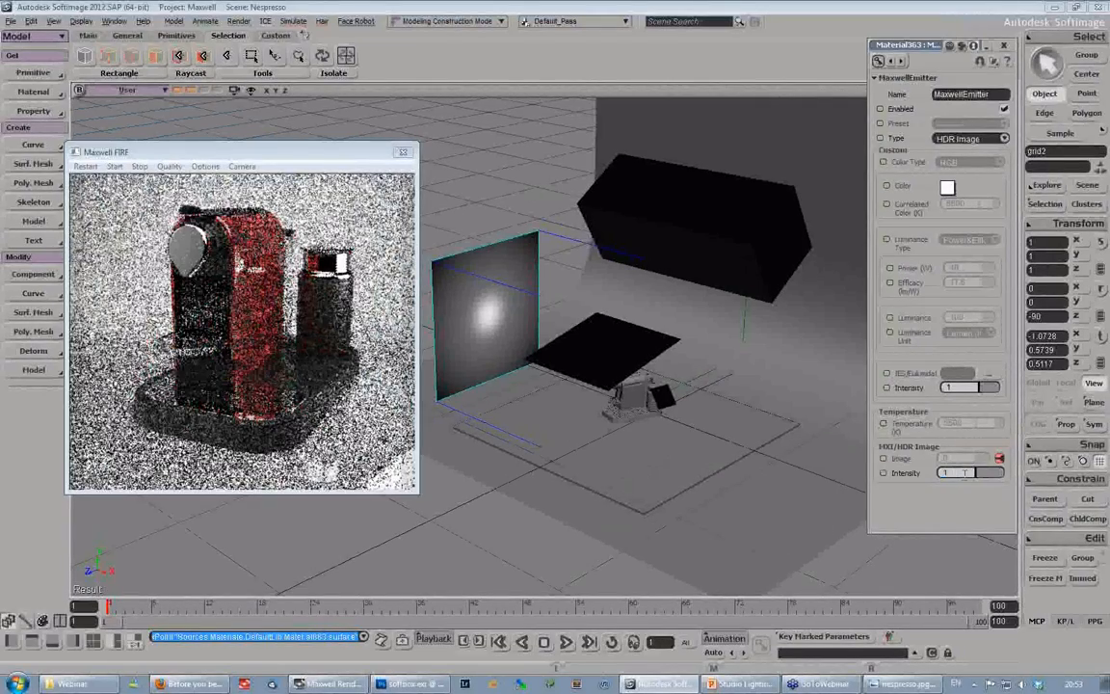
# - Shift the textured grid to about Z 0.58 and scale it uniformly to about 0.665
pyautogui.press('v')
pyautogui.press('s')
pyautogui.moveTo(556, 388); pyautogui.dragTo(597, 390, button='right')
pyautogui.press('f')
pyautogui.press('v')
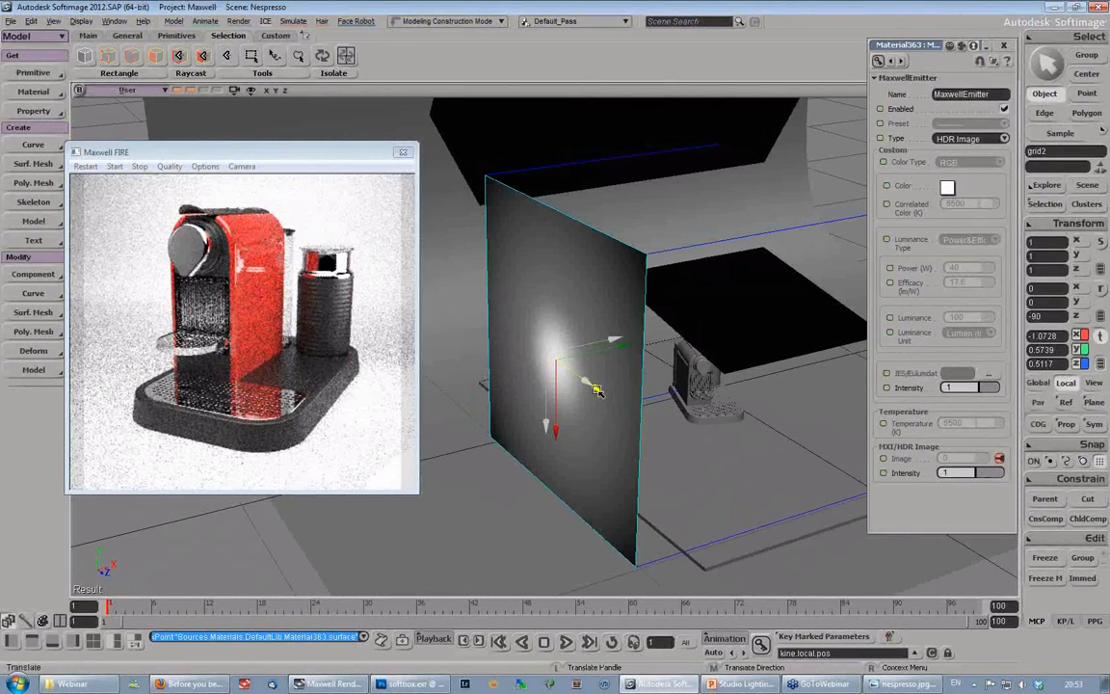
pyautogui.press('x')
pyautogui.moveTo(596, 390); pyautogui.dragTo(505, 379)
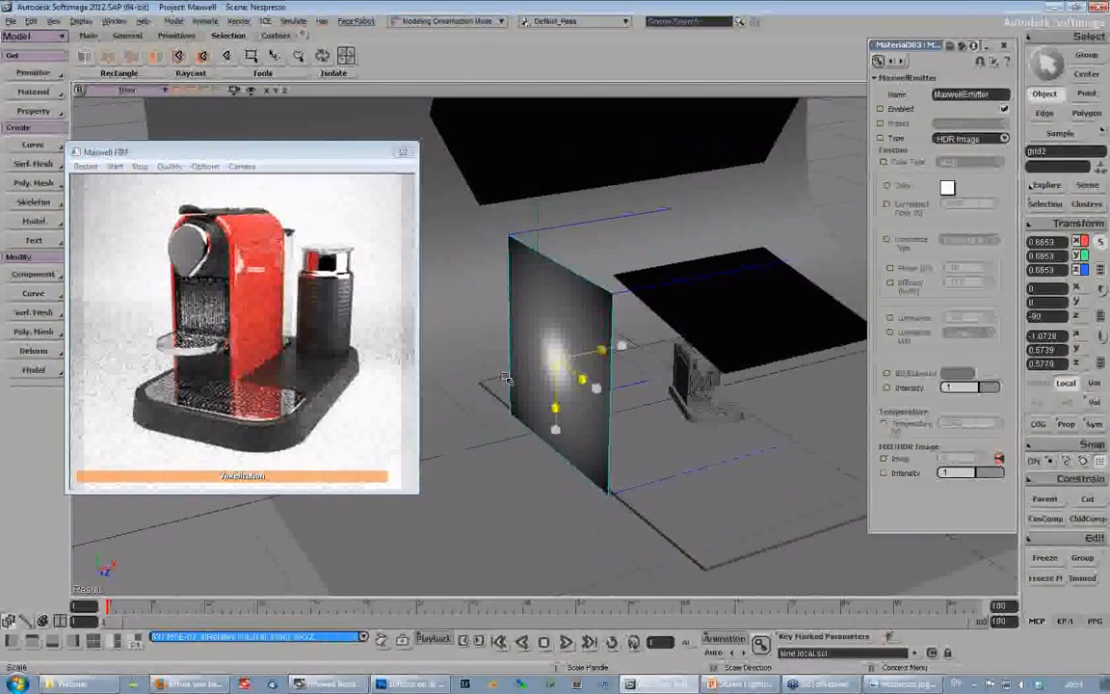
# - Reposition the textured grid in Local mode to about Y 0.47 and Z 0.82, adjusting its reflection on the machine's front
pyautogui.press('v')
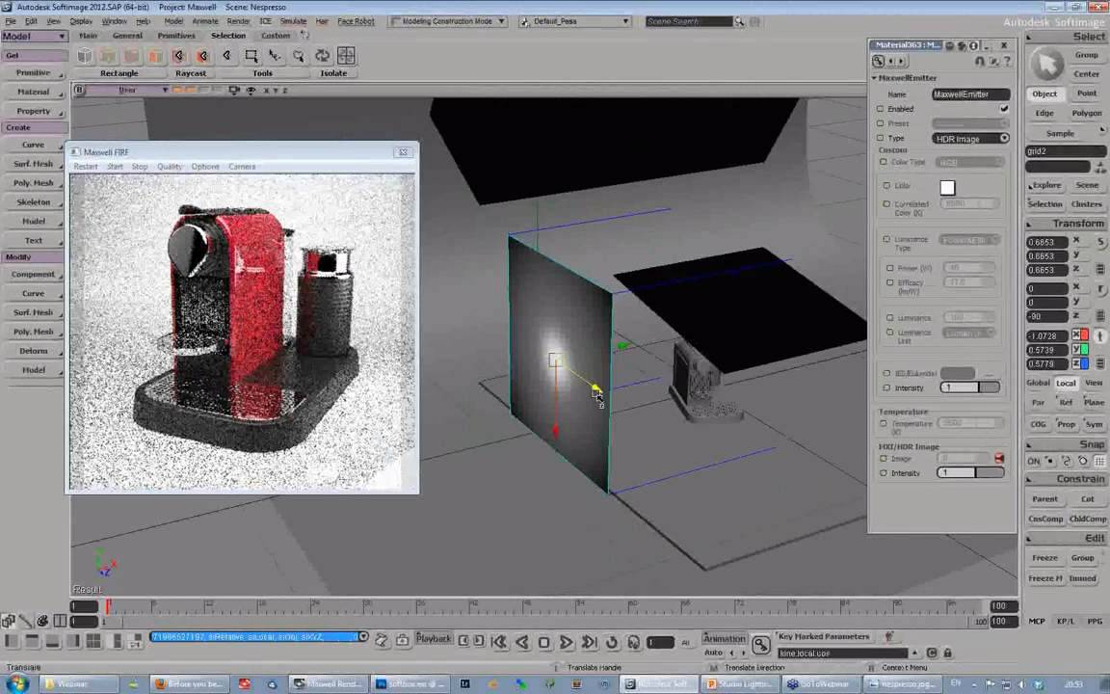
pyautogui.moveTo(595, 390); pyautogui.dragTo(568, 382)
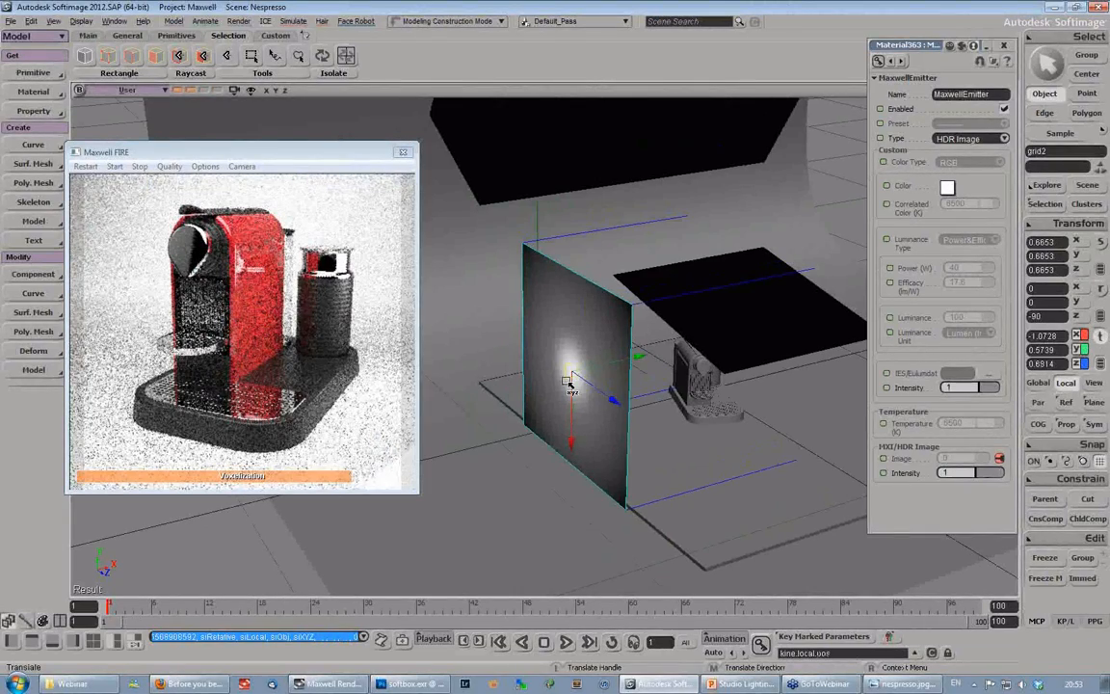
pyautogui.moveTo(612, 398); pyautogui.dragTo(626, 409)
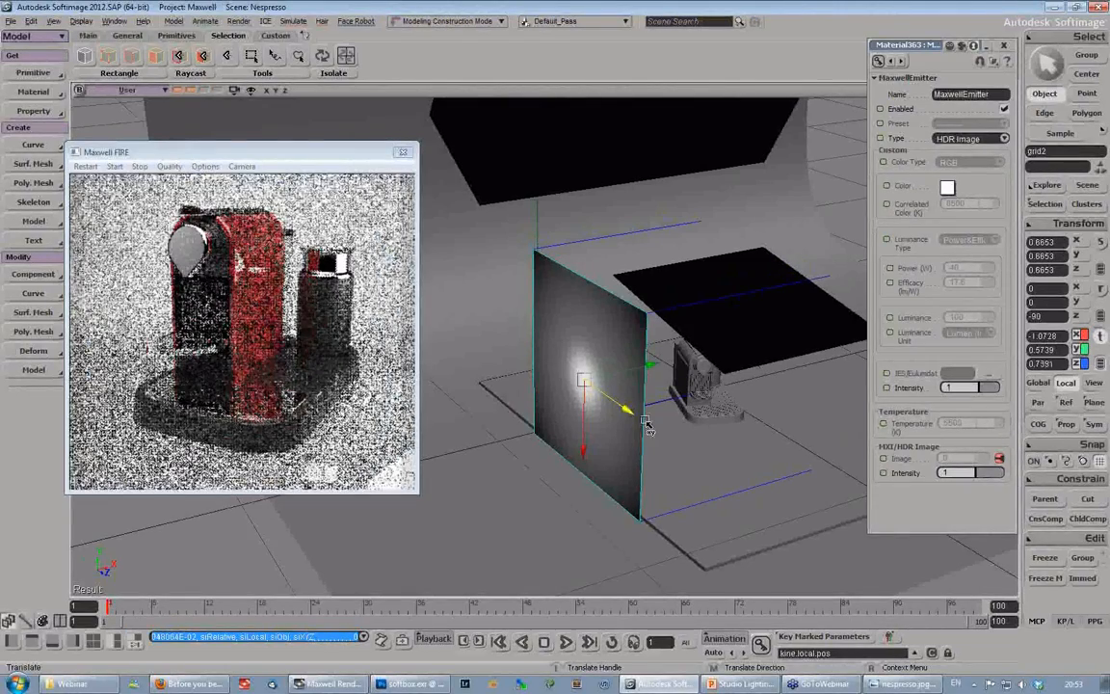
pyautogui.moveTo(648, 427); pyautogui.dragTo(649, 421)
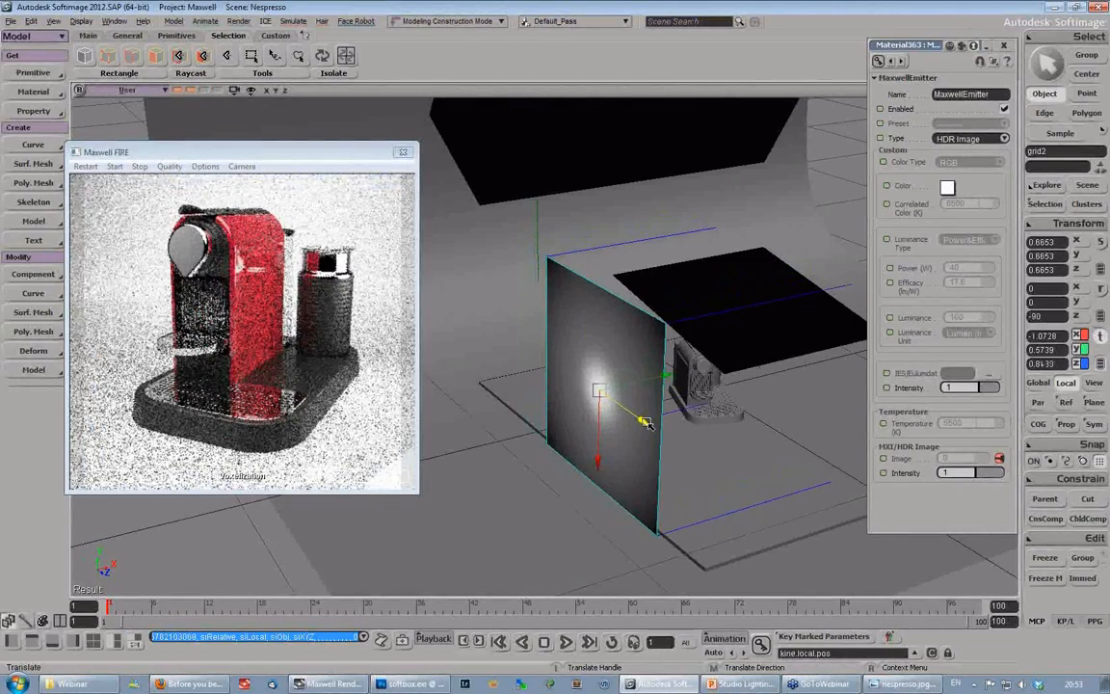
pyautogui.moveTo(644, 421); pyautogui.dragTo(601, 436)
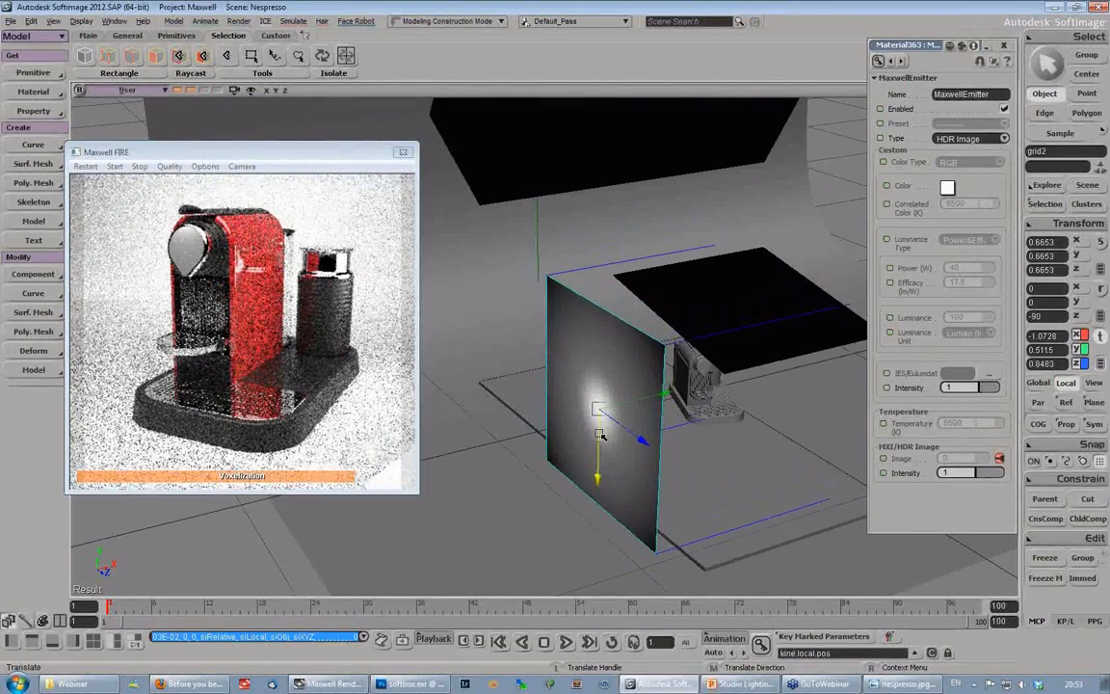
pyautogui.moveTo(646, 445); pyautogui.dragTo(640, 444)
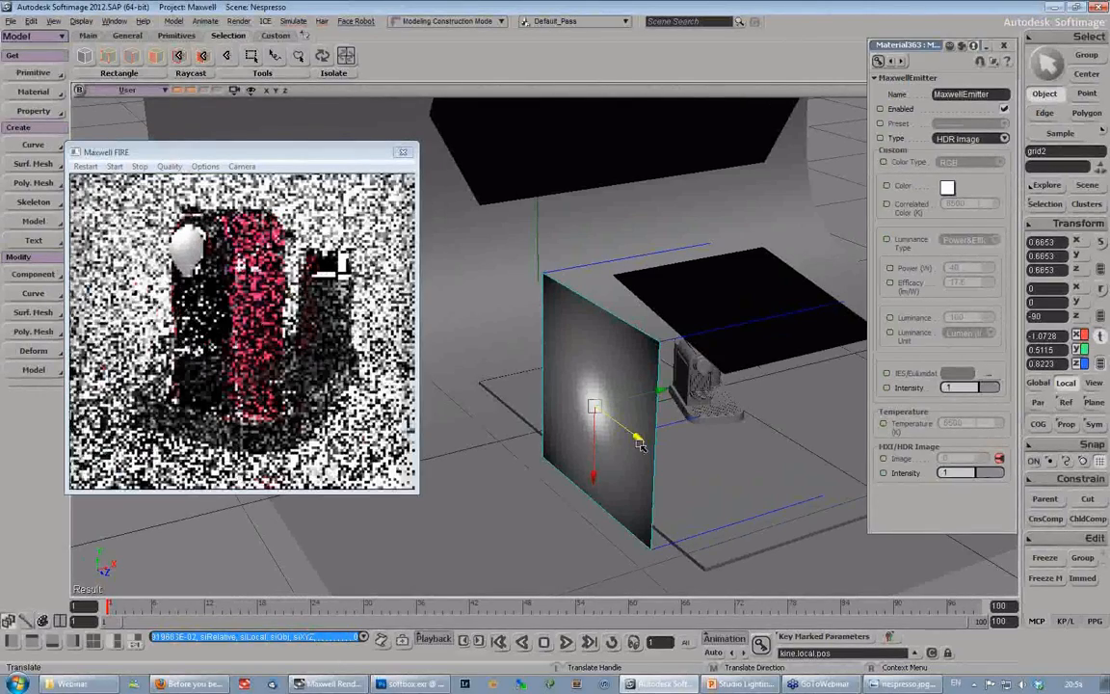
pyautogui.moveTo(598, 444); pyautogui.dragTo(598, 457)
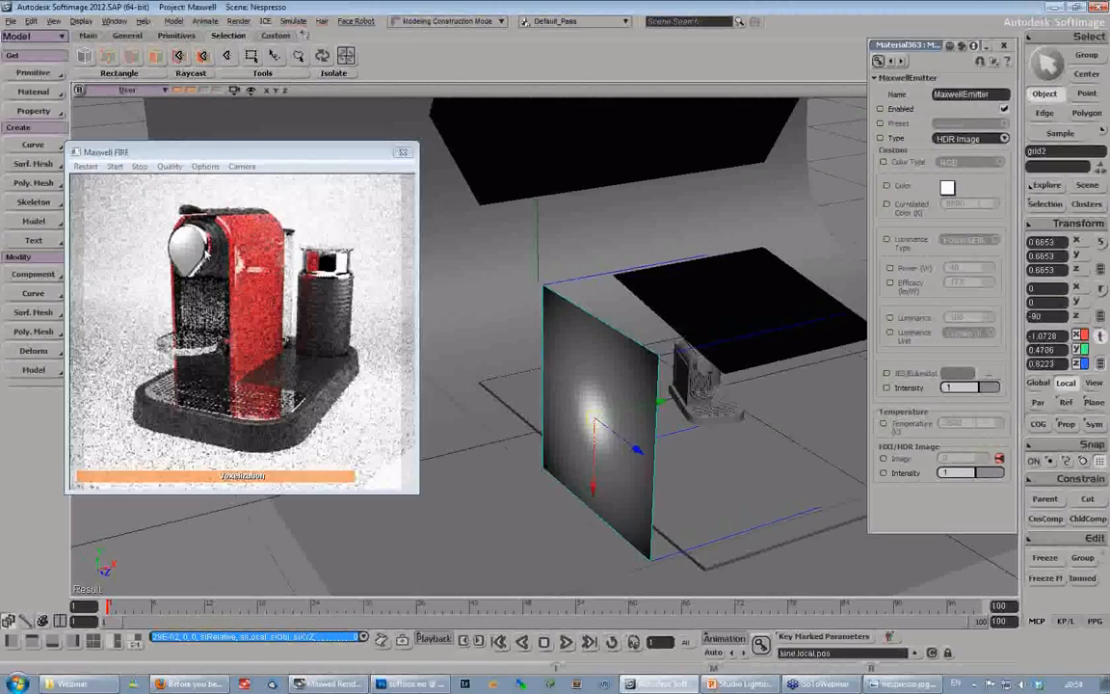
# - Lower the textured side emitter's HDR image intensity to 0.1, and bring it up to 0.3
pyautogui.doubleClick(951, 472)
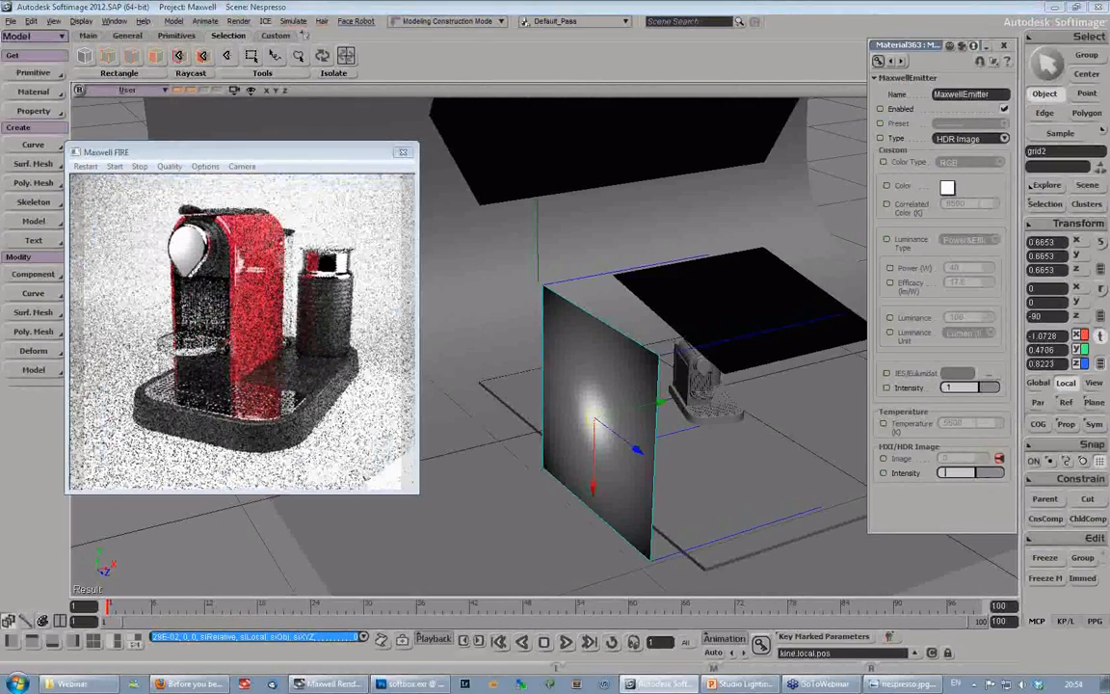
pyautogui.write('0.1')
pyautogui.press('Return')
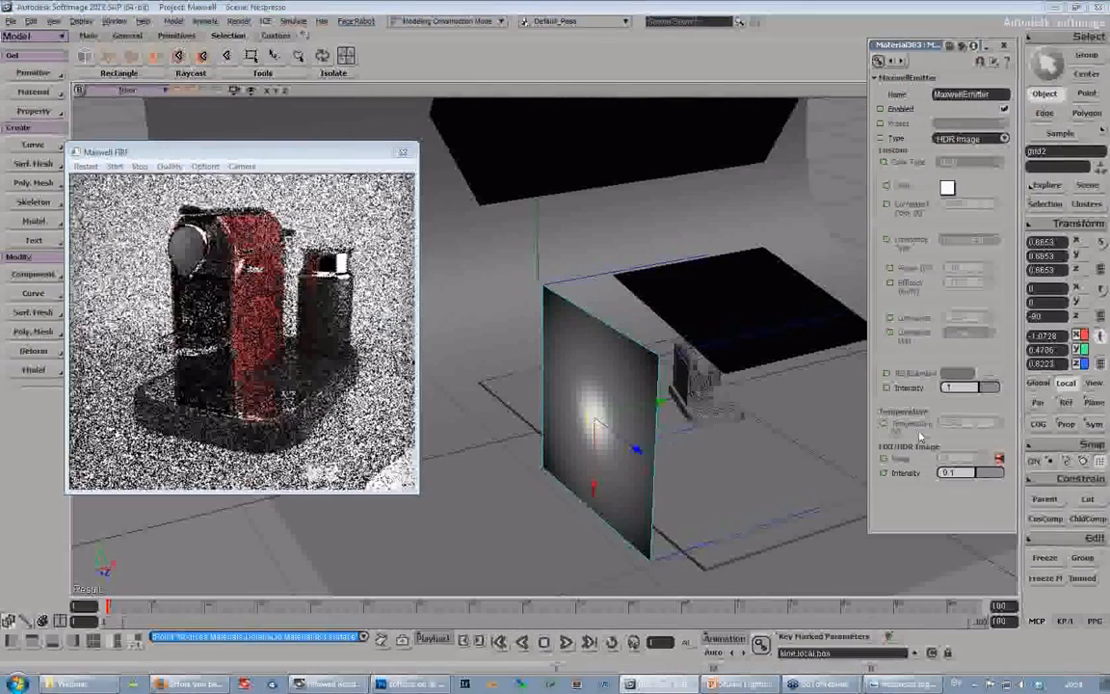
pyautogui.doubleClick(951, 472)
pyautogui.write('3')
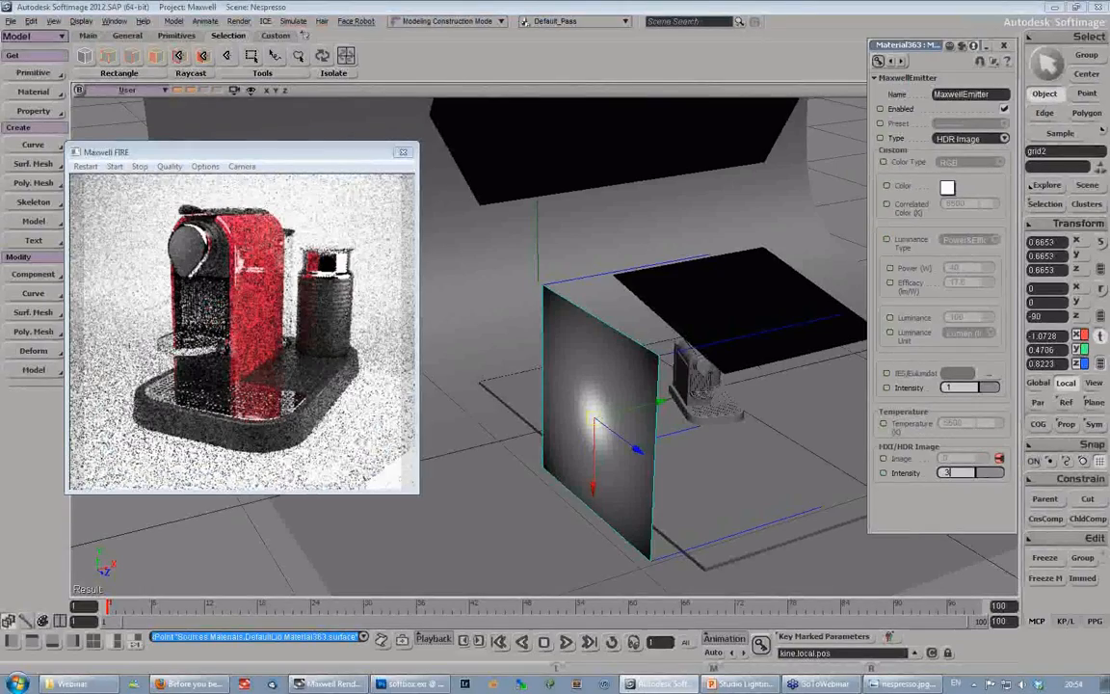
pyautogui.press('Return')
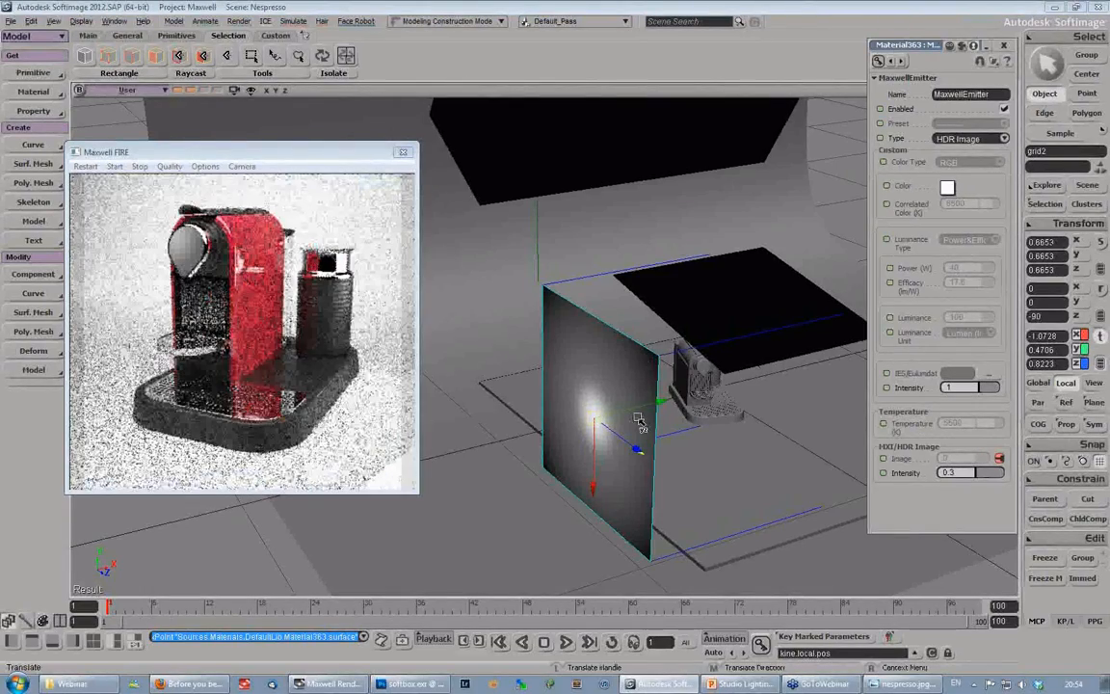
# - Shift the textured grid to about X -1.06 and set its HDR image intensity to 0.6
pyautogui.moveTo(636, 420); pyautogui.dragTo(656, 406)
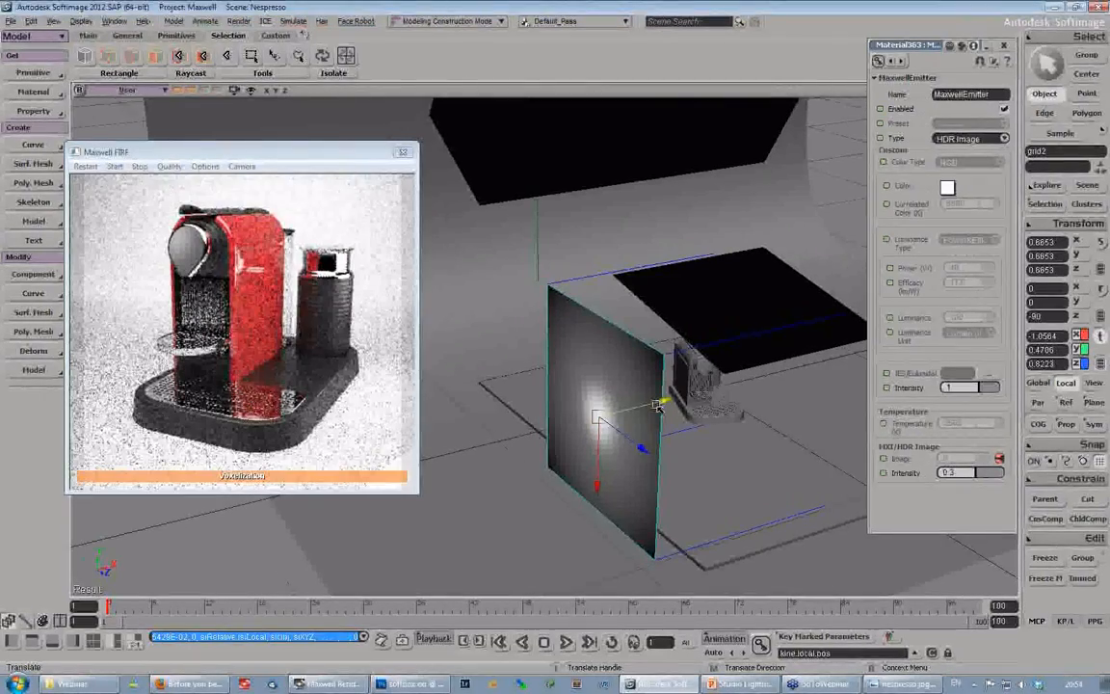
pyautogui.doubleClick(948, 472)
pyautogui.write('0.5')
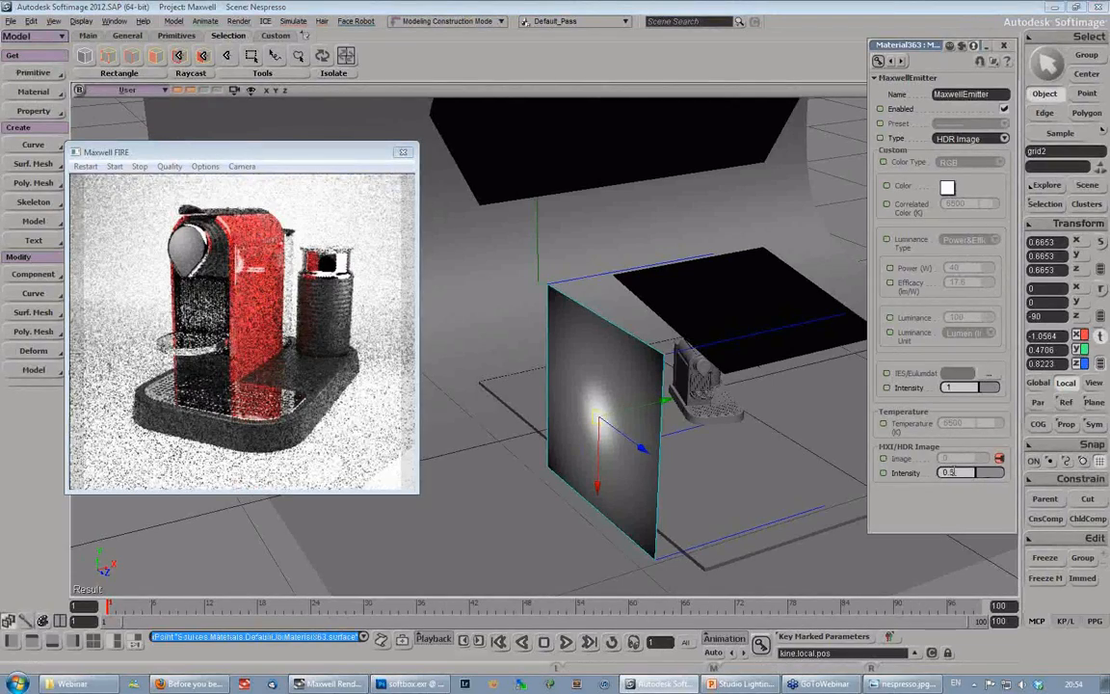
pyautogui.press('Return')
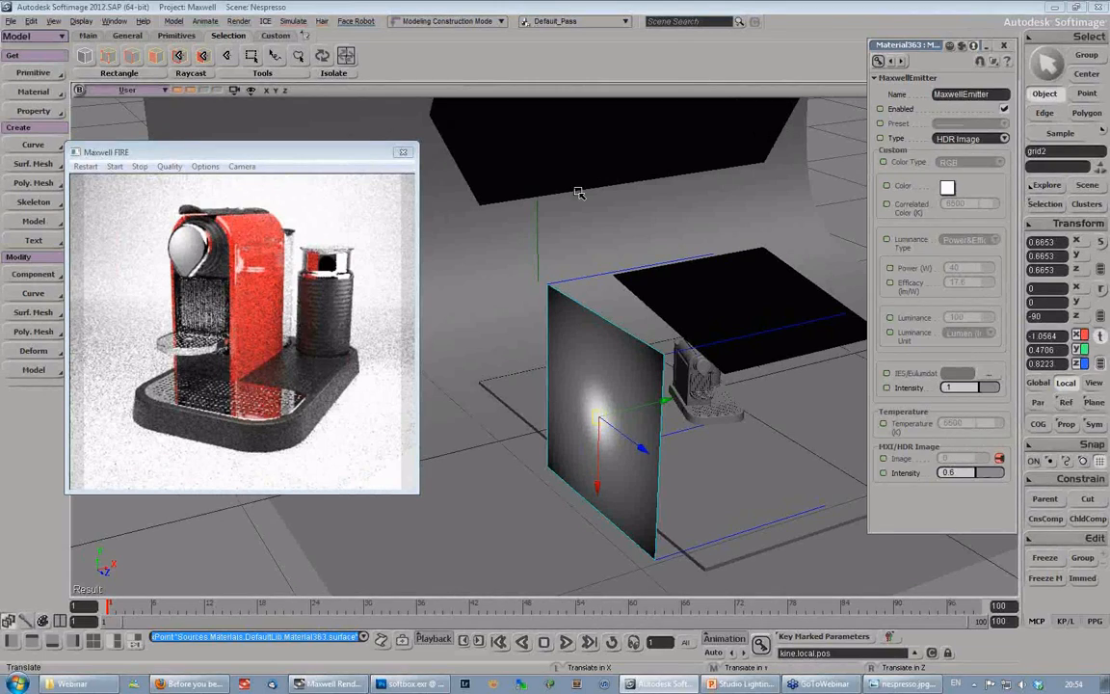
# - Open the MaxwellEmitter properties of the grid above the machine and lower its luminance to 2500, and finally to 2000 lumen
pyautogui.press('space')
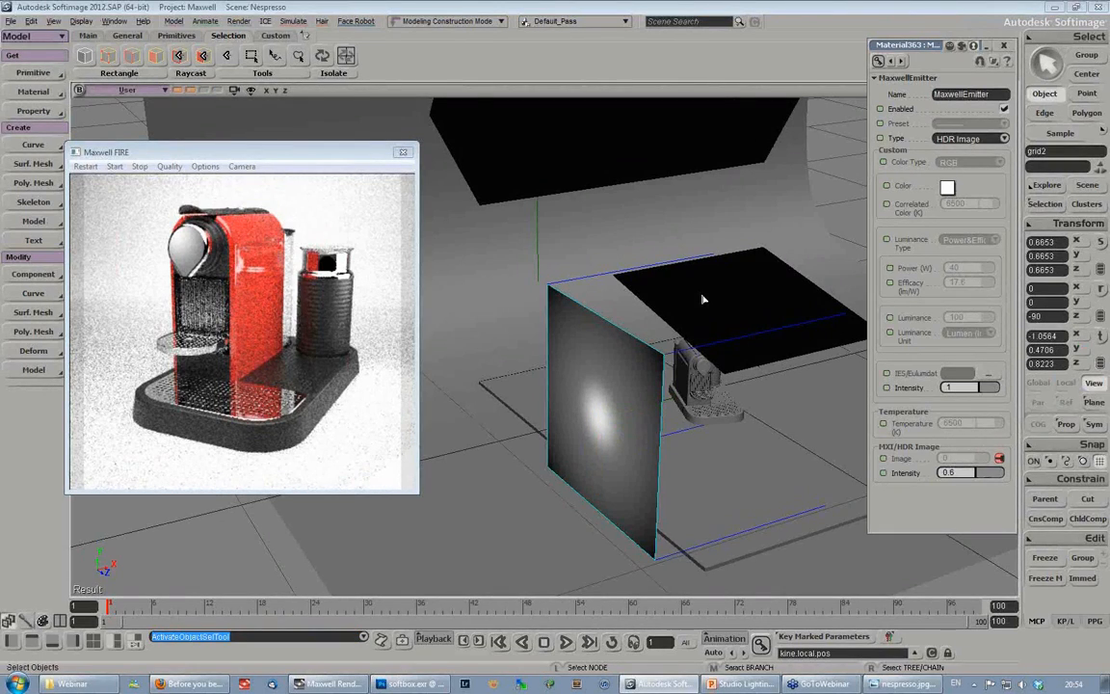
pyautogui.click(702, 300)
pyautogui.press('s')
pyautogui.moveTo(533, 256); pyautogui.dragTo(657, 311, button='right')
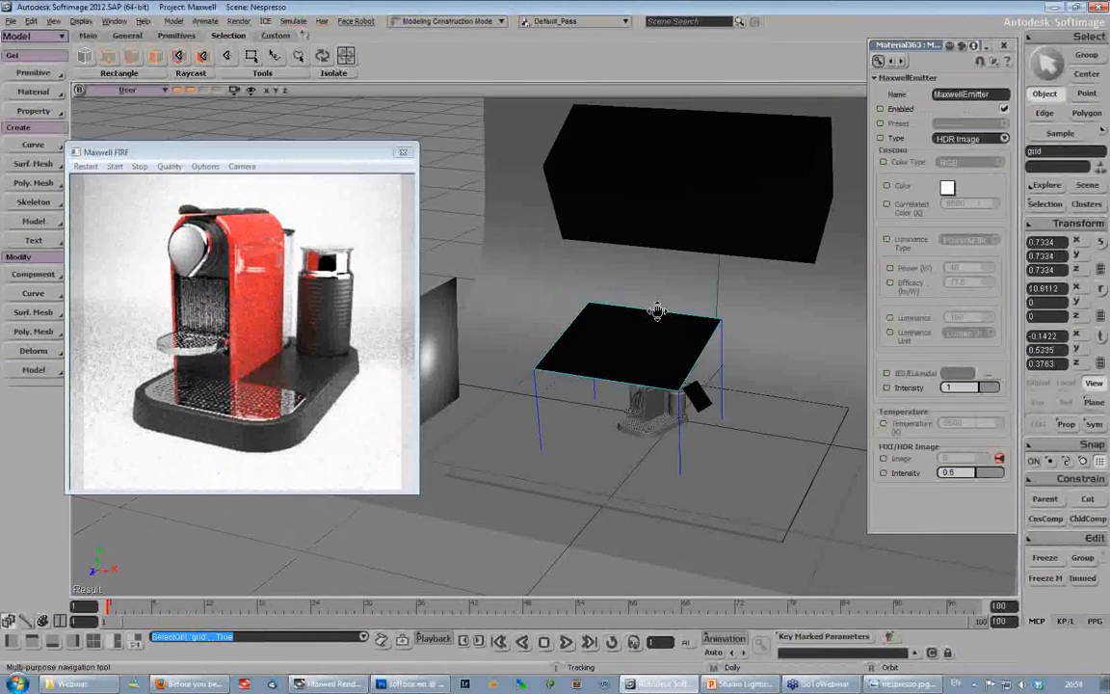
pyautogui.moveTo(657, 311); pyautogui.dragTo(634, 302)
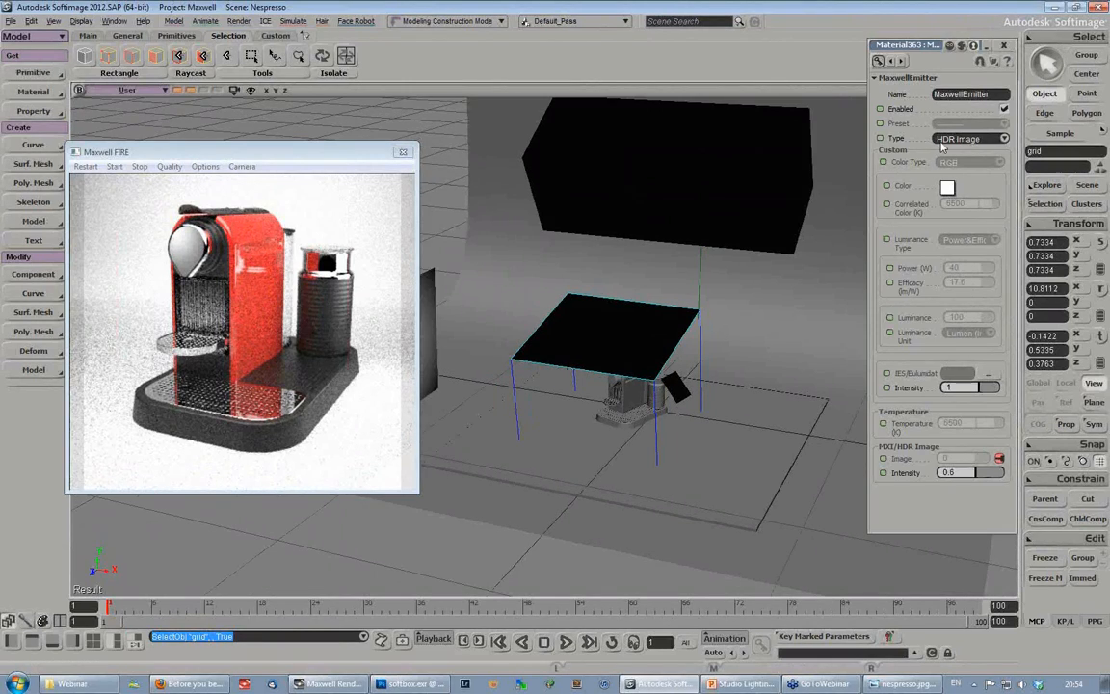
pyautogui.click(1041, 208)
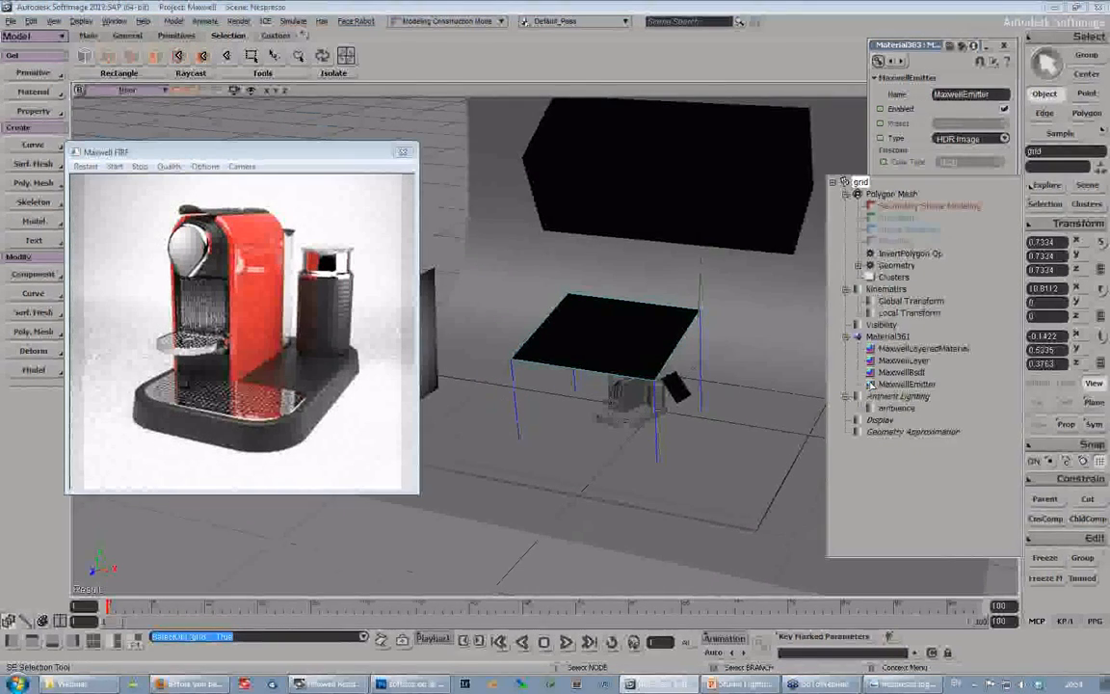
pyautogui.click(873, 383)
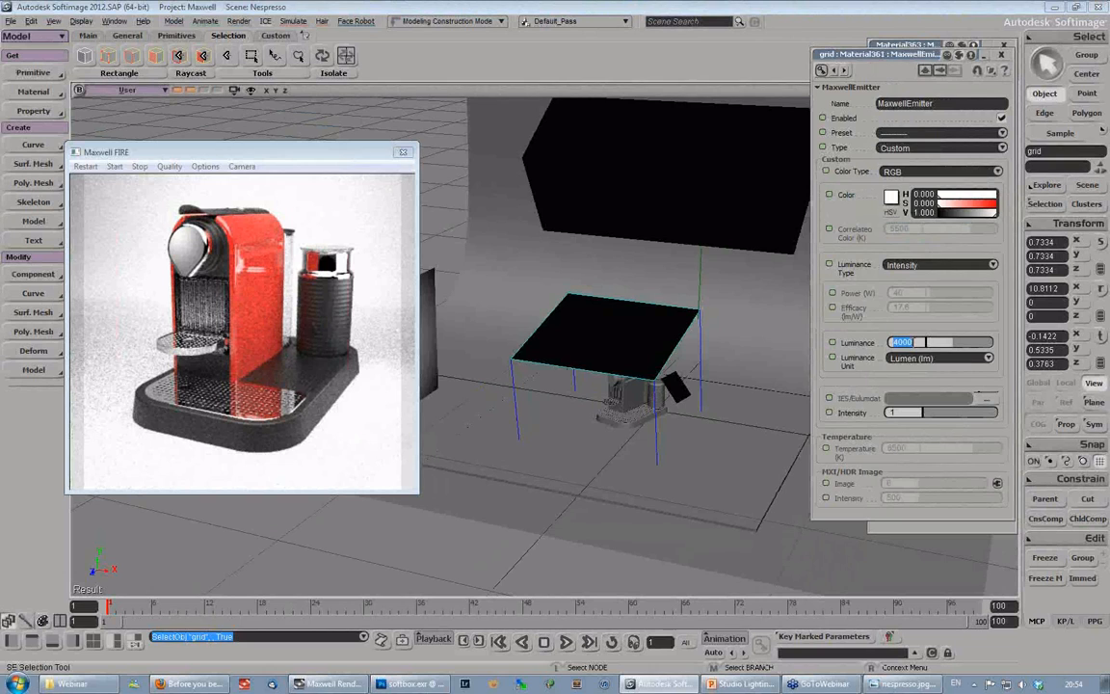
pyautogui.write('00')
pyautogui.press('Return')
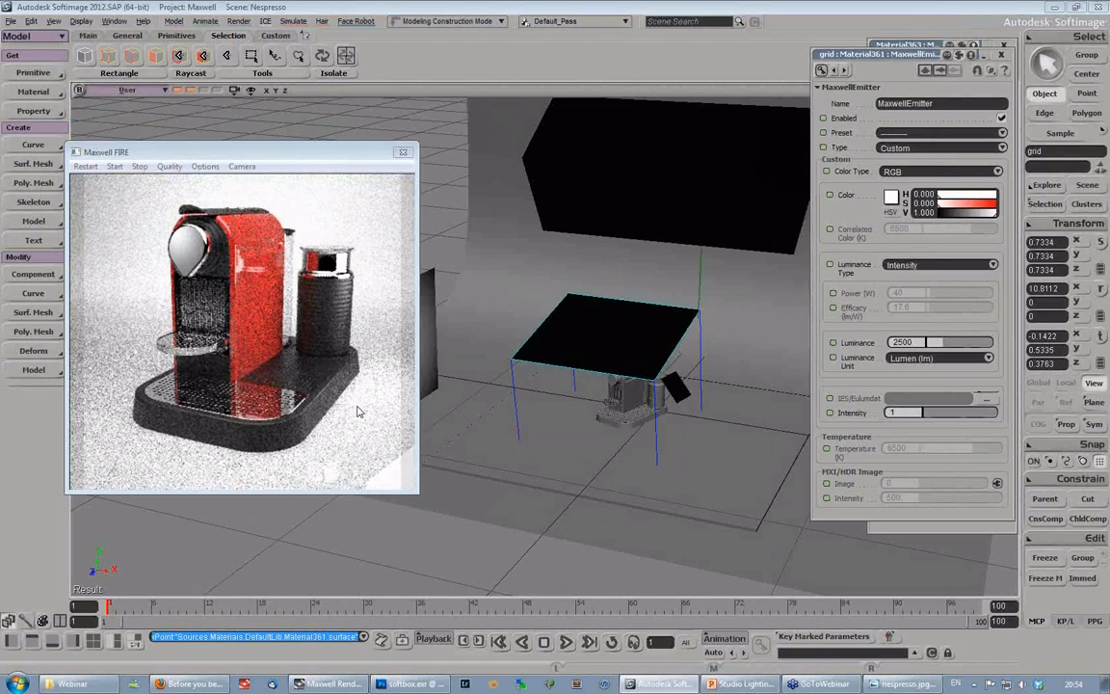
pyautogui.click(902, 342)
pyautogui.write('2000')
pyautogui.press('Return')
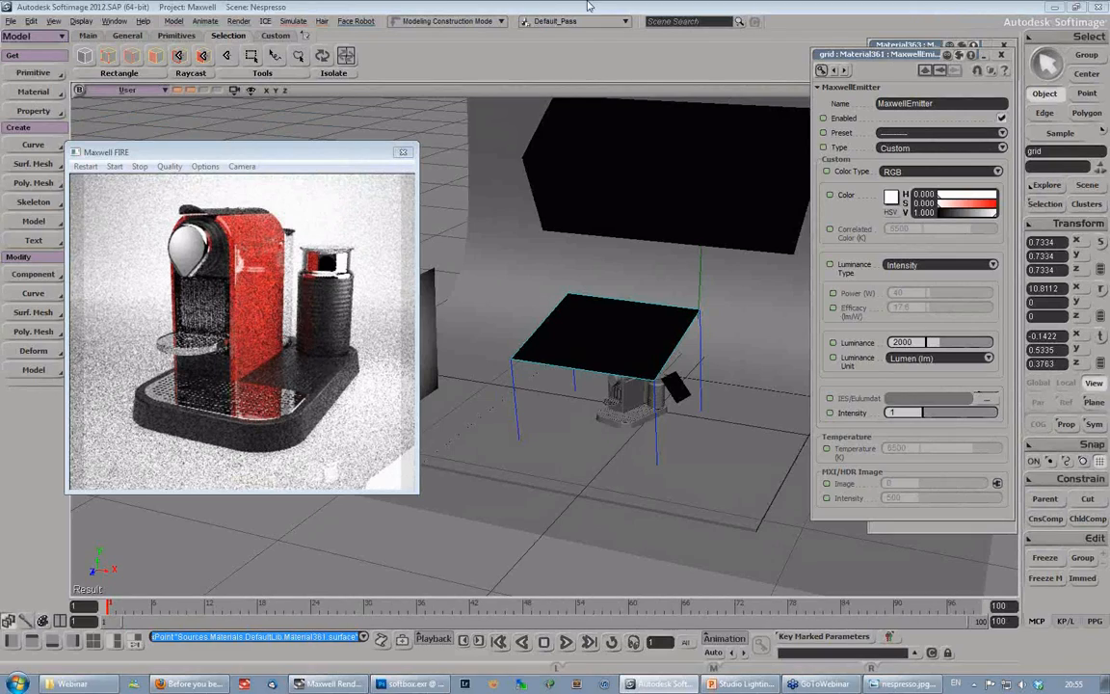
# - Select the softbox's target null and move it along Z to about -0.96 to re-aim the softbox
pyautogui.press('s')
pyautogui.moveTo(586, 321); pyautogui.dragTo(541, 208, button='right')
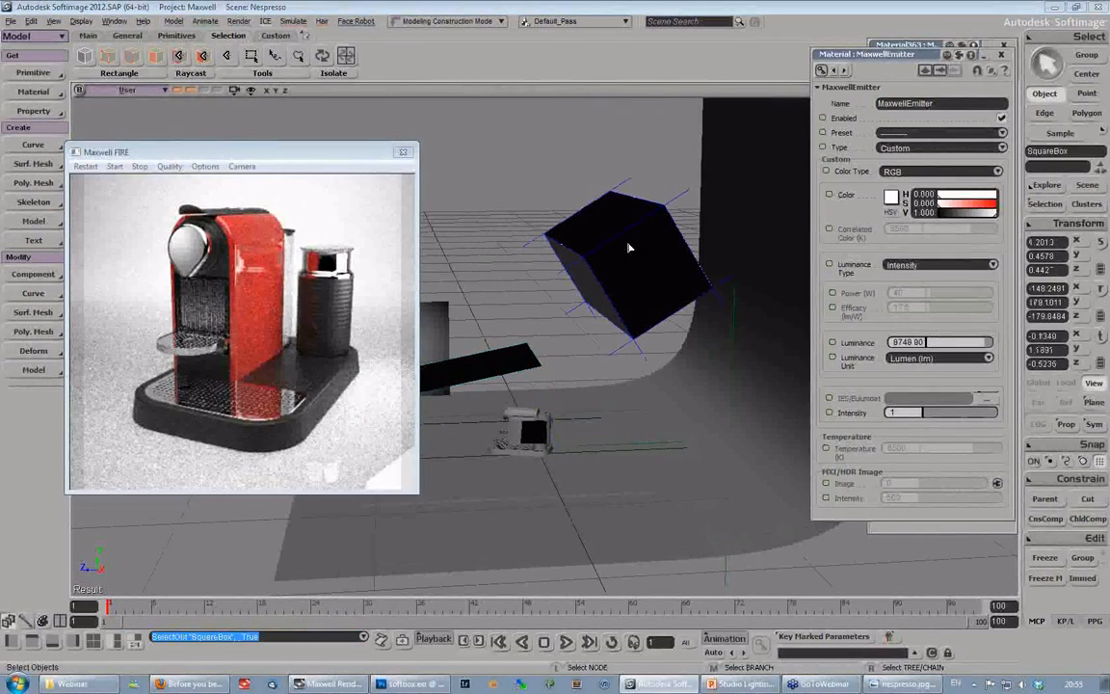
pyautogui.click(734, 334)
pyautogui.press('v')
pyautogui.moveTo(676, 446); pyautogui.dragTo(657, 450)
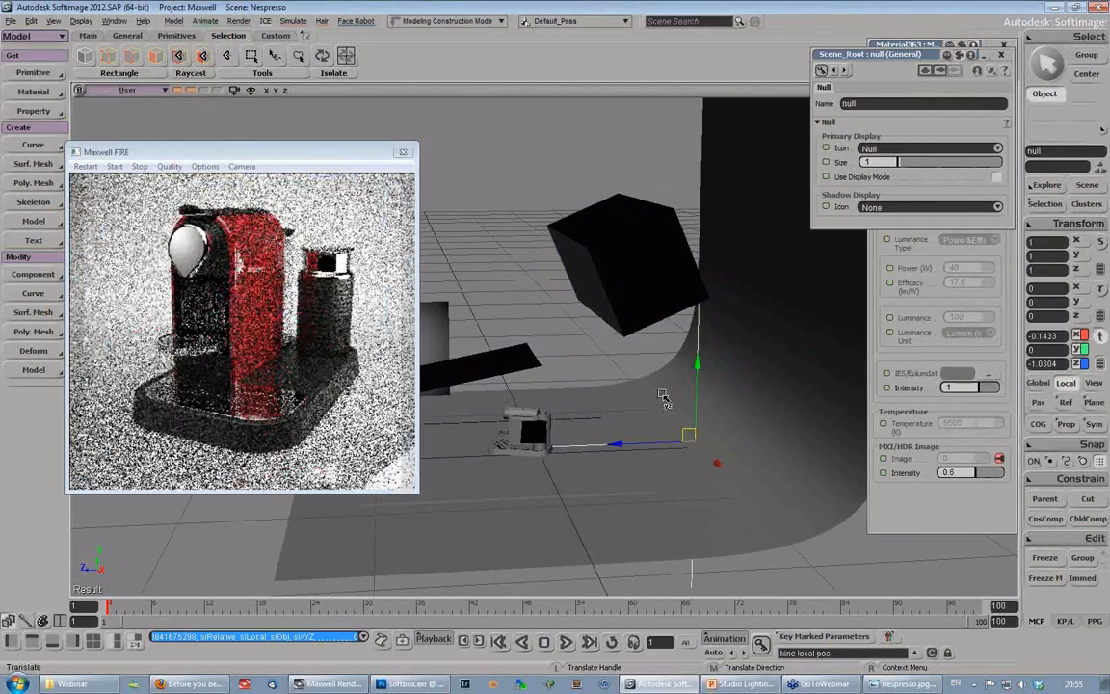
pyautogui.moveTo(653, 444); pyautogui.dragTo(642, 444)
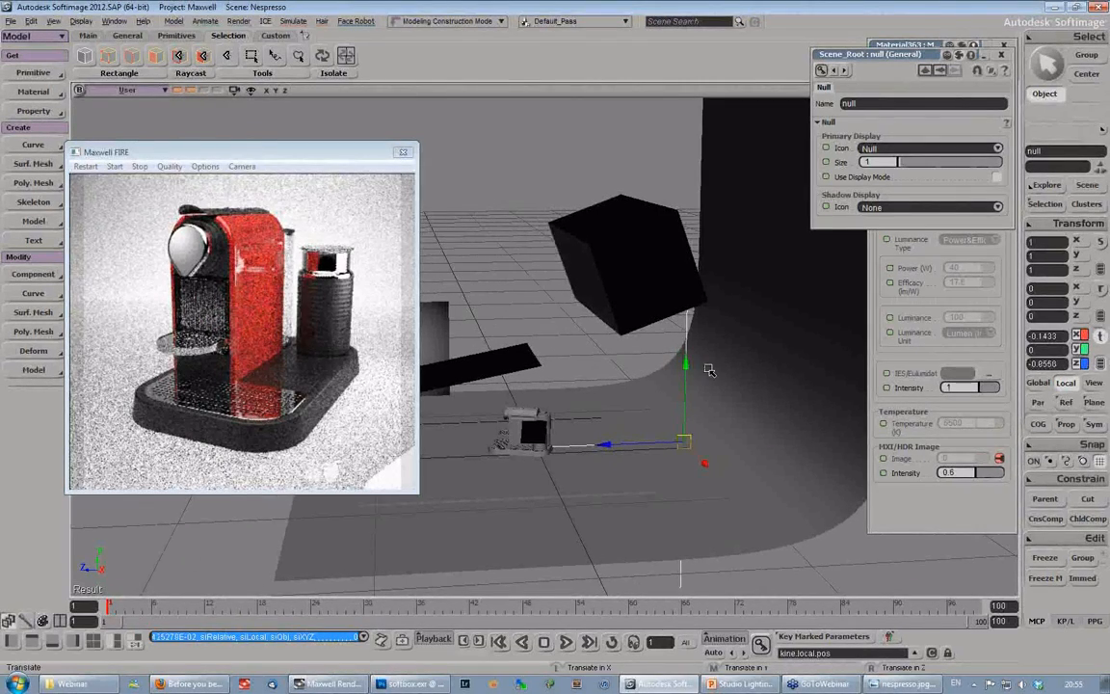
# - Move the squareEmitter along its local Y axis to about -1.87 within the softbox
pyautogui.press('s')
pyautogui.moveTo(709, 370); pyautogui.dragTo(672, 347, button='right')
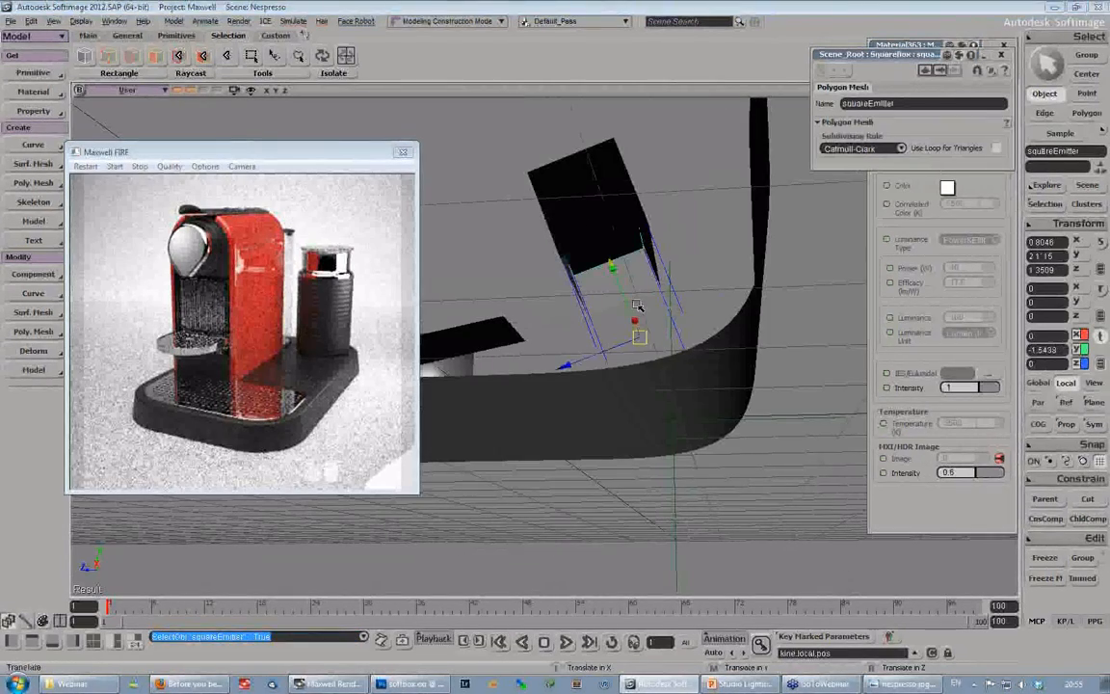
pyautogui.moveTo(637, 307); pyautogui.dragTo(593, 270, button='middle')
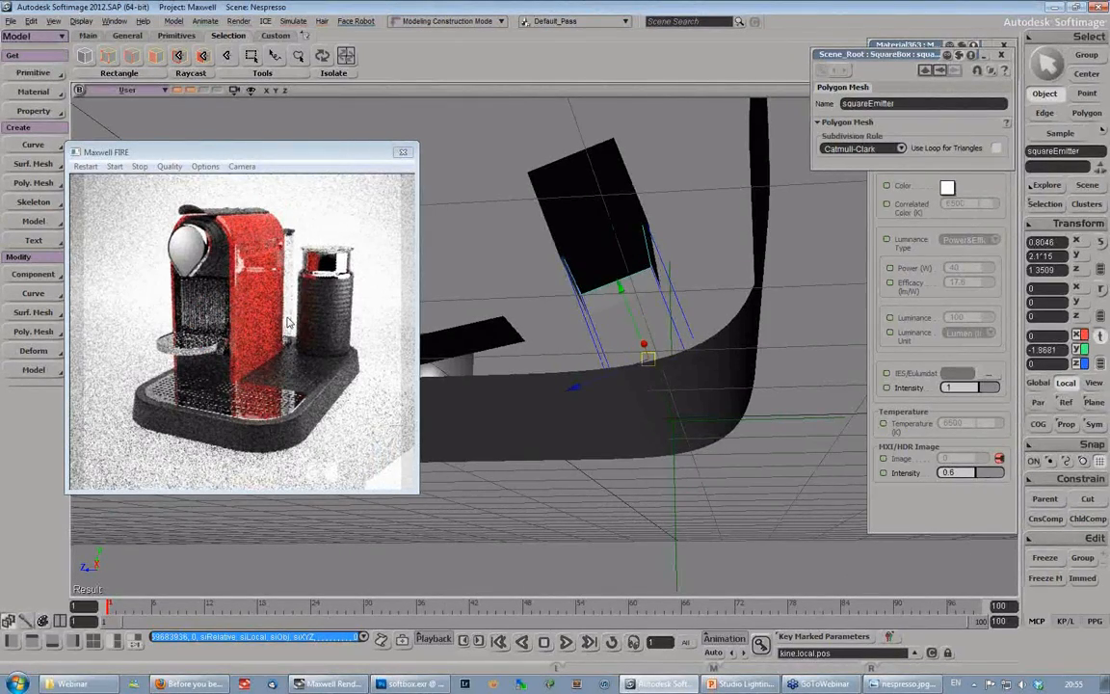
# - Dismiss the FIRE window and open the pass's MaxwellRenderOptions, placing them clear of the softbox in the scene view
pyautogui.moveTo(193, 151); pyautogui.dragTo(238, 113)
pyautogui.click(106, 260)
pyautogui.press('3')
pyautogui.click(45, 332)
pyautogui.click(111, 427)
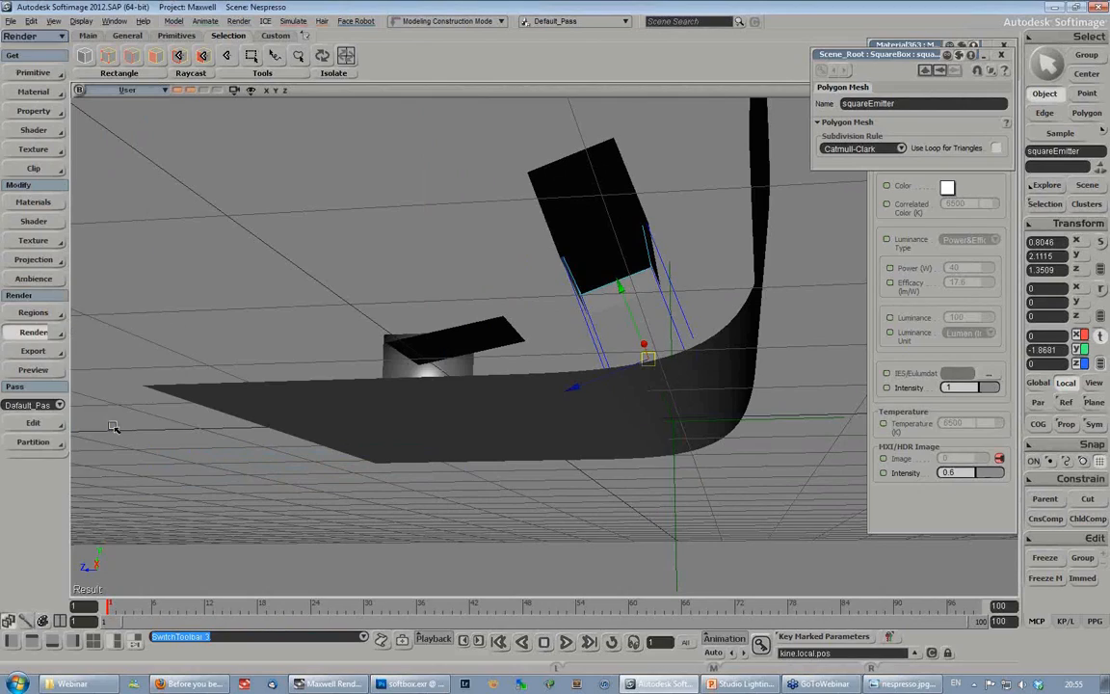
pyautogui.moveTo(896, 56); pyautogui.dragTo(175, 75)
pyautogui.moveTo(348, 199); pyautogui.dragTo(398, 200)
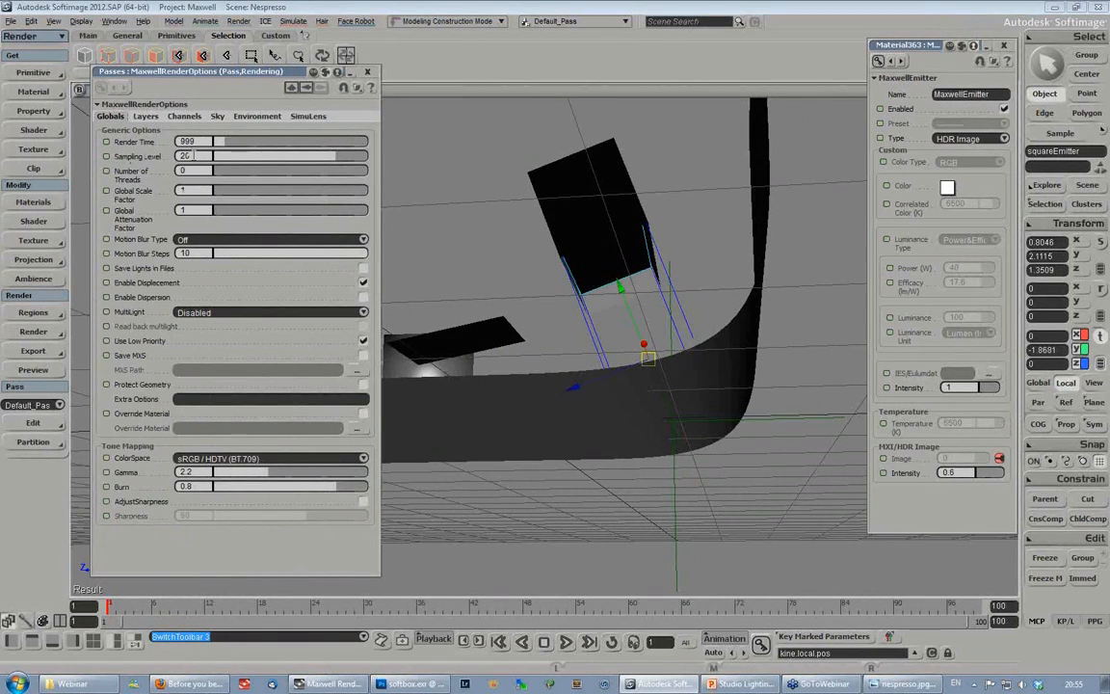
# - Set the render's sampling level to 18 and its render time to 999
pyautogui.doubleClick(192, 155)
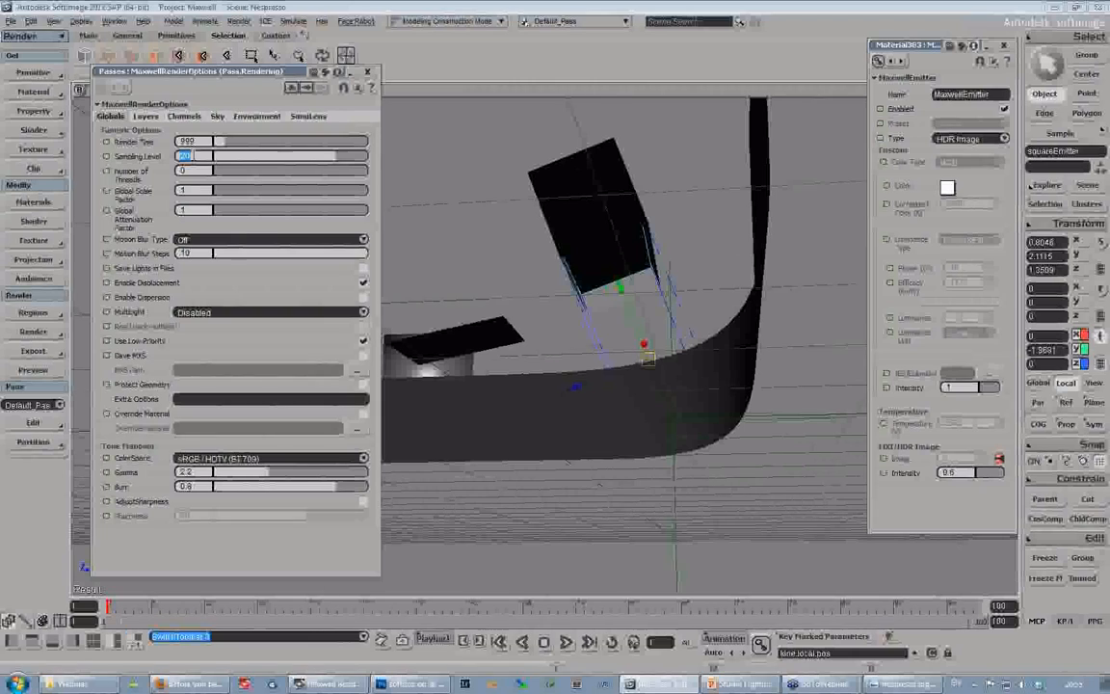
pyautogui.write('17')
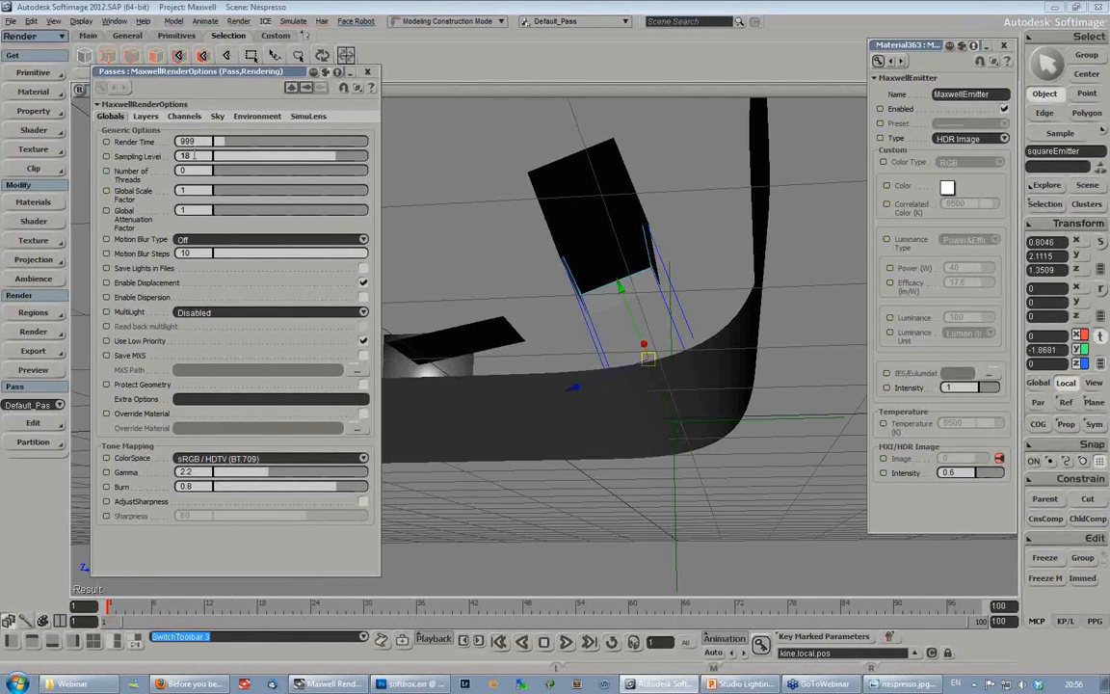
pyautogui.moveTo(200, 143); pyautogui.dragTo(154, 142)
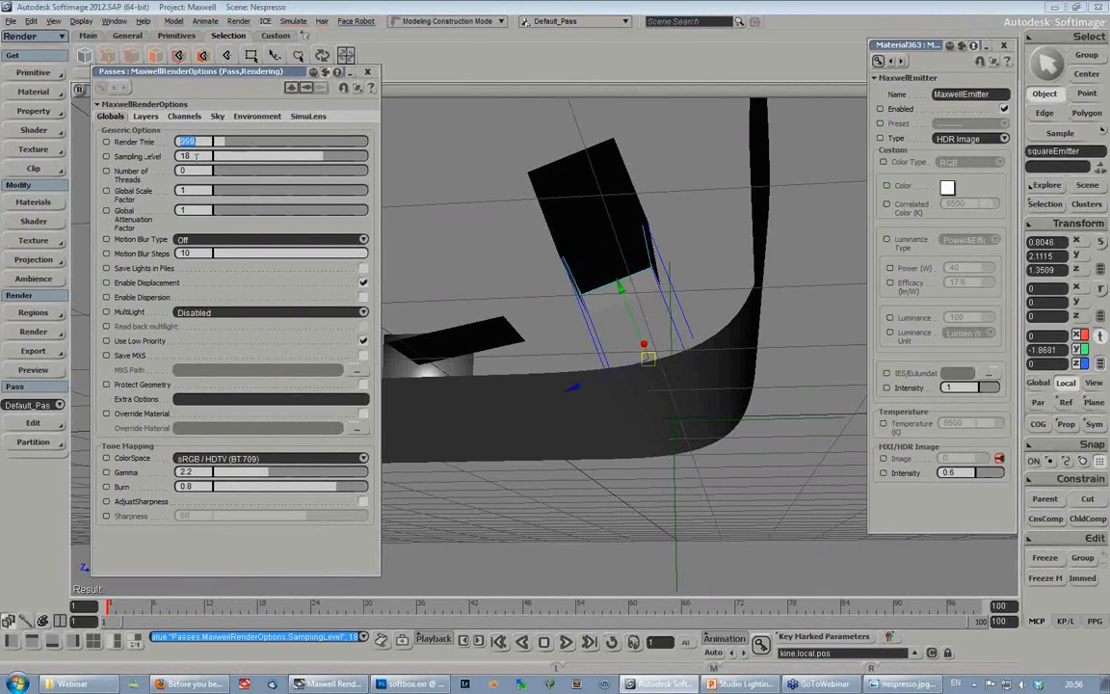
pyautogui.moveTo(198, 142); pyautogui.dragTo(159, 141)
pyautogui.moveTo(199, 155); pyautogui.dragTo(152, 145)
pyautogui.press('Tab')
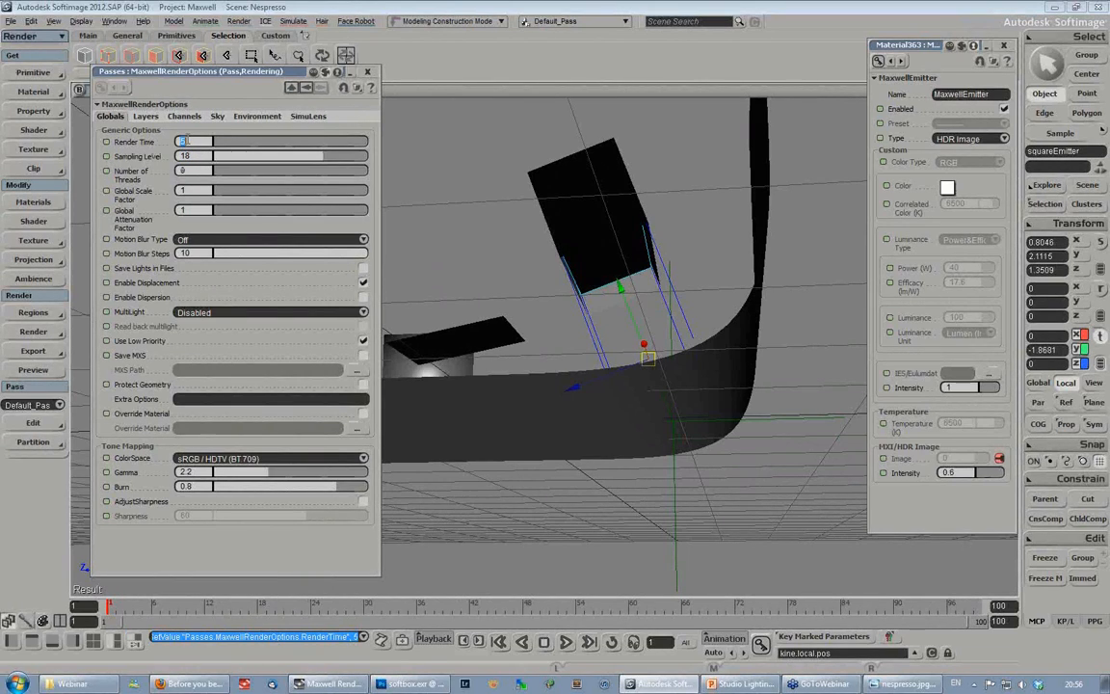
pyautogui.write('999')
pyautogui.press('Return')
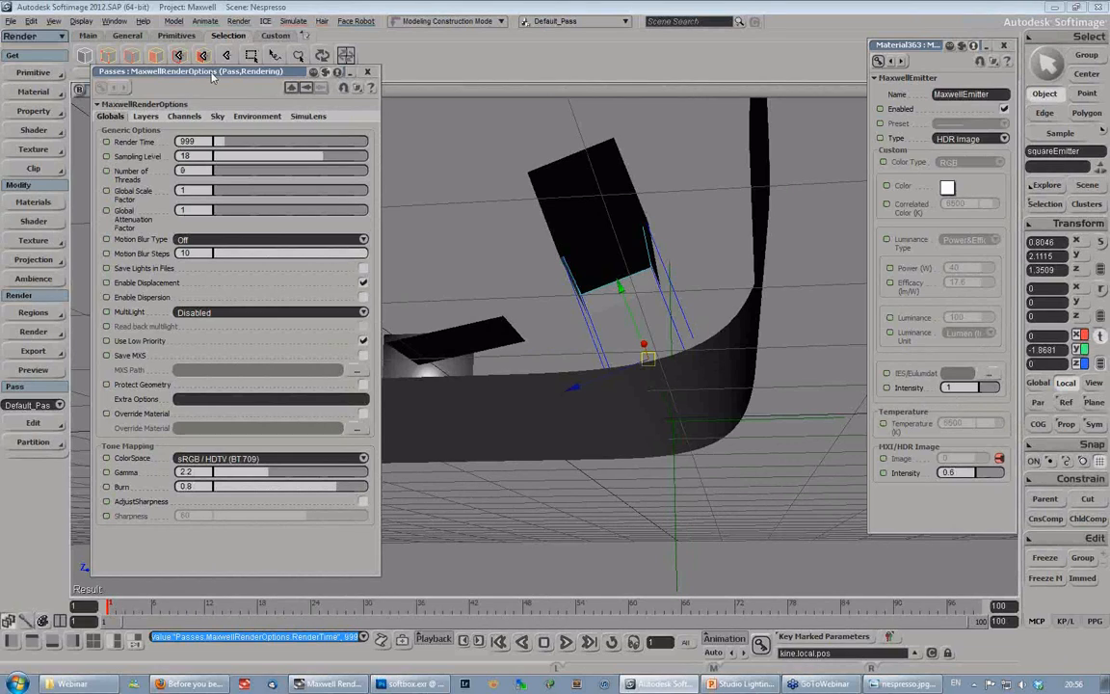
# - Enable the Material ID render channel and move the render options up to free space
pyautogui.moveTo(212, 77); pyautogui.dragTo(209, 82)
pyautogui.click(196, 122)
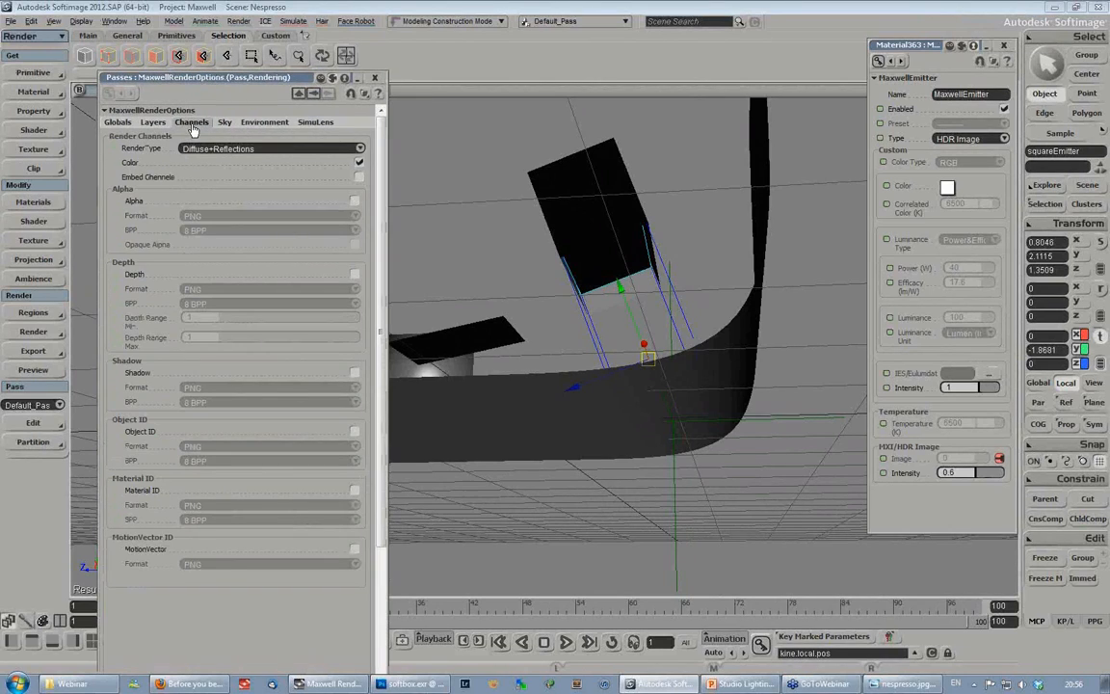
pyautogui.moveTo(382, 221); pyautogui.dragTo(382, 245)
pyautogui.click(356, 477)
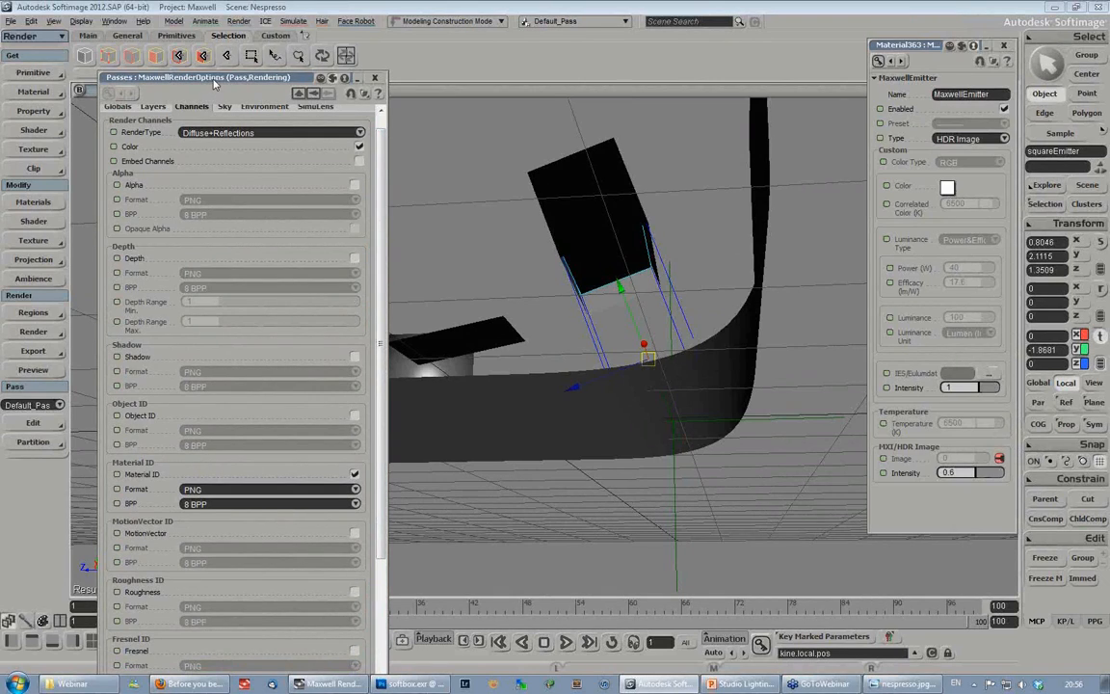
pyautogui.moveTo(214, 85); pyautogui.dragTo(189, 20)
# - View the coffee machine up close in the scene, review the NespressoRender_material.1.png image and close it
pyautogui.press('s')
pyautogui.moveTo(507, 259); pyautogui.dragTo(570, 387, button='right')
pyautogui.moveTo(570, 388); pyautogui.dragTo(545, 289)
pyautogui.moveTo(546, 289); pyautogui.dragTo(484, 309, button='middle')
pyautogui.press('v')
pyautogui.moveTo(552, 372); pyautogui.dragTo(571, 367, button='right')
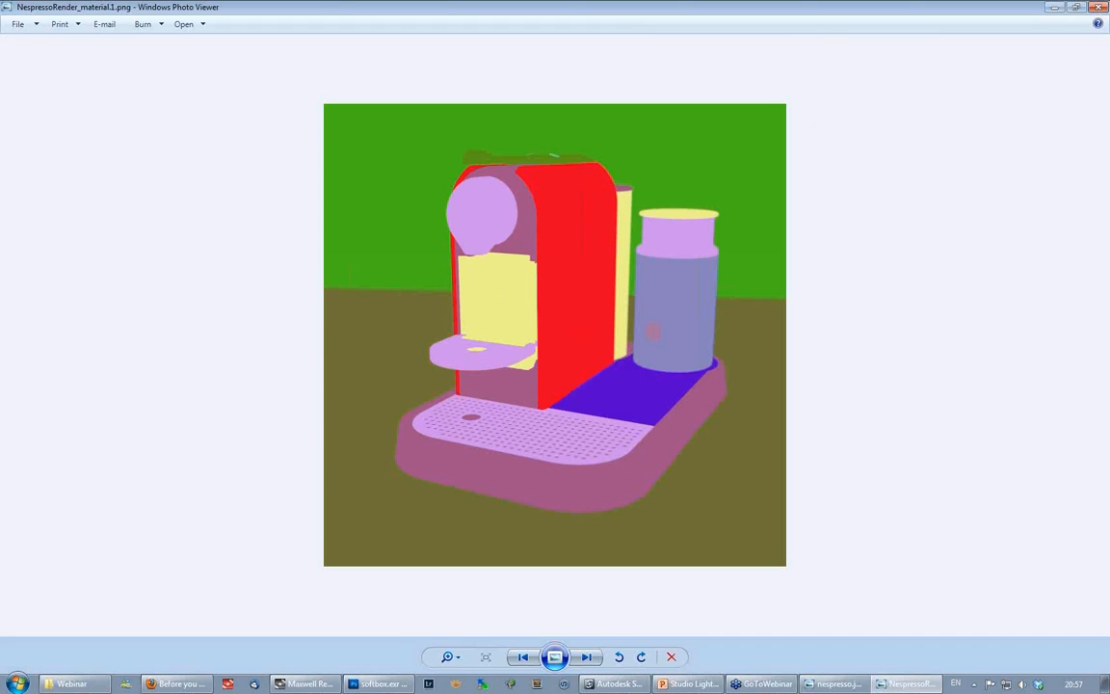
pyautogui.click(1103, 8)
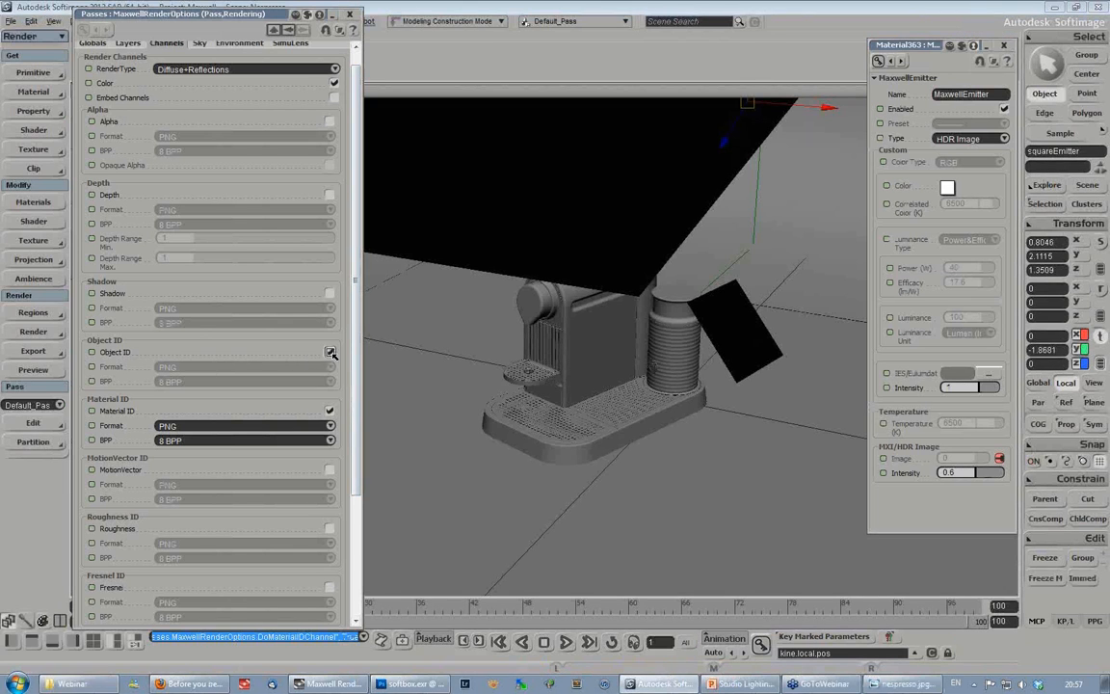
# - Try enabling the Object ID render channel, and switch it off again
pyautogui.click(92, 351)
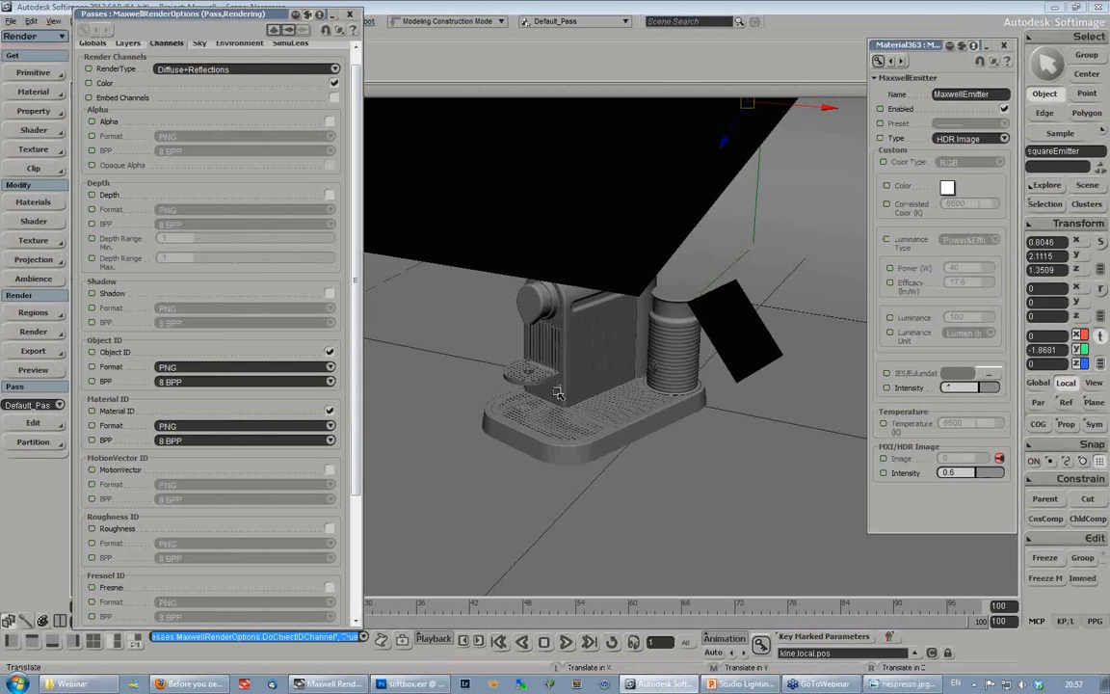
pyautogui.click(330, 351)
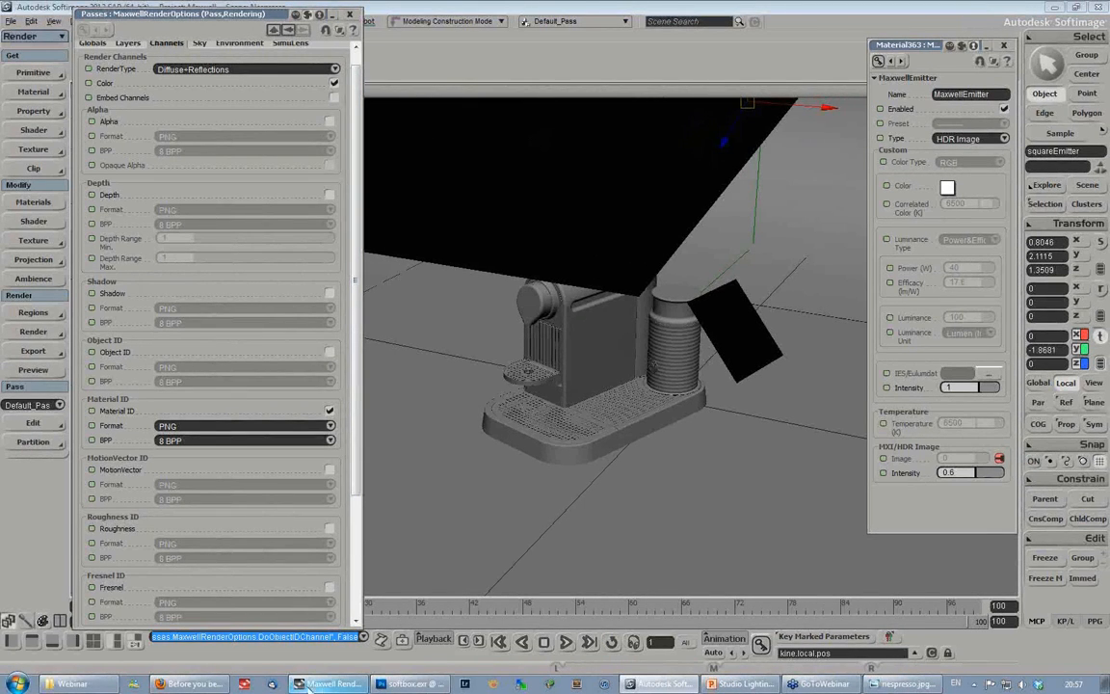
# - Switch to Maxwell Render and examine the finished render of the Nespresso machine
pyautogui.moveTo(327, 684)
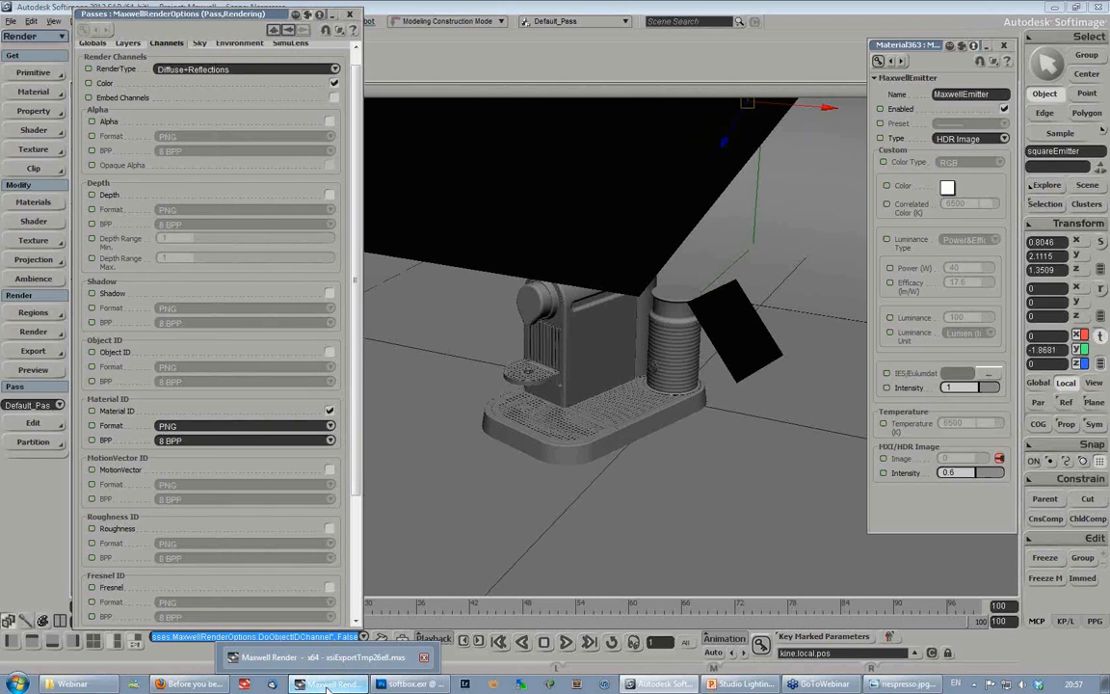
pyautogui.click(328, 684)
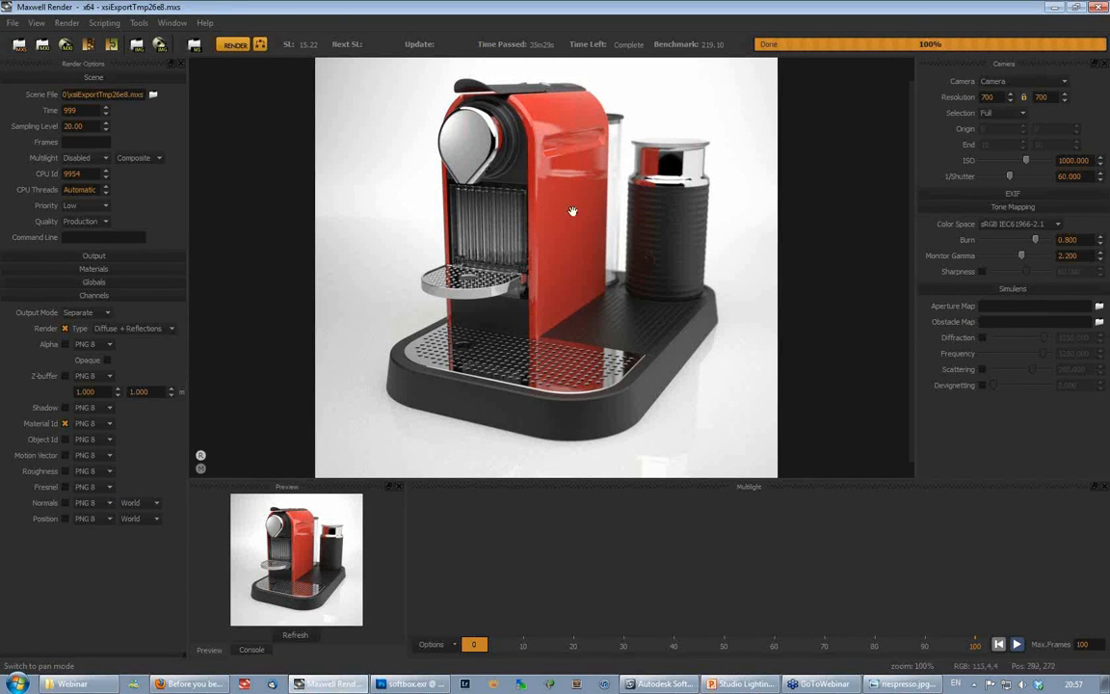
pyautogui.moveTo(576, 249); pyautogui.dragTo(576, 256)
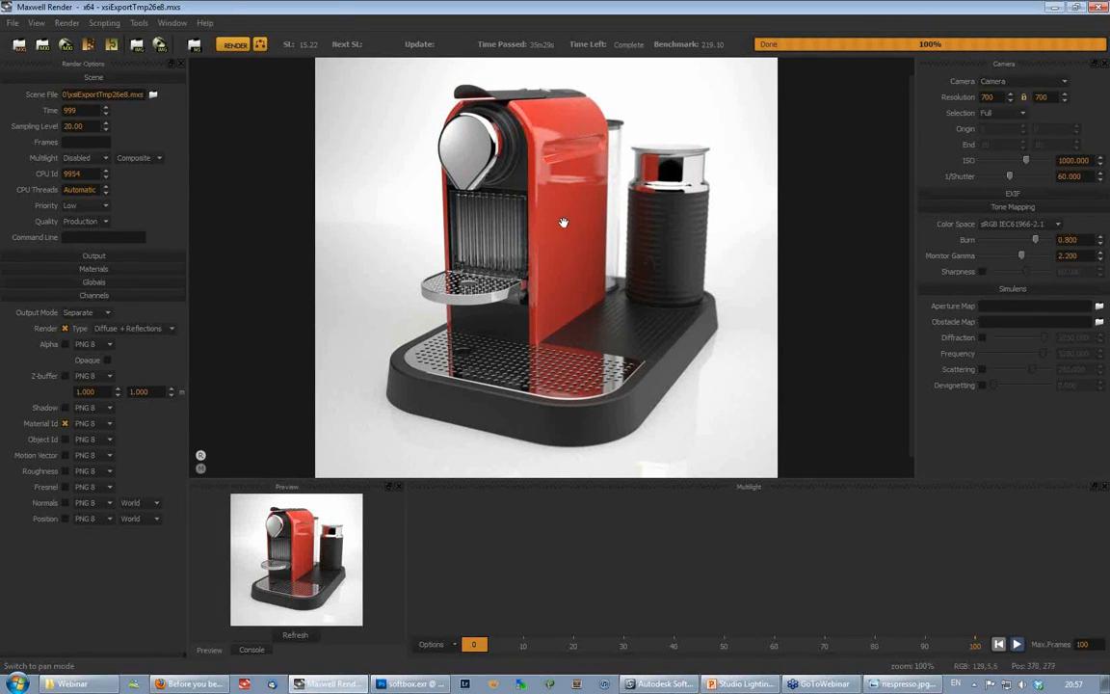
# - Look over the finished Nespresso render, switch to Softimage and review the default pass's output options, closing them again
pyautogui.moveTo(546, 242)
pyautogui.mouseDown()
pyautogui.moveTo(548, 209)
pyautogui.moveTo(548, 234)
pyautogui.mouseUp()
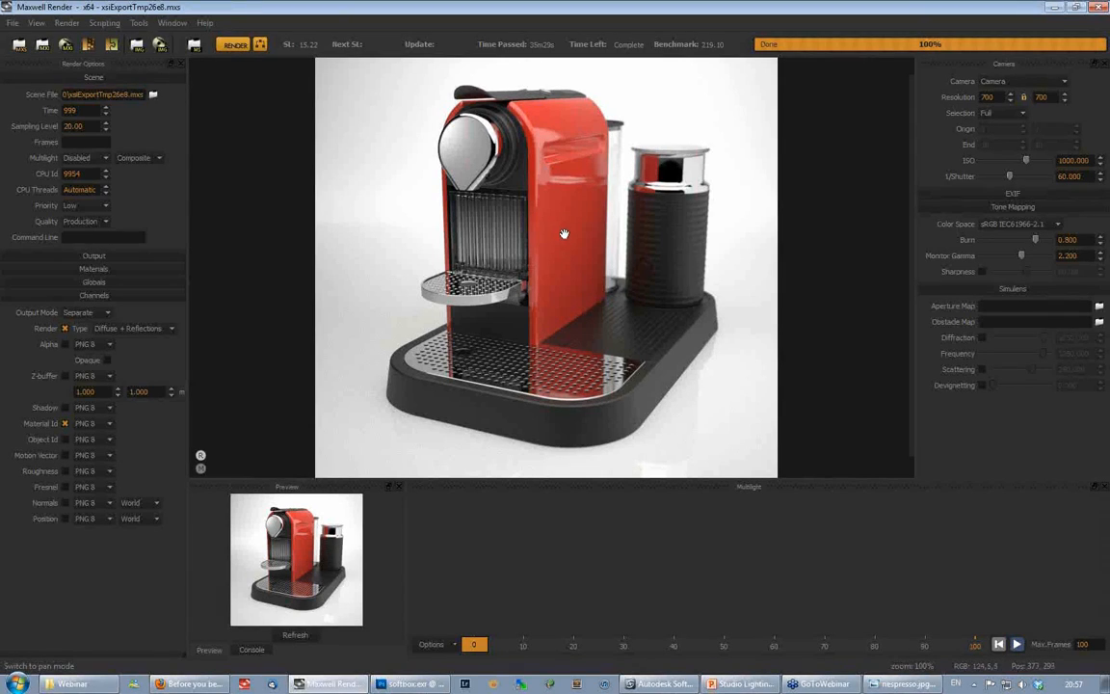
pyautogui.moveTo(564, 233)
pyautogui.mouseDown()
pyautogui.moveTo(565, 211)
pyautogui.moveTo(569, 257)
pyautogui.moveTo(577, 214)
pyautogui.moveTo(580, 238)
pyautogui.moveTo(572, 217)
pyautogui.moveTo(555, 235)
pyautogui.moveTo(568, 221)
pyautogui.mouseUp()
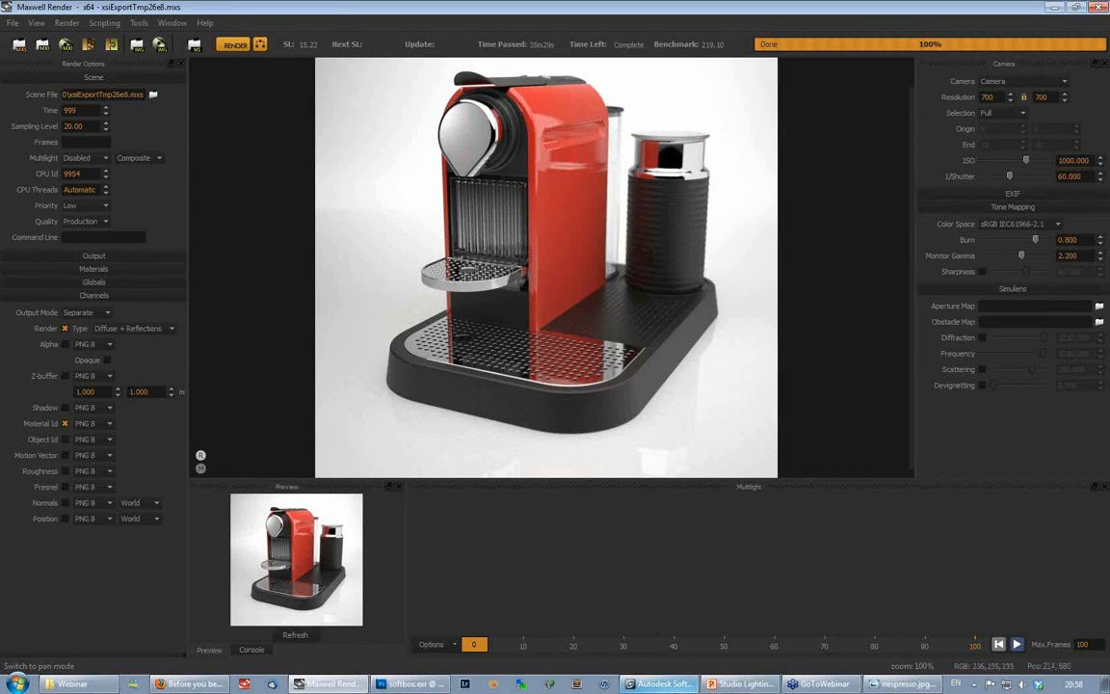
pyautogui.click(662, 687)
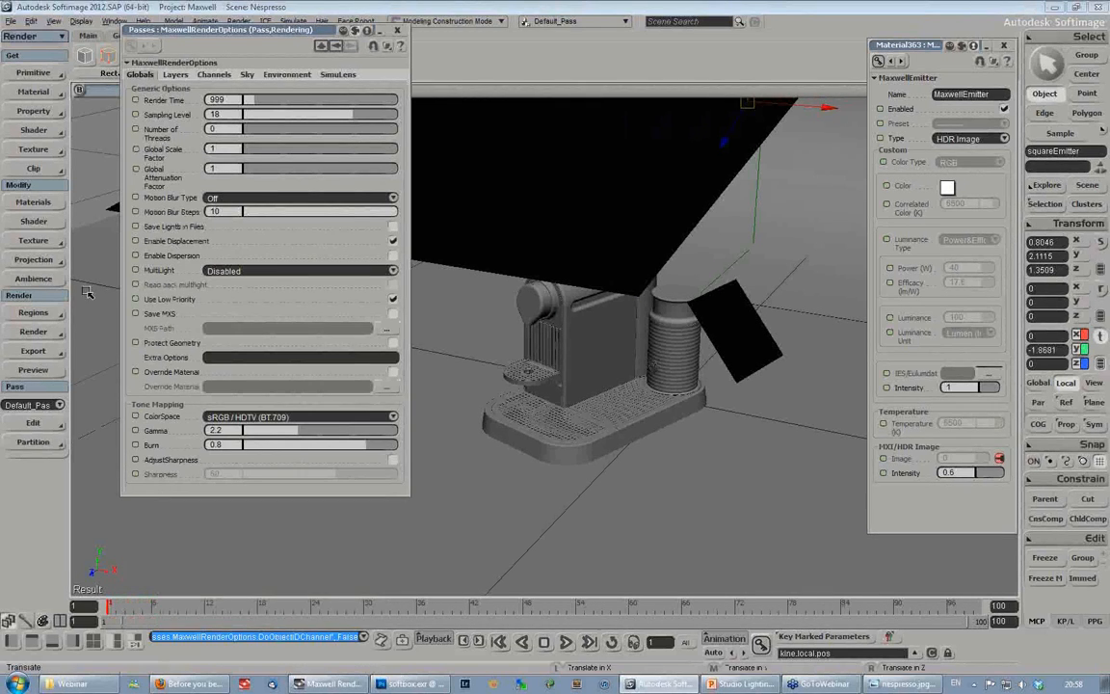
pyautogui.click(34, 332)
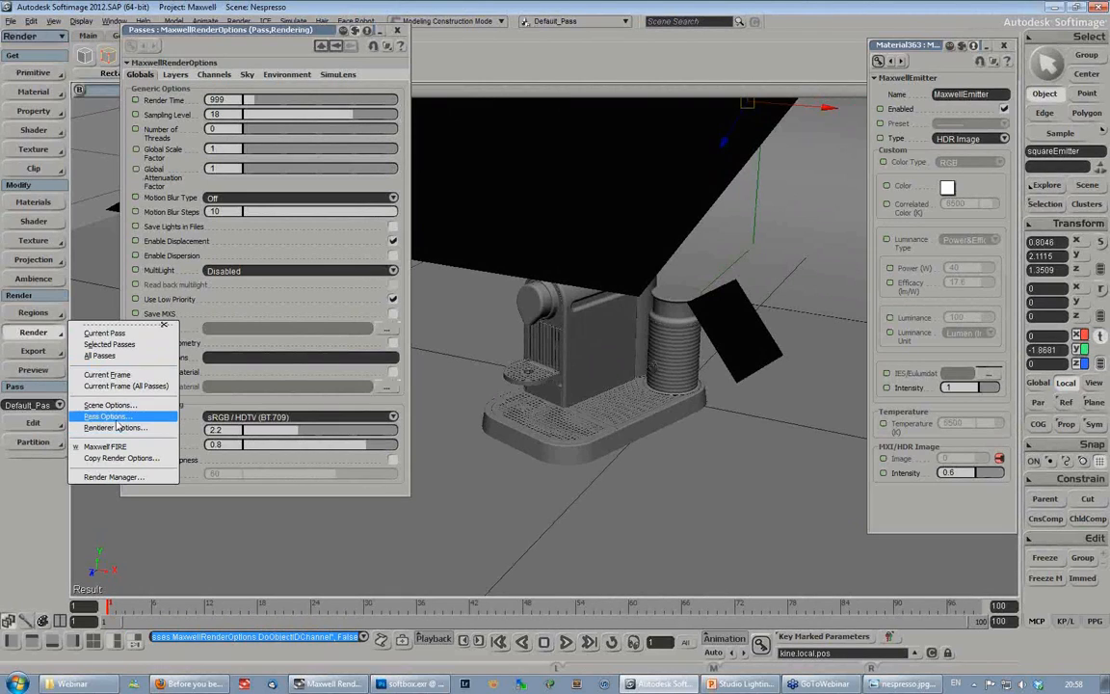
pyautogui.click(113, 417)
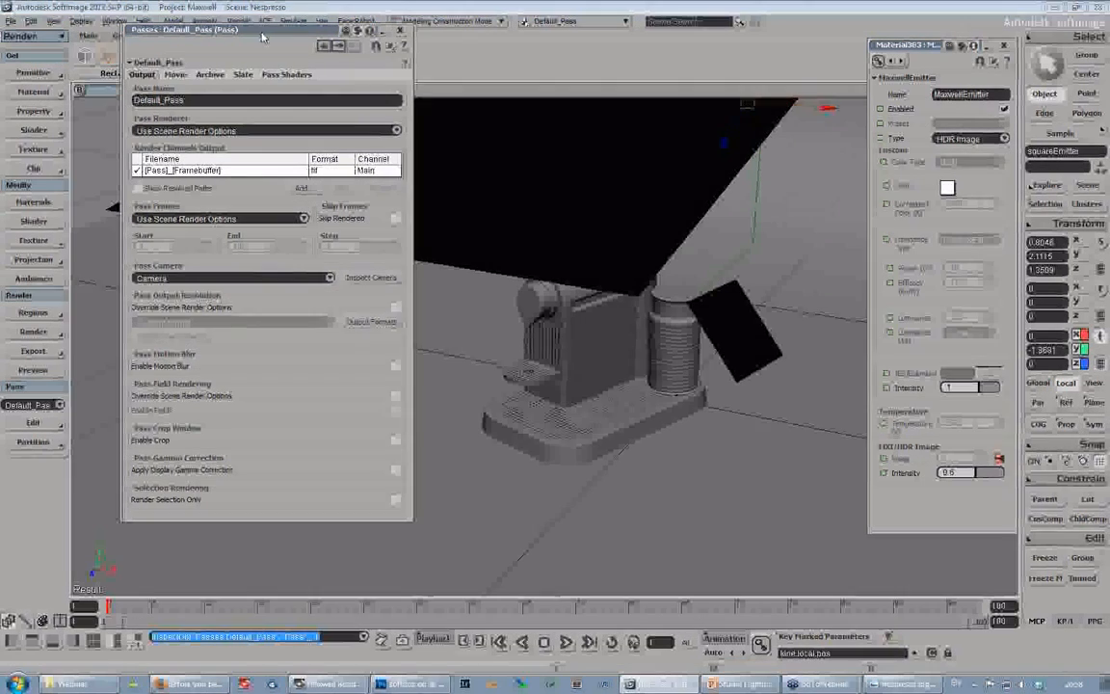
pyautogui.moveTo(261, 36); pyautogui.dragTo(296, 102)
pyautogui.click(434, 95)
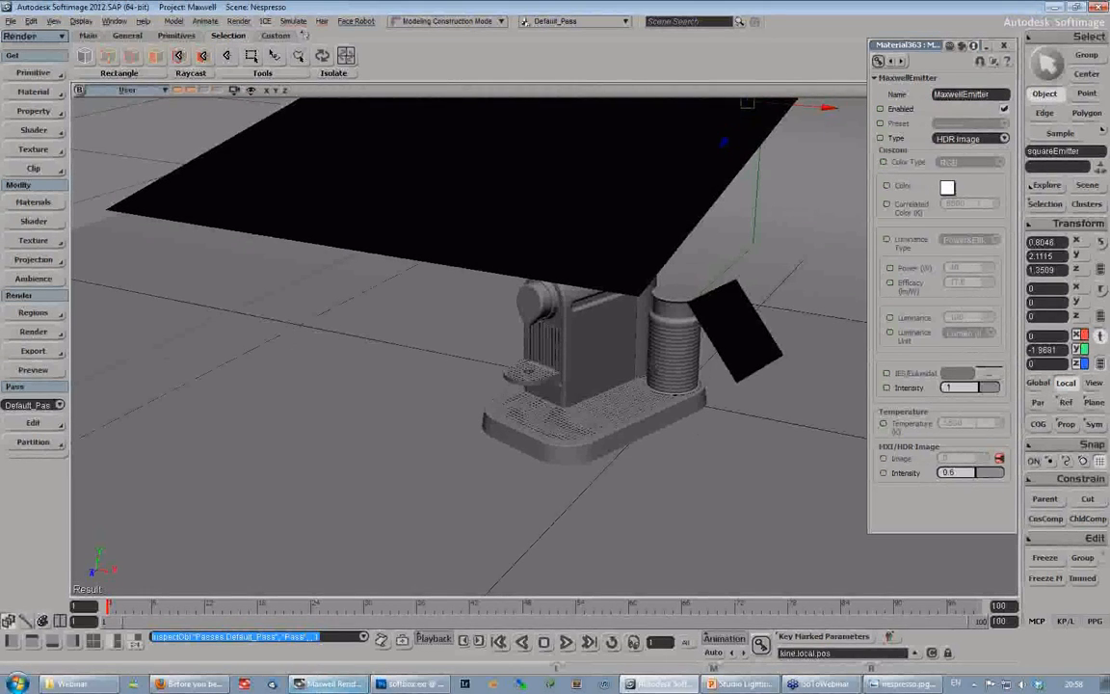
# - Switch to Maxwell Render and test the finished image's exposure at ISO 329 and 822, ending at 1008 and refreshing the preview each time
pyautogui.click(325, 684)
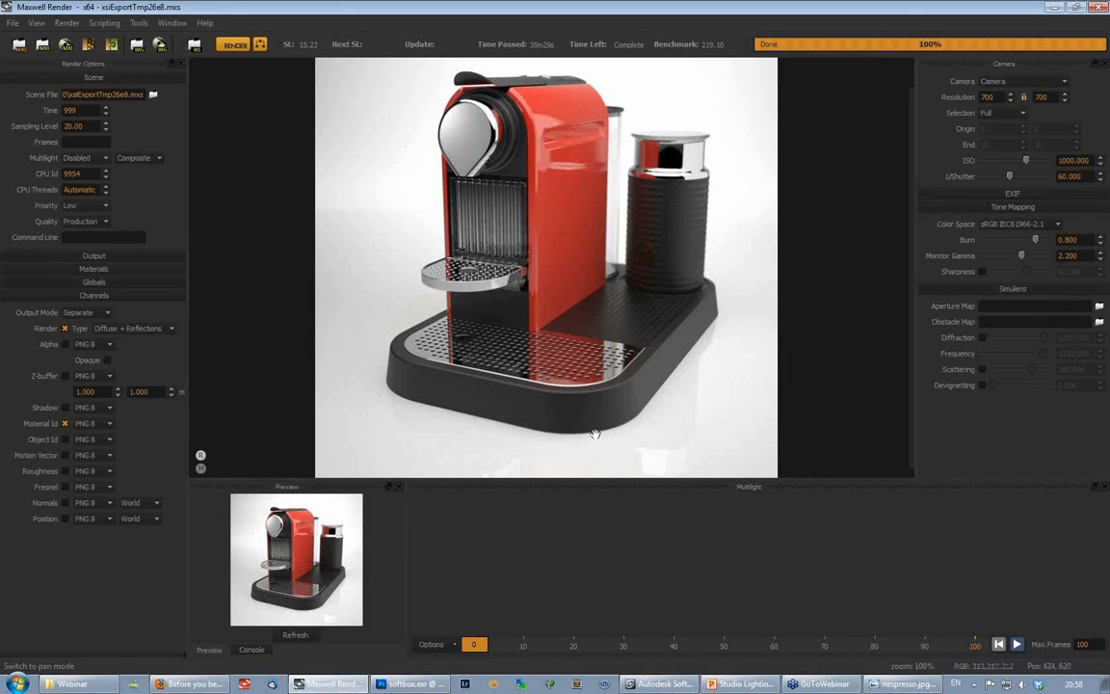
pyautogui.moveTo(1027, 160); pyautogui.dragTo(1018, 161)
pyautogui.click(292, 631)
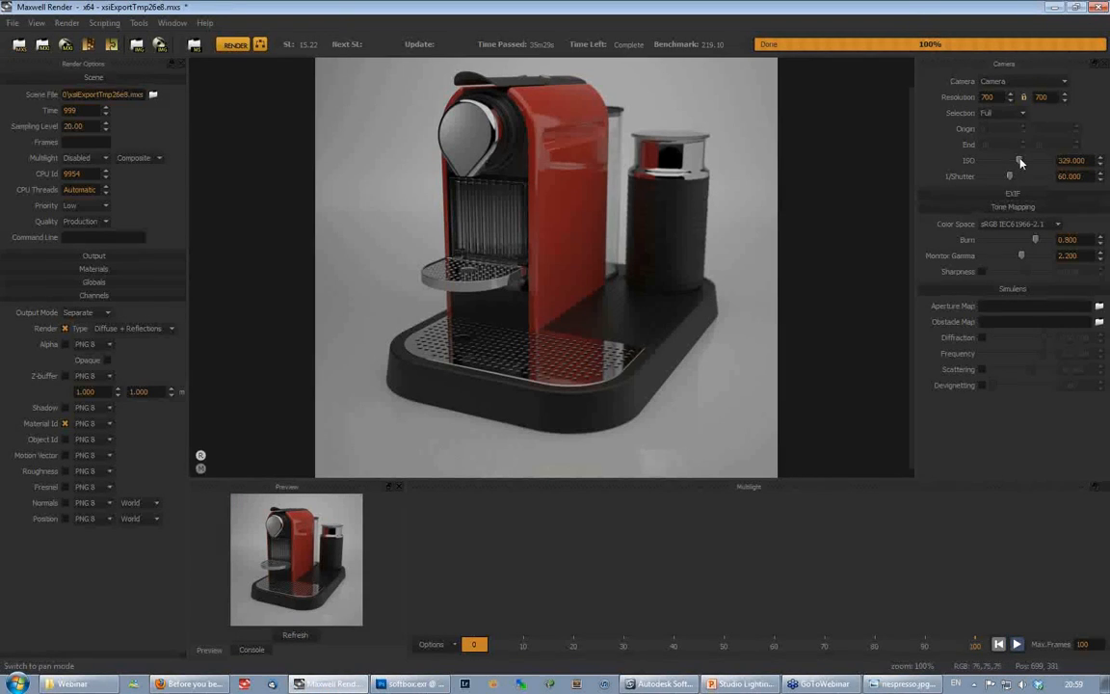
pyautogui.moveTo(1021, 162); pyautogui.dragTo(1025, 161)
pyautogui.click(292, 633)
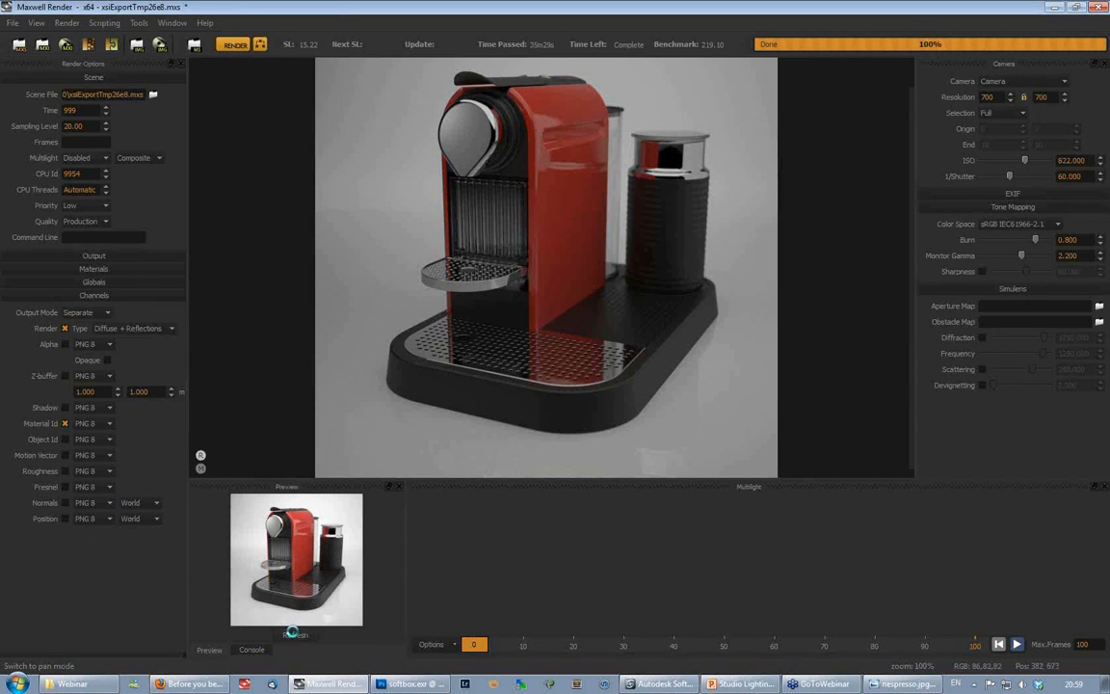
pyautogui.moveTo(1025, 162); pyautogui.dragTo(1027, 162)
pyautogui.click(295, 635)
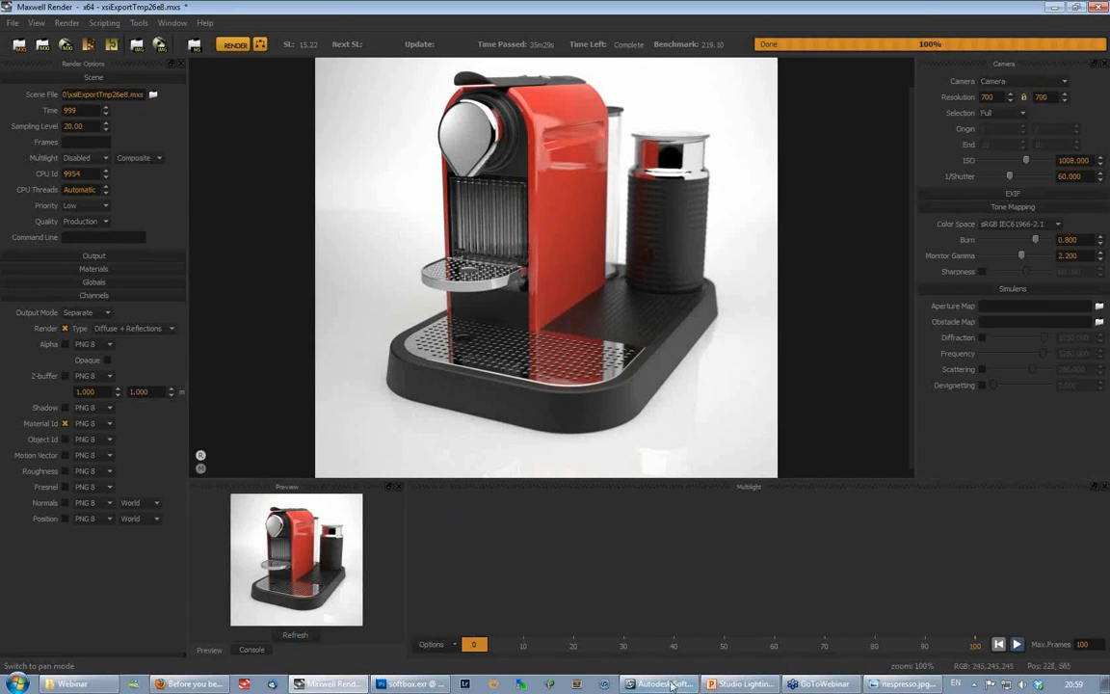
# - Switch to Softimage and set MultiLight to Intensity in the Maxwell render options
pyautogui.click(663, 684)
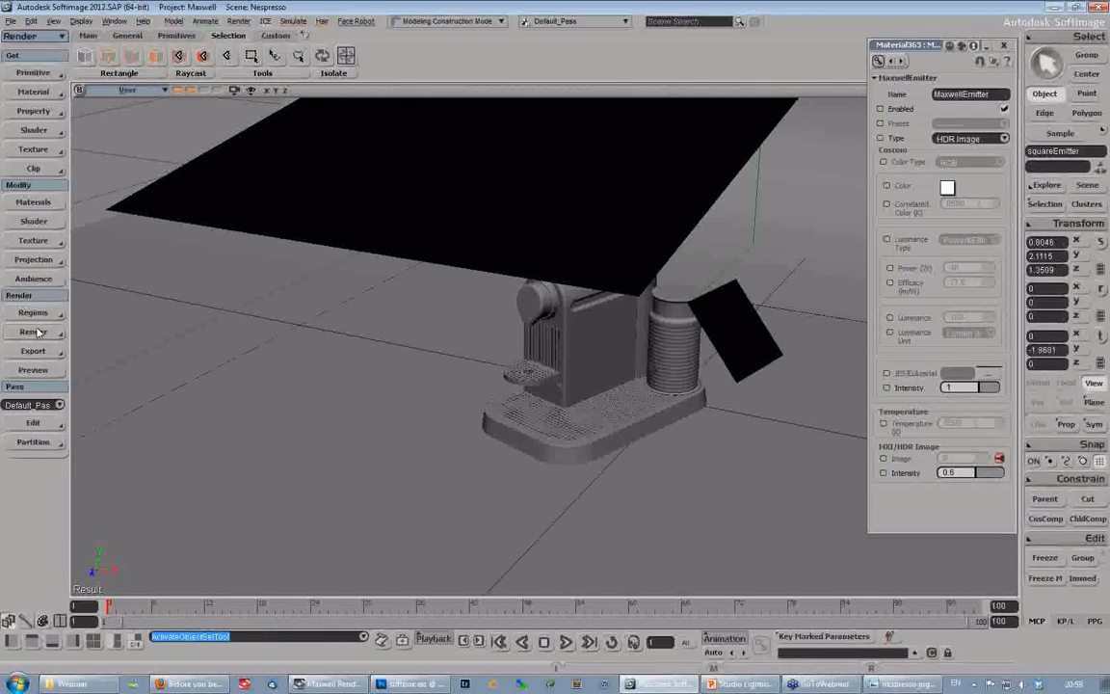
pyautogui.click(33, 332)
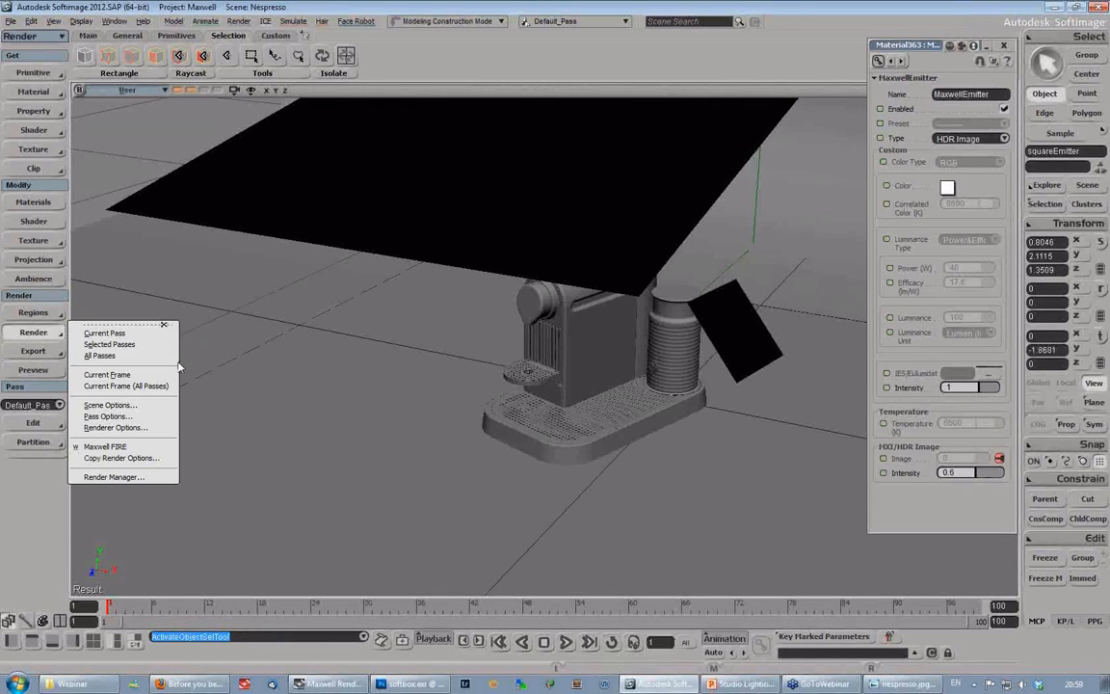
pyautogui.click(110, 429)
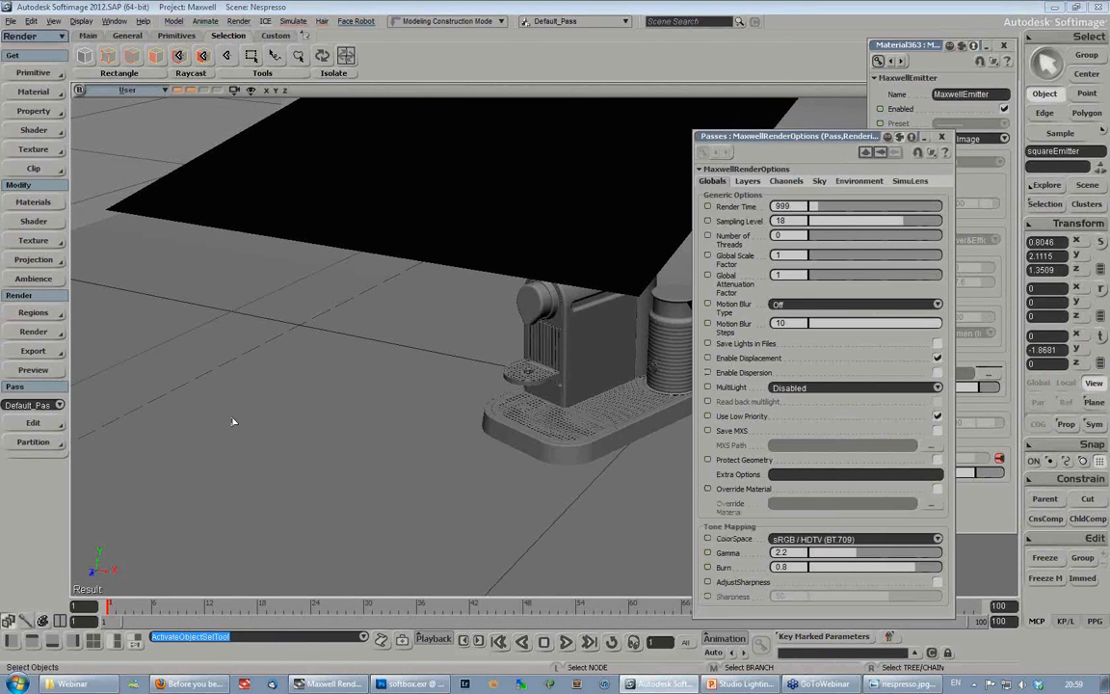
pyautogui.moveTo(717, 136); pyautogui.dragTo(165, 96)
pyautogui.click(245, 347)
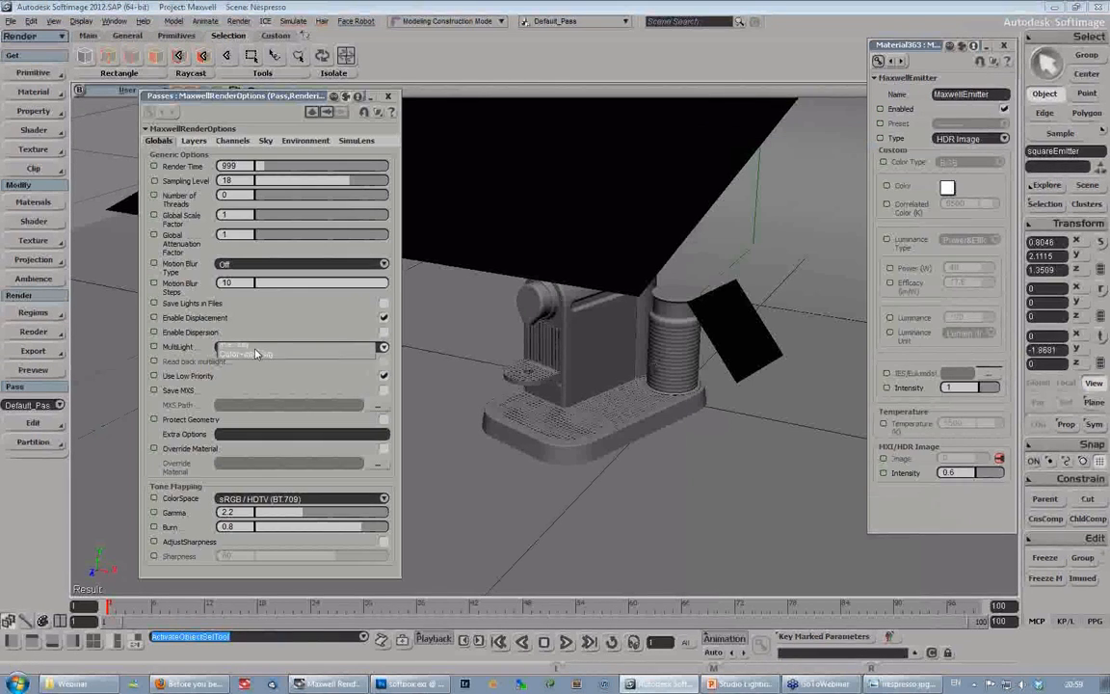
pyautogui.click(254, 358)
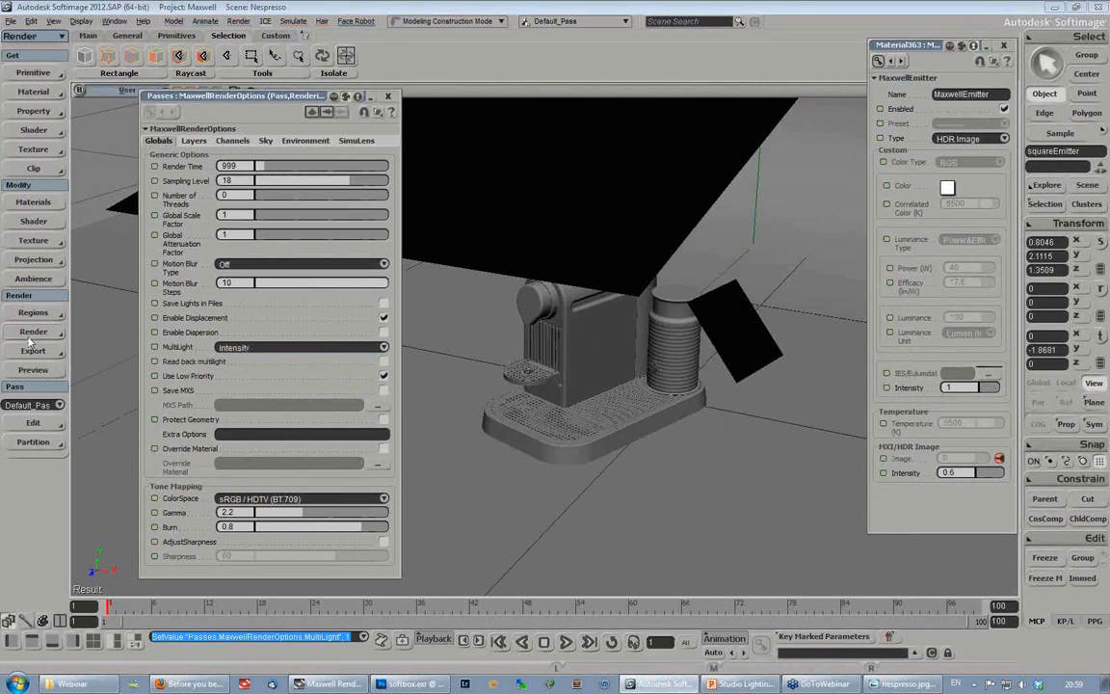
# - Set the scene's output resolution to 500 × 500 pixels
pyautogui.click(33, 332)
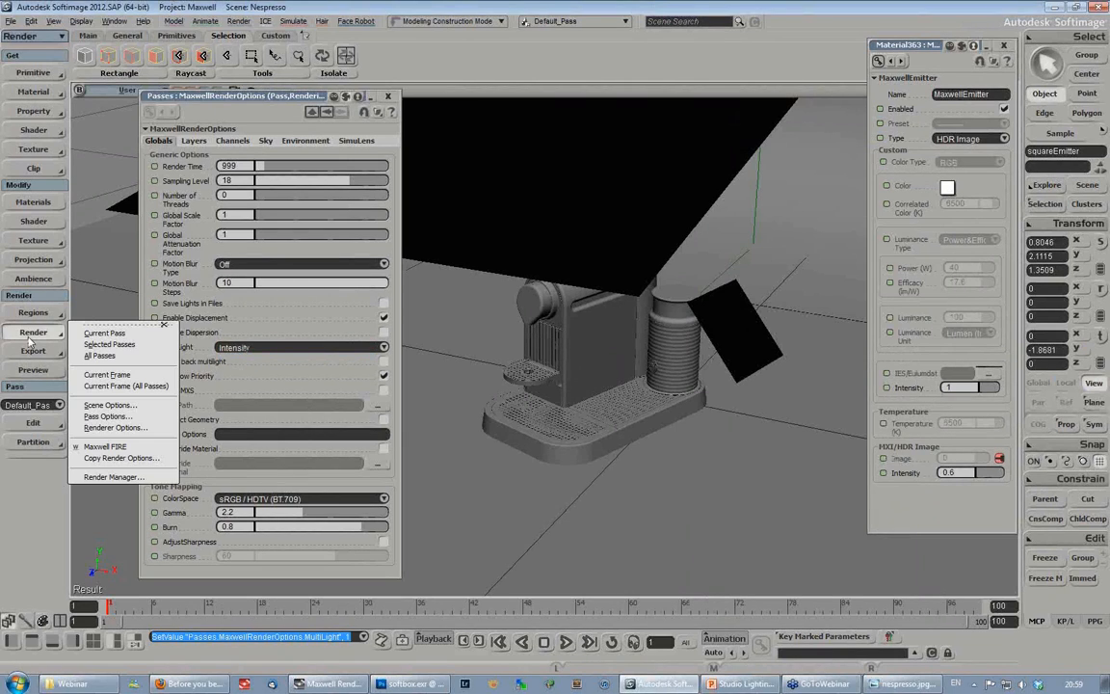
pyautogui.click(111, 404)
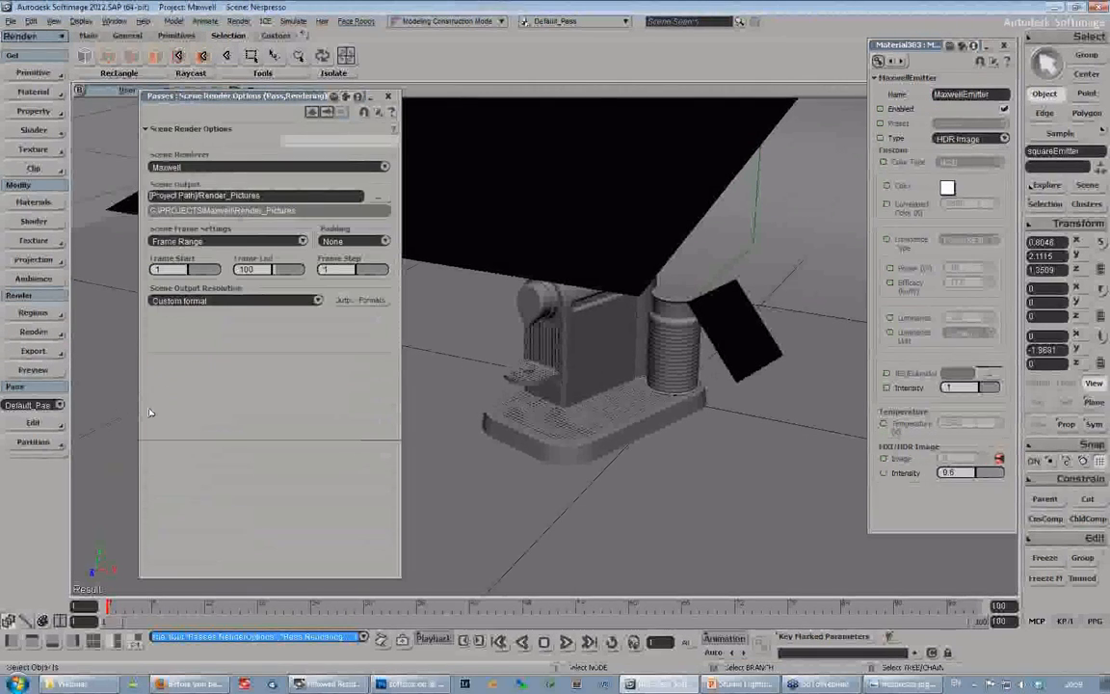
pyautogui.write('500')
pyautogui.press('Return')
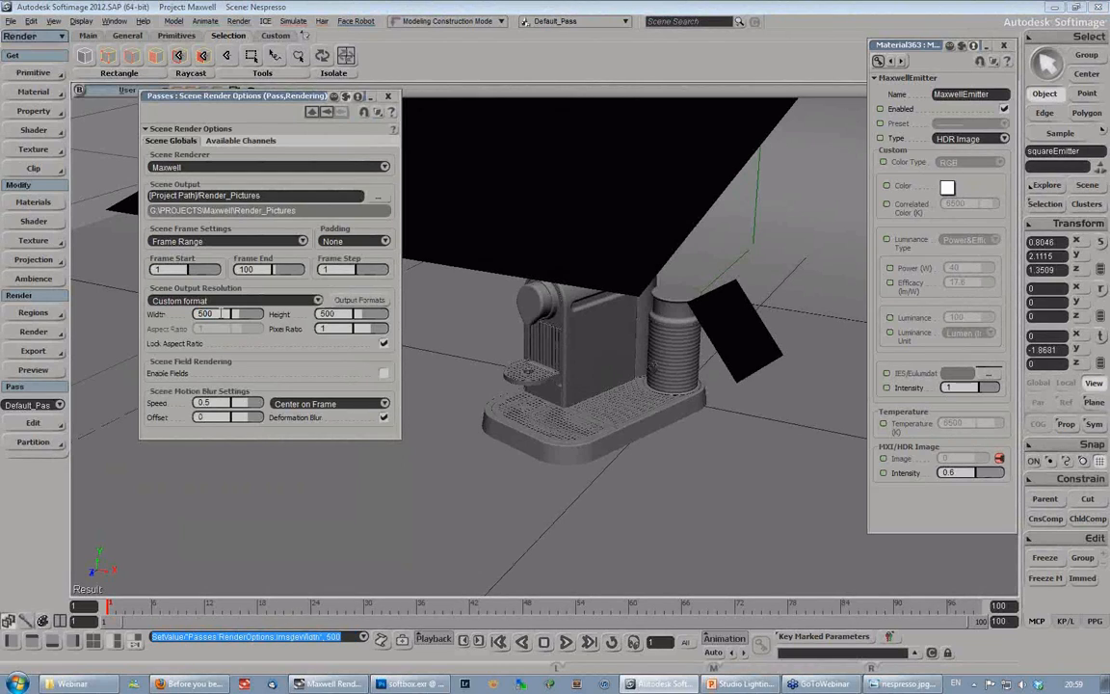
# - Review the output path and format of the default pass's Main channel, and close its settings
pyautogui.click(39, 332)
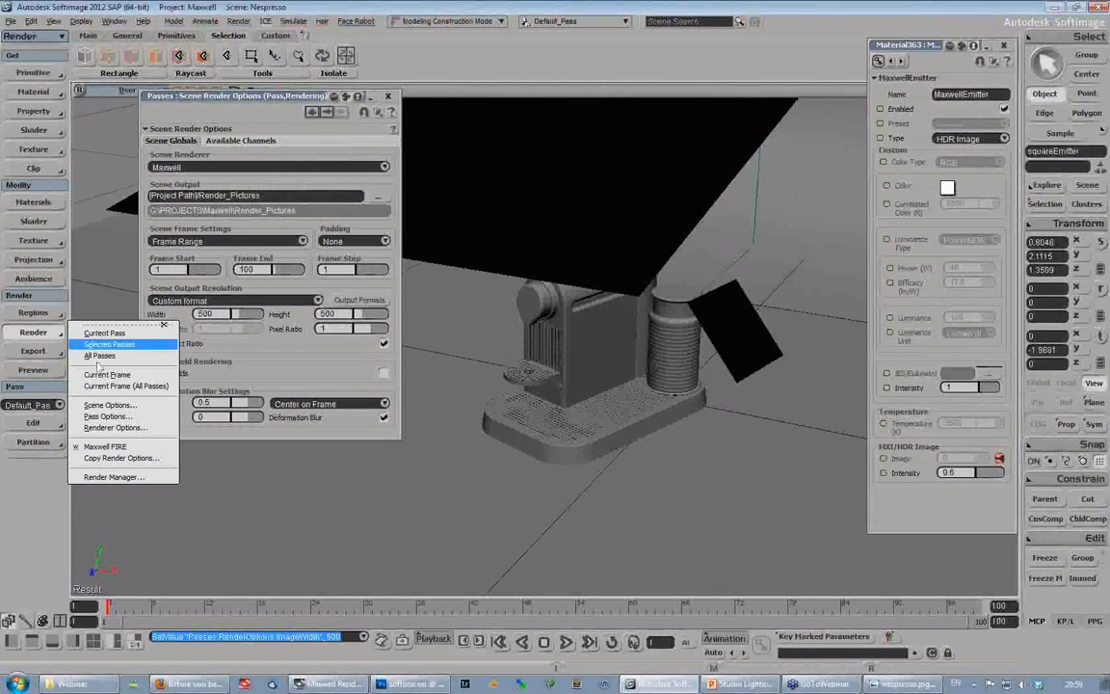
pyautogui.click(108, 417)
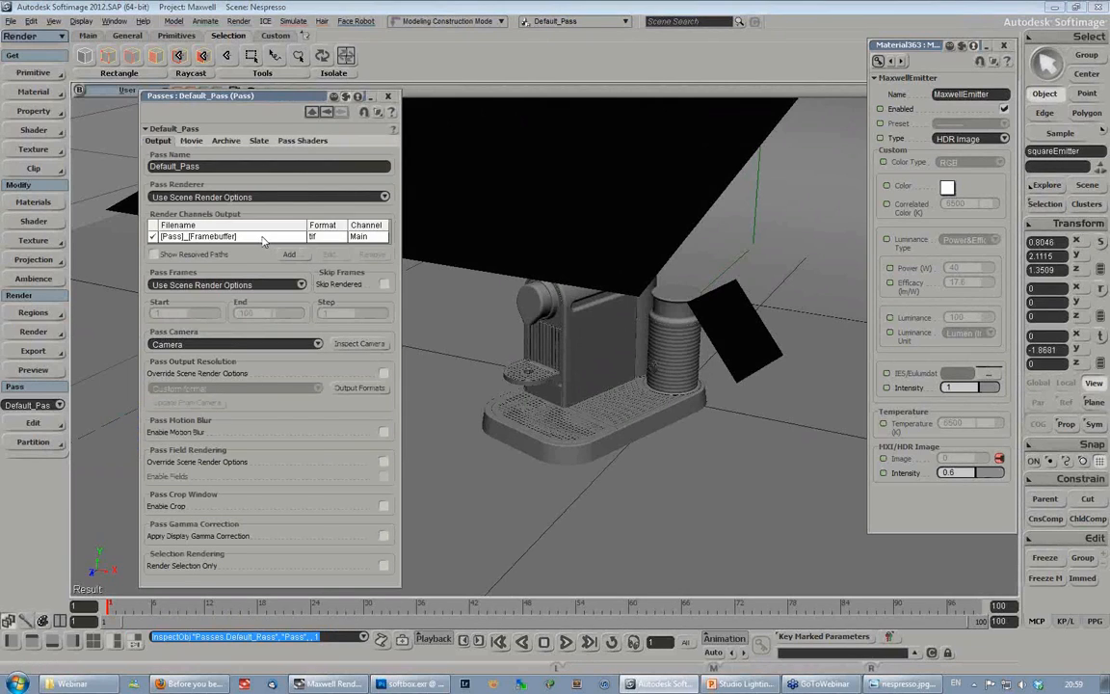
pyautogui.click(262, 237)
pyautogui.doubleClick(294, 235)
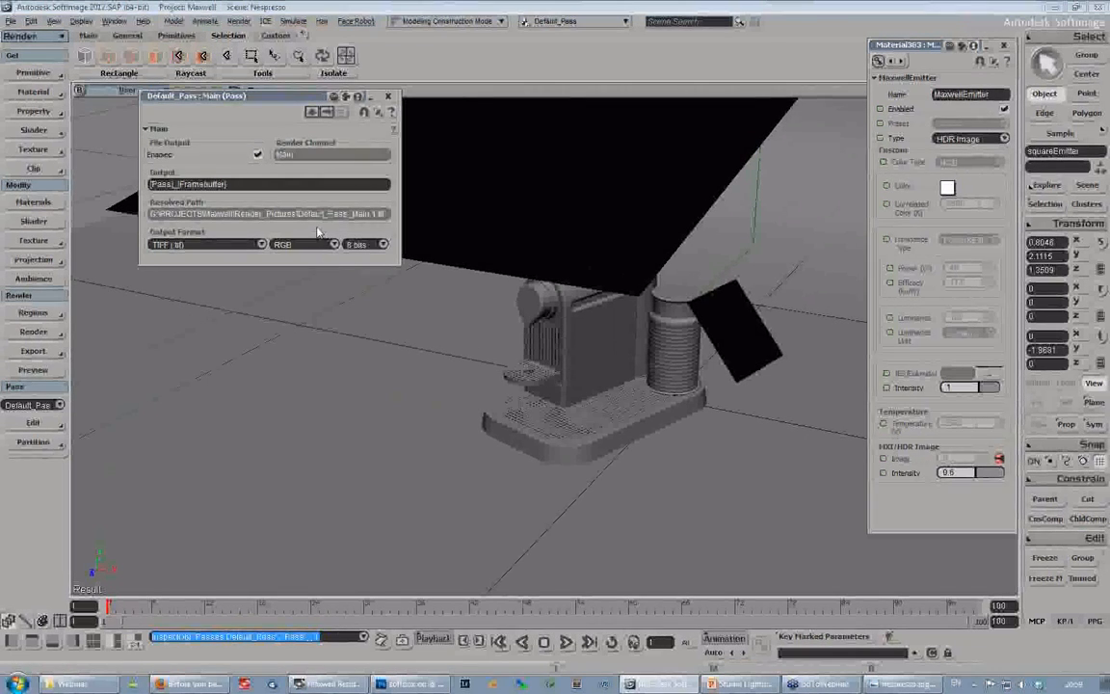
pyautogui.click(387, 97)
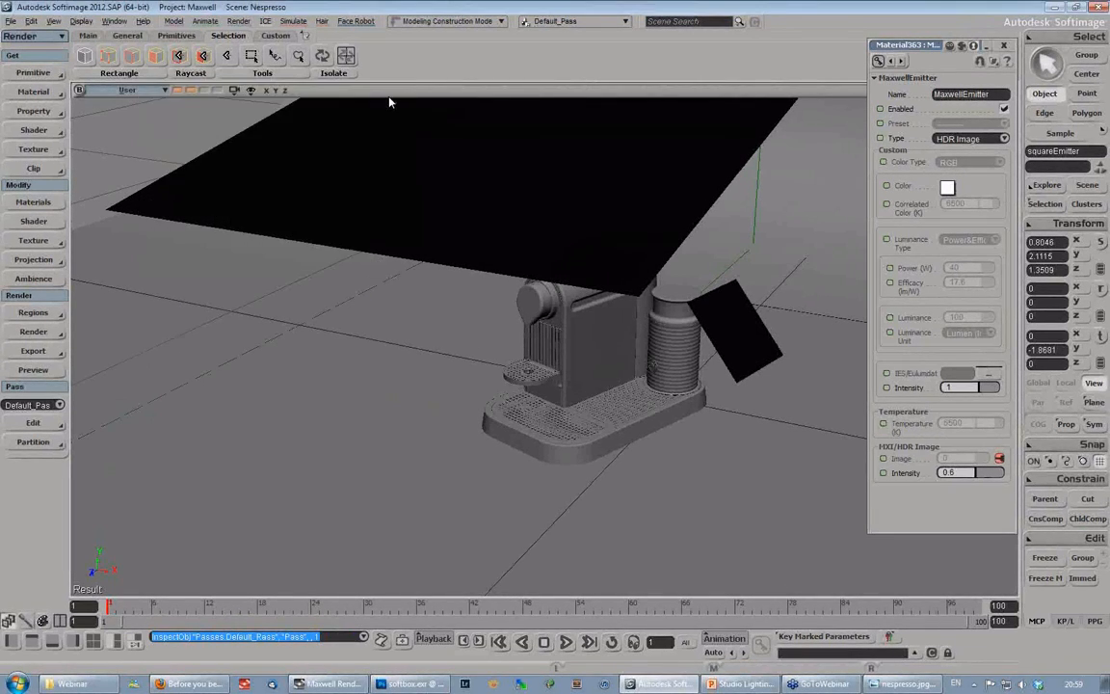
# - Render the current frame in Maxwell Render and enlarge the Multilight area to reveal the emitters' intensity values
pyautogui.click(37, 332)
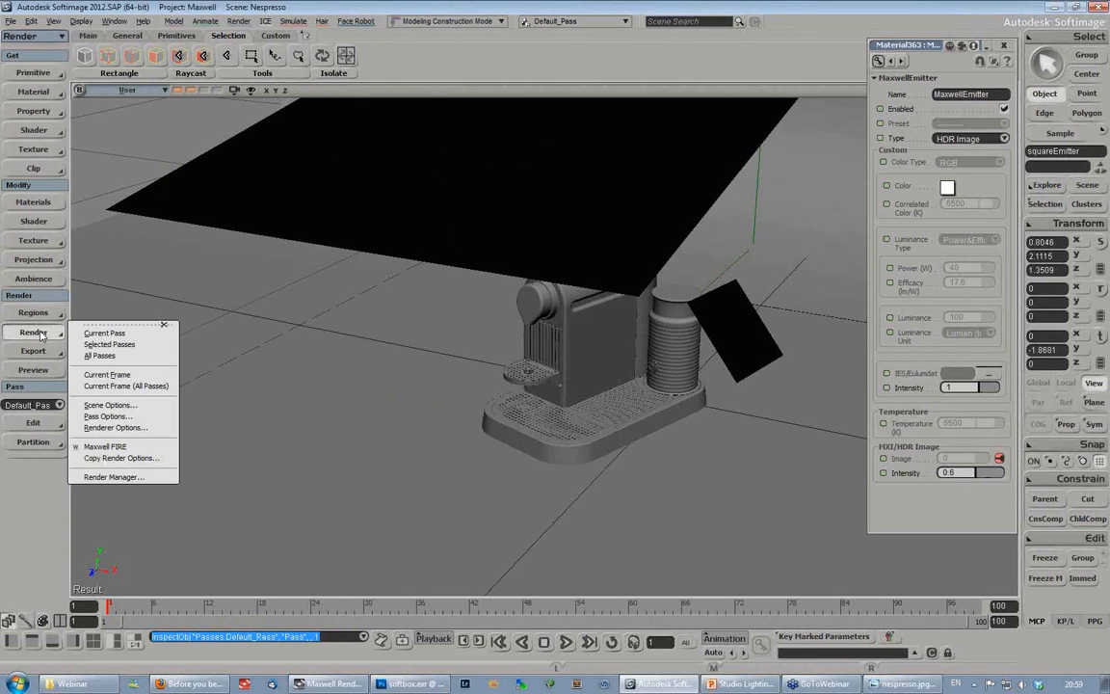
pyautogui.click(114, 375)
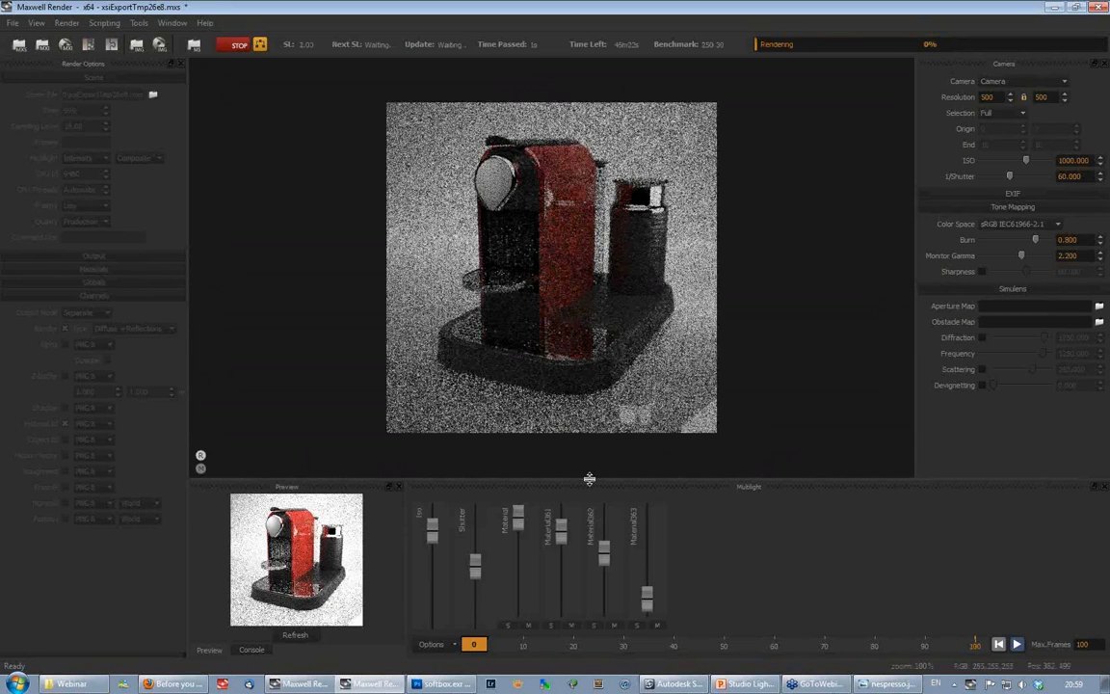
pyautogui.moveTo(589, 479); pyautogui.dragTo(590, 433)
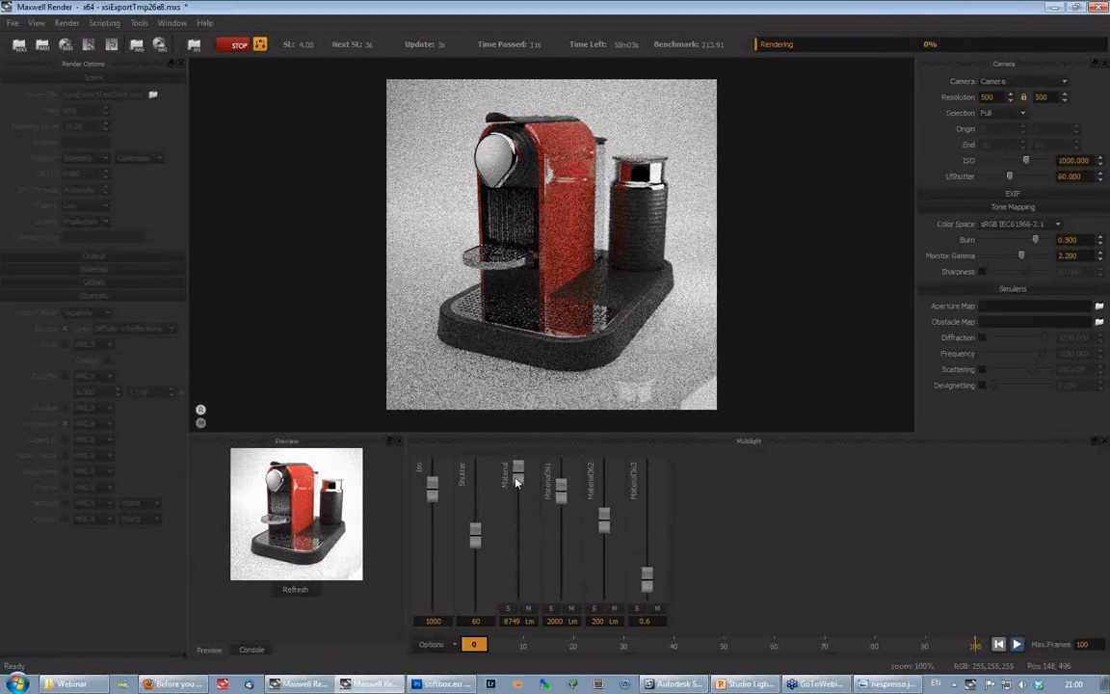
# - Solo the Material and Material361 emitters in turn to inspect each light's contribution in the preview
pyautogui.click(507, 609)
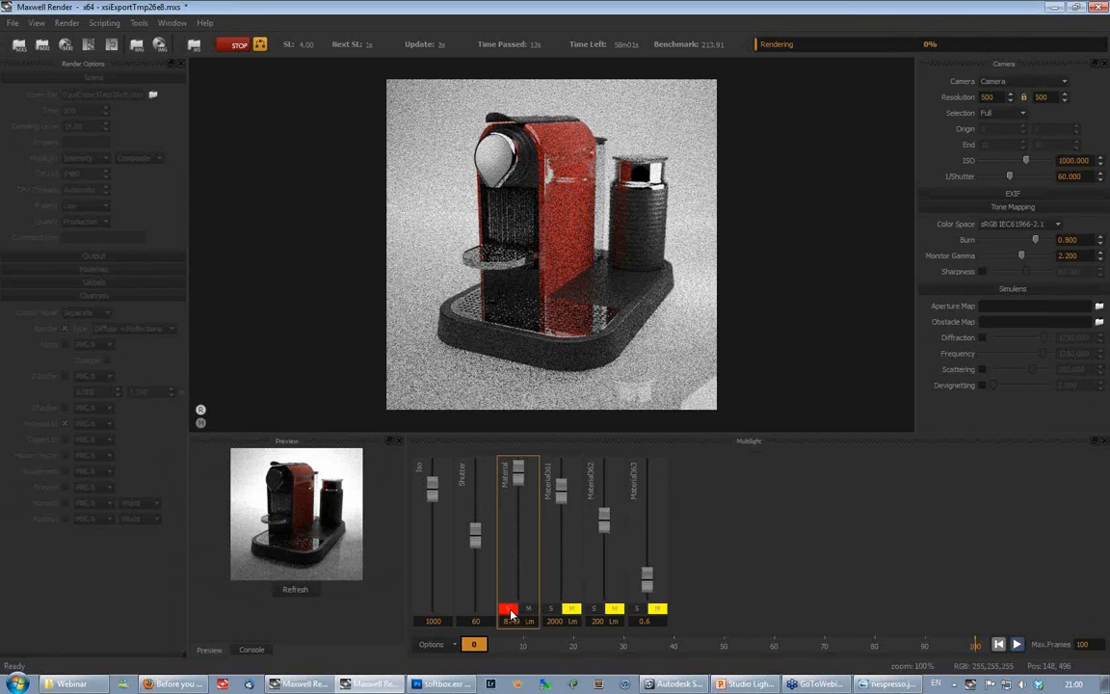
pyautogui.click(507, 609)
pyautogui.click(550, 609)
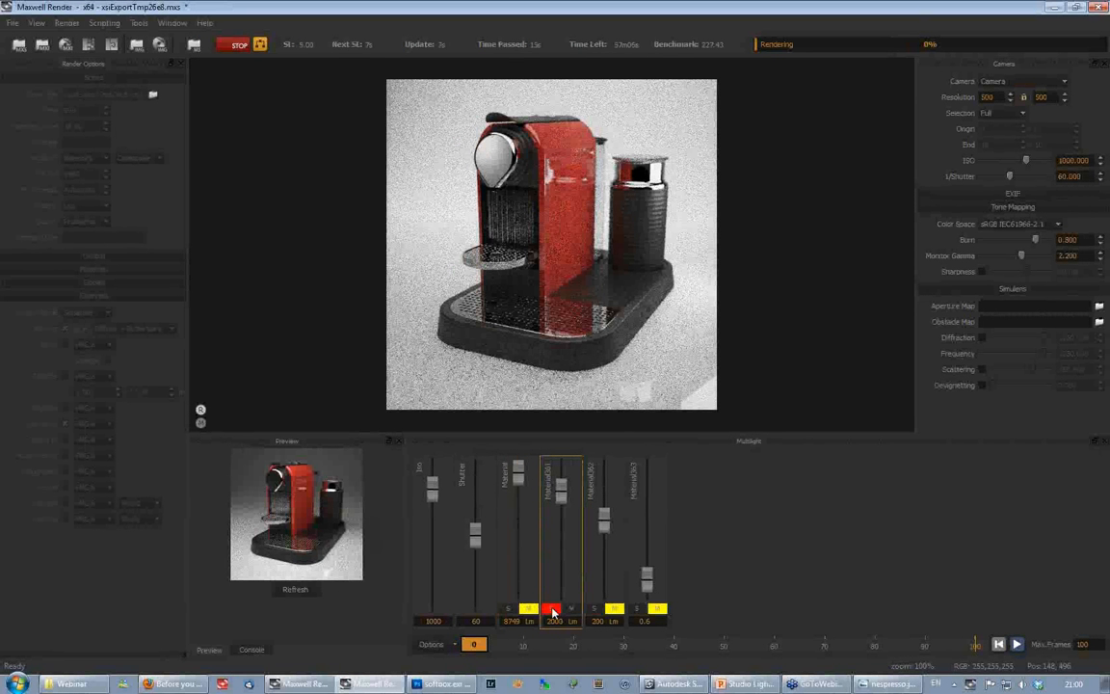
pyautogui.click(550, 609)
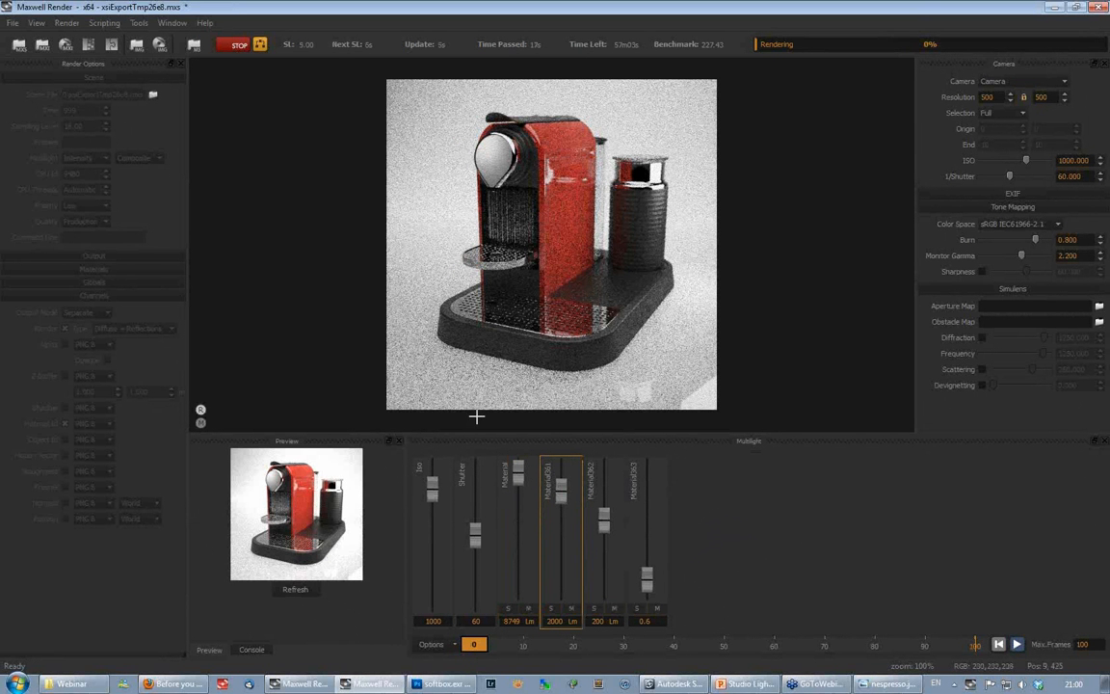
# - Try the Material361 emitter at about 31, 769 and 144 lm while the render runs
pyautogui.moveTo(564, 496); pyautogui.dragTo(562, 542)
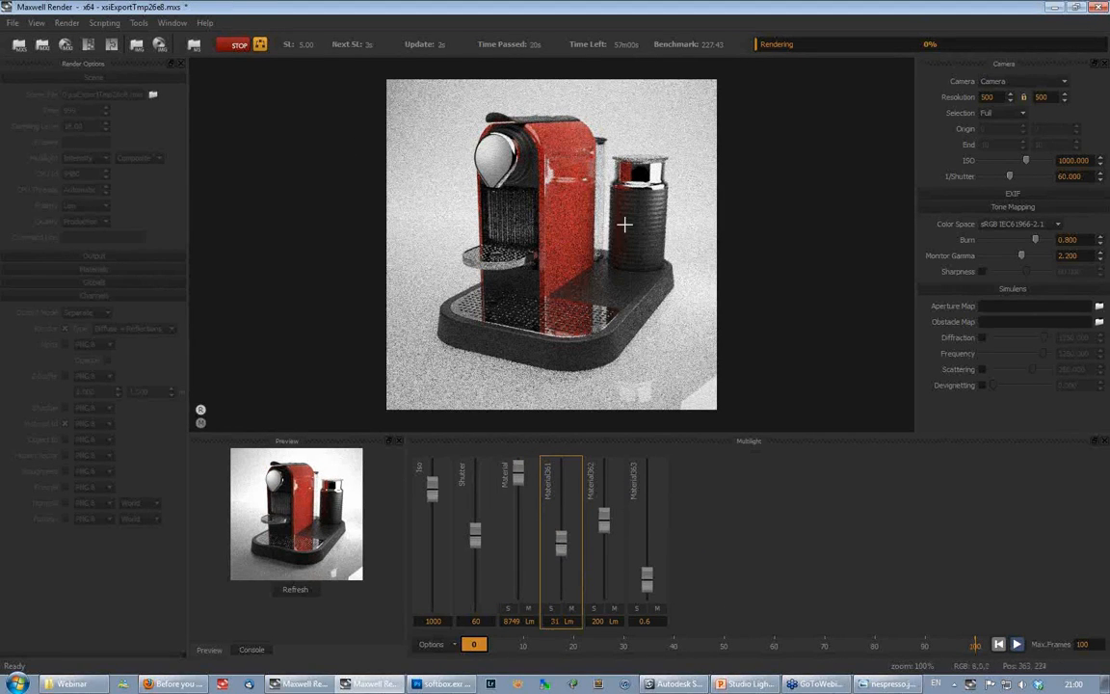
pyautogui.moveTo(561, 542); pyautogui.dragTo(560, 505)
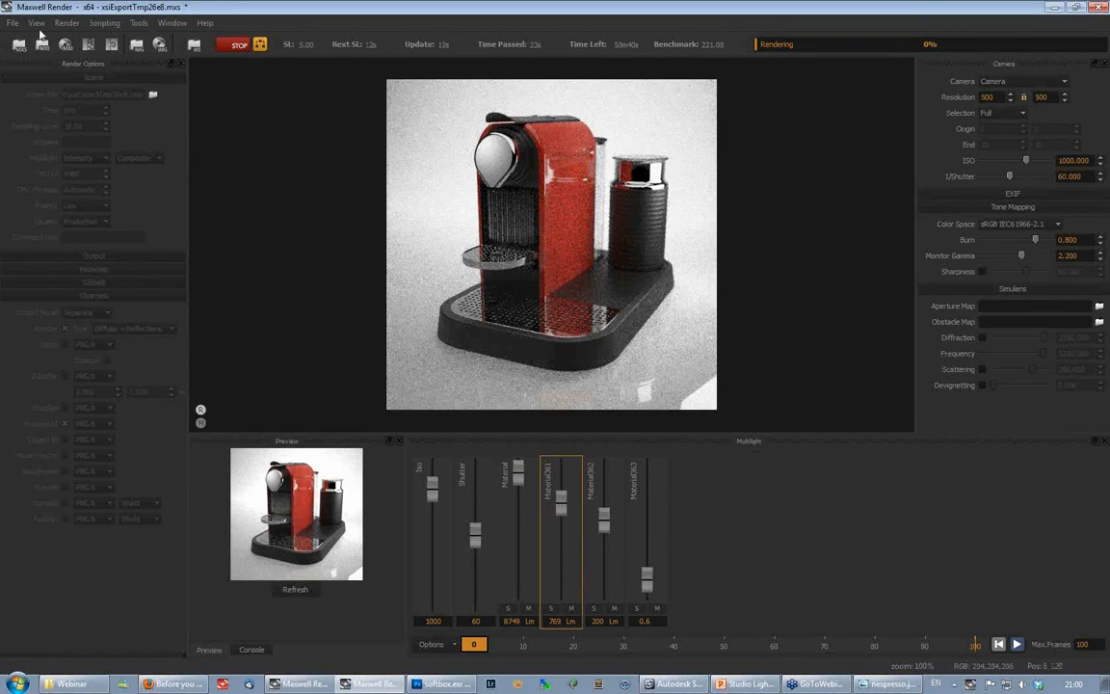
pyautogui.click(11, 23)
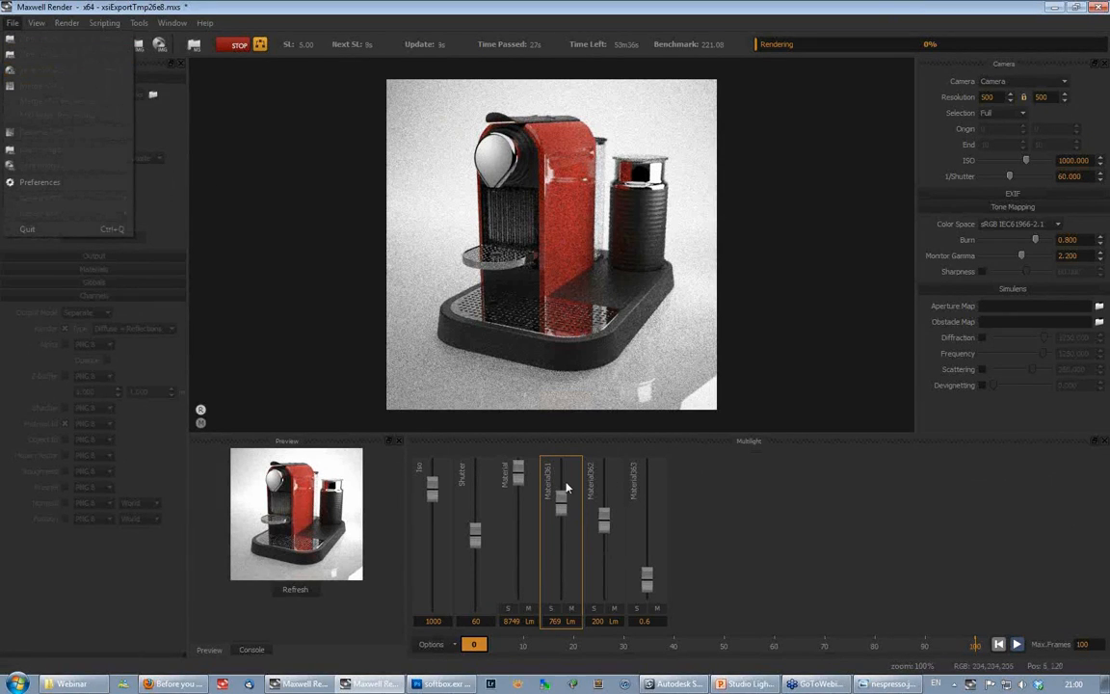
pyautogui.moveTo(560, 506); pyautogui.dragTo(561, 516)
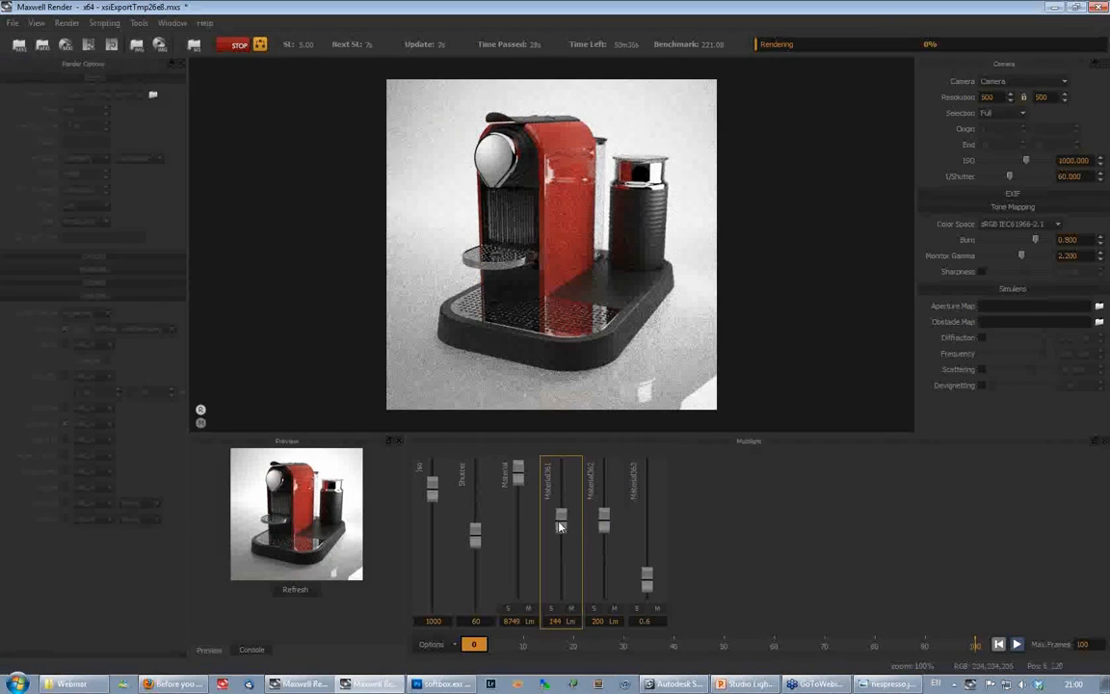
# - Rebalance the emitters: Material to about 4 lm, Material361 to 20 lm, Material362 to 410 lm, and raise Material363 strongly
pyautogui.moveTo(603, 551); pyautogui.dragTo(602, 518)
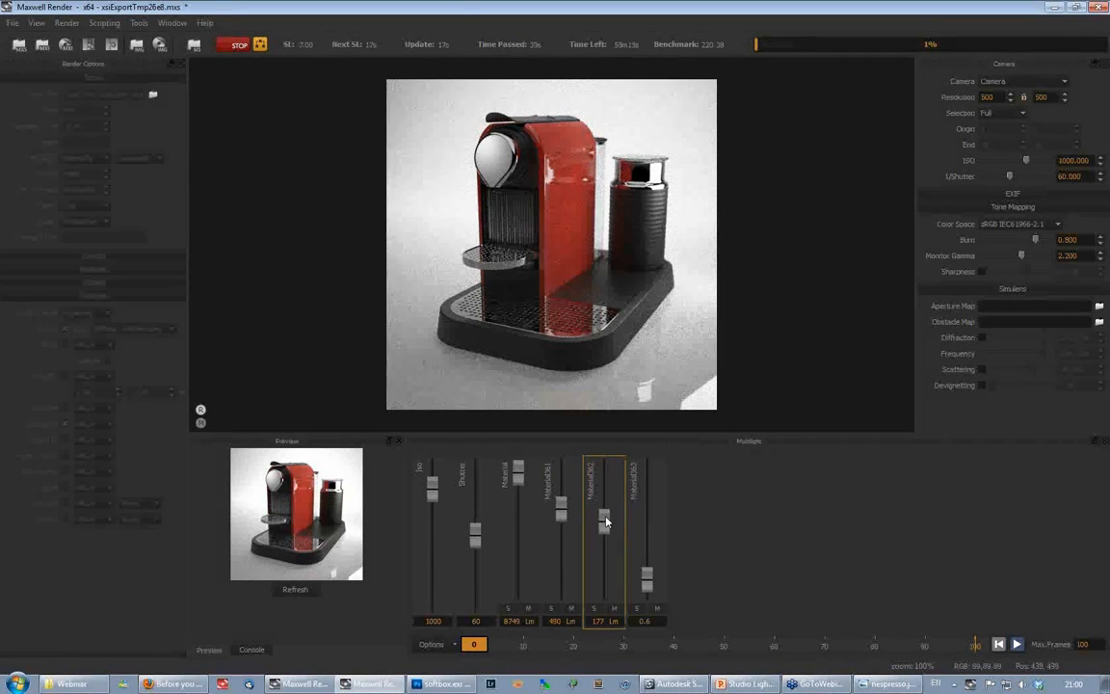
pyautogui.moveTo(605, 526); pyautogui.dragTo(562, 555)
pyautogui.moveTo(518, 478); pyautogui.dragTo(518, 525)
pyautogui.moveTo(647, 581); pyautogui.dragTo(646, 490)
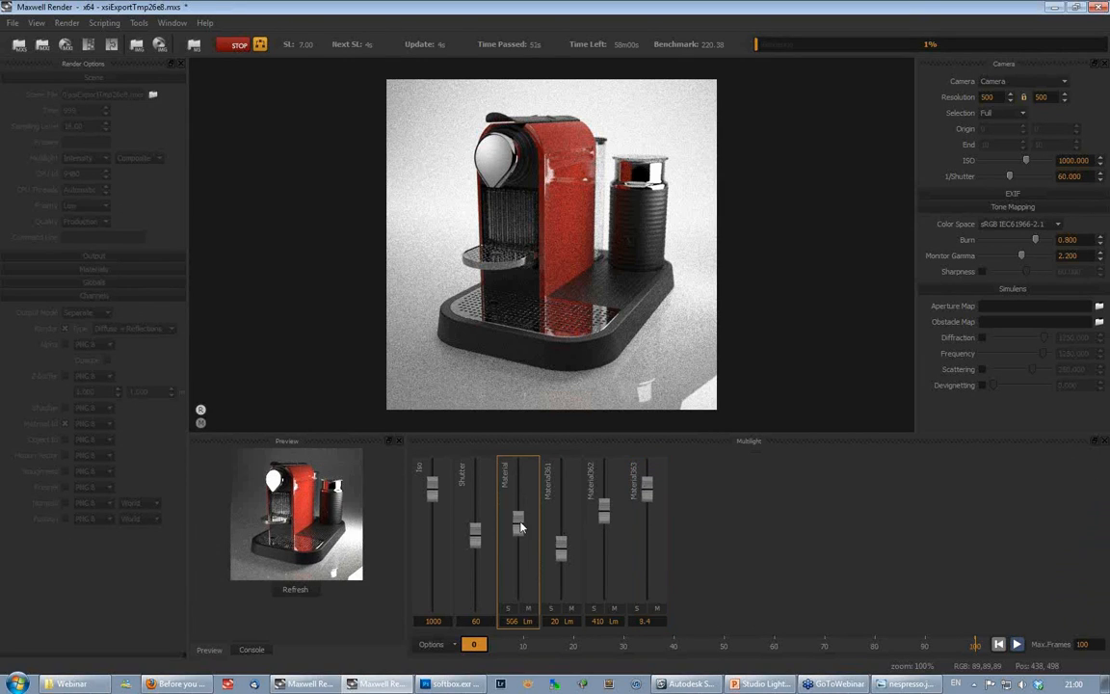
pyautogui.moveTo(519, 525); pyautogui.dragTo(520, 575)
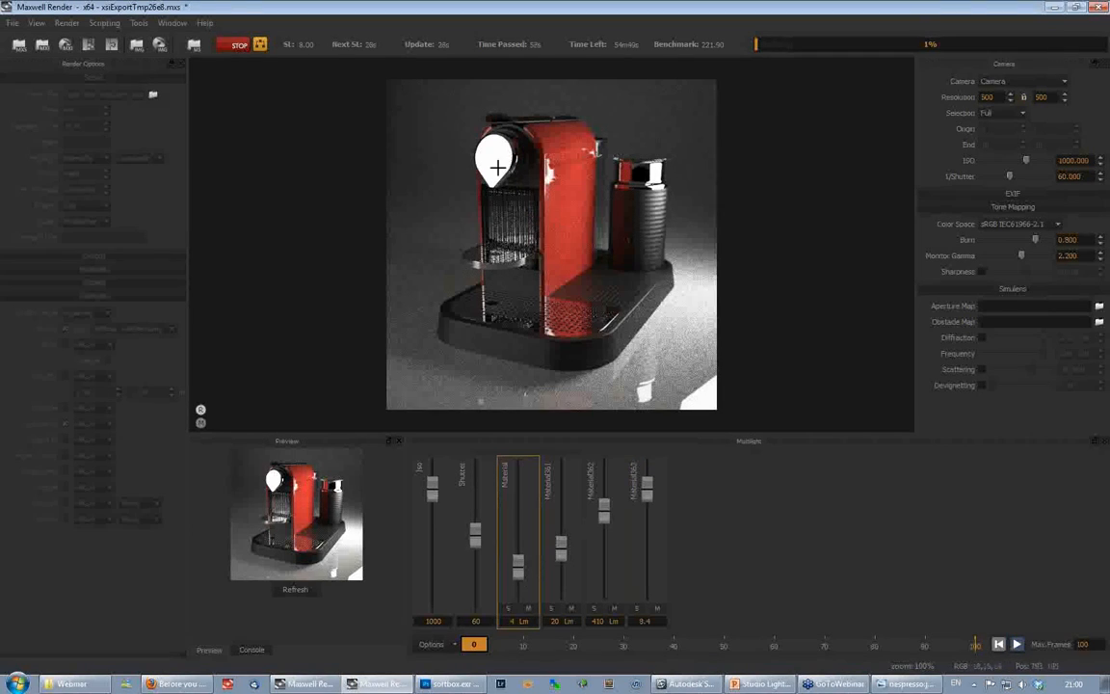
# - Stop the running Maxwell render and switch to Photoshop
pyautogui.click(238, 46)
pyautogui.click(238, 46)
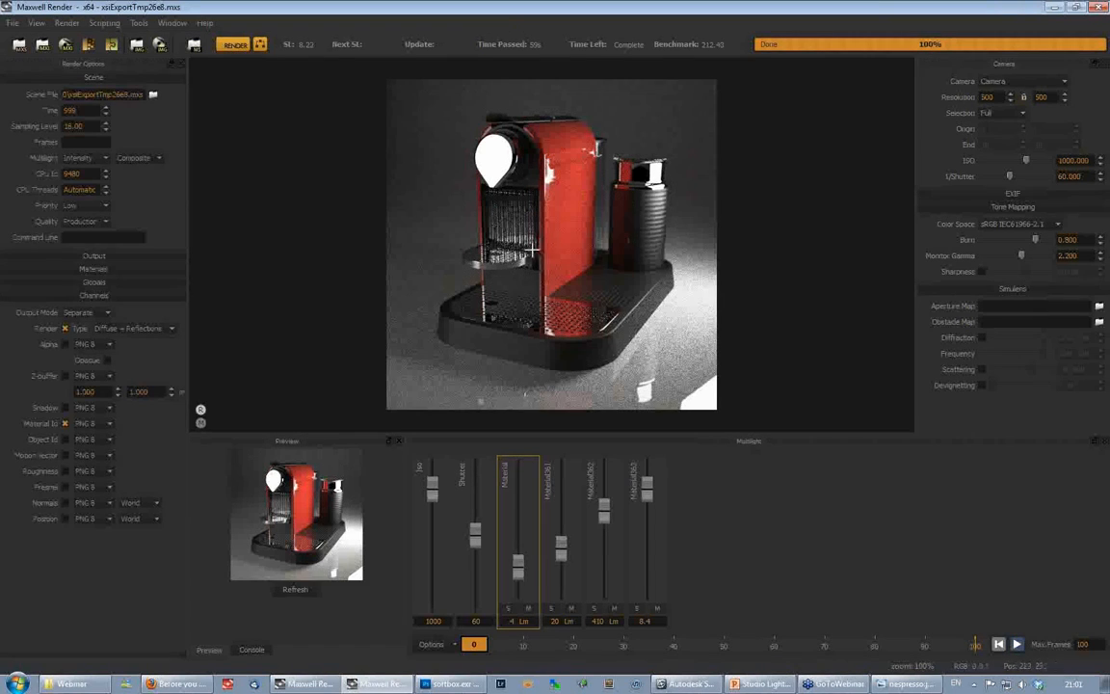
pyautogui.moveTo(447, 686)
pyautogui.click(453, 685)
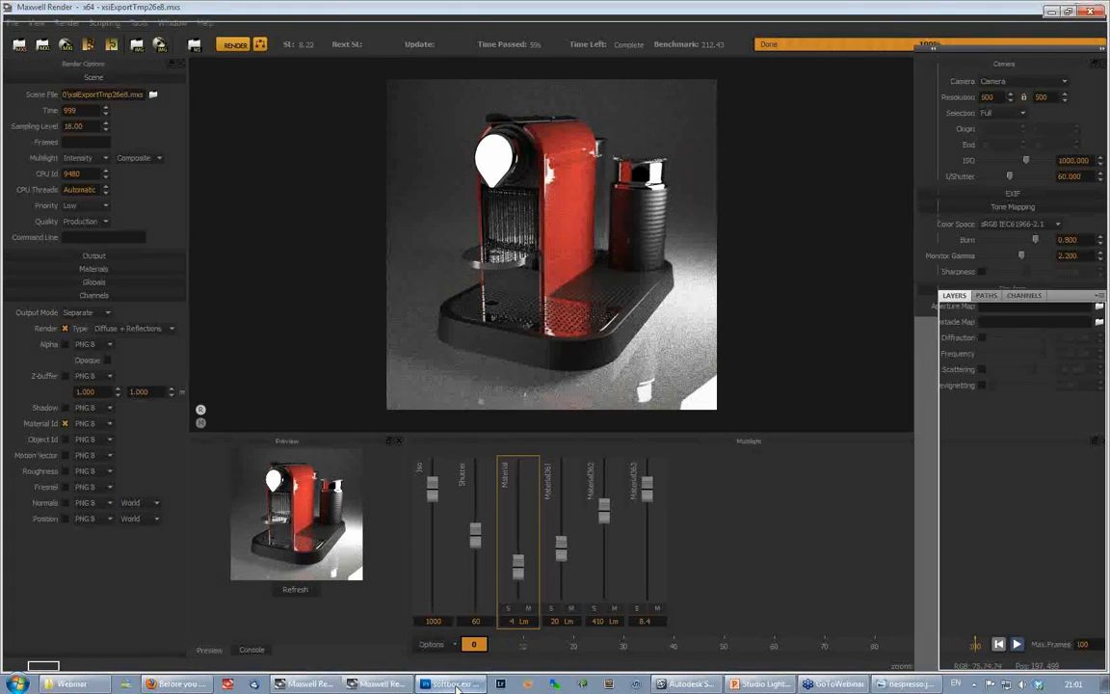
# - Open NespressoRender.1.mxi with a 32-bit image depth
pyautogui.click(40, 12)
pyautogui.click(52, 39)
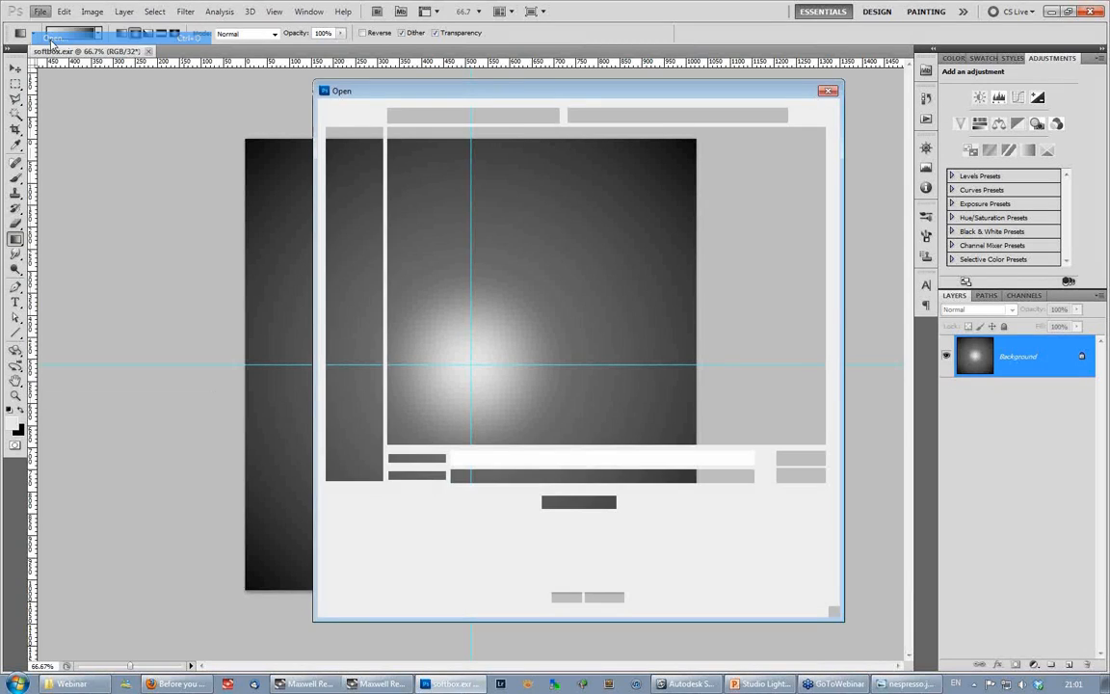
pyautogui.doubleClick(445, 246)
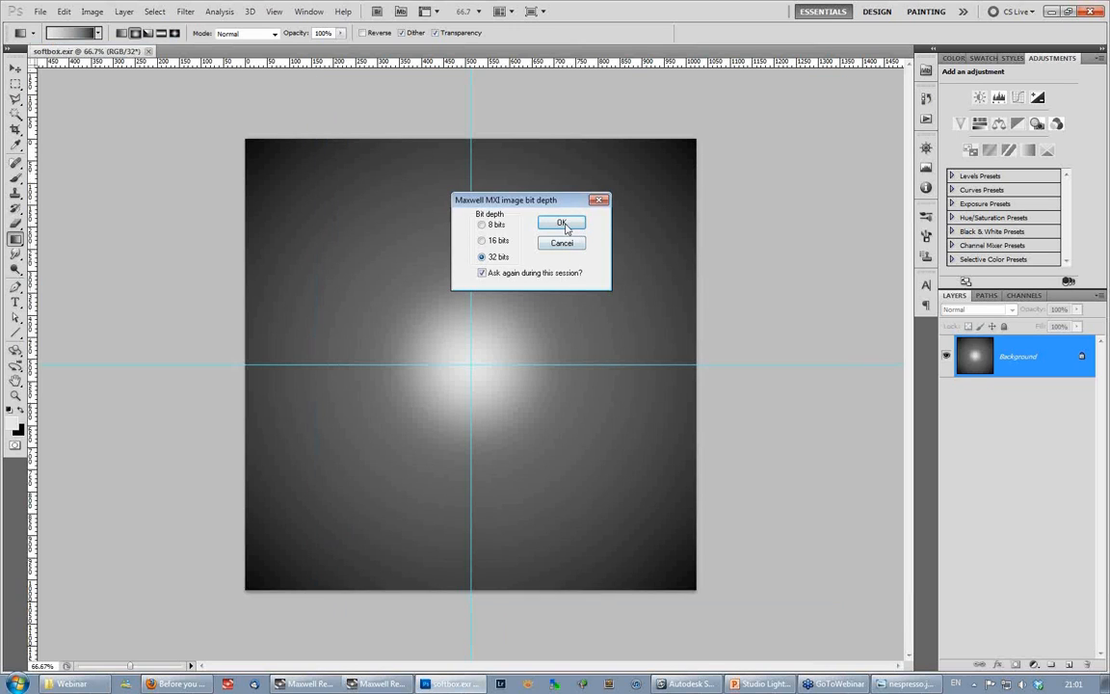
pyautogui.moveTo(493, 200); pyautogui.dragTo(419, 192)
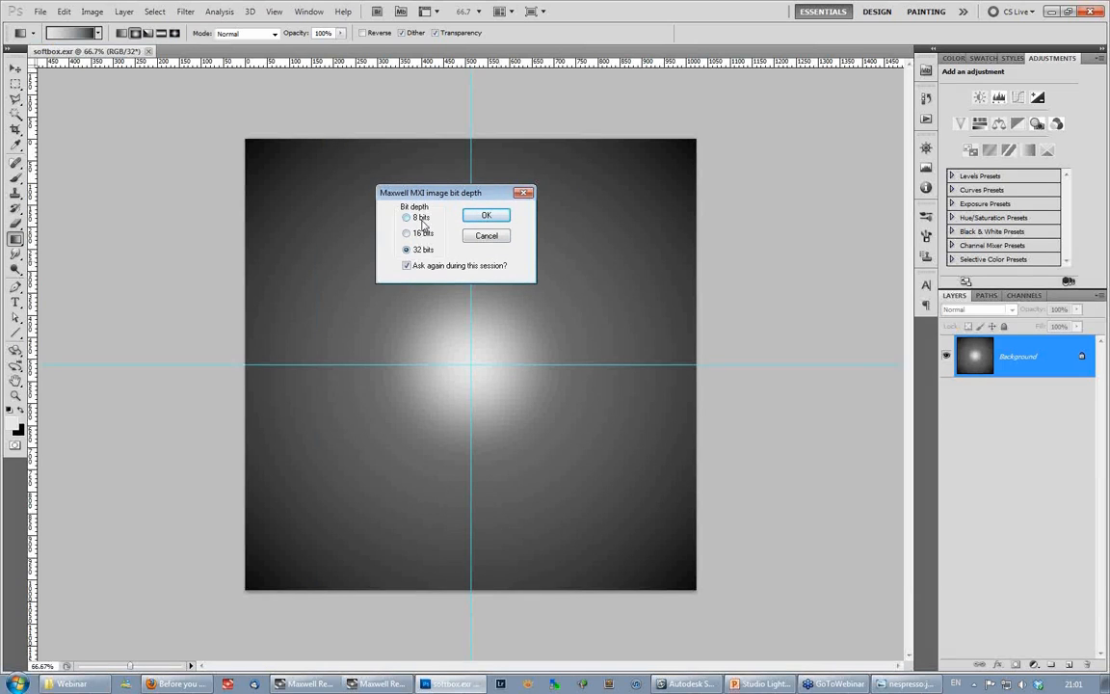
pyautogui.click(486, 214)
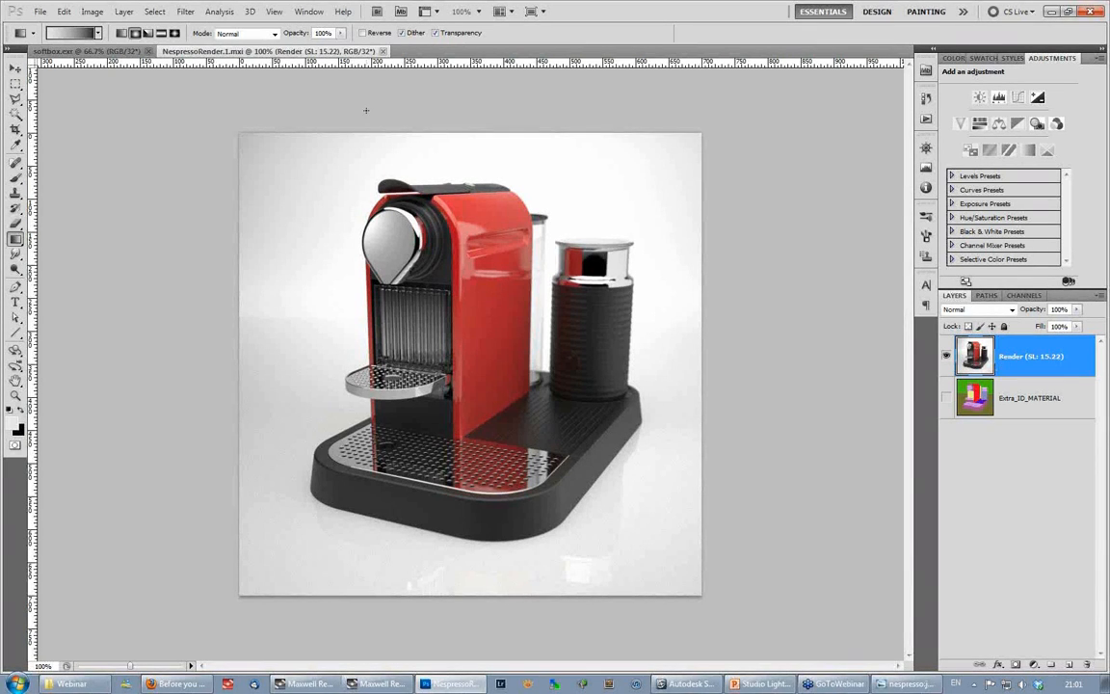
# - Add an Exposure adjustment layer to the 32-bit render with the exposure at +2.27
pyautogui.click(1036, 97)
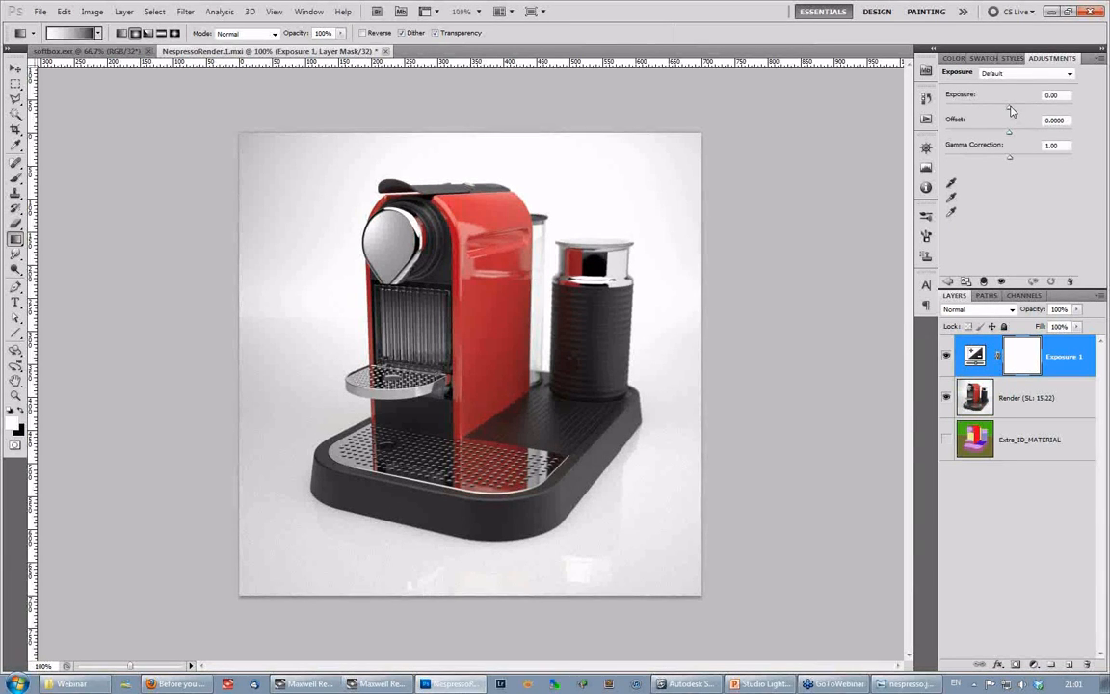
pyautogui.moveTo(1011, 111)
pyautogui.mouseDown()
pyautogui.moveTo(984, 113)
pyautogui.moveTo(1053, 111)
pyautogui.moveTo(1006, 116)
pyautogui.moveTo(1029, 113)
pyautogui.mouseUp()
# - Open NespressoRender.1.mxi a second time at 8 bits, accepting the embedded profile mismatch
pyautogui.click(40, 11)
pyautogui.click(48, 36)
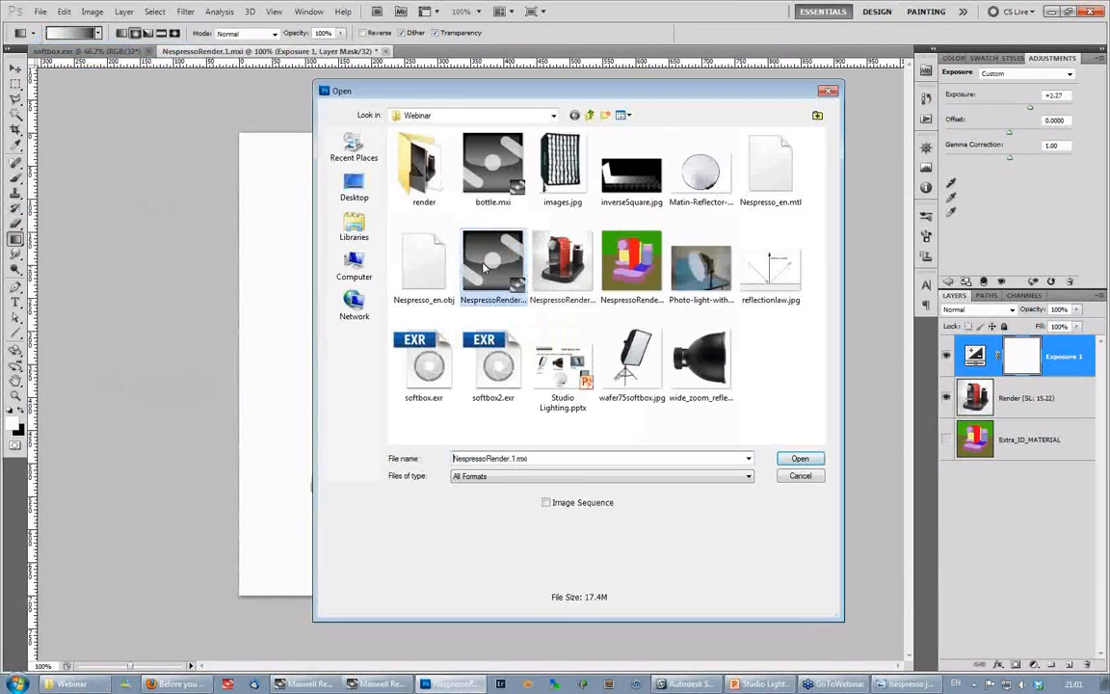
pyautogui.doubleClick(490, 264)
pyautogui.click(481, 227)
pyautogui.click(559, 224)
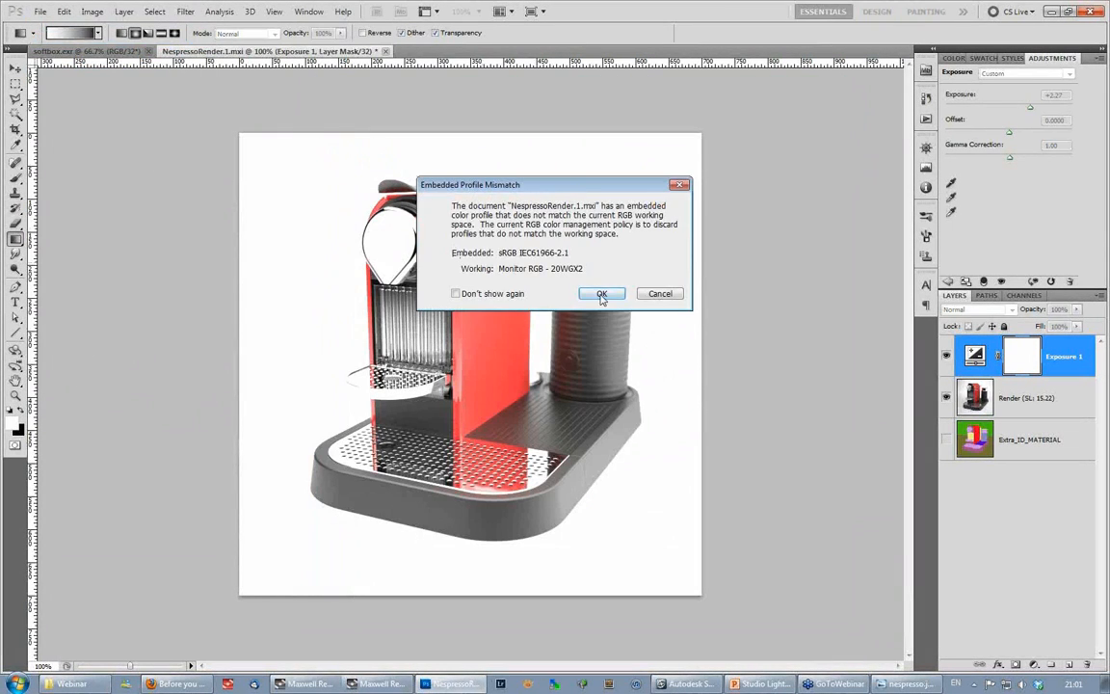
pyautogui.click(601, 293)
# - Add an Exposure adjustment layer to the 8-bit copy and try values around -0.60
pyautogui.click(1038, 100)
pyautogui.moveTo(1006, 109)
pyautogui.mouseDown()
pyautogui.moveTo(1045, 112)
pyautogui.moveTo(991, 114)
pyautogui.moveTo(1013, 108)
pyautogui.mouseUp()
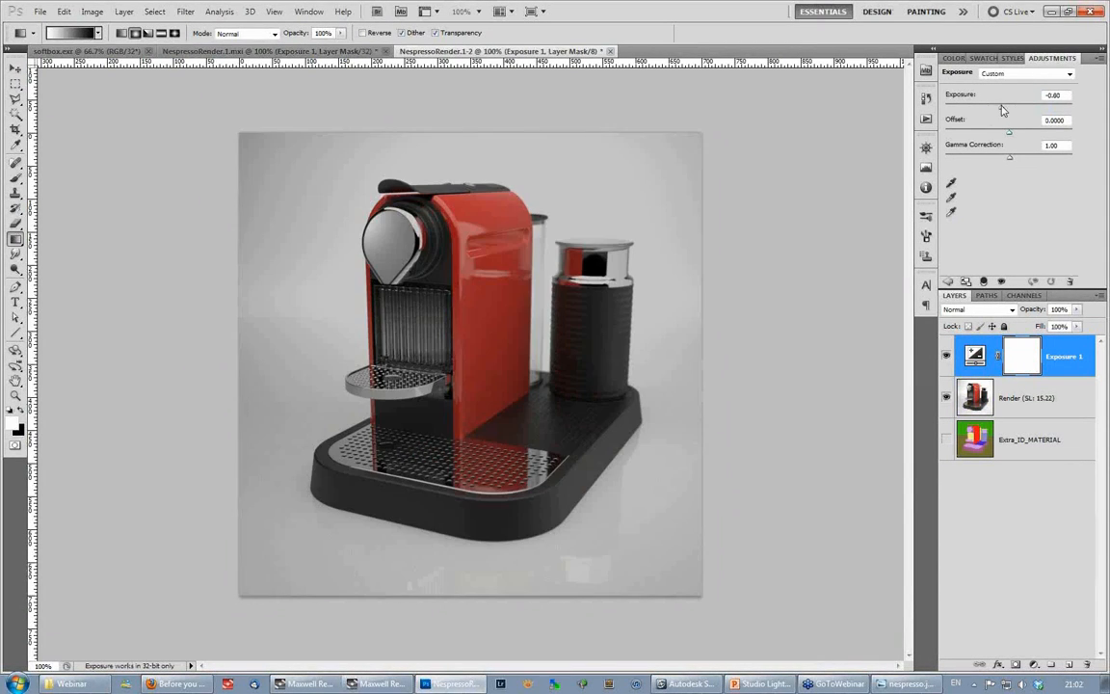
pyautogui.click(973, 395)
# - Close the 8-bit copy without saving and delete the Exposure 1 layer from the 32-bit render
pyautogui.middleClick(547, 48)
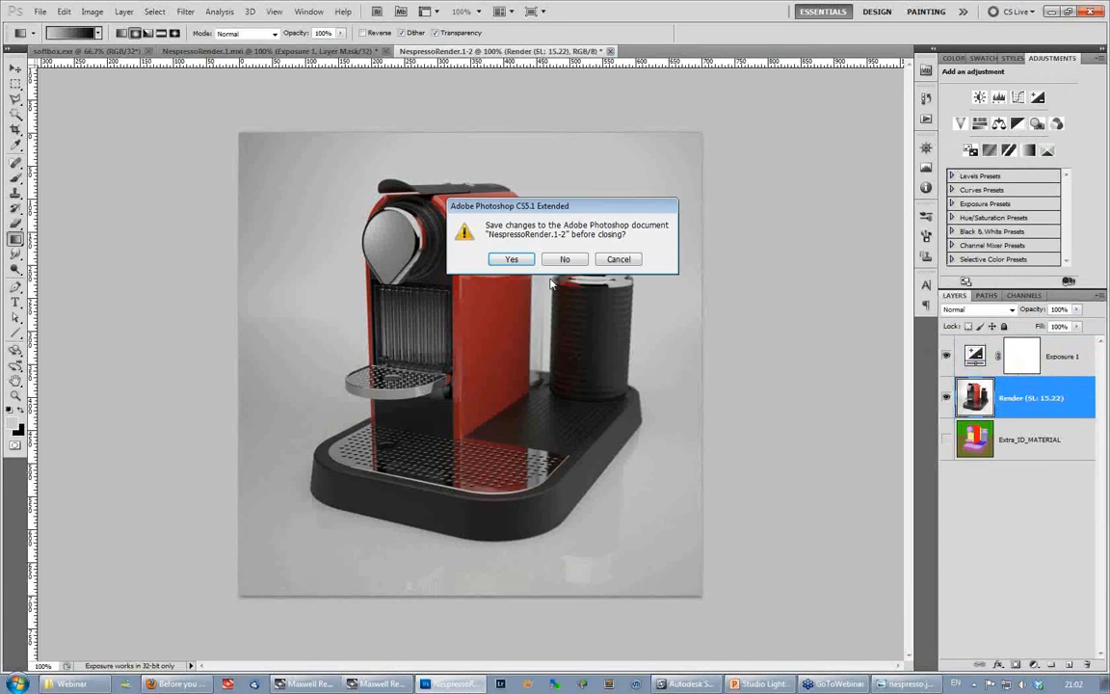
pyautogui.click(619, 259)
pyautogui.middleClick(551, 50)
pyautogui.click(567, 259)
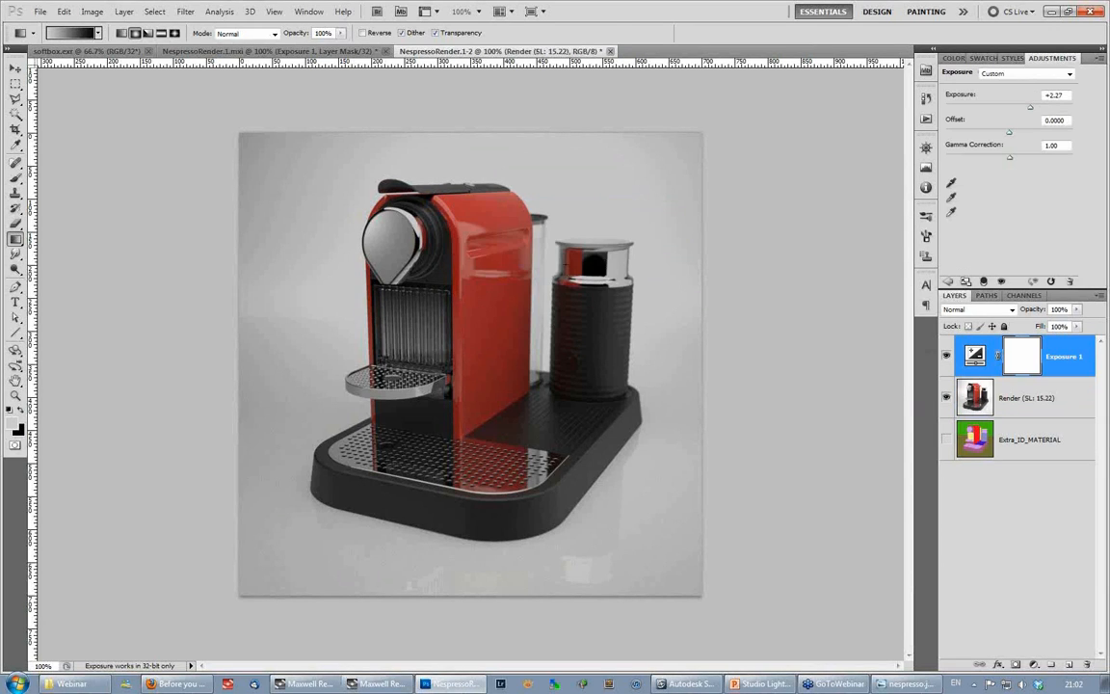
pyautogui.moveTo(1060, 368); pyautogui.dragTo(1090, 667)
# - Move the Extra_ID_MATERIAL layer above the Render layer and make it visible
pyautogui.click(978, 397)
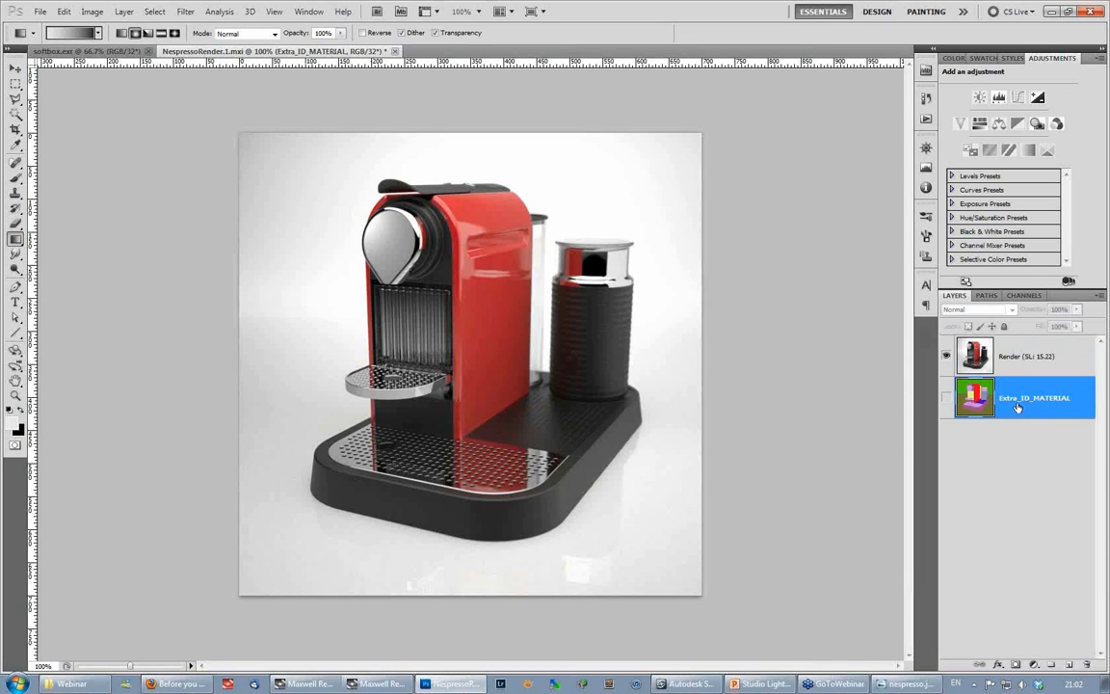
pyautogui.moveTo(975, 400); pyautogui.dragTo(952, 351)
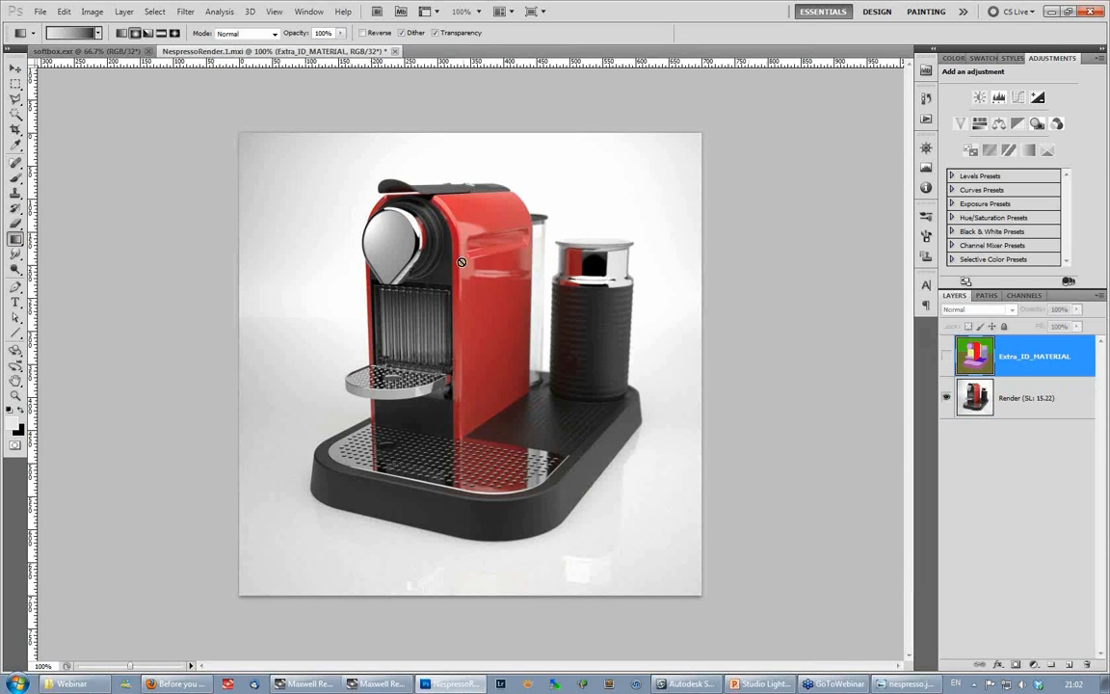
pyautogui.click(946, 356)
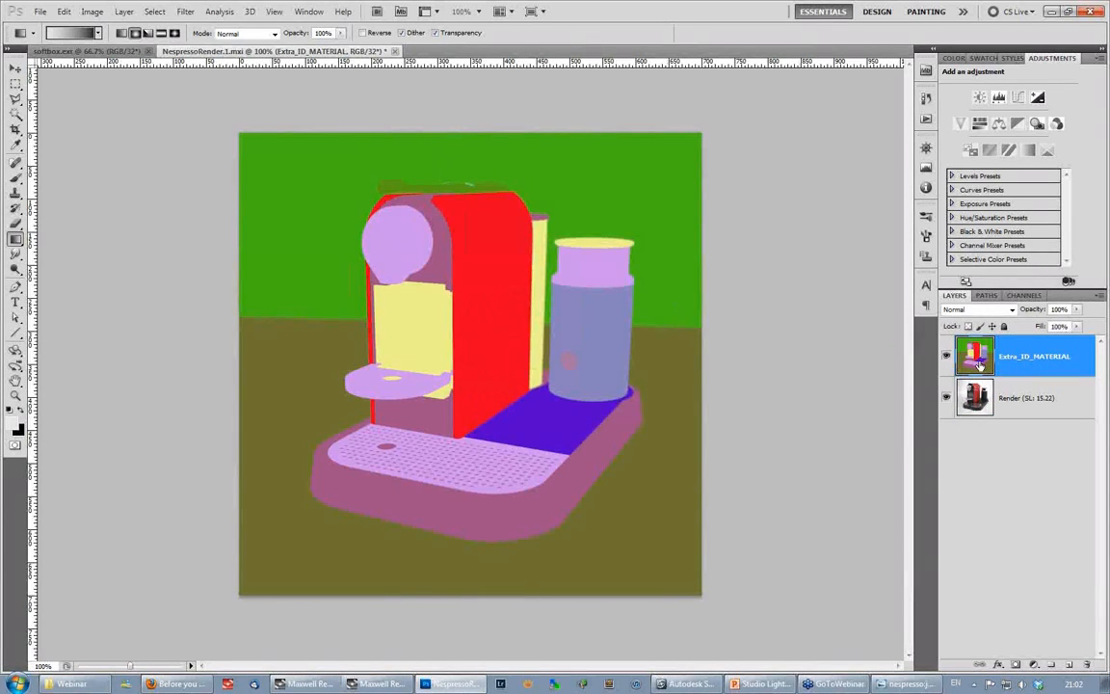
# - Activate the Magic Wand and convert the document to 16 bits per channel without merging its layers
pyautogui.press('w')
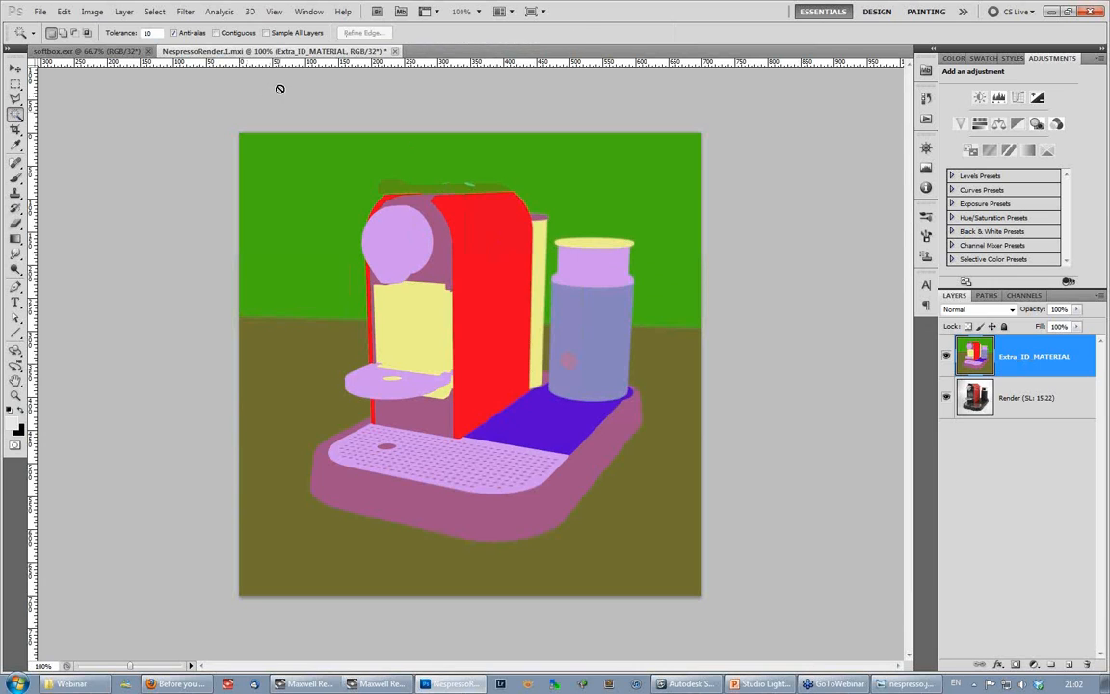
pyautogui.click(91, 12)
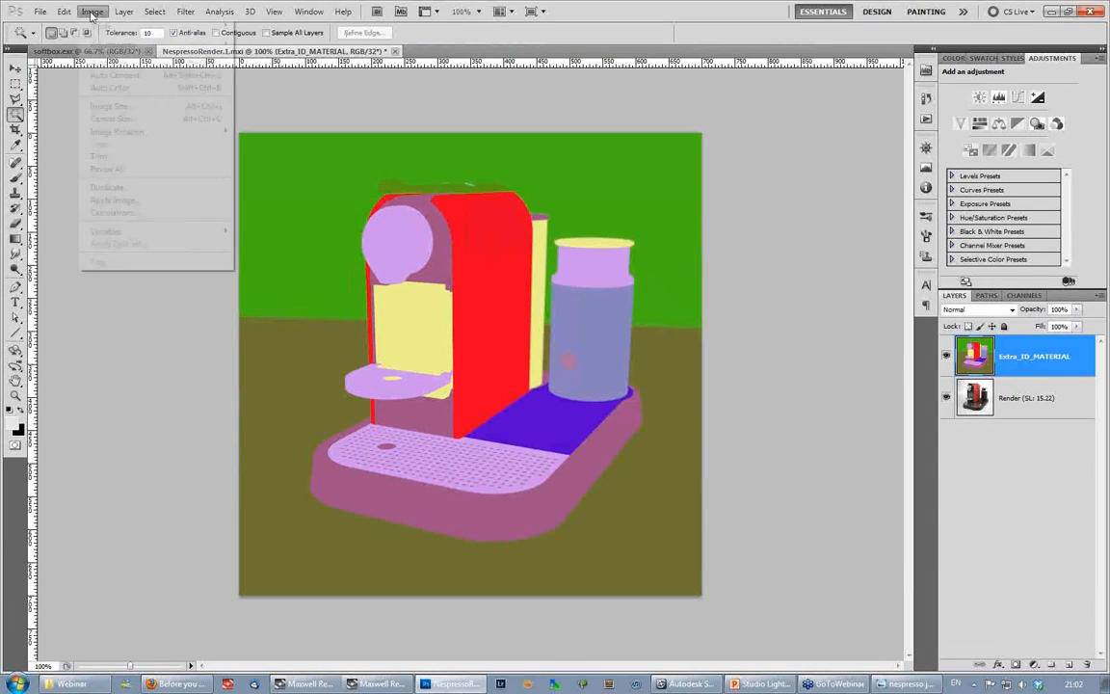
pyautogui.click(269, 145)
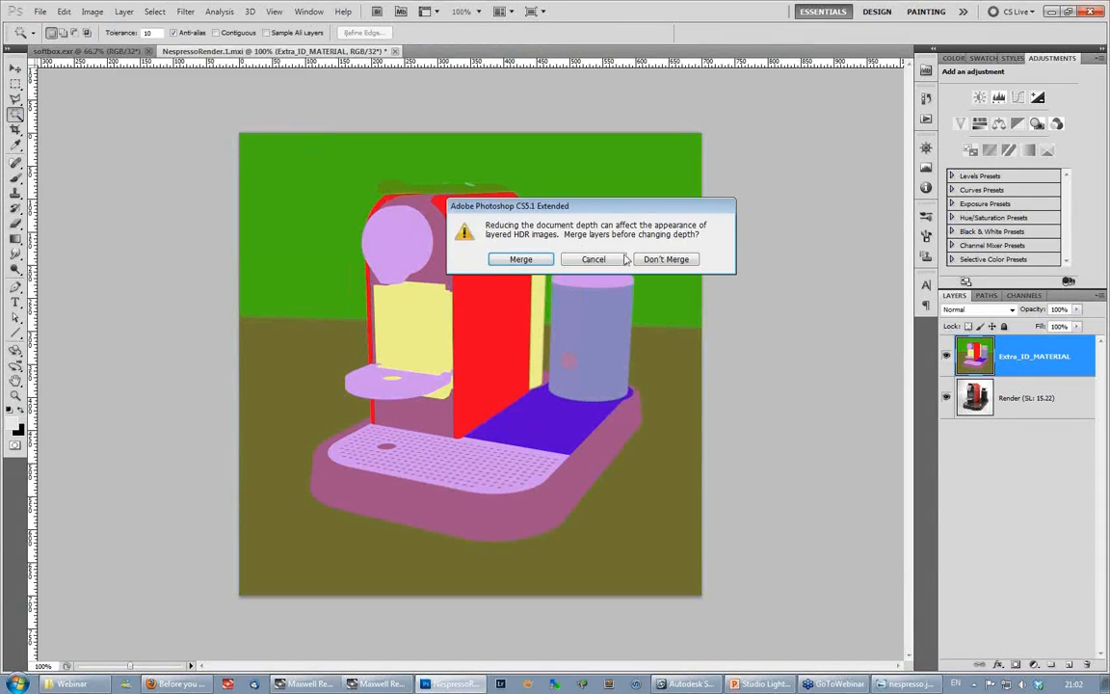
pyautogui.click(663, 260)
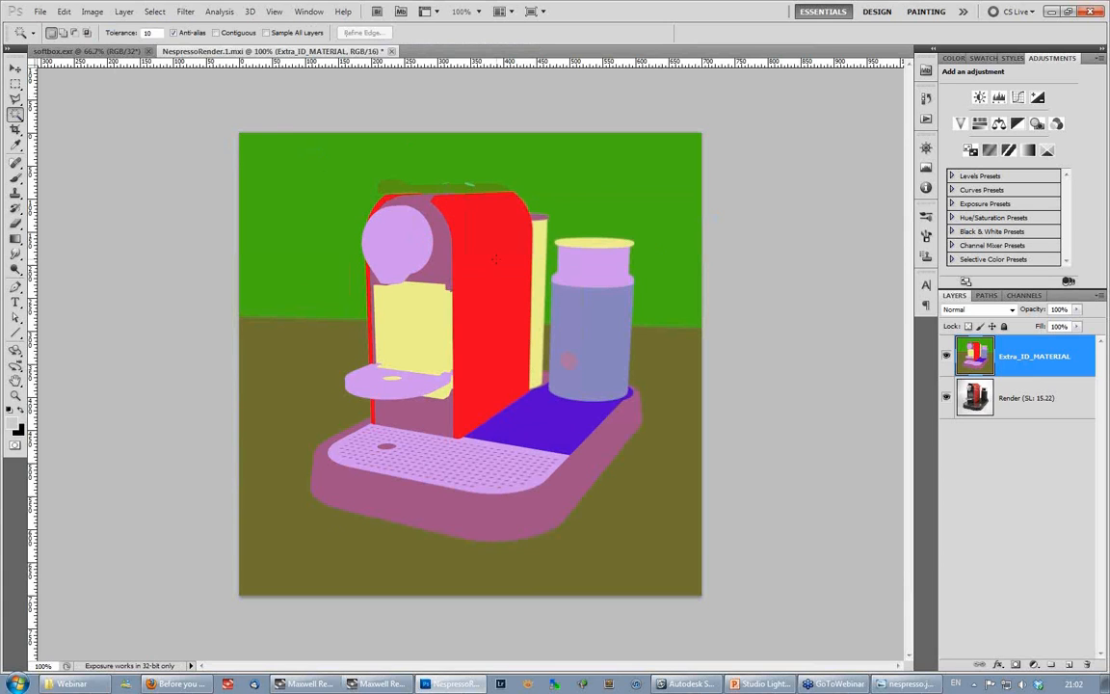
# - Select the red body by its material ID colour, hide Extra_ID_MATERIAL, and add a Hue/Saturation layer masked to that selection above the Render layer
pyautogui.click(498, 263)
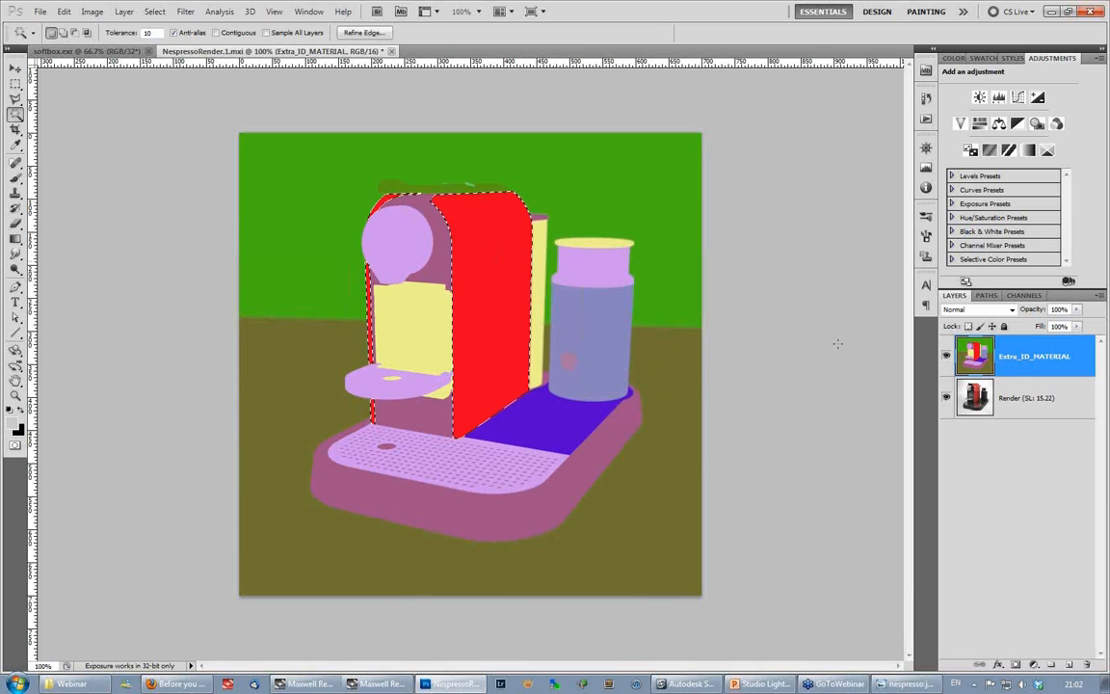
pyautogui.click(945, 355)
pyautogui.click(974, 400)
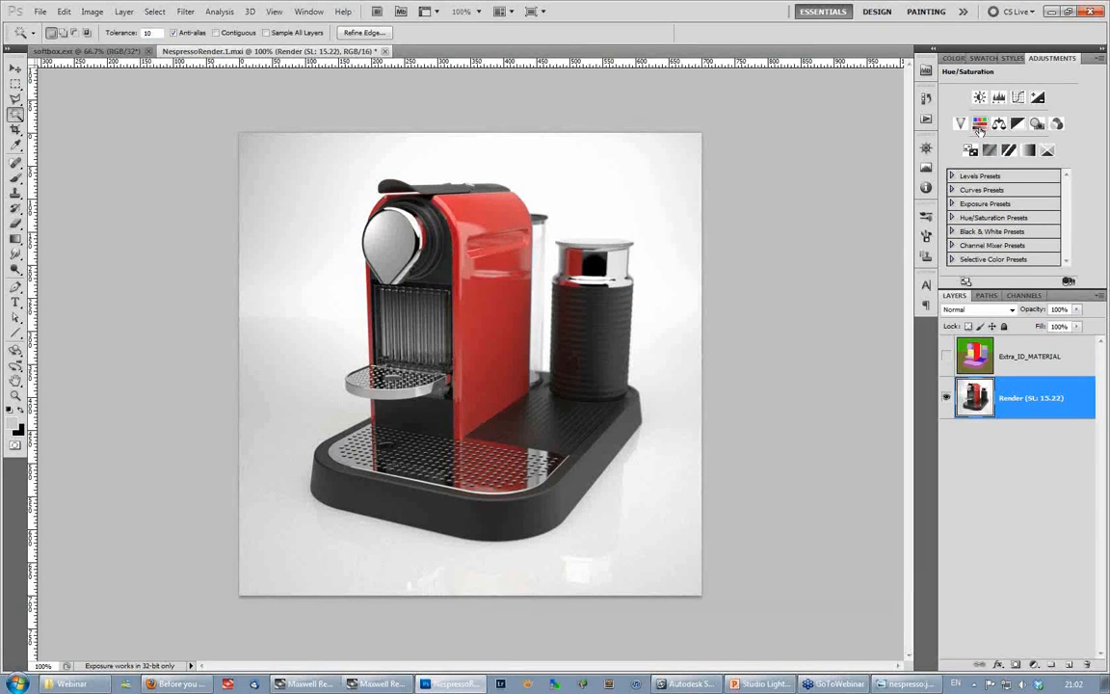
pyautogui.click(979, 123)
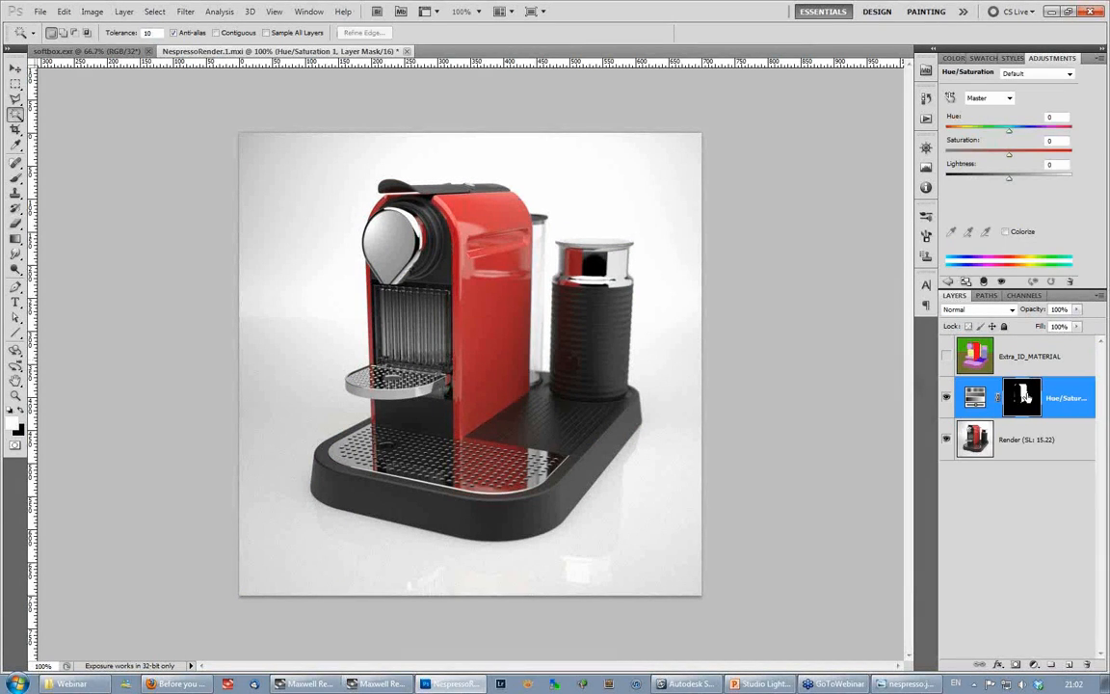
# - Set the Hue/Saturation layer to saturation +18 and lightness +4, toggling its visibility to compare the red body
pyautogui.click(985, 398)
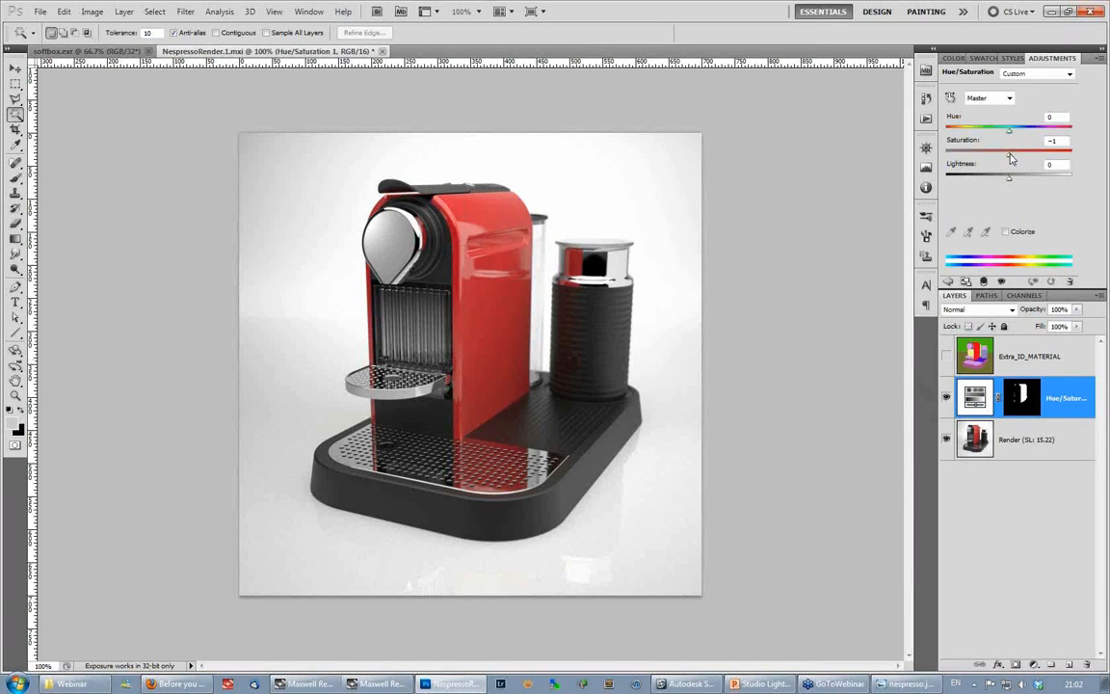
pyautogui.moveTo(1014, 159)
pyautogui.mouseDown()
pyautogui.moveTo(1033, 161)
pyautogui.moveTo(1020, 159)
pyautogui.mouseUp()
pyautogui.moveTo(1020, 159); pyautogui.dragTo(1016, 161)
pyautogui.moveTo(1020, 159); pyautogui.dragTo(1024, 159)
pyautogui.click(947, 398)
pyautogui.click(946, 397)
pyautogui.hotkey('ctrl', 't')
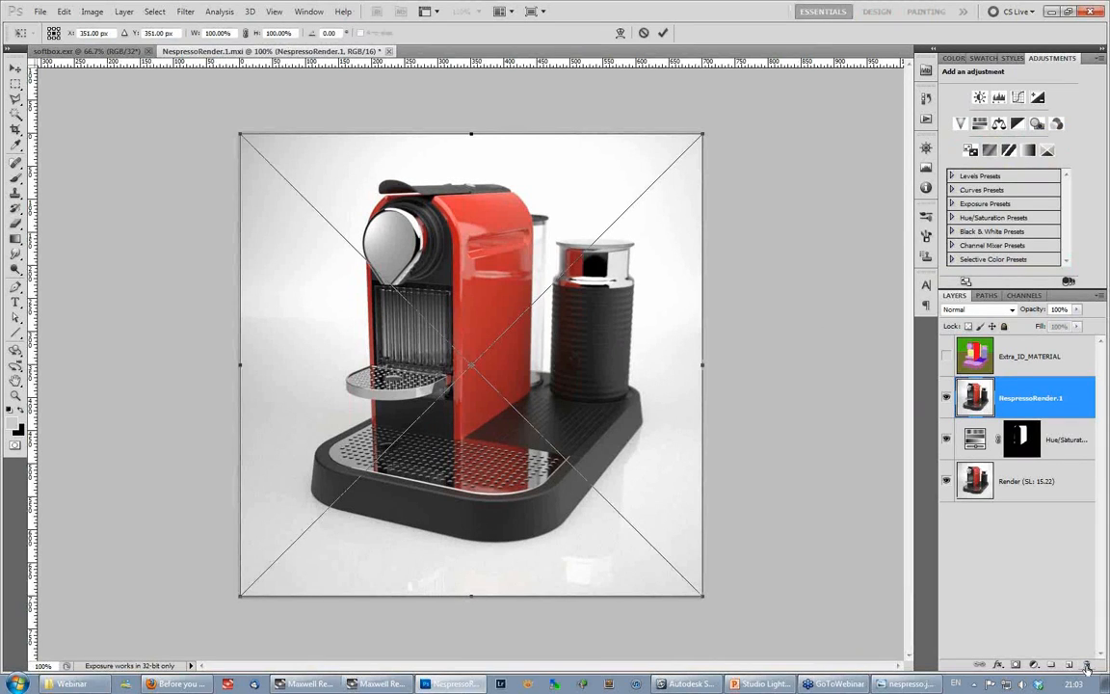
pyautogui.press('w')
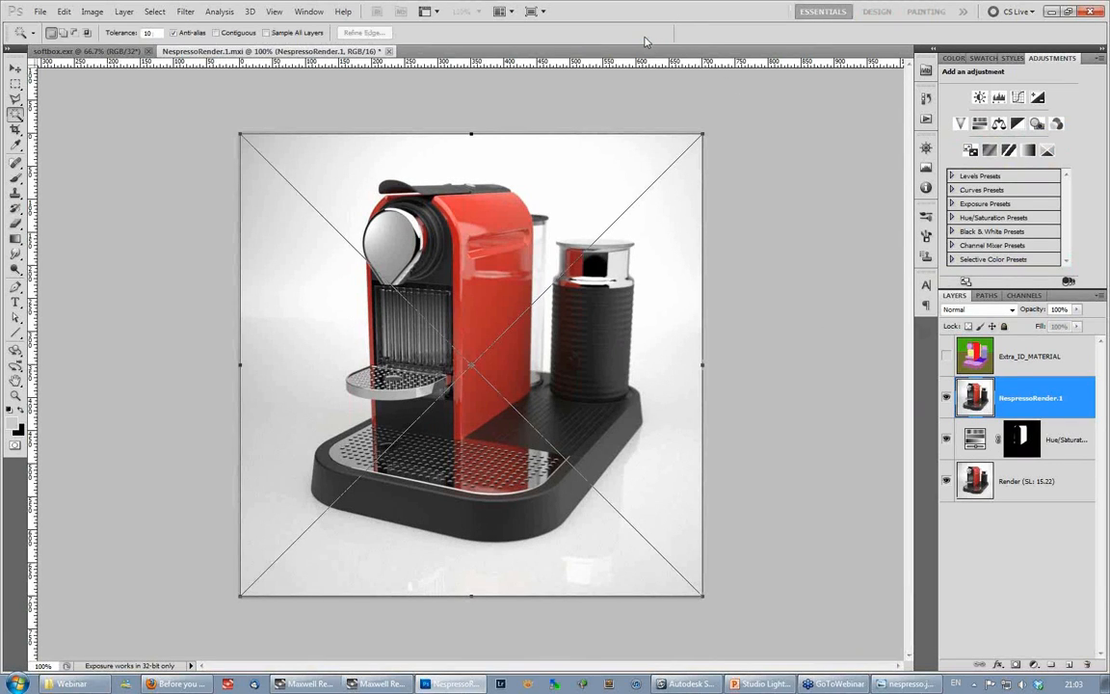
pyautogui.press('Escape')
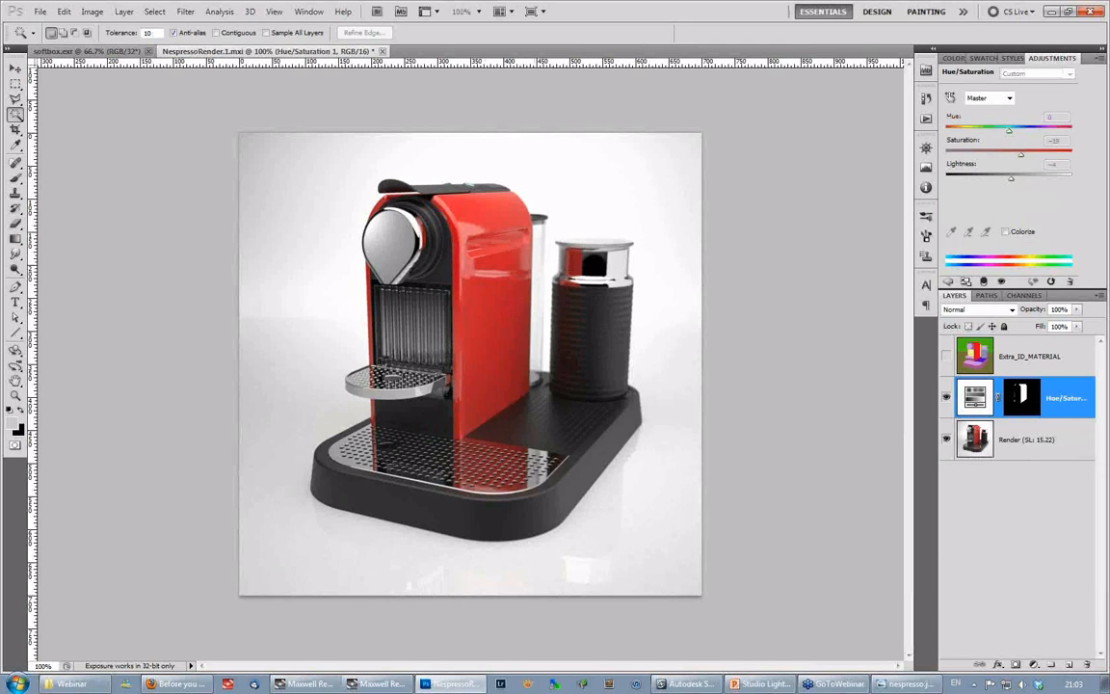
pyautogui.click(1029, 357)
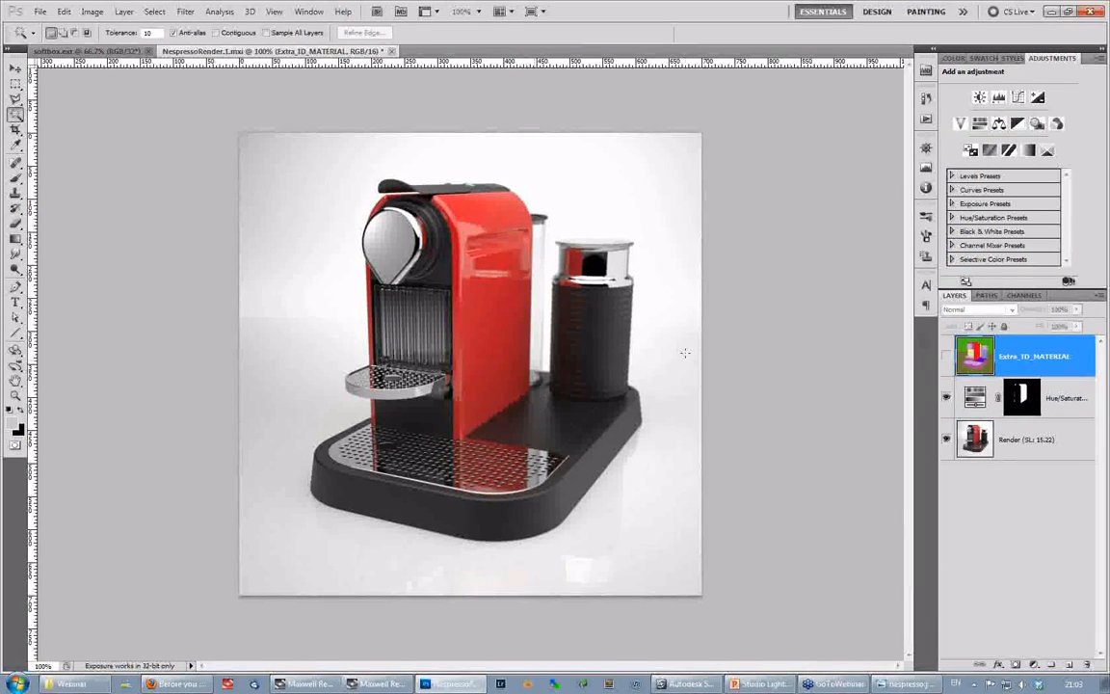
# - Open NespressoRender.1.tif and NespressoRender_material.1.png
pyautogui.click(40, 12)
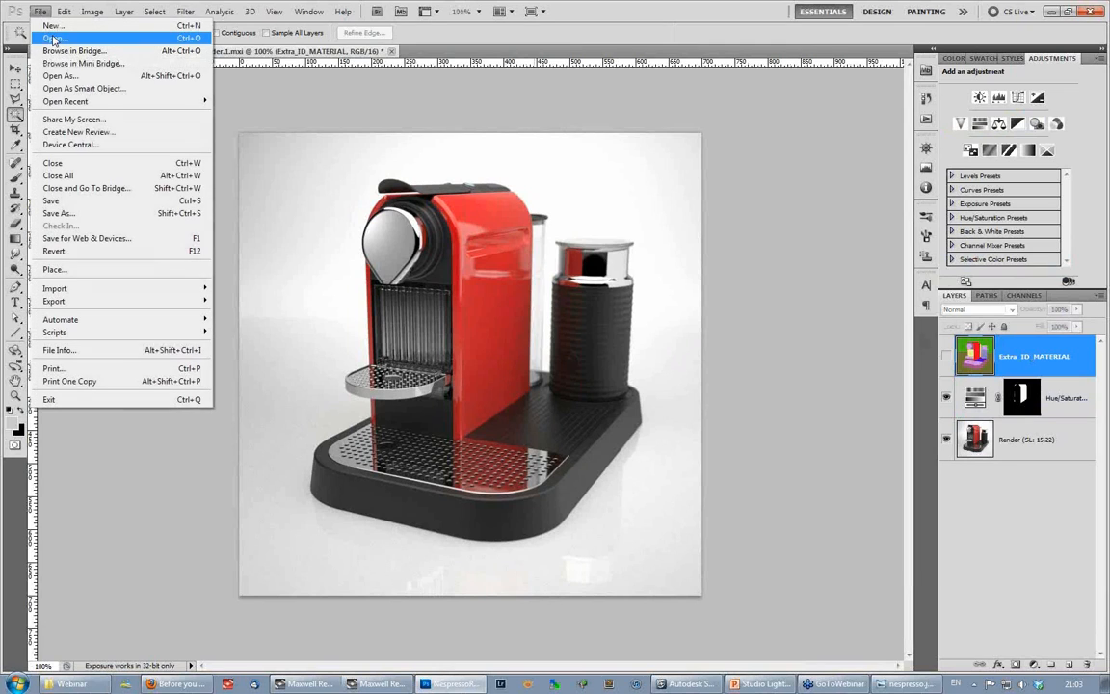
pyautogui.click(52, 38)
pyautogui.doubleClick(562, 265)
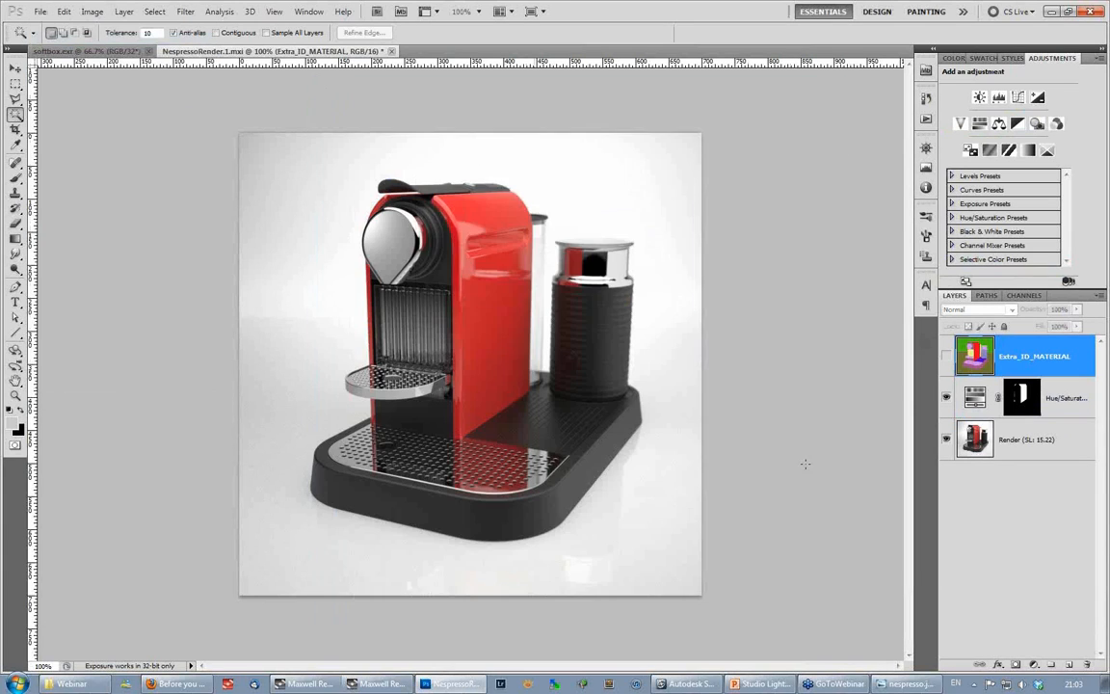
pyautogui.click(607, 291)
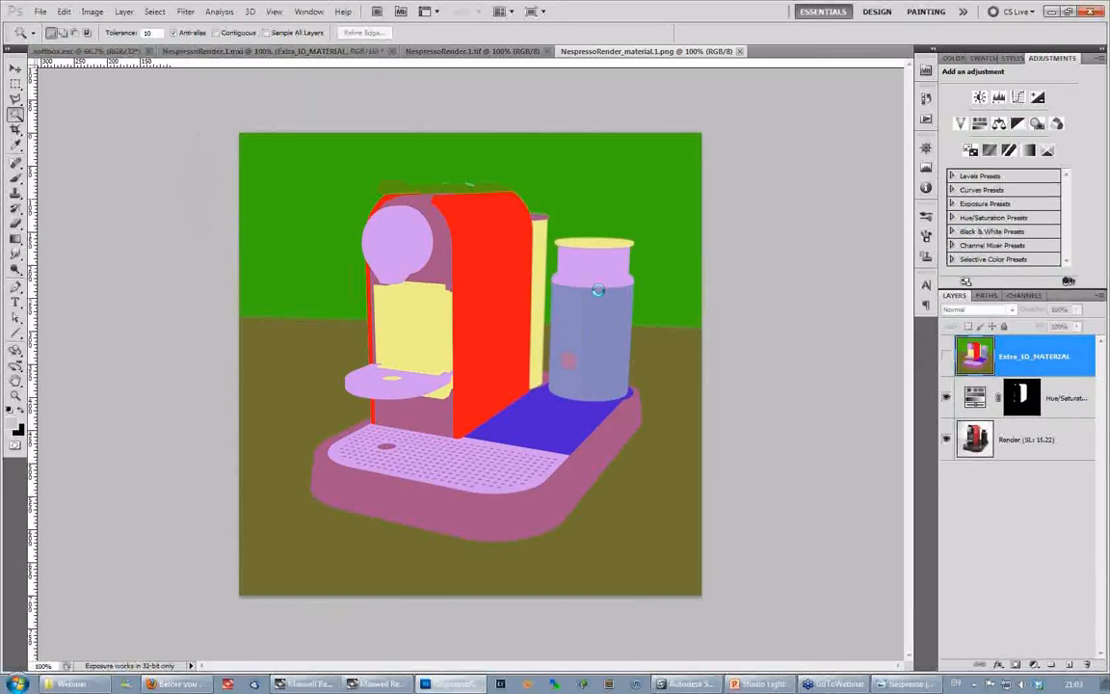
# - Copy the whole material ID image and paste it as a new layer into NespressoRender.1.tif
pyautogui.click(597, 53)
pyautogui.hotkey('ctrl', 'a')
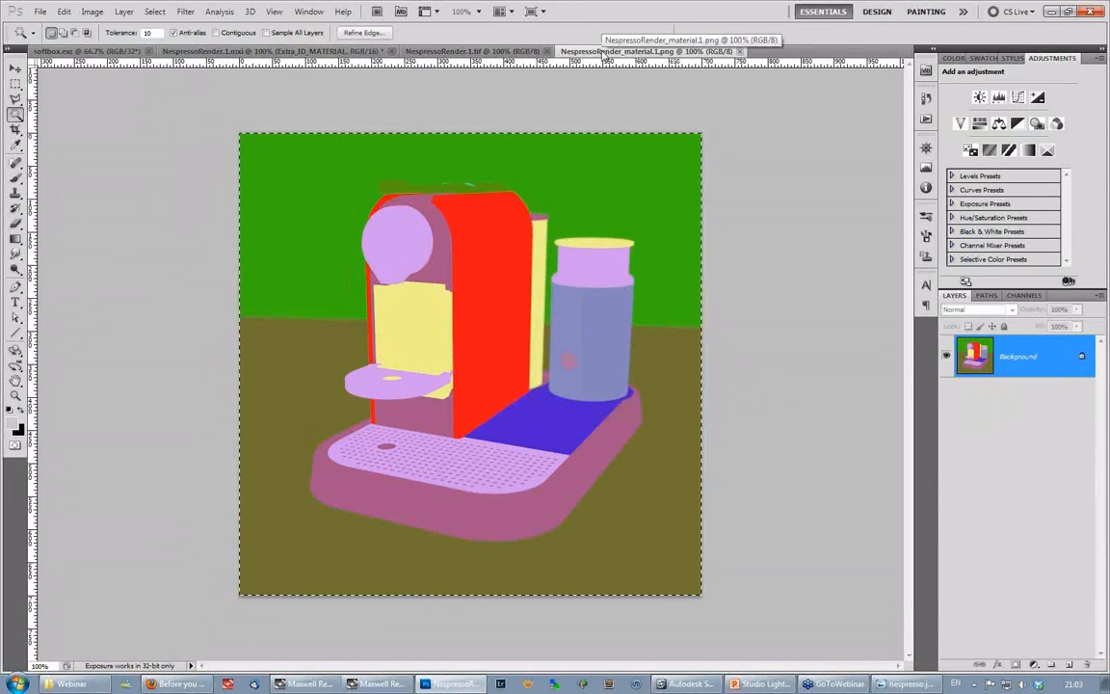
pyautogui.click(495, 54)
pyautogui.hotkey('ctrl', 'v')
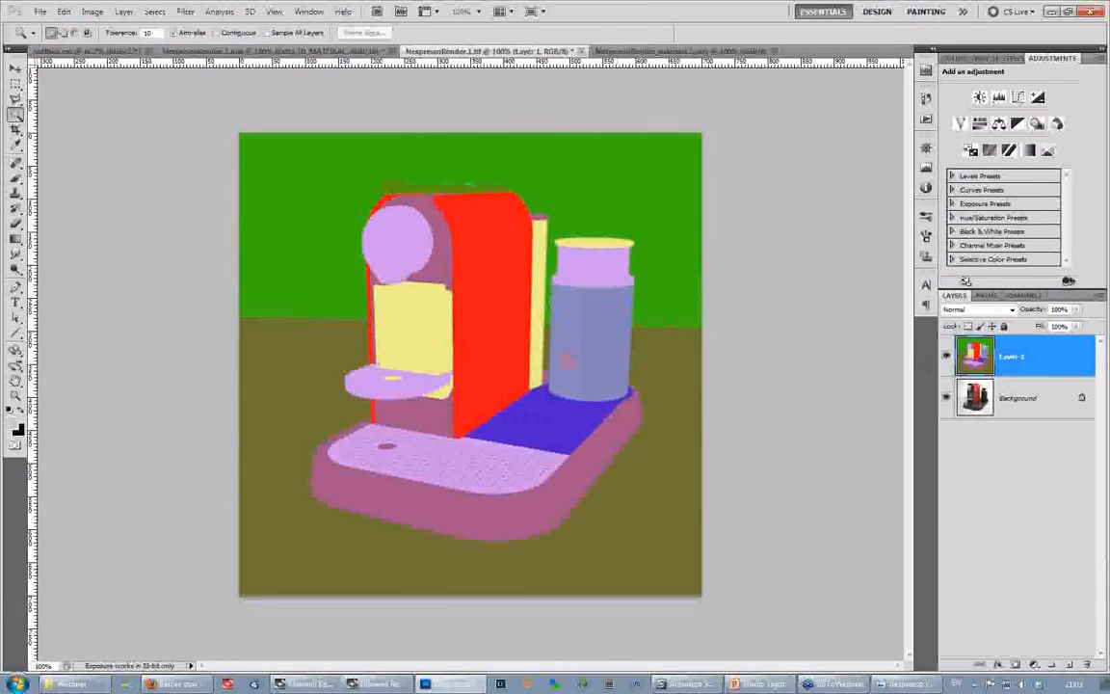
# - Close NespressoRender.1.tif without saving and close the material ID image
pyautogui.click(583, 52)
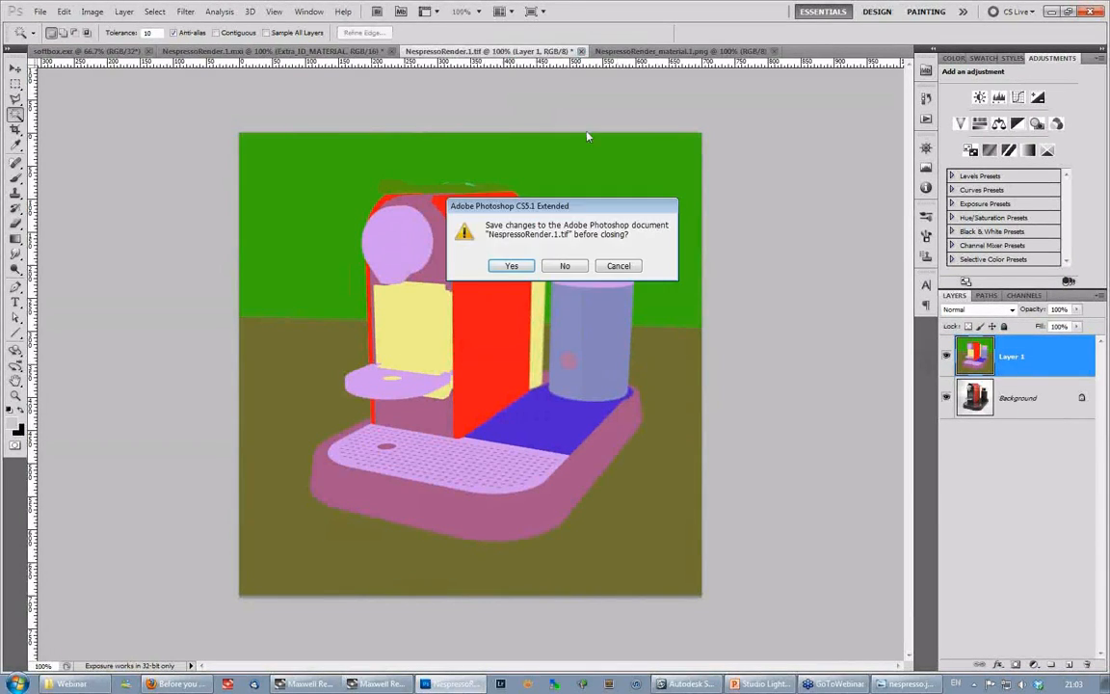
pyautogui.click(569, 267)
pyautogui.click(584, 52)
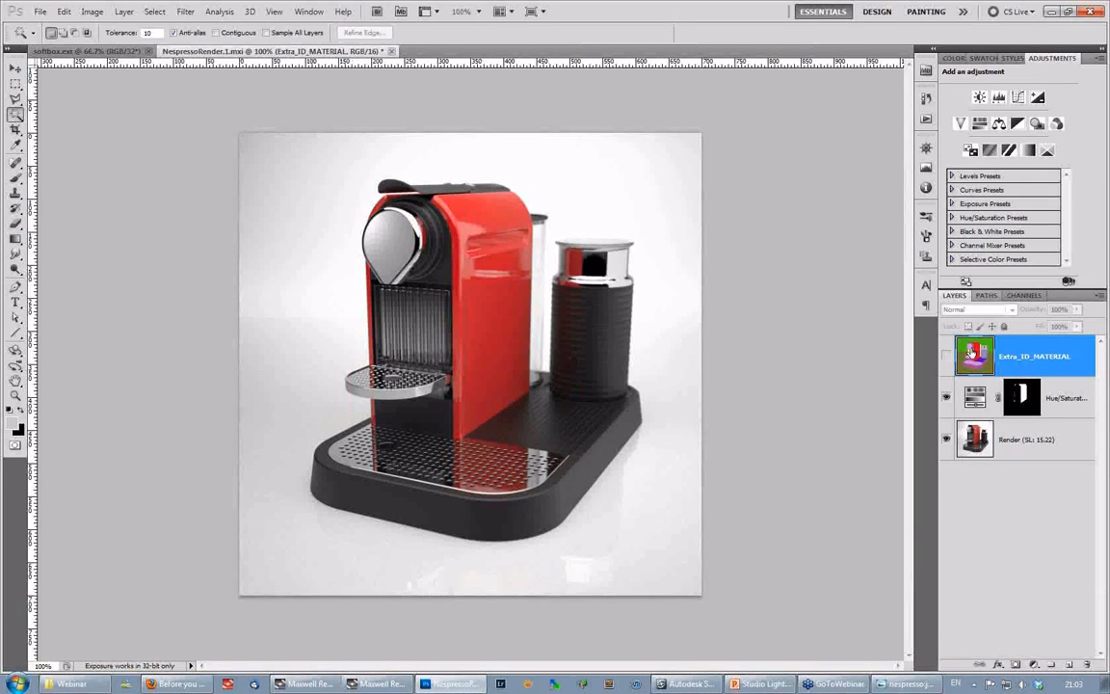
# - Select the base Render layer beneath the Hue/Saturation adjustment
pyautogui.click(976, 446)
pyautogui.click(975, 399)
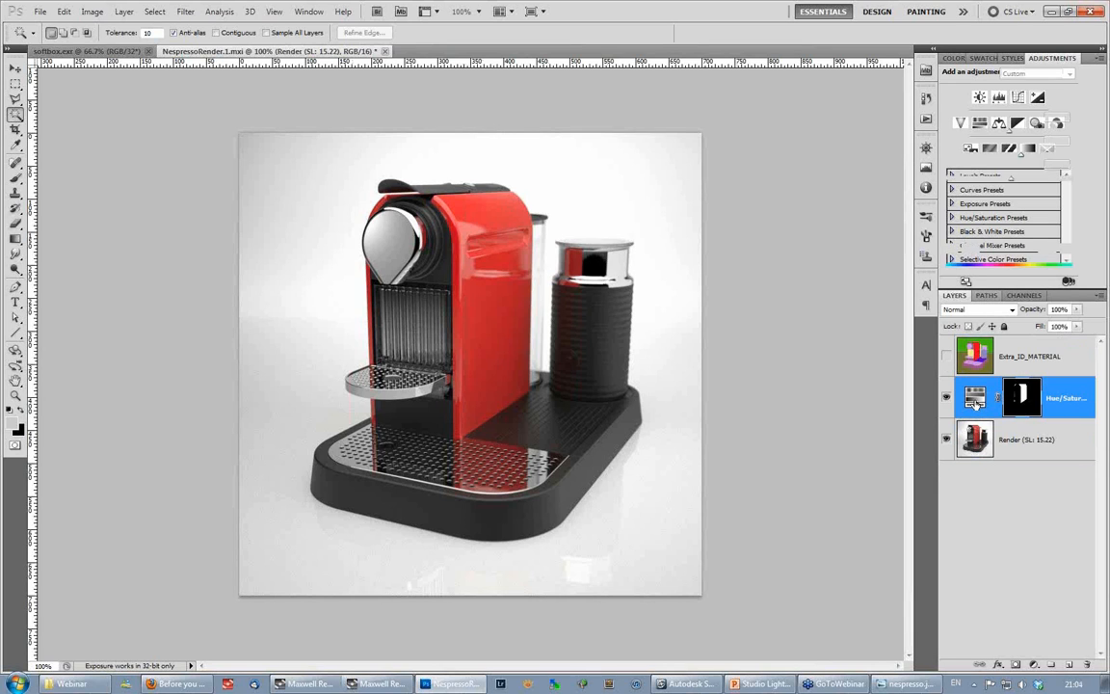
pyautogui.click(975, 439)
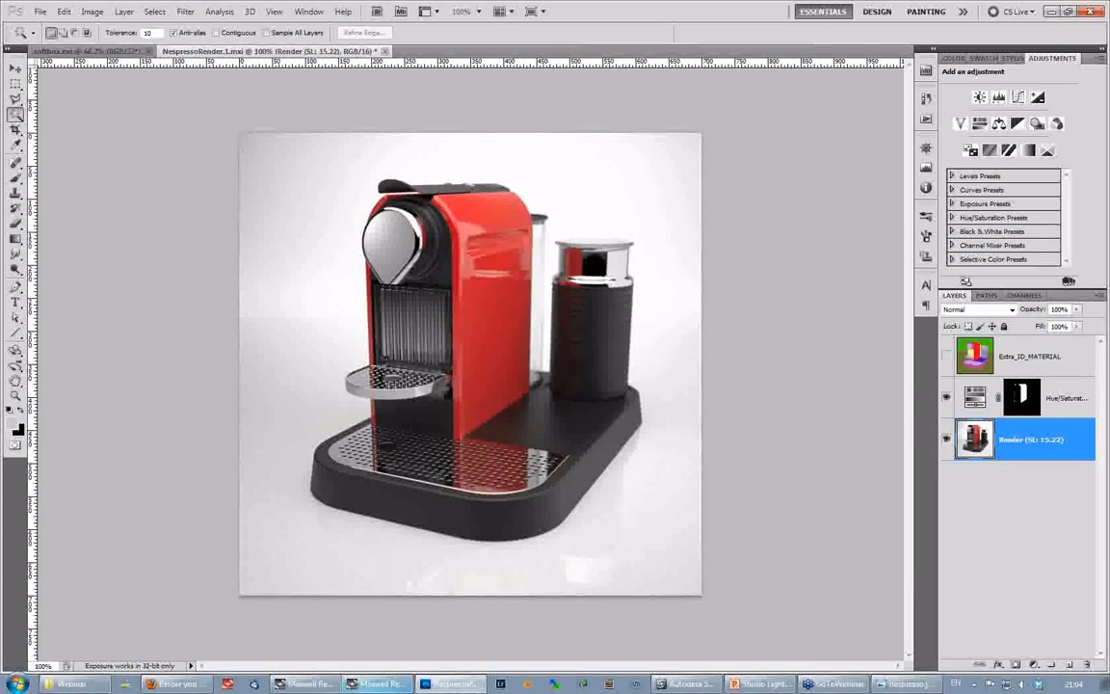
# - Switch to Maxwell Render to view the render with its Multilight emitter settings, and return to Photoshop
pyautogui.click(379, 686)
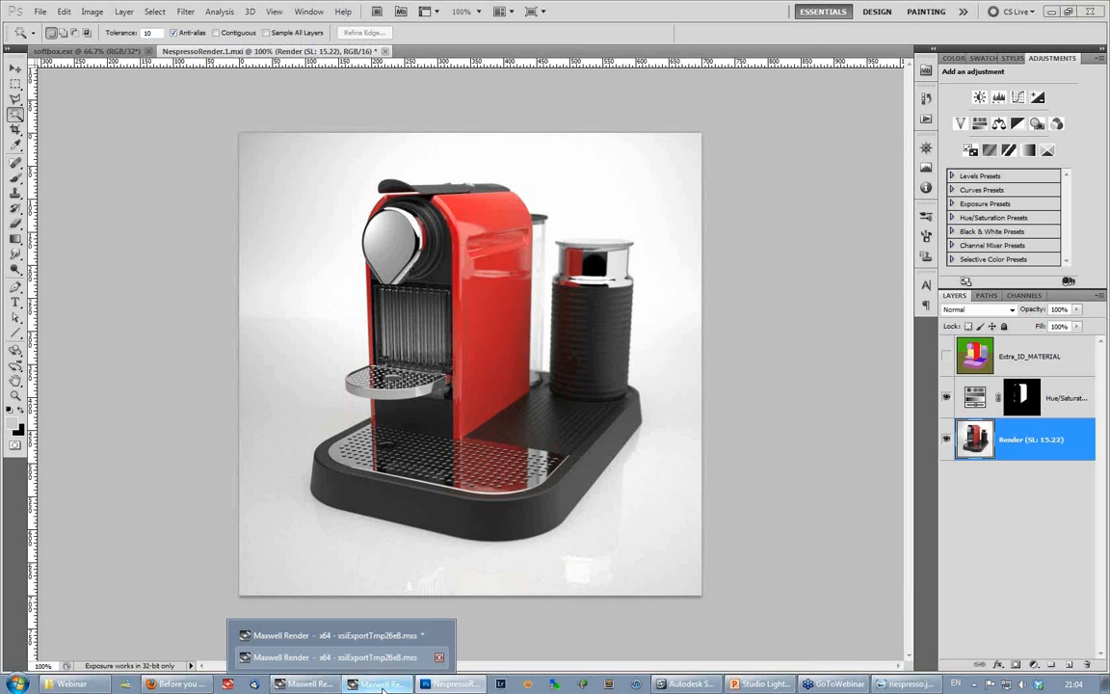
pyautogui.click(382, 690)
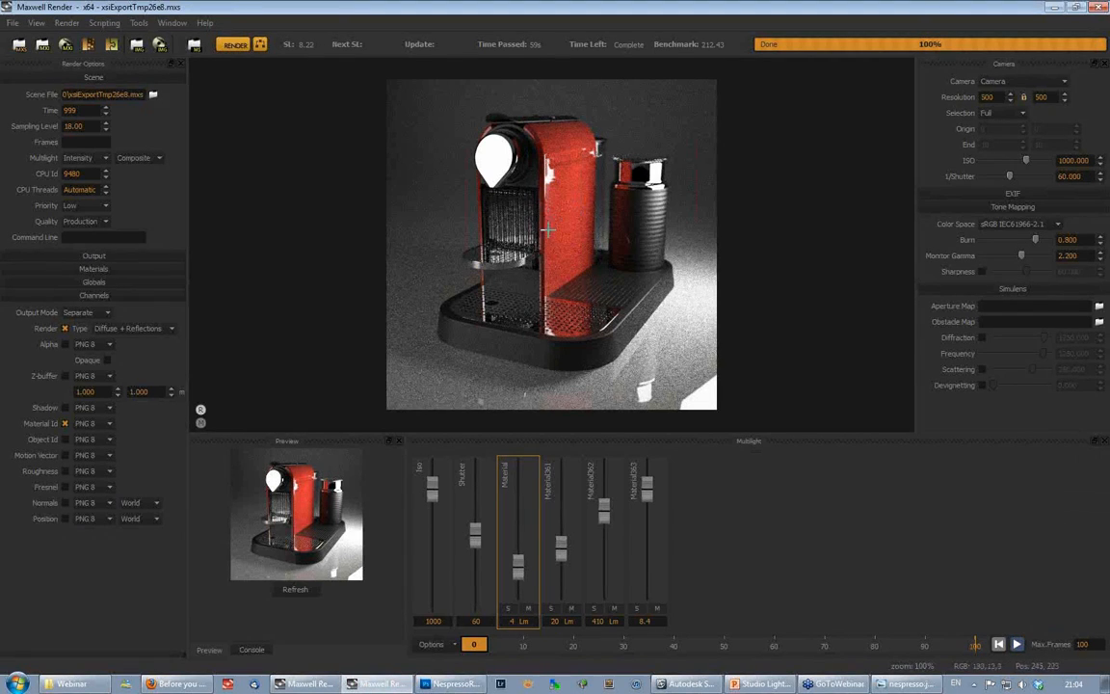
pyautogui.moveTo(438, 685)
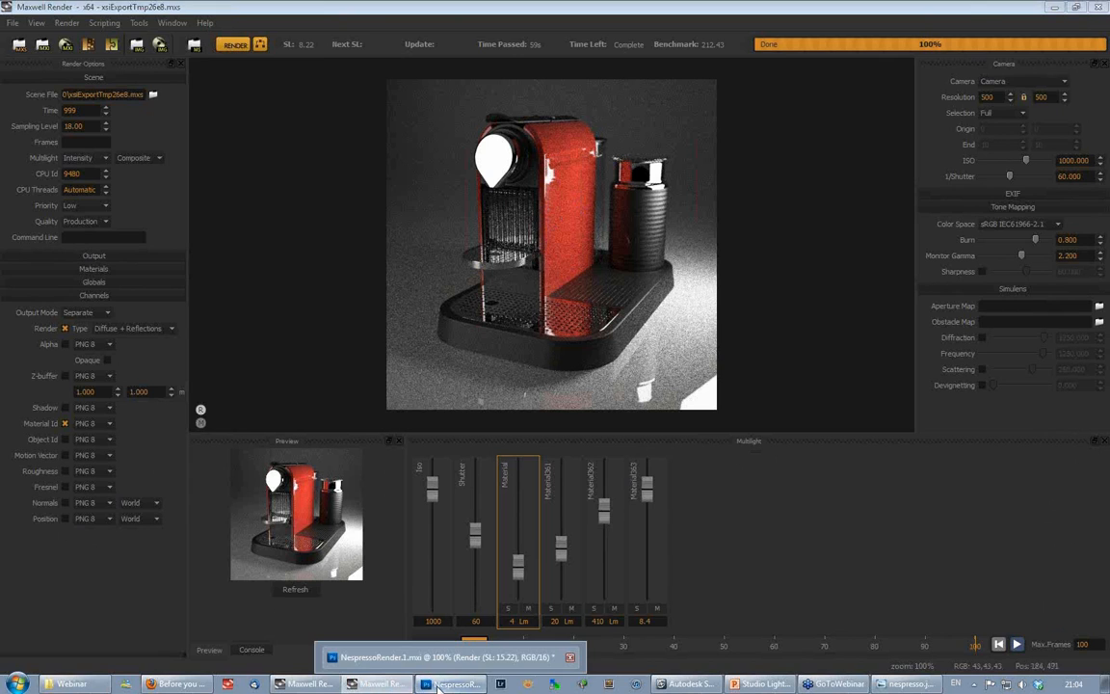
pyautogui.click(438, 685)
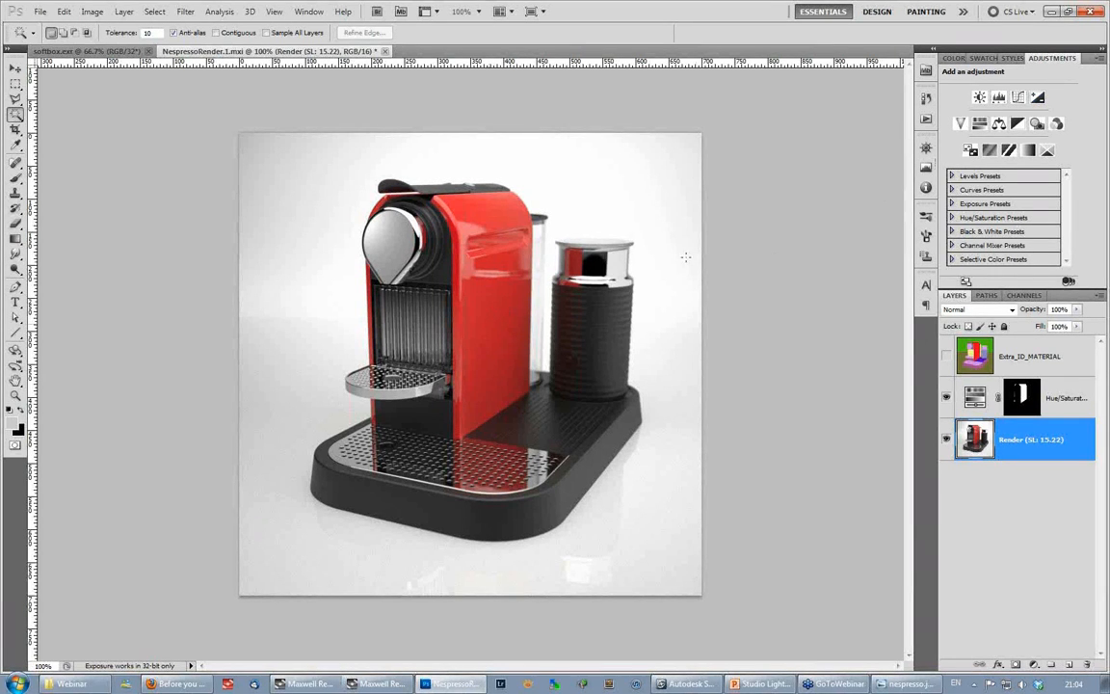
# - Add a Curves adjustment directly above the Render layer with the Medium Contrast (RGB) preset, toggling its visibility to compare
pyautogui.click(1018, 96)
pyautogui.click(974, 439)
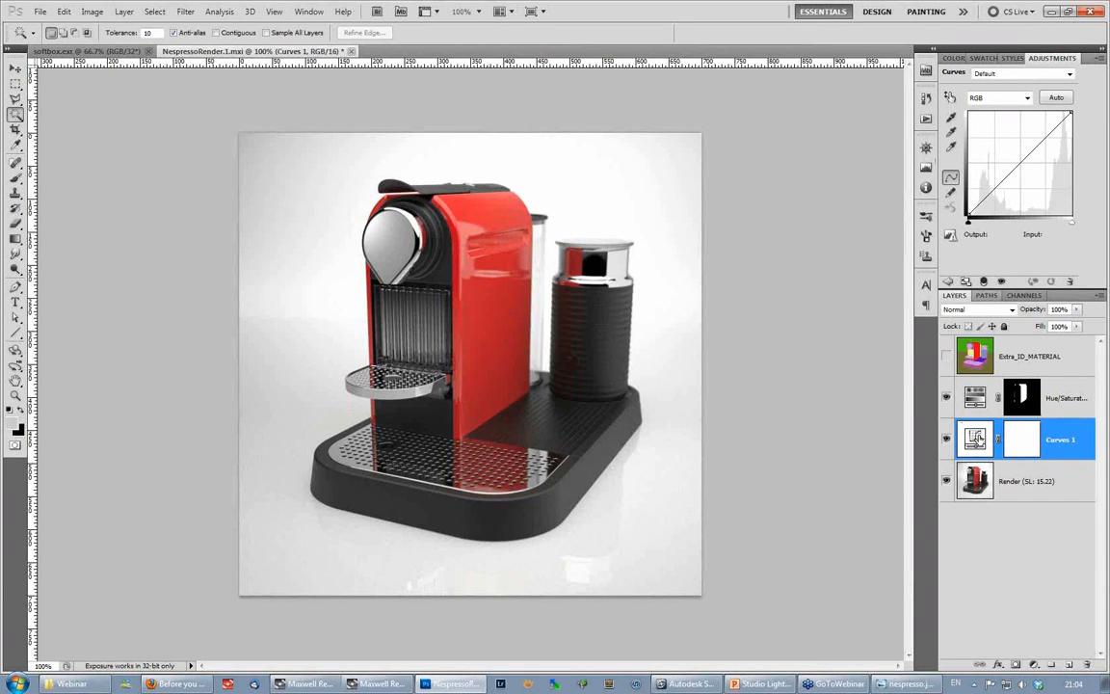
pyautogui.click(1034, 75)
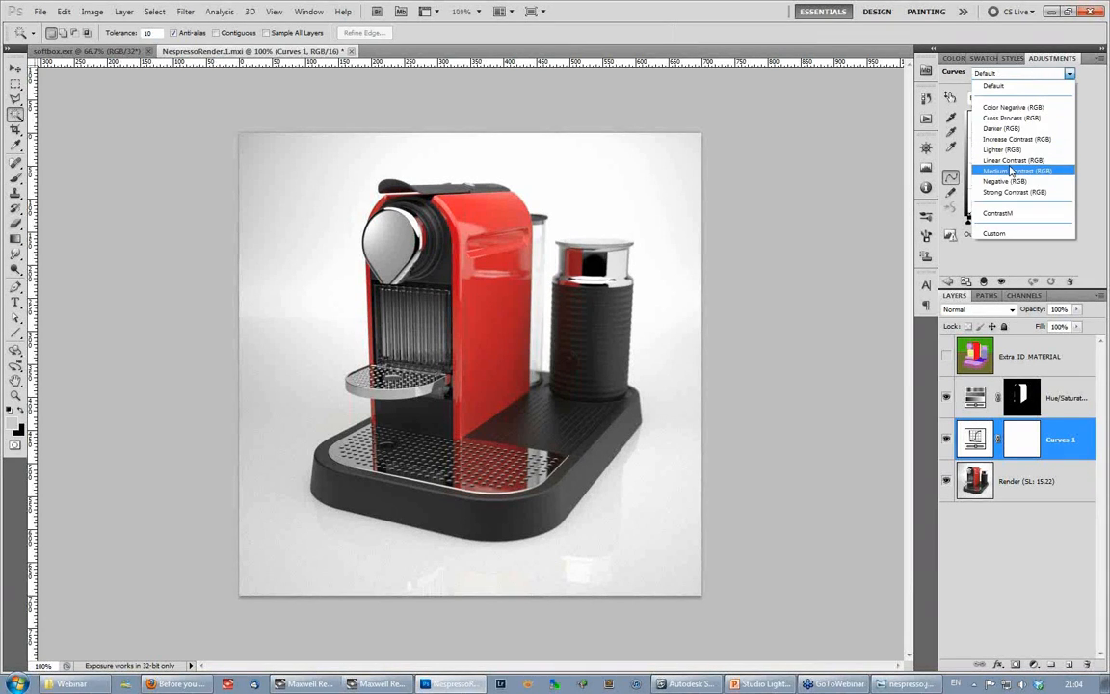
pyautogui.click(1002, 168)
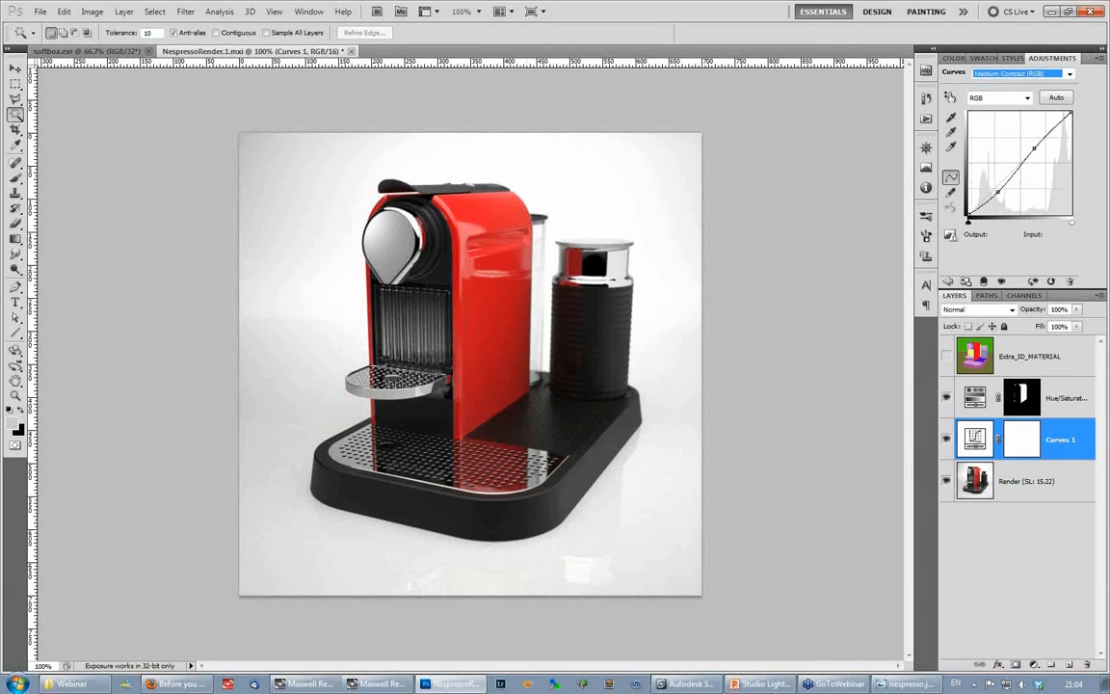
pyautogui.click(946, 440)
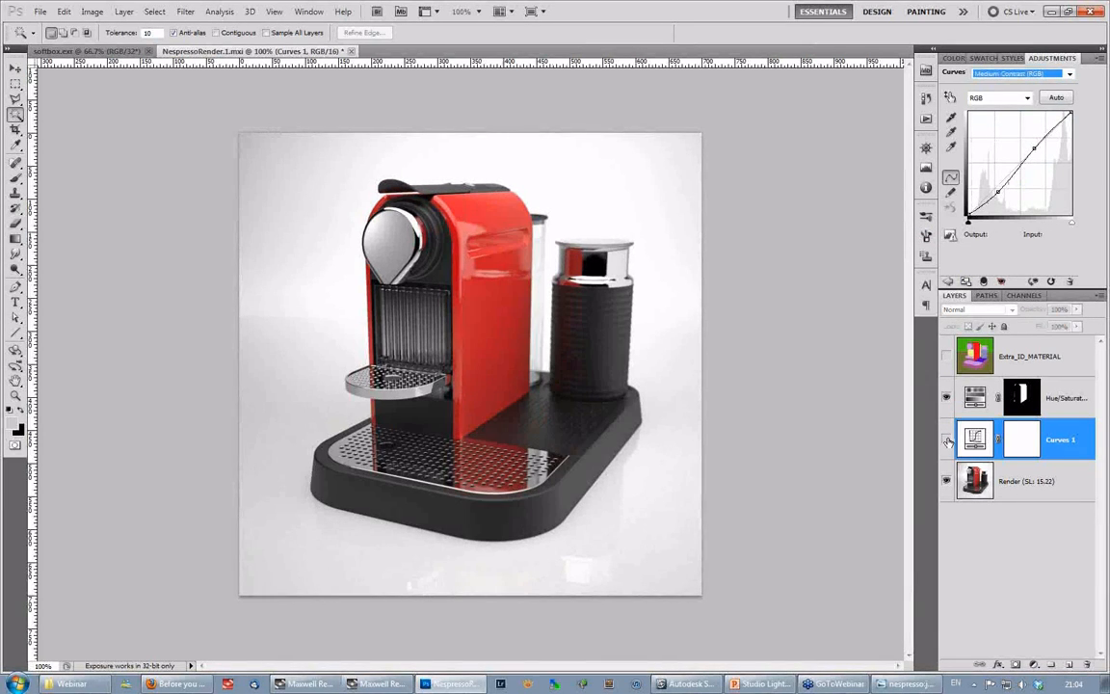
pyautogui.click(946, 439)
pyautogui.click(946, 439)
pyautogui.click(946, 439)
pyautogui.click(946, 439)
# - Apply the ContrastM preset to the Curves adjustment and toggle the layer's visibility to compare, leaving it visible
pyautogui.click(1068, 73)
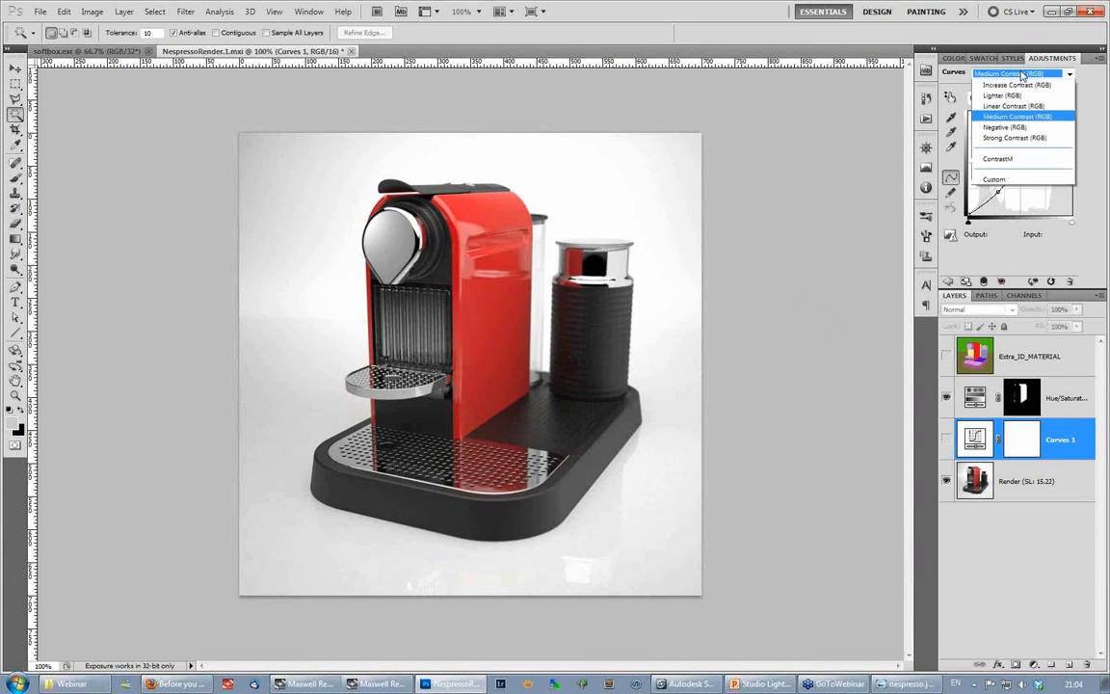
pyautogui.click(1010, 218)
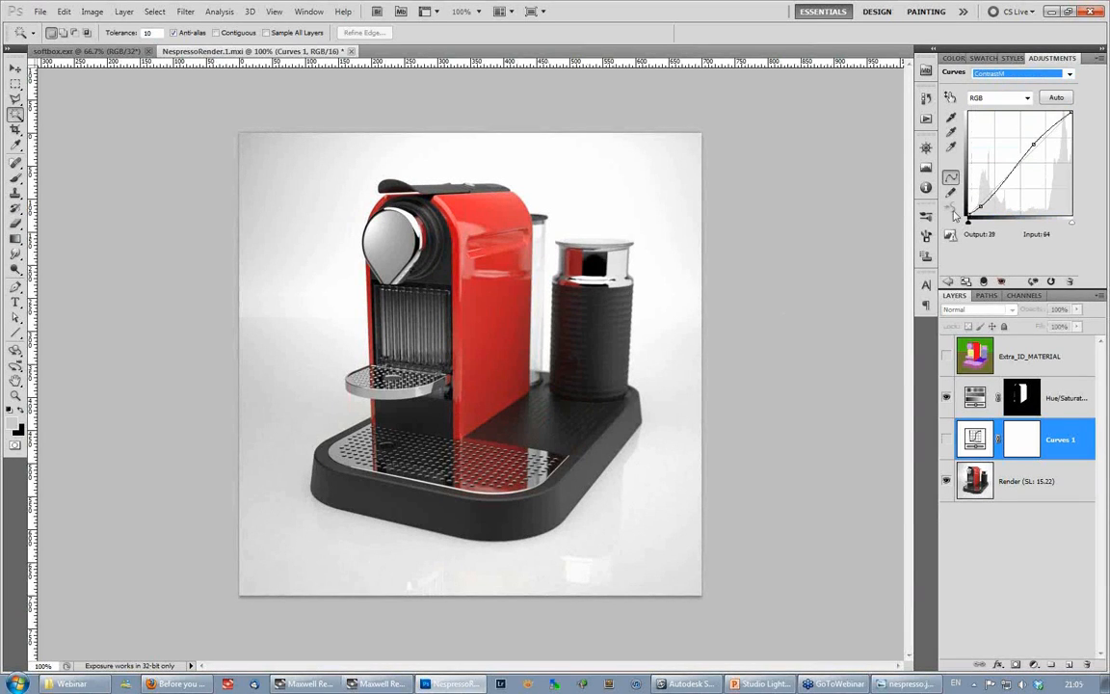
pyautogui.click(946, 440)
pyautogui.click(946, 440)
pyautogui.click(946, 440)
pyautogui.click(946, 440)
pyautogui.click(947, 441)
pyautogui.click(947, 440)
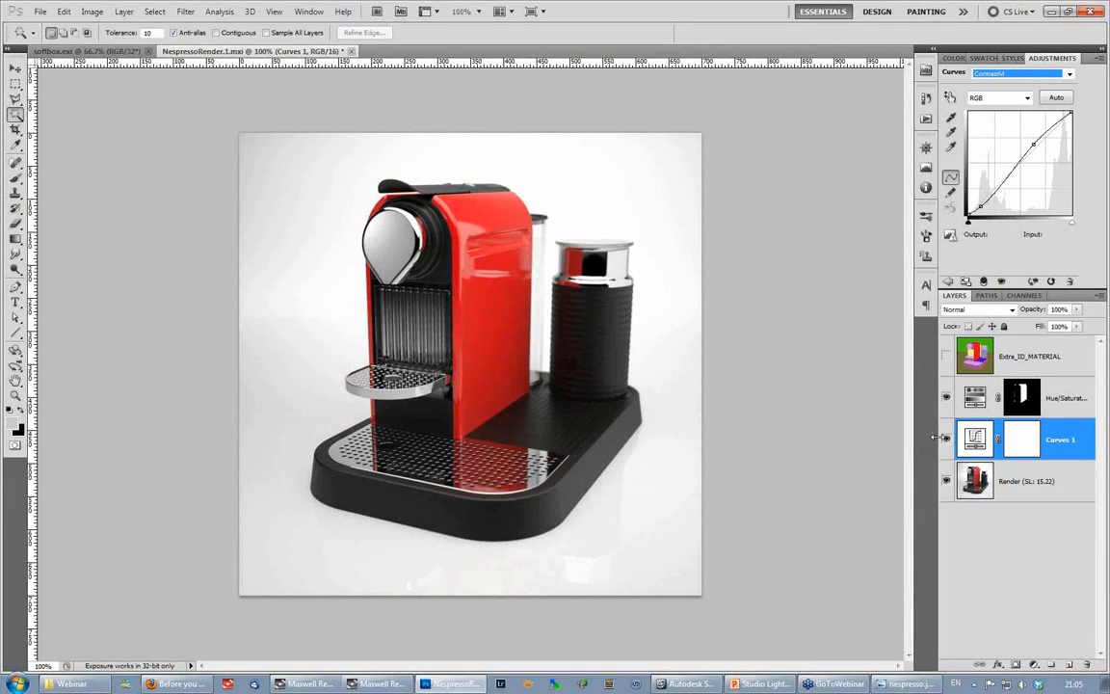
pyautogui.click(946, 440)
pyautogui.click(946, 440)
# - Switch to the Studio Lighting.pptx presentation in PowerPoint and show the text of the Lighting tips slide
pyautogui.moveTo(769, 686)
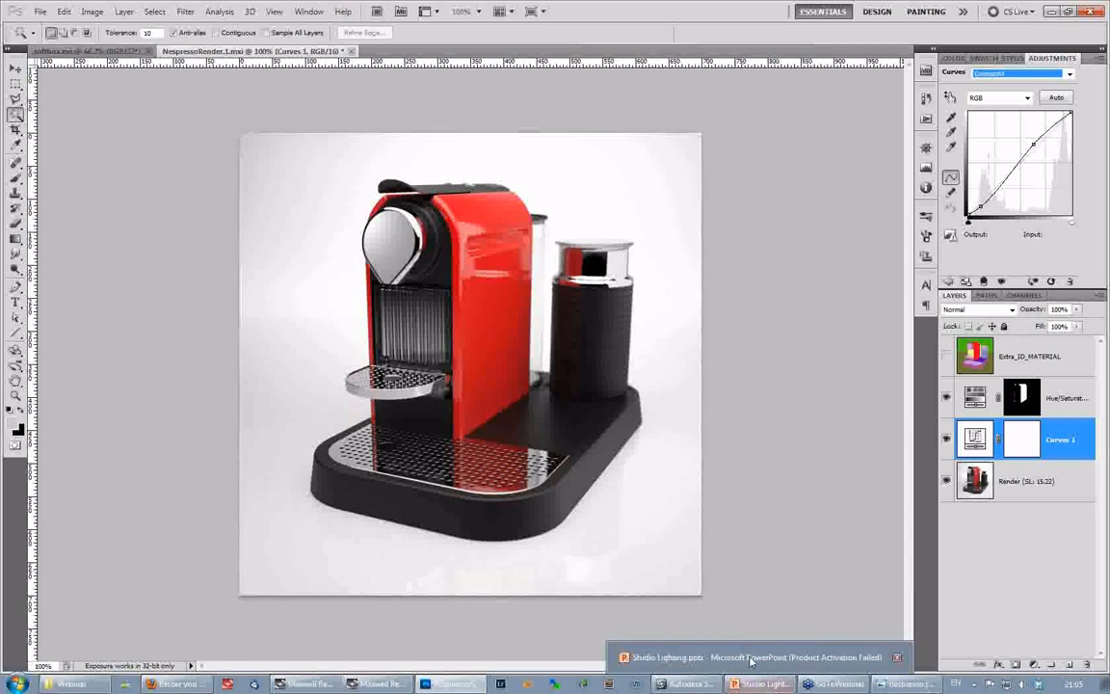
pyautogui.click(768, 686)
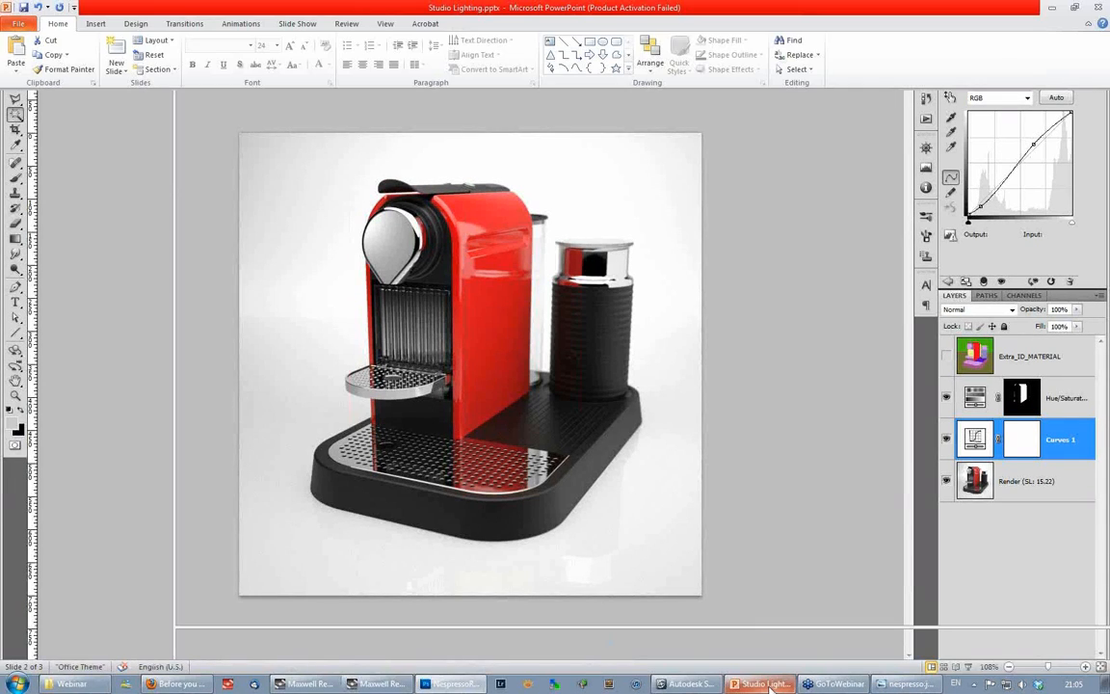
pyautogui.scroll(-1, 647, 303)
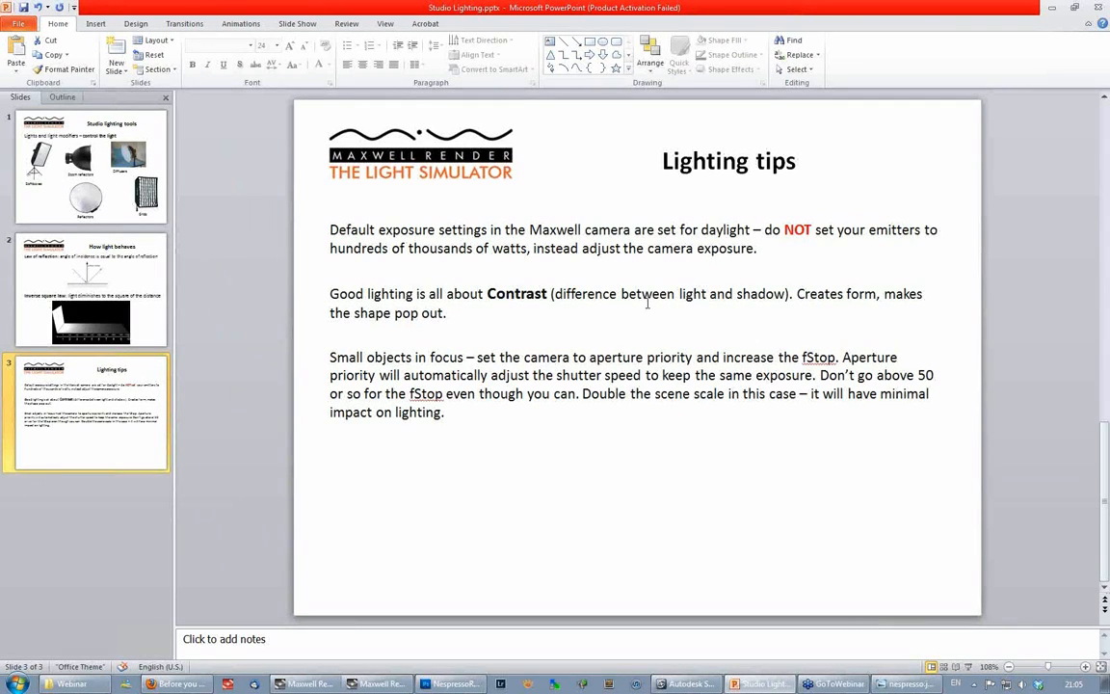
pyautogui.click(371, 231)
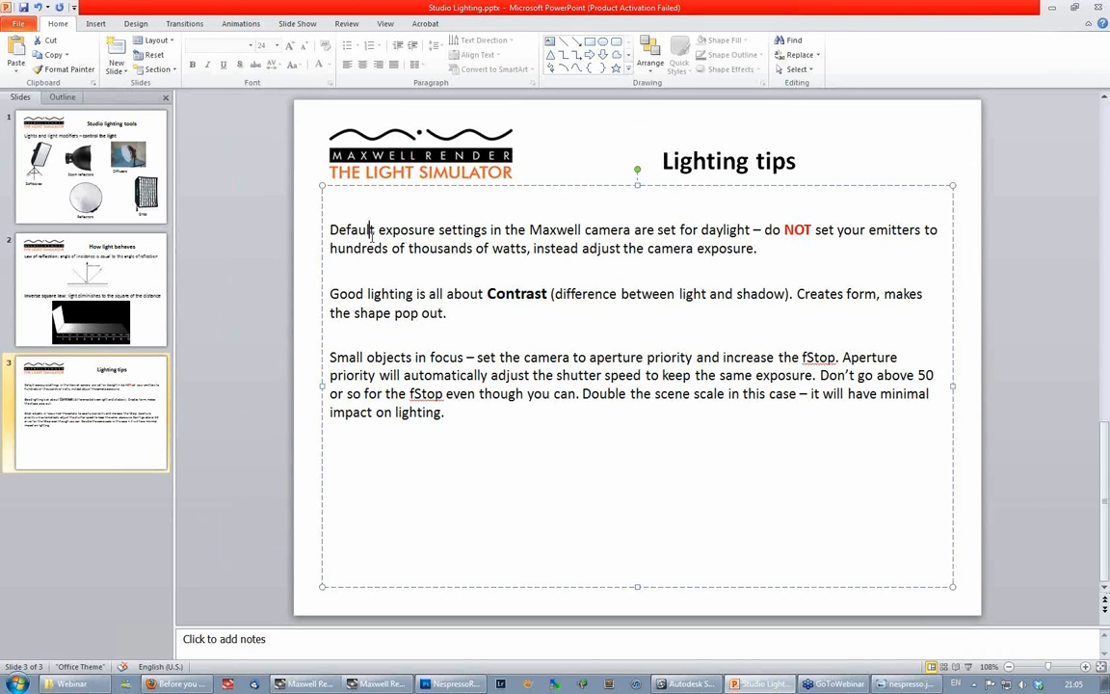
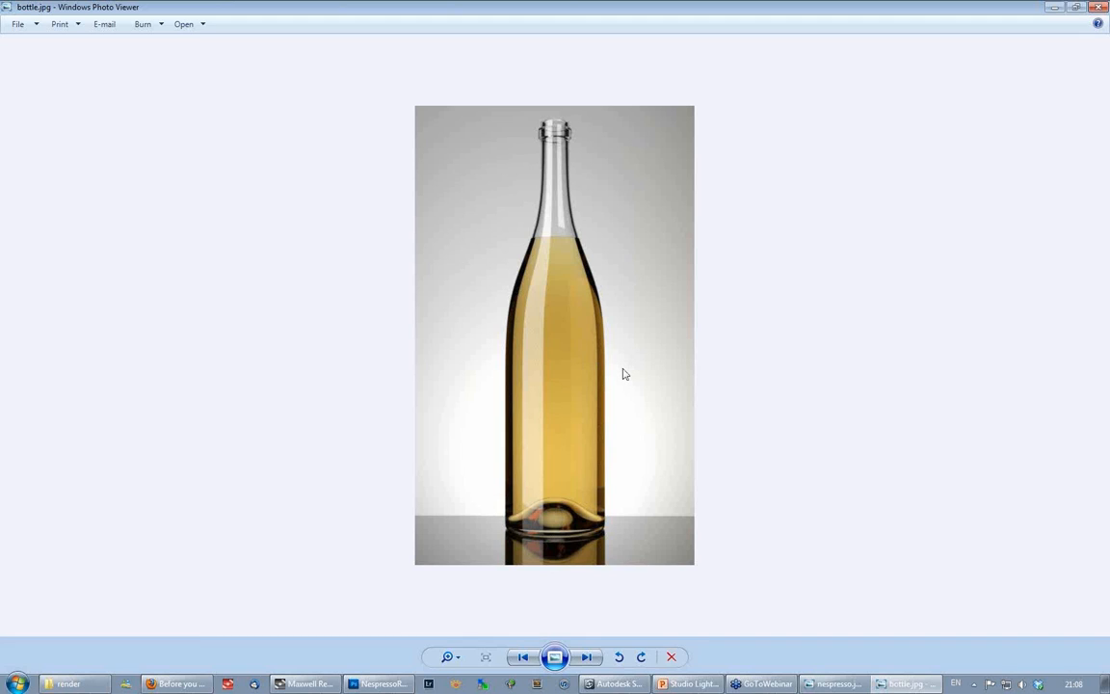
# - Switch to Softimage, select the horizontal emitter plane above the coffee machine, and view it from several angles
pyautogui.moveTo(619, 686)
pyautogui.click(619, 686)
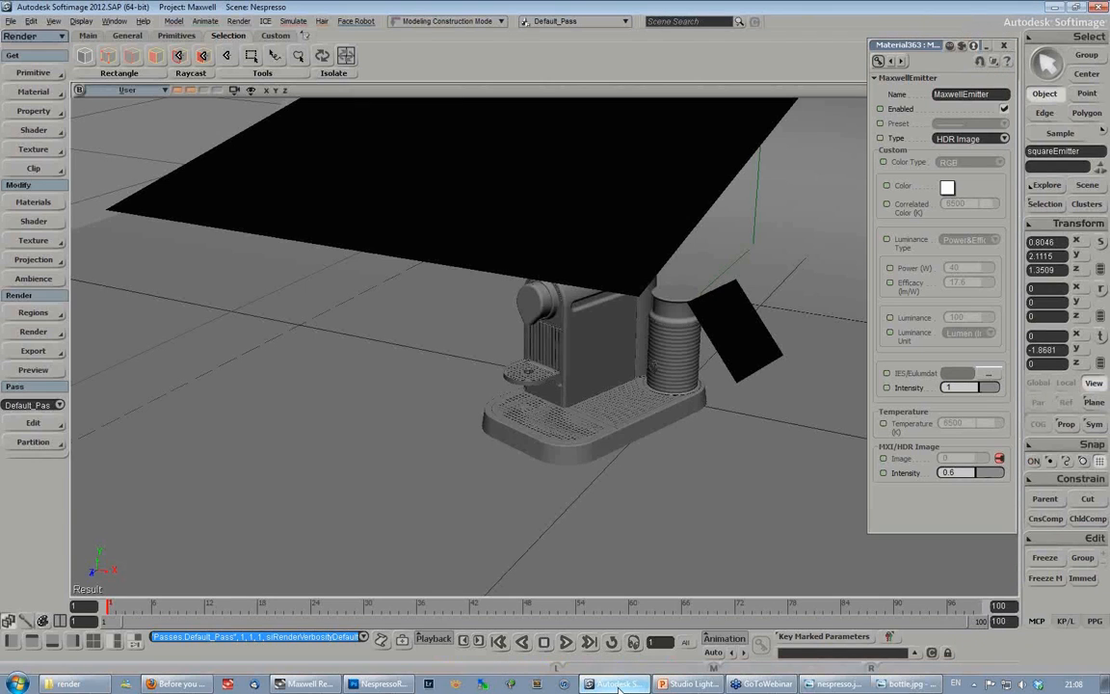
pyautogui.click(439, 247)
pyautogui.press('s')
pyautogui.moveTo(439, 325); pyautogui.dragTo(617, 262, button='middle')
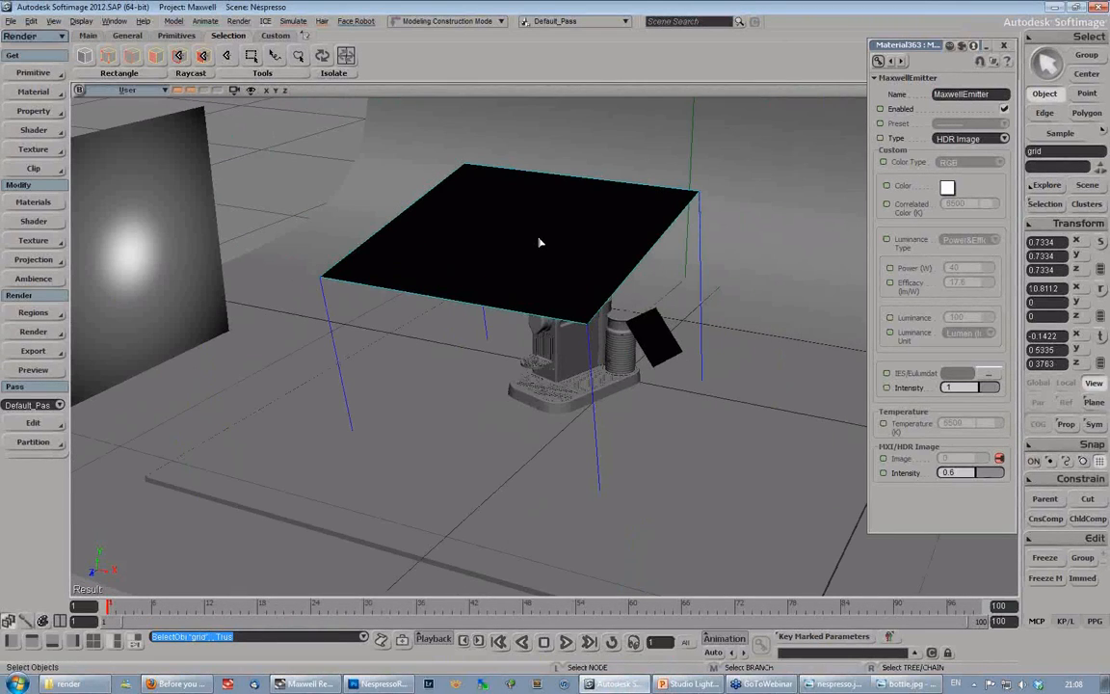
pyautogui.click(1058, 481)
pyautogui.click(920, 334)
pyautogui.press('s')
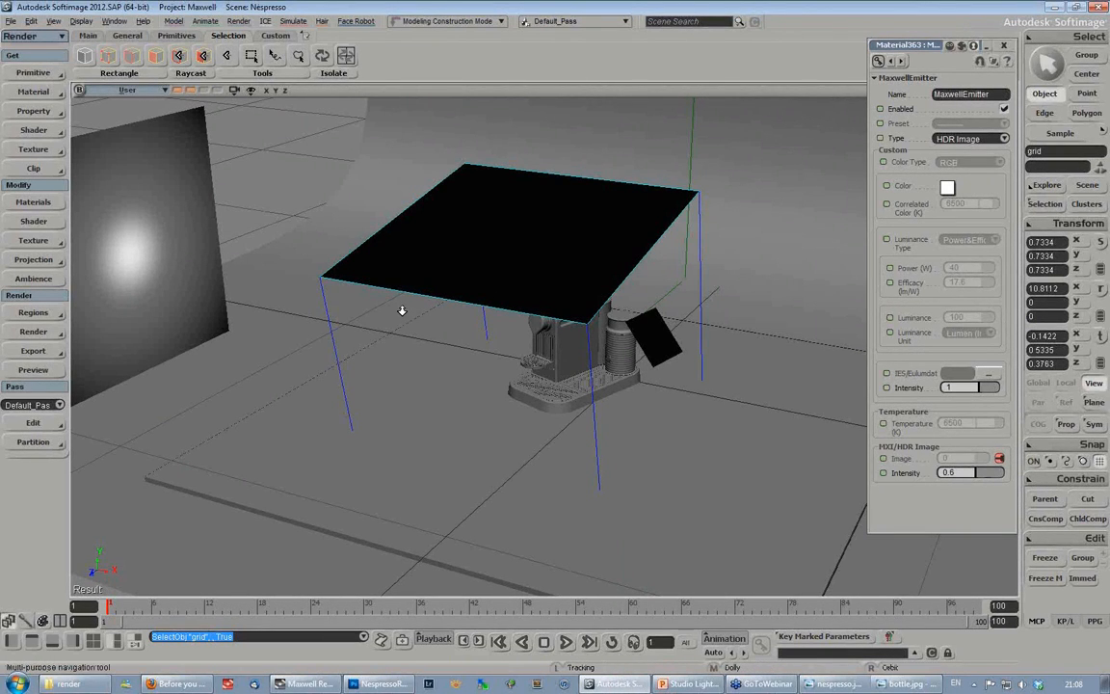
pyautogui.moveTo(406, 310); pyautogui.dragTo(530, 281, button='middle')
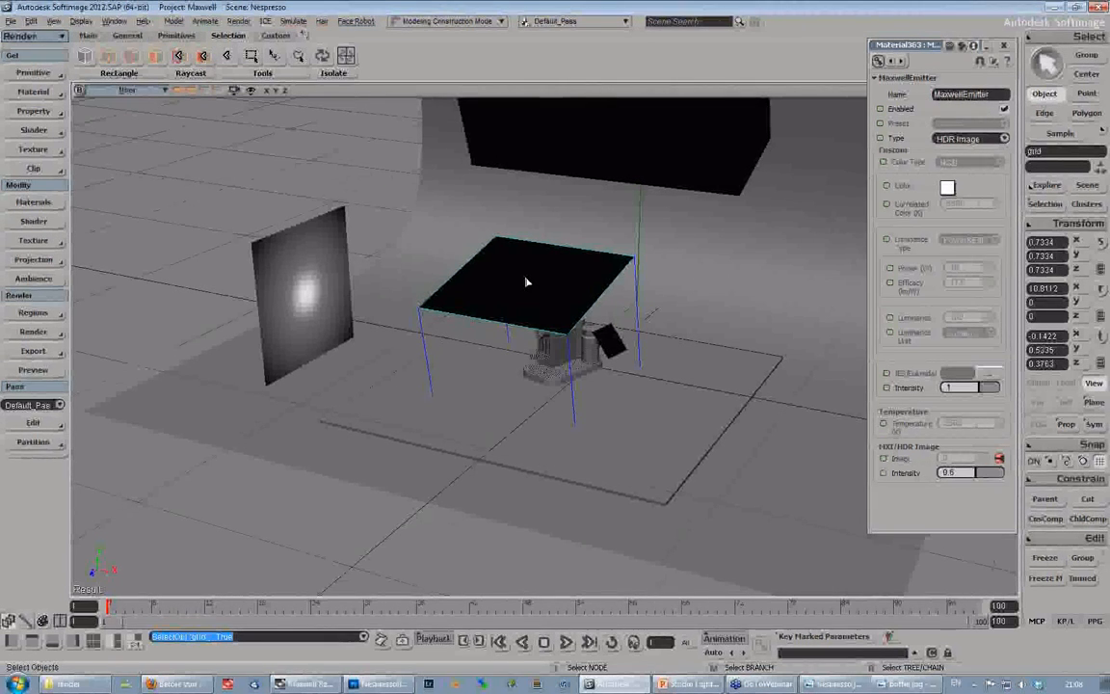
pyautogui.press('s')
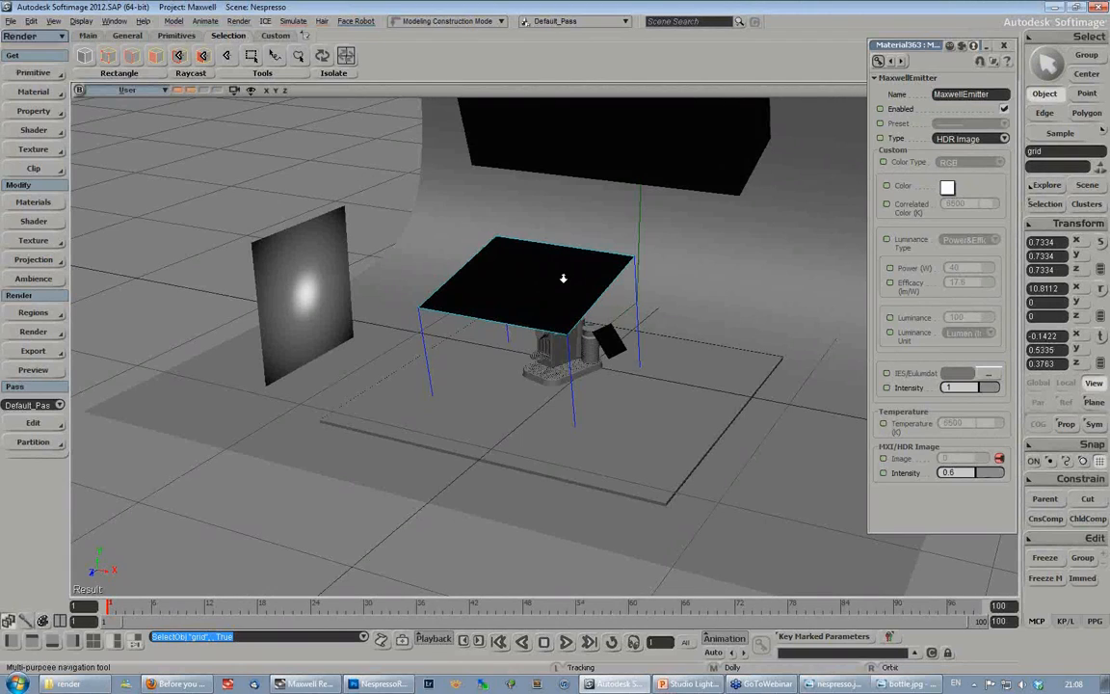
pyautogui.moveTo(560, 277); pyautogui.dragTo(299, 267, button='middle')
# - Select the vertical emitter plane with the radial gradient beside the machine and examine its falloff and position from several angles
pyautogui.click(292, 270)
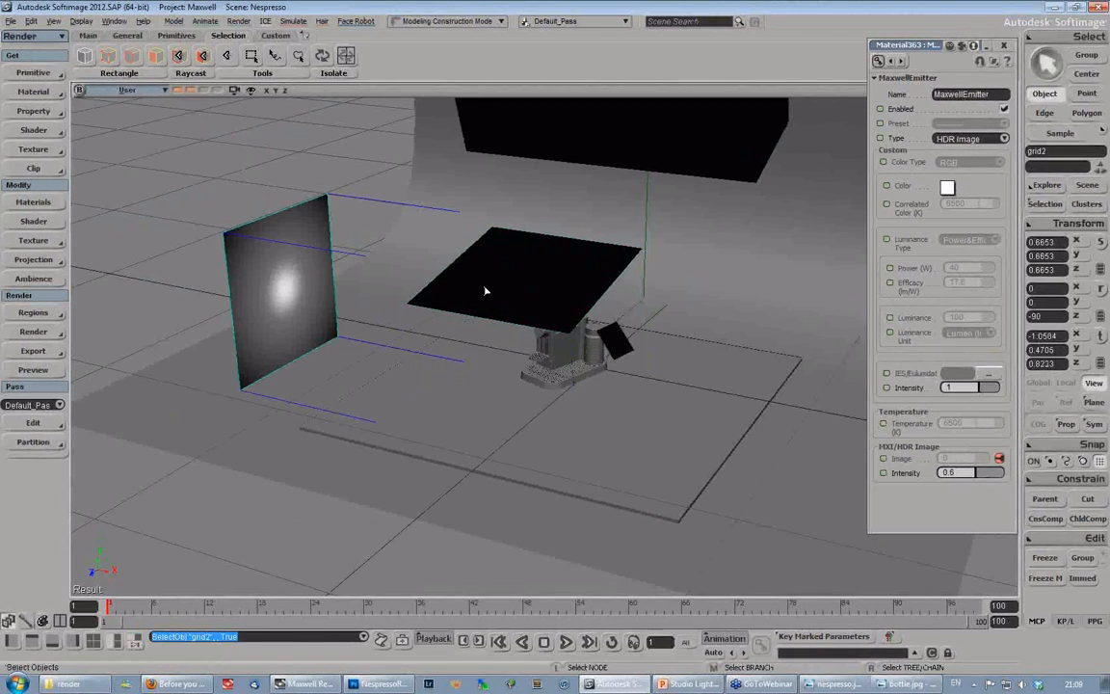
pyautogui.press('s')
pyautogui.moveTo(471, 286); pyautogui.dragTo(547, 287, button='right')
pyautogui.moveTo(547, 287); pyautogui.dragTo(458, 350, button='middle')
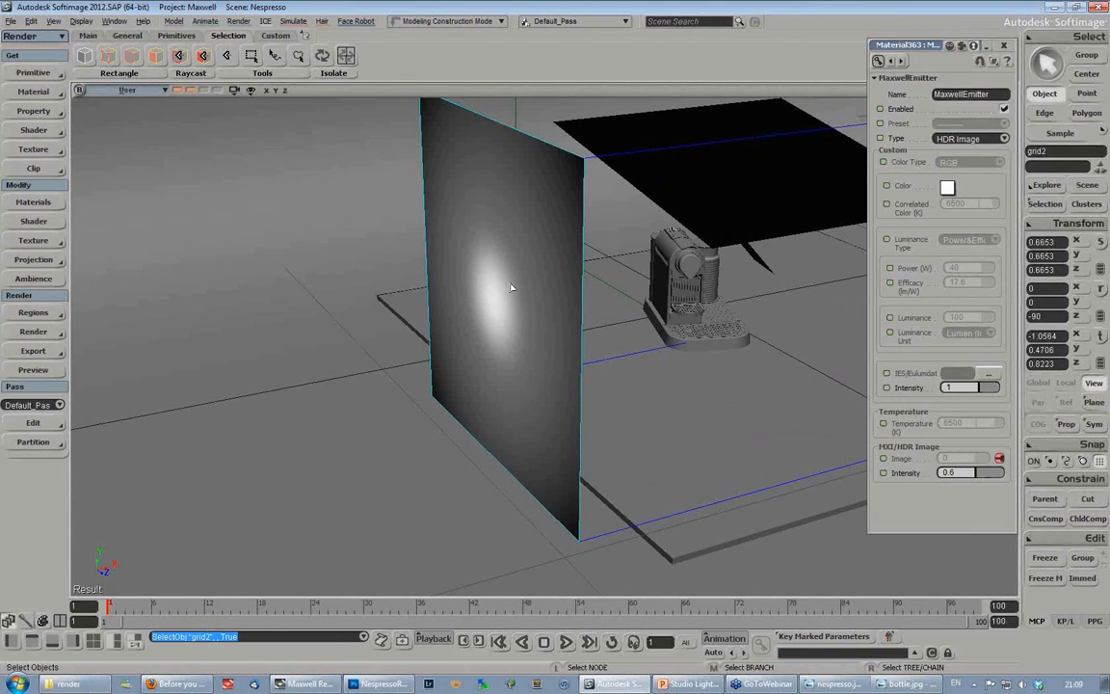
pyautogui.press('s')
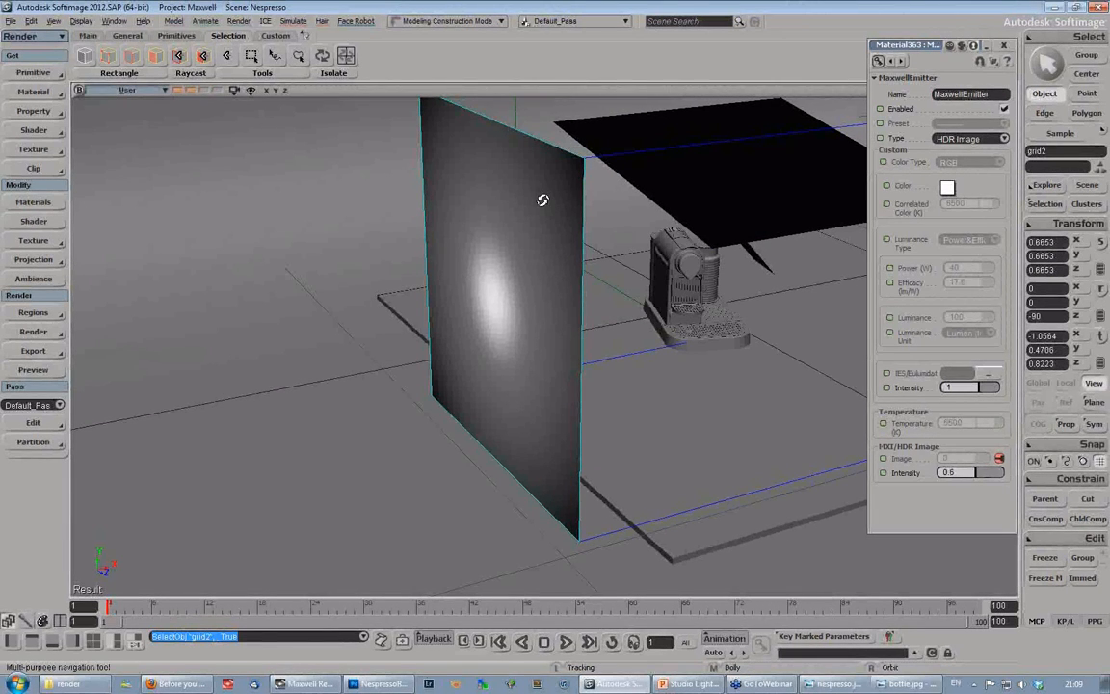
pyautogui.moveTo(543, 199); pyautogui.dragTo(577, 254, button='right')
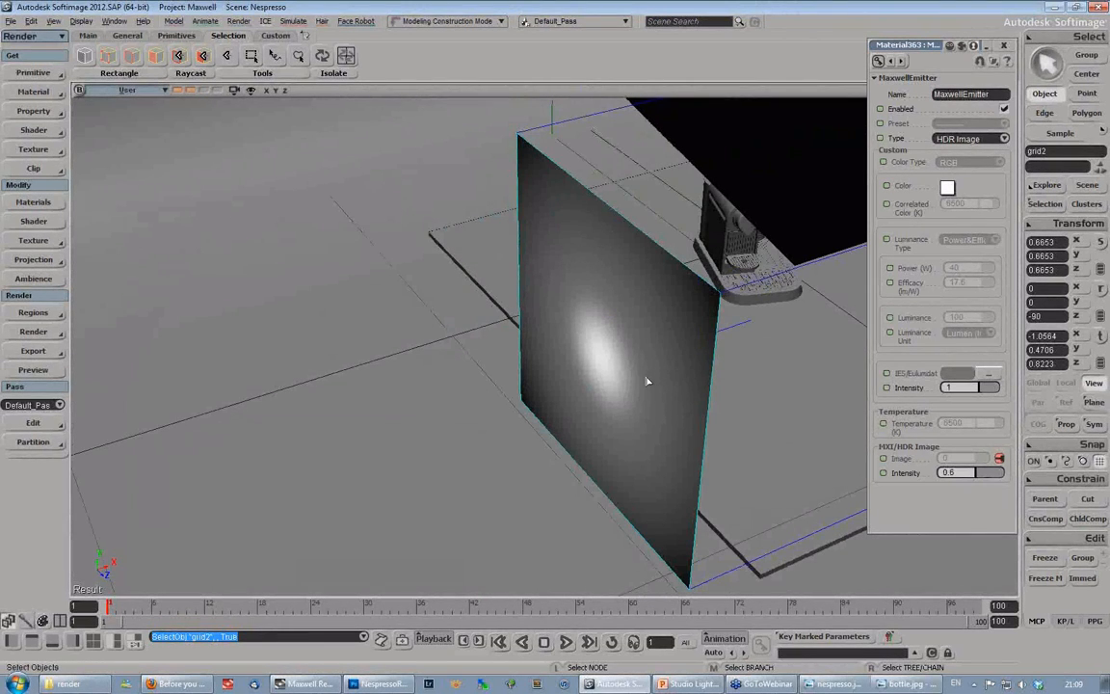
pyautogui.press('s')
pyautogui.moveTo(603, 367); pyautogui.dragTo(438, 300, button='right')
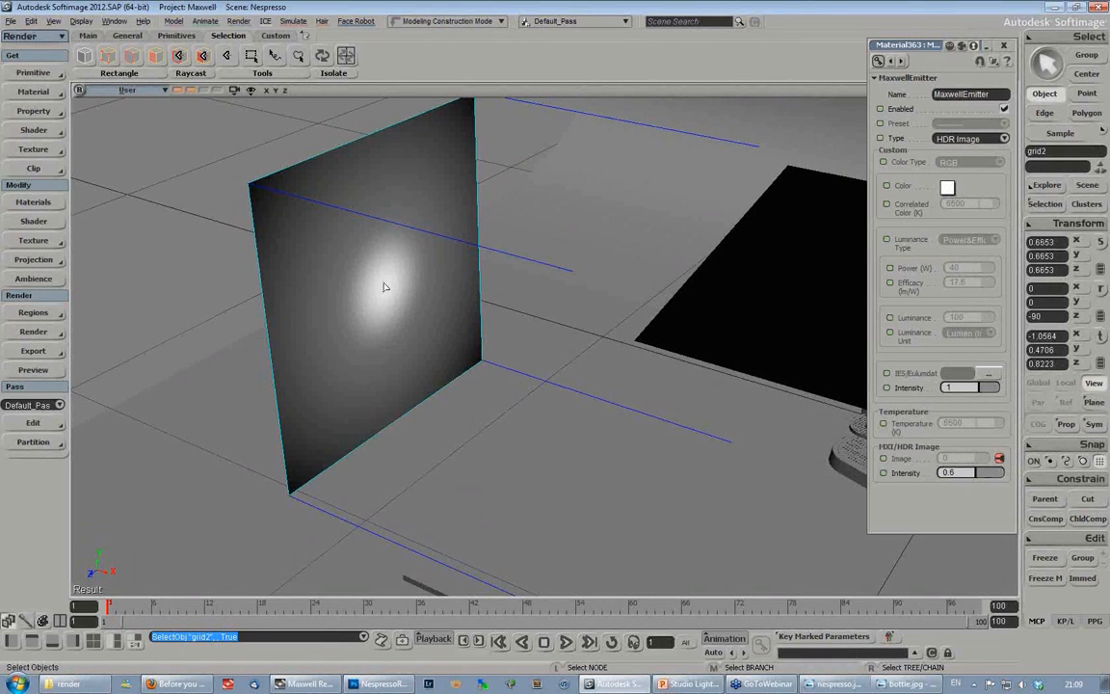
pyautogui.press('s')
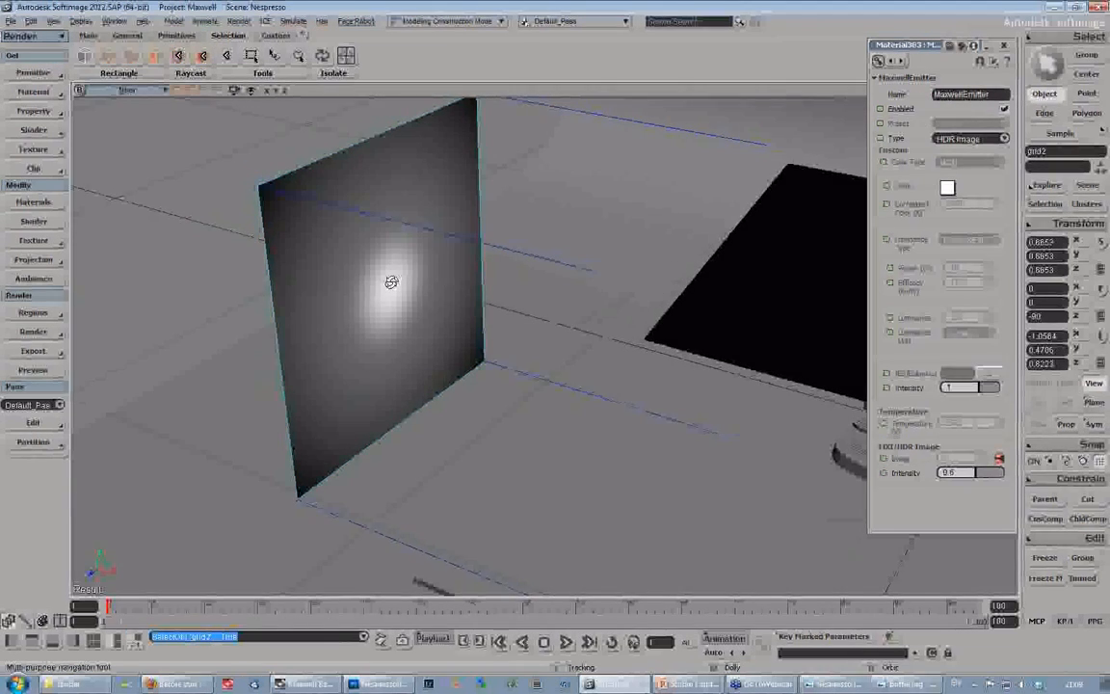
pyautogui.moveTo(385, 281); pyautogui.dragTo(383, 325, button='right')
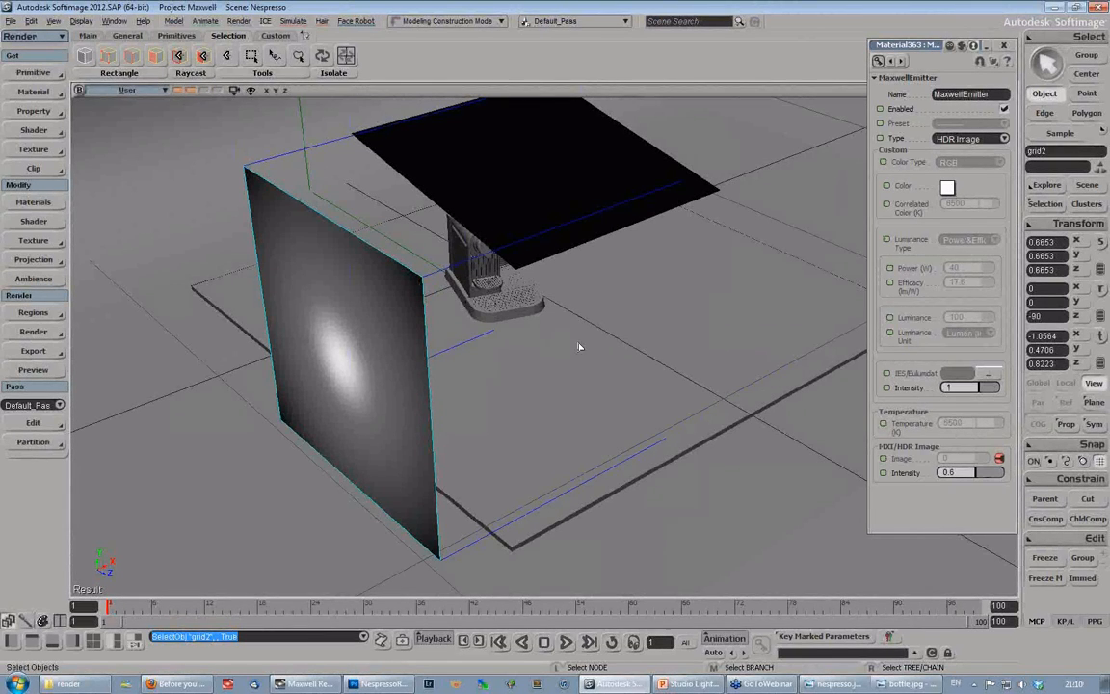
pyautogui.press('s')
pyautogui.moveTo(601, 346); pyautogui.dragTo(528, 599, button='right')
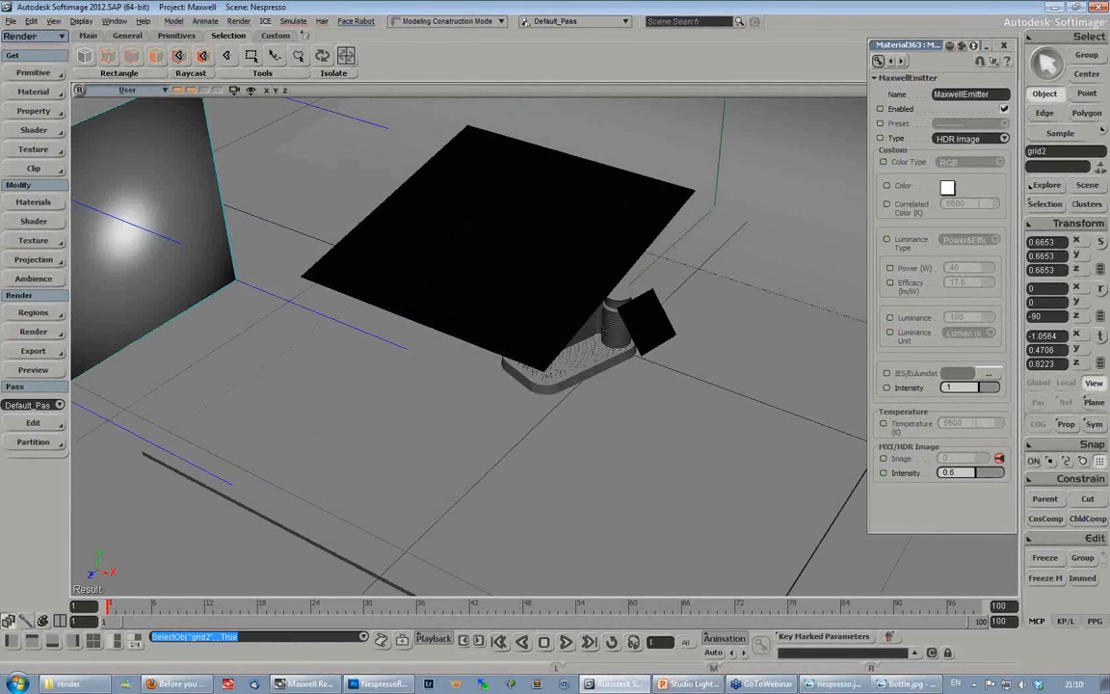
# - Examine the whole studio set with its emitter planes, large overhead light box and curved backdrop from farther away
pyautogui.click(69, 683)
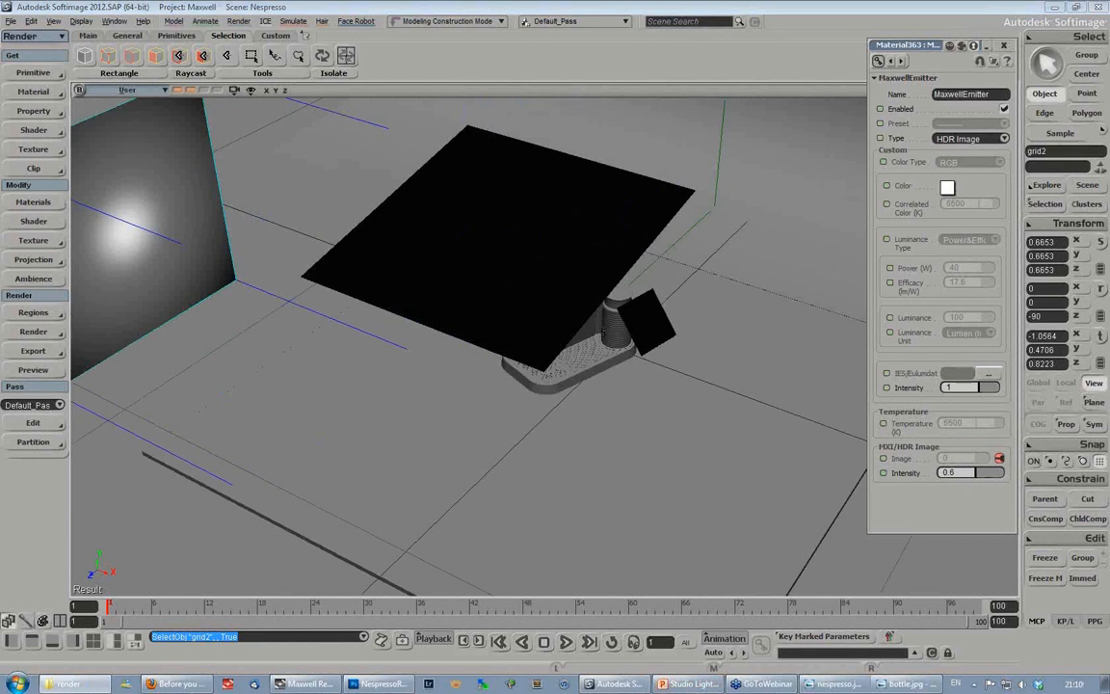
pyautogui.click(396, 5)
pyautogui.press('s')
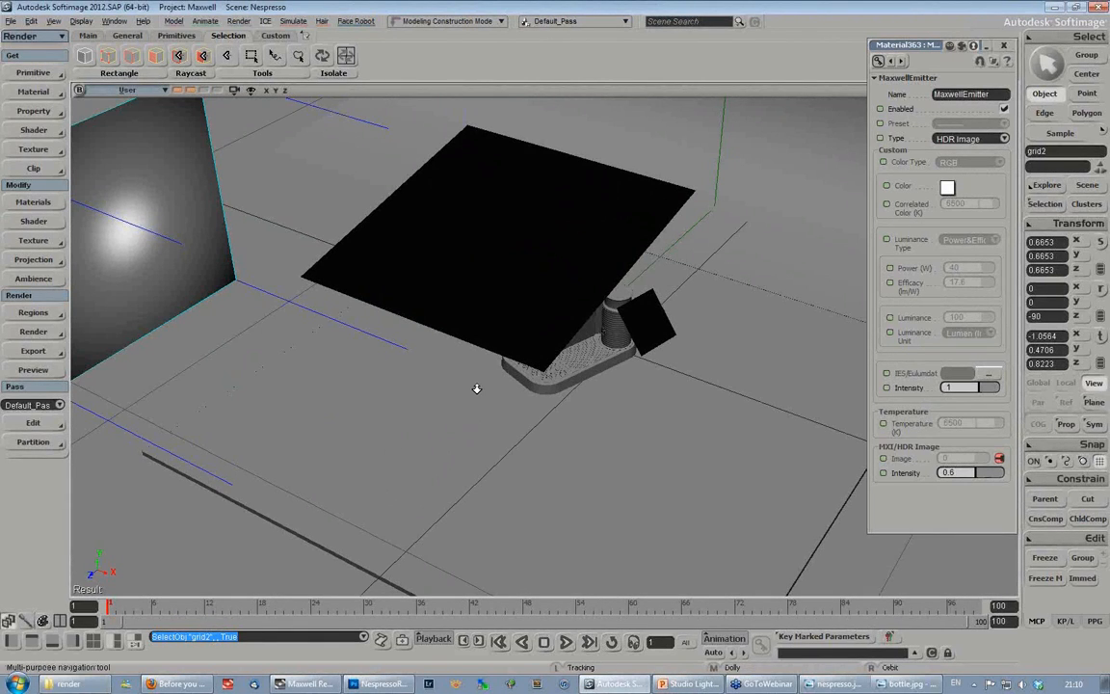
pyautogui.moveTo(476, 389); pyautogui.dragTo(566, 383, button='middle')
pyautogui.moveTo(566, 383)
pyautogui.mouseDown(button='right')
pyautogui.moveTo(569, 370)
pyautogui.moveTo(528, 398)
pyautogui.moveTo(561, 373)
pyautogui.mouseUp(button='right')
pyautogui.moveTo(561, 374); pyautogui.dragTo(558, 391)
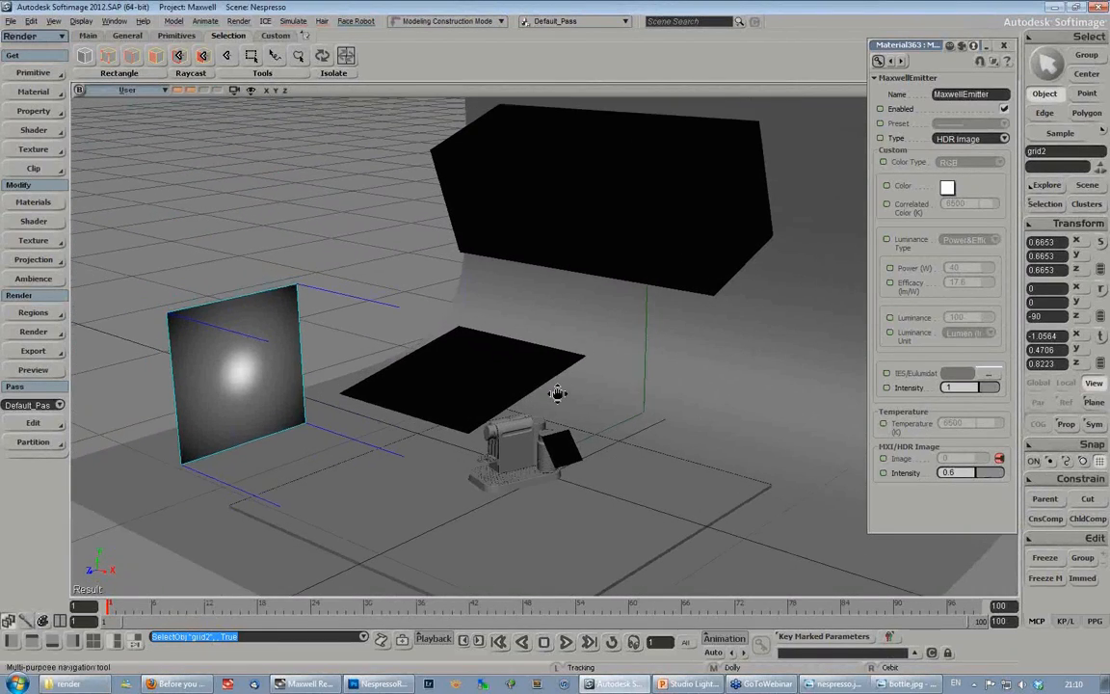
pyautogui.moveTo(558, 391); pyautogui.dragTo(537, 361, button='middle')
pyautogui.moveTo(538, 361); pyautogui.dragTo(484, 346)
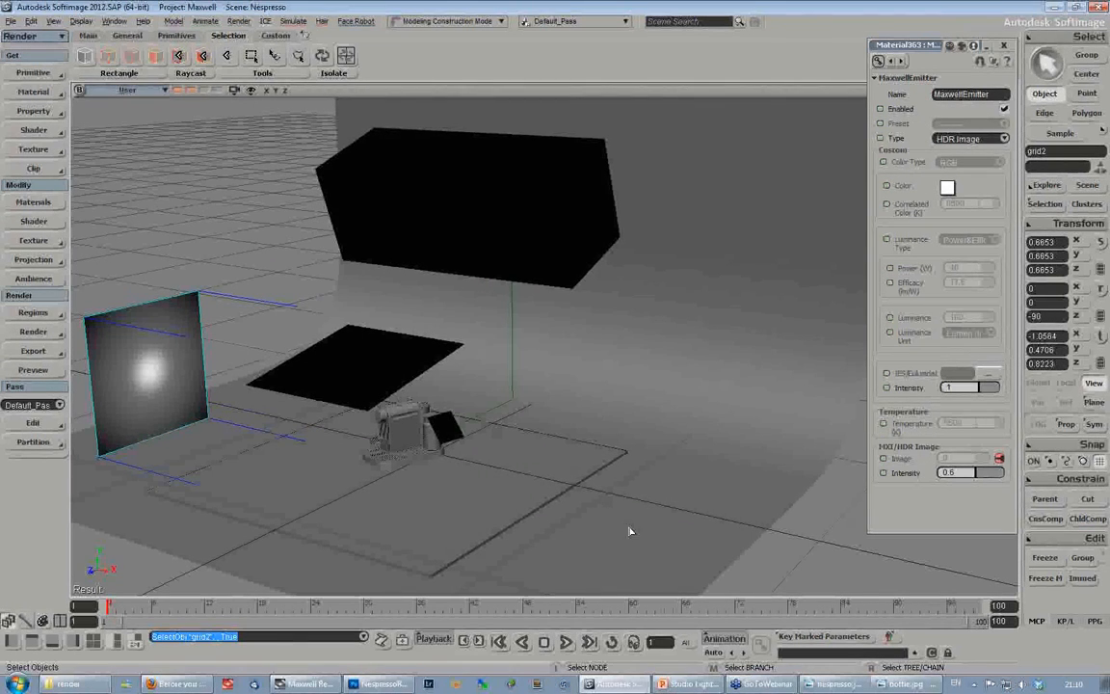
# - Switch to PowerPoint to show the Lighting tips slide, and return to the studio scene in Softimage
pyautogui.click(688, 684)
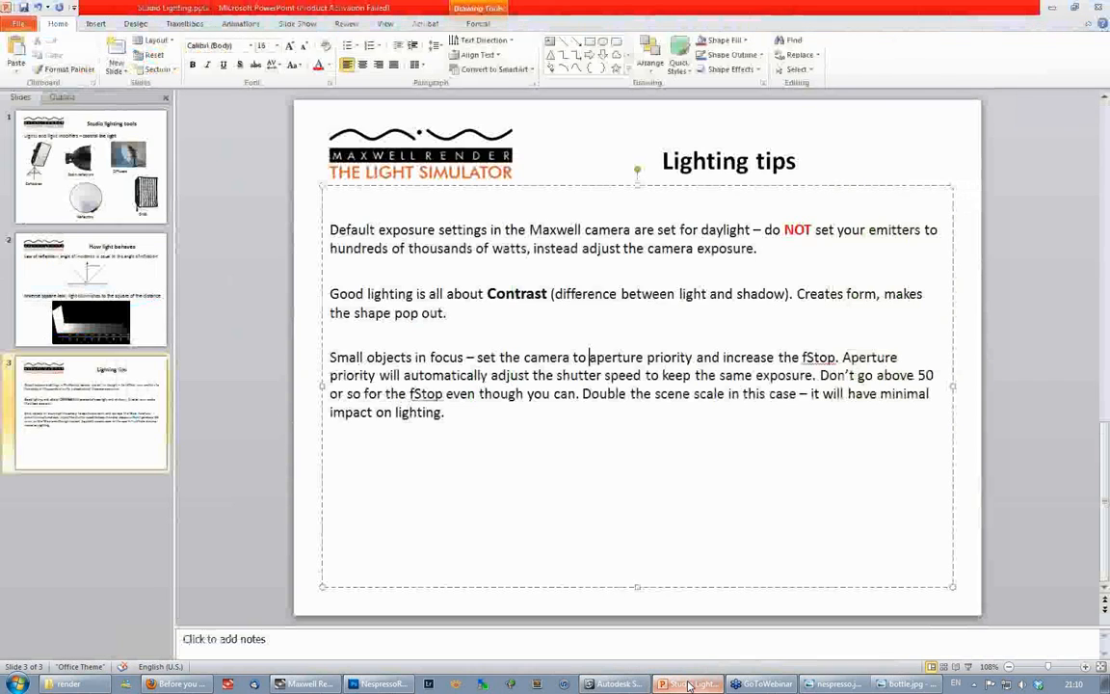
pyautogui.click(636, 686)
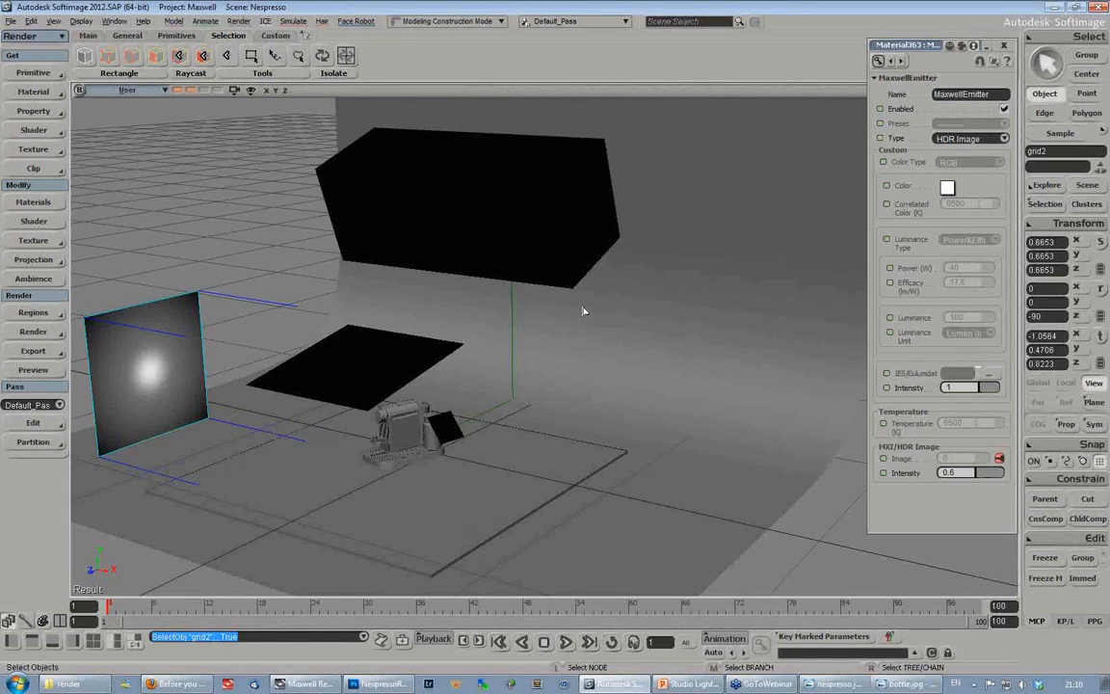
# - Switch to Maxwell Render, resume the coffee machine render from its existing MXI output, and stop it
pyautogui.click(305, 687)
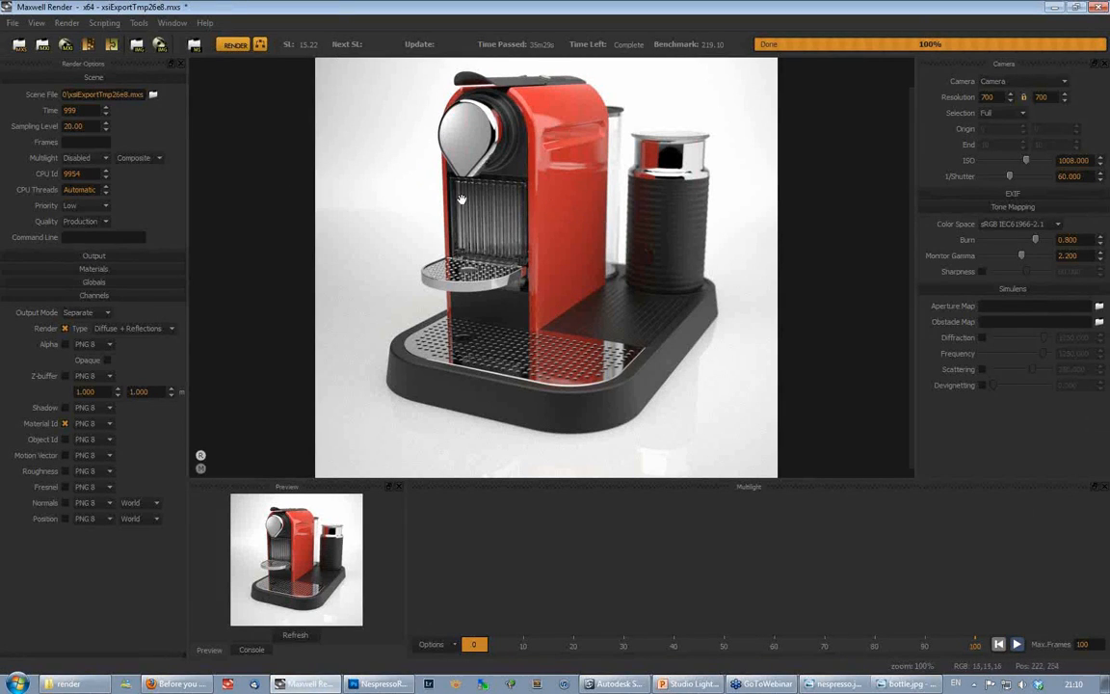
pyautogui.click(234, 46)
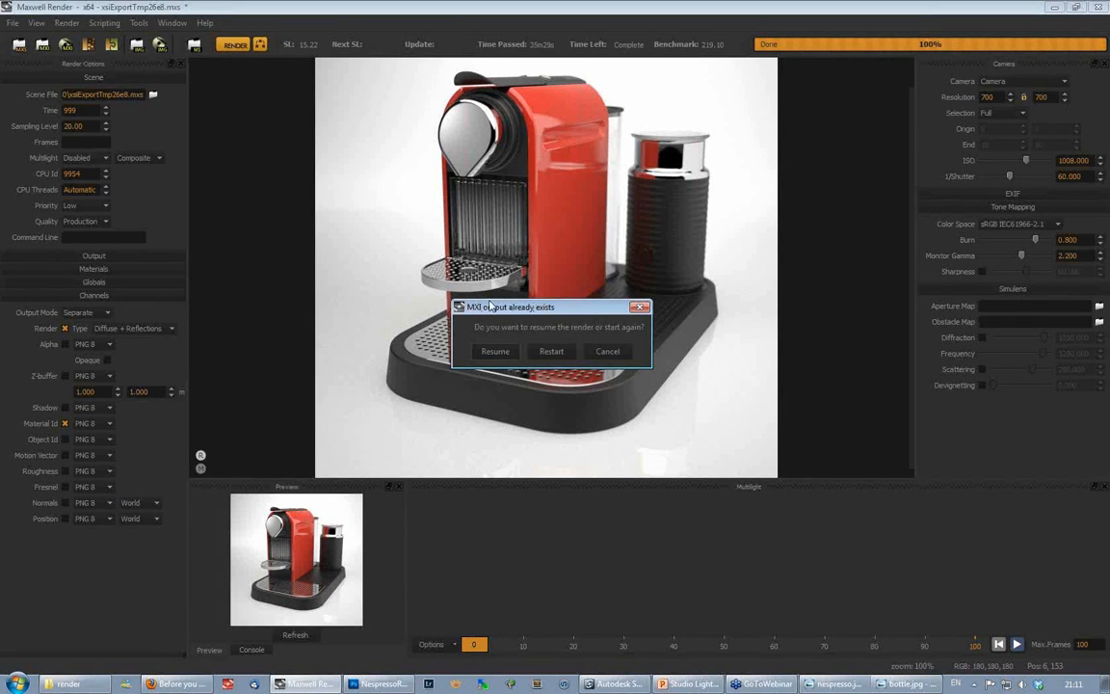
pyautogui.click(495, 353)
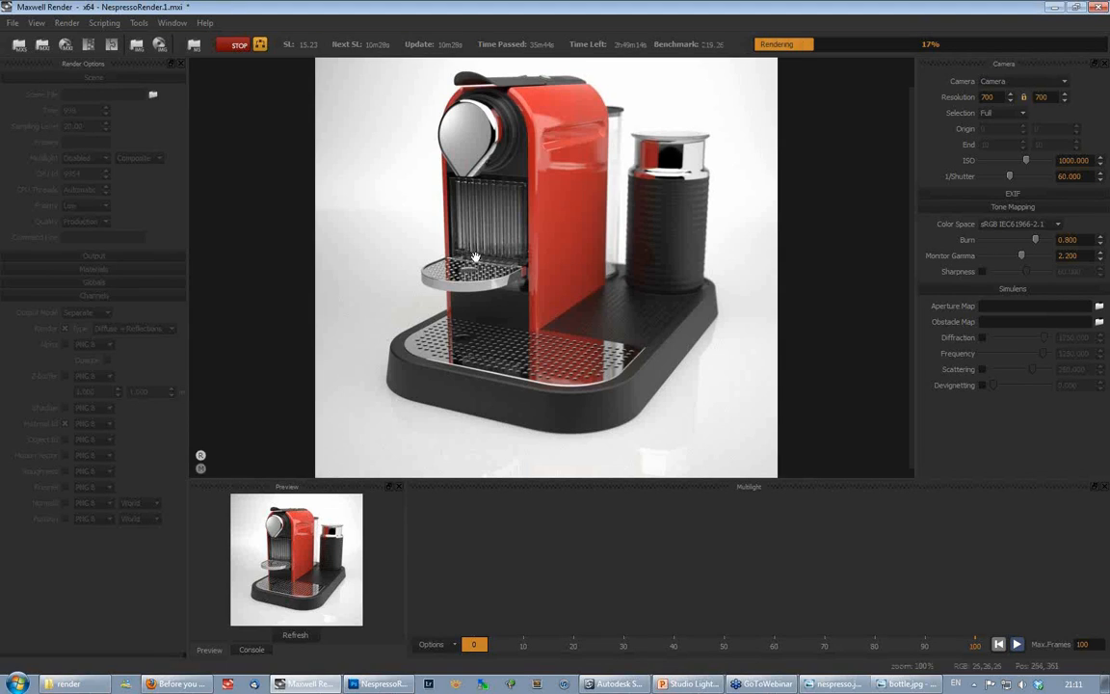
pyautogui.click(235, 46)
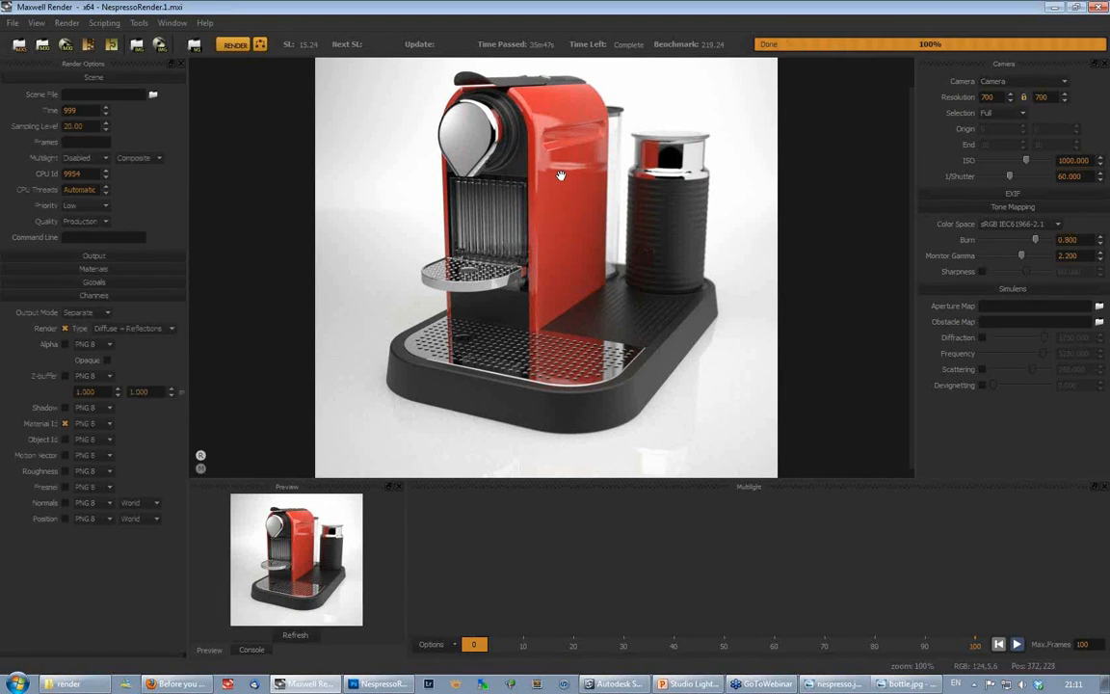
# - Switch back to Softimage, shift the MaxwellEmitter properties window slightly, and view the coffee machine and its nearby emitter planes up close
pyautogui.moveTo(619, 686)
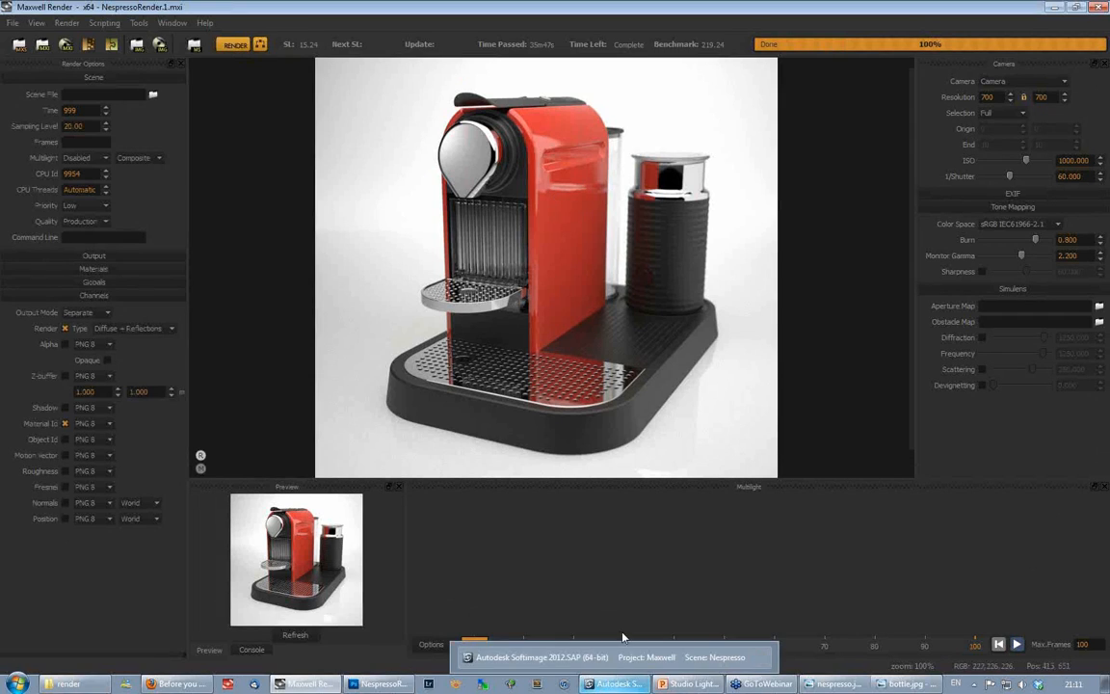
pyautogui.click(620, 686)
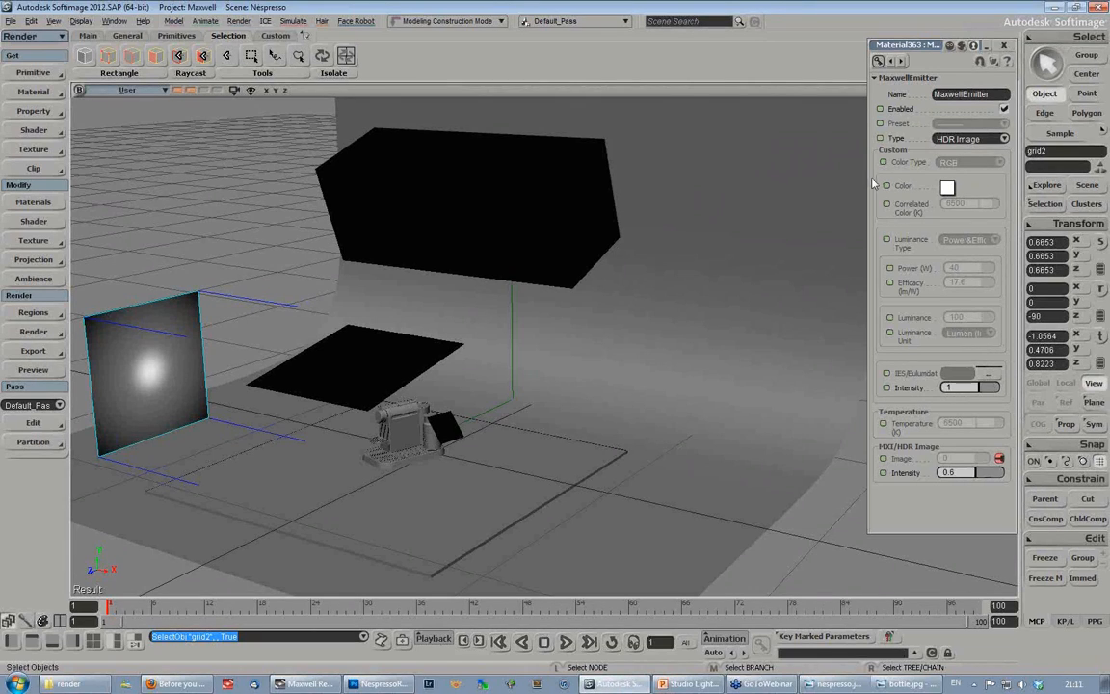
pyautogui.moveTo(920, 50); pyautogui.dragTo(892, 50)
pyautogui.press('s')
pyautogui.moveTo(534, 396); pyautogui.dragTo(535, 401, button='right')
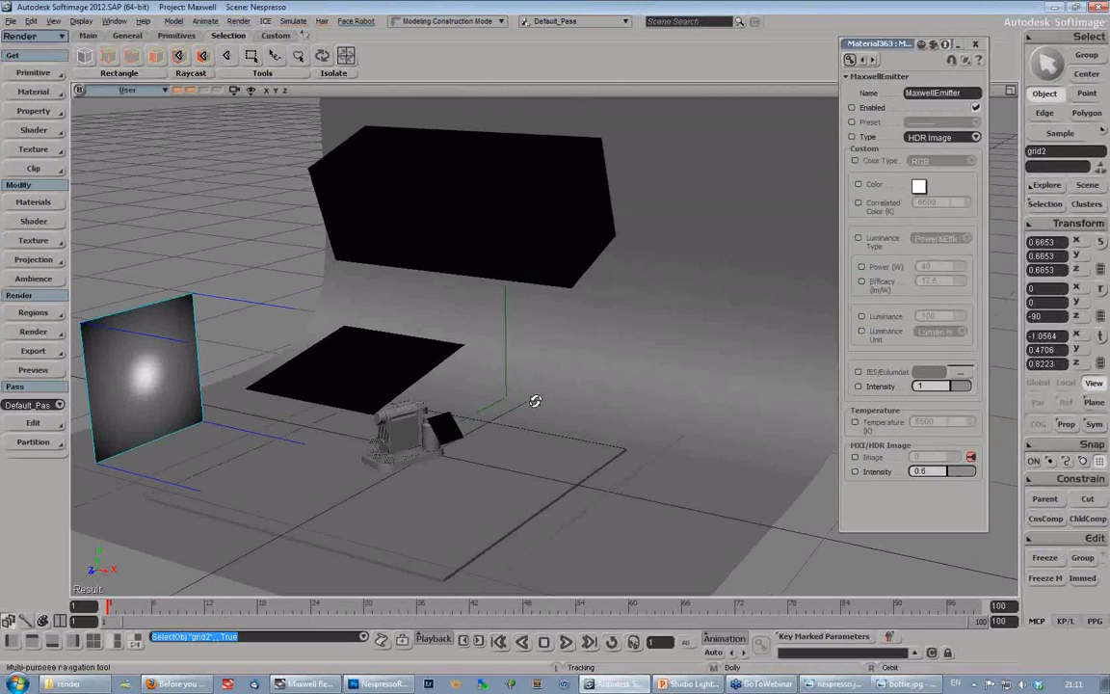
pyautogui.moveTo(535, 401); pyautogui.dragTo(503, 436, button='middle')
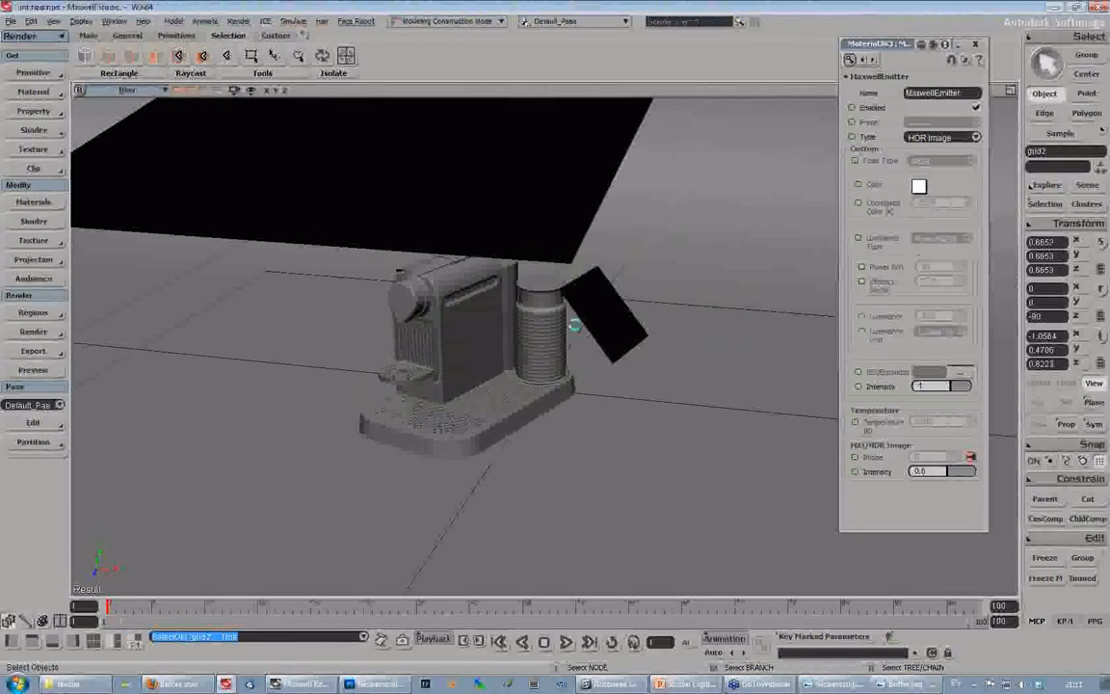
# - Switch to Maxwell Studio, add a new camera to the untitled scene, and import the cube primitive from the object library
pyautogui.rightClick(34, 105)
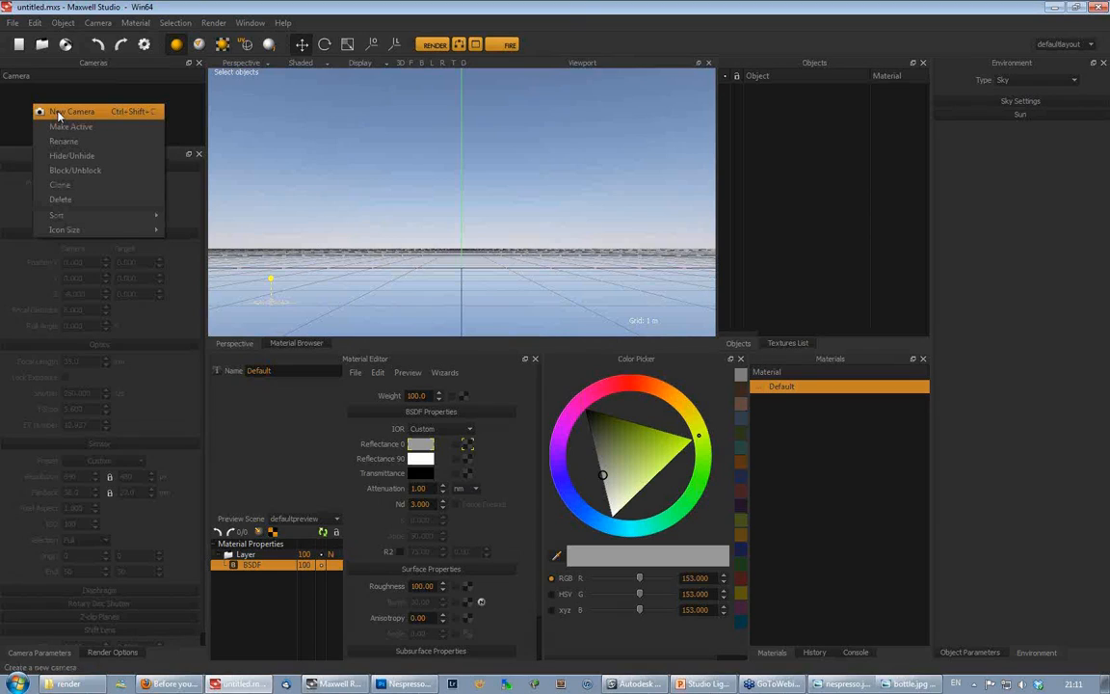
pyautogui.click(58, 112)
pyautogui.click(12, 22)
pyautogui.moveTo(87, 131)
pyautogui.moveTo(202, 132)
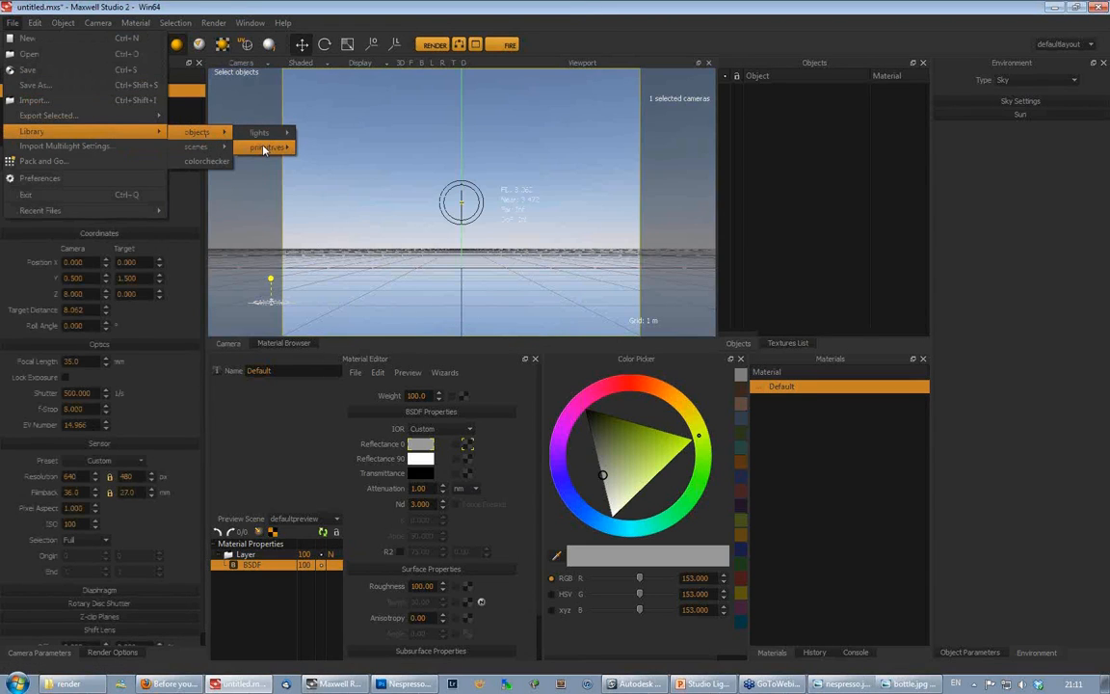
pyautogui.moveTo(265, 149)
pyautogui.click(313, 159)
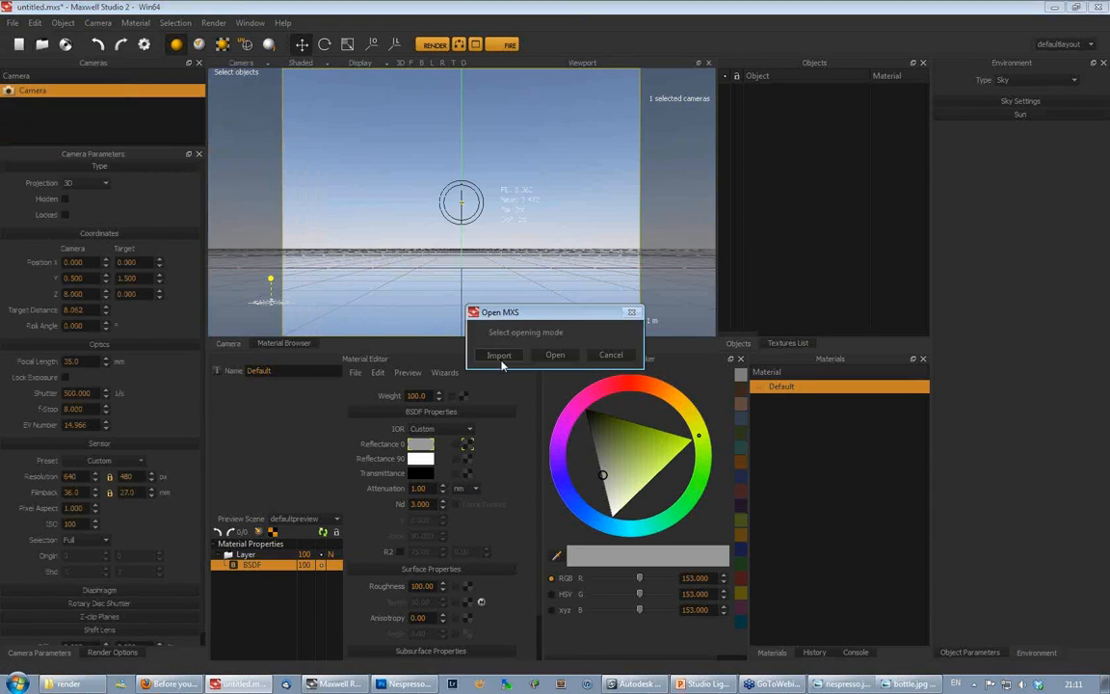
pyautogui.click(499, 354)
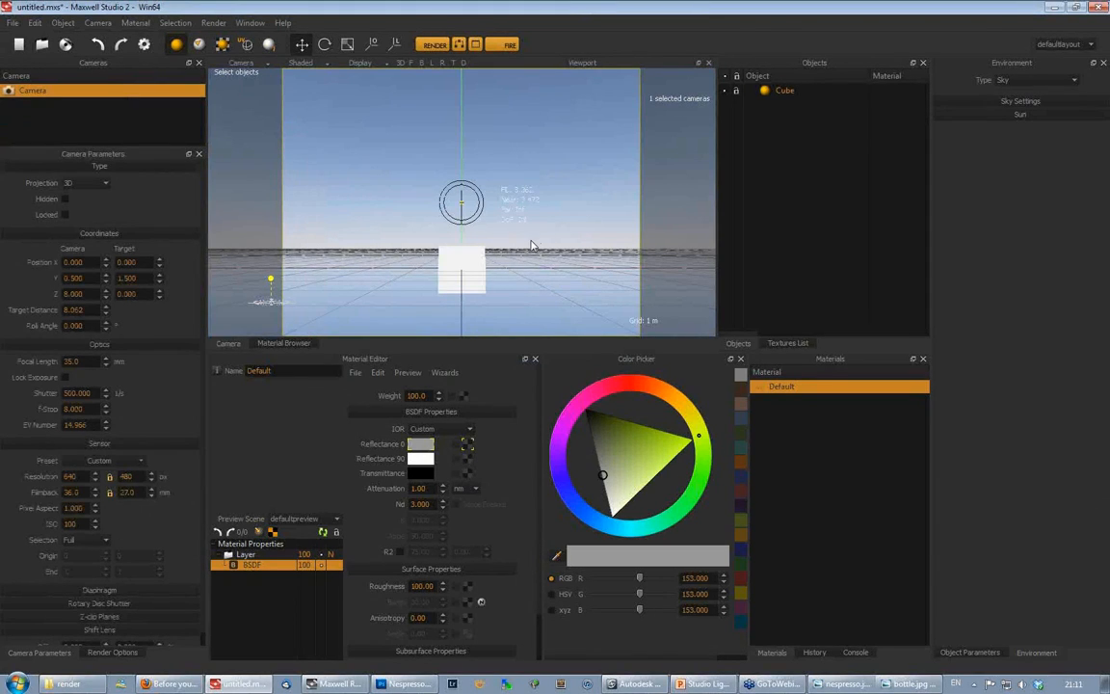
# - Position the new camera close to the cube, looking down at one corner so the cube fills the frame
pyautogui.moveTo(530, 245)
pyautogui.keyDown('alt'); pyautogui.mouseDown()
pyautogui.moveTo(510, 272)
pyautogui.moveTo(520, 242)
pyautogui.mouseUp(); pyautogui.keyUp('alt')
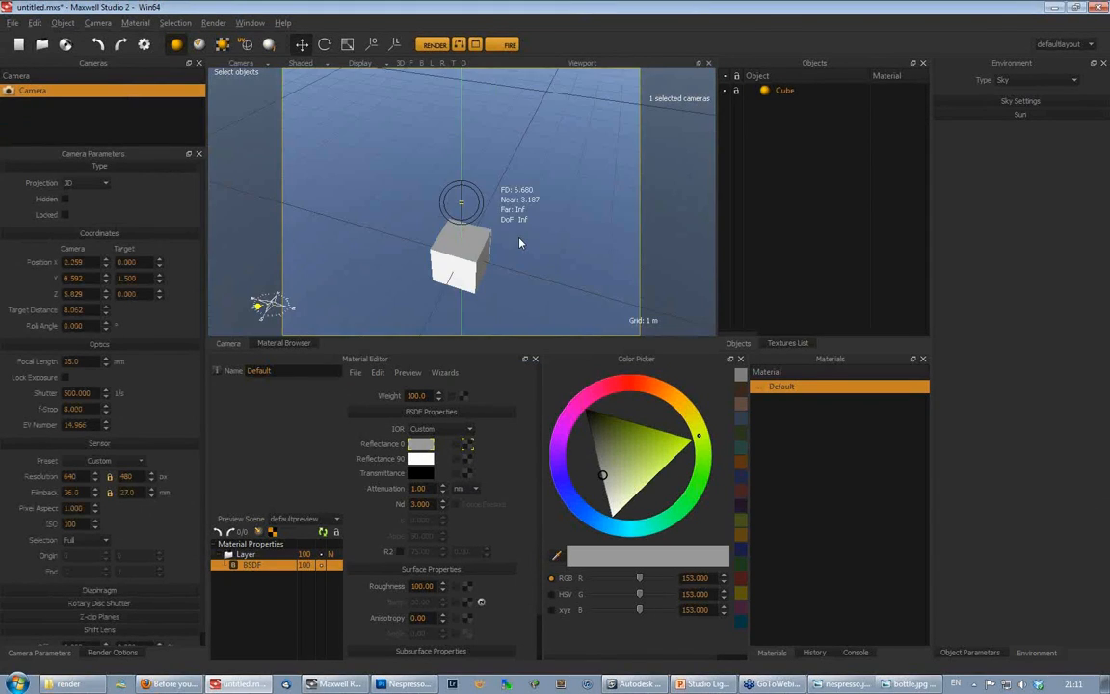
pyautogui.keyDown('alt'); pyautogui.moveTo(520, 243); pyautogui.dragTo(538, 192, button='middle'); pyautogui.keyUp('alt')
pyautogui.scroll(6, 538, 193)
pyautogui.keyDown('alt'); pyautogui.moveTo(538, 193); pyautogui.dragTo(501, 241); pyautogui.keyUp('alt')
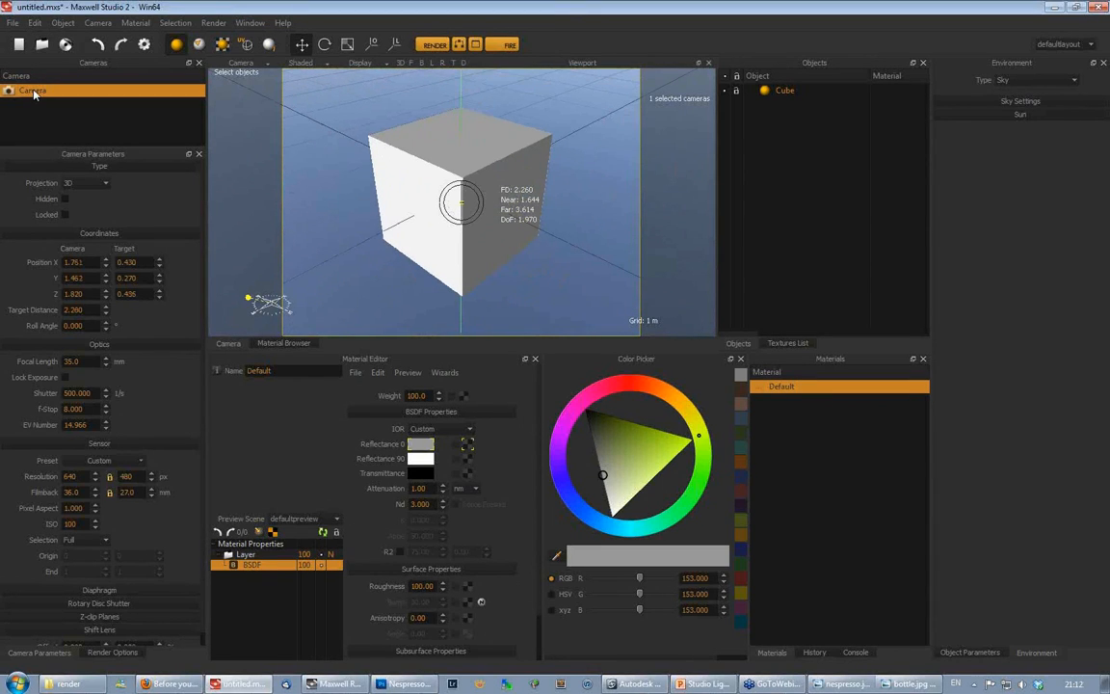
# - Set the camera's focal length to 14 mm and move the camera in until the cube fills the frame again
pyautogui.doubleClick(75, 361)
pyautogui.write('14')
pyautogui.press('Return')
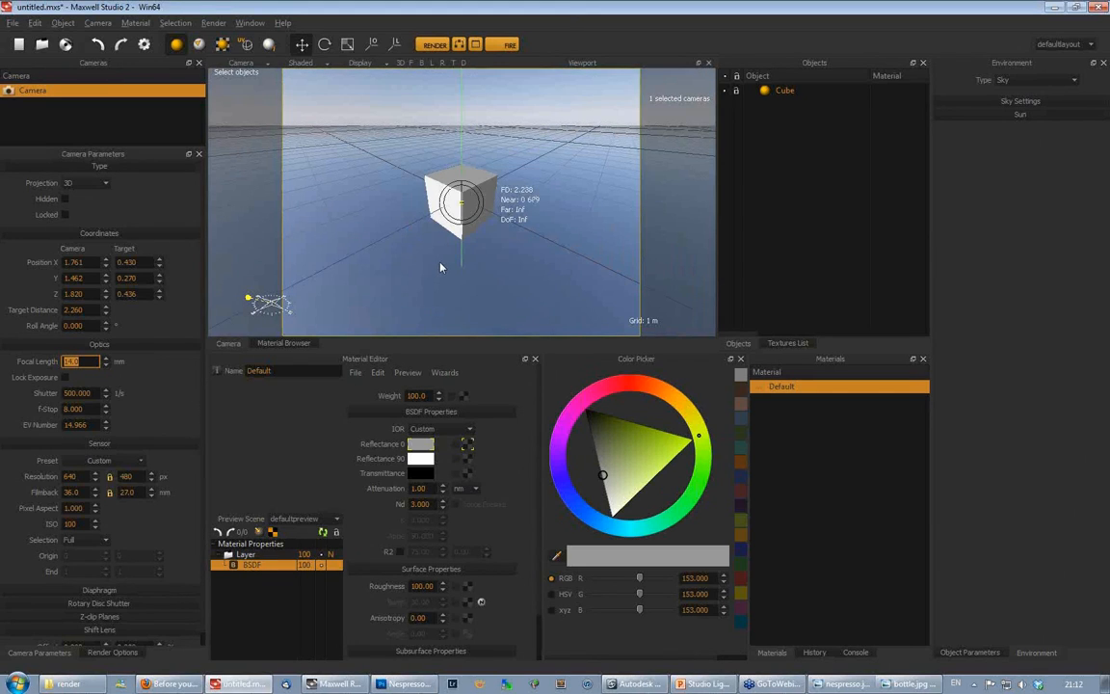
pyautogui.keyDown('alt'); pyautogui.moveTo(446, 256); pyautogui.dragTo(575, 82, button='right'); pyautogui.keyUp('alt')
pyautogui.keyDown('alt'); pyautogui.moveTo(576, 82); pyautogui.dragTo(491, 218); pyautogui.keyUp('alt')
# - Set the camera's focal length to 200 mm and move the camera back until the whole cube fits the frame
pyautogui.moveTo(87, 362); pyautogui.dragTo(37, 368)
pyautogui.write('200')
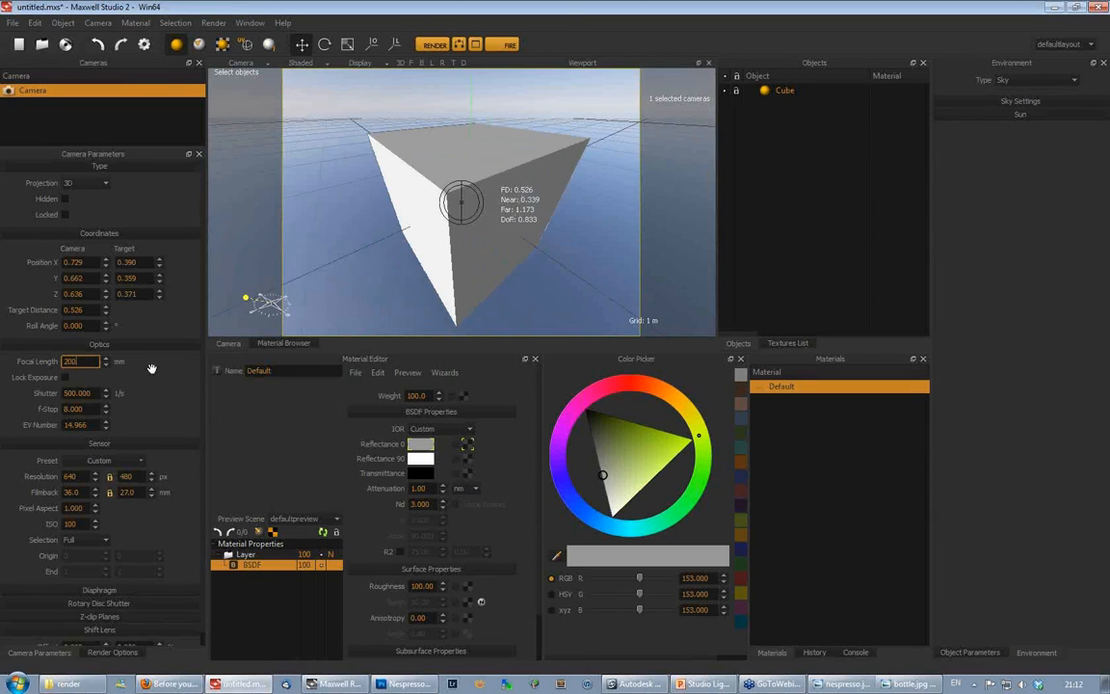
pyautogui.press('Return')
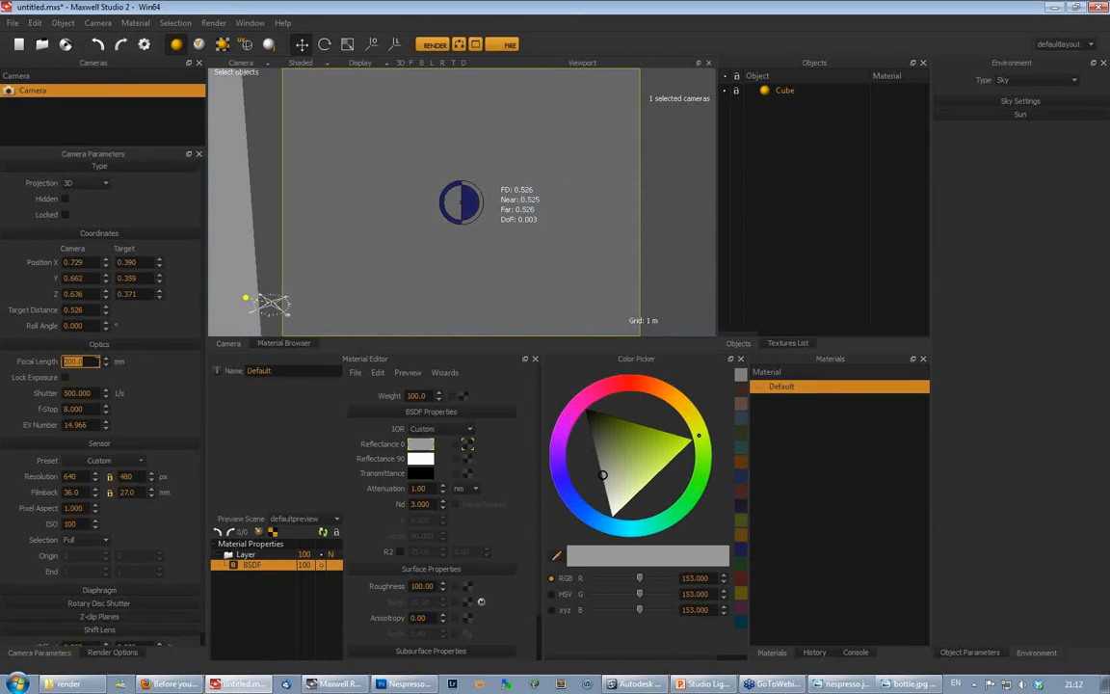
pyautogui.scroll(-15, 460, 231)
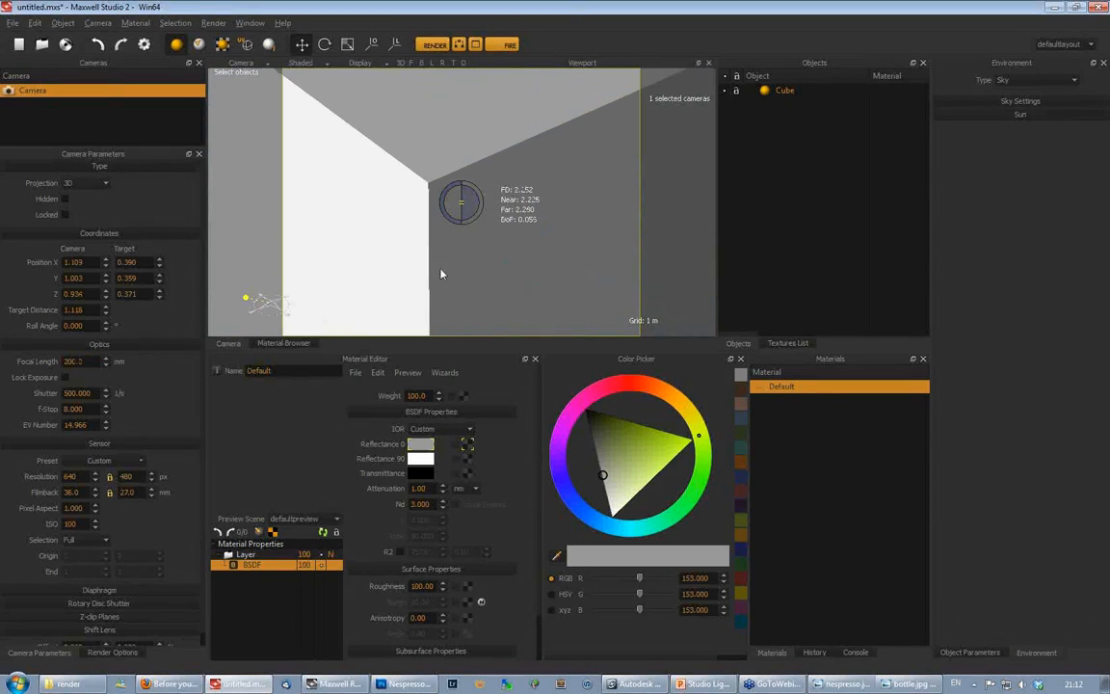
pyautogui.scroll(-15, 516, 241)
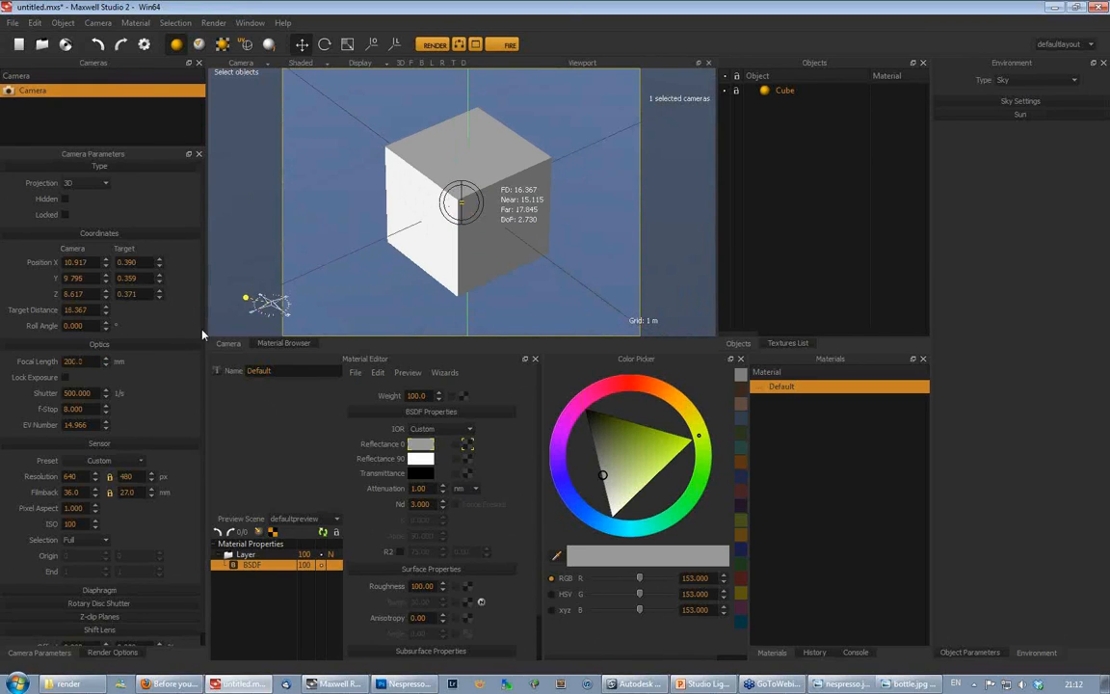
pyautogui.scroll(10, 513, 237)
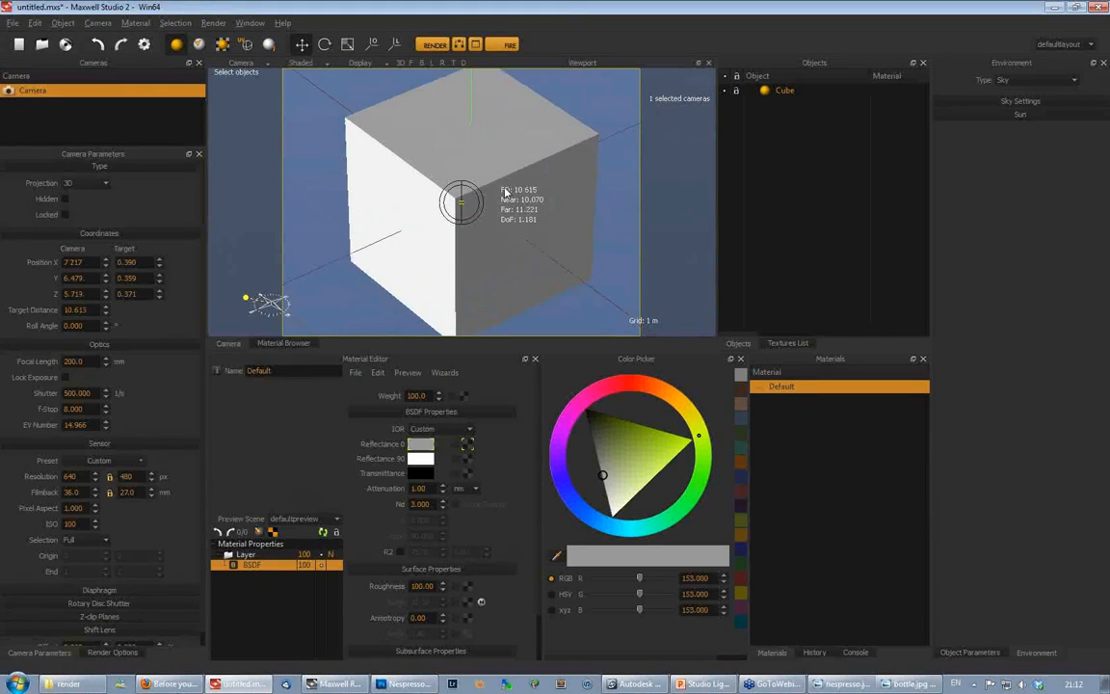
pyautogui.scroll(-6, 543, 202)
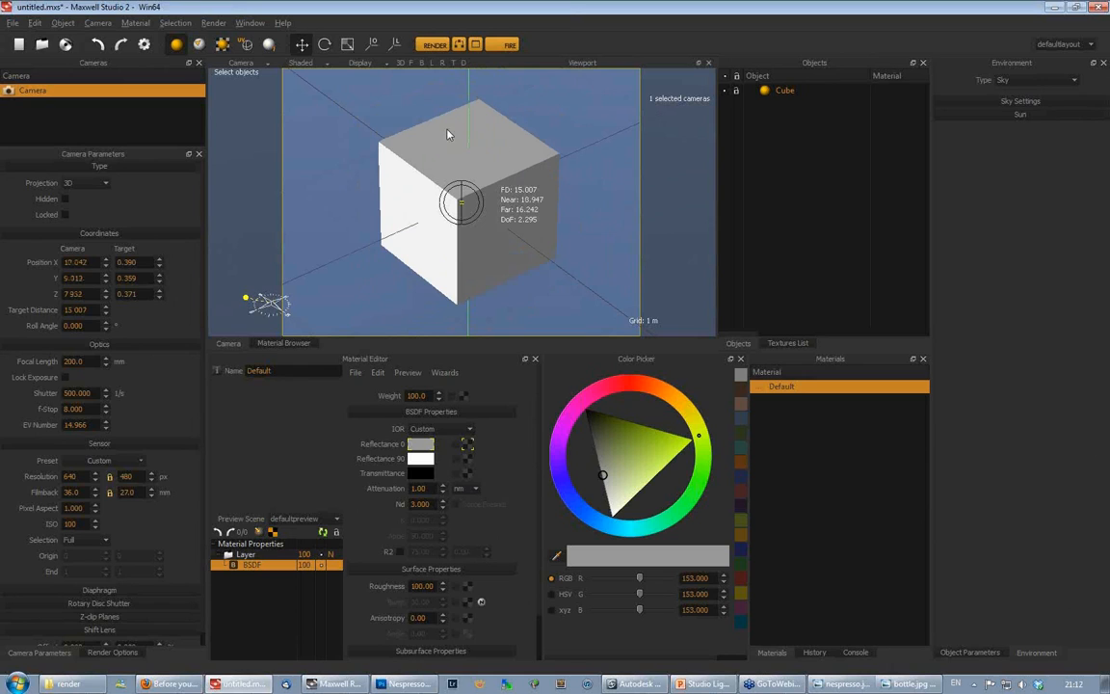
# - Clone the cube and move the clone back along its blue axis so it stands behind the original
pyautogui.moveTo(504, 249)
pyautogui.keyDown('alt'); pyautogui.mouseDown()
pyautogui.moveTo(458, 245)
pyautogui.moveTo(521, 245)
pyautogui.mouseUp(); pyautogui.keyUp('alt')
pyautogui.moveTo(520, 192)
pyautogui.keyDown('alt'); pyautogui.mouseDown(button='middle')
pyautogui.moveTo(478, 188)
pyautogui.moveTo(490, 202)
pyautogui.moveTo(508, 186)
pyautogui.mouseUp(button='middle'); pyautogui.keyUp('alt')
pyautogui.click(782, 90)
pyautogui.rightClick(782, 91)
pyautogui.click(751, 114)
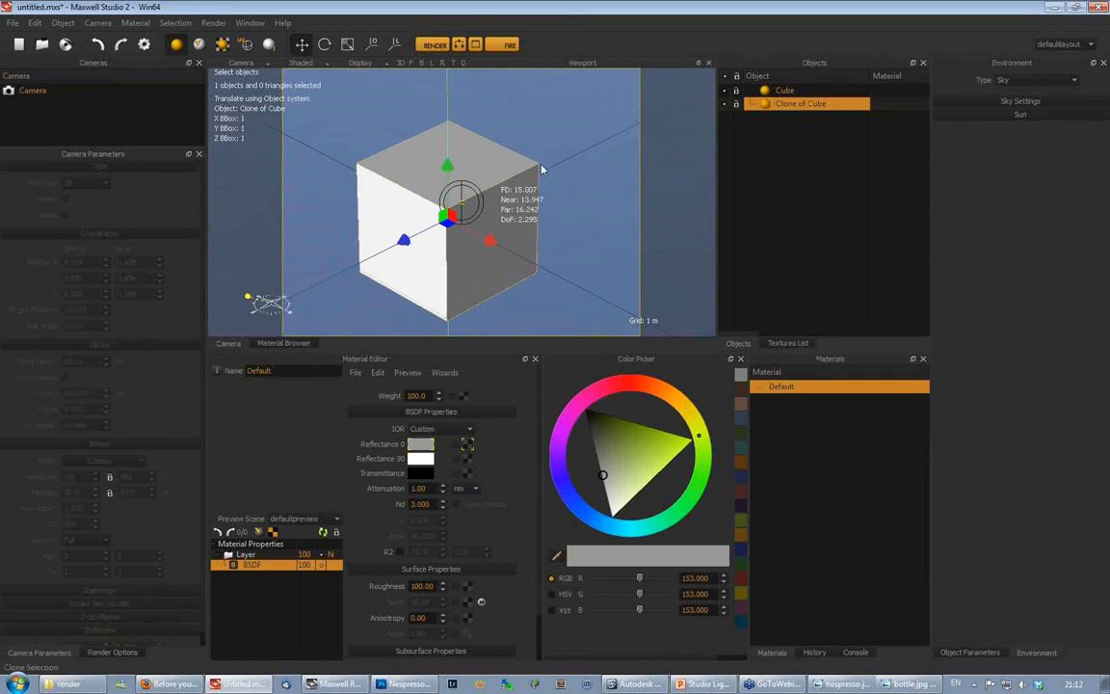
pyautogui.moveTo(398, 251)
pyautogui.mouseDown()
pyautogui.moveTo(548, 237)
pyautogui.moveTo(530, 263)
pyautogui.moveTo(549, 241)
pyautogui.mouseUp()
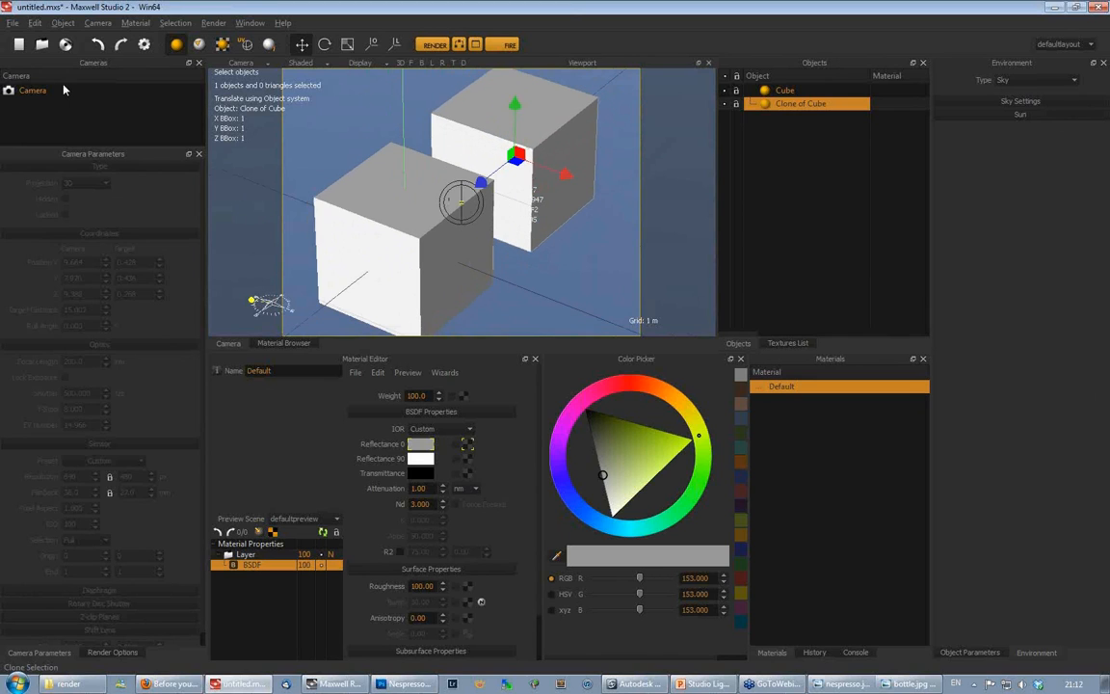
pyautogui.click(63, 88)
pyautogui.moveTo(487, 179); pyautogui.dragTo(565, 128)
# - Set the camera's focal length to 35 mm and move the camera in until the two cubes fill the frame
pyautogui.click(26, 363)
pyautogui.write('35')
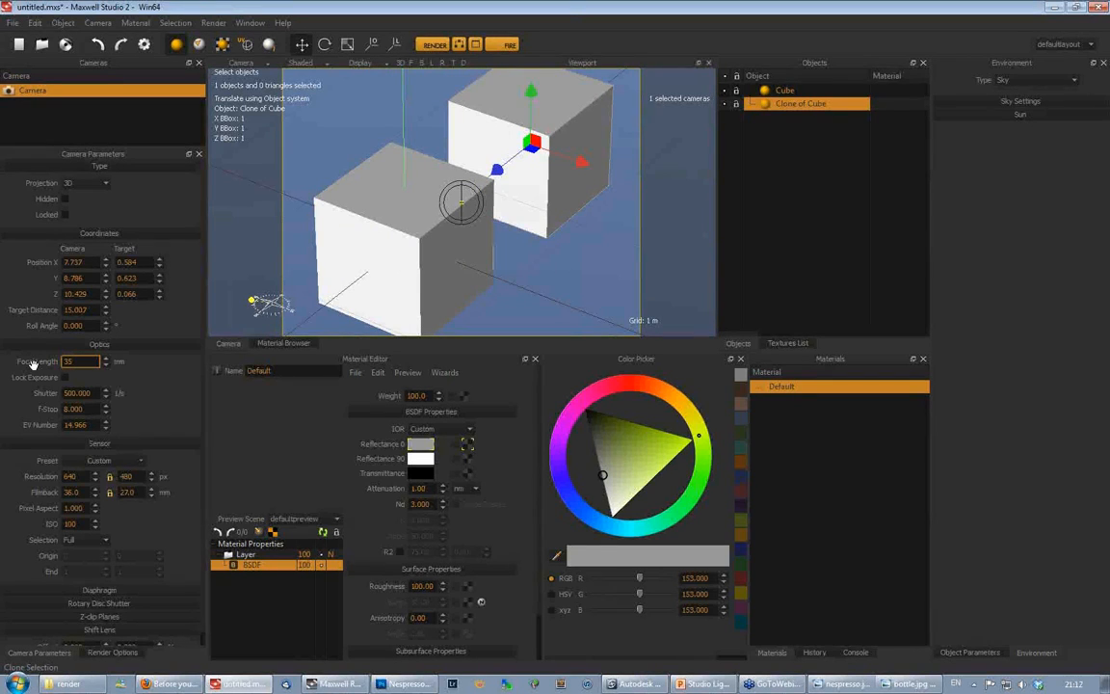
pyautogui.press('Return')
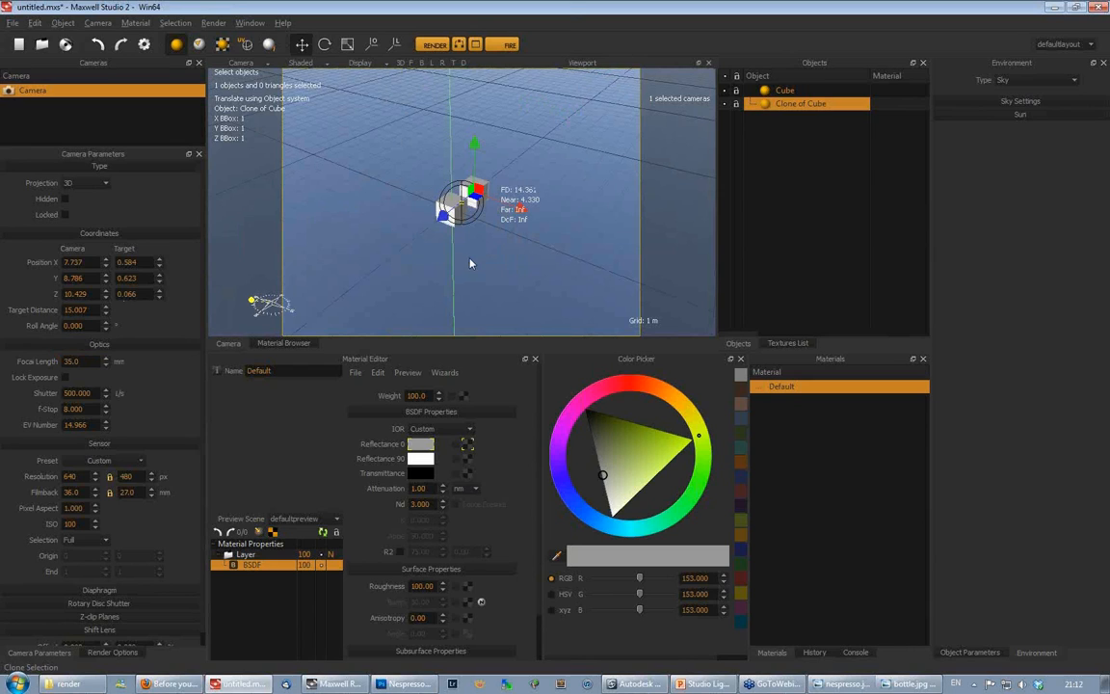
pyautogui.keyDown('alt'); pyautogui.moveTo(472, 260); pyautogui.dragTo(536, 143, button='right'); pyautogui.keyUp('alt')
pyautogui.keyDown('alt'); pyautogui.moveTo(513, 207); pyautogui.dragTo(501, 261); pyautogui.keyUp('alt')
pyautogui.keyDown('alt'); pyautogui.moveTo(476, 270); pyautogui.dragTo(488, 271, button='middle'); pyautogui.keyUp('alt')
pyautogui.keyDown('alt'); pyautogui.moveTo(488, 270); pyautogui.dragTo(512, 235, button='right'); pyautogui.keyUp('alt')
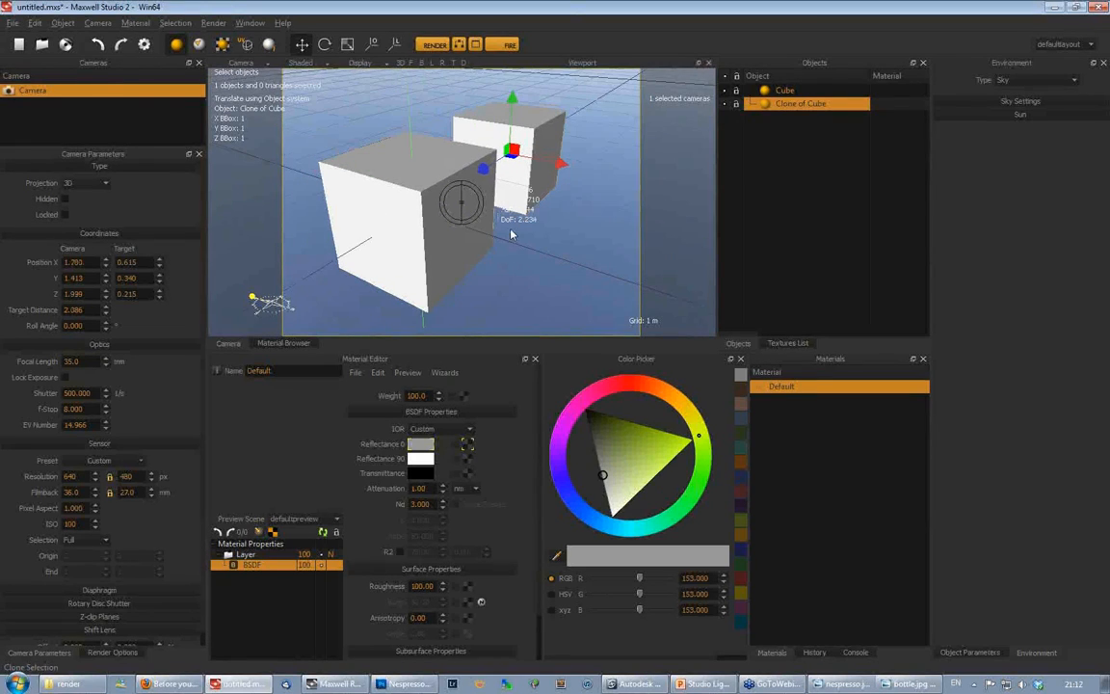
pyautogui.keyDown('alt'); pyautogui.moveTo(512, 235); pyautogui.dragTo(508, 240, button='middle'); pyautogui.keyUp('alt')
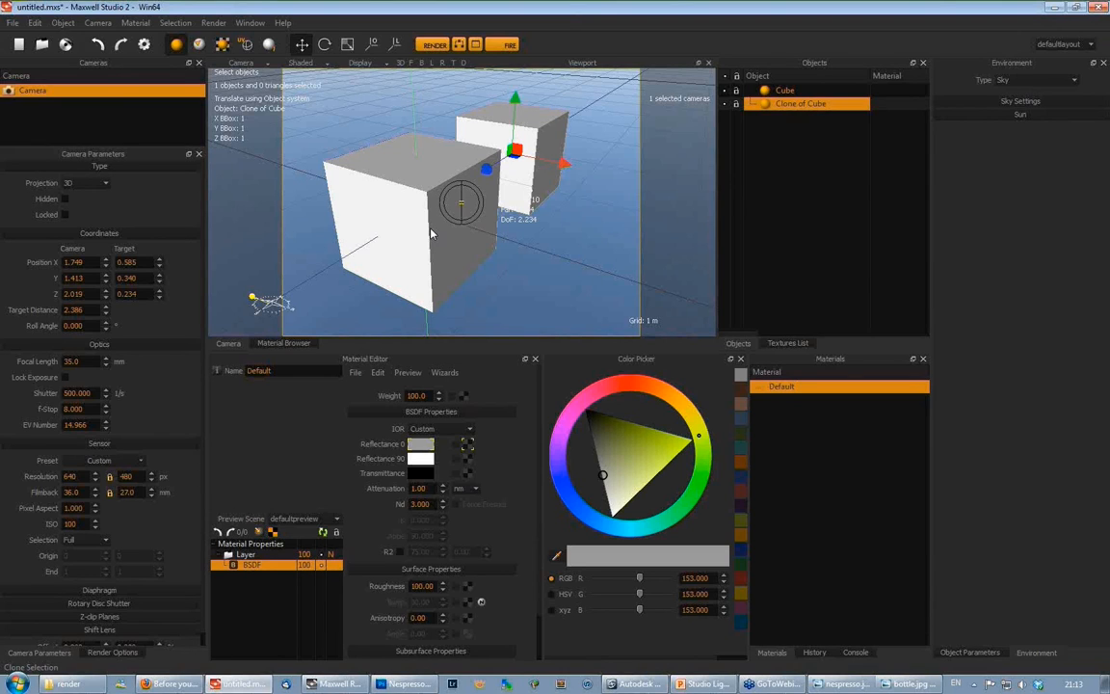
# - Check the Maxwell documentation page in Firefox, return to Maxwell Studio and select the front cube
pyautogui.hotkey('alt', 'Tab')
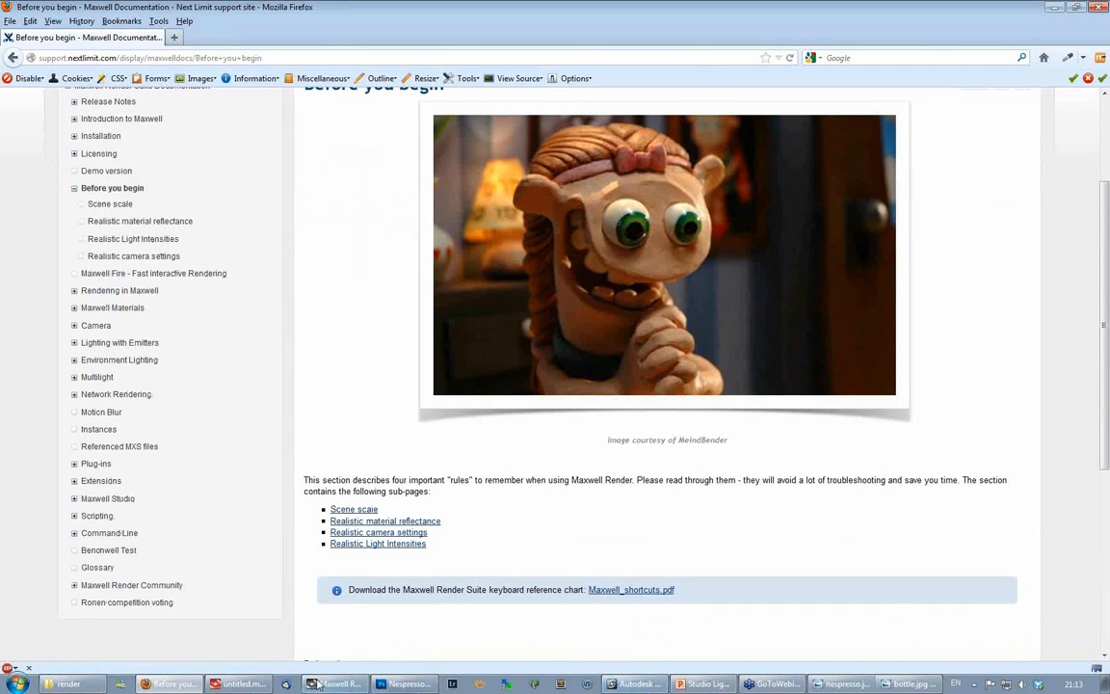
pyautogui.click(215, 685)
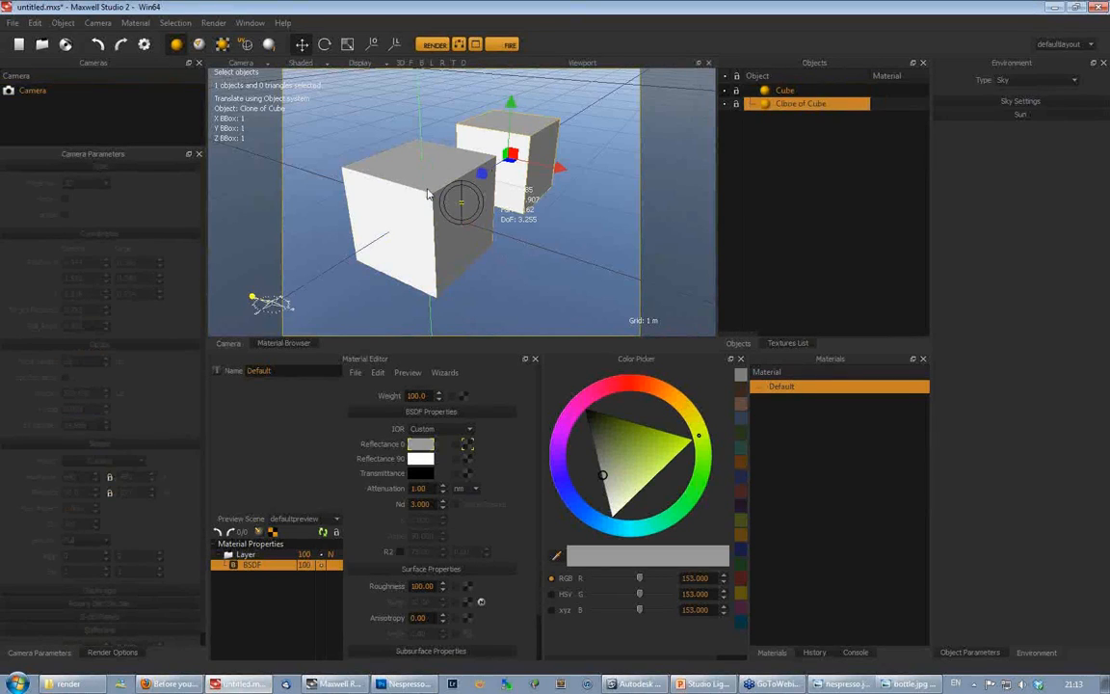
pyautogui.click(423, 190)
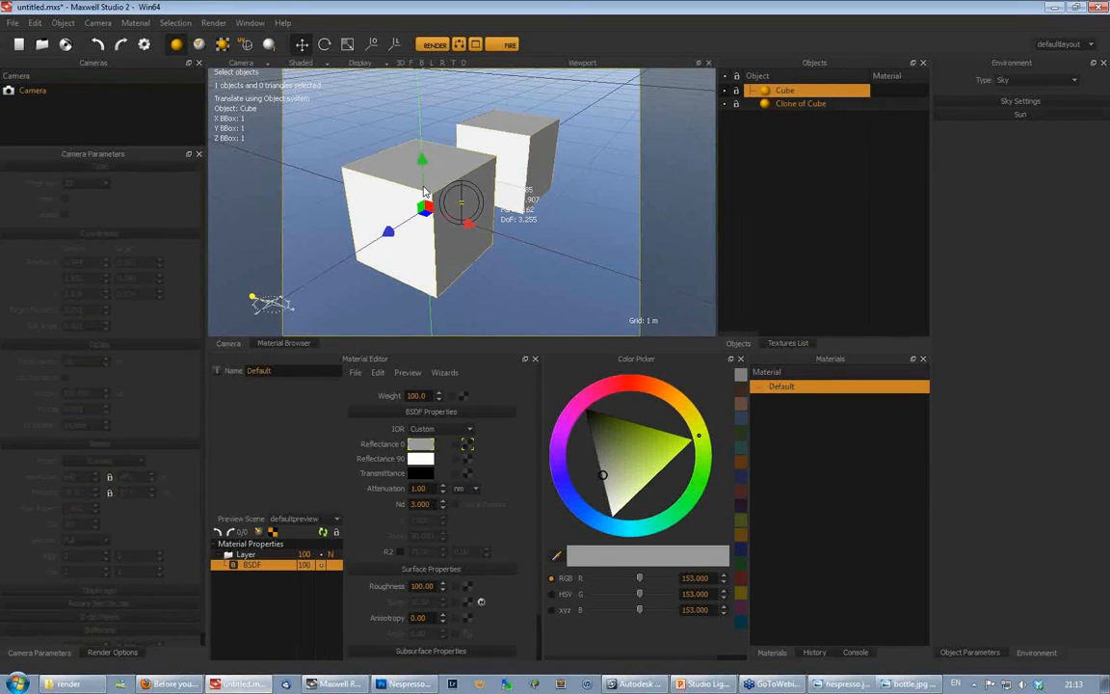
# - Switch to Photoshop to view the Nespresso render and clear the stray selection on its red side panel
pyautogui.click(406, 685)
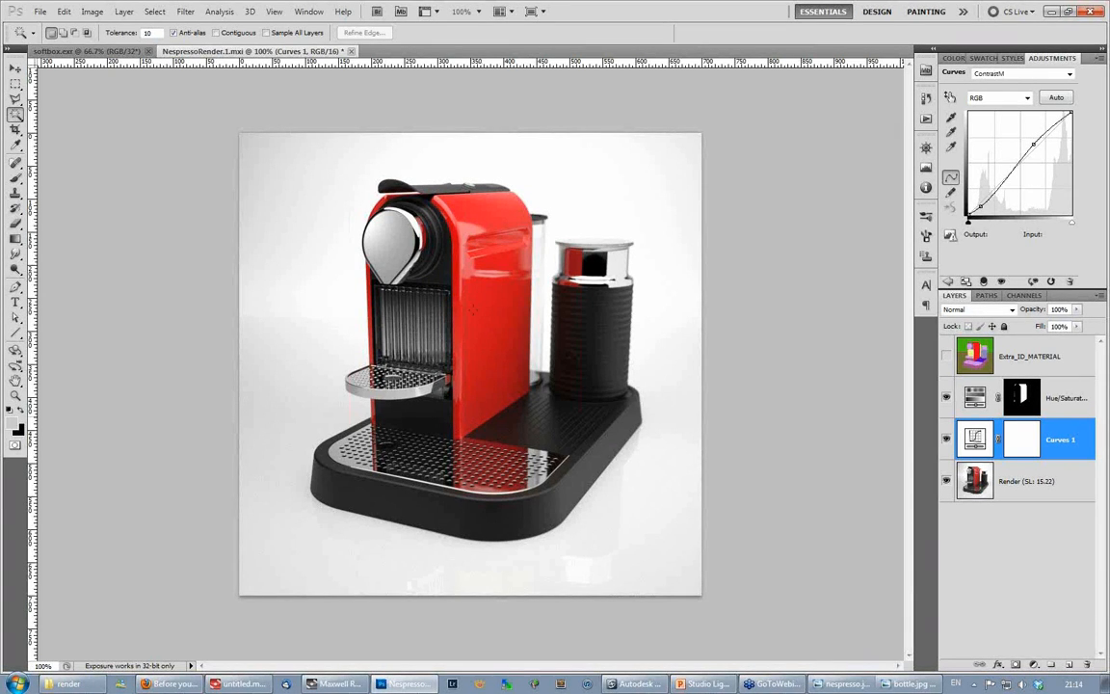
pyautogui.click(426, 281)
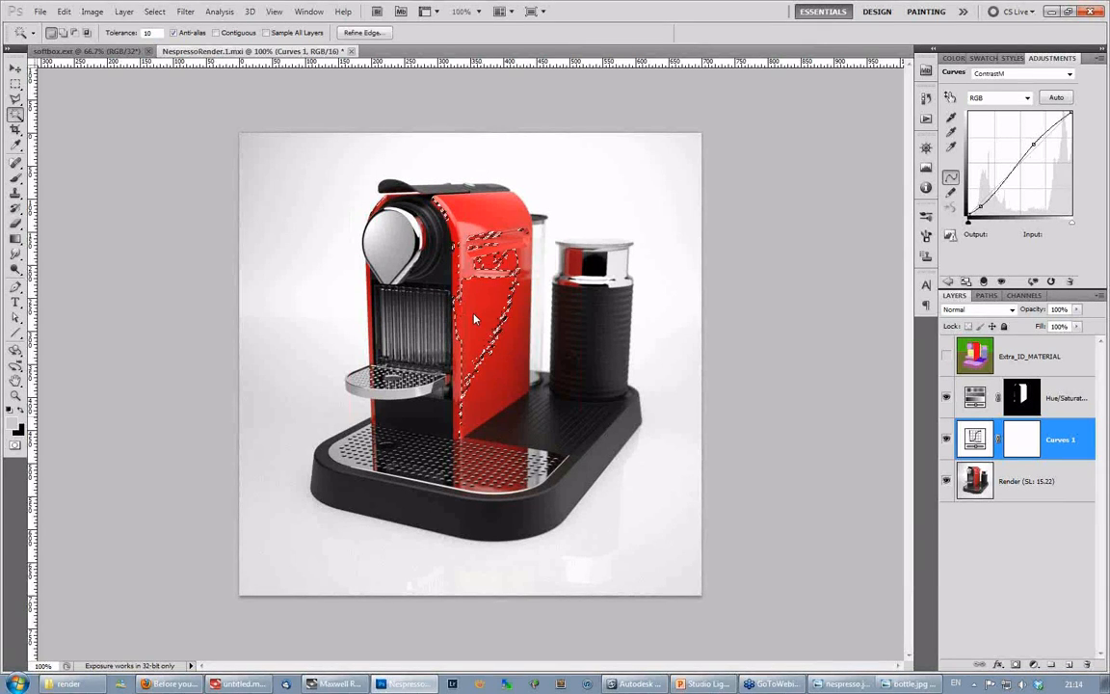
pyautogui.press('v')
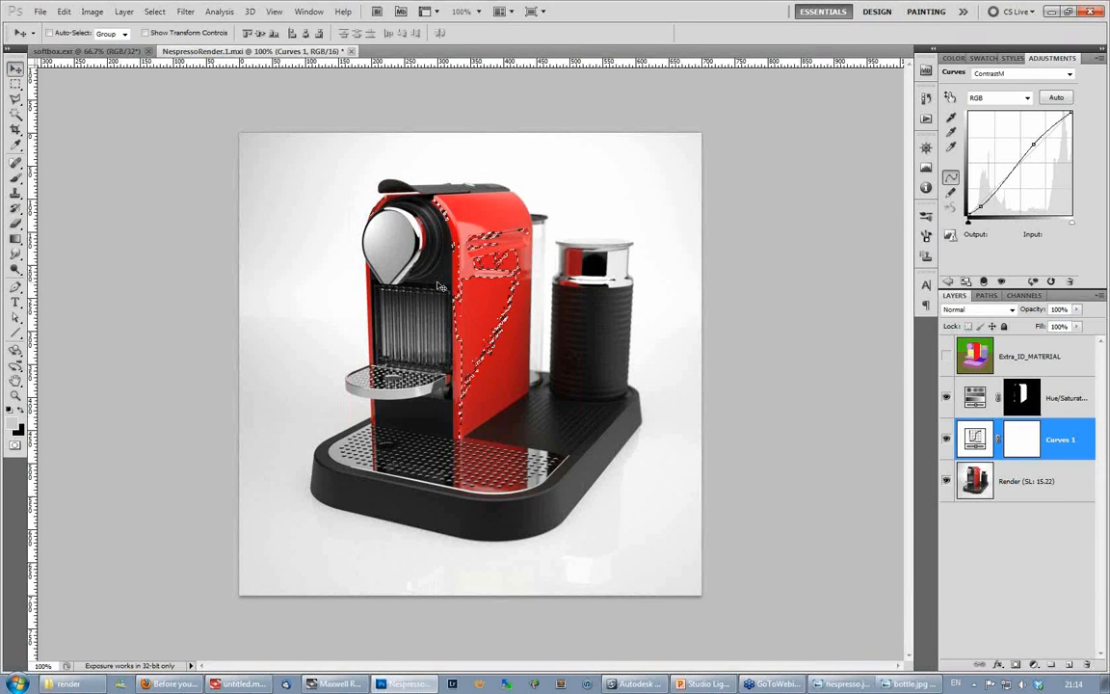
pyautogui.hotkey('ctrl', 'd')
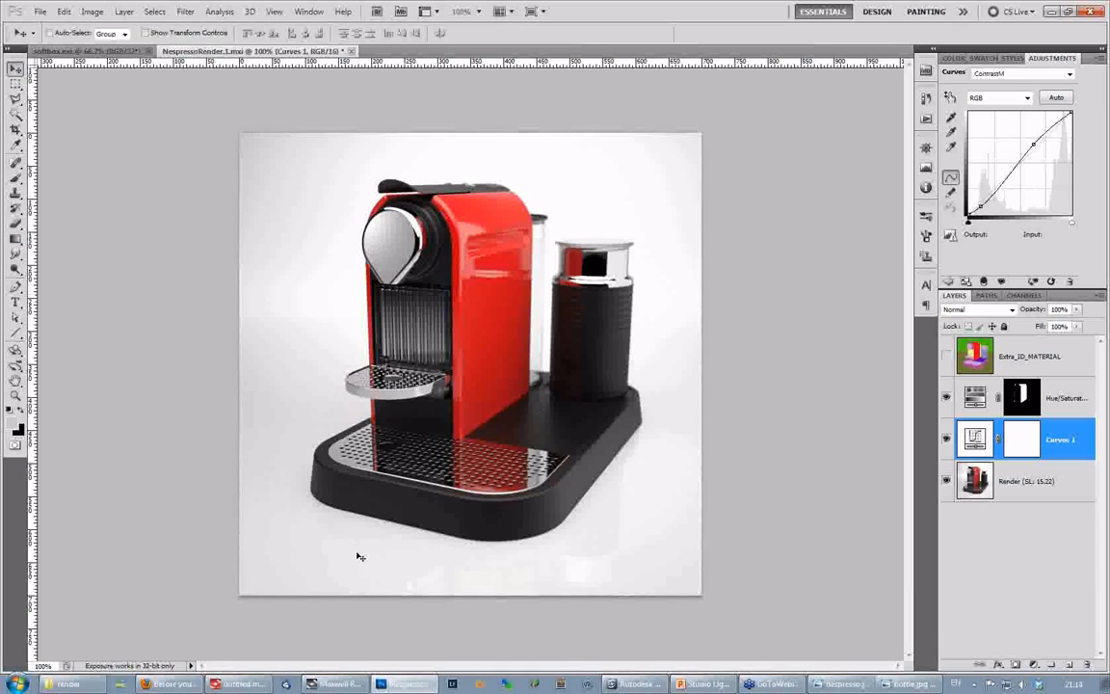
# - Switch to Softimage, open the recent Bottle scene and select the bottle
pyautogui.click(639, 685)
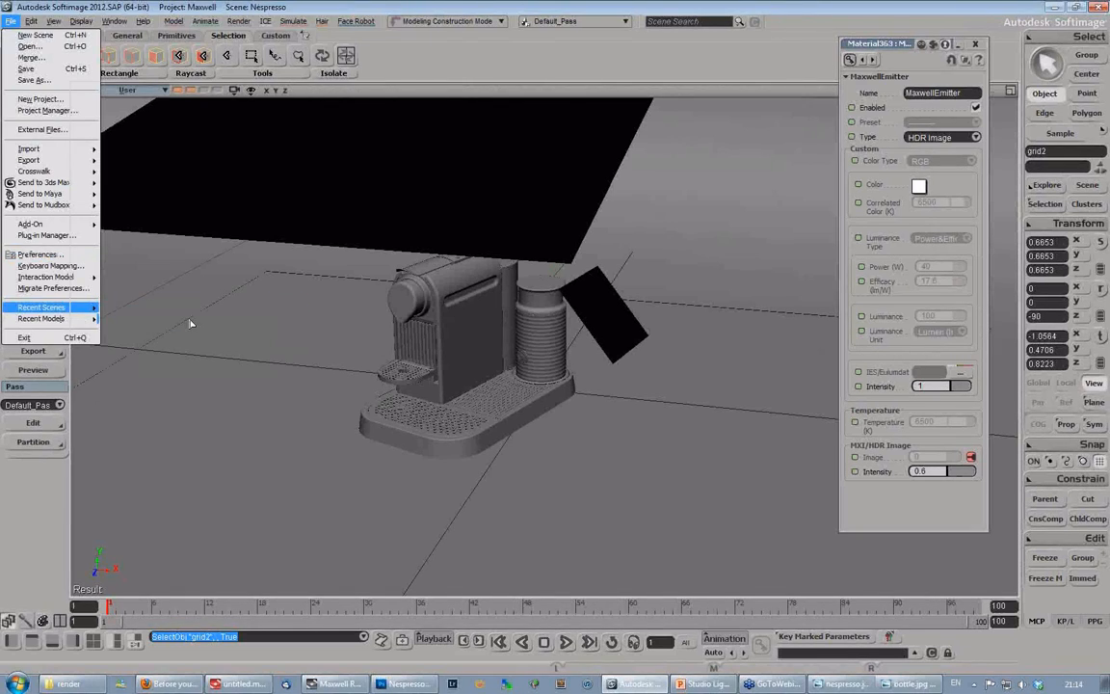
pyautogui.click(190, 324)
pyautogui.click(581, 376)
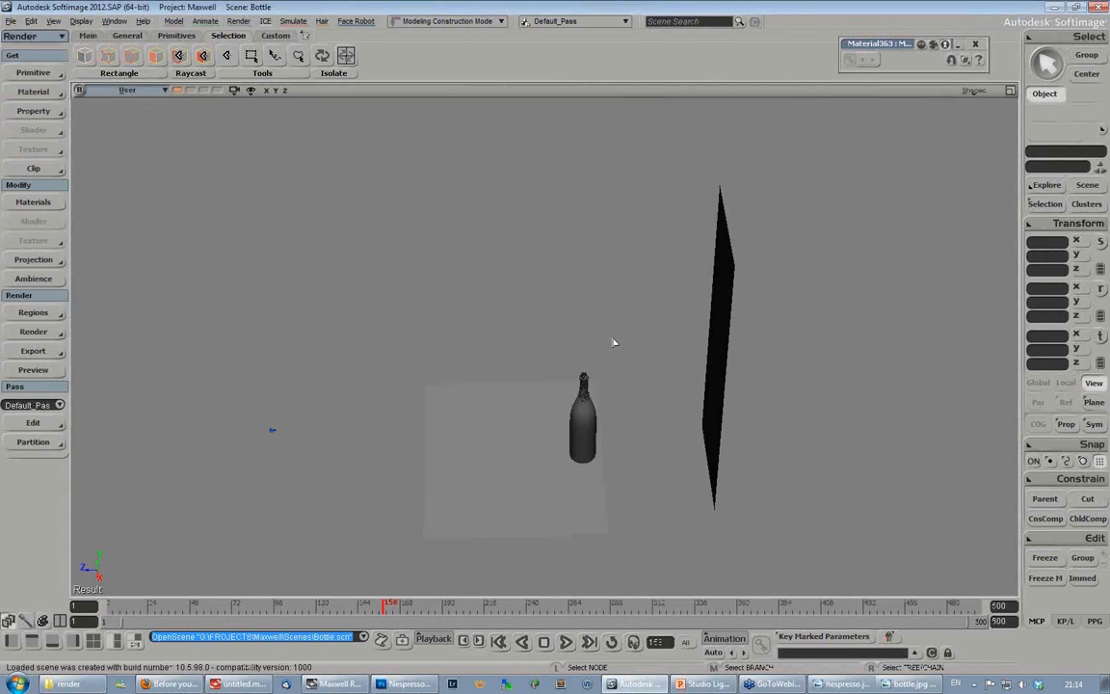
pyautogui.click(591, 424)
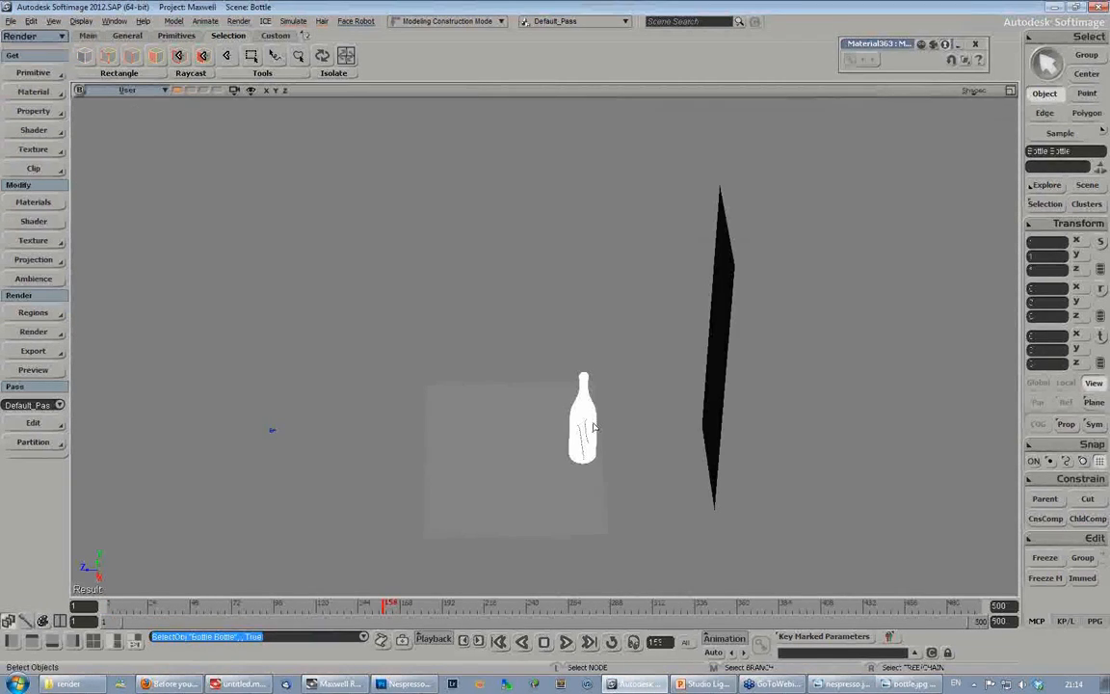
# - Frame the selected bottle up close and switch the viewport display to Wireframe
pyautogui.press('f')
pyautogui.press('s')
pyautogui.moveTo(594, 426); pyautogui.dragTo(708, 356, button='right')
pyautogui.moveTo(708, 356); pyautogui.dragTo(610, 454, button='middle')
pyautogui.moveTo(610, 454); pyautogui.dragTo(546, 455, button='right')
pyautogui.moveTo(546, 455); pyautogui.dragTo(550, 379)
pyautogui.moveTo(550, 379); pyautogui.dragTo(536, 361, button='right')
pyautogui.click(974, 91)
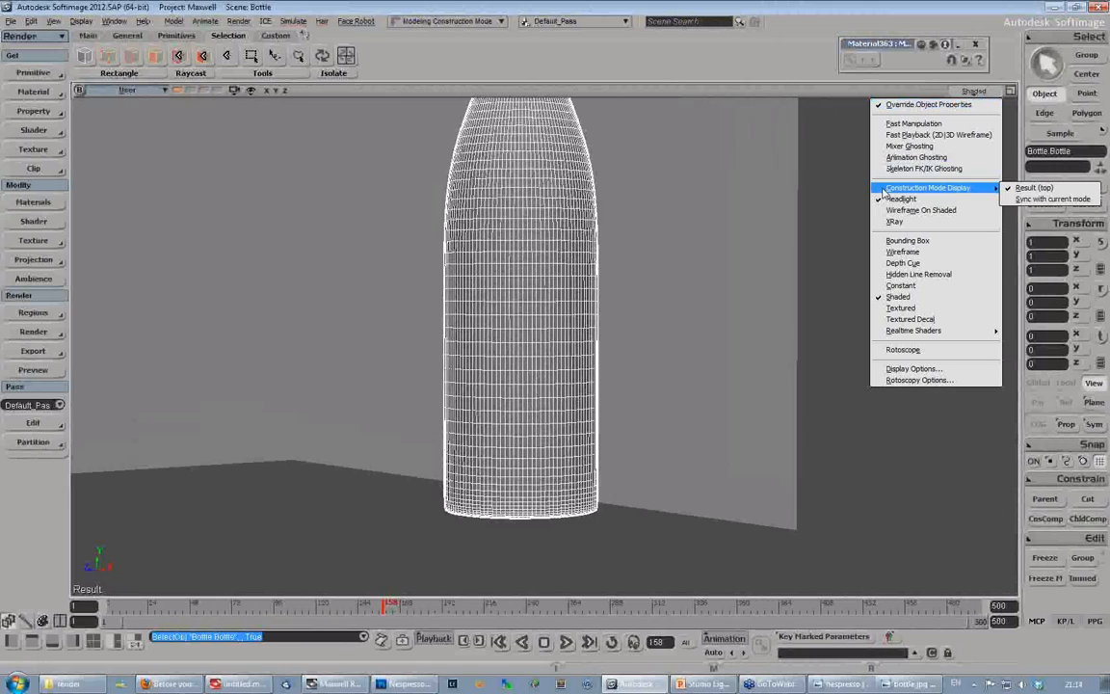
pyautogui.click(904, 254)
# - Move the bottle along X to about 17.5 so it stands beside its liquid mesh
pyautogui.press('s')
pyautogui.moveTo(636, 222); pyautogui.dragTo(666, 279, button='right')
pyautogui.press('v')
pyautogui.moveTo(609, 470); pyautogui.dragTo(829, 513)
# - Select the bottleLiquid mesh and switch the viewport display to Shaded
pyautogui.press('s')
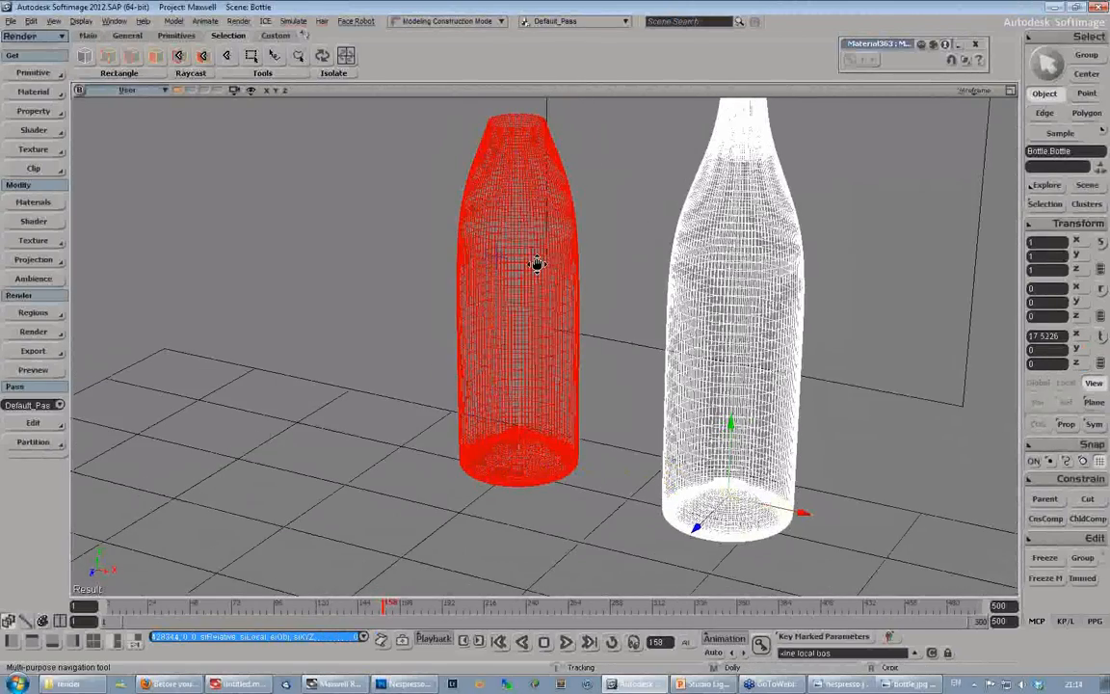
pyautogui.moveTo(579, 263); pyautogui.dragTo(508, 292)
pyautogui.moveTo(507, 292); pyautogui.dragTo(541, 316, button='right')
pyautogui.press('space')
pyautogui.click(417, 291)
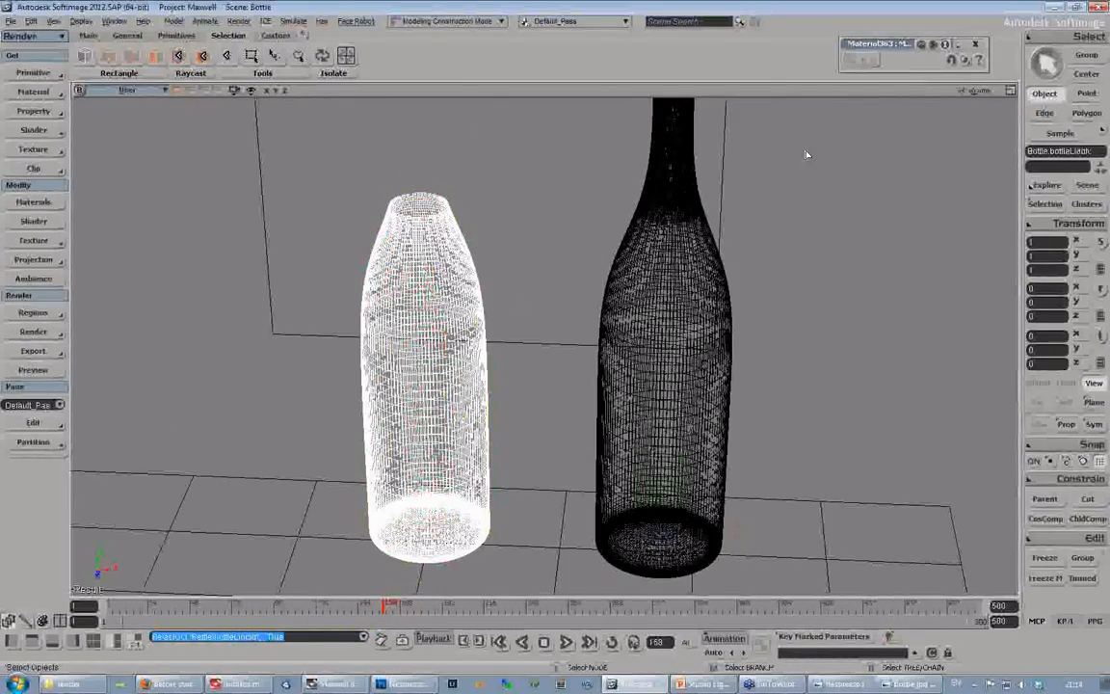
pyautogui.click(973, 91)
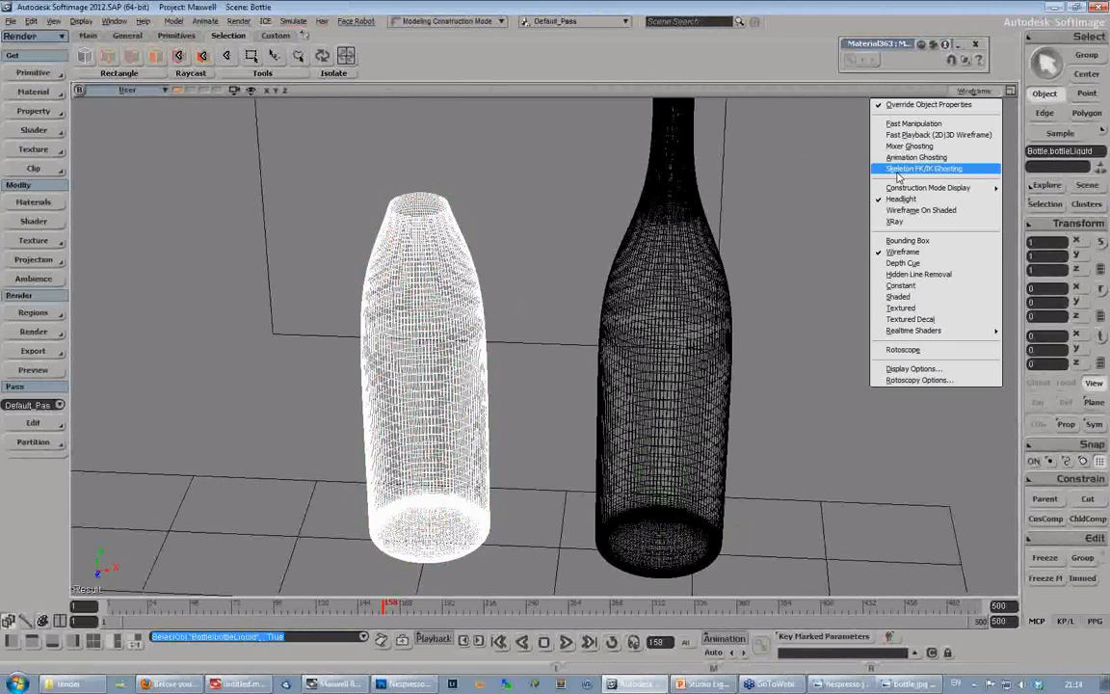
pyautogui.click(909, 301)
# - Select the bottle, bring both complete meshes into view and display them in Wireframe
pyautogui.press('s')
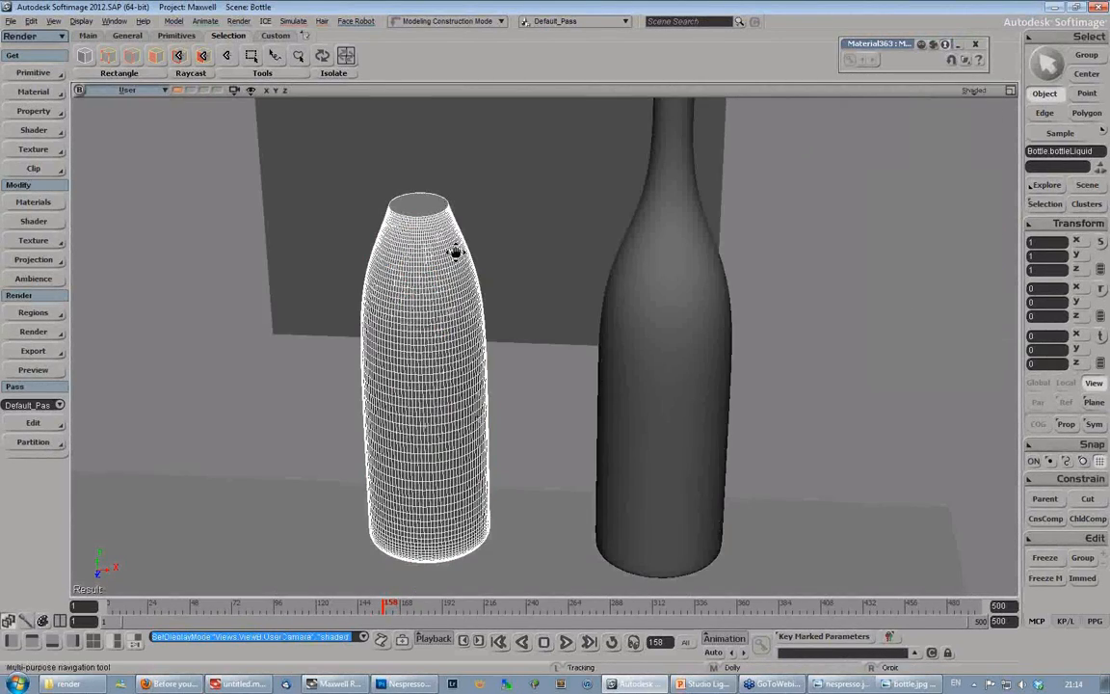
pyautogui.moveTo(456, 252); pyautogui.dragTo(473, 263)
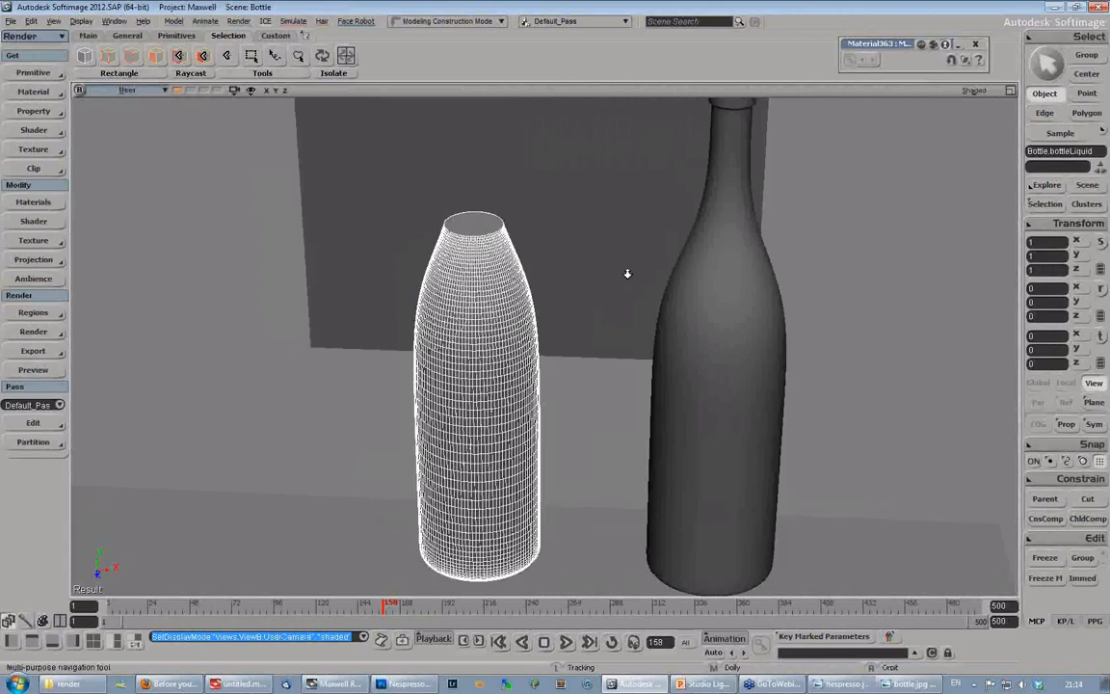
pyautogui.moveTo(627, 273); pyautogui.dragTo(708, 289, button='middle')
pyautogui.press('space')
pyautogui.click(746, 337)
pyautogui.press('s')
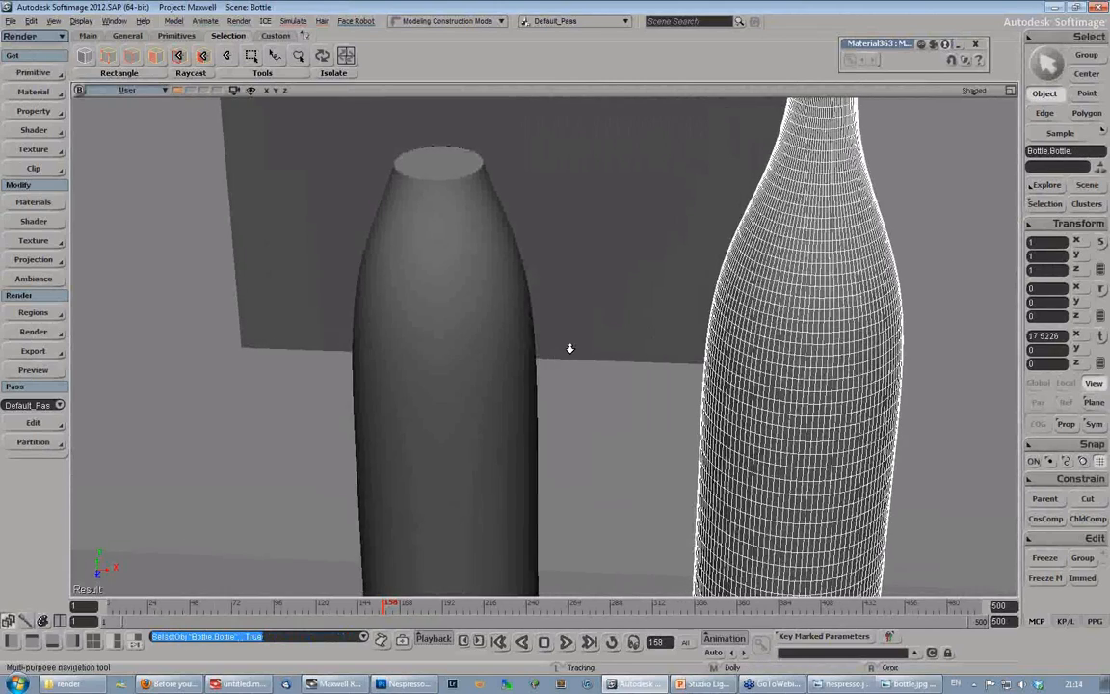
pyautogui.press('a')
pyautogui.click(973, 90)
pyautogui.click(895, 251)
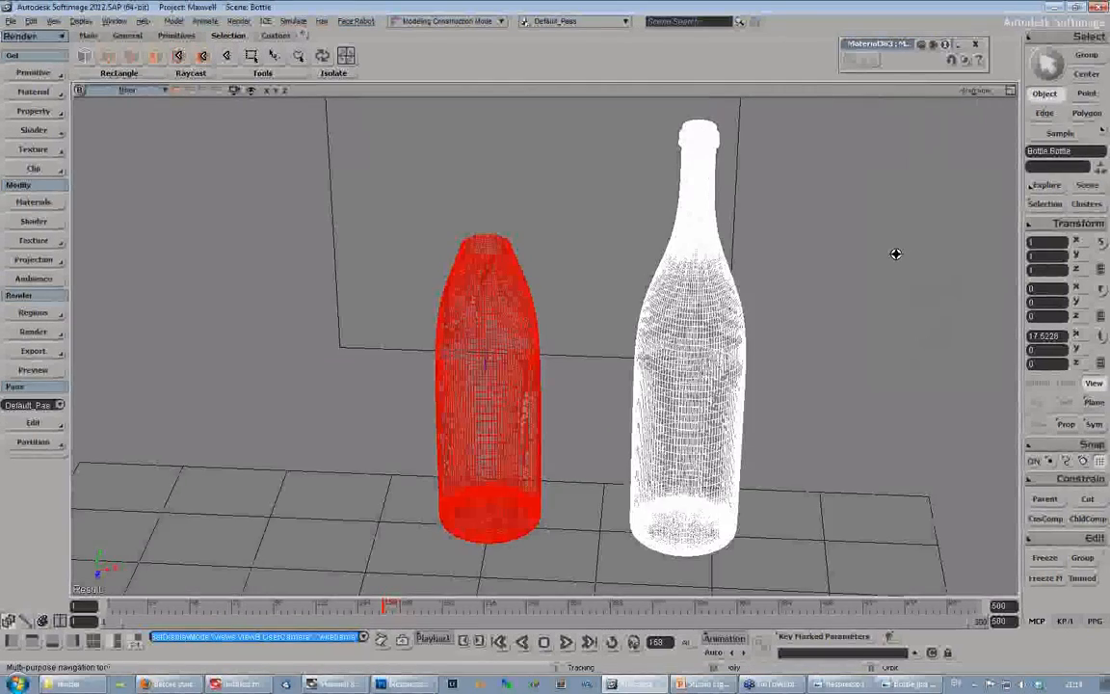
# - Examine the bottle and liquid wireframes side by side, comparing their walls up close
pyautogui.moveTo(895, 253); pyautogui.dragTo(756, 306, button='middle')
pyautogui.moveTo(857, 257); pyautogui.dragTo(758, 461)
pyautogui.moveTo(758, 460); pyautogui.dragTo(659, 396, button='middle')
pyautogui.moveTo(658, 396); pyautogui.dragTo(627, 418)
pyautogui.moveTo(541, 425); pyautogui.dragTo(582, 407, button='right')
pyautogui.moveTo(582, 406); pyautogui.dragTo(800, 318, button='middle')
pyautogui.moveTo(555, 433); pyautogui.dragTo(711, 344, button='middle')
pyautogui.moveTo(605, 490); pyautogui.dragTo(657, 328)
pyautogui.moveTo(612, 443); pyautogui.dragTo(651, 391)
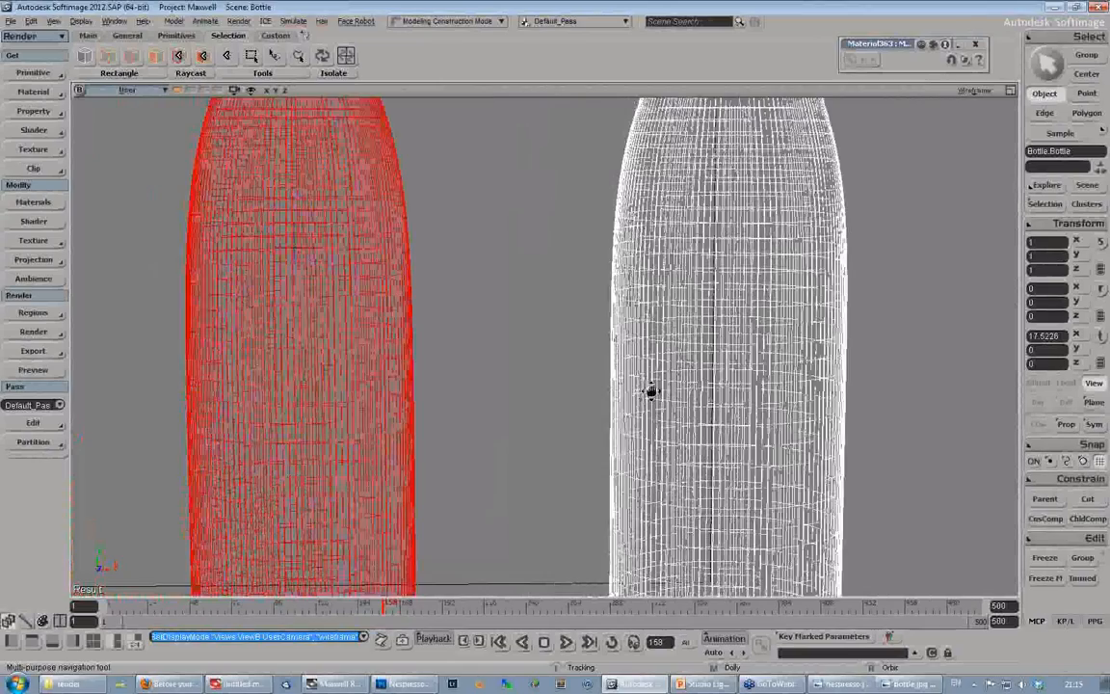
pyautogui.moveTo(651, 391); pyautogui.dragTo(742, 333, button='middle')
# - Select the bottleLiquid mesh and inspect its closed top in Shaded display
pyautogui.press('space')
pyautogui.click(466, 237)
pyautogui.press('s')
pyautogui.moveTo(476, 222); pyautogui.dragTo(438, 283, button='right')
pyautogui.moveTo(440, 284); pyautogui.dragTo(520, 313)
pyautogui.middleClick(973, 94)
pyautogui.moveTo(700, 235); pyautogui.dragTo(459, 404, button='middle')
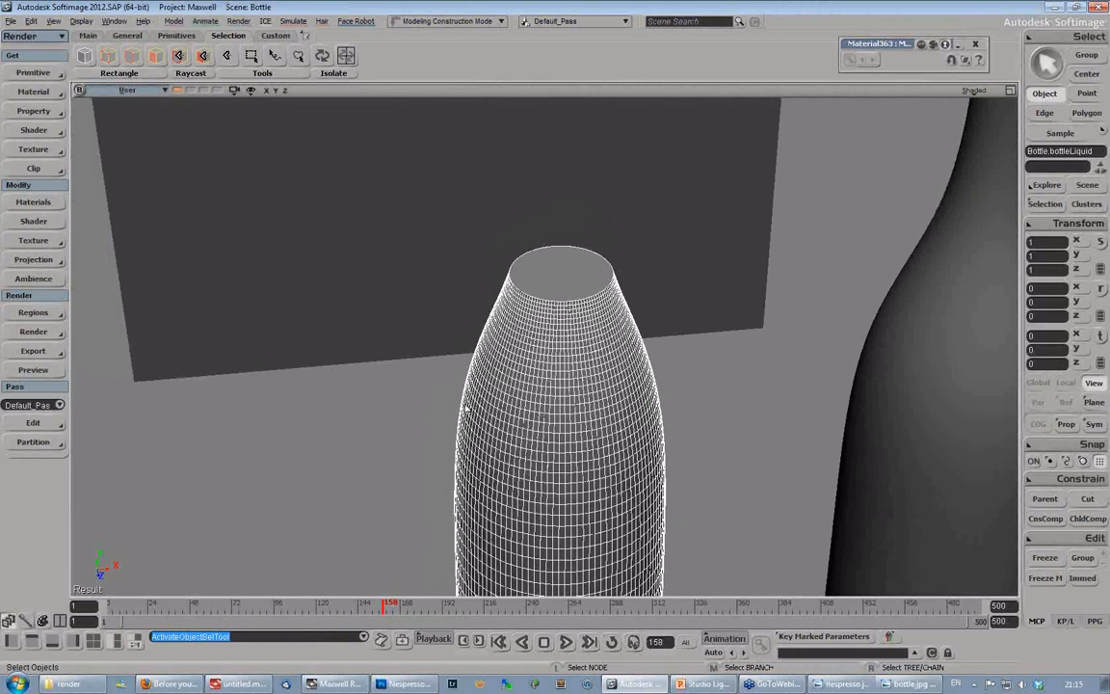
# - Select the bottle and inspect its lower body beside the liquid mesh in Shaded display
pyautogui.press('s')
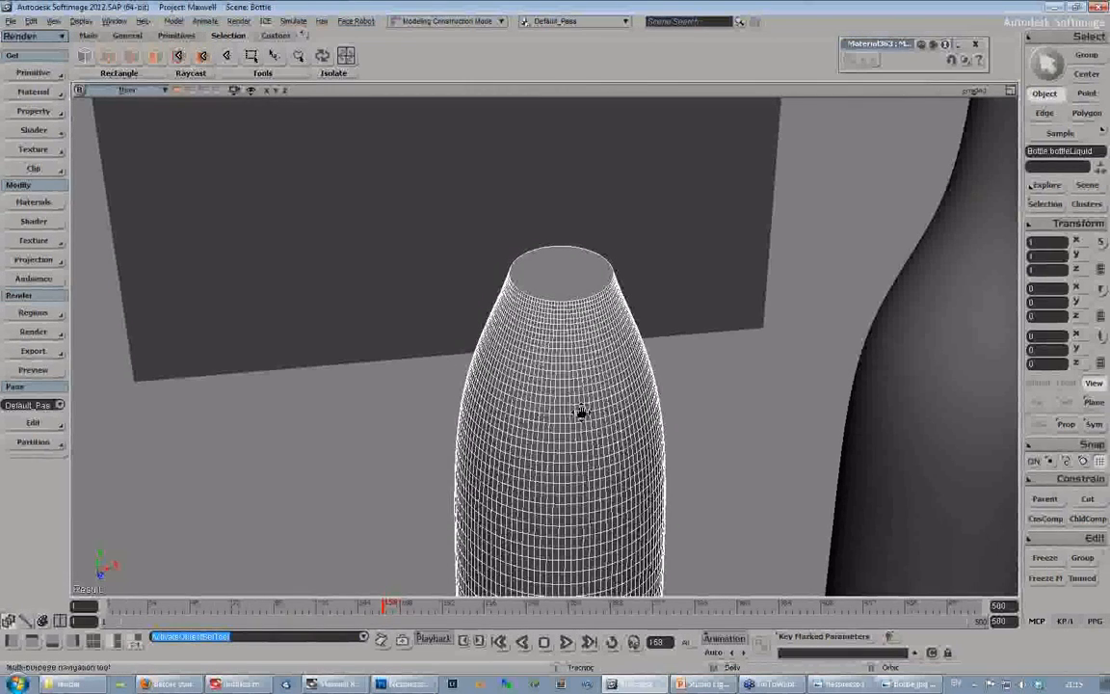
pyautogui.moveTo(581, 411); pyautogui.dragTo(493, 350)
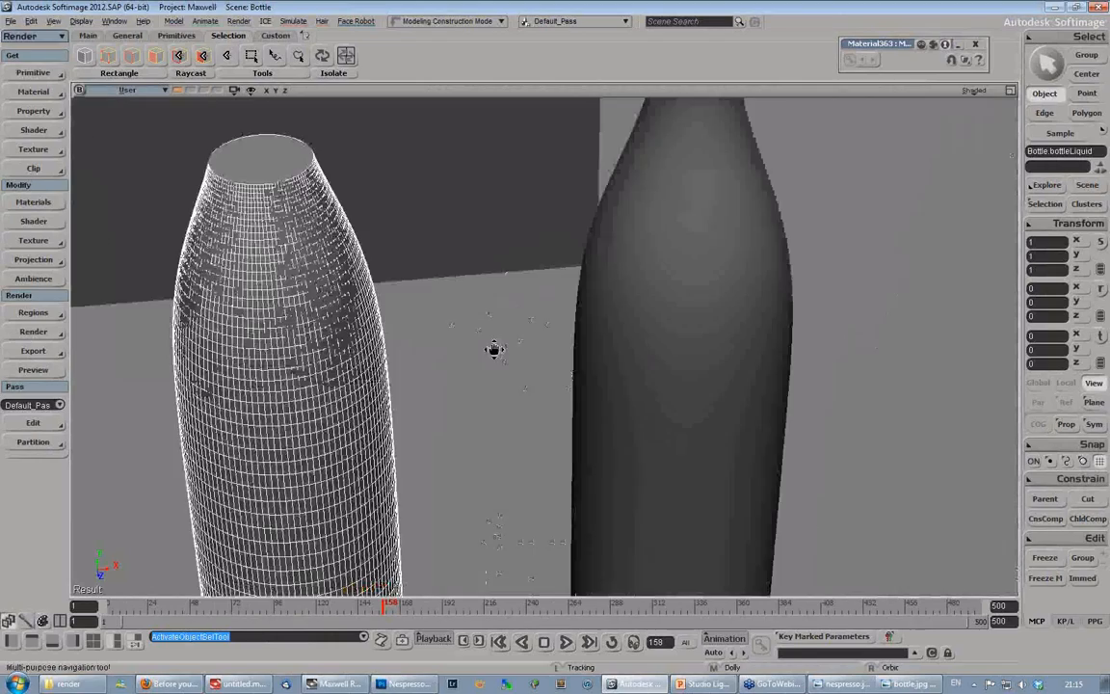
pyautogui.click(738, 312)
pyautogui.press('s')
pyautogui.moveTo(674, 311)
pyautogui.mouseDown()
pyautogui.moveTo(571, 305)
pyautogui.moveTo(575, 415)
pyautogui.moveTo(563, 282)
pyautogui.mouseUp()
pyautogui.press('s')
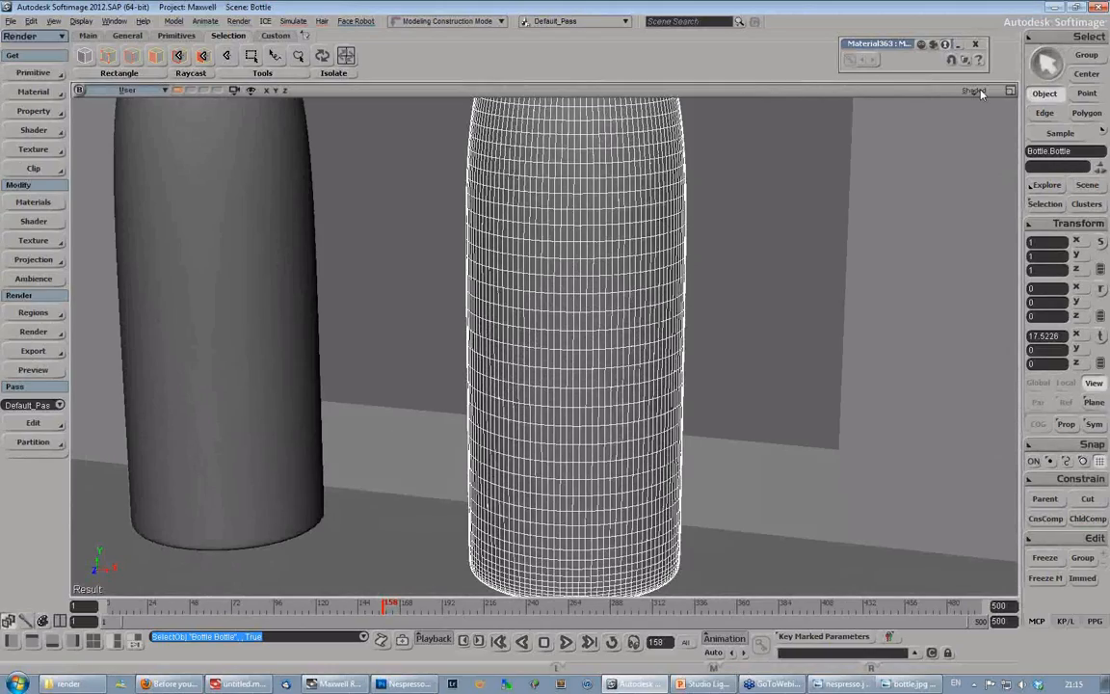
# - Display the meshes in Wireframe, compare their upper bodies and select the bottleLiquid mesh
pyautogui.middleClick(980, 92)
pyautogui.press('s')
pyautogui.moveTo(577, 356); pyautogui.dragTo(597, 342, button='right')
pyautogui.moveTo(614, 252); pyautogui.dragTo(610, 385)
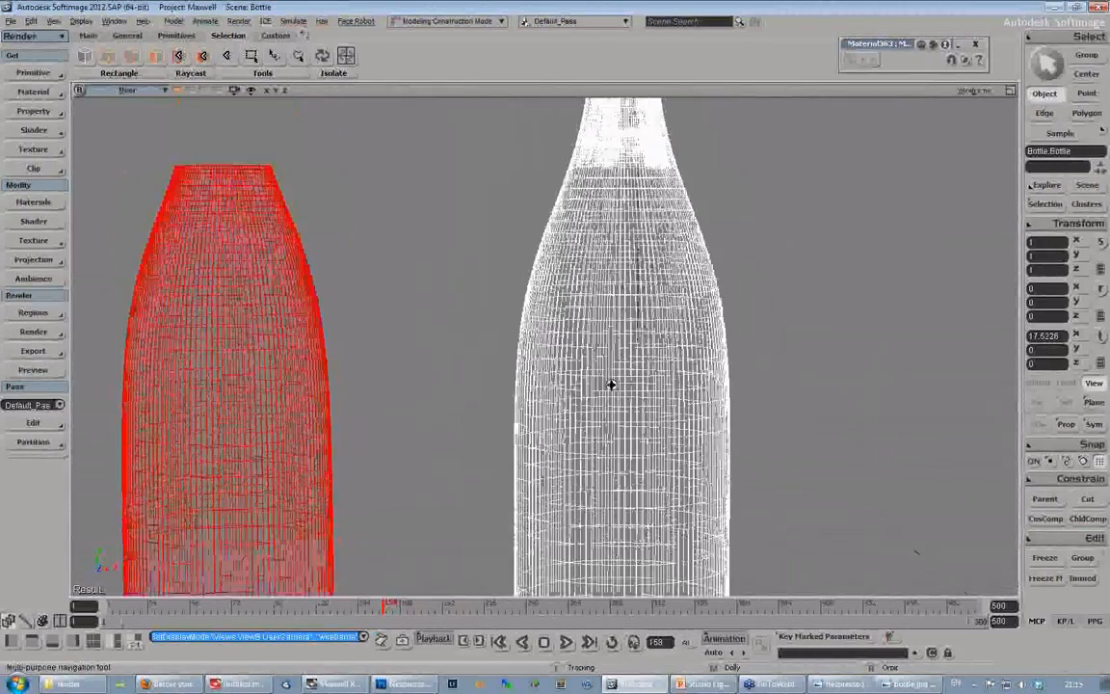
pyautogui.click(251, 385)
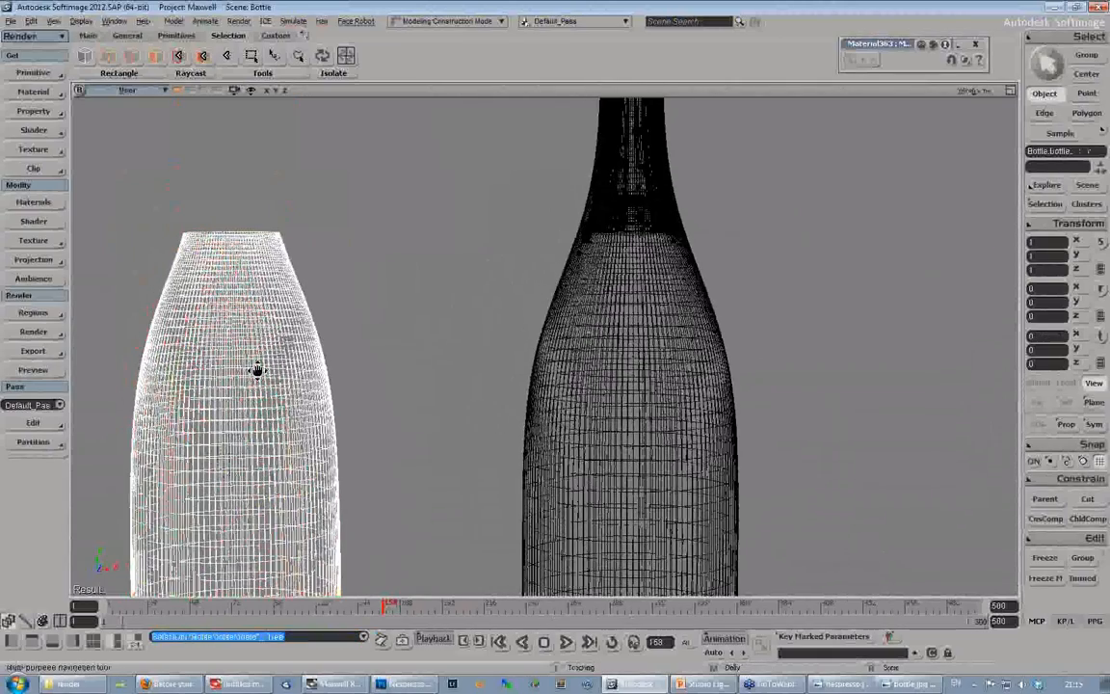
pyautogui.moveTo(258, 370); pyautogui.dragTo(326, 263)
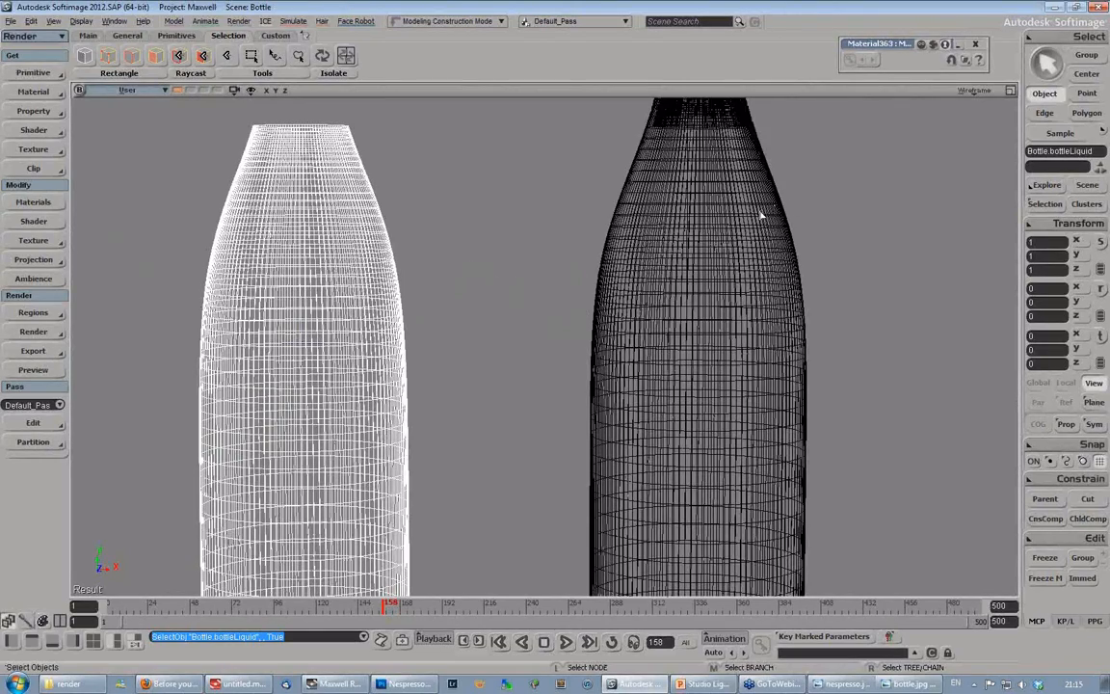
# - Examine the double wall of the bottle's shoulder beside the liquid wireframe
pyautogui.press('s')
pyautogui.moveTo(720, 212); pyautogui.dragTo(669, 290)
pyautogui.moveTo(755, 244); pyautogui.dragTo(622, 300, button='middle')
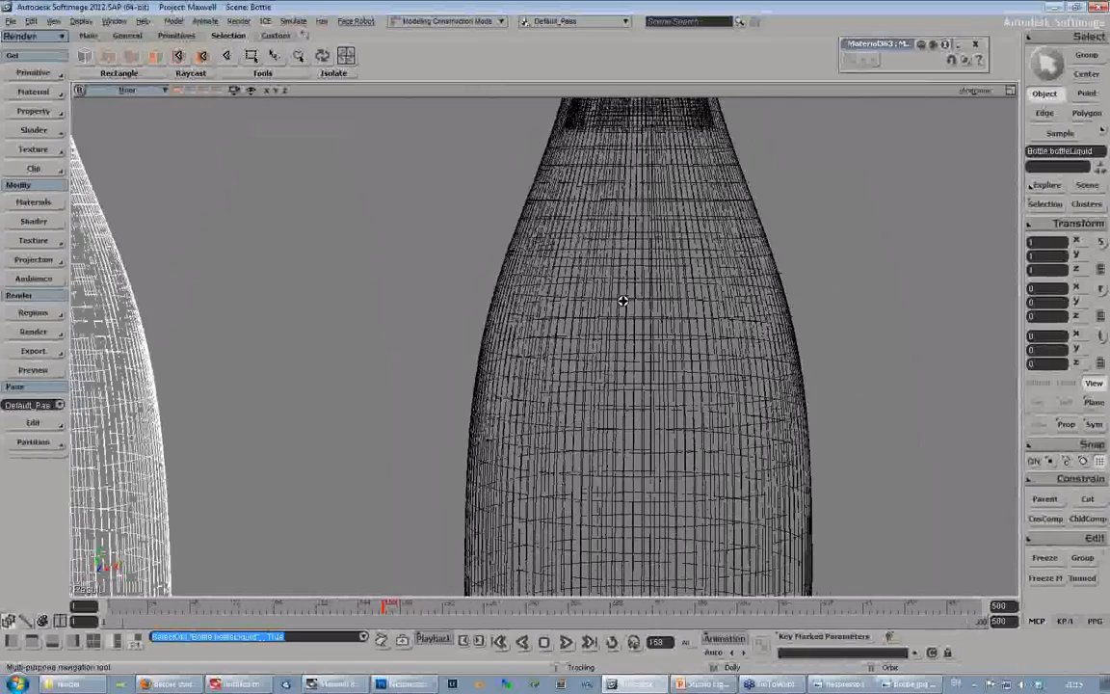
pyautogui.moveTo(623, 300); pyautogui.dragTo(597, 306)
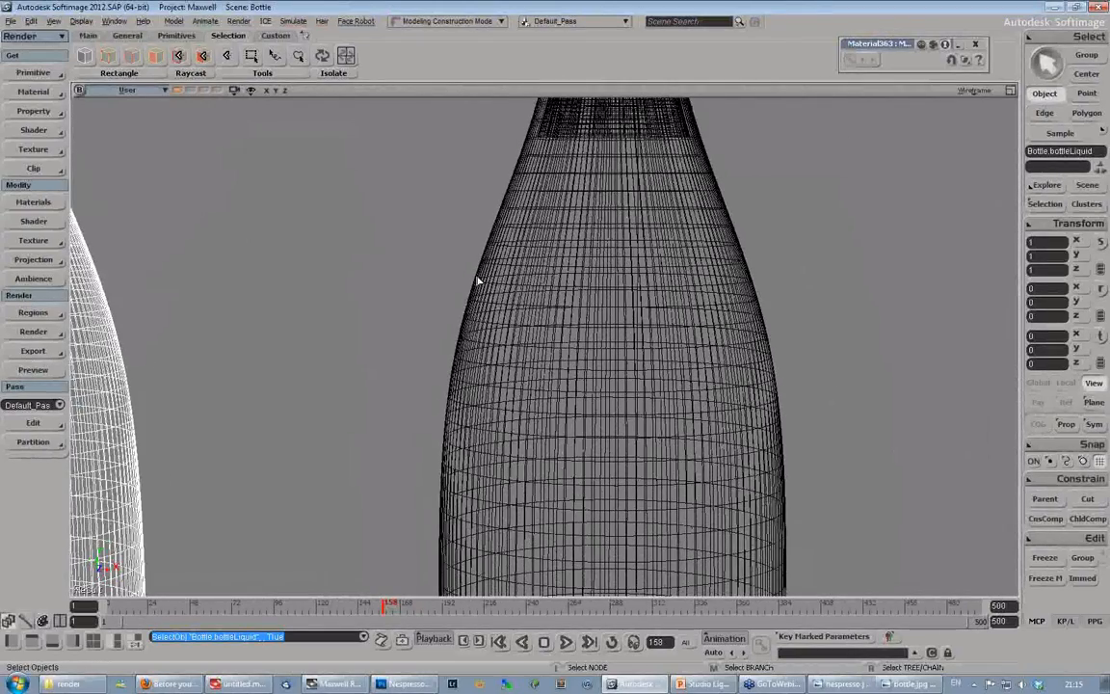
pyautogui.press('s')
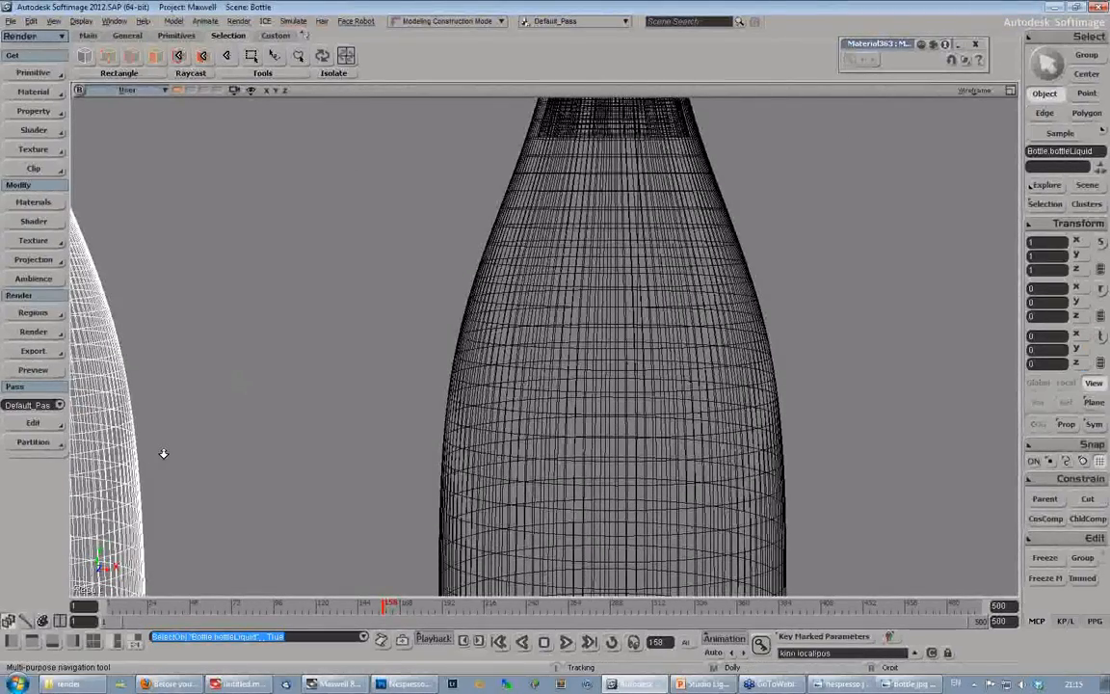
pyautogui.moveTo(164, 453); pyautogui.dragTo(448, 352, button='middle')
# - Undo the bottle's move away from the liquid
pyautogui.press('v')
pyautogui.hotkey('ctrl', 'z')
pyautogui.hotkey('ctrl', 'z')
pyautogui.hotkey('ctrl', 'z')
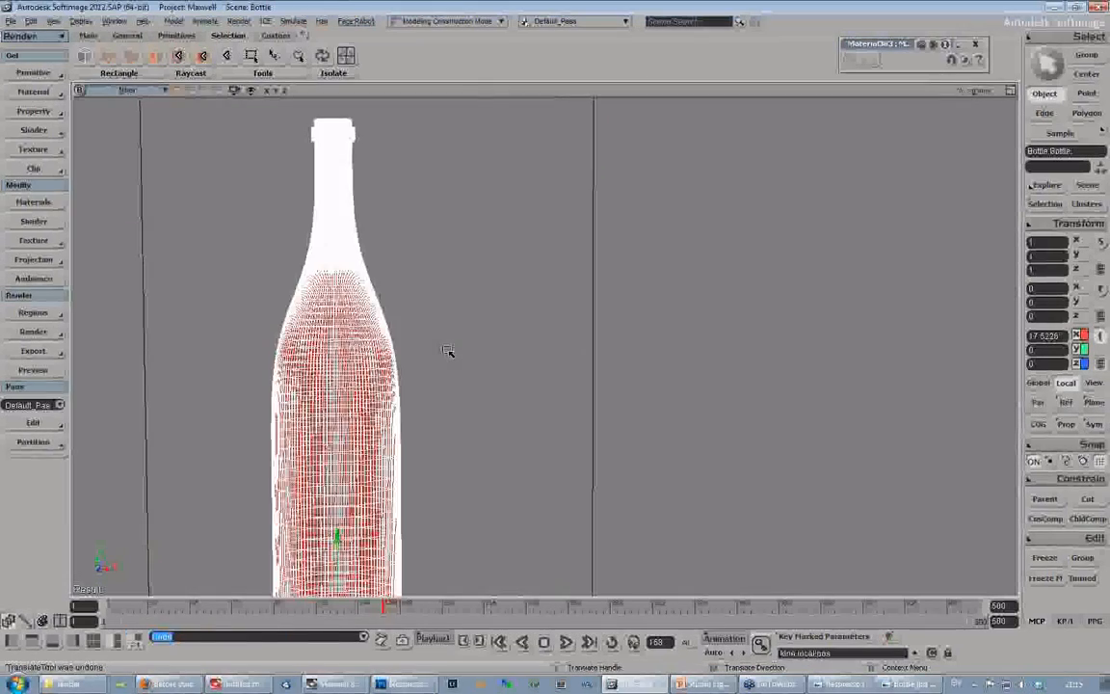
# - Switch the viewport to Wireframe, inspect the overlapping bottle and liquid walls up close, and deselect everything
pyautogui.click(973, 89)
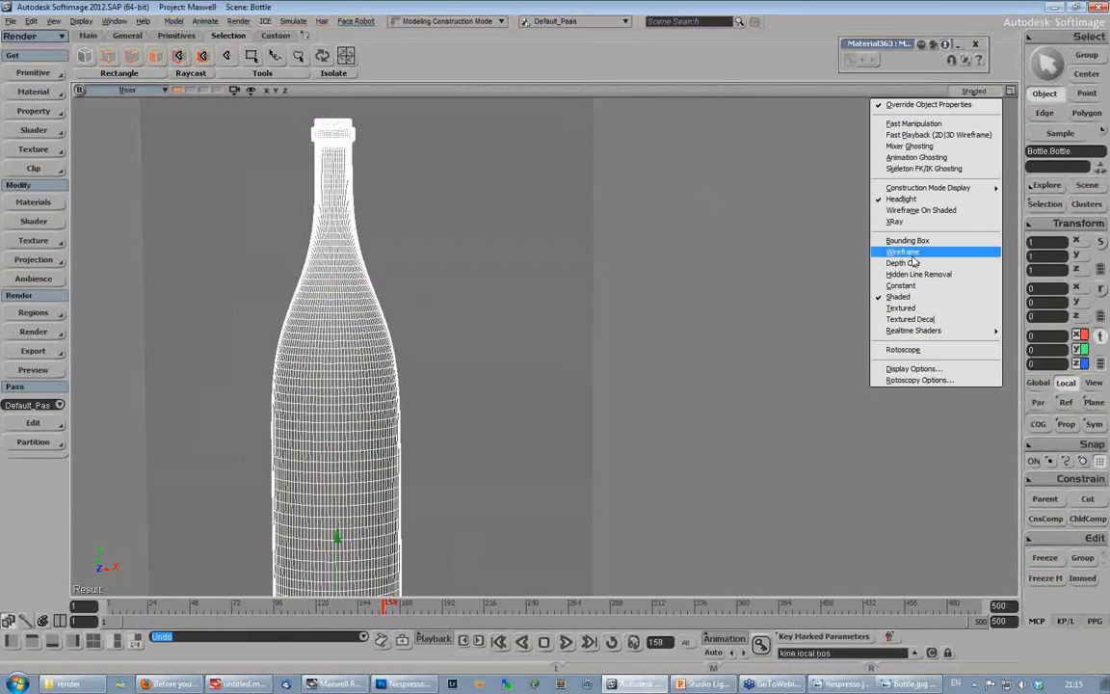
pyautogui.click(828, 249)
pyautogui.moveTo(403, 300); pyautogui.dragTo(631, 263)
pyautogui.moveTo(631, 263); pyautogui.dragTo(655, 381, button='middle')
pyautogui.moveTo(654, 381); pyautogui.dragTo(582, 382)
pyautogui.moveTo(581, 382); pyautogui.dragTo(637, 352, button='middle')
pyautogui.moveTo(636, 352); pyautogui.dragTo(553, 344)
pyautogui.press('space')
pyautogui.click(212, 265)
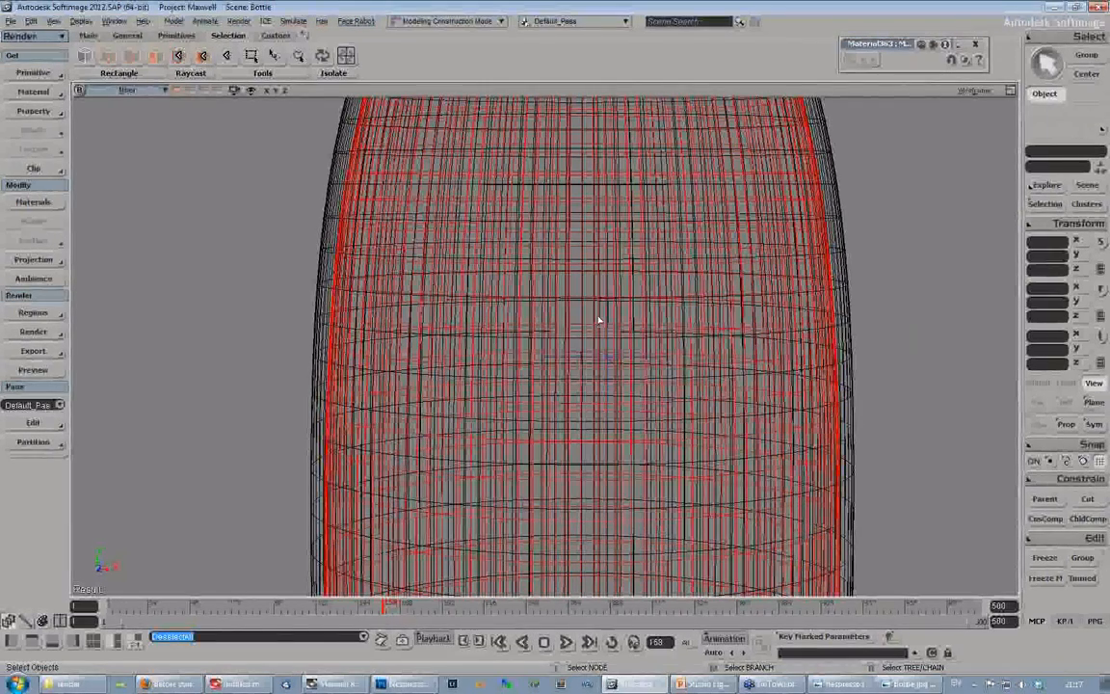
# - Examine the liquid's top surface where it meets the inner wall below the bottle's neck
pyautogui.press('s')
pyautogui.moveTo(448, 364); pyautogui.dragTo(485, 390, button='middle')
pyautogui.moveTo(515, 276); pyautogui.dragTo(613, 340, button='right')
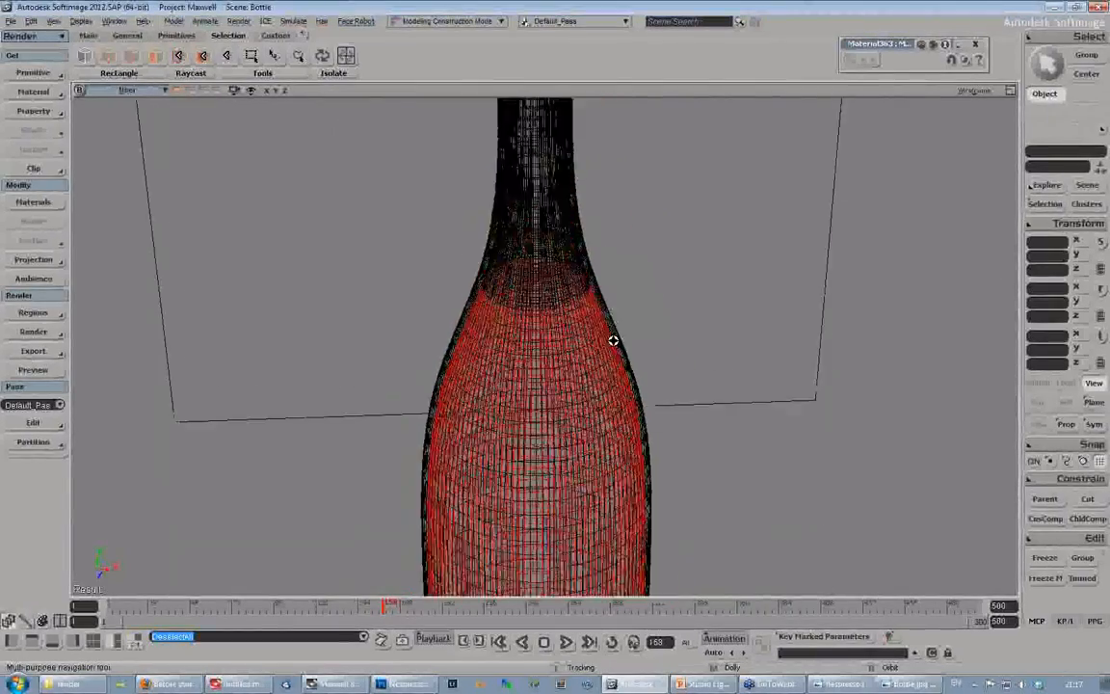
pyautogui.moveTo(613, 340); pyautogui.dragTo(592, 320, button='middle')
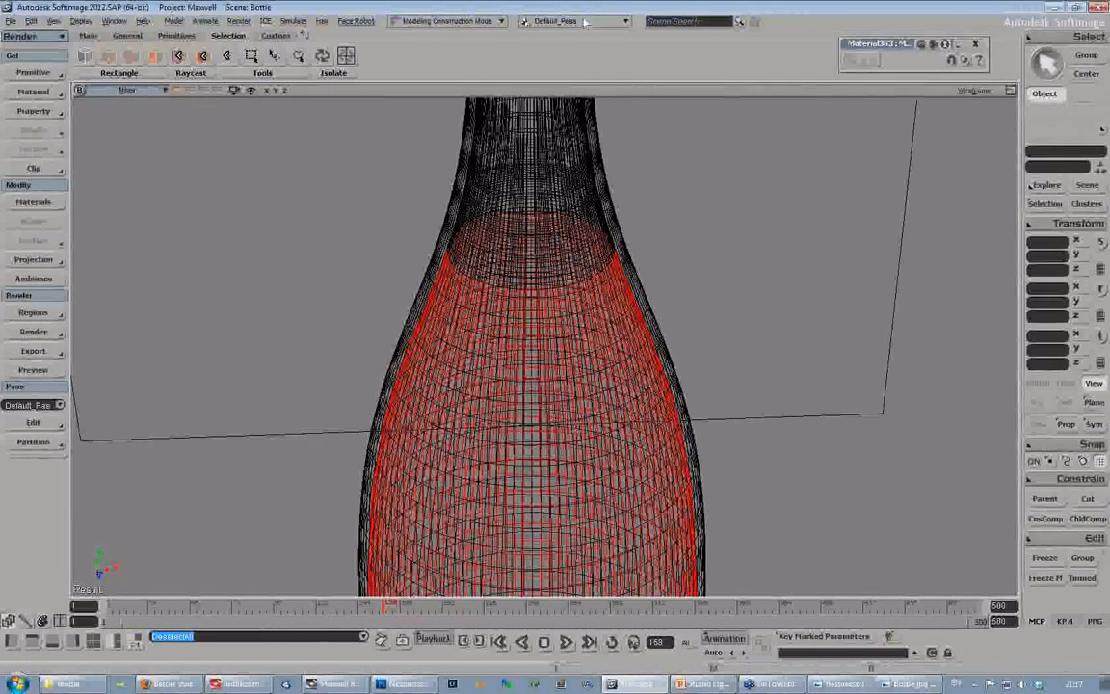
pyautogui.press('s')
pyautogui.moveTo(497, 448); pyautogui.dragTo(498, 386, button='right')
pyautogui.moveTo(498, 386); pyautogui.dragTo(638, 308, button='middle')
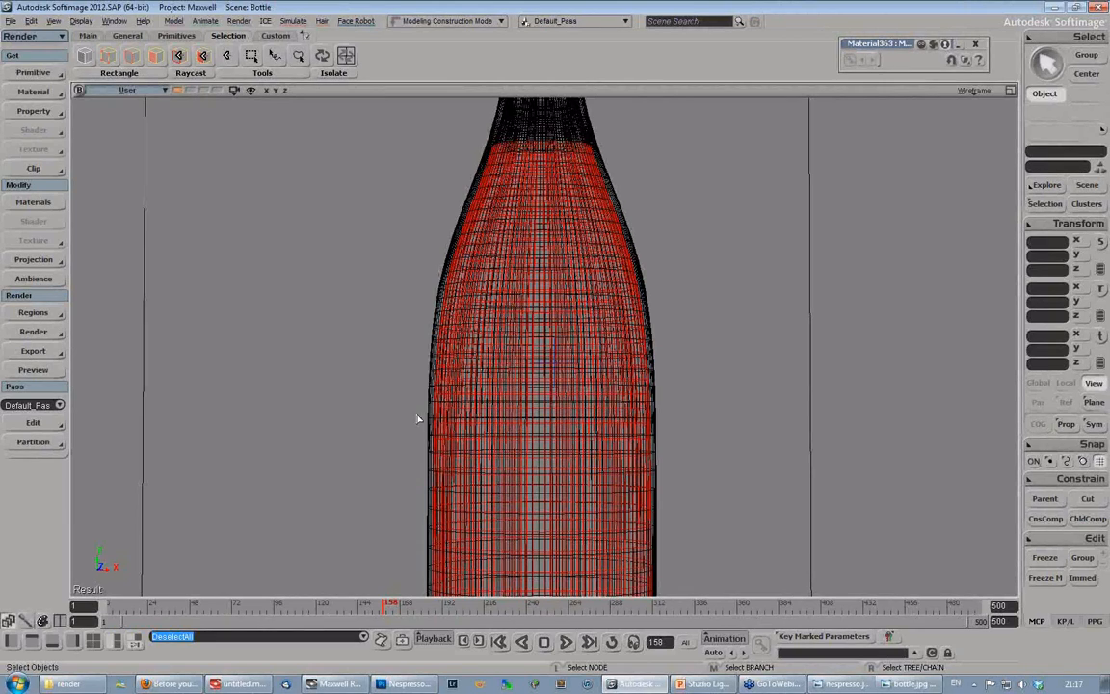
# - Inspect the liquid's fit inside the bottle from neck to base, from the front and from above
pyautogui.press('s')
pyautogui.moveTo(450, 421); pyautogui.dragTo(604, 367, button='middle')
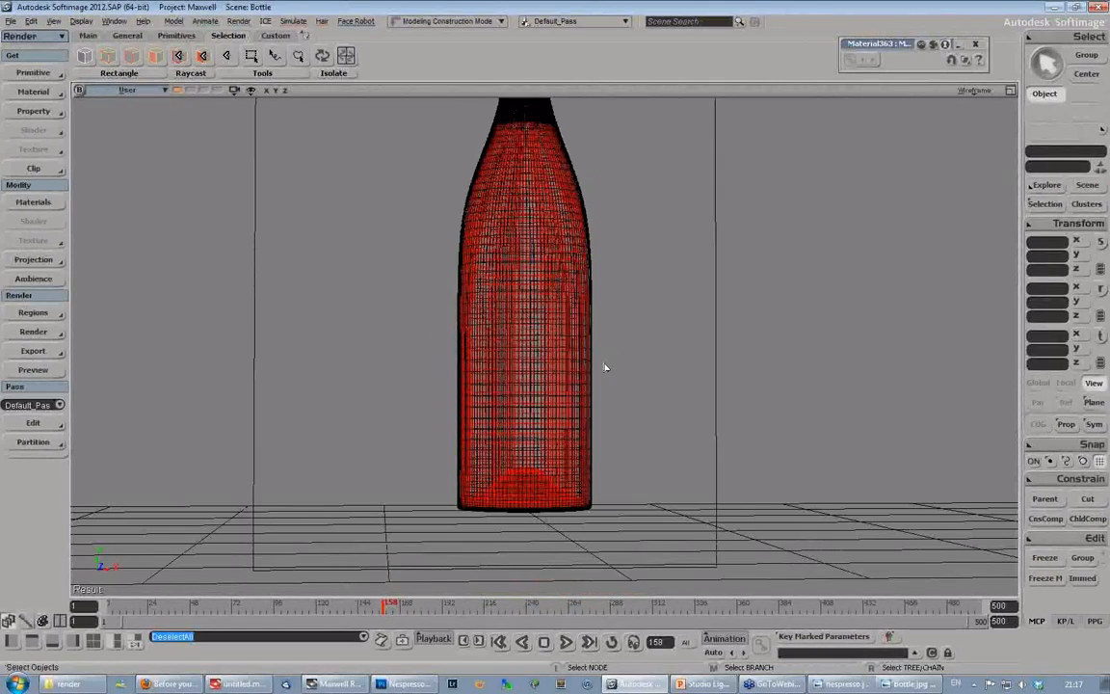
pyautogui.press('s')
pyautogui.moveTo(638, 310); pyautogui.dragTo(590, 385, button='middle')
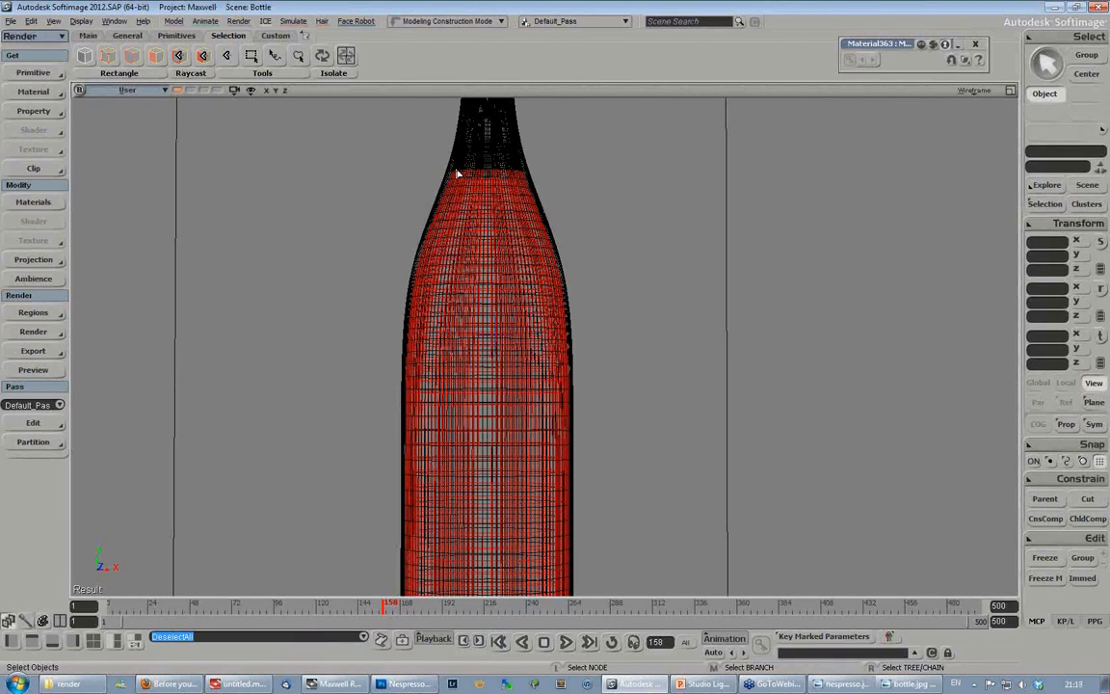
pyautogui.press('s')
pyautogui.moveTo(510, 243); pyautogui.dragTo(504, 312, button='right')
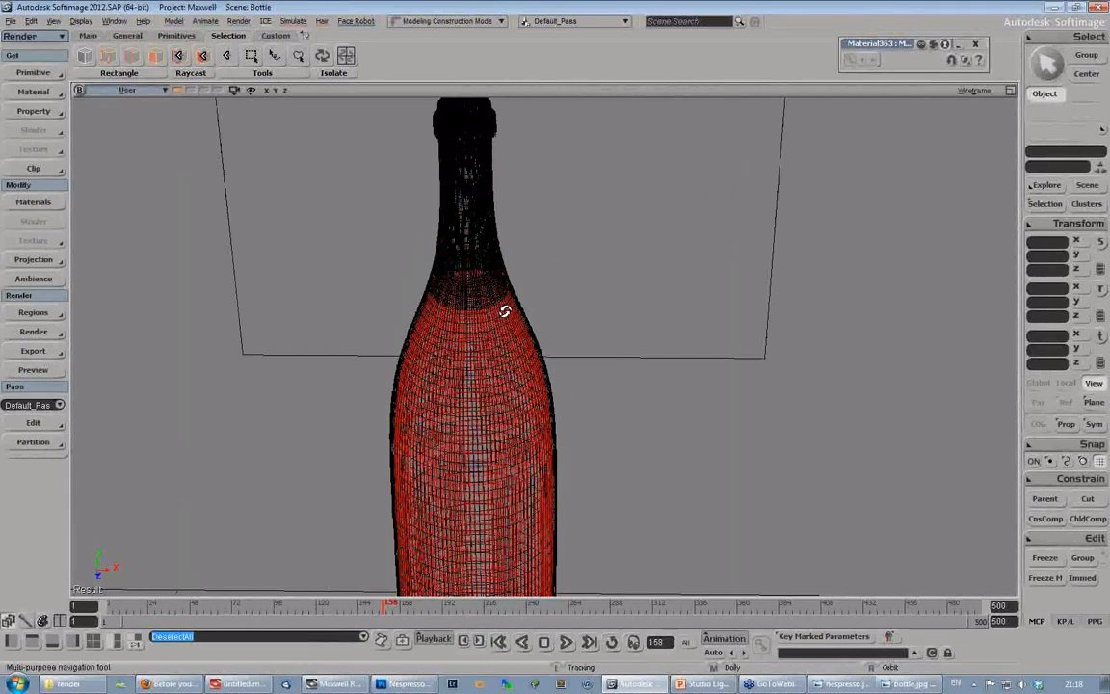
pyautogui.moveTo(504, 311); pyautogui.dragTo(482, 361, button='middle')
pyautogui.moveTo(482, 361); pyautogui.dragTo(478, 319)
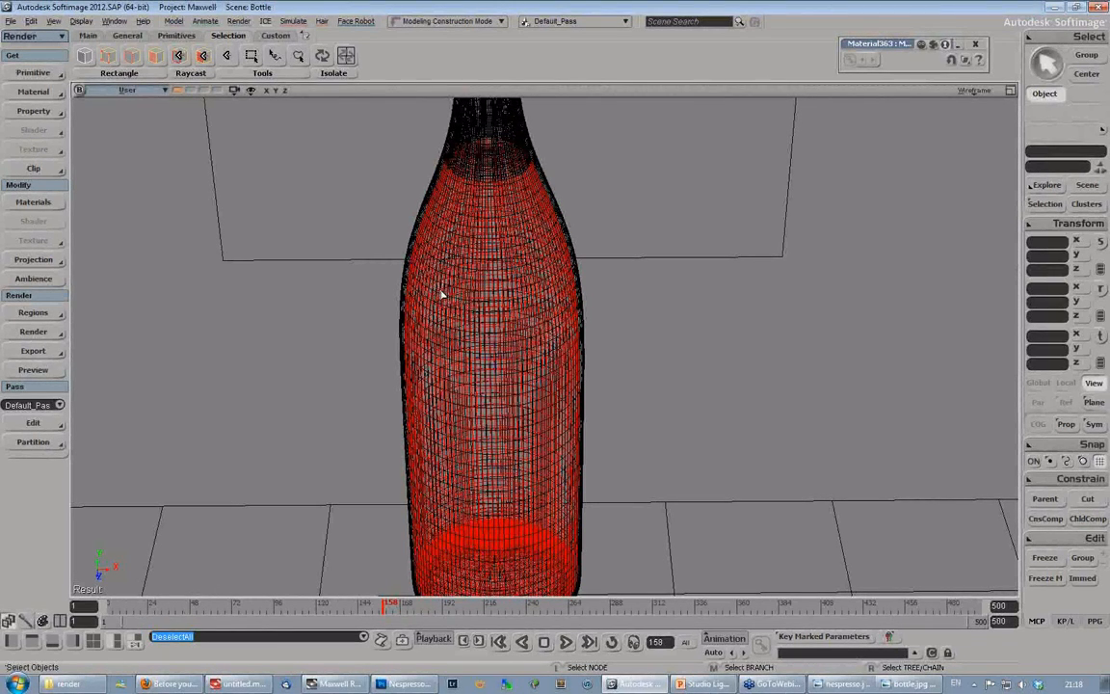
pyautogui.press('s')
pyautogui.moveTo(376, 359); pyautogui.dragTo(616, 381, button='middle')
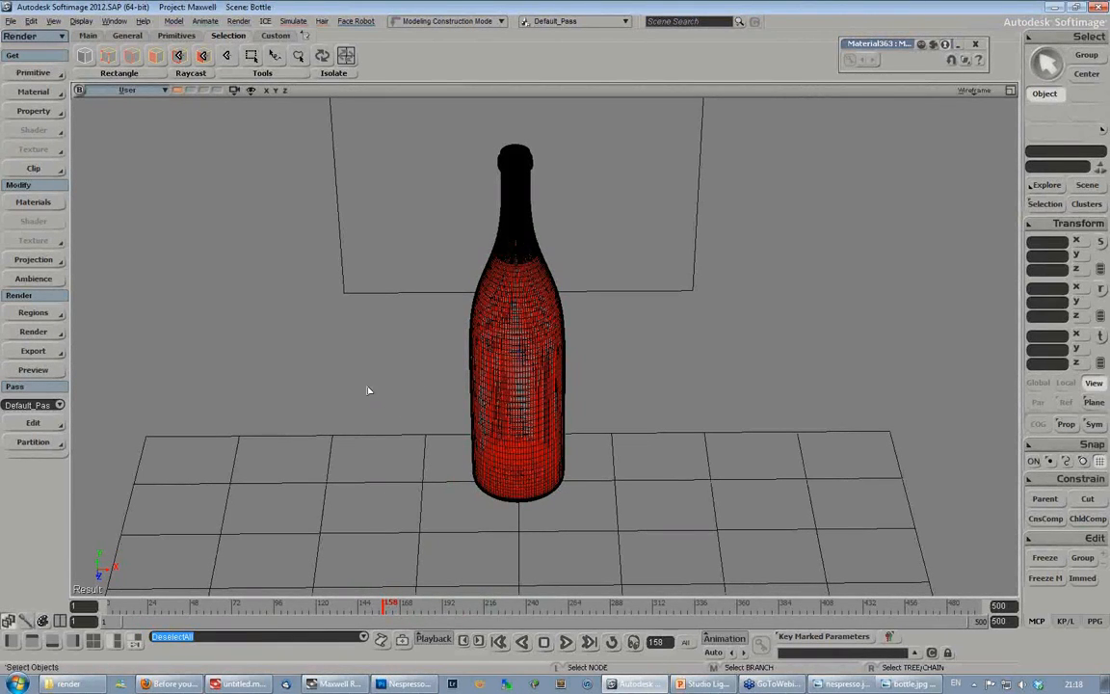
pyautogui.press('s')
pyautogui.moveTo(461, 433); pyautogui.dragTo(396, 446, button='middle')
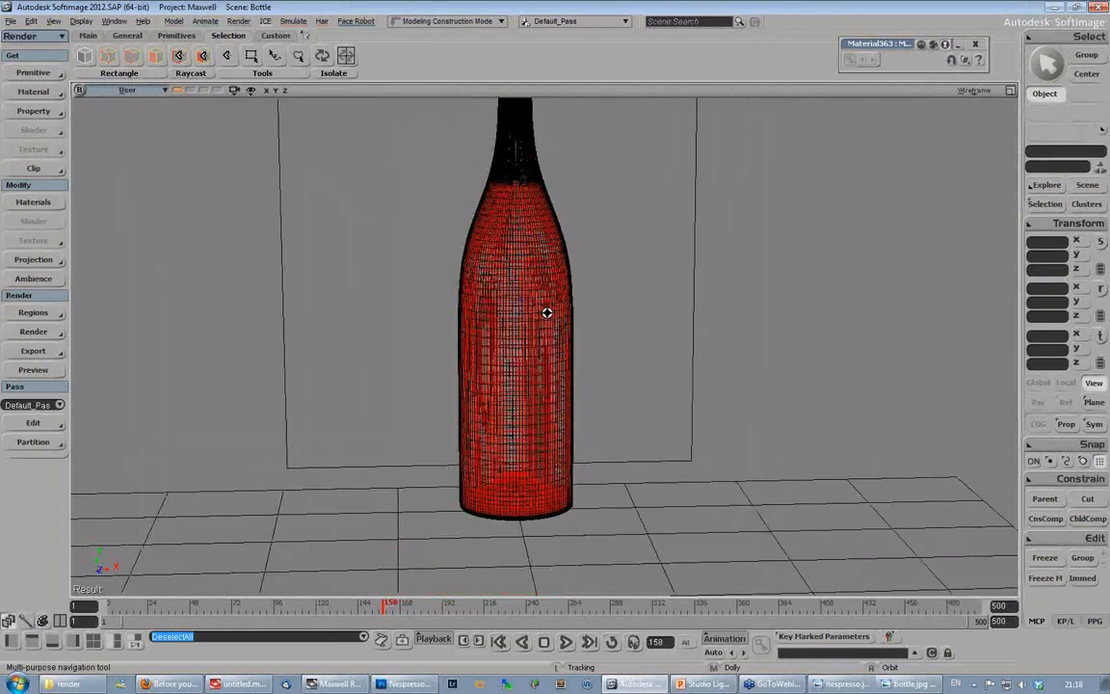
# - Create a polygon mesh cube, scale it uniformly to about 3.55 and move it to about 27.95 along Z
pyautogui.click(33, 72)
pyautogui.click(89, 37)
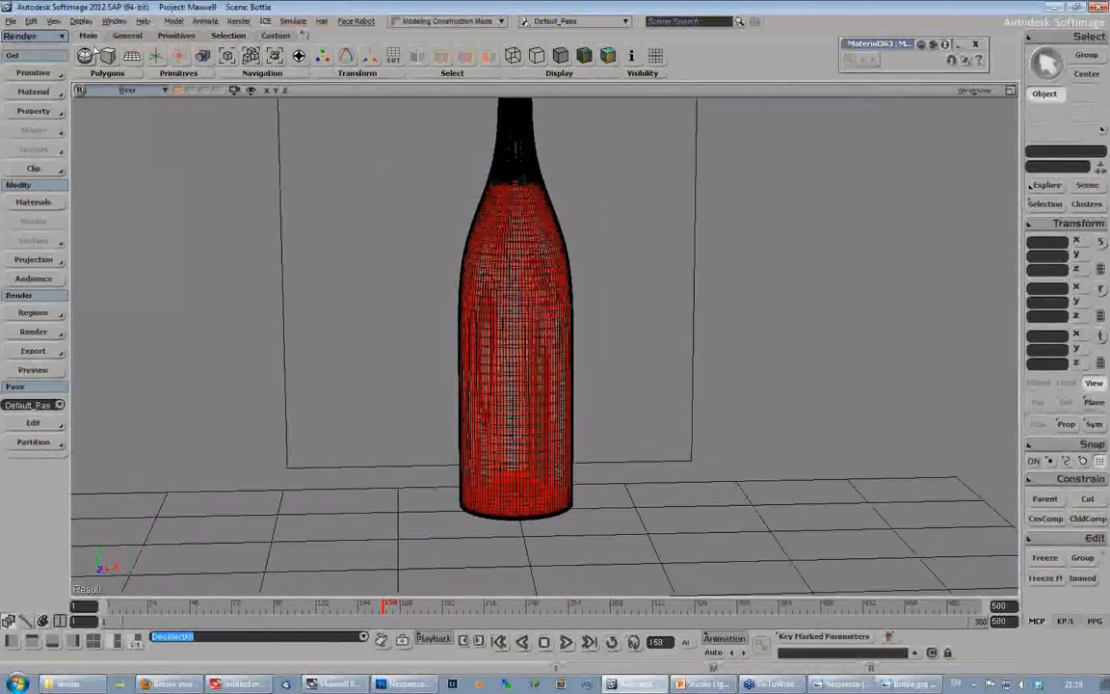
pyautogui.click(108, 56)
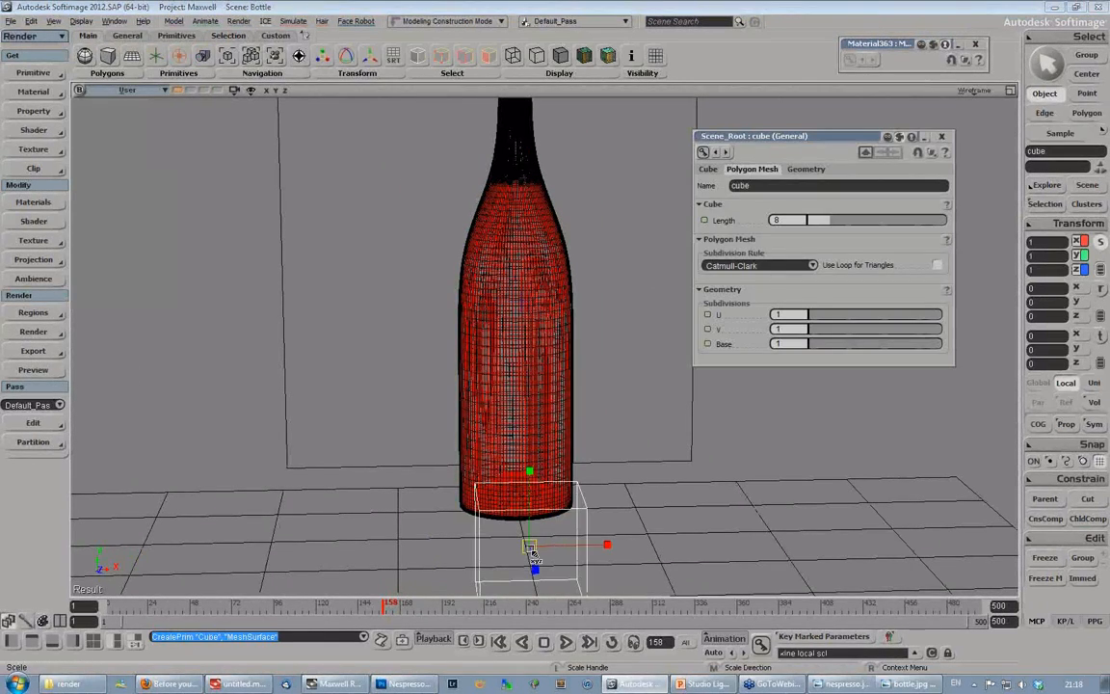
pyautogui.press('x')
pyautogui.moveTo(693, 562); pyautogui.dragTo(966, 584)
pyautogui.scroll(-2, 491, 511)
pyautogui.press('v')
pyautogui.moveTo(540, 533); pyautogui.dragTo(596, 613)
# - Inspect the cube beside the bottle from the side and up close
pyautogui.press('s')
pyautogui.moveTo(441, 416); pyautogui.dragTo(658, 445, button='right')
pyautogui.press('v')
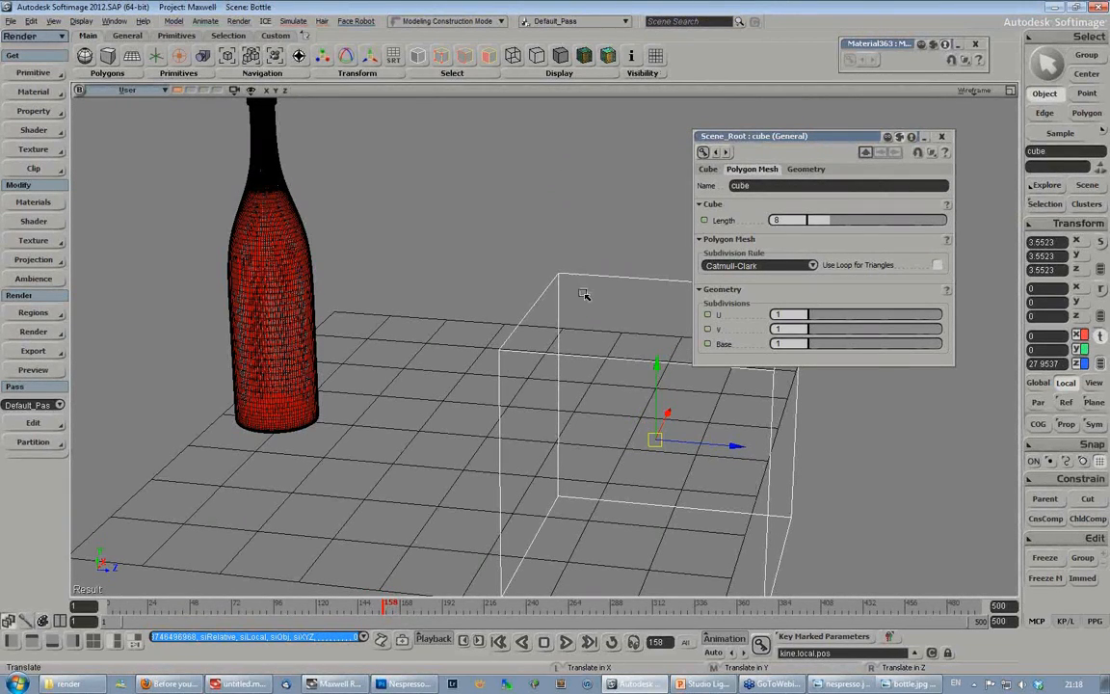
pyautogui.press('s')
pyautogui.moveTo(566, 300); pyautogui.dragTo(510, 245)
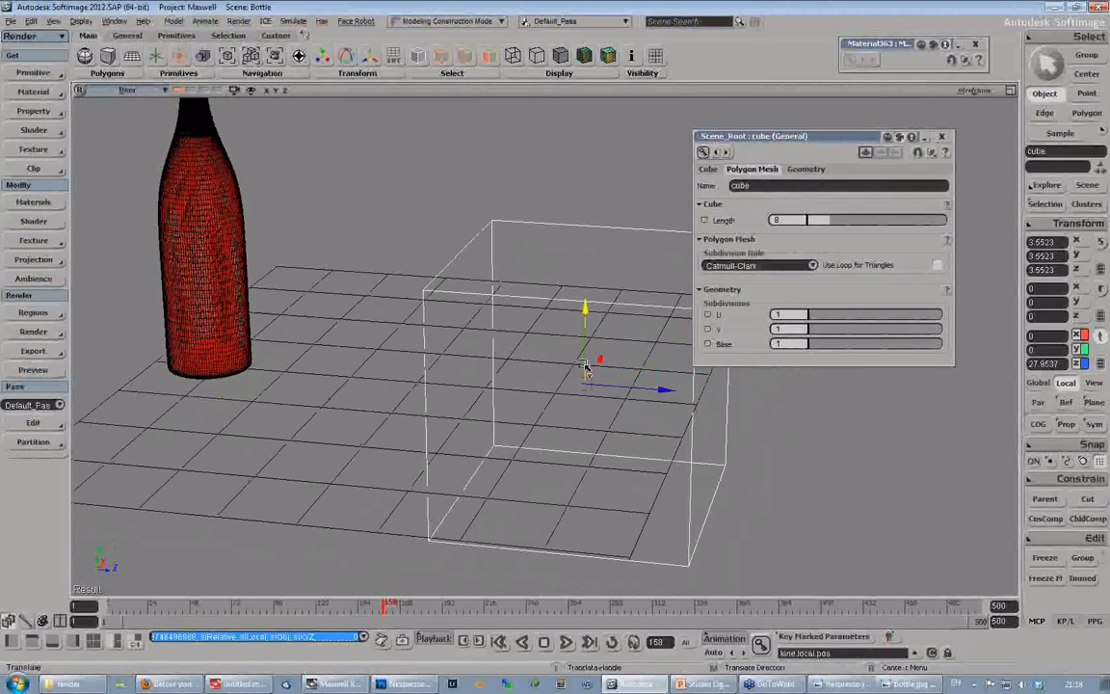
pyautogui.press('s')
pyautogui.moveTo(606, 363); pyautogui.dragTo(447, 376, button='middle')
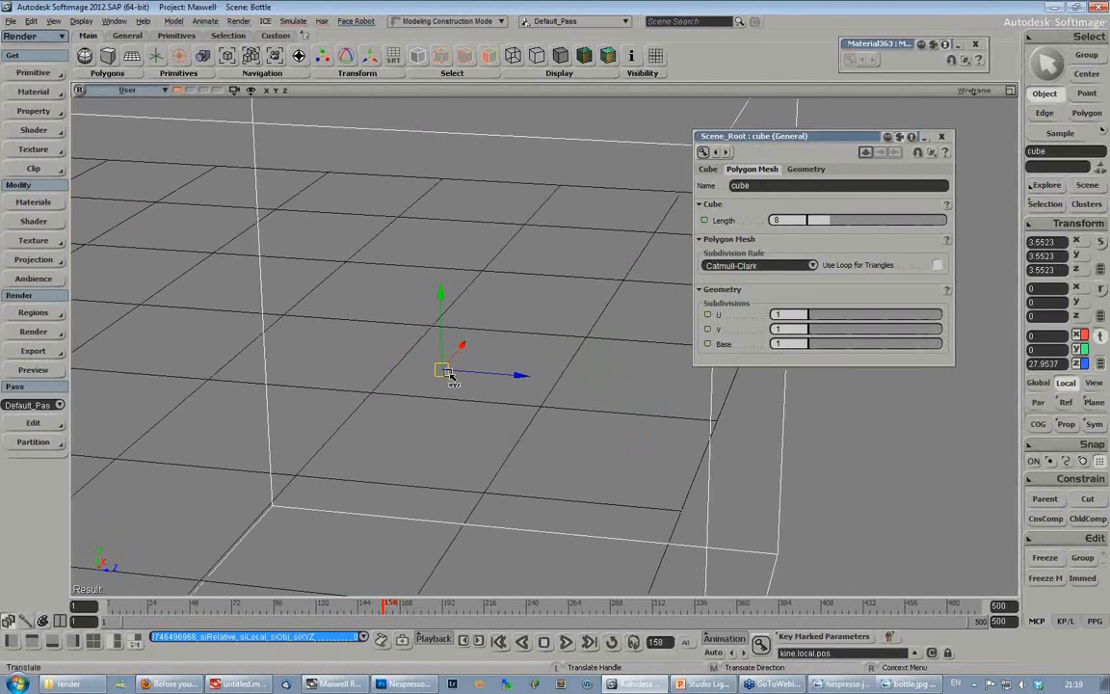
pyautogui.press('s')
pyautogui.moveTo(383, 416); pyautogui.dragTo(468, 371, button='middle')
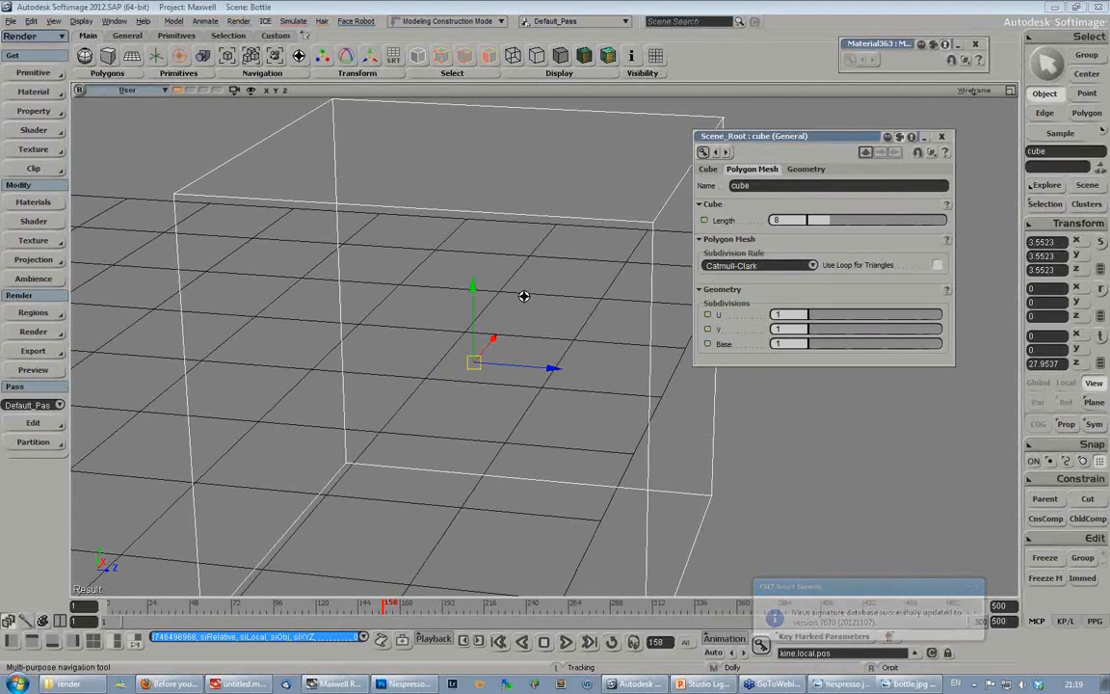
# - Assign a MaxwellBsdf material to the cube, review its BSDF properties and close the material settings
pyautogui.click(33, 91)
pyautogui.click(135, 392)
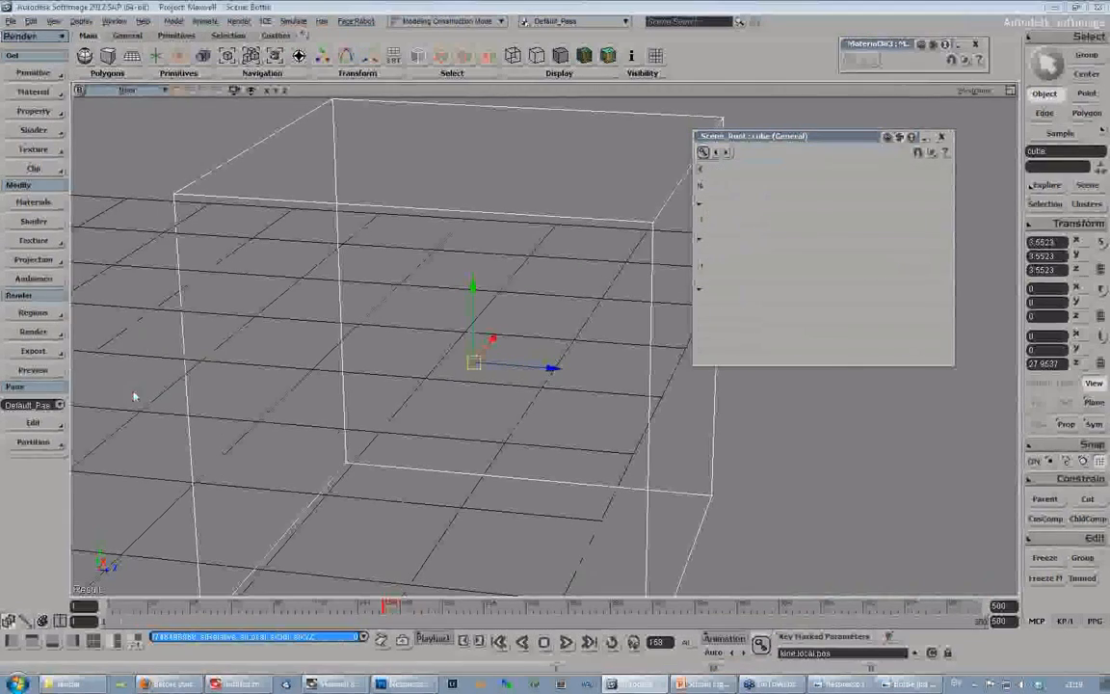
pyautogui.click(797, 183)
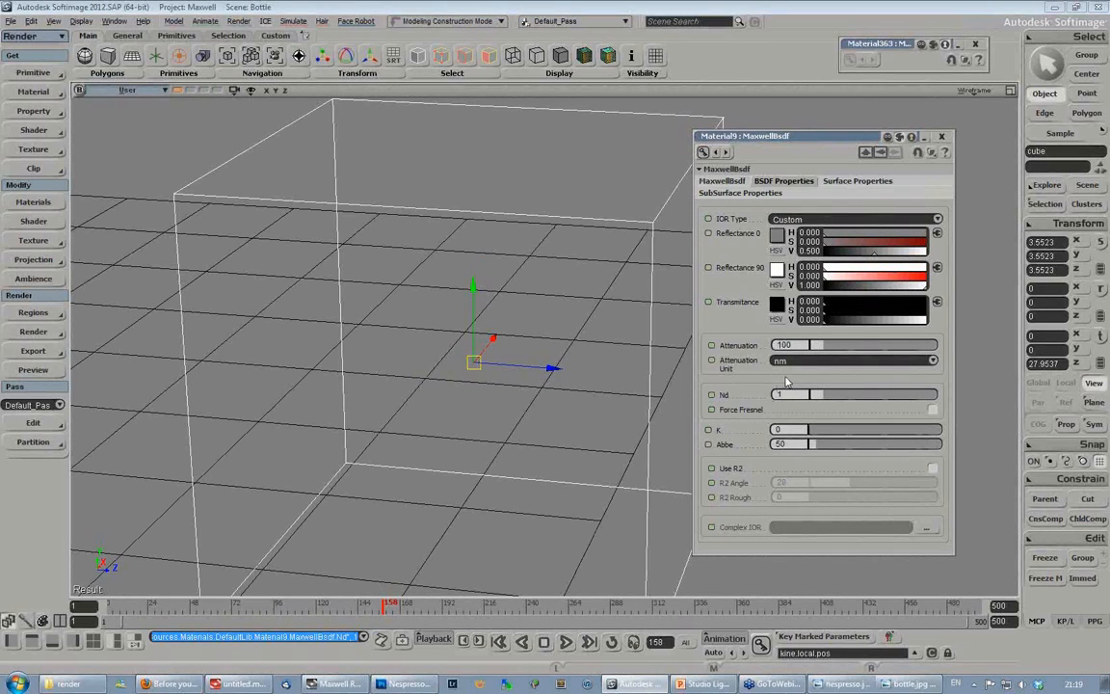
pyautogui.moveTo(791, 144); pyautogui.dragTo(852, 114)
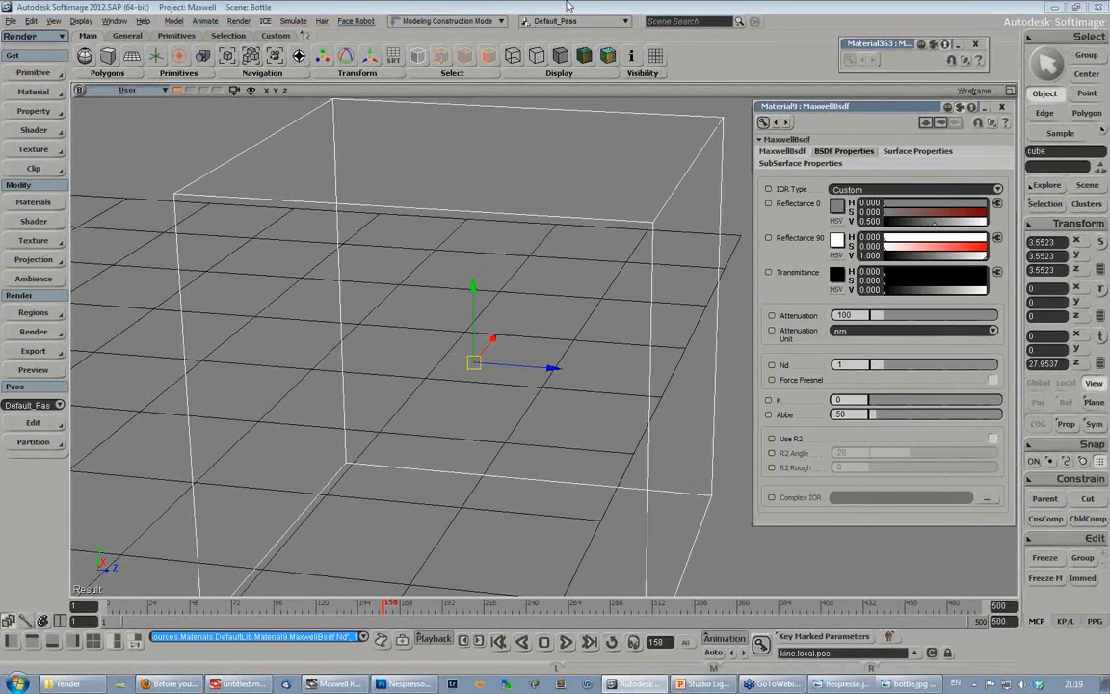
pyautogui.press('s')
pyautogui.click(1003, 107)
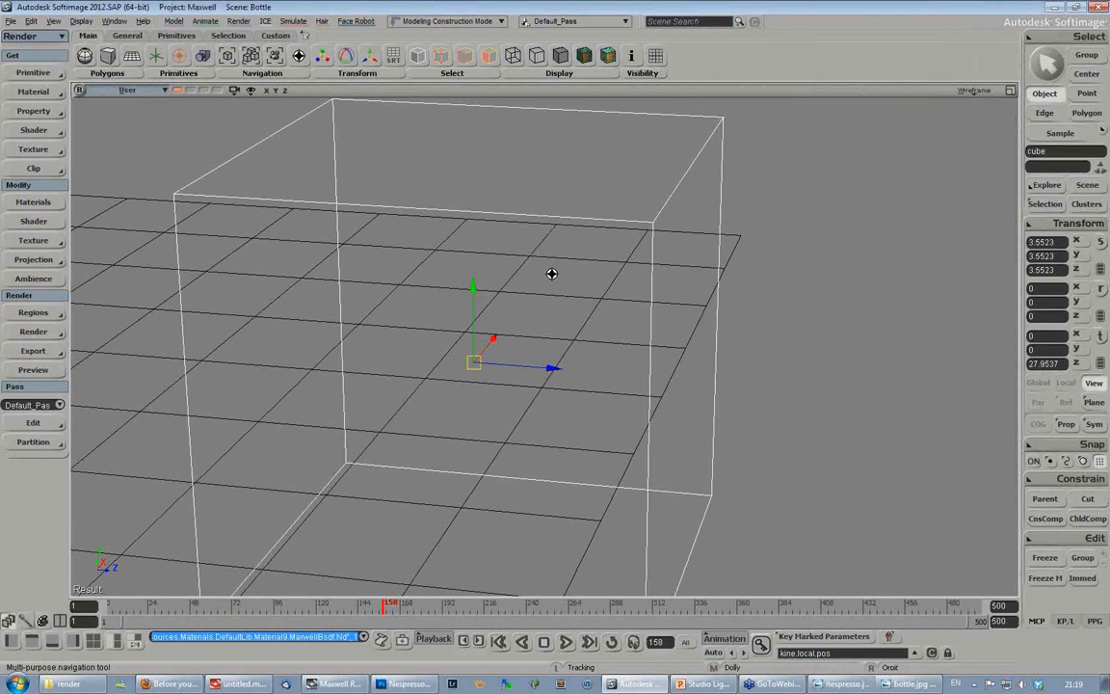
# - Open the recent scene Nespresso.scn
pyautogui.click(8, 23)
pyautogui.moveTo(48, 305)
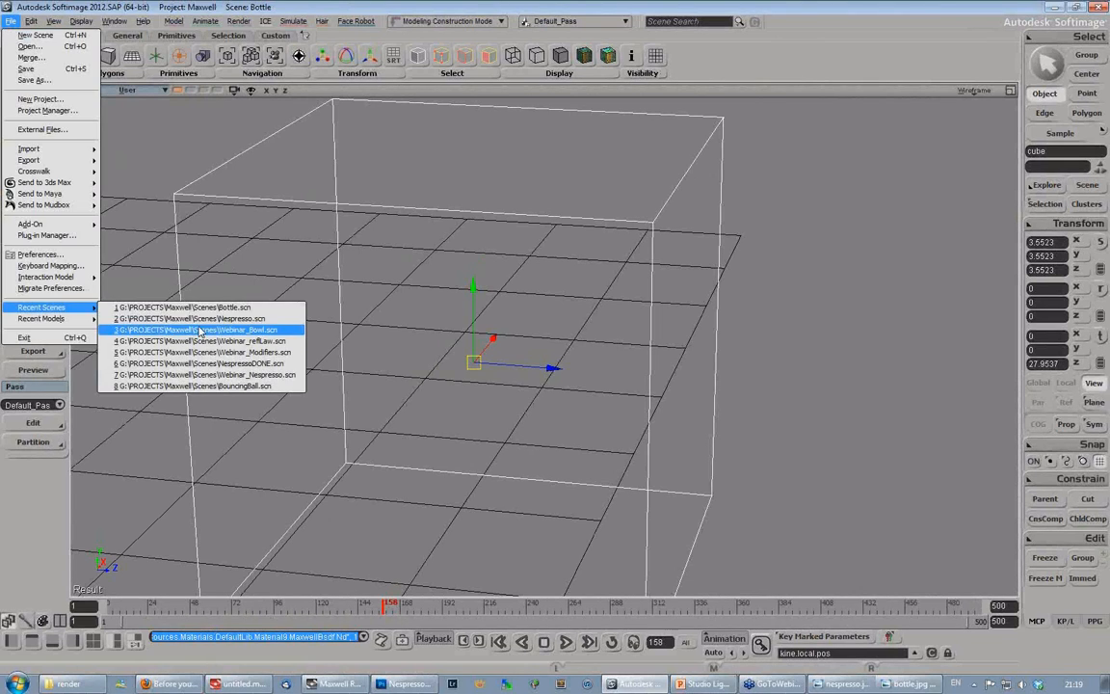
pyautogui.click(204, 316)
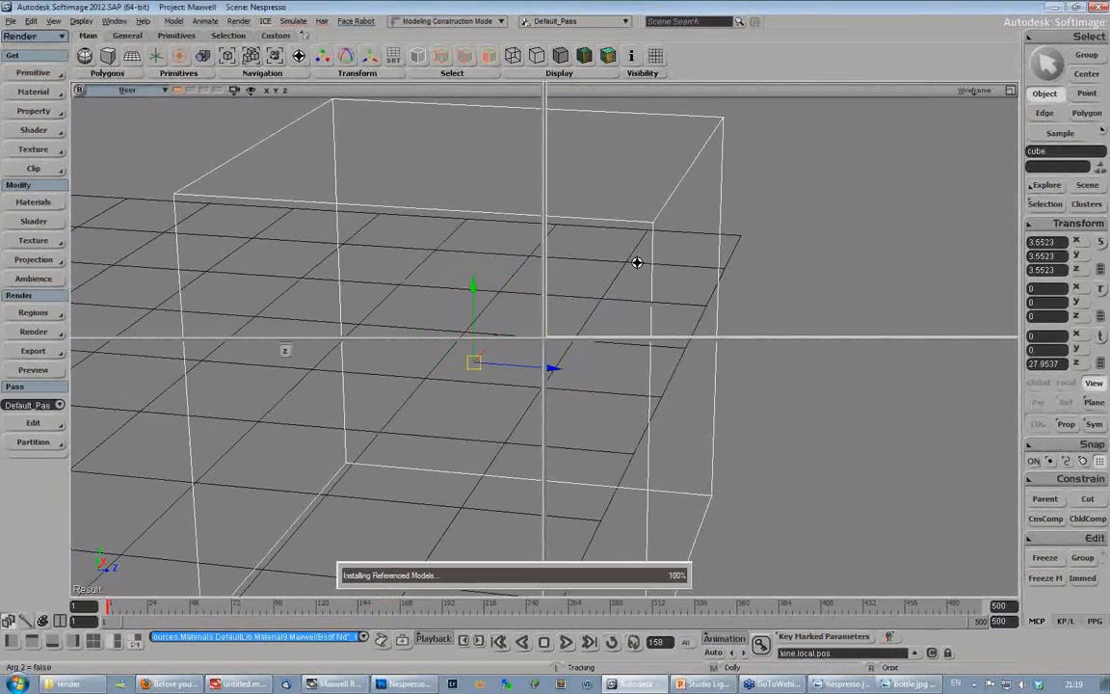
# - Open the recent scene NespressoDONE.scn
pyautogui.click(10, 20)
pyautogui.moveTo(58, 306)
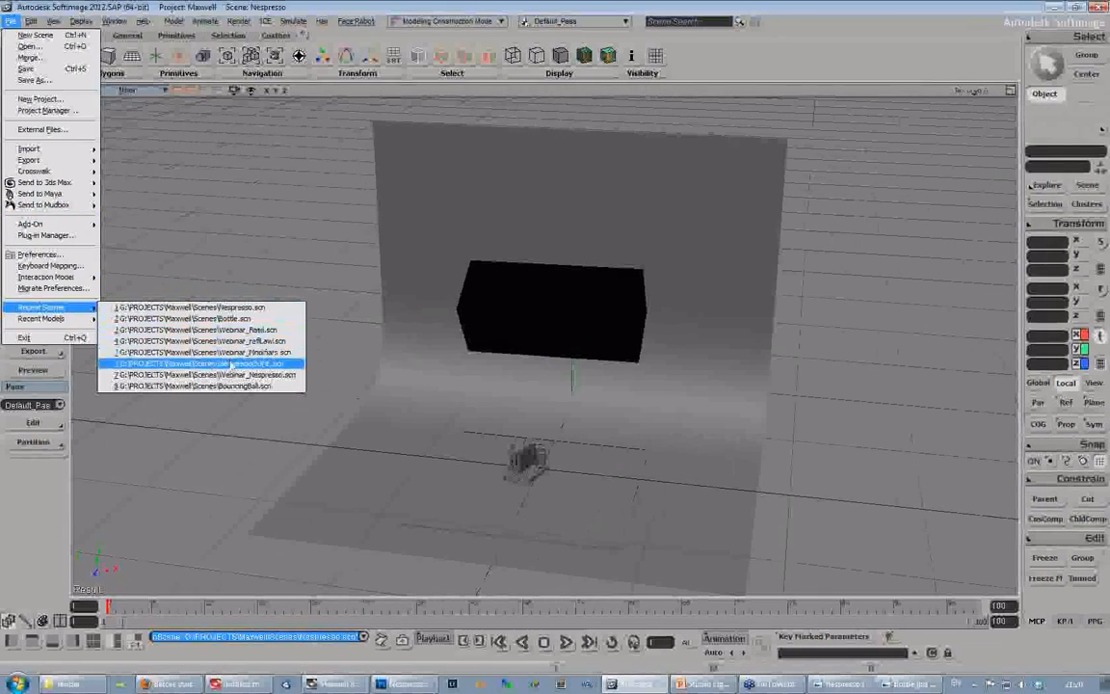
pyautogui.click(193, 363)
pyautogui.click(576, 372)
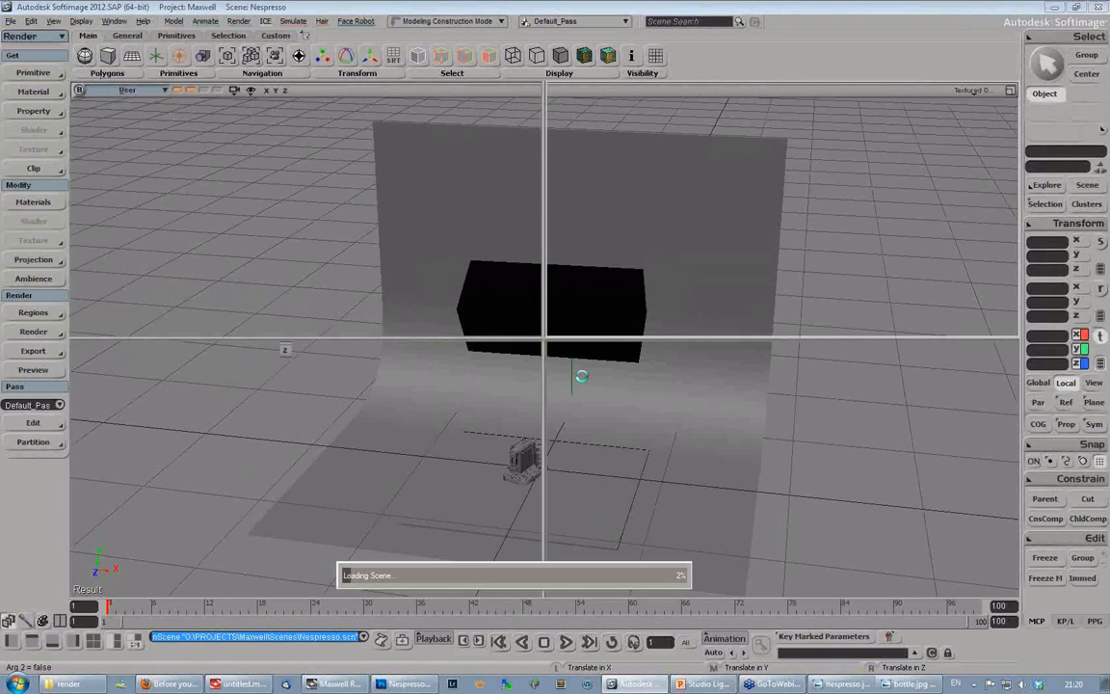
pyautogui.click(807, 556)
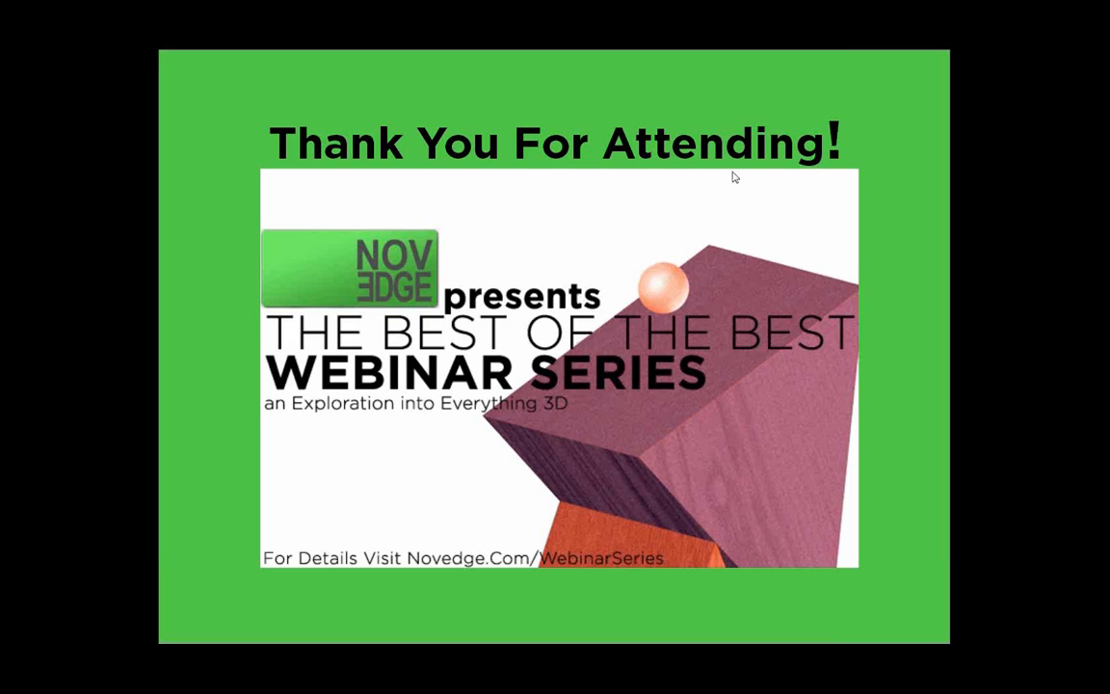
pyautogui.hotkey('alt', 'Tab')
pyautogui.hotkey('alt', 'Tab')
pyautogui.hotkey('alt', 'Tab')
pyautogui.hotkey('alt', 'Tab')
pyautogui.hotkey('alt', 'Tab')
pyautogui.hotkey('alt', 'Tab')
pyautogui.press('Tab')
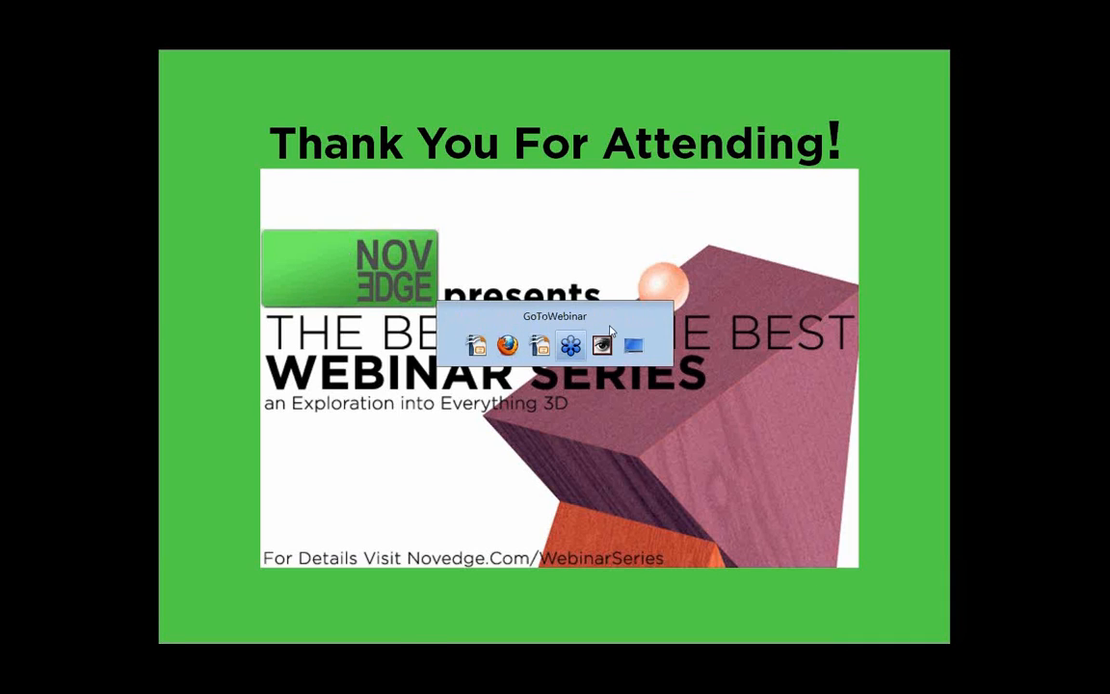
pyautogui.click(649, 92)
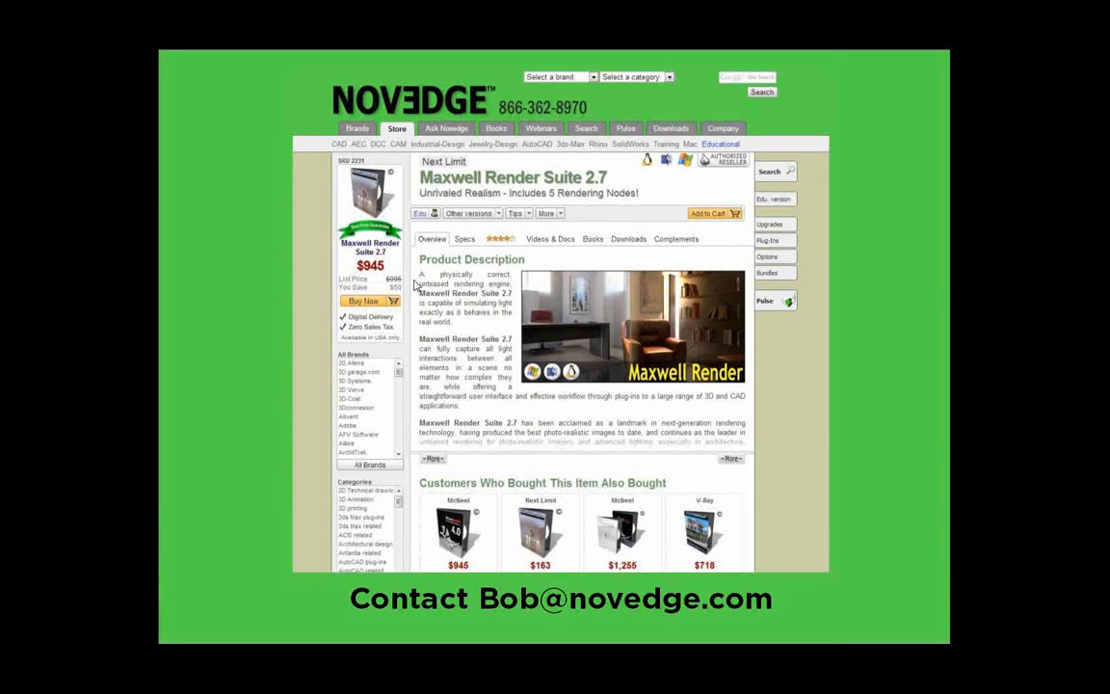
pyautogui.click(414, 280)
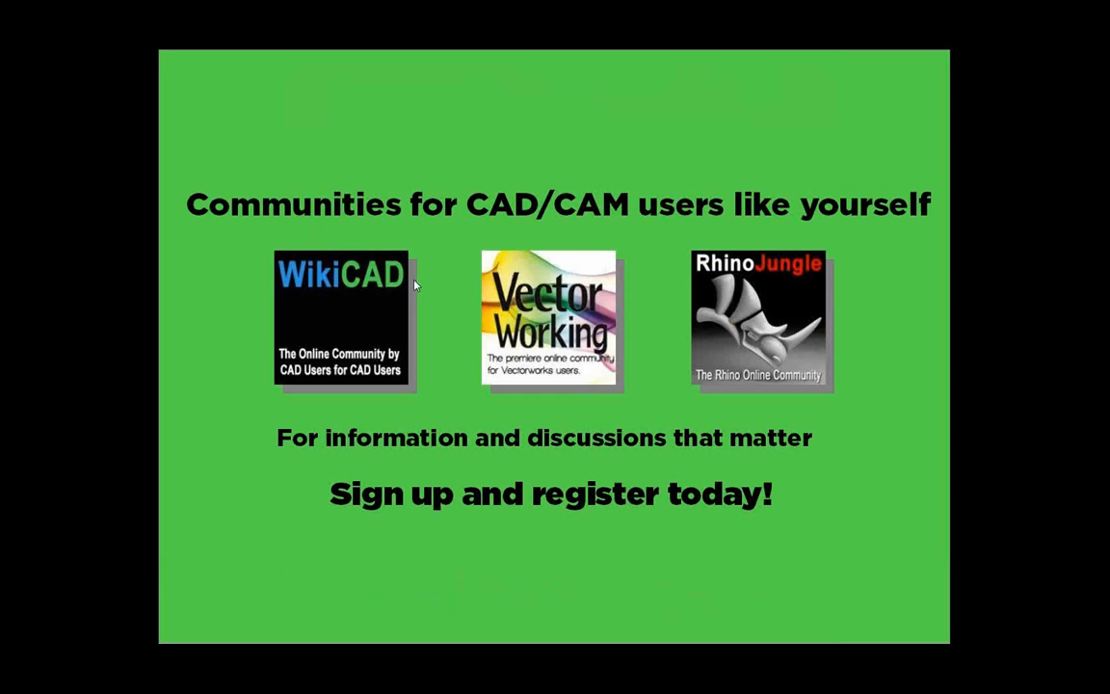